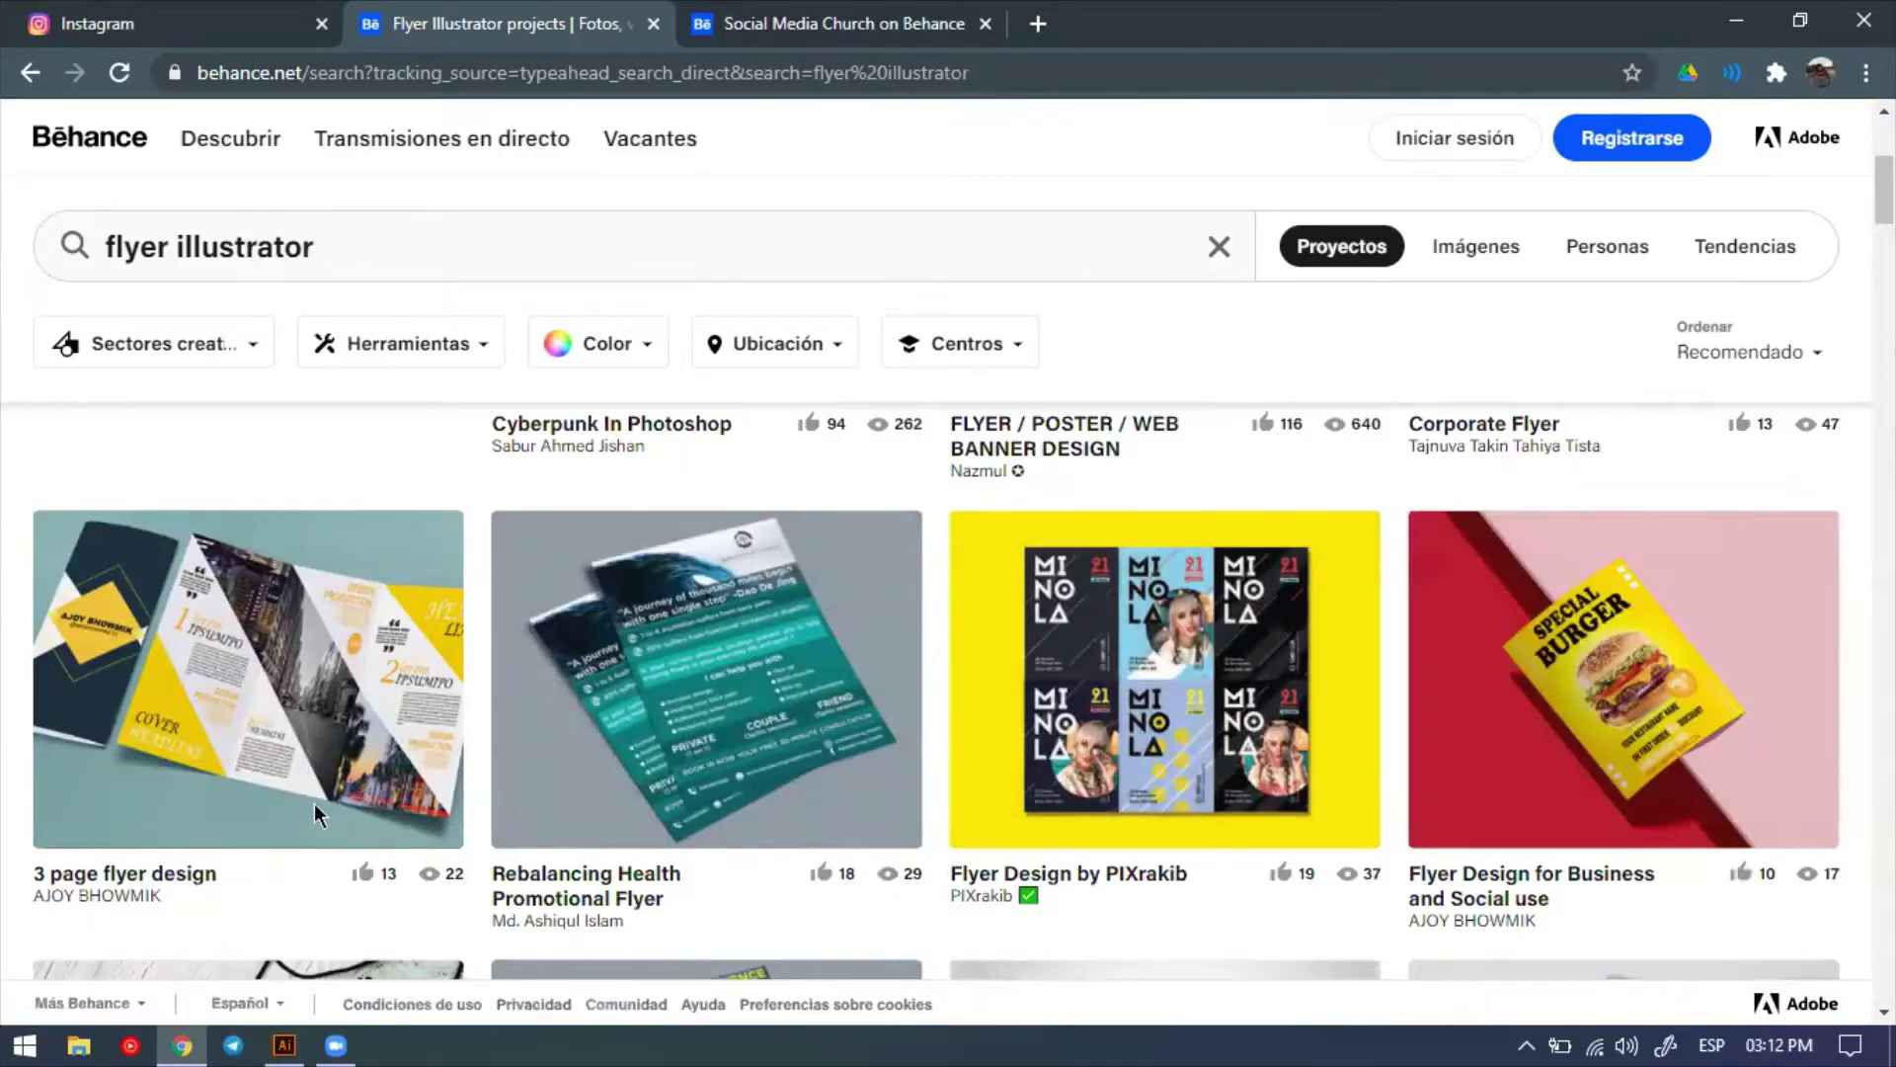
Switch to Illustrator and bring up the new document setup.
{"action": "left_click", "coordinate": [284, 1045]}
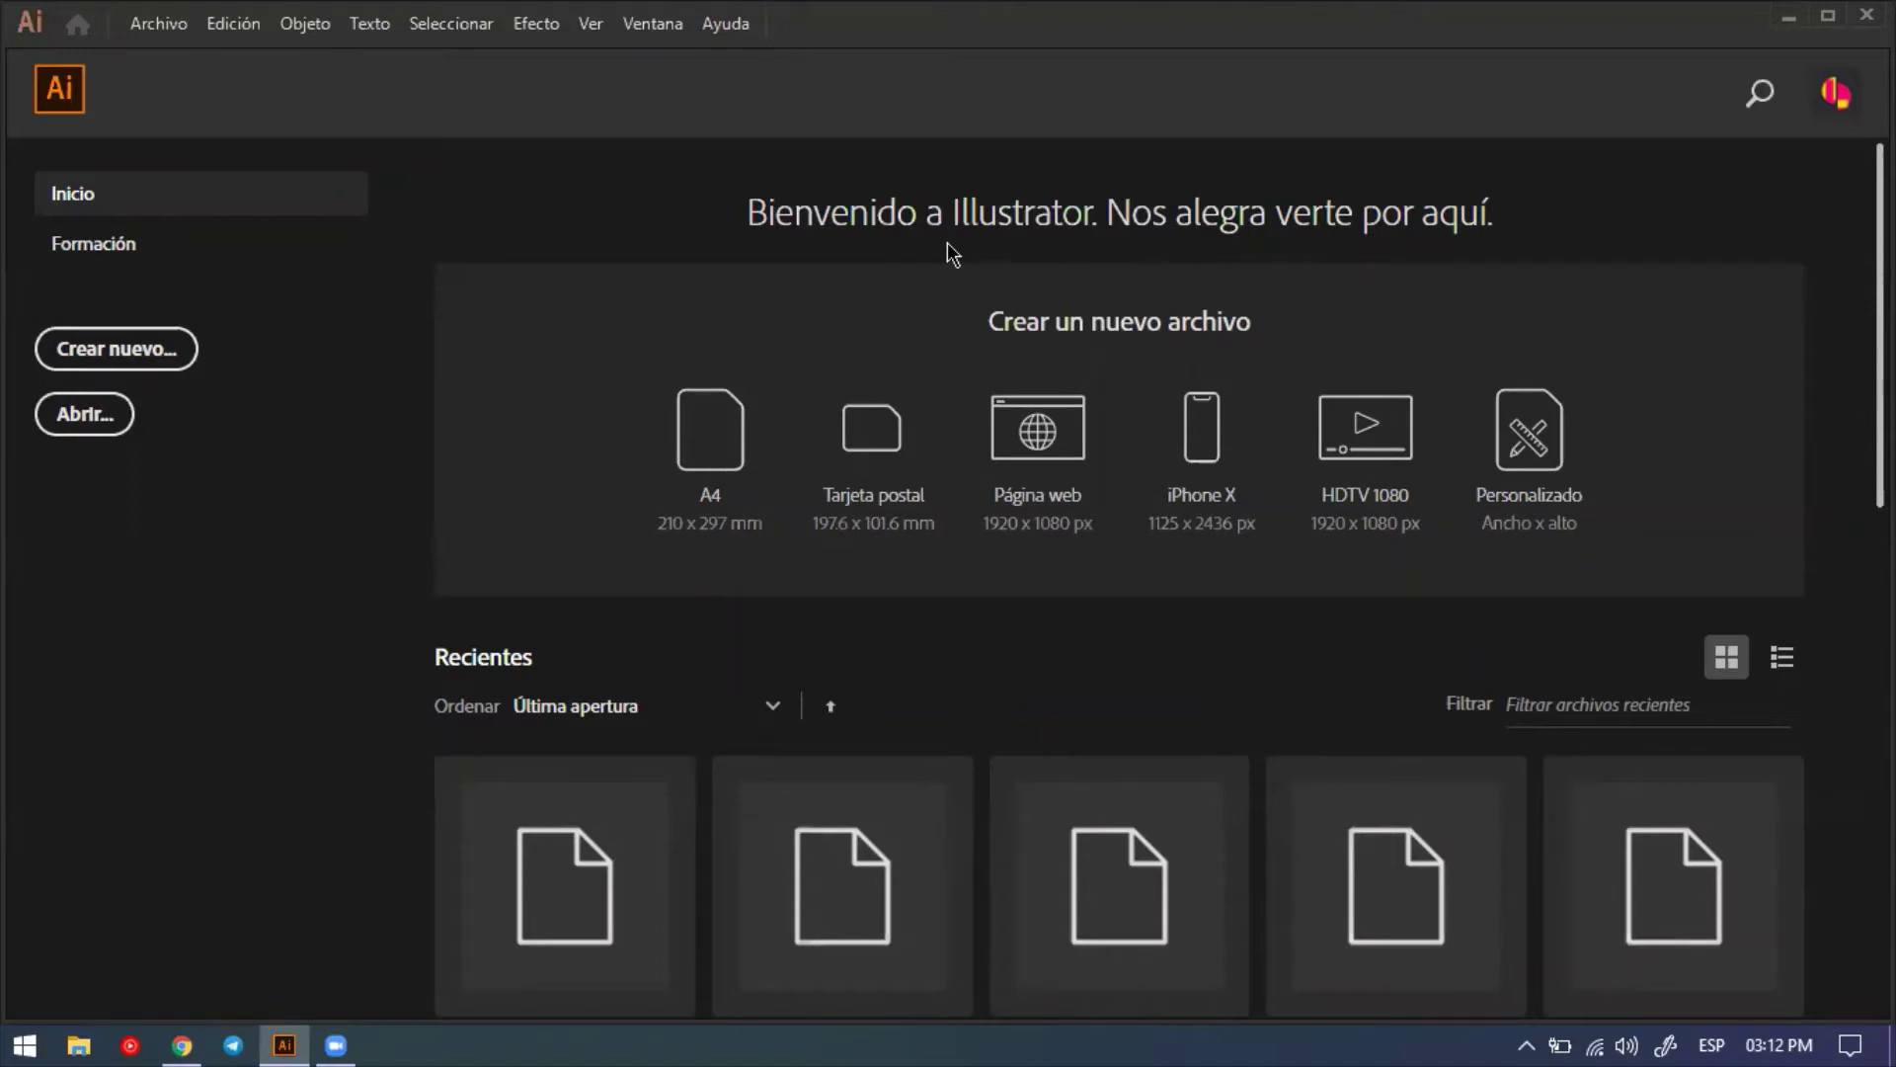
{"action": "left_click", "coordinate": [133, 22]}
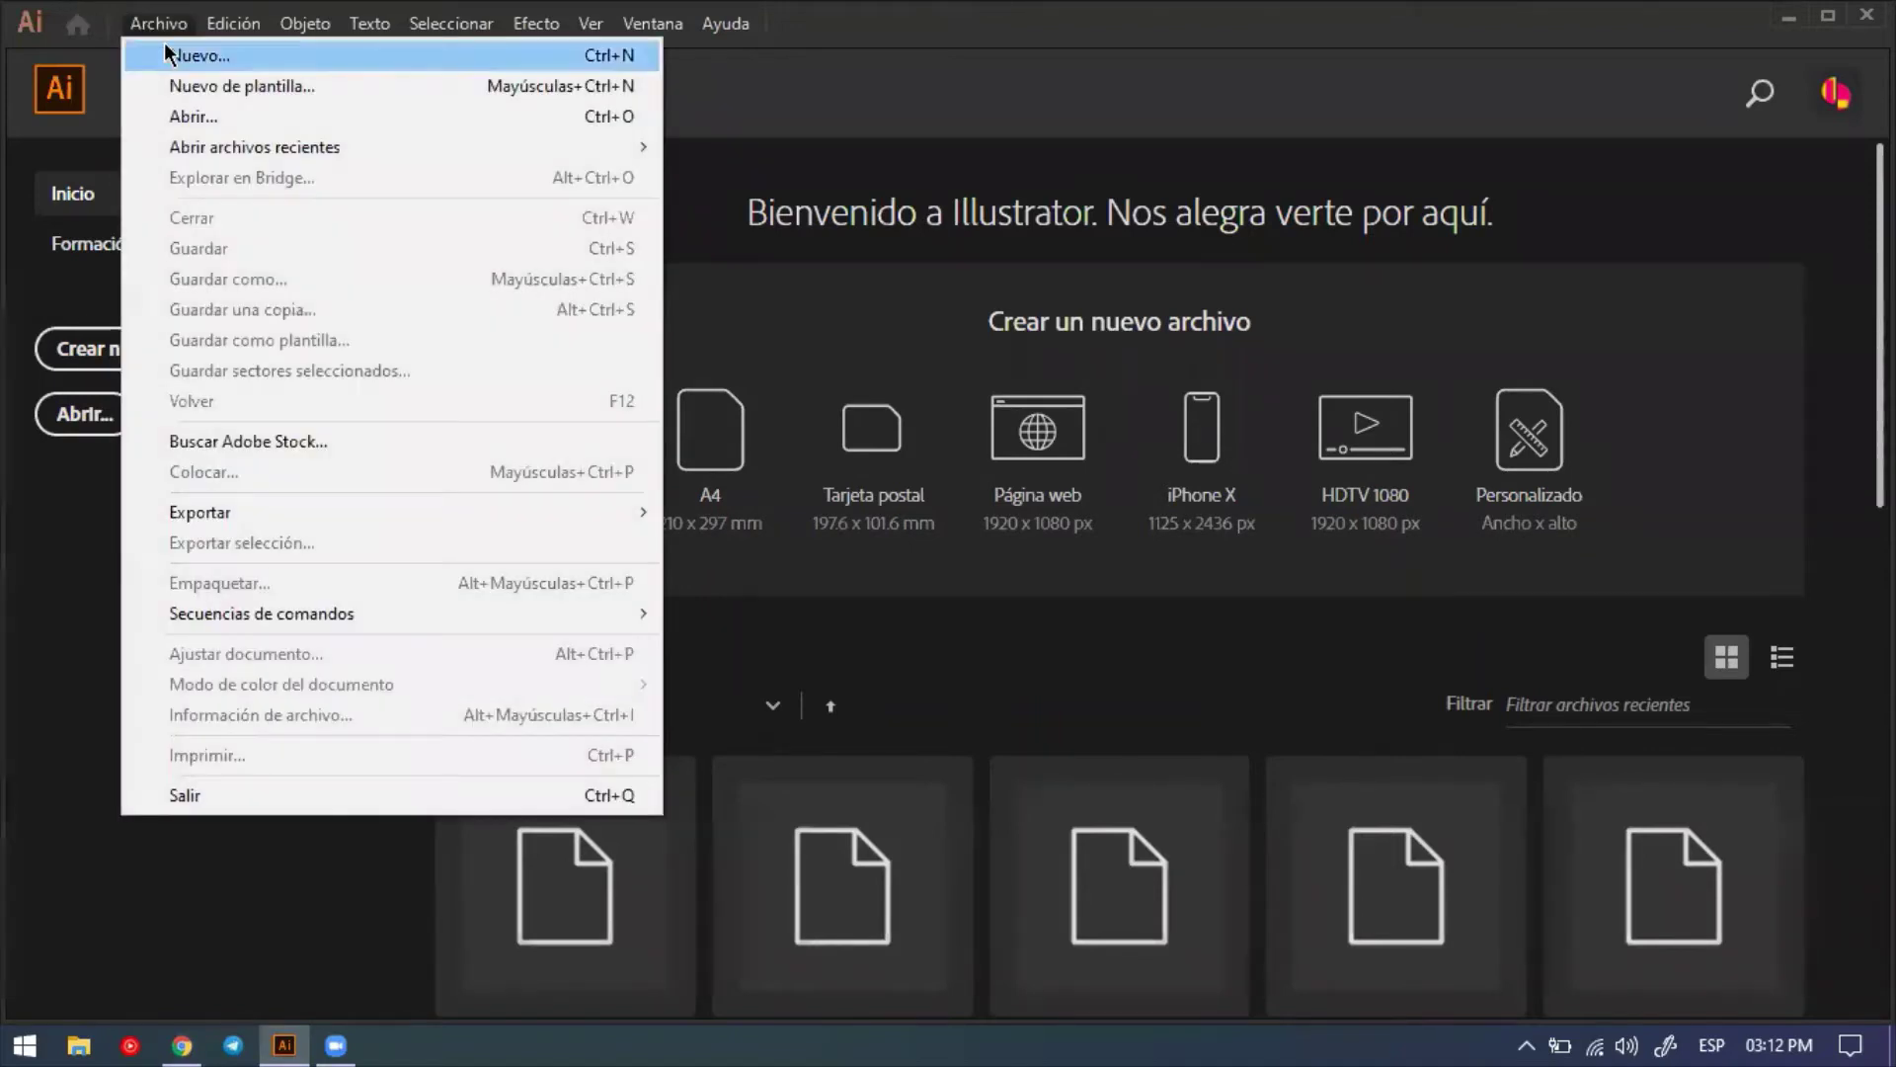
{"action": "left_click", "coordinate": [165, 54]}
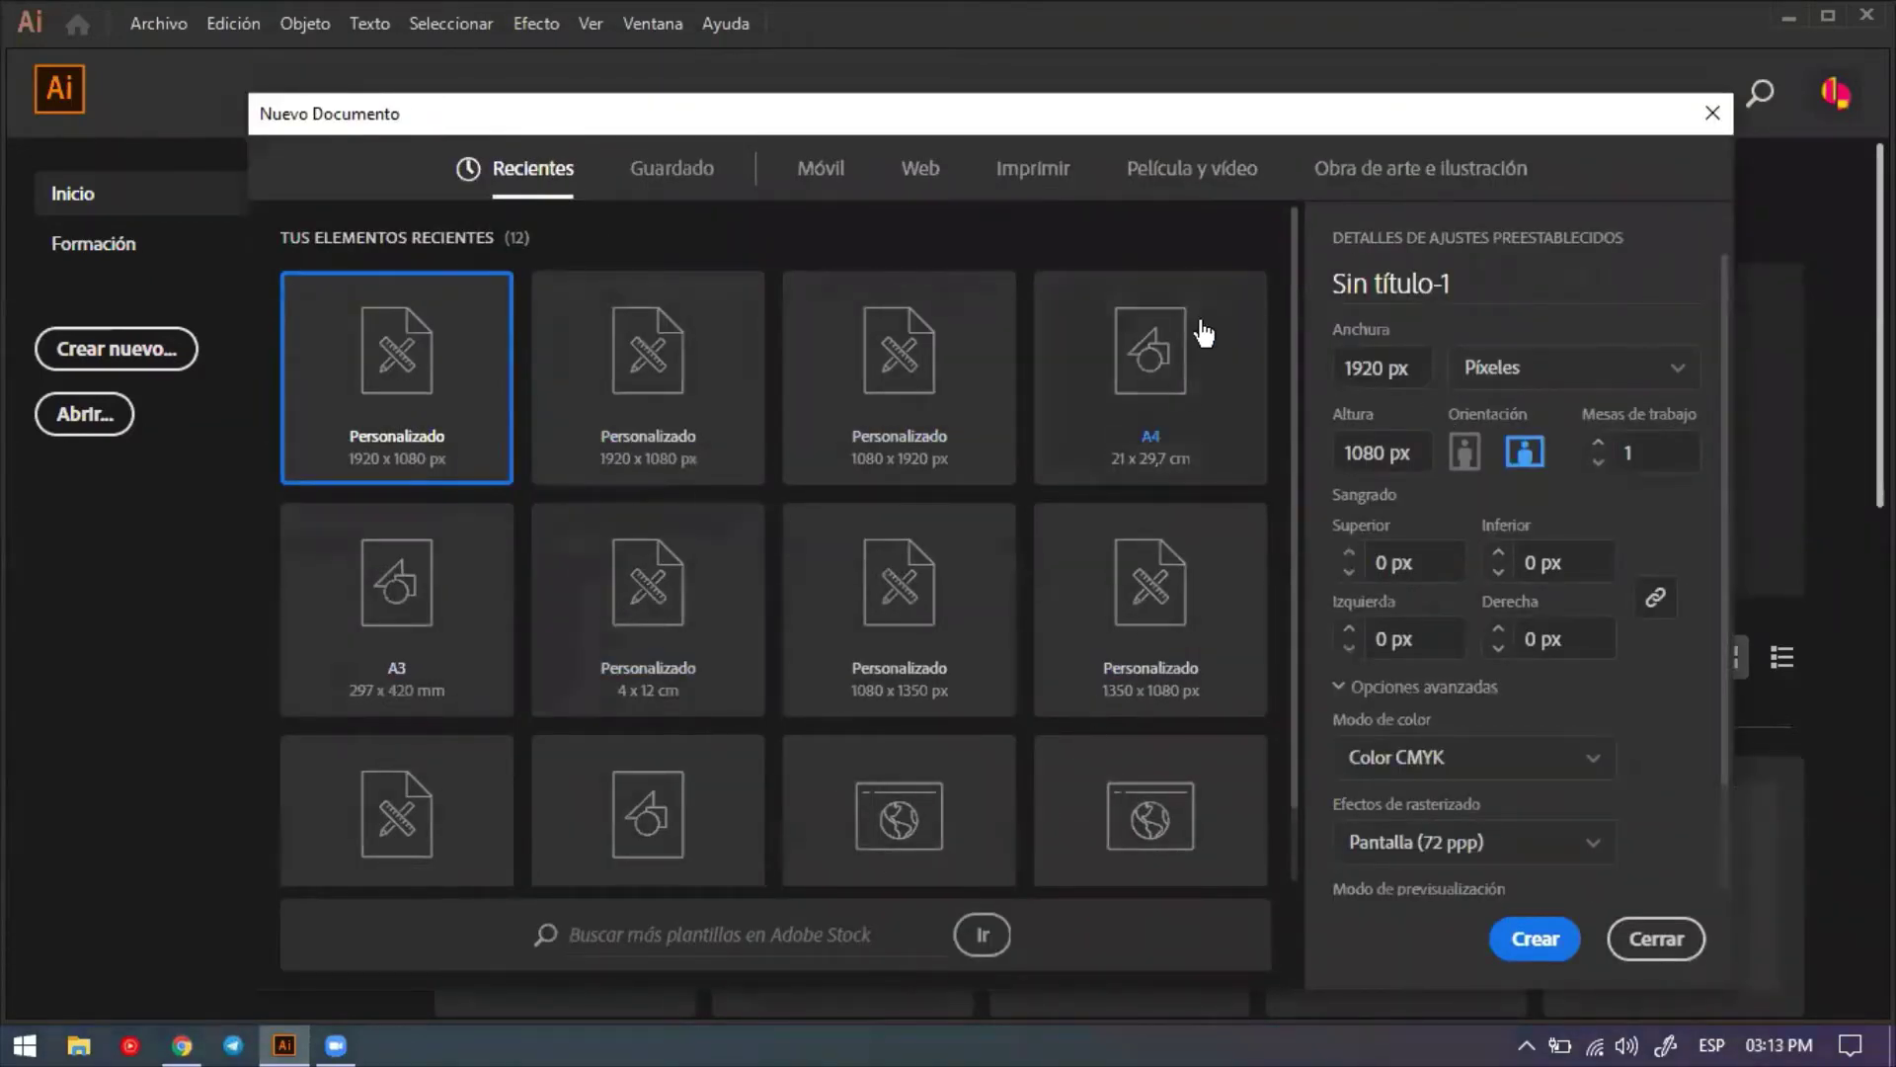
Look through the Web, Print, and Film and Video preset categories, ending on the Mobile presets.
{"action": "left_click", "coordinate": [812, 170]}
{"action": "left_click", "coordinate": [920, 170]}
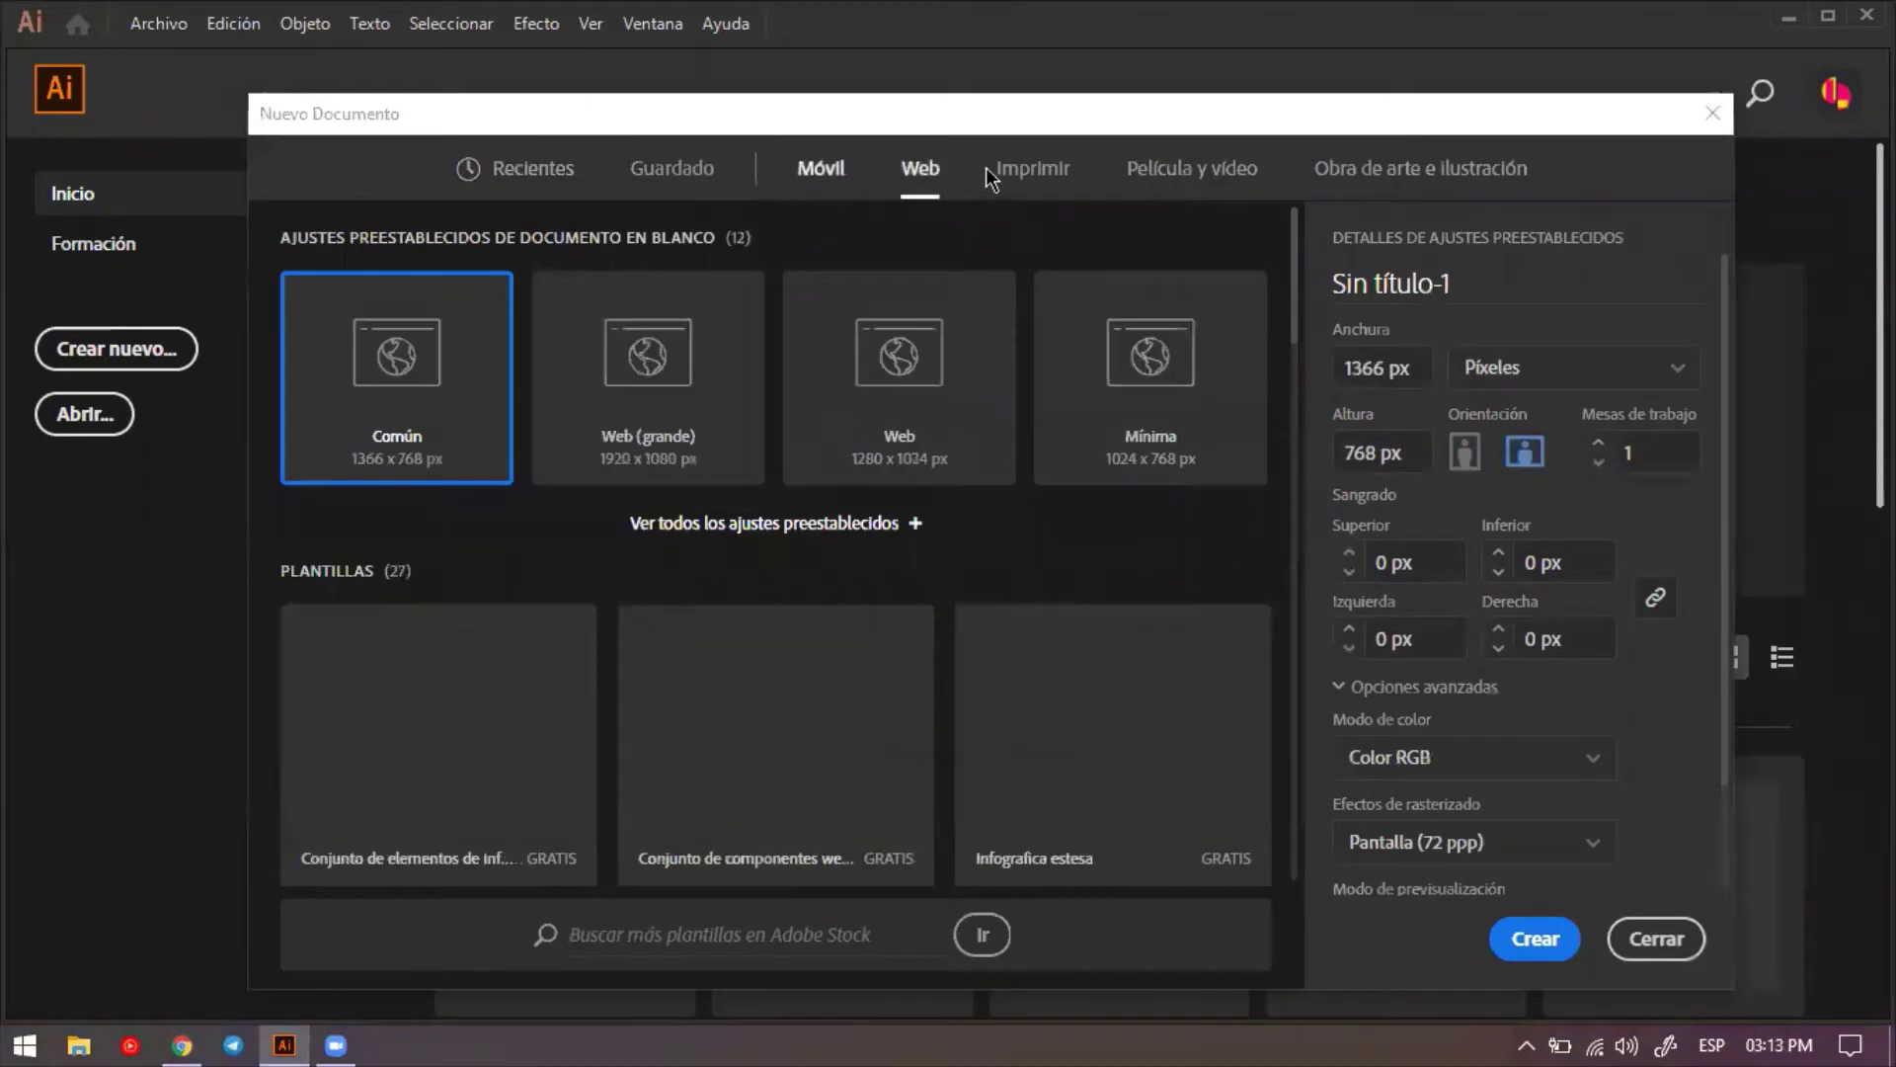
{"action": "left_click", "coordinate": [1033, 169]}
{"action": "left_click", "coordinate": [1177, 172]}
{"action": "left_click", "coordinate": [1033, 170]}
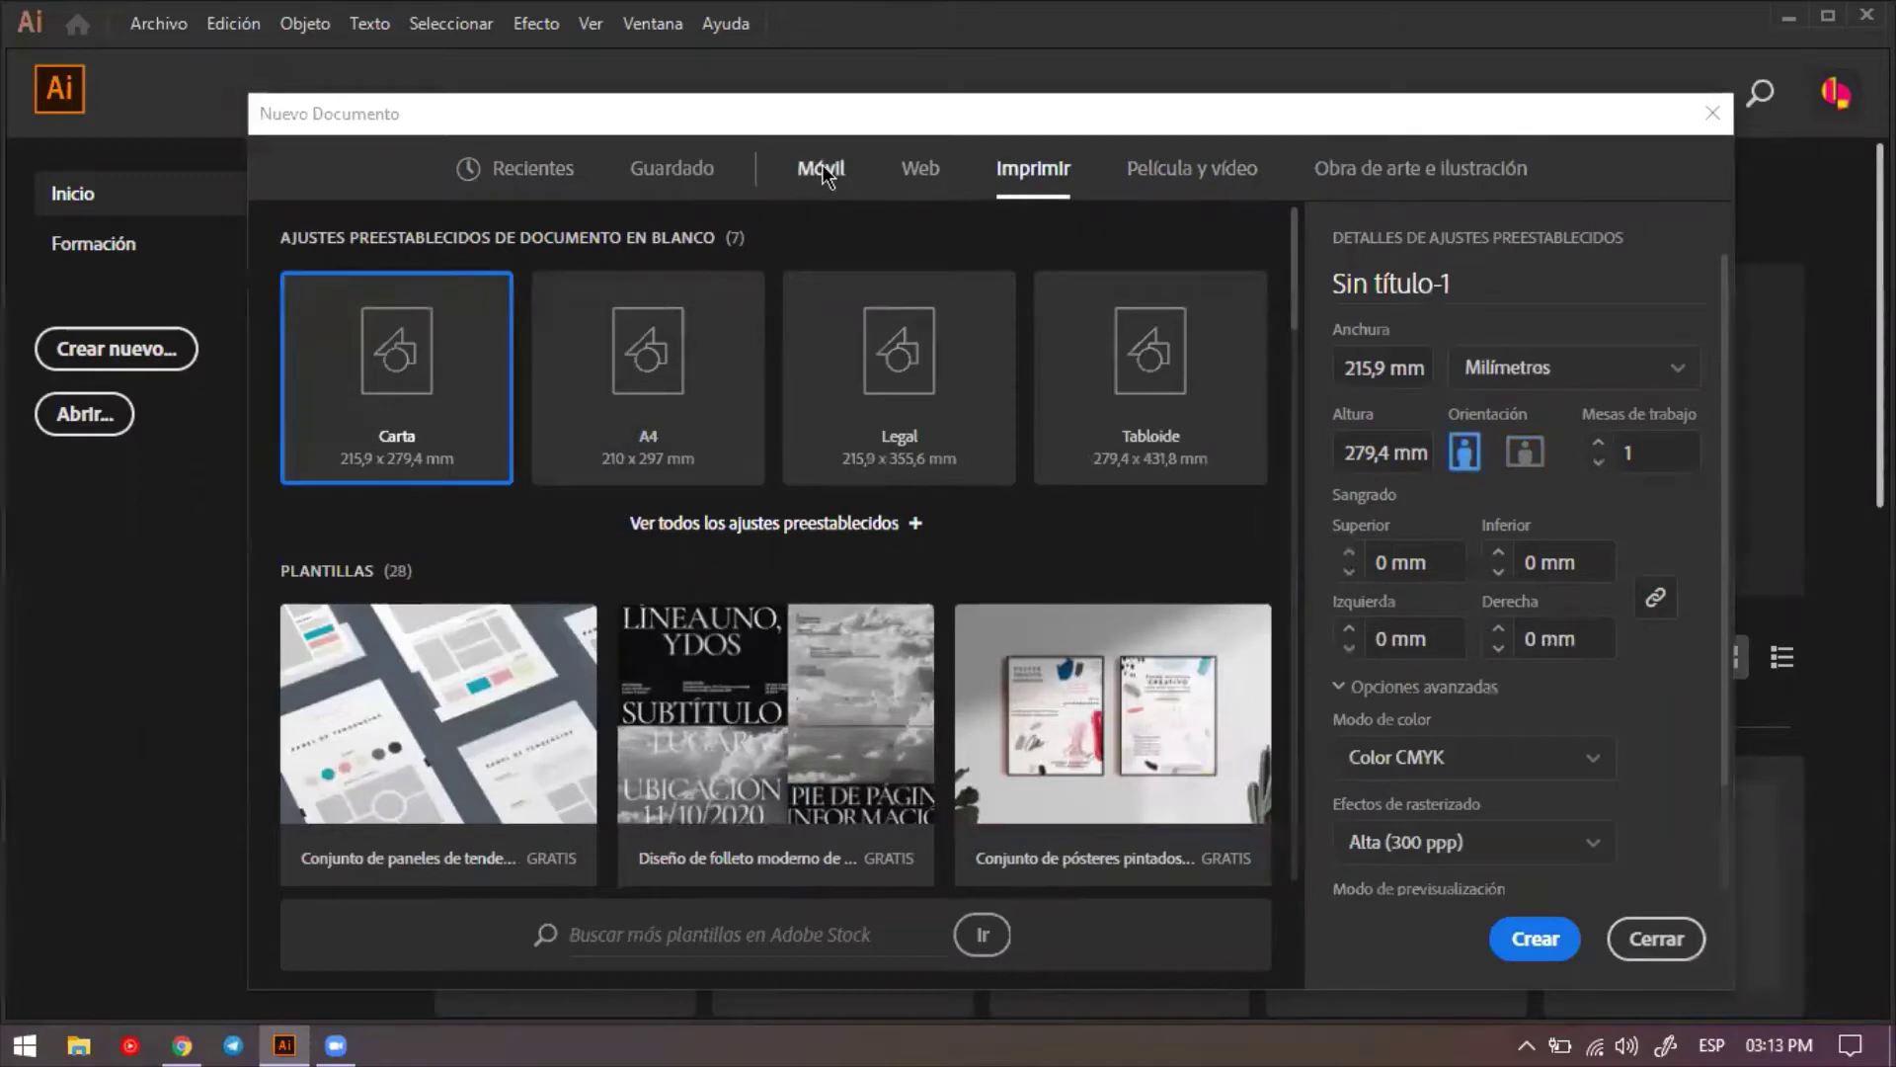
{"action": "left_click", "coordinate": [824, 173]}
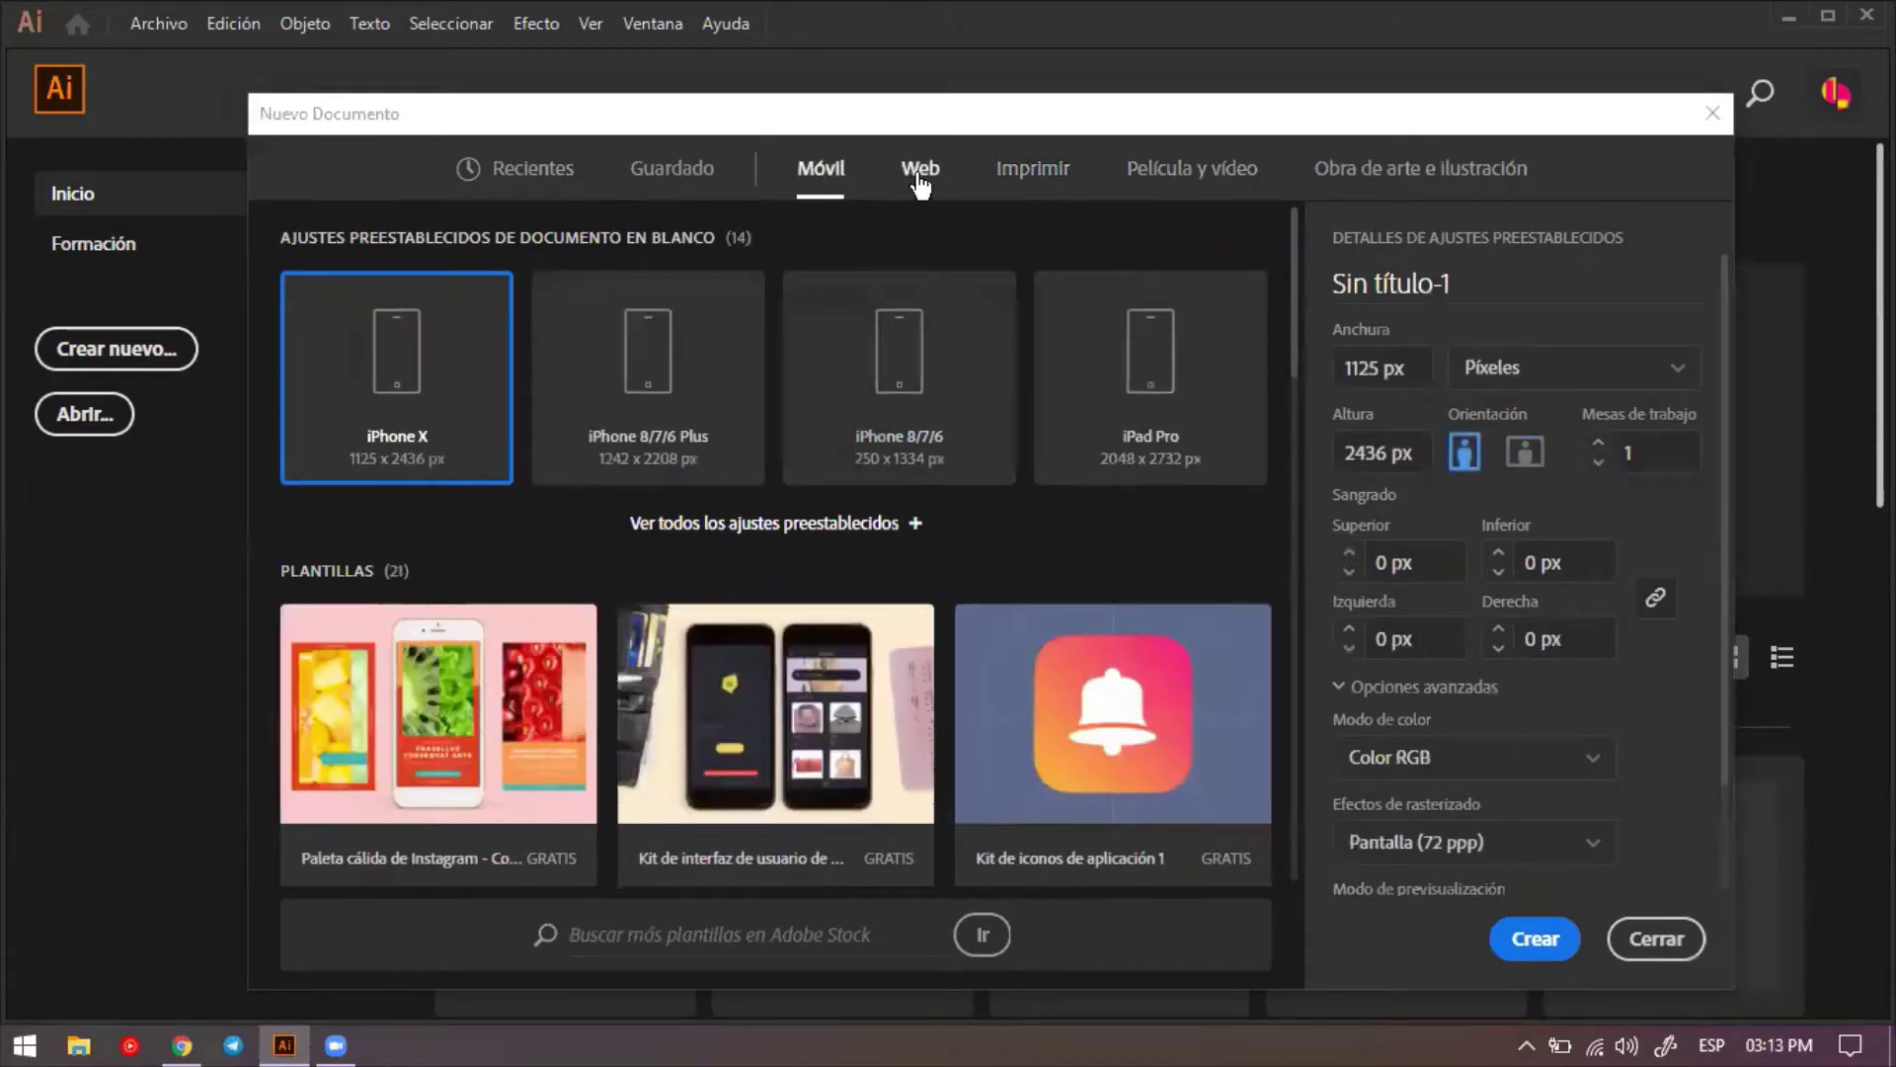
Show all the Mobile blank document presets and examine their sizes and the templates offered below them.
{"action": "left_click", "coordinate": [844, 524]}
{"action": "scroll", "coordinate": [884, 440], "scroll_direction": "down", "scroll_amount": 5}
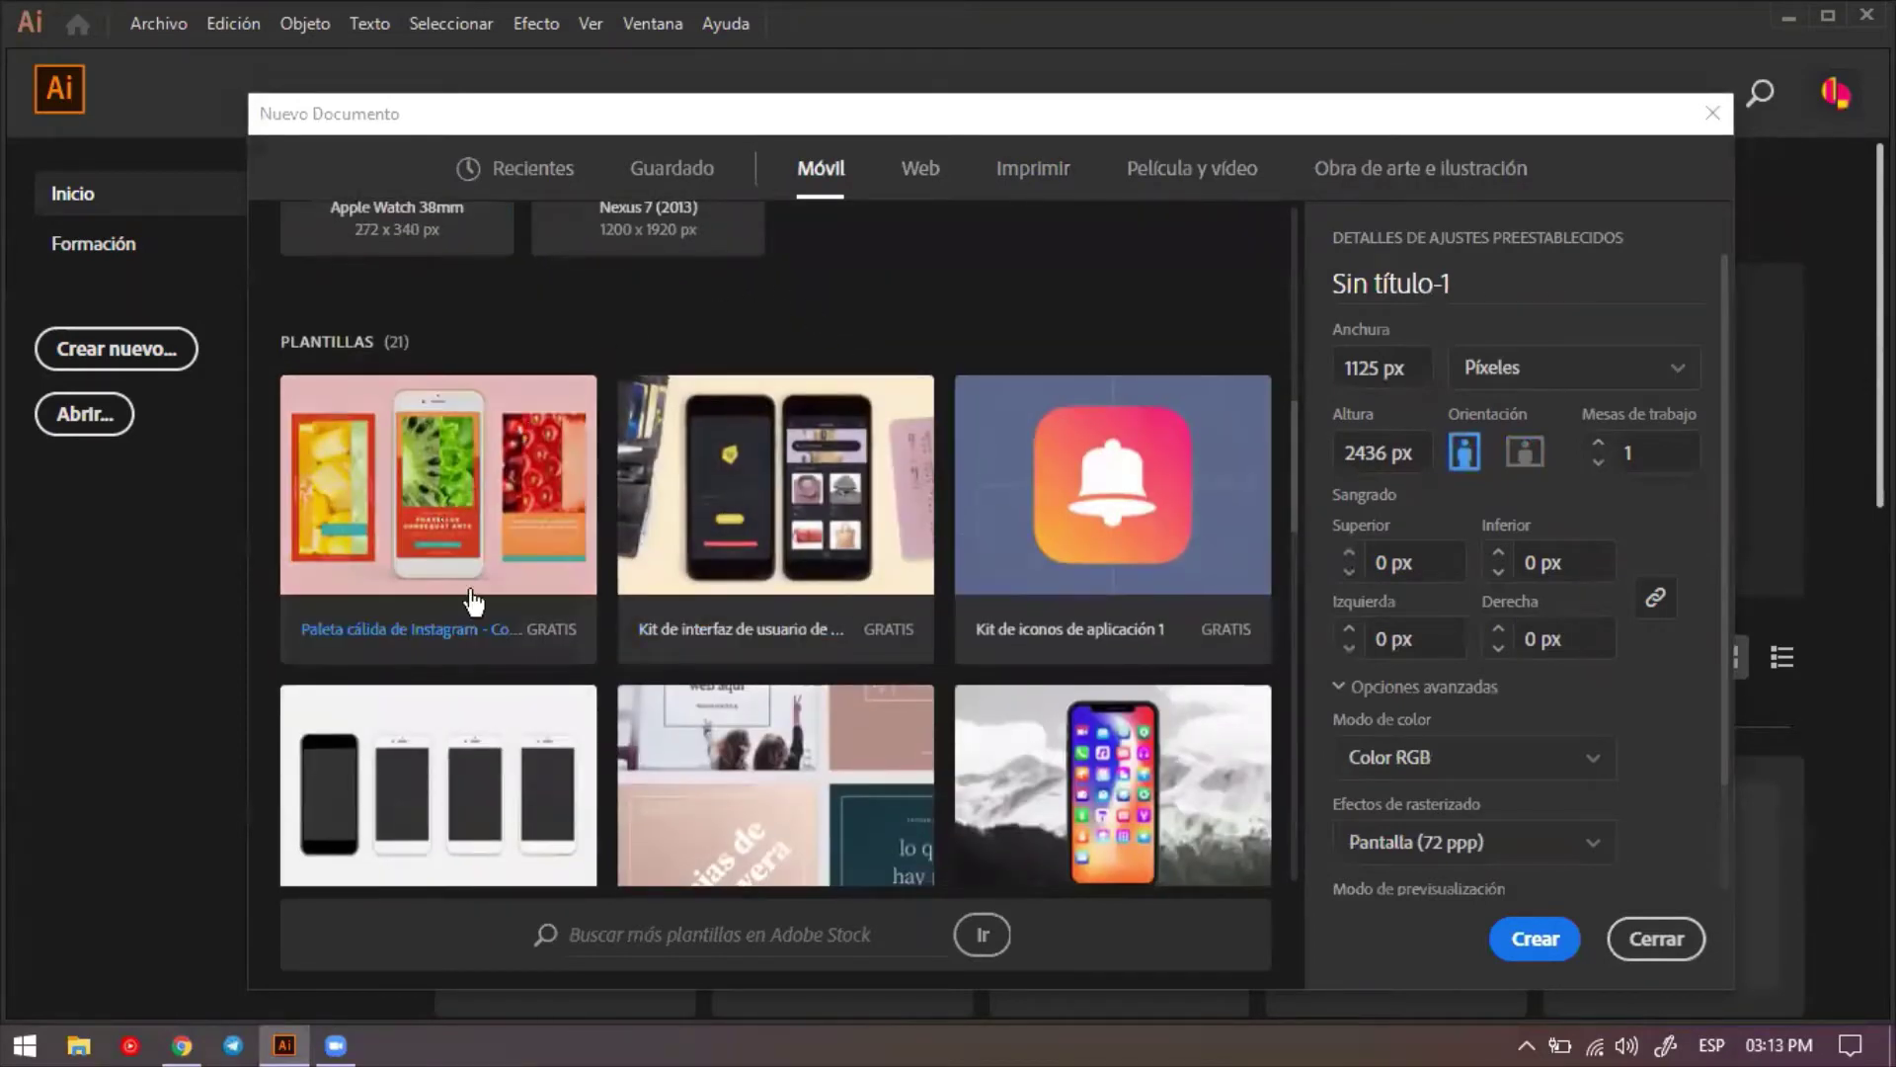
{"action": "scroll", "coordinate": [542, 618], "scroll_direction": "down", "scroll_amount": 5}
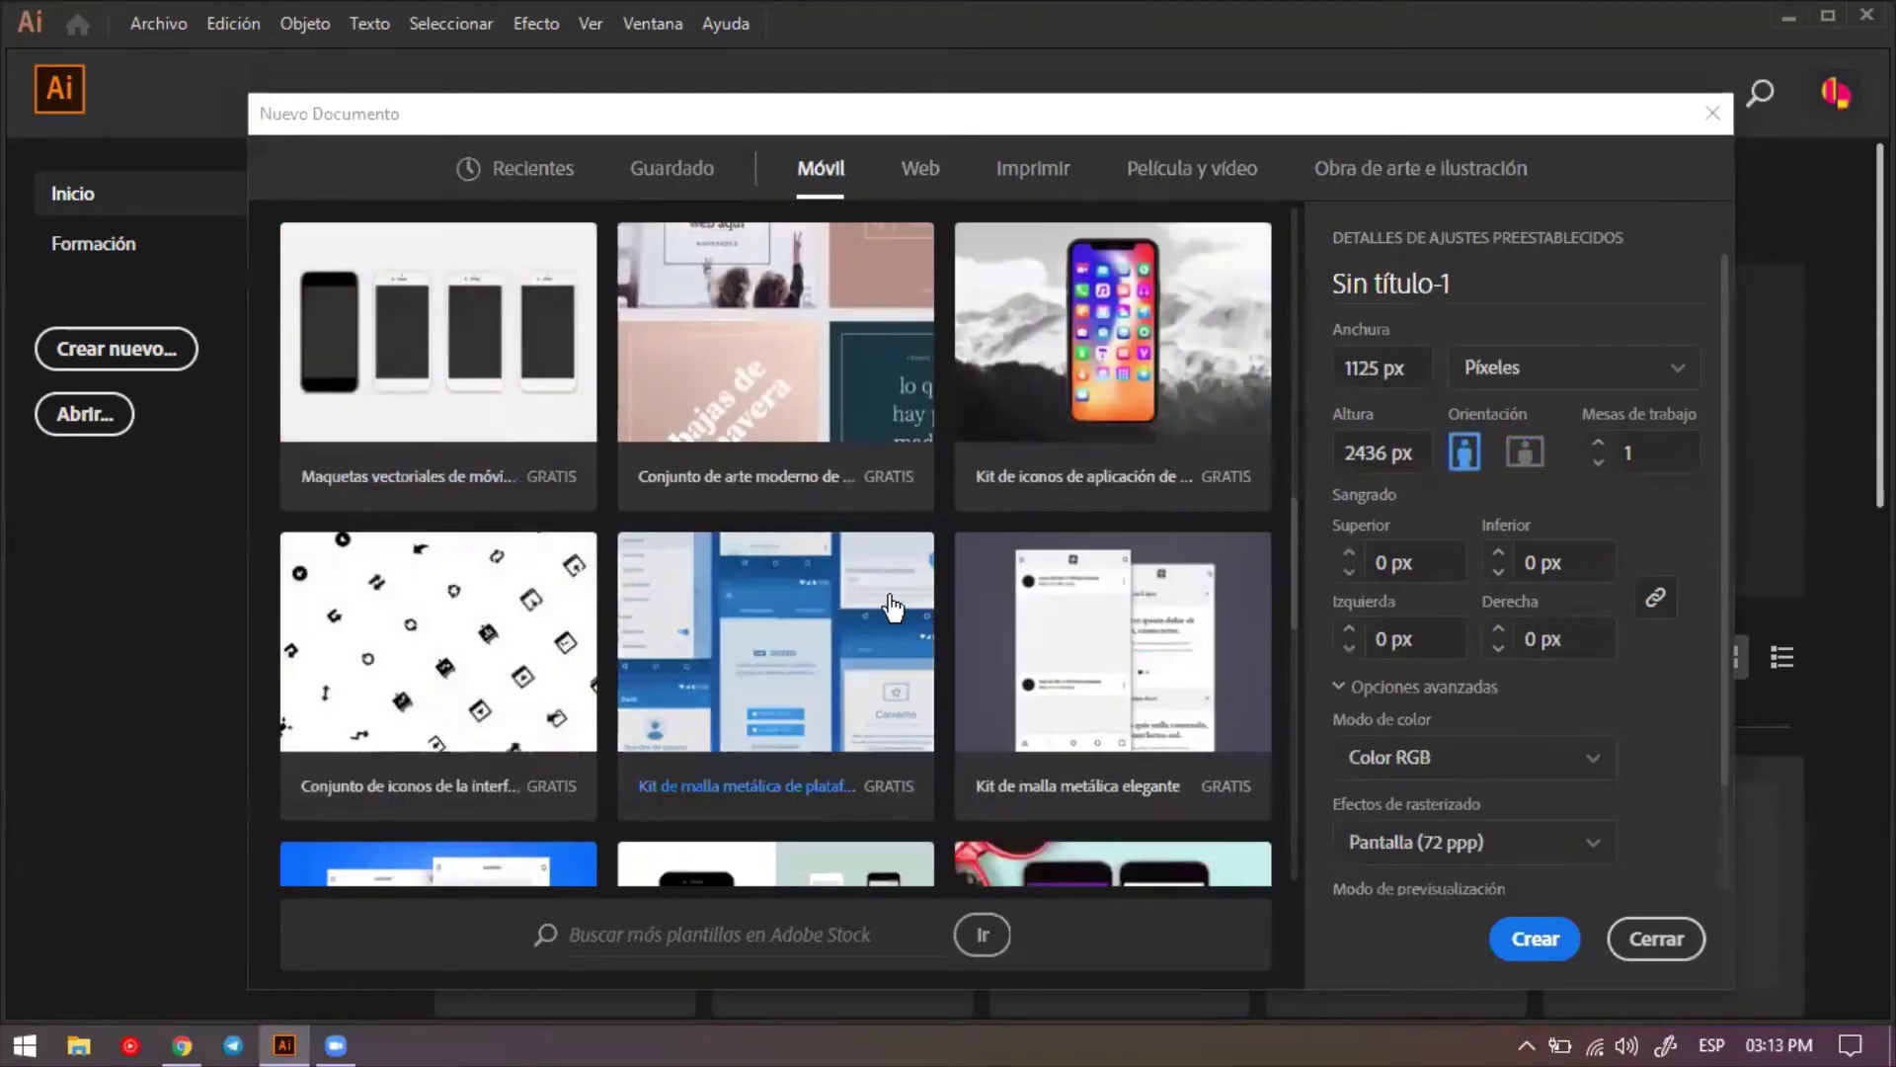
{"action": "scroll", "coordinate": [830, 542], "scroll_direction": "down", "scroll_amount": 7}
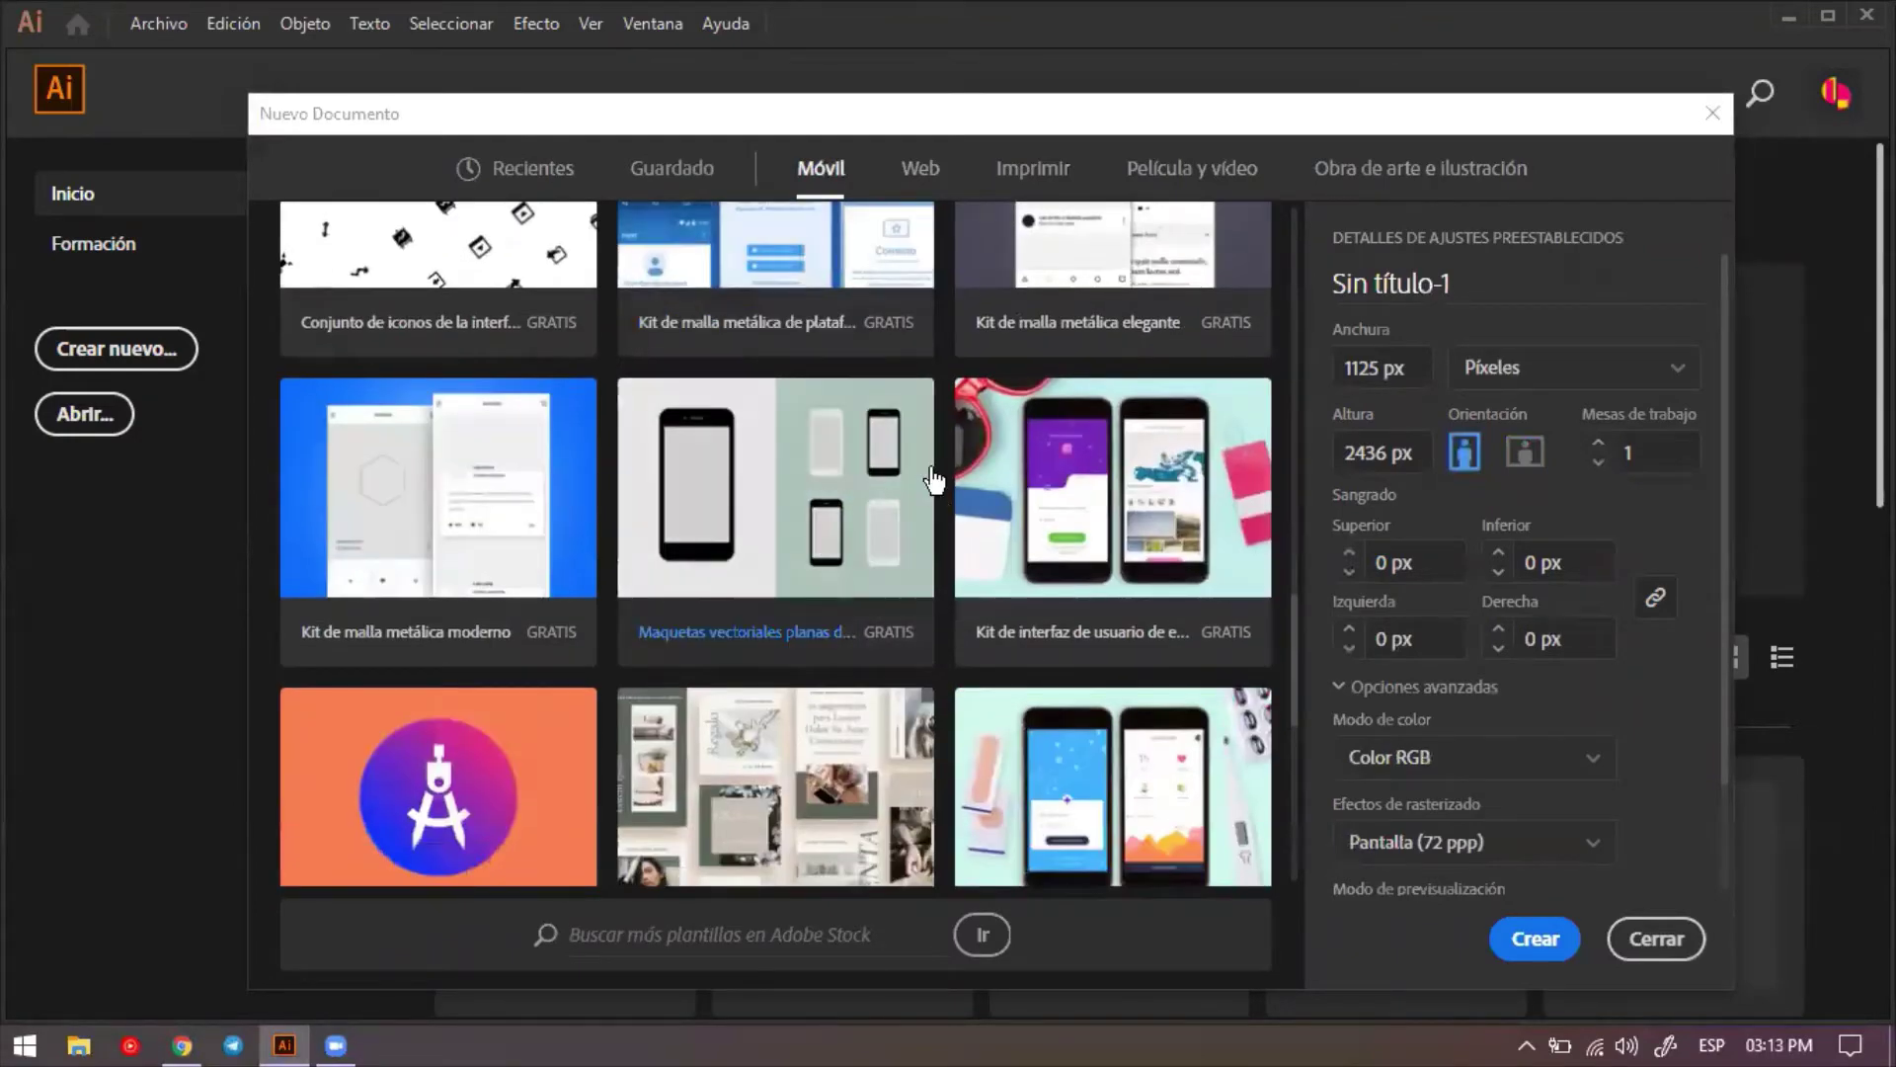
{"action": "scroll", "coordinate": [840, 587], "scroll_direction": "down", "scroll_amount": 10}
{"action": "scroll", "coordinate": [845, 585], "scroll_direction": "up", "scroll_amount": 20}
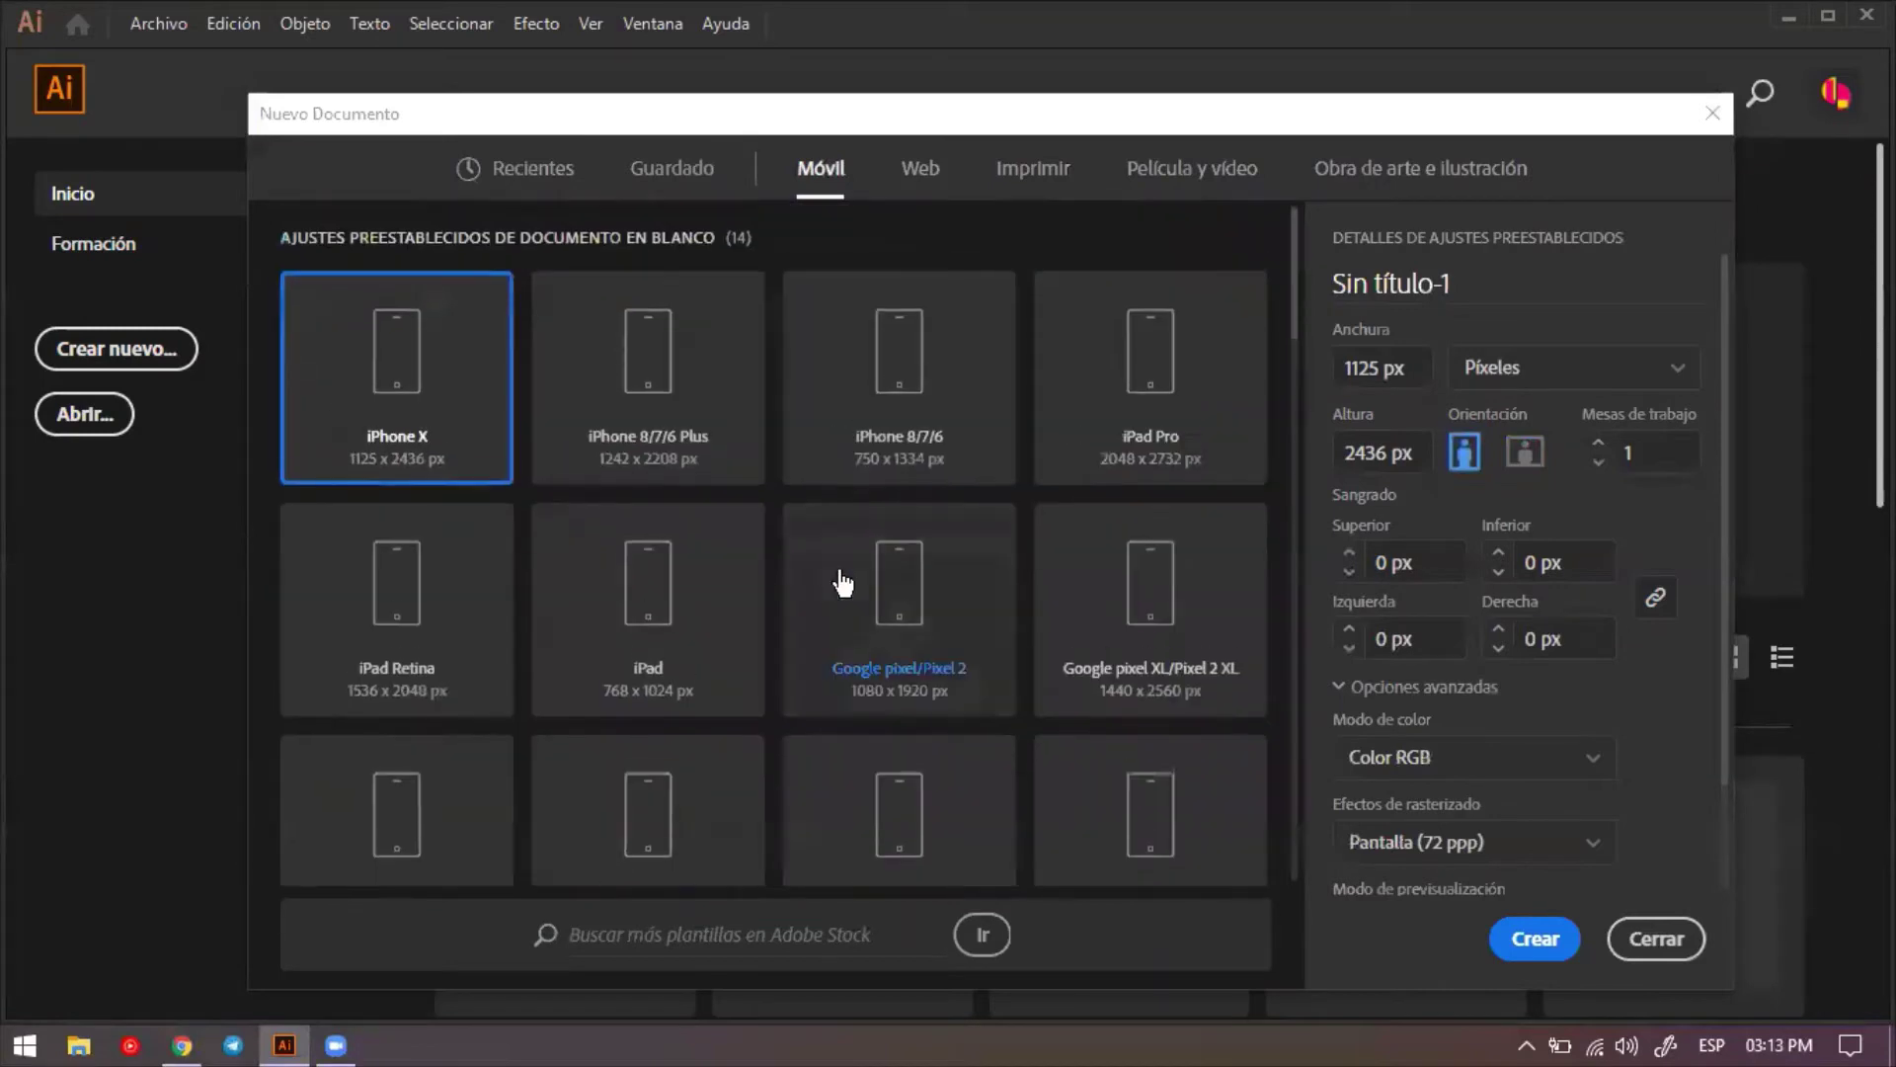
{"action": "scroll", "coordinate": [1008, 597], "scroll_direction": "down", "scroll_amount": 8}
{"action": "scroll", "coordinate": [1018, 351], "scroll_direction": "up", "scroll_amount": 4}
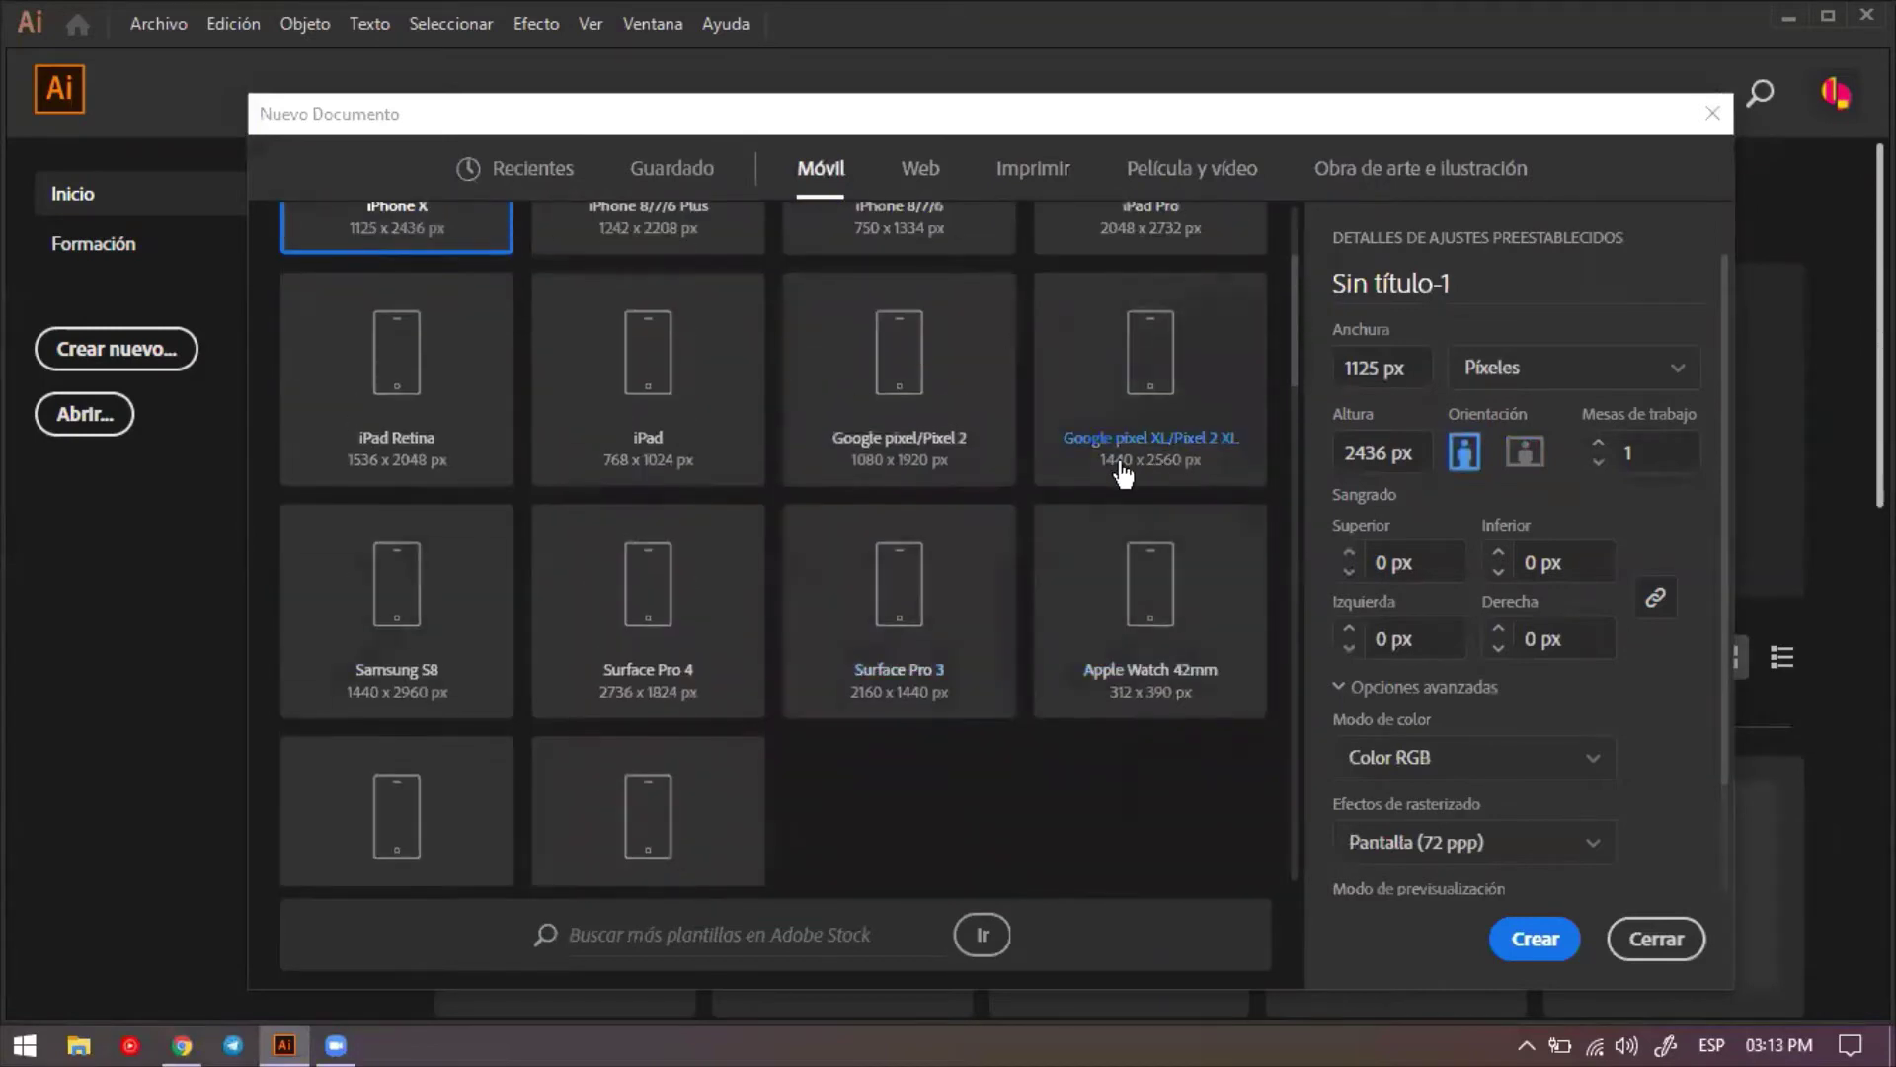
{"action": "scroll", "coordinate": [1130, 469], "scroll_direction": "up", "scroll_amount": 3}
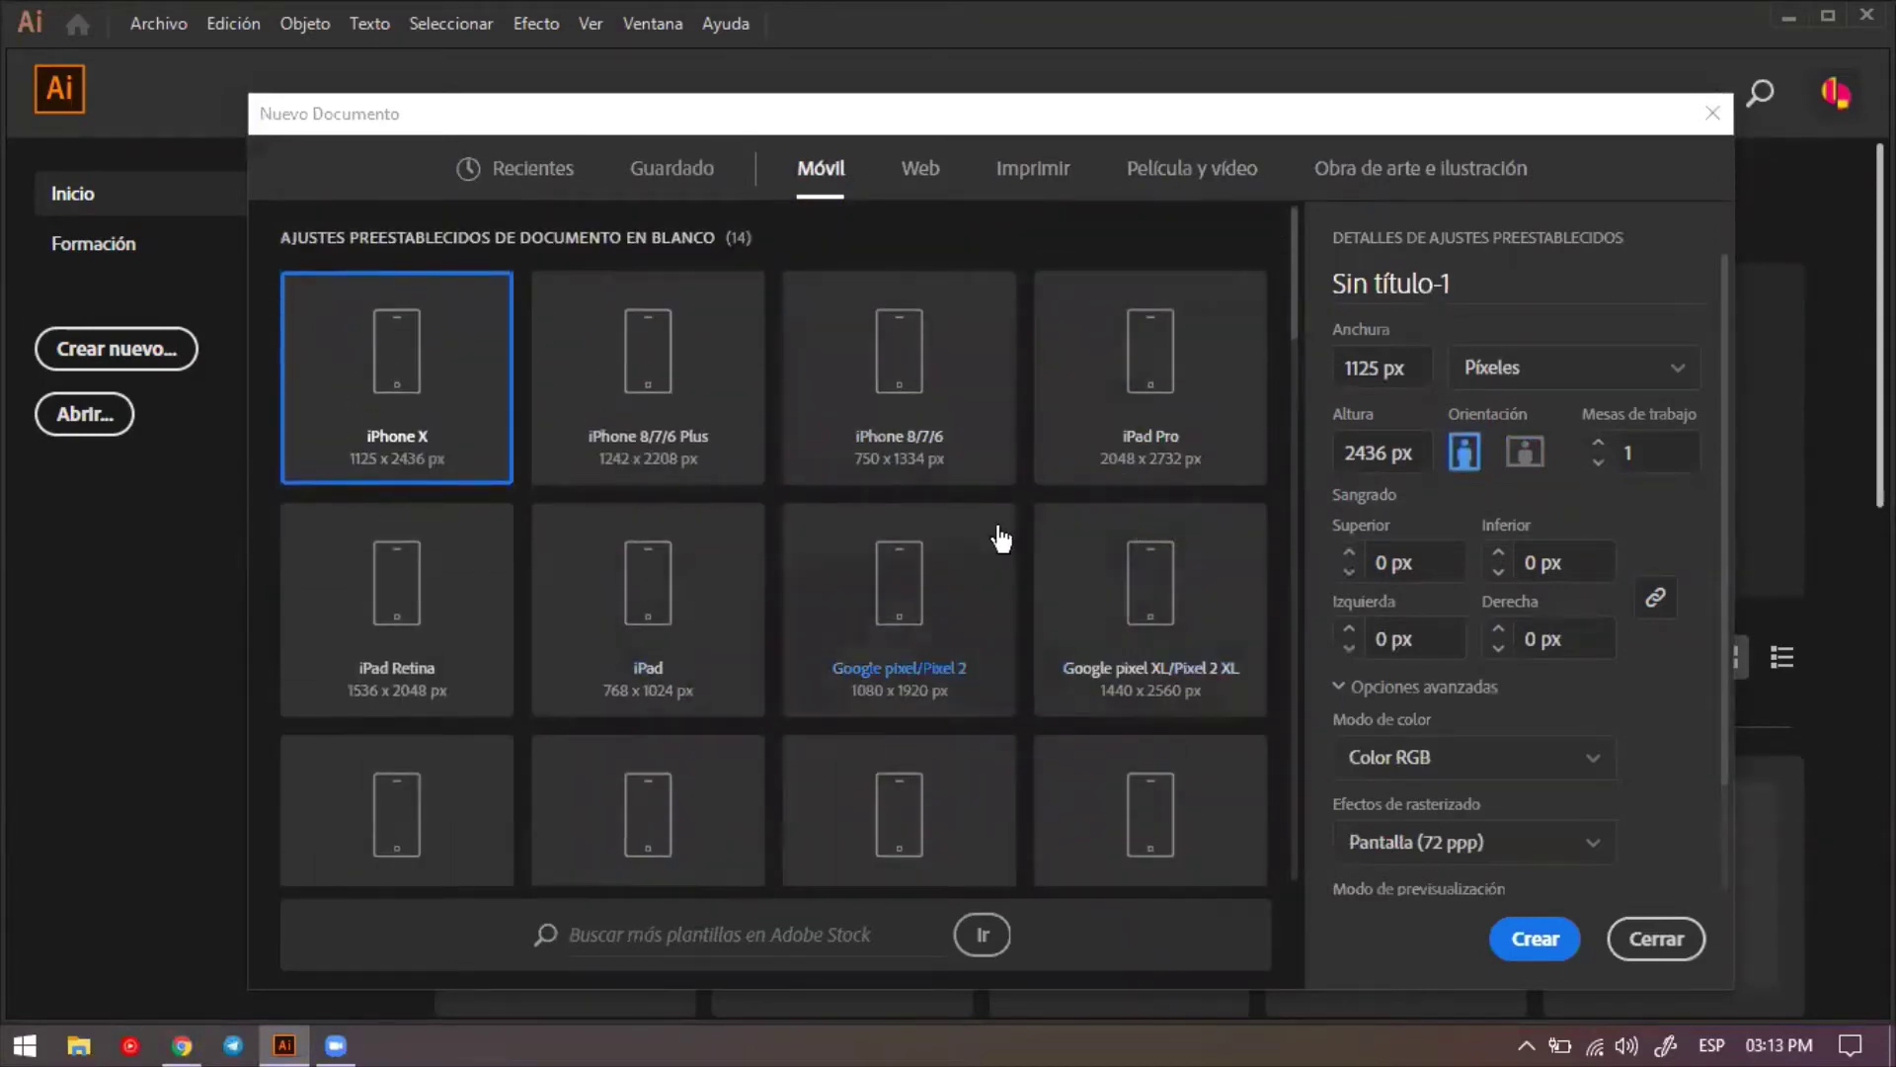
{"action": "scroll", "coordinate": [407, 750], "scroll_direction": "down", "scroll_amount": 3}
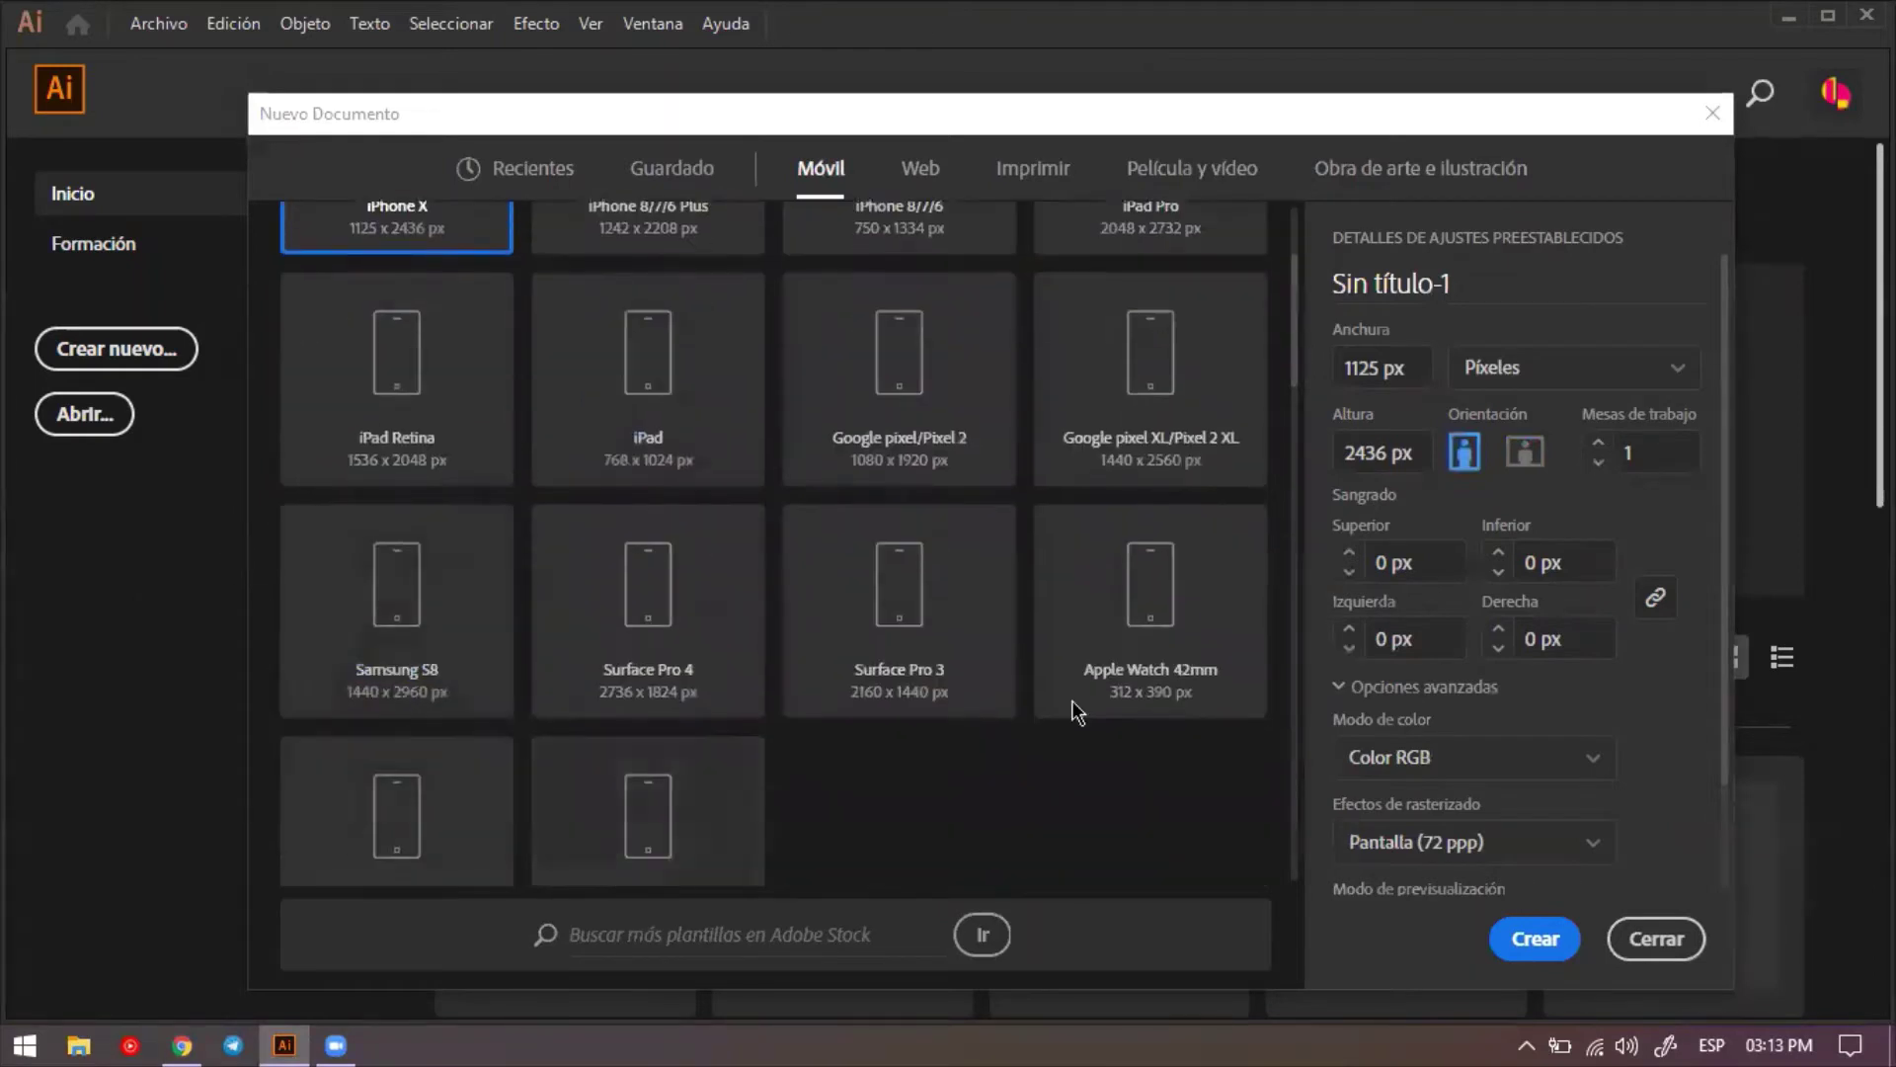
{"action": "scroll", "coordinate": [889, 534], "scroll_direction": "up", "scroll_amount": 3}
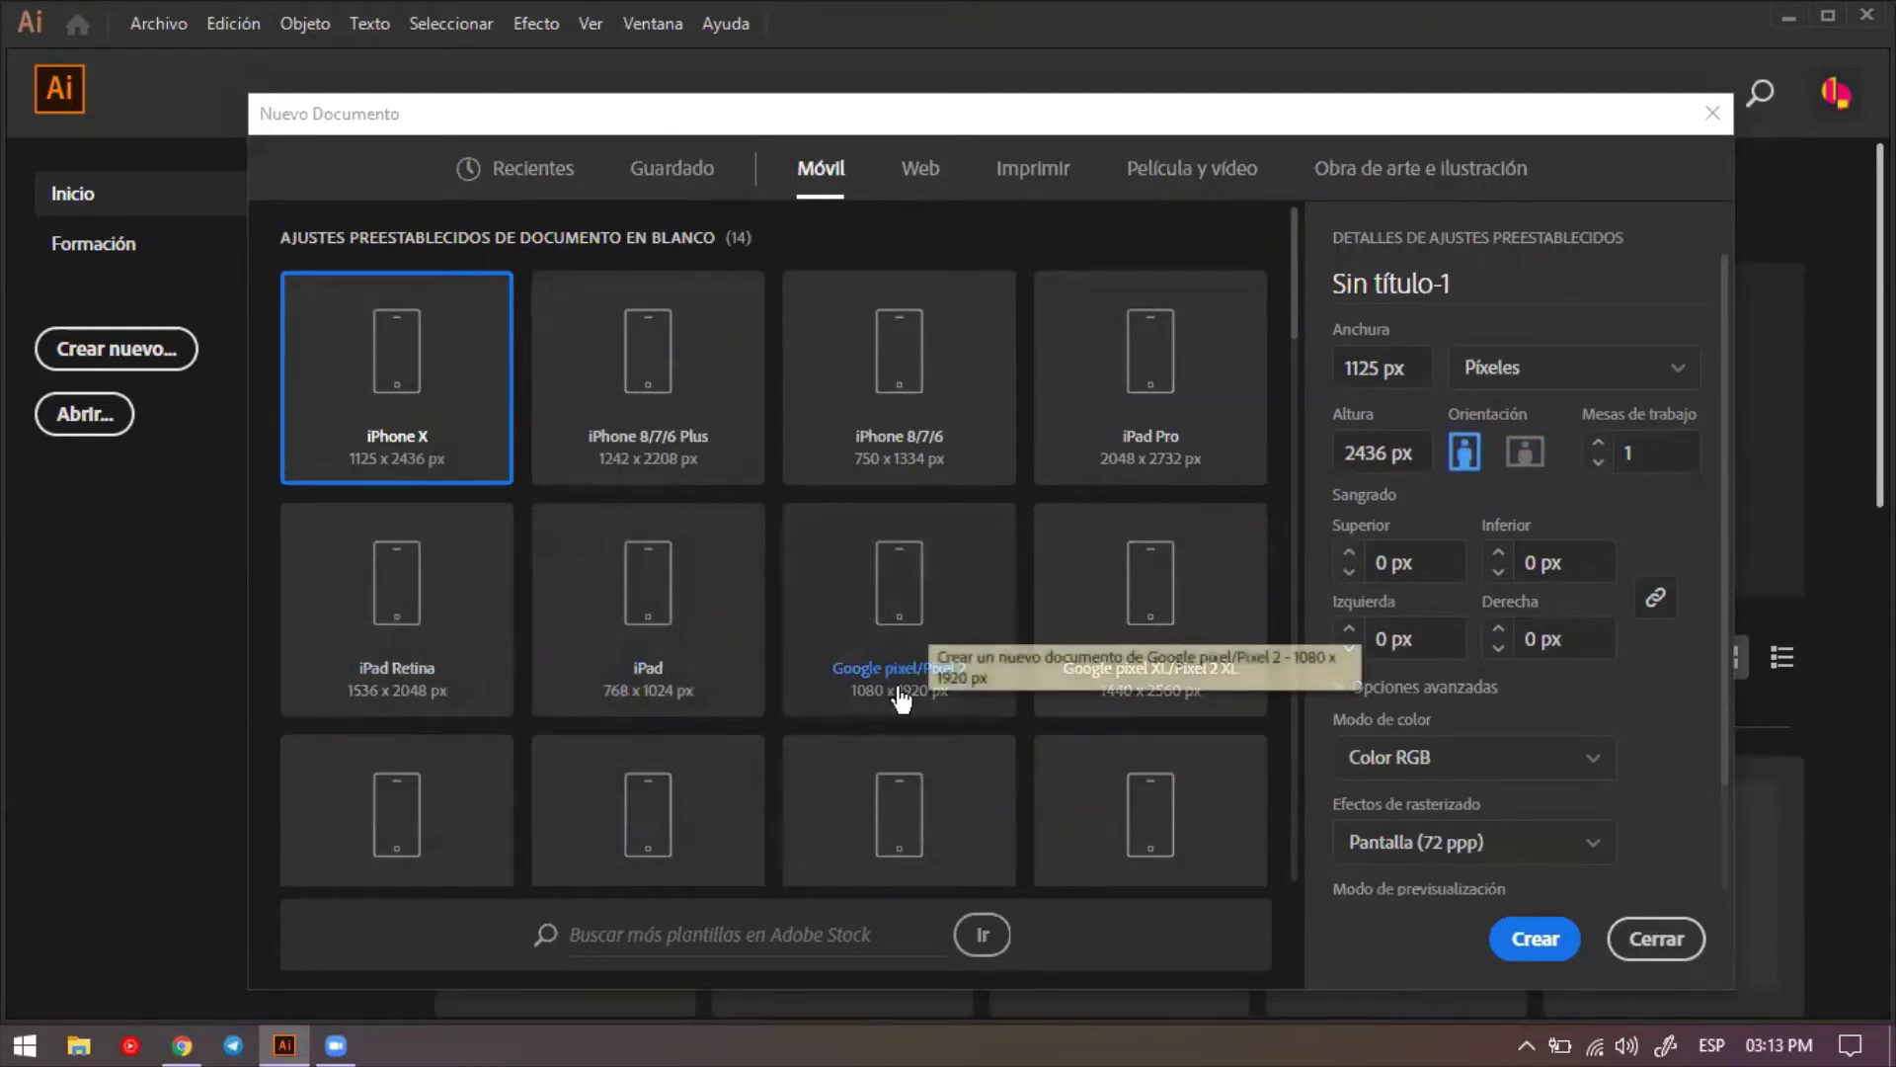
Create a document from the Google Pixel/Pixel 2 preset, 1080 x 1920 px in RGB, after checking its additional settings.
{"action": "left_click", "coordinate": [923, 590]}
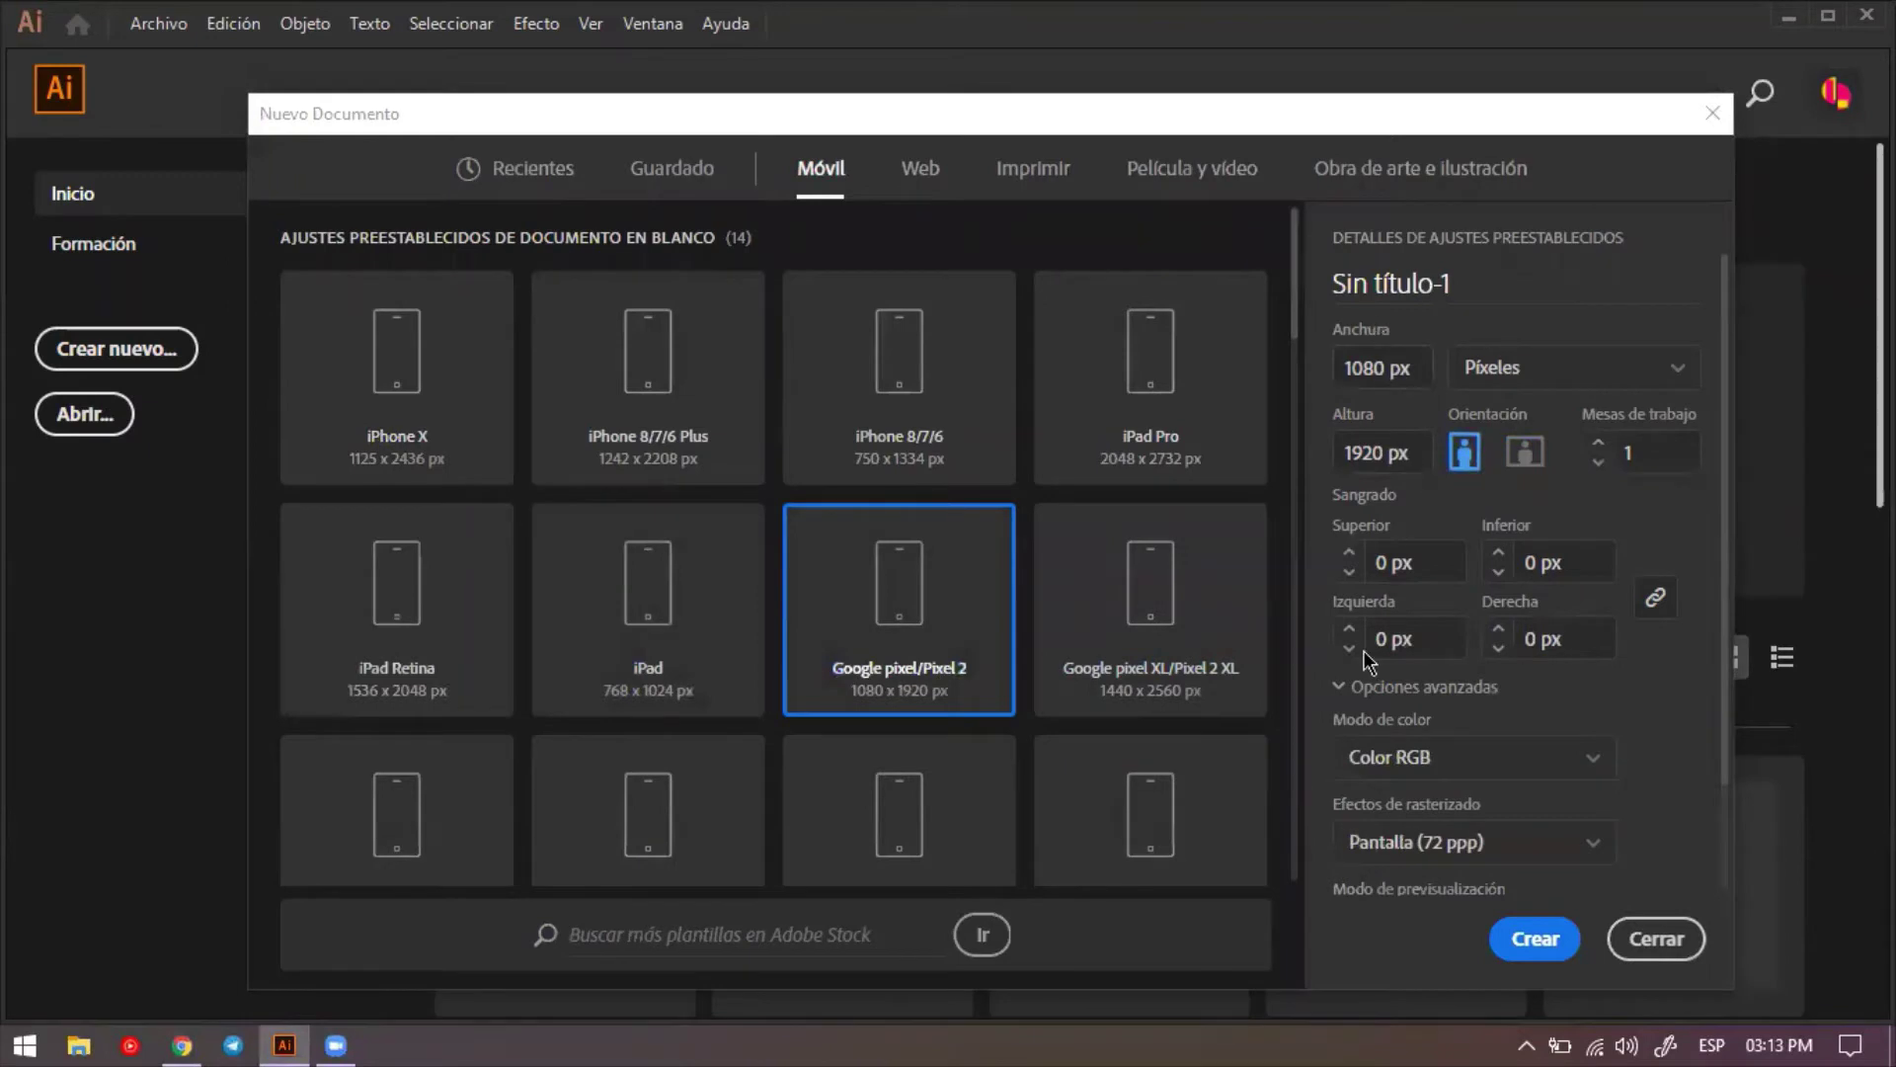
{"action": "scroll", "coordinate": [1496, 642], "scroll_direction": "down", "scroll_amount": 2}
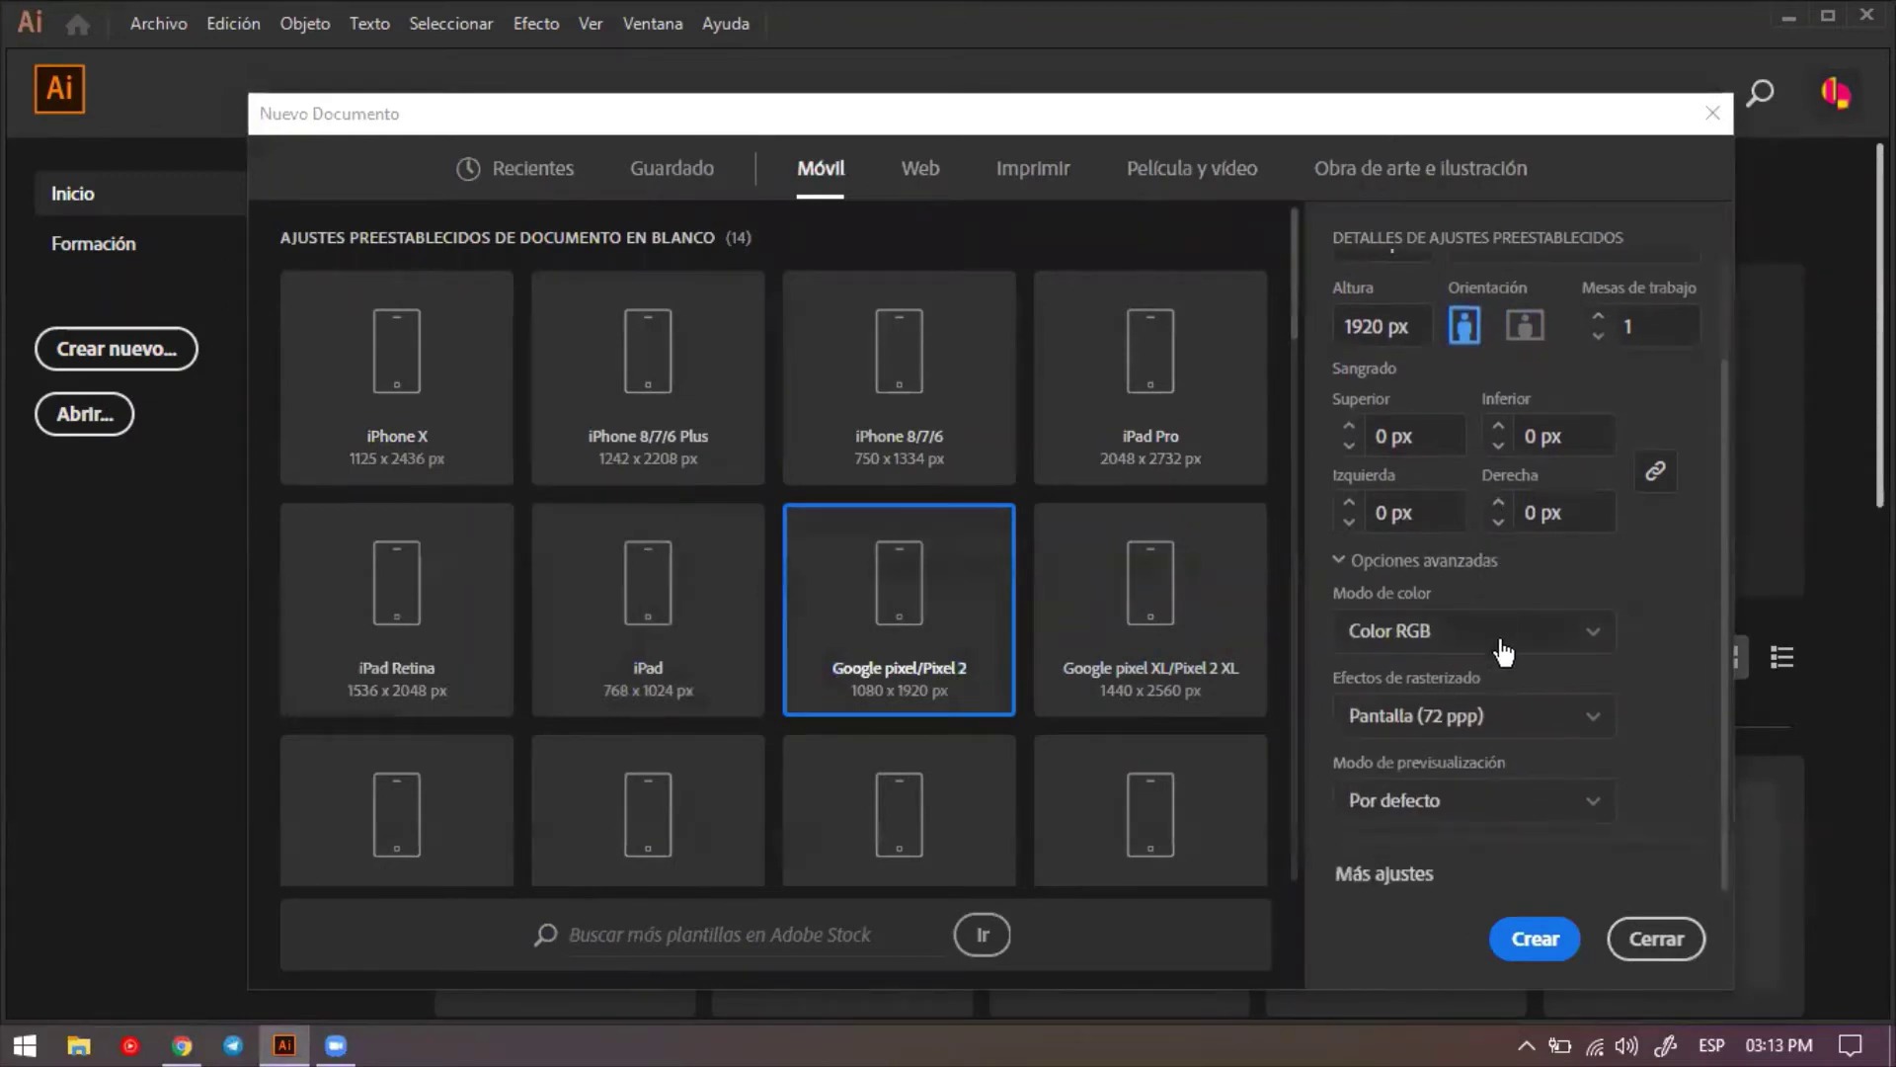
{"action": "left_click", "coordinate": [1384, 879]}
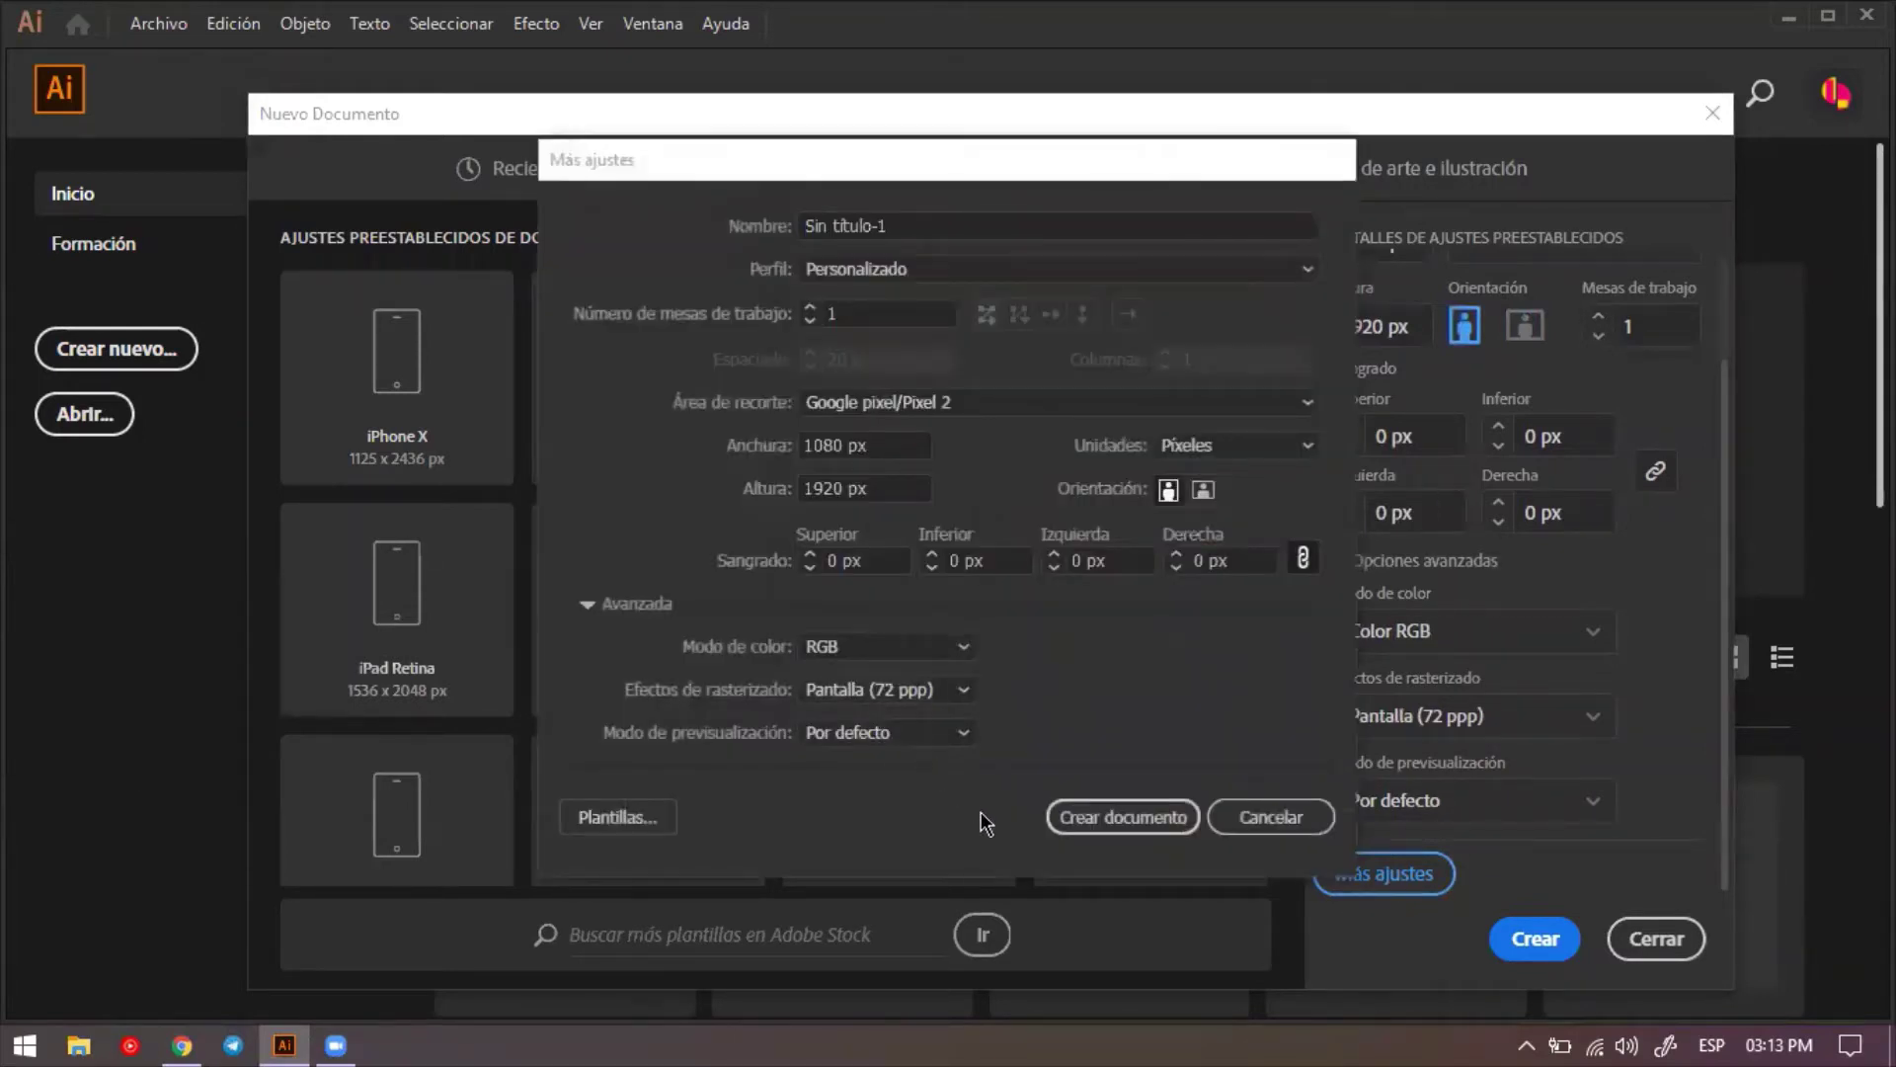
{"action": "left_click", "coordinate": [1283, 814]}
{"action": "left_click", "coordinate": [1537, 937]}
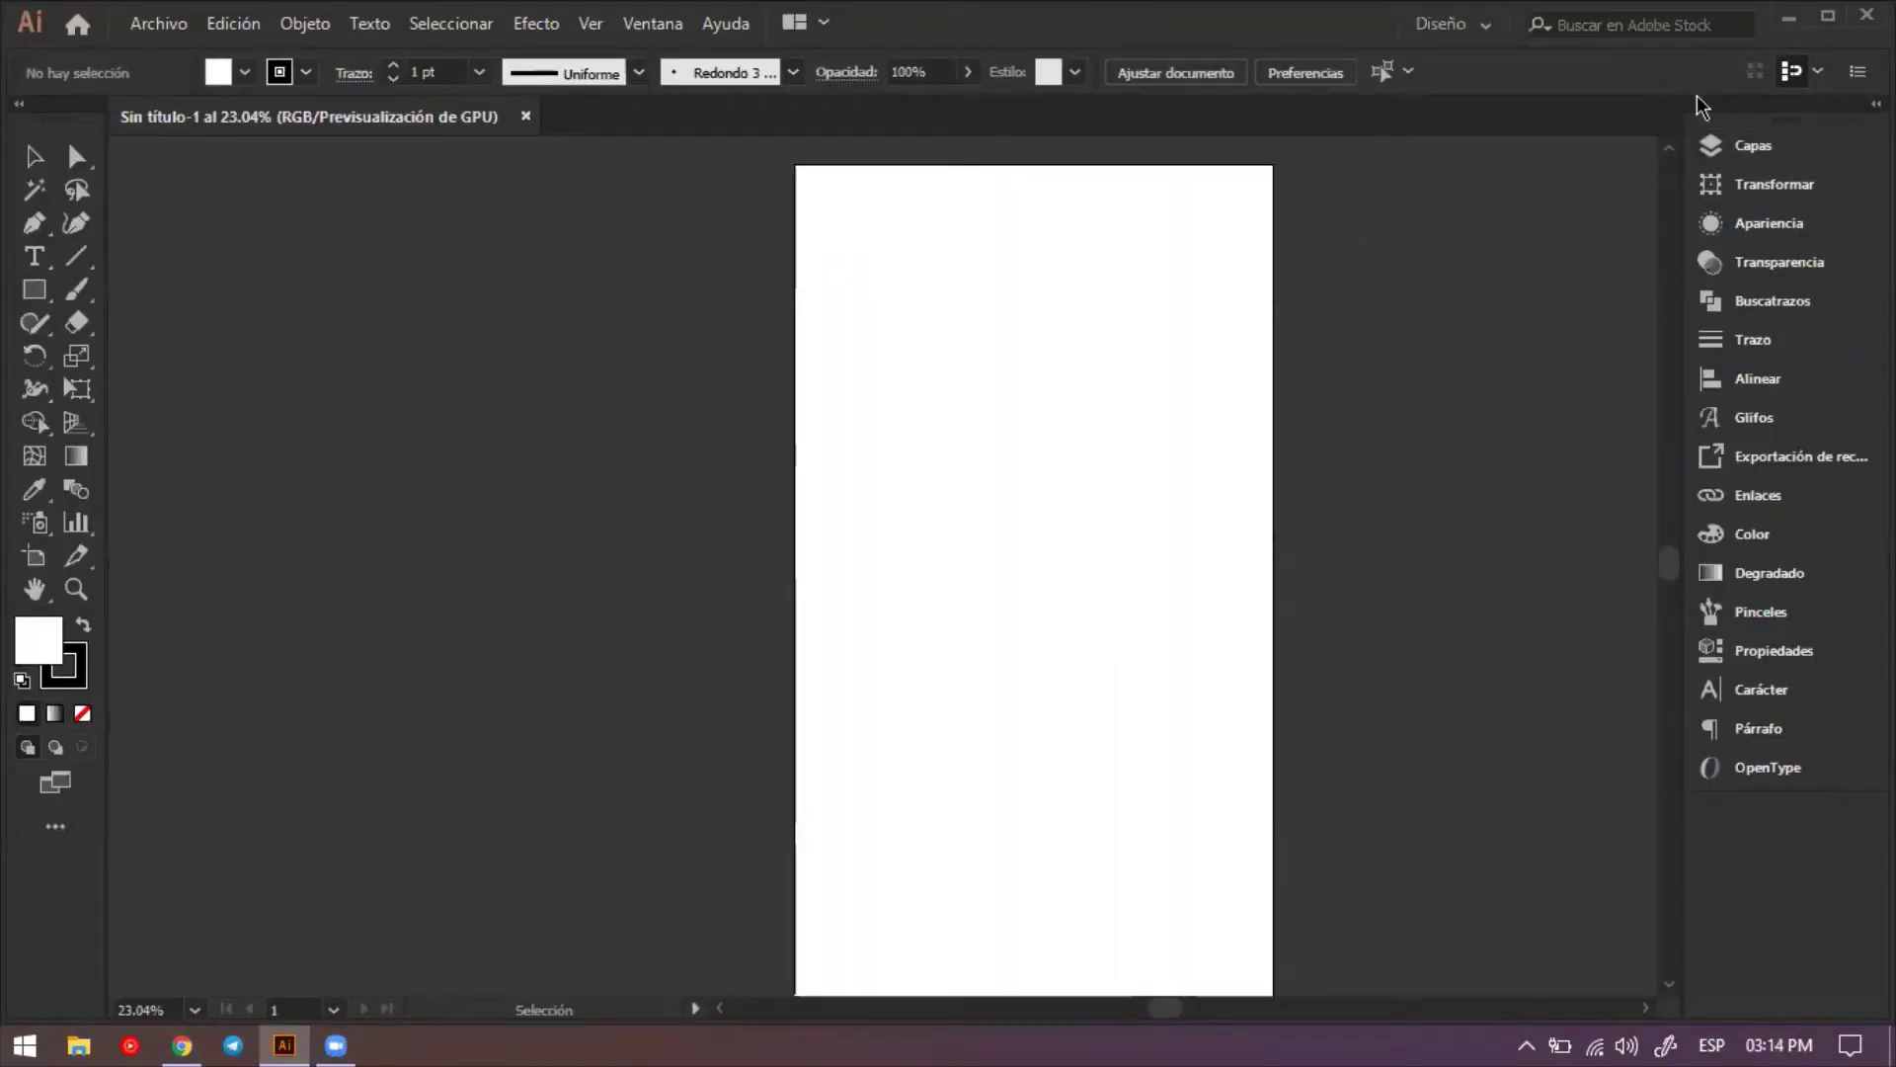
{"action": "key", "text": "F7"}
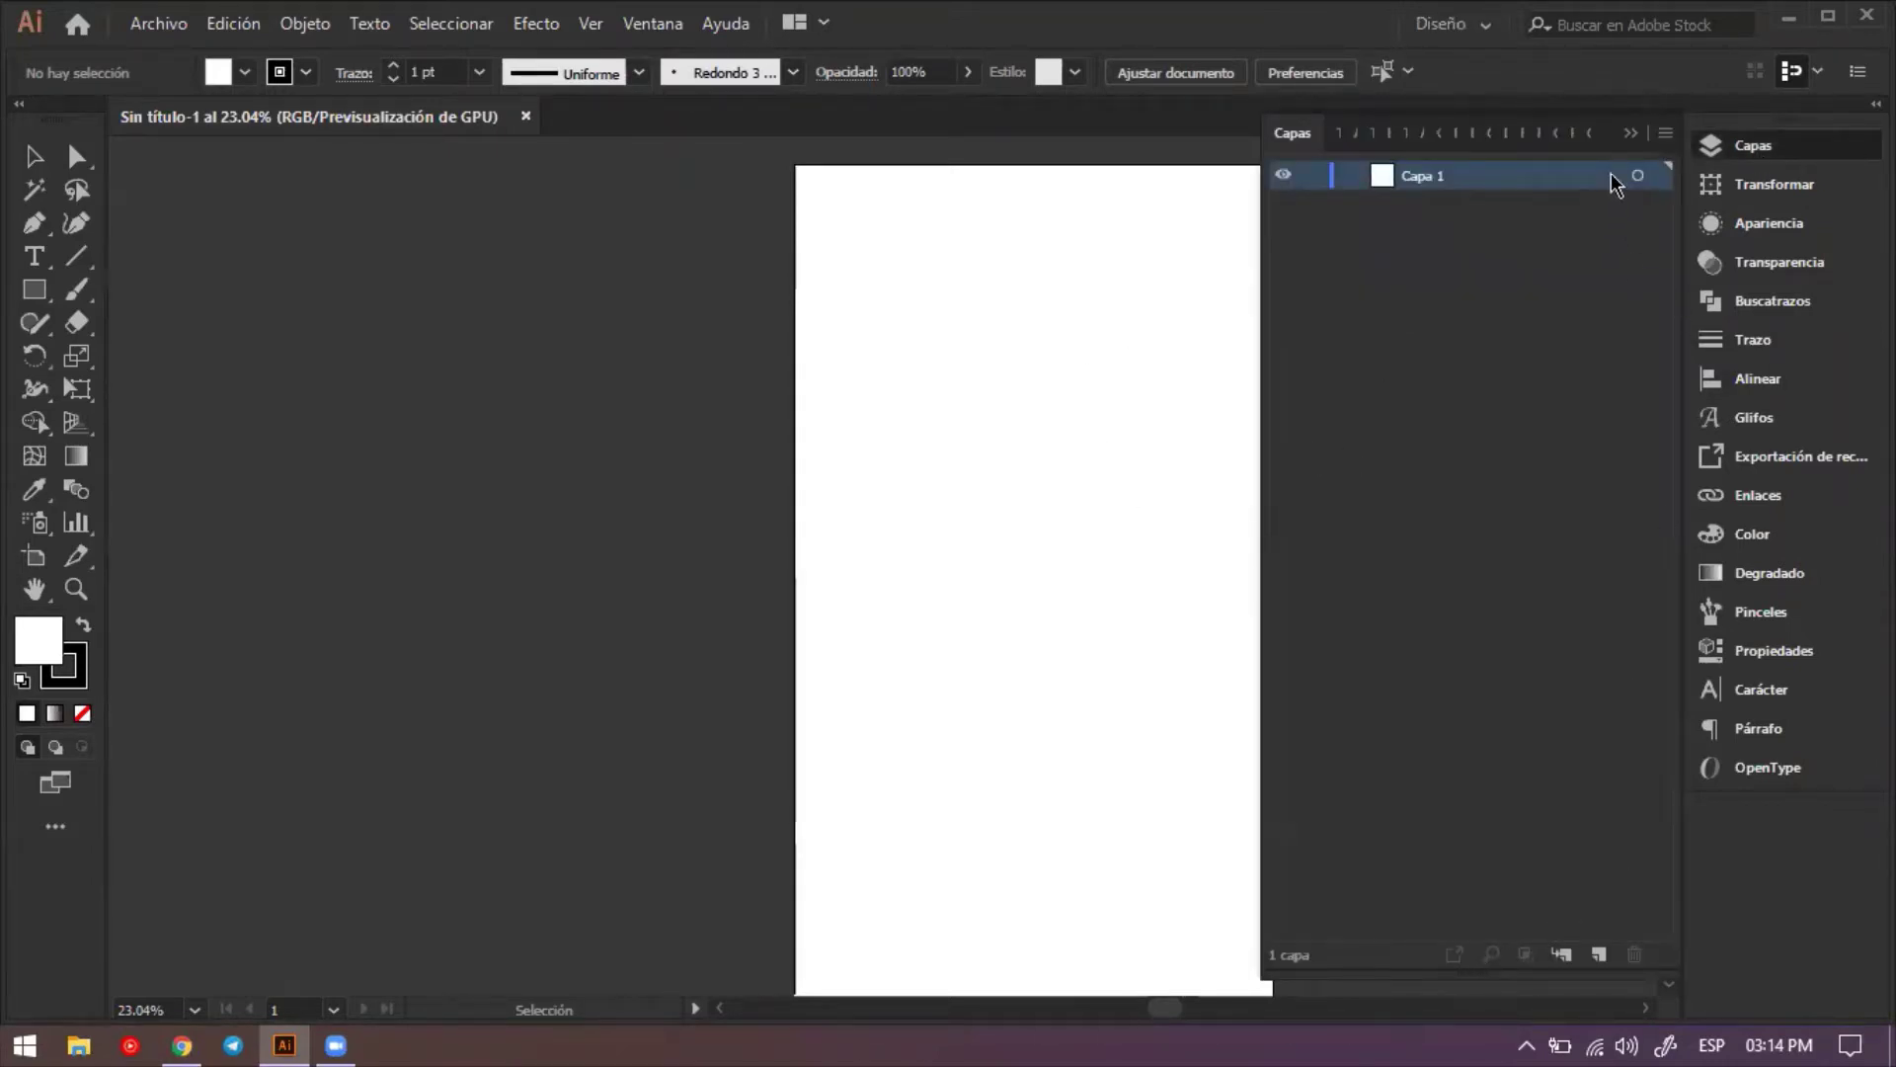
{"action": "left_click", "coordinate": [1634, 135]}
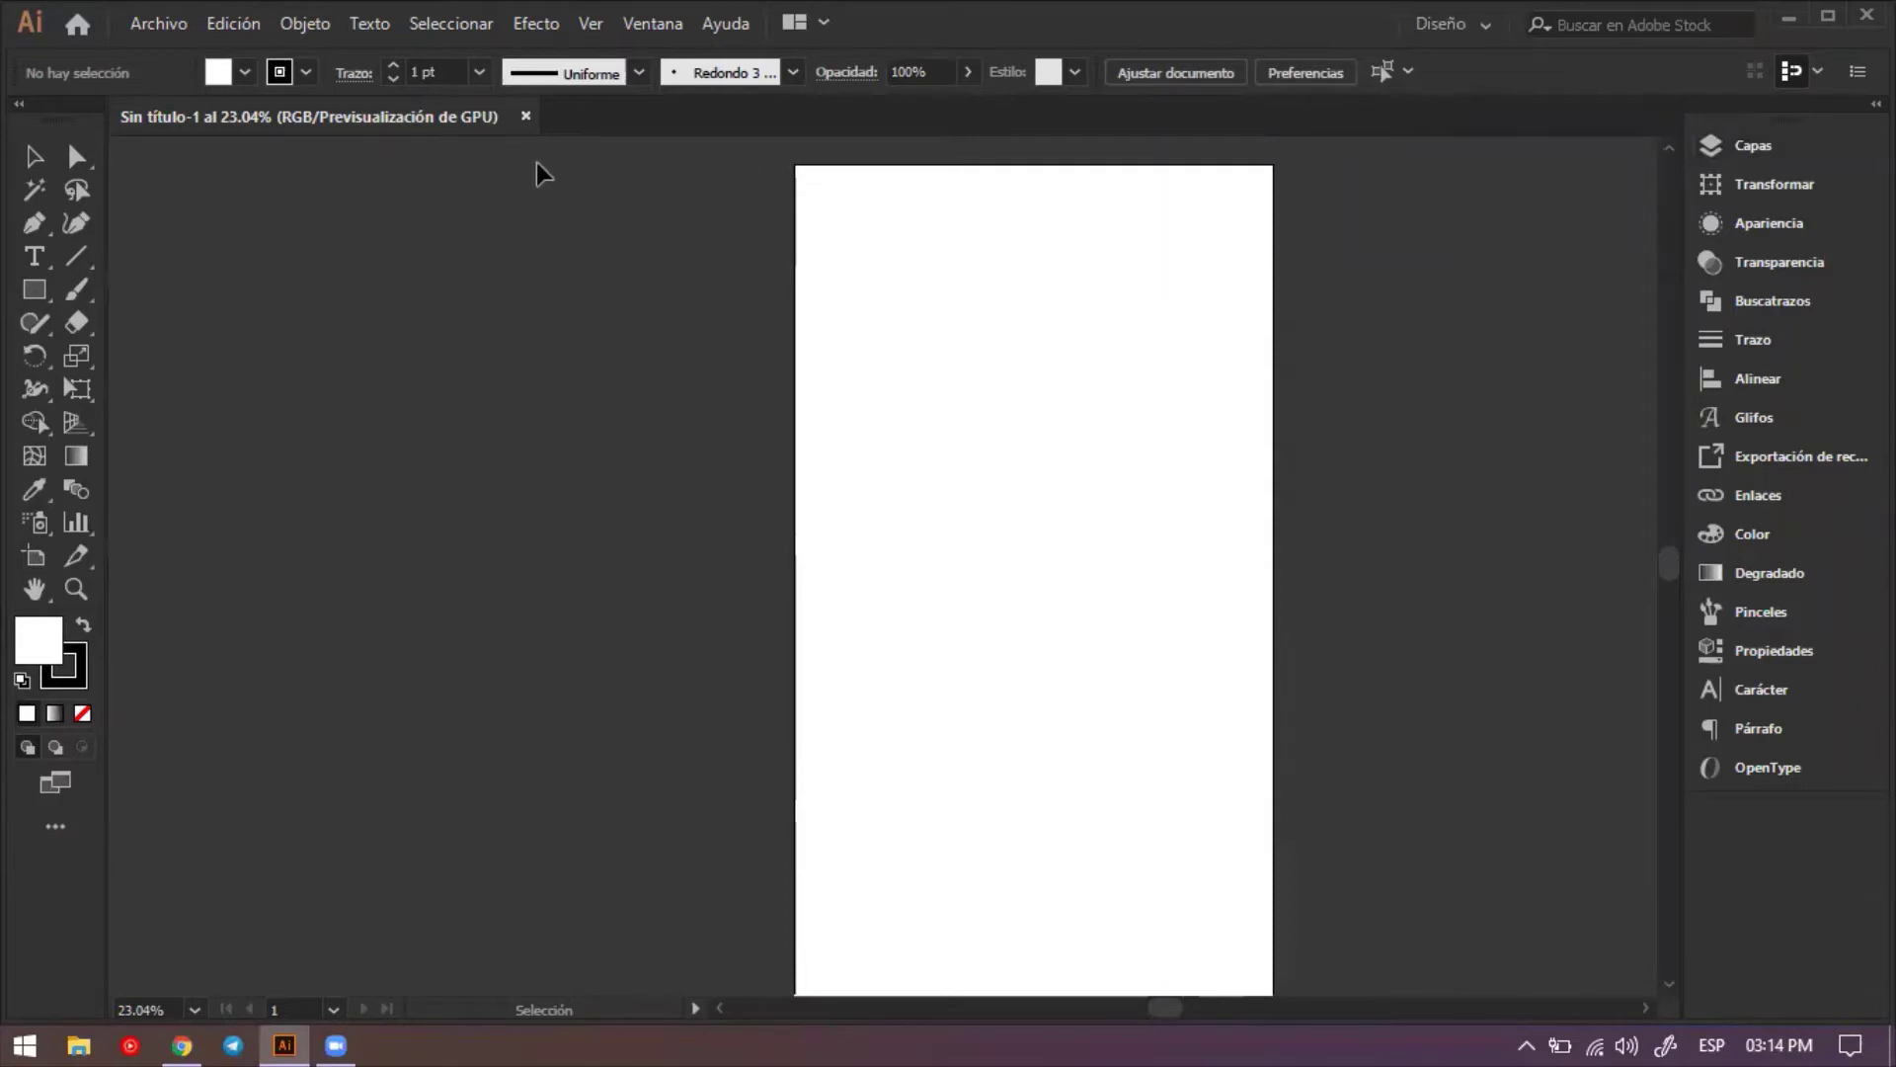
{"action": "left_click", "coordinate": [227, 23]}
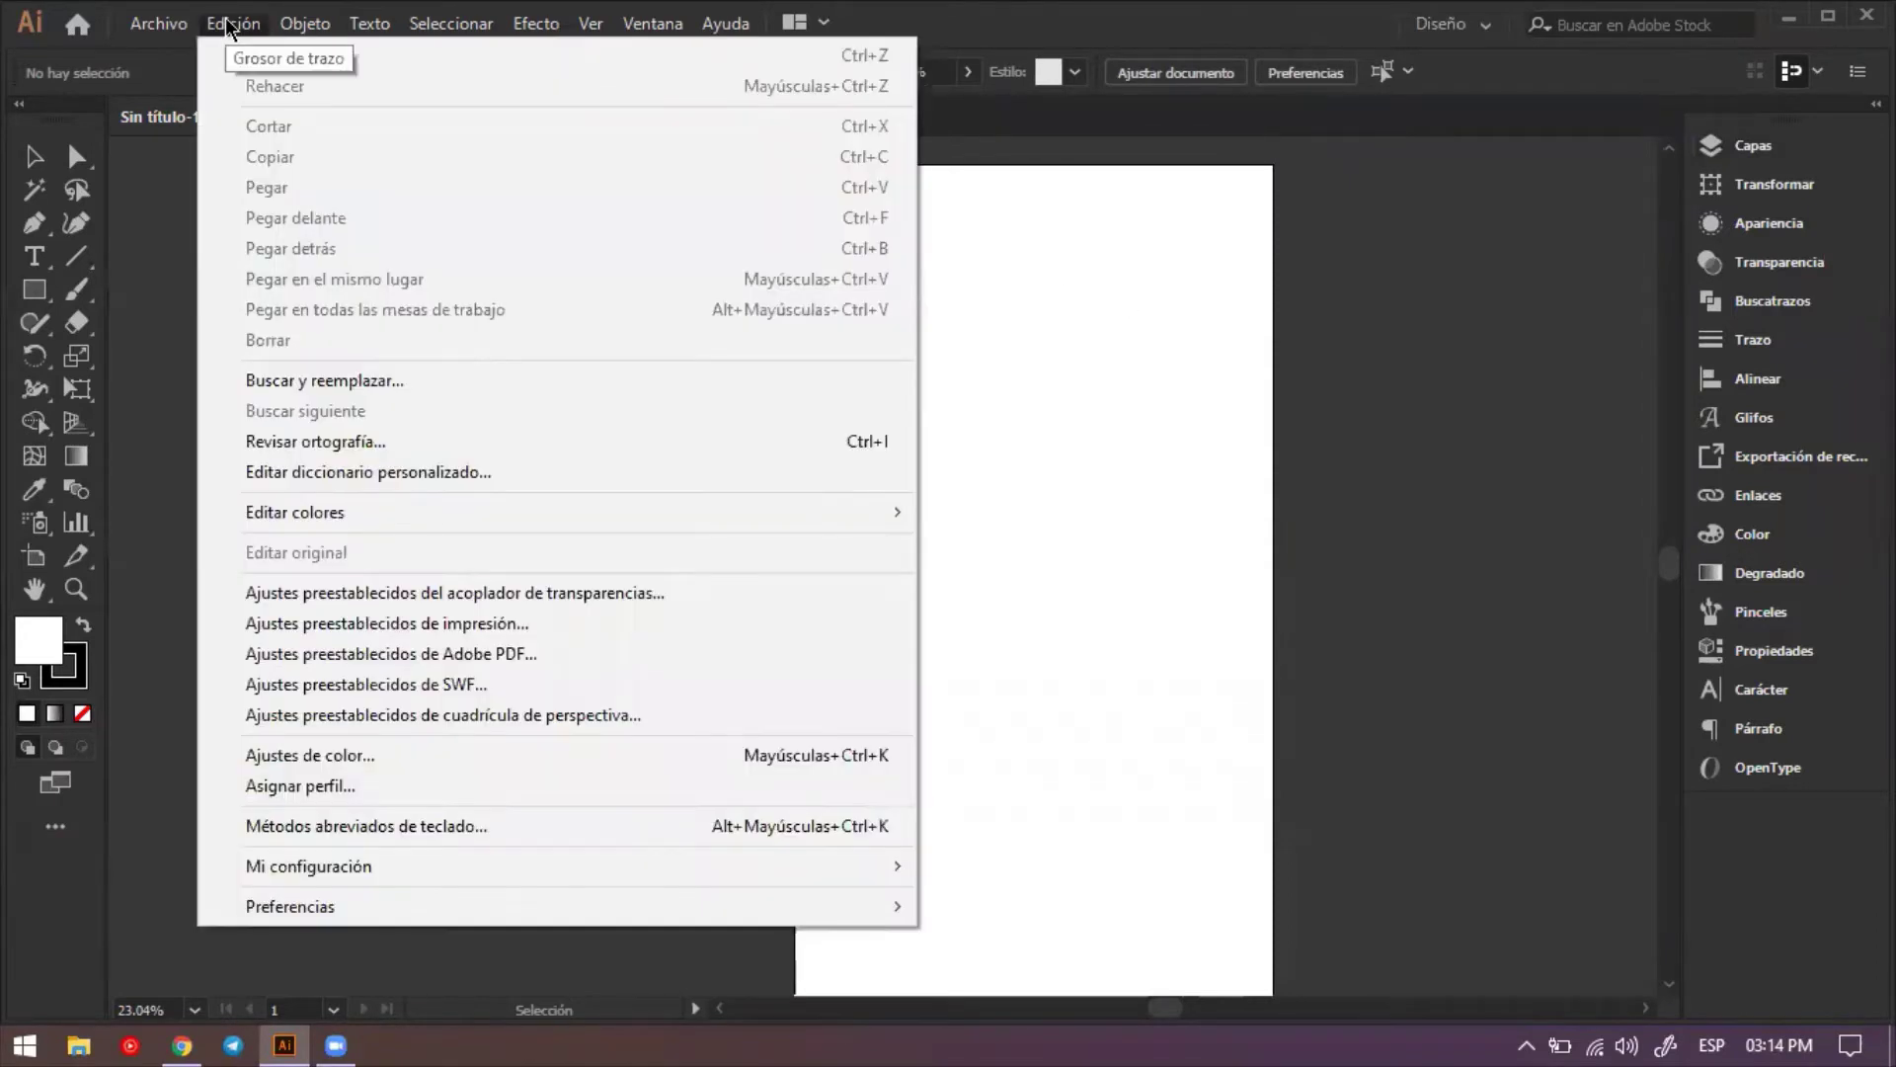
{"action": "left_click", "coordinate": [227, 24]}
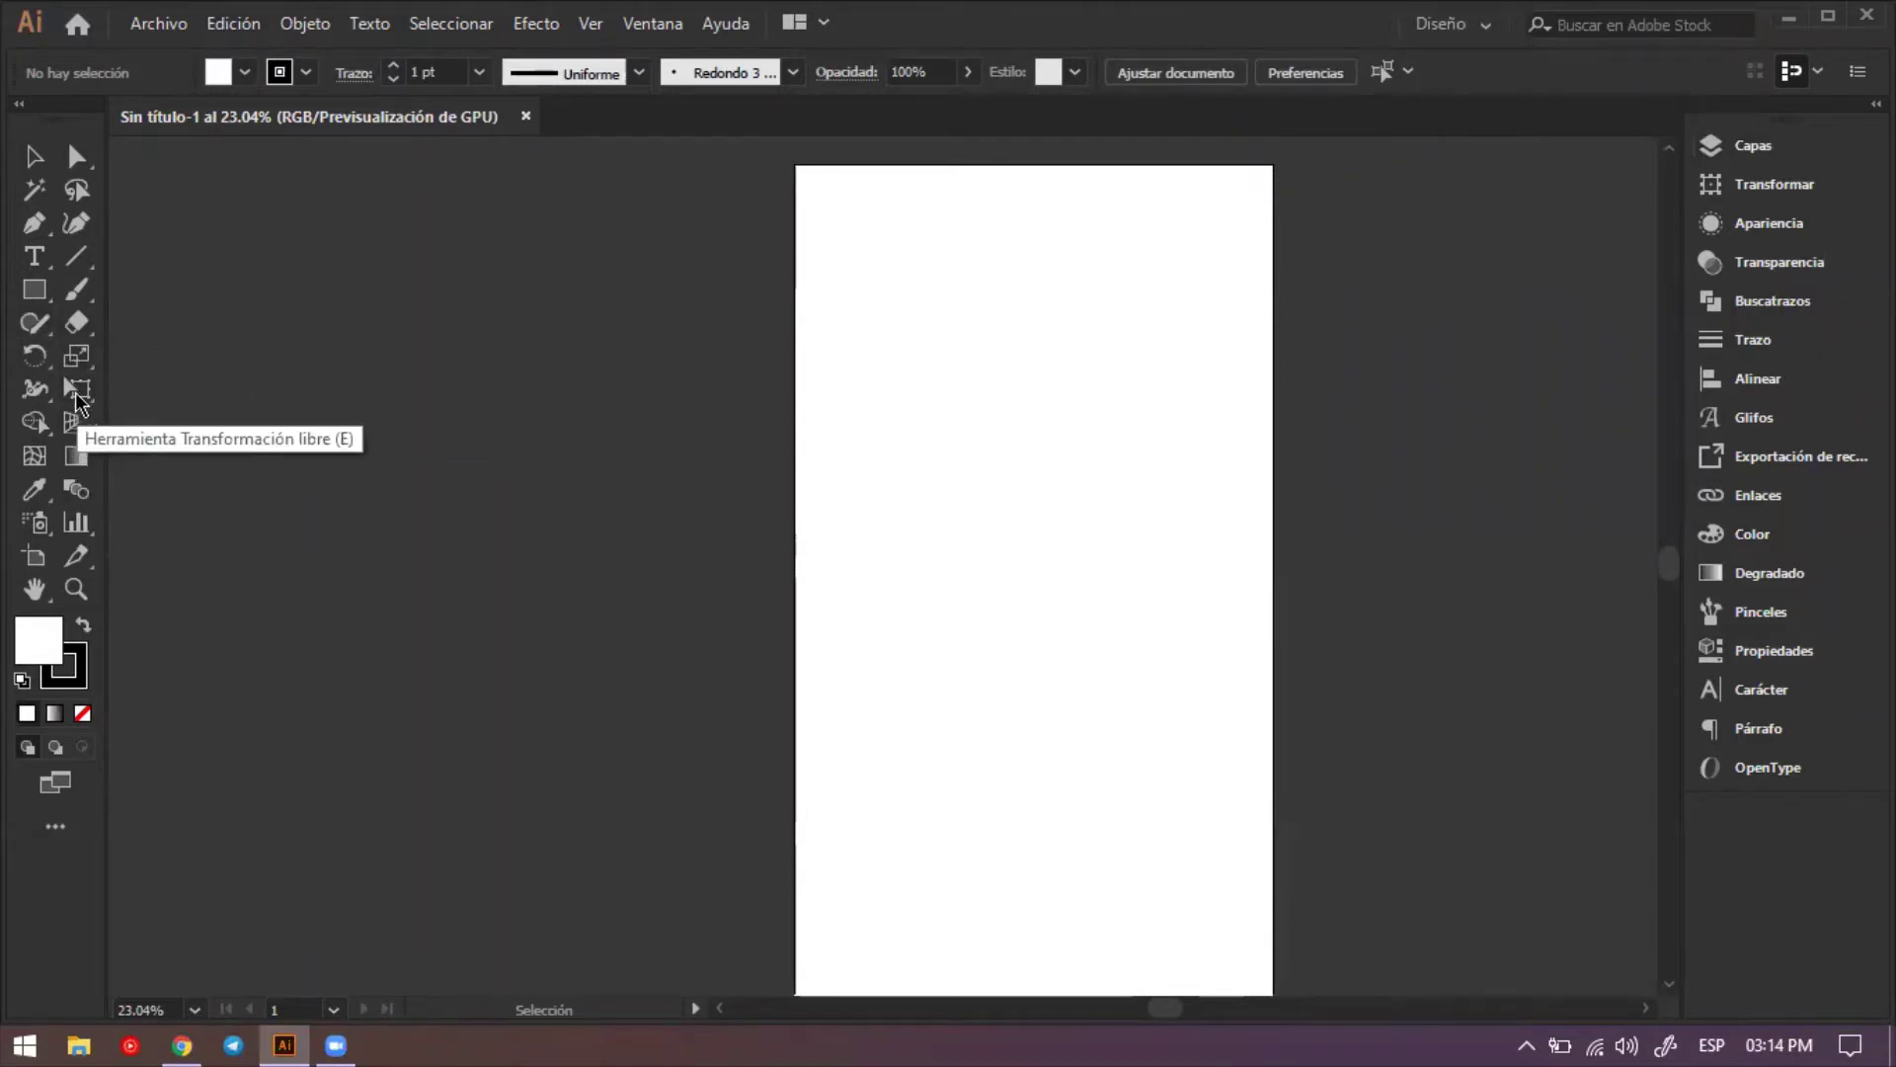
Draw a second artboard of about 1079 x 1920 px beside the first one and delete it.
{"action": "left_click", "coordinate": [34, 558]}
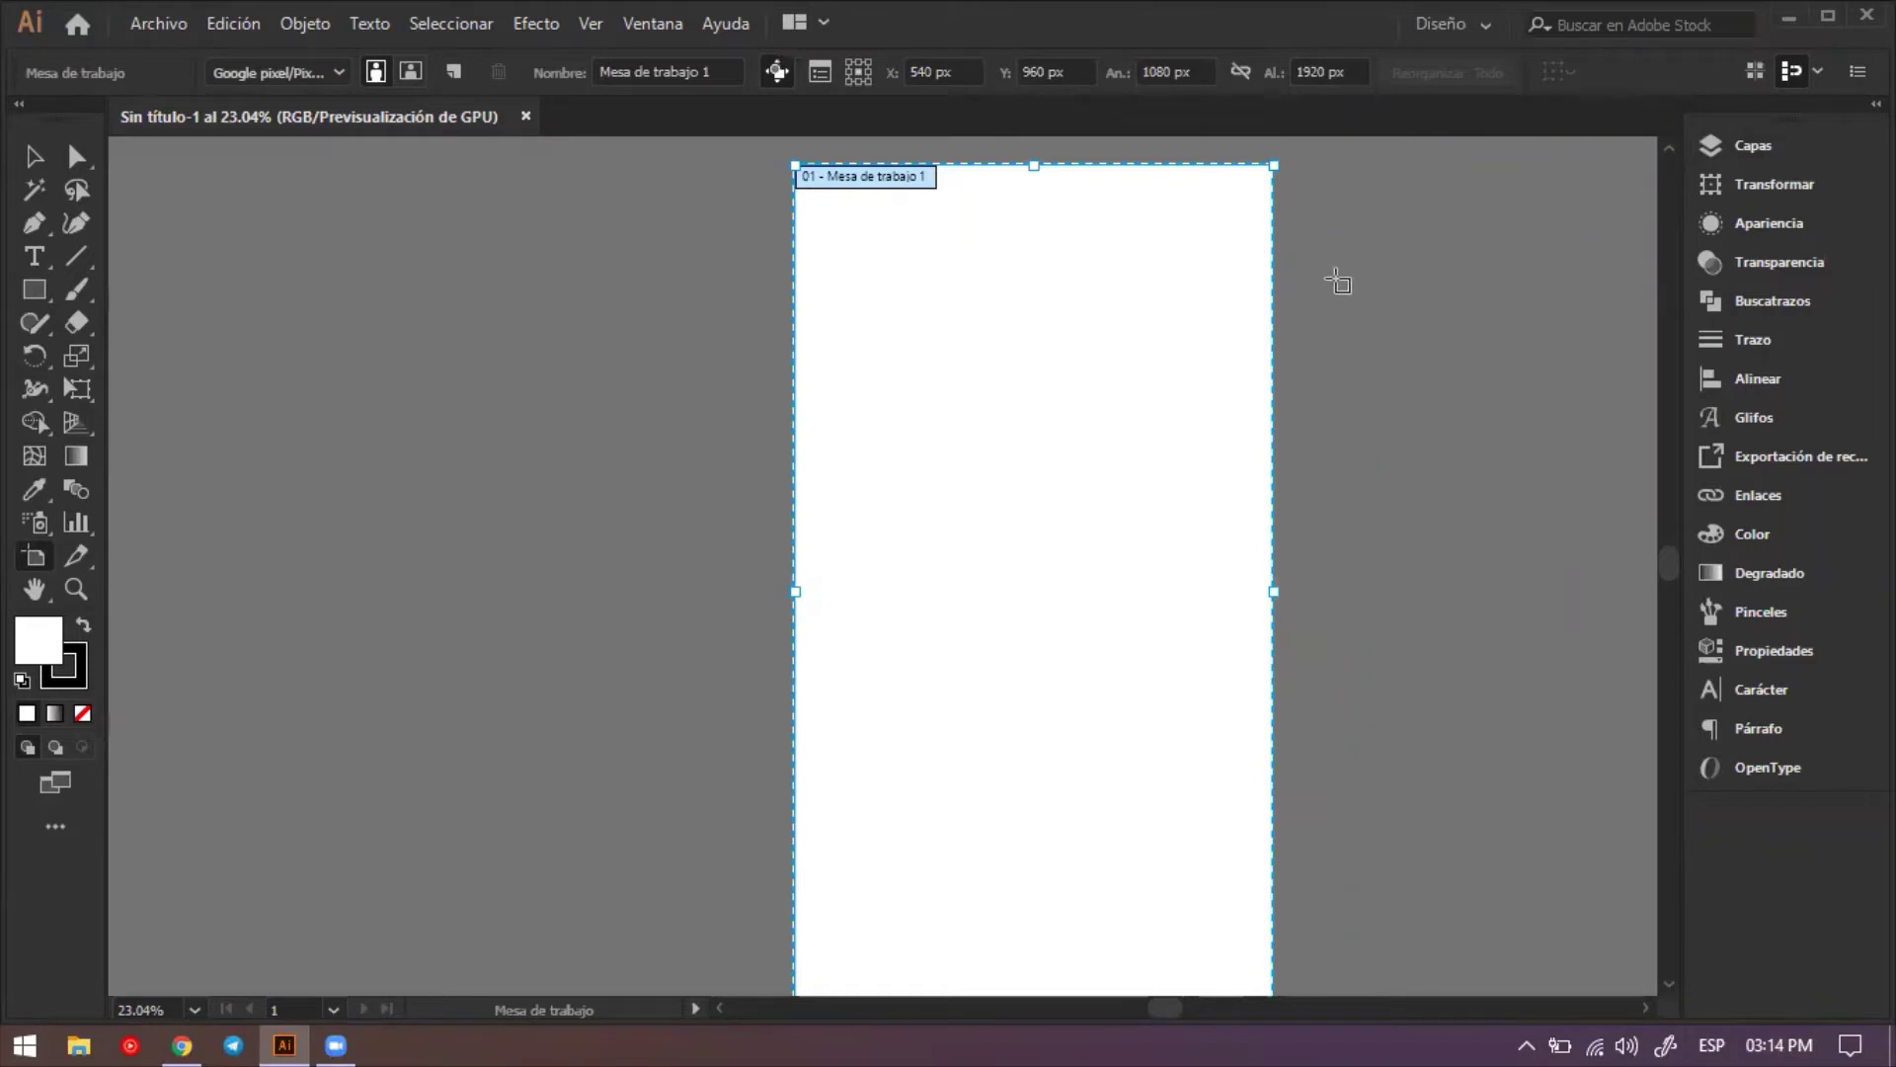
{"action": "left_click_drag", "start_coordinate": [1327, 168], "coordinate": [1437, 864]}
{"action": "scroll", "coordinate": [732, 465], "scroll_direction": "up", "scroll_amount": 2}
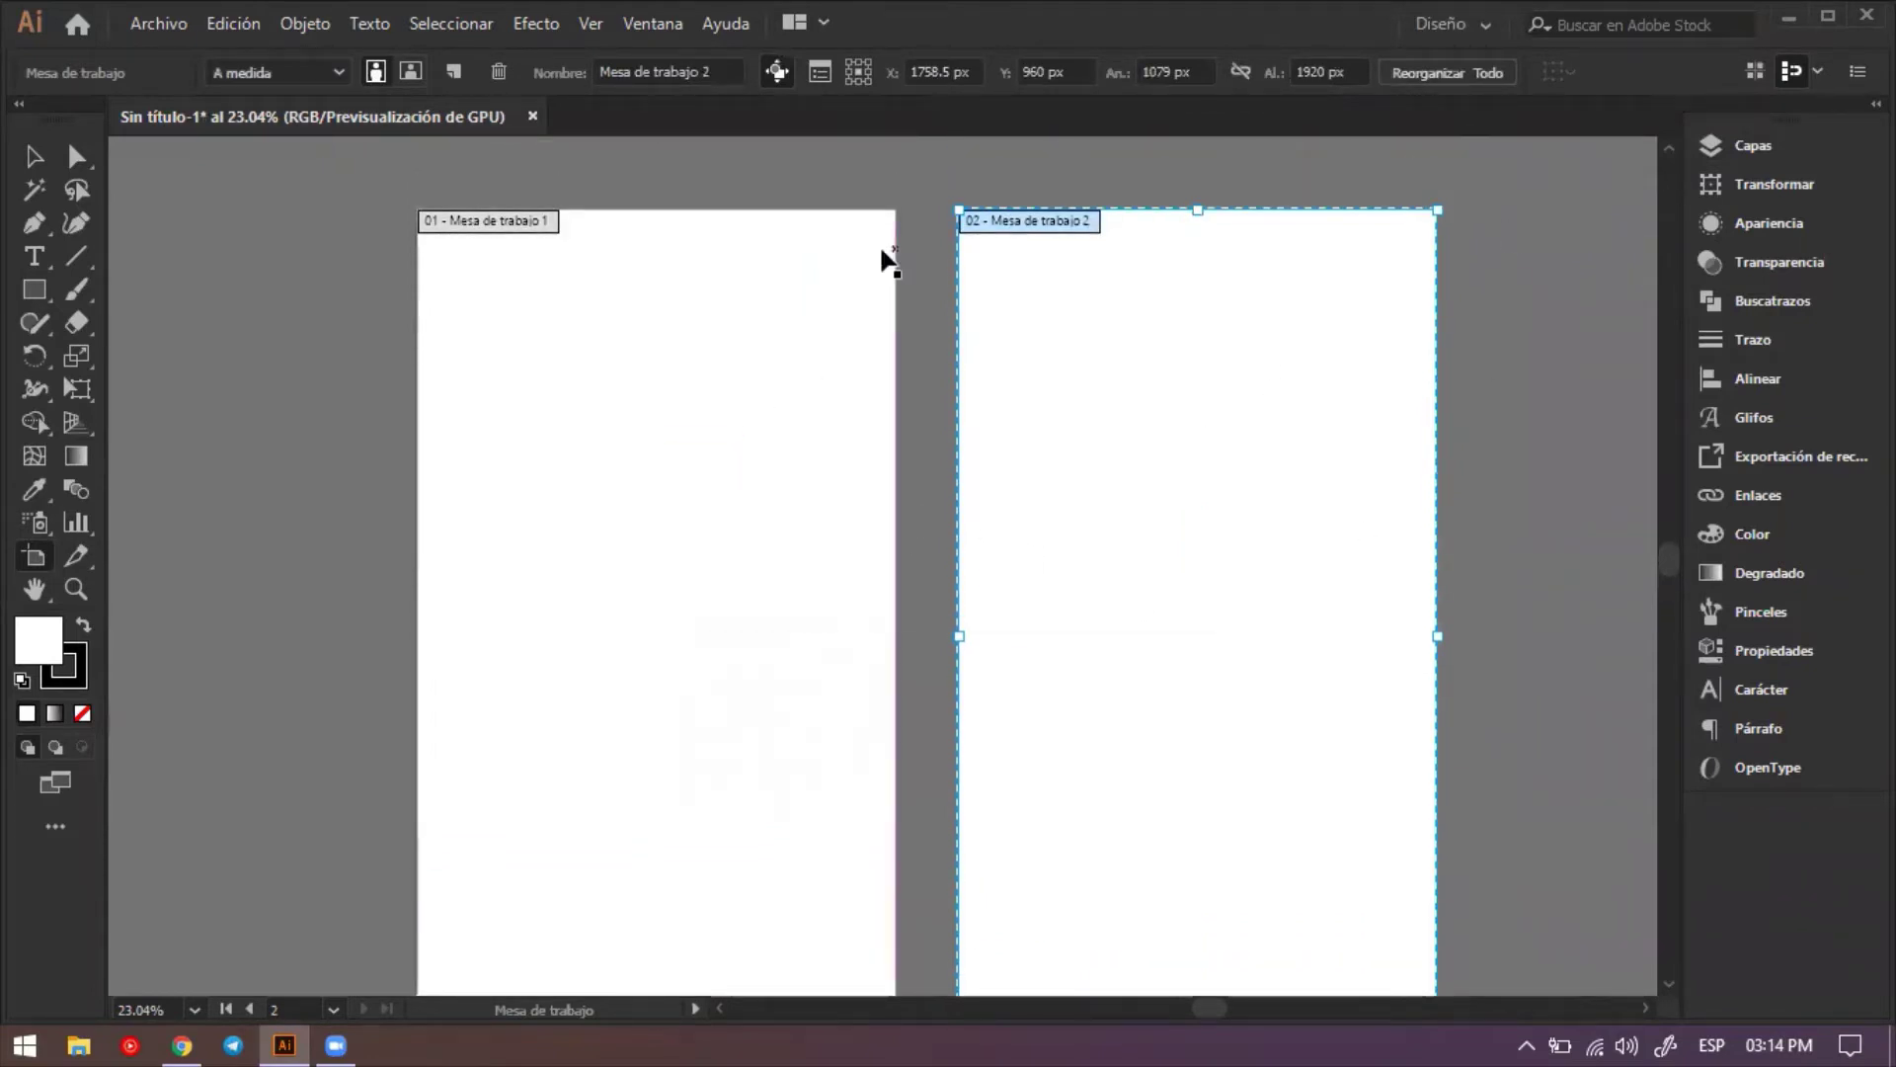
{"action": "key", "text": "Delete"}
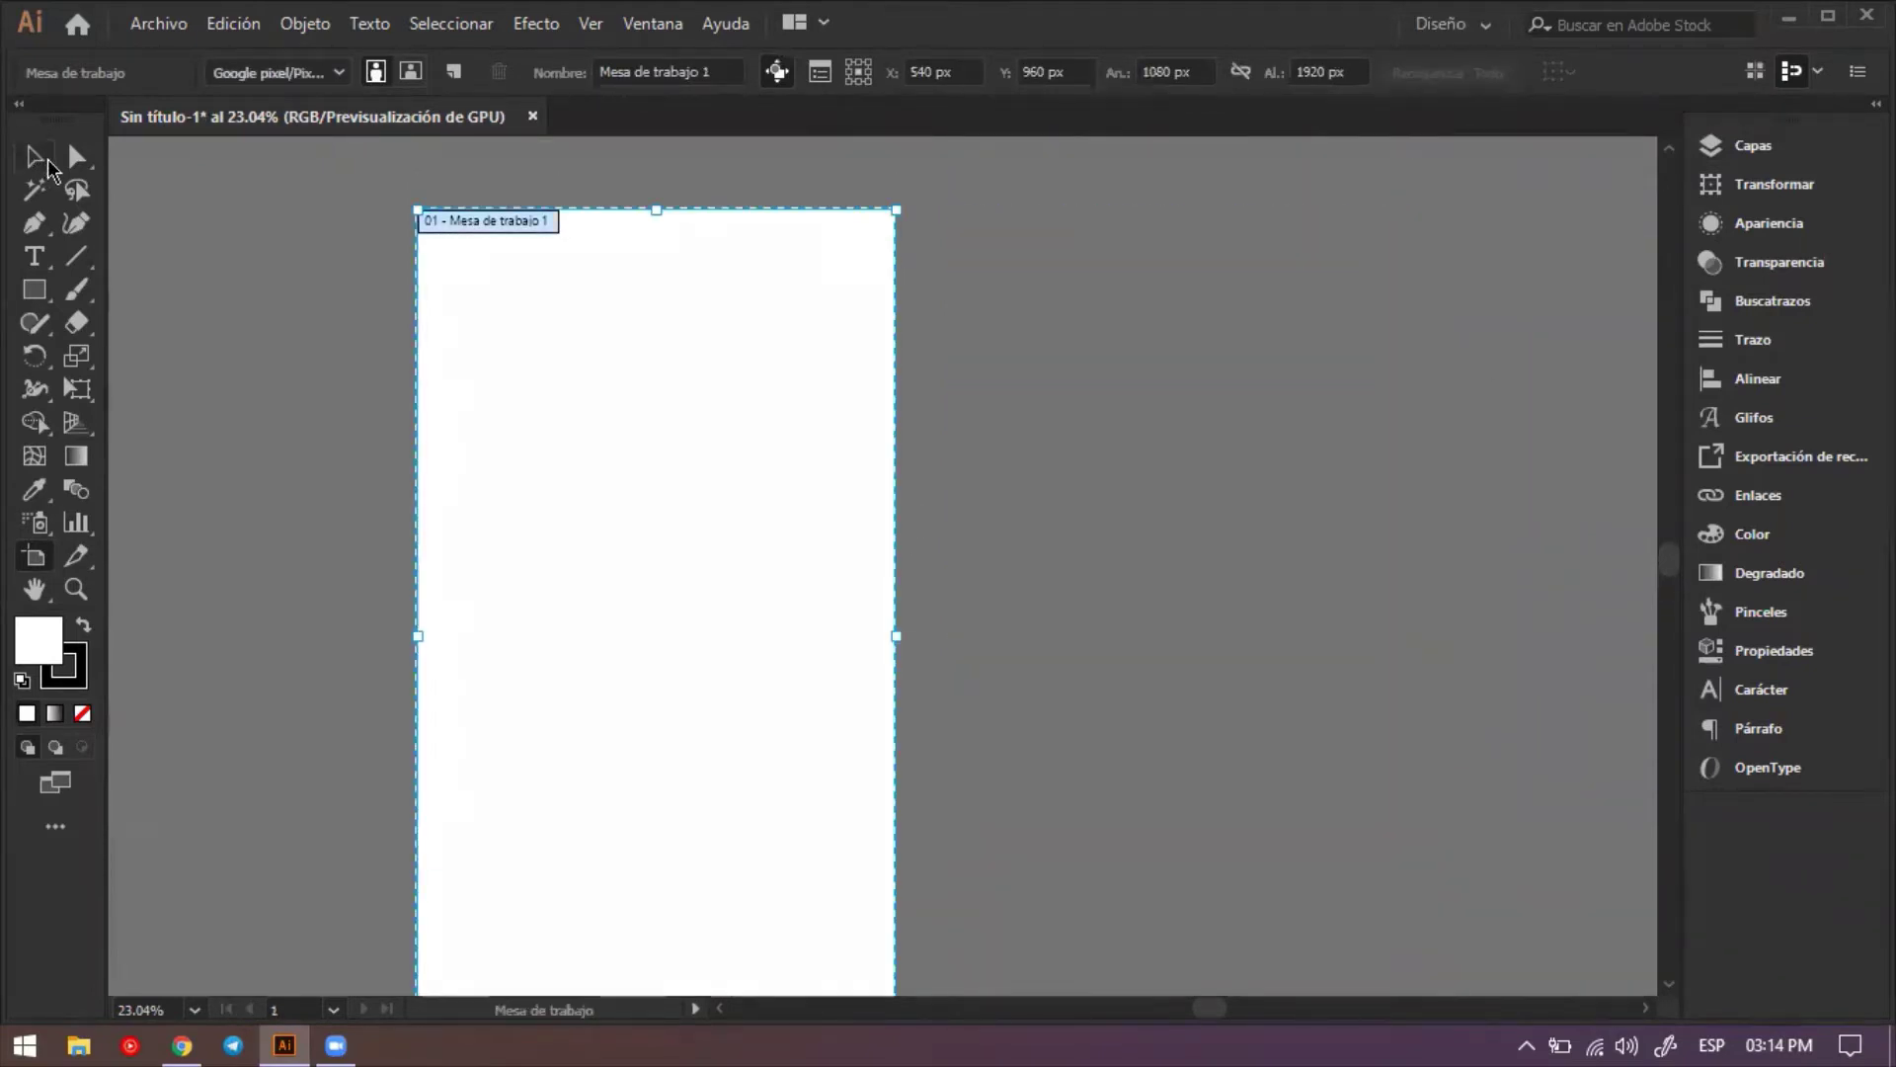
{"action": "left_click", "coordinate": [38, 157]}
{"action": "left_click_drag", "start_coordinate": [369, 487], "coordinate": [537, 424]}
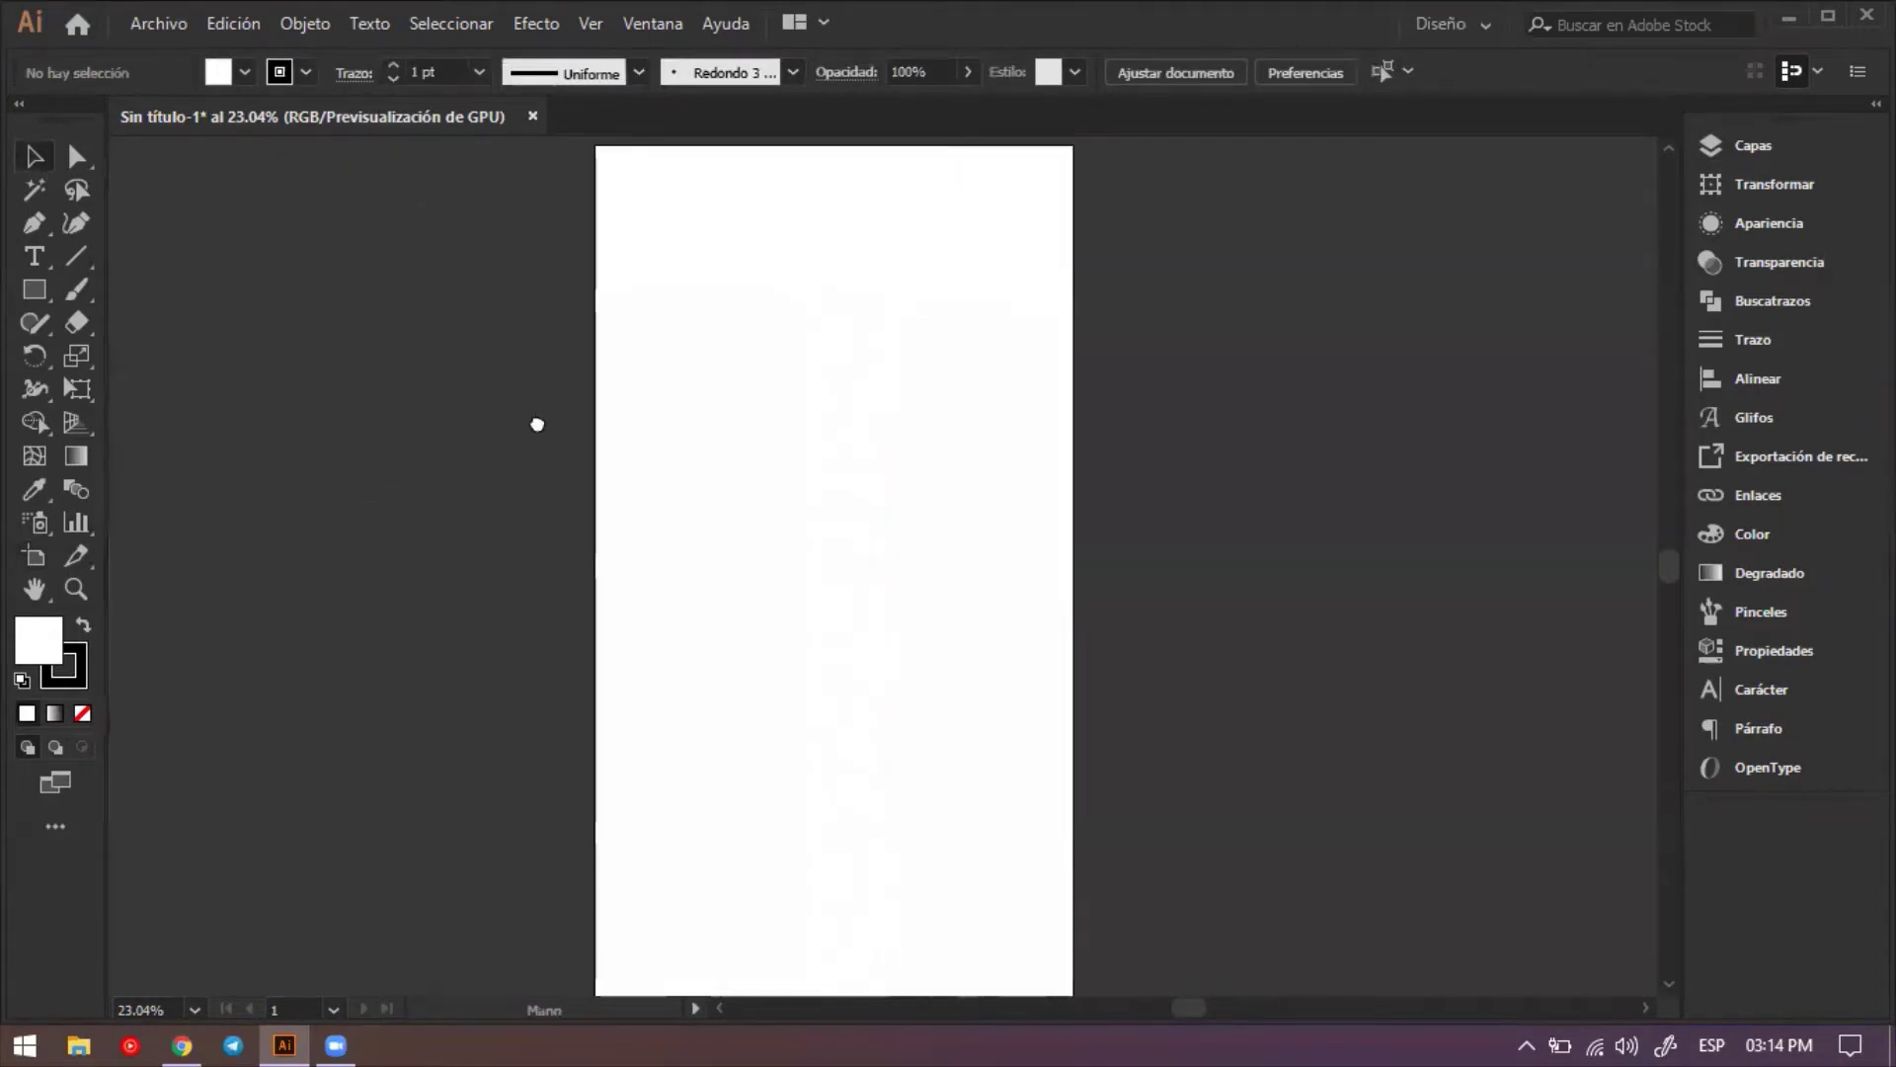
{"action": "key", "text": "ctrl+minus"}
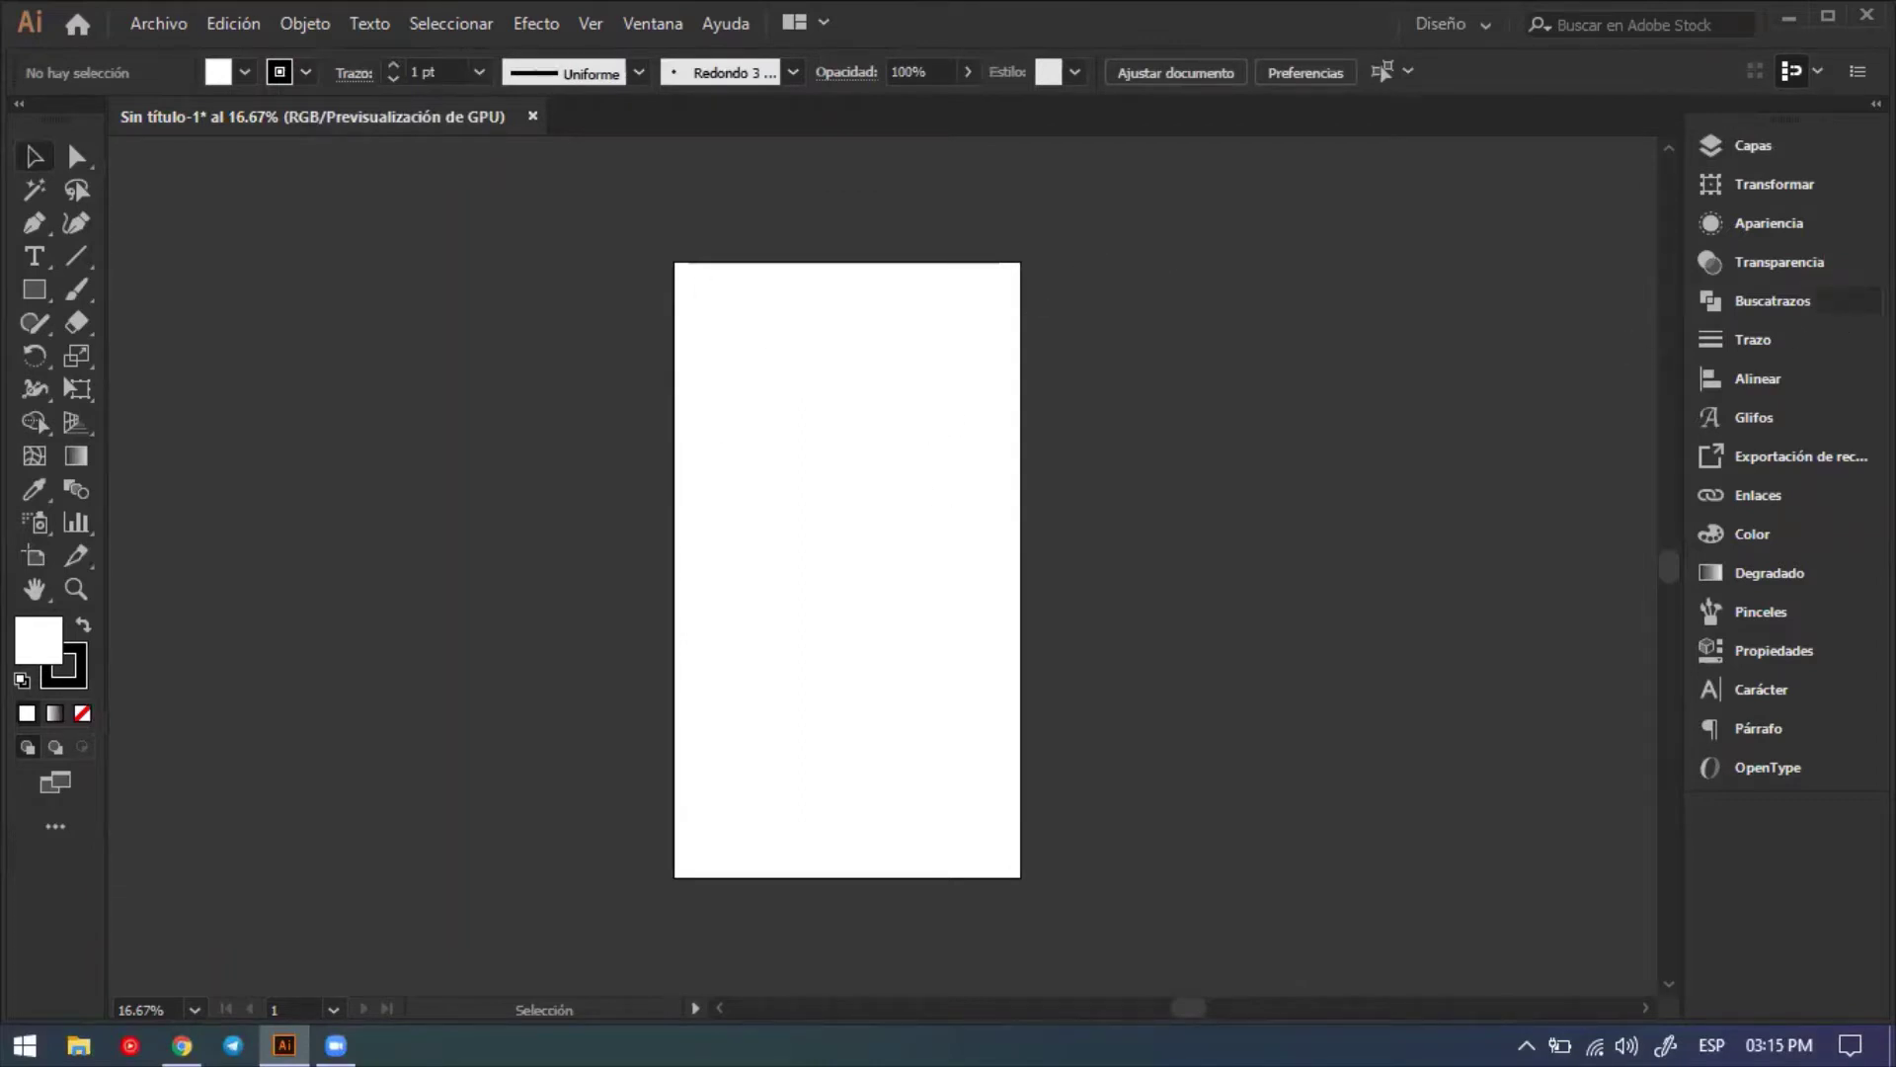
{"action": "left_click", "coordinate": [1789, 158]}
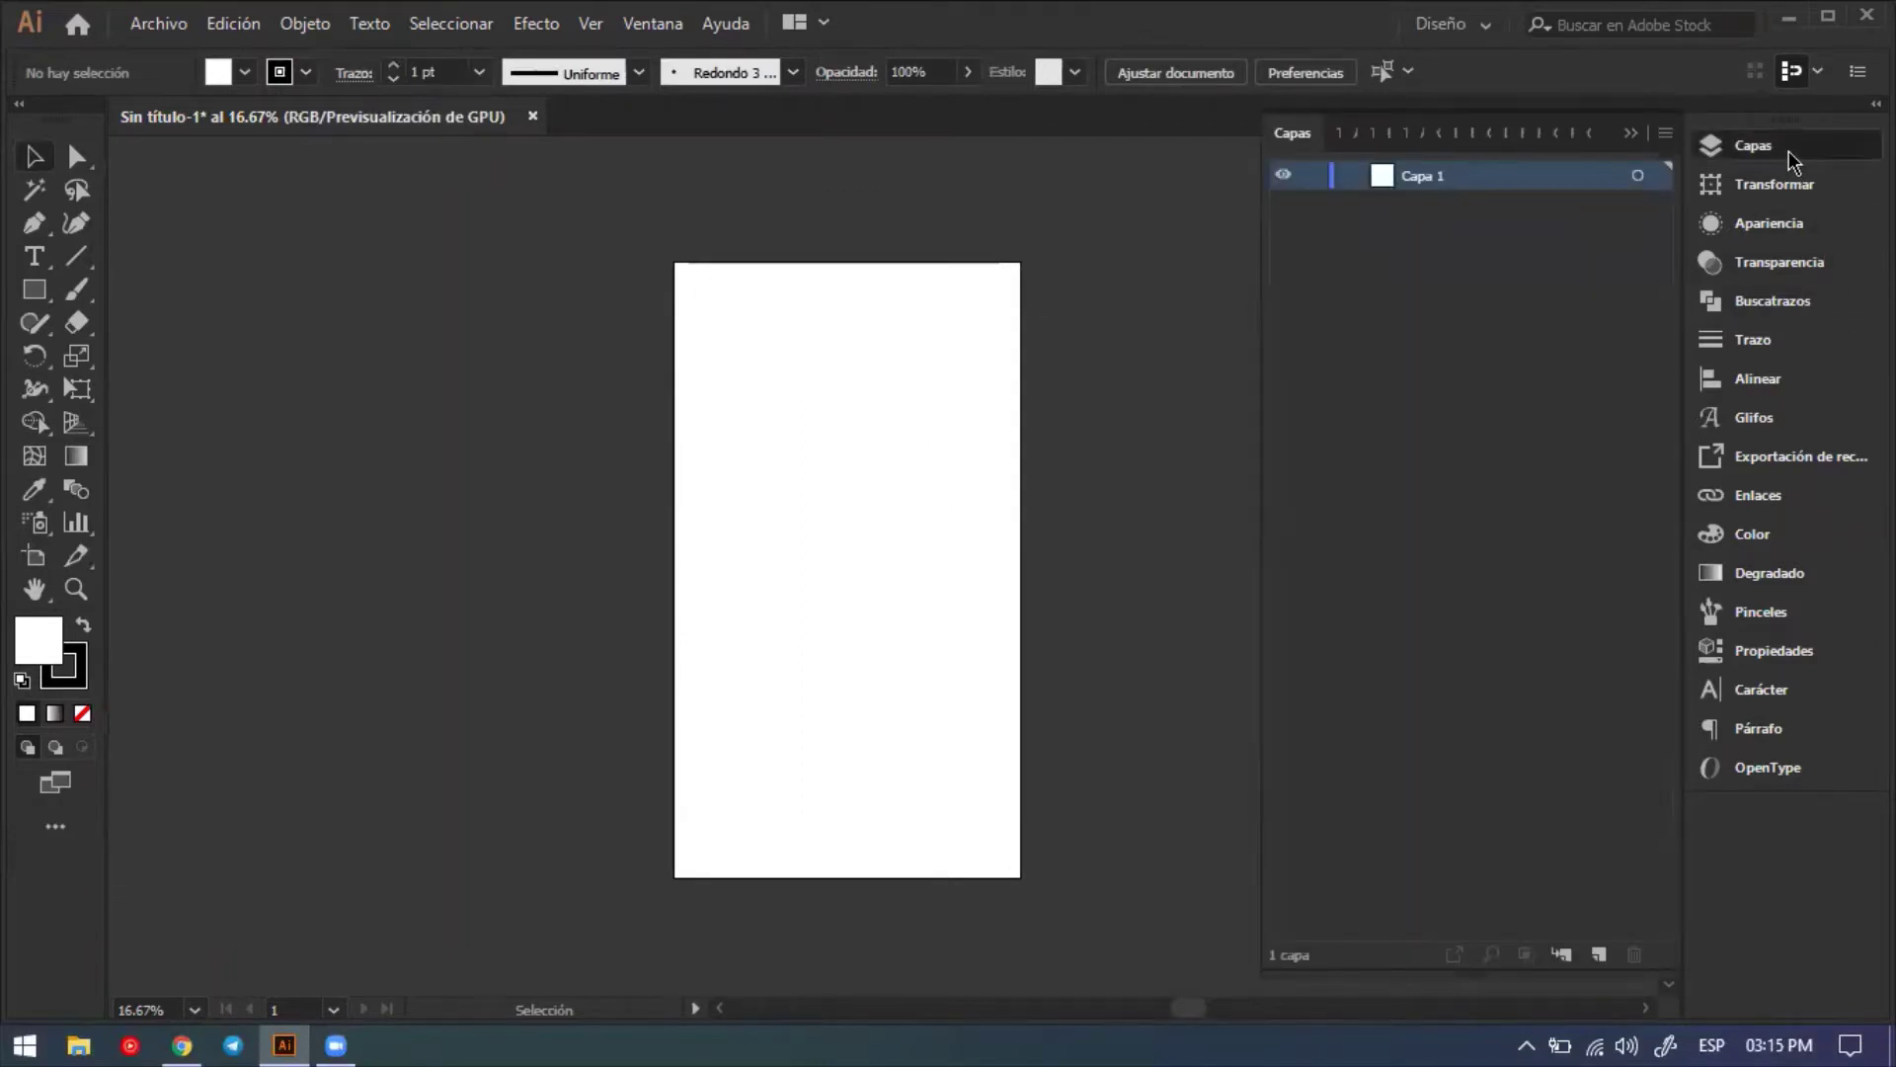
{"action": "left_click", "coordinate": [1790, 155]}
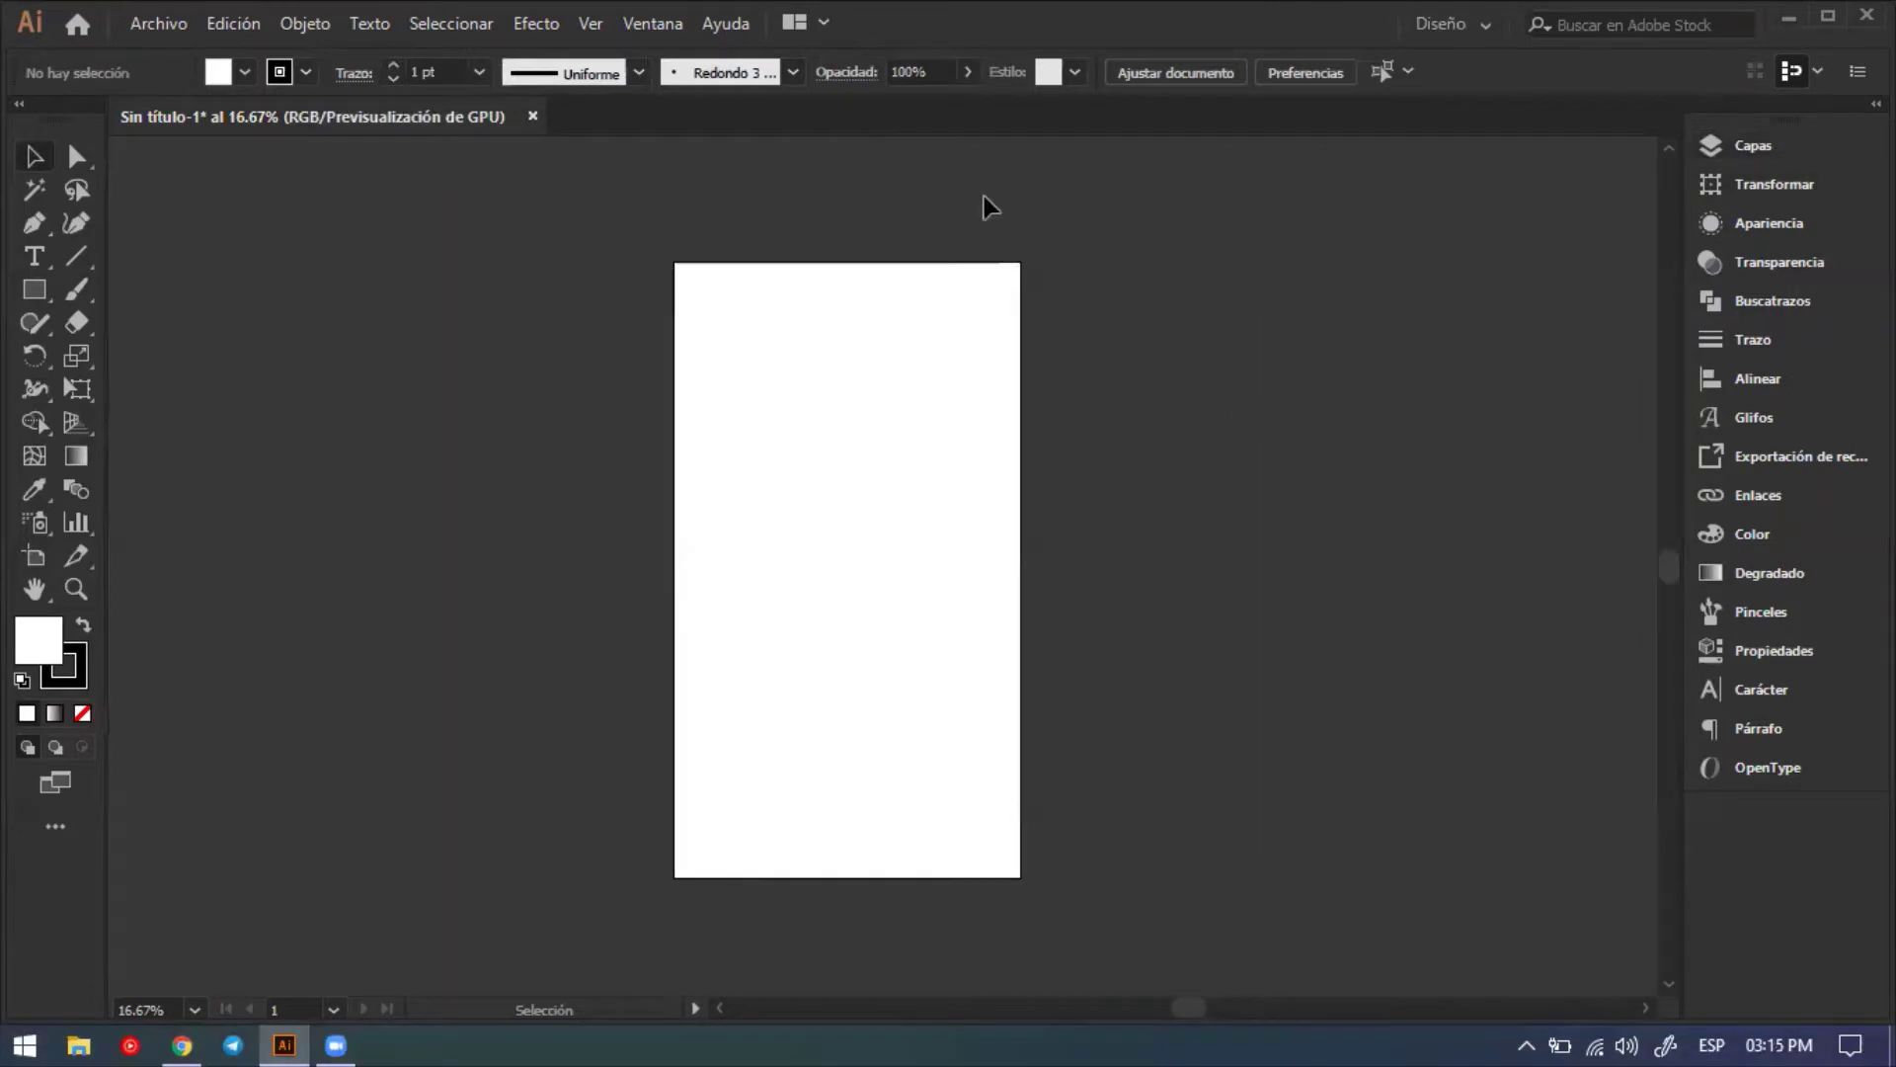
{"action": "left_click", "coordinate": [1822, 147]}
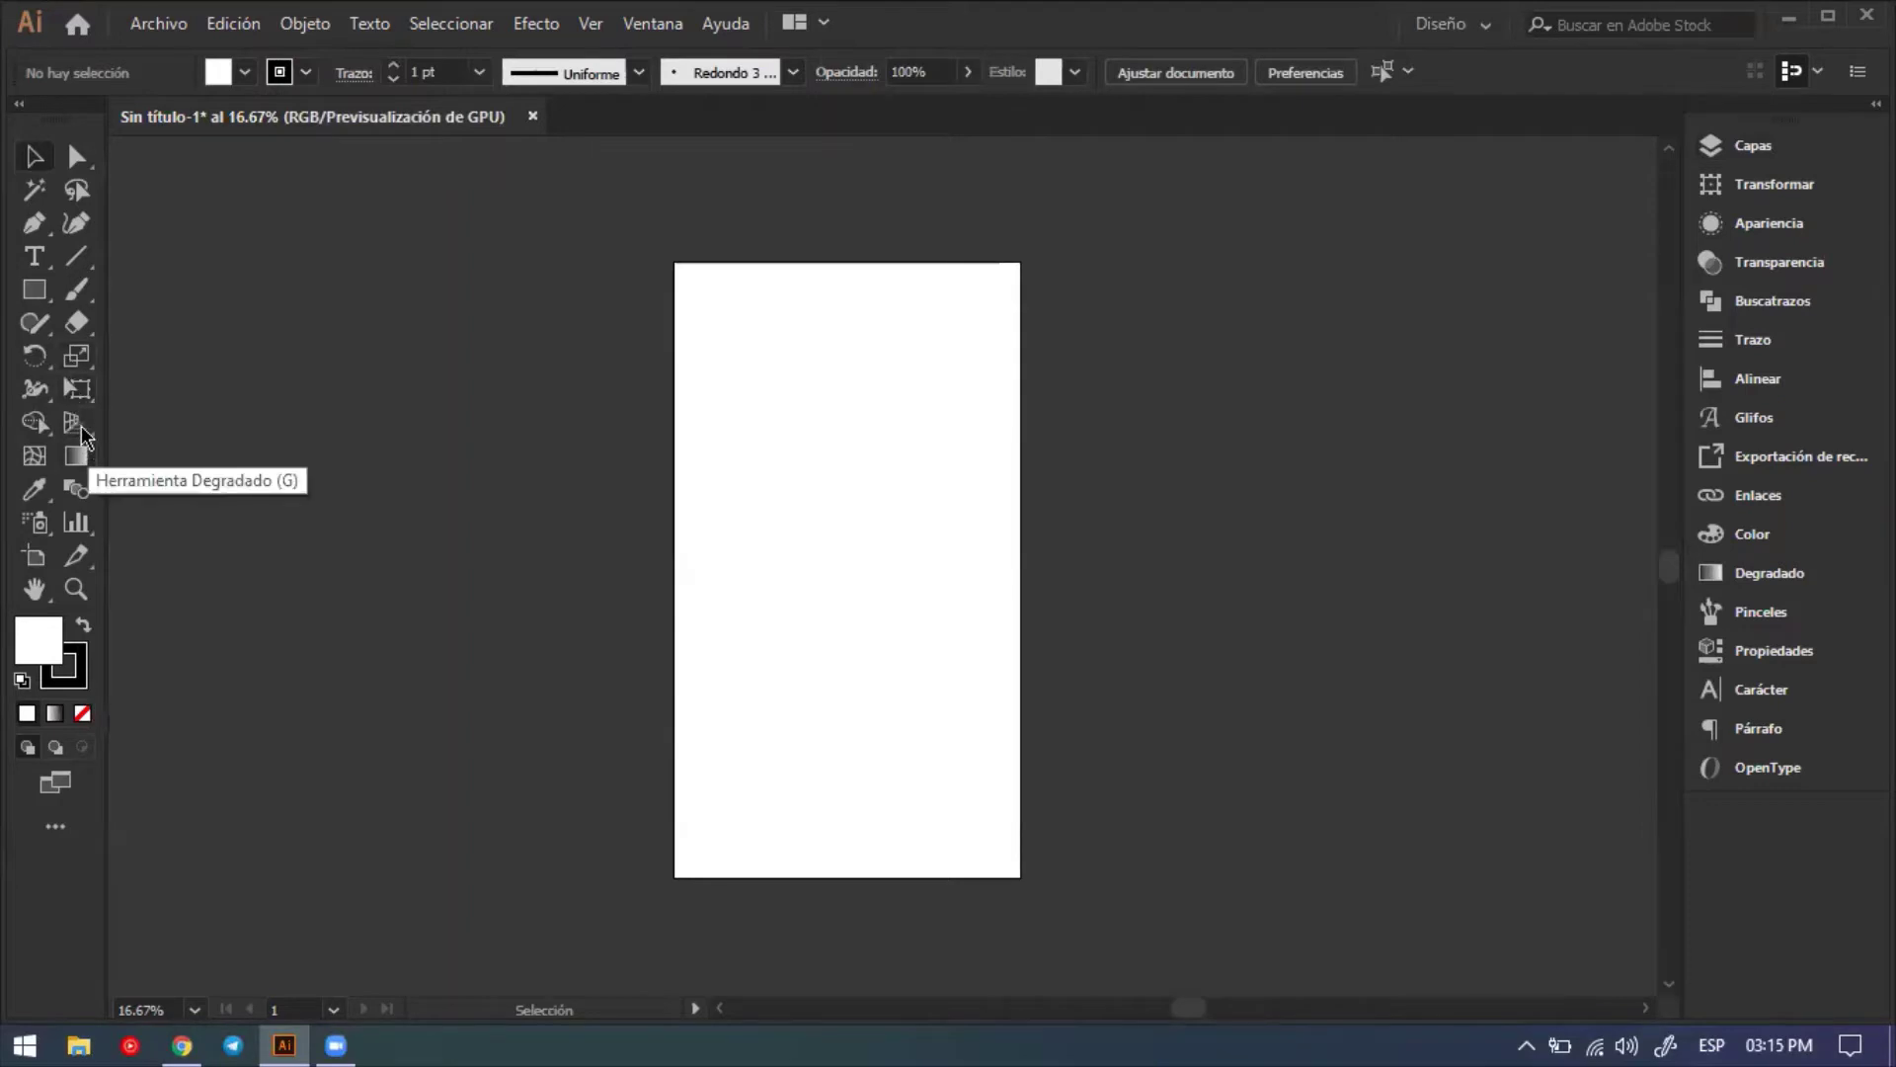
{"action": "left_click", "coordinate": [78, 359]}
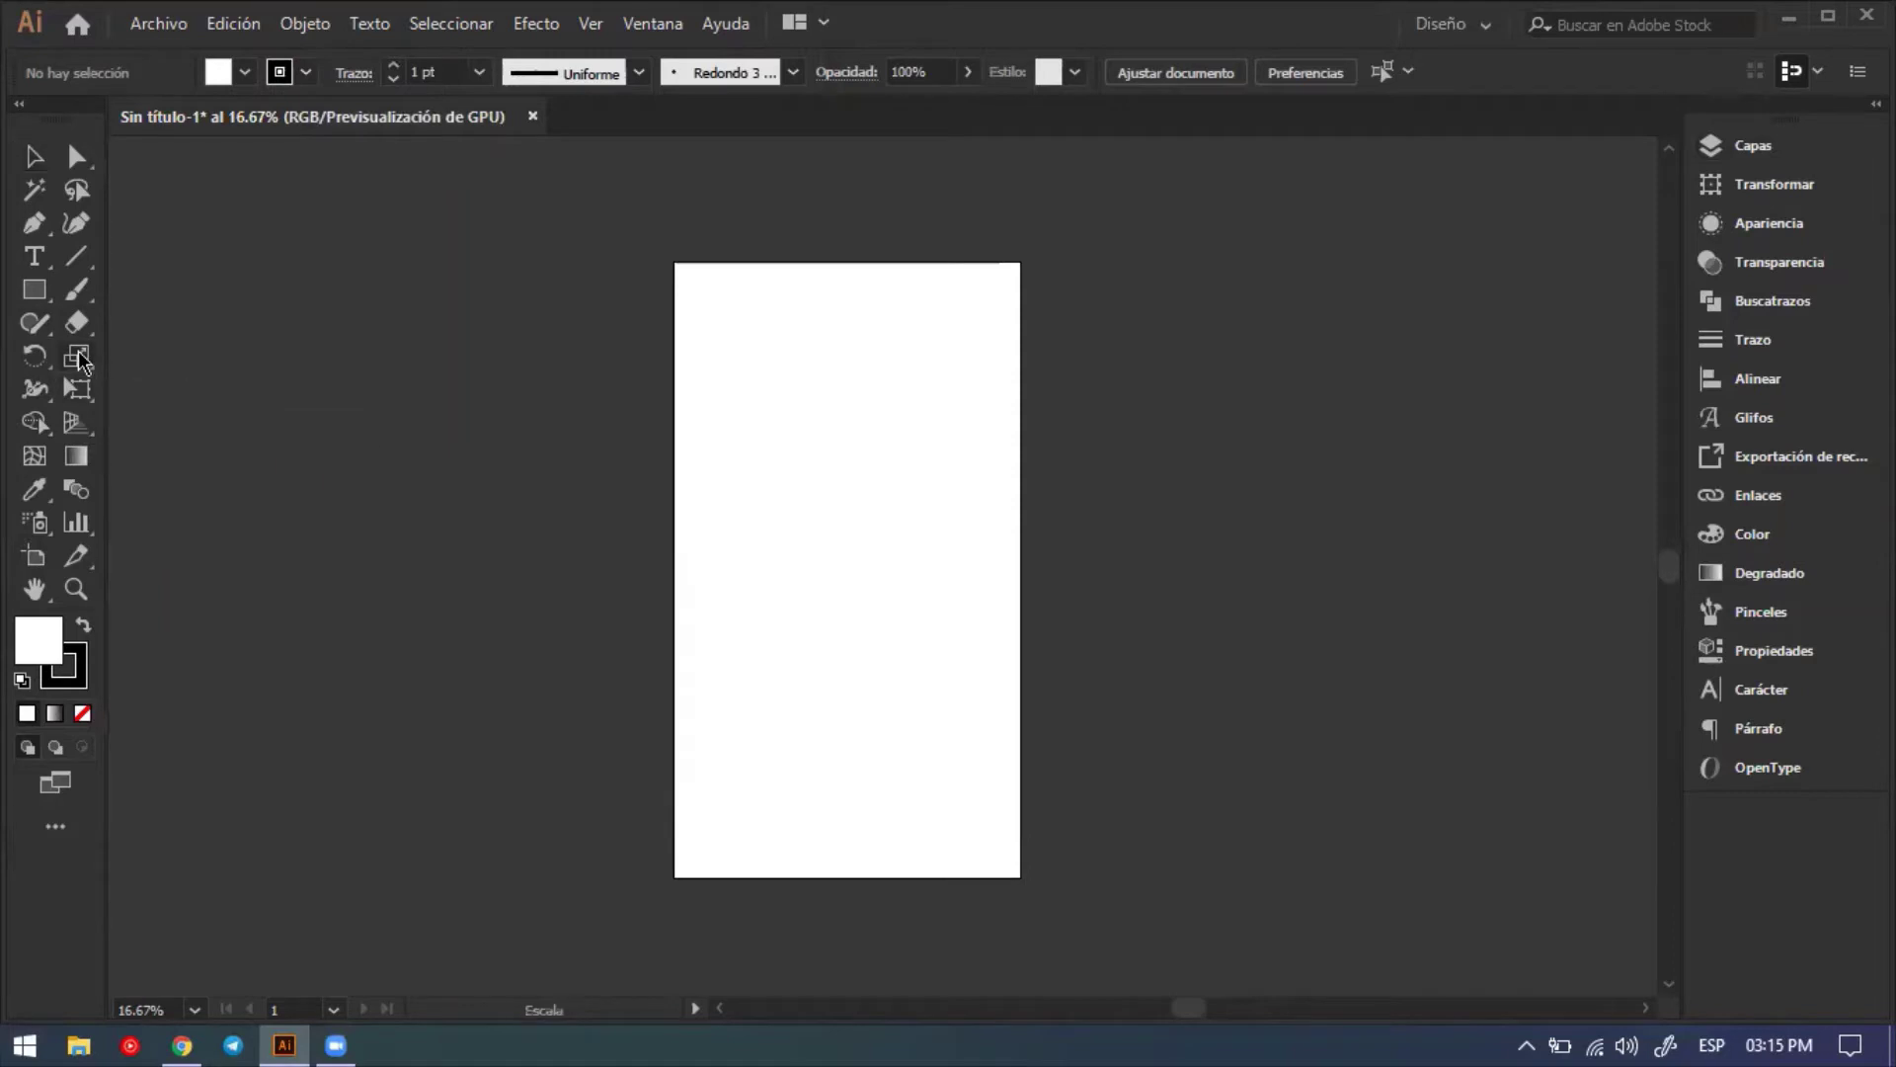
{"action": "left_click", "coordinate": [47, 426]}
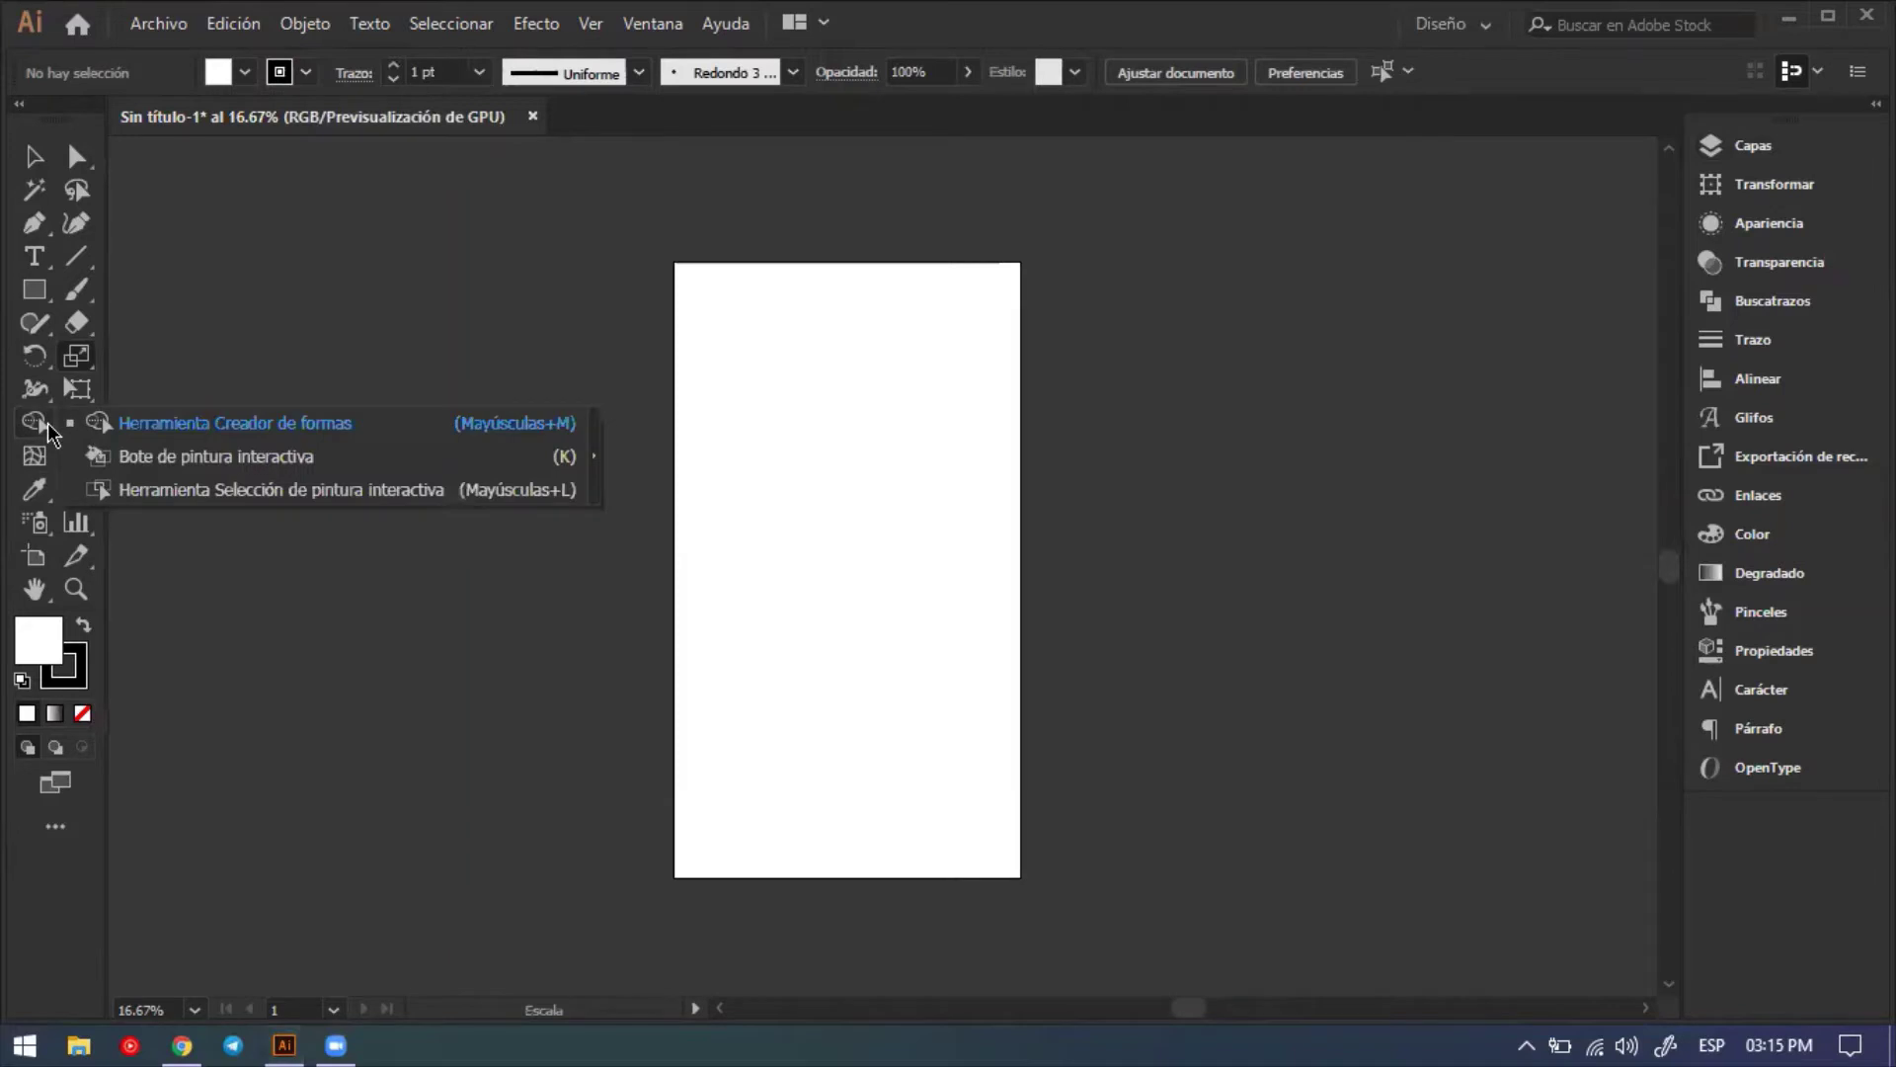
{"action": "left_click", "coordinate": [34, 386]}
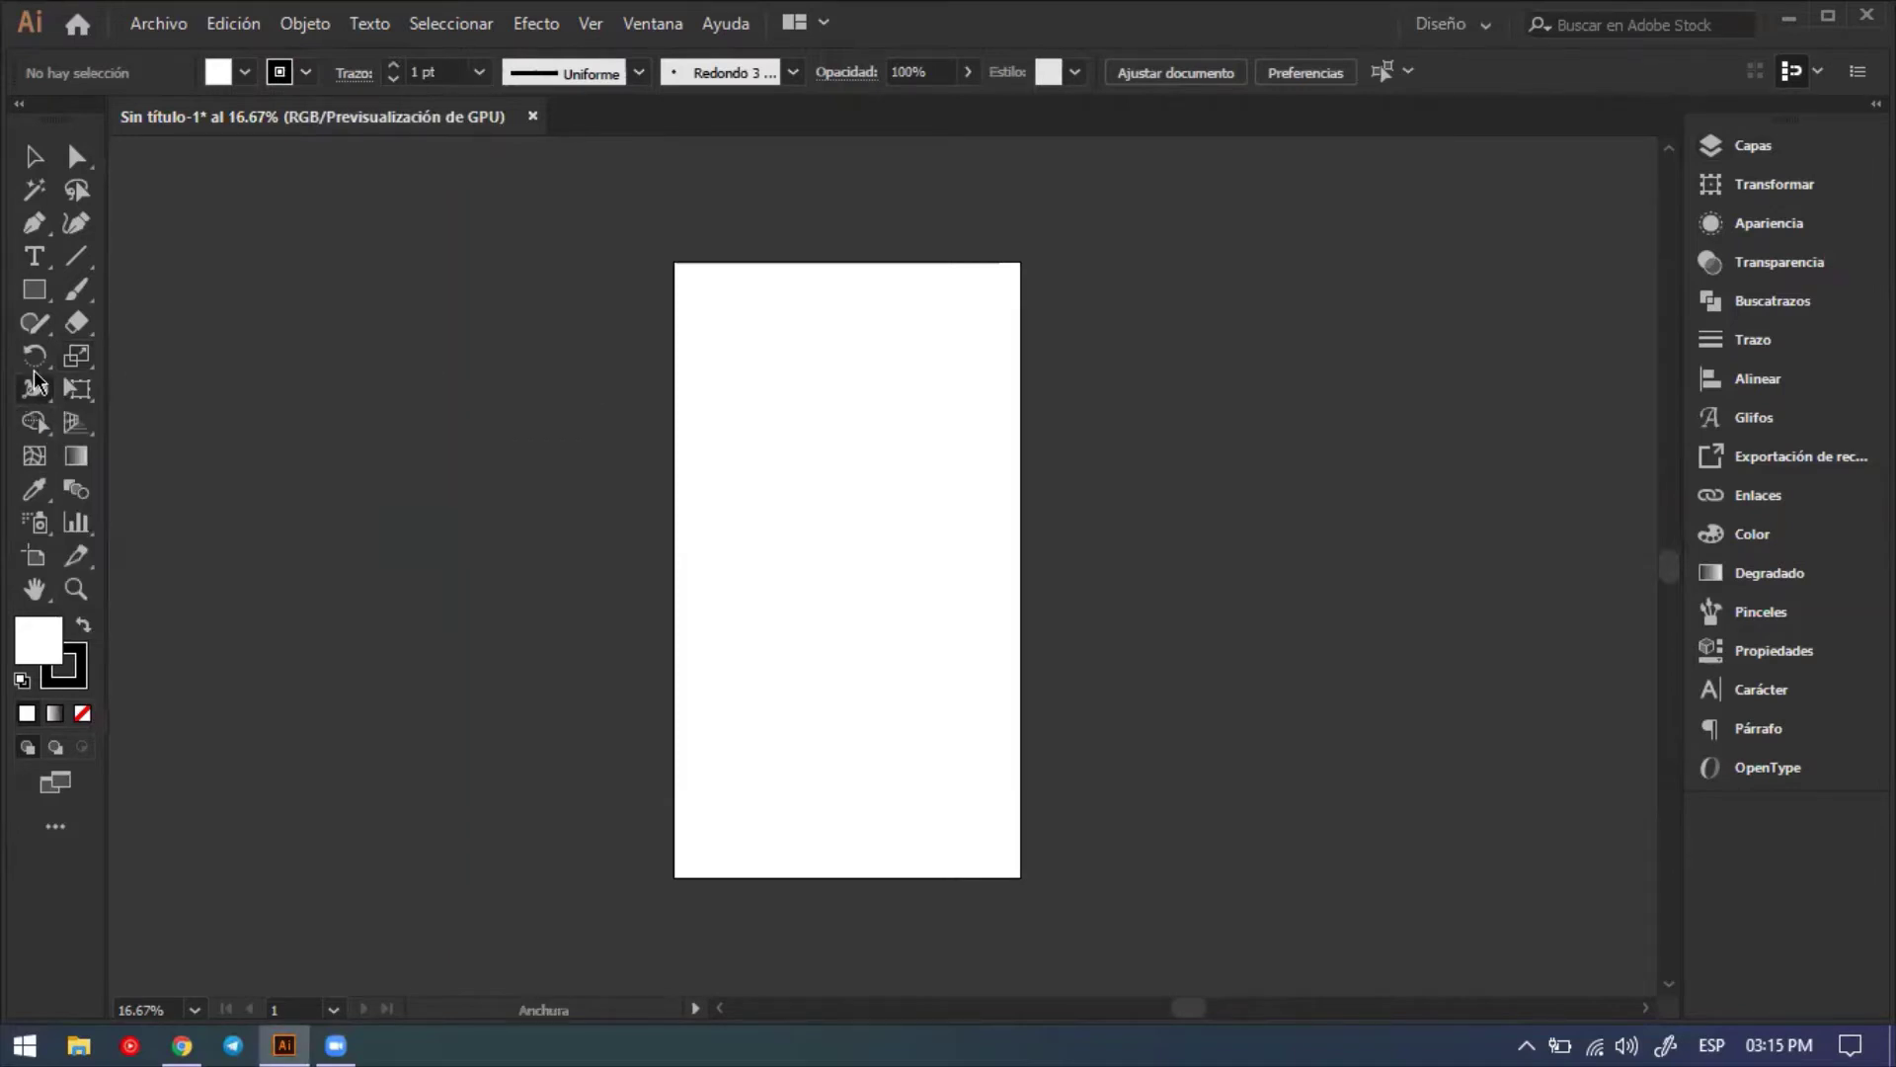
{"action": "left_click", "coordinate": [78, 391]}
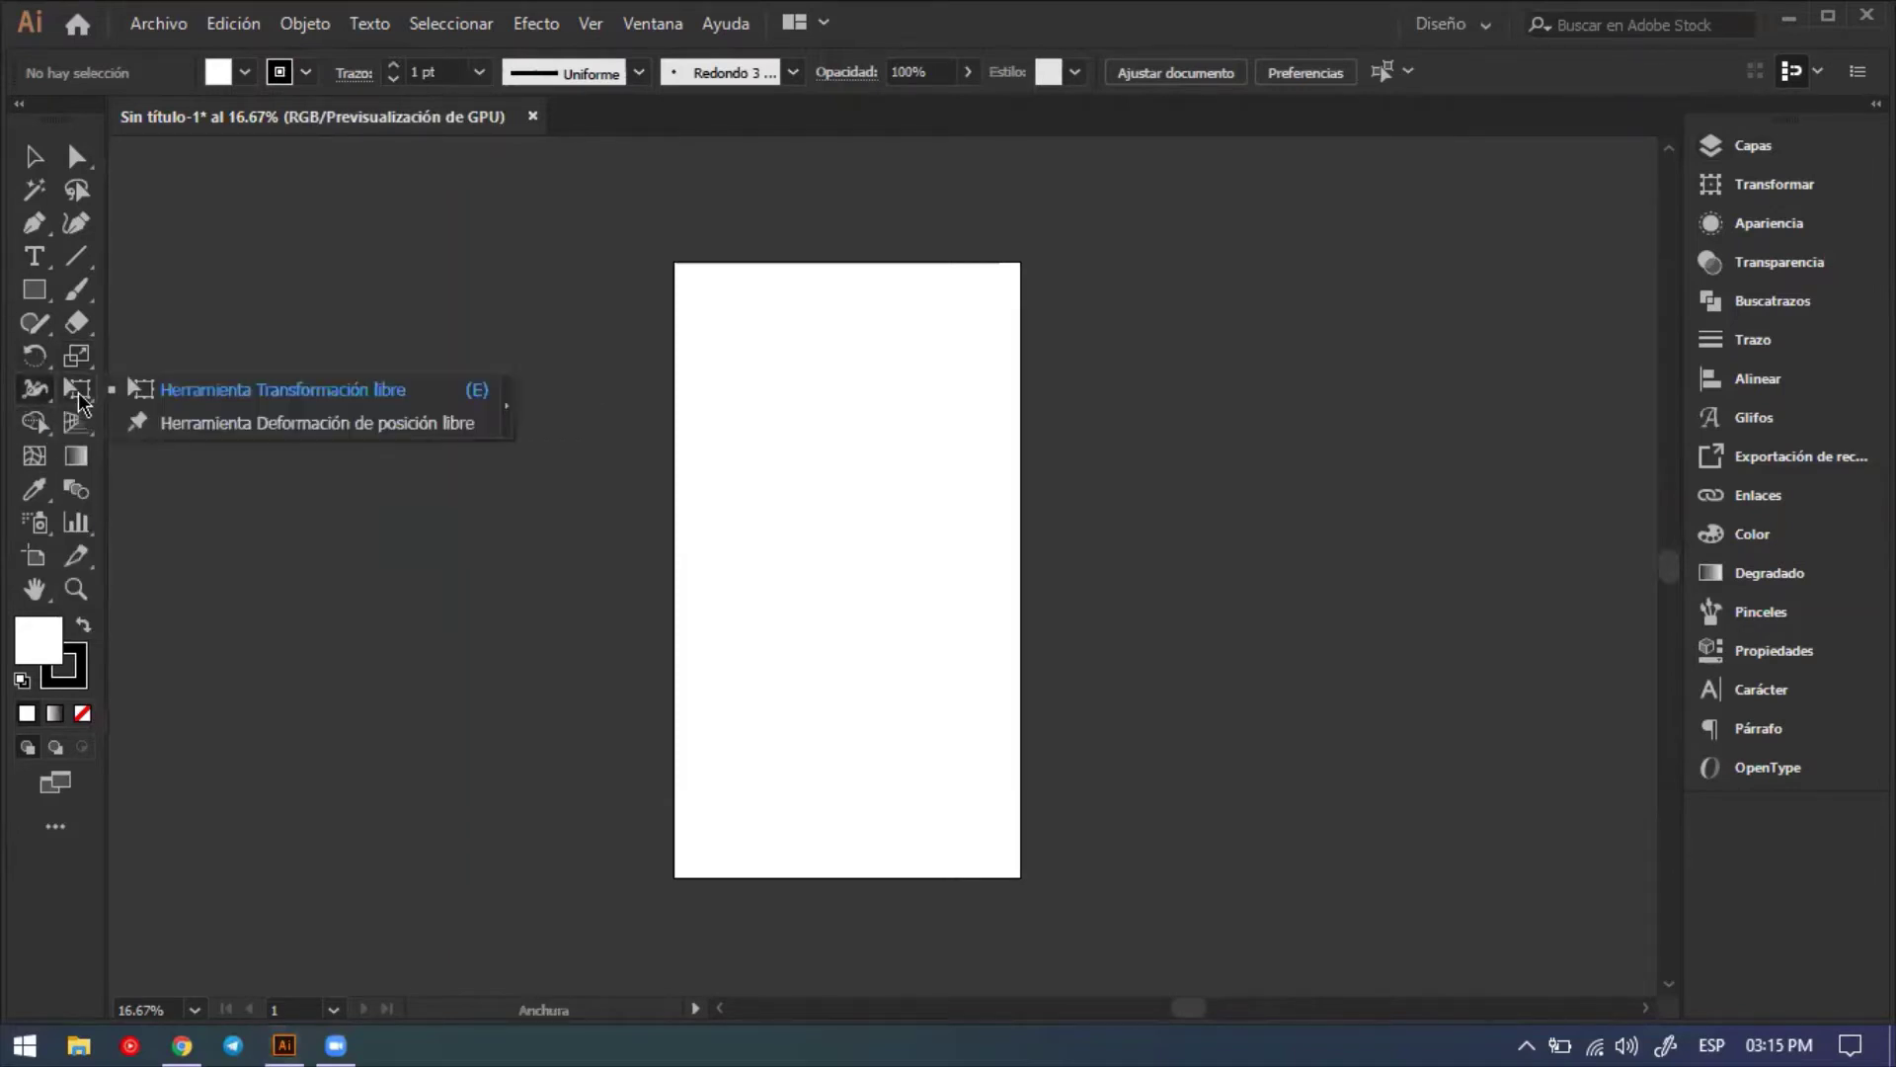
{"action": "left_click", "coordinate": [78, 395]}
{"action": "left_click", "coordinate": [65, 368]}
{"action": "left_click", "coordinate": [67, 370]}
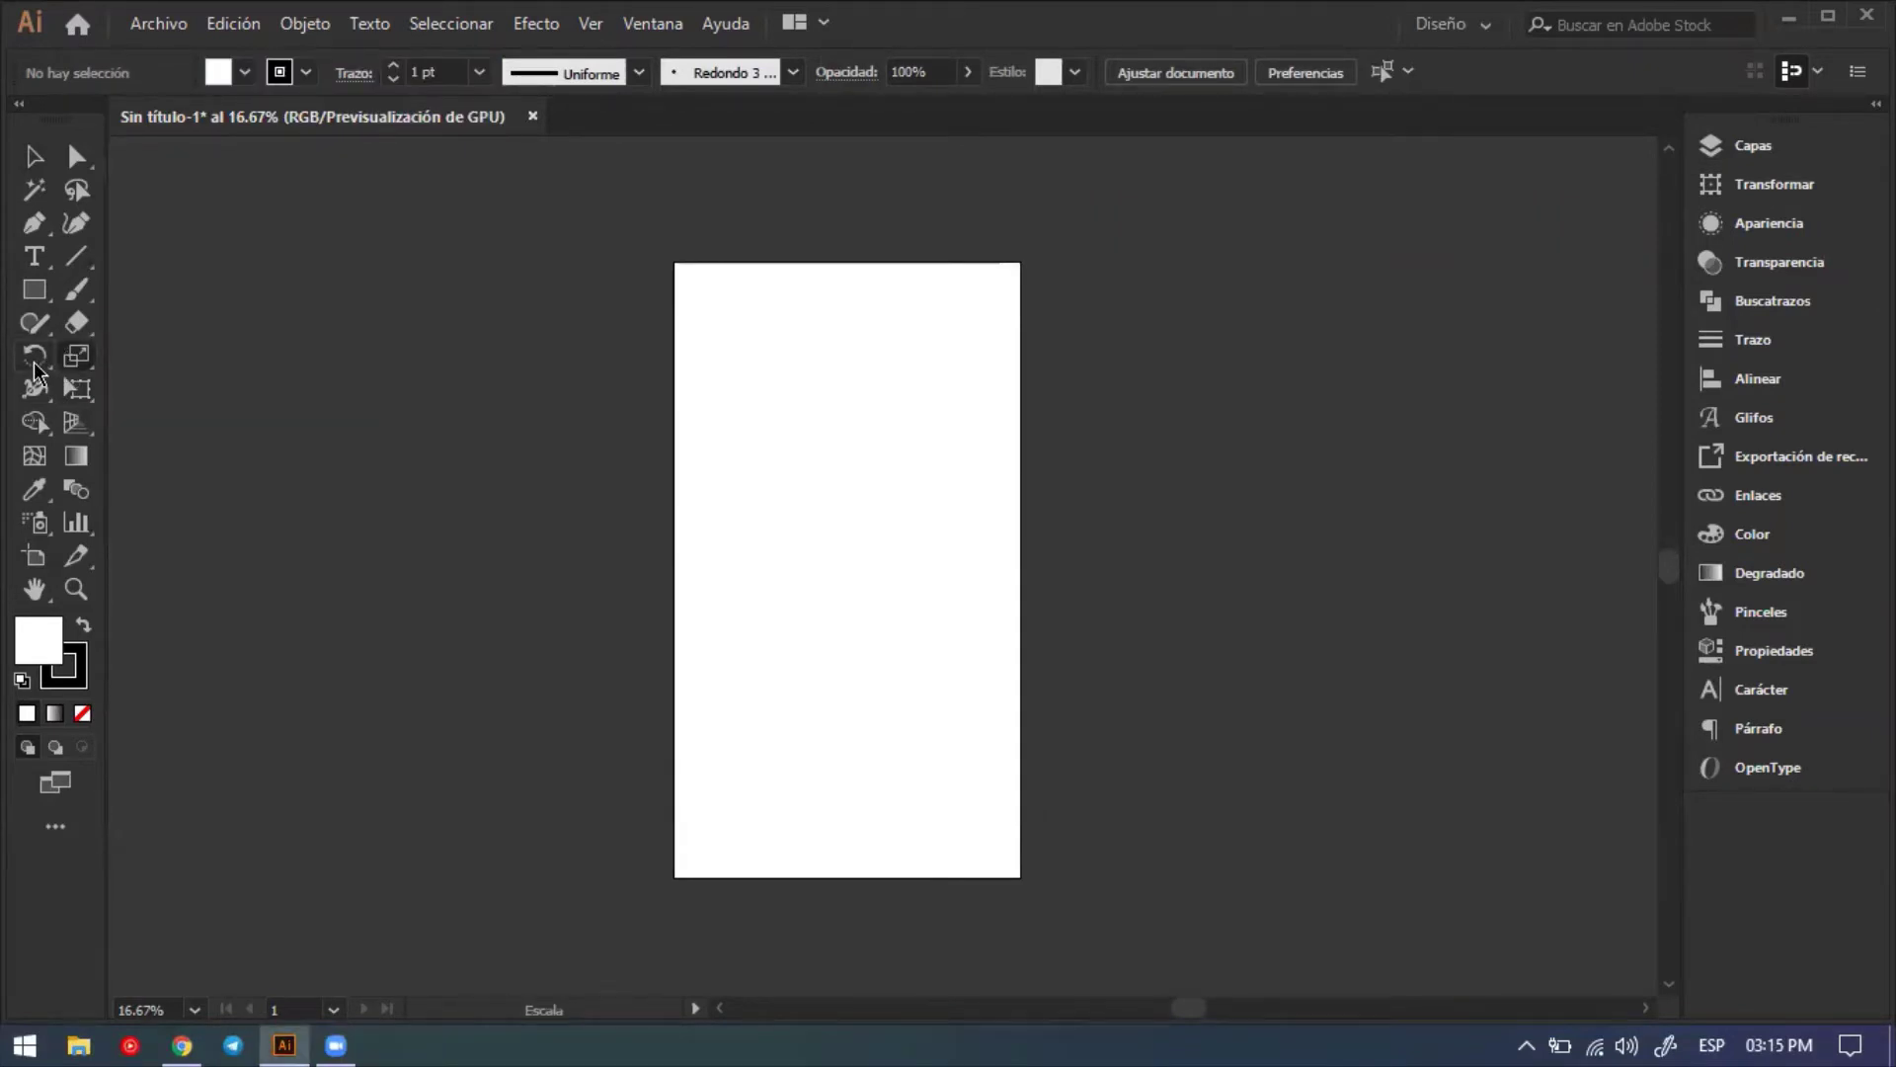
{"action": "left_click", "coordinate": [78, 388]}
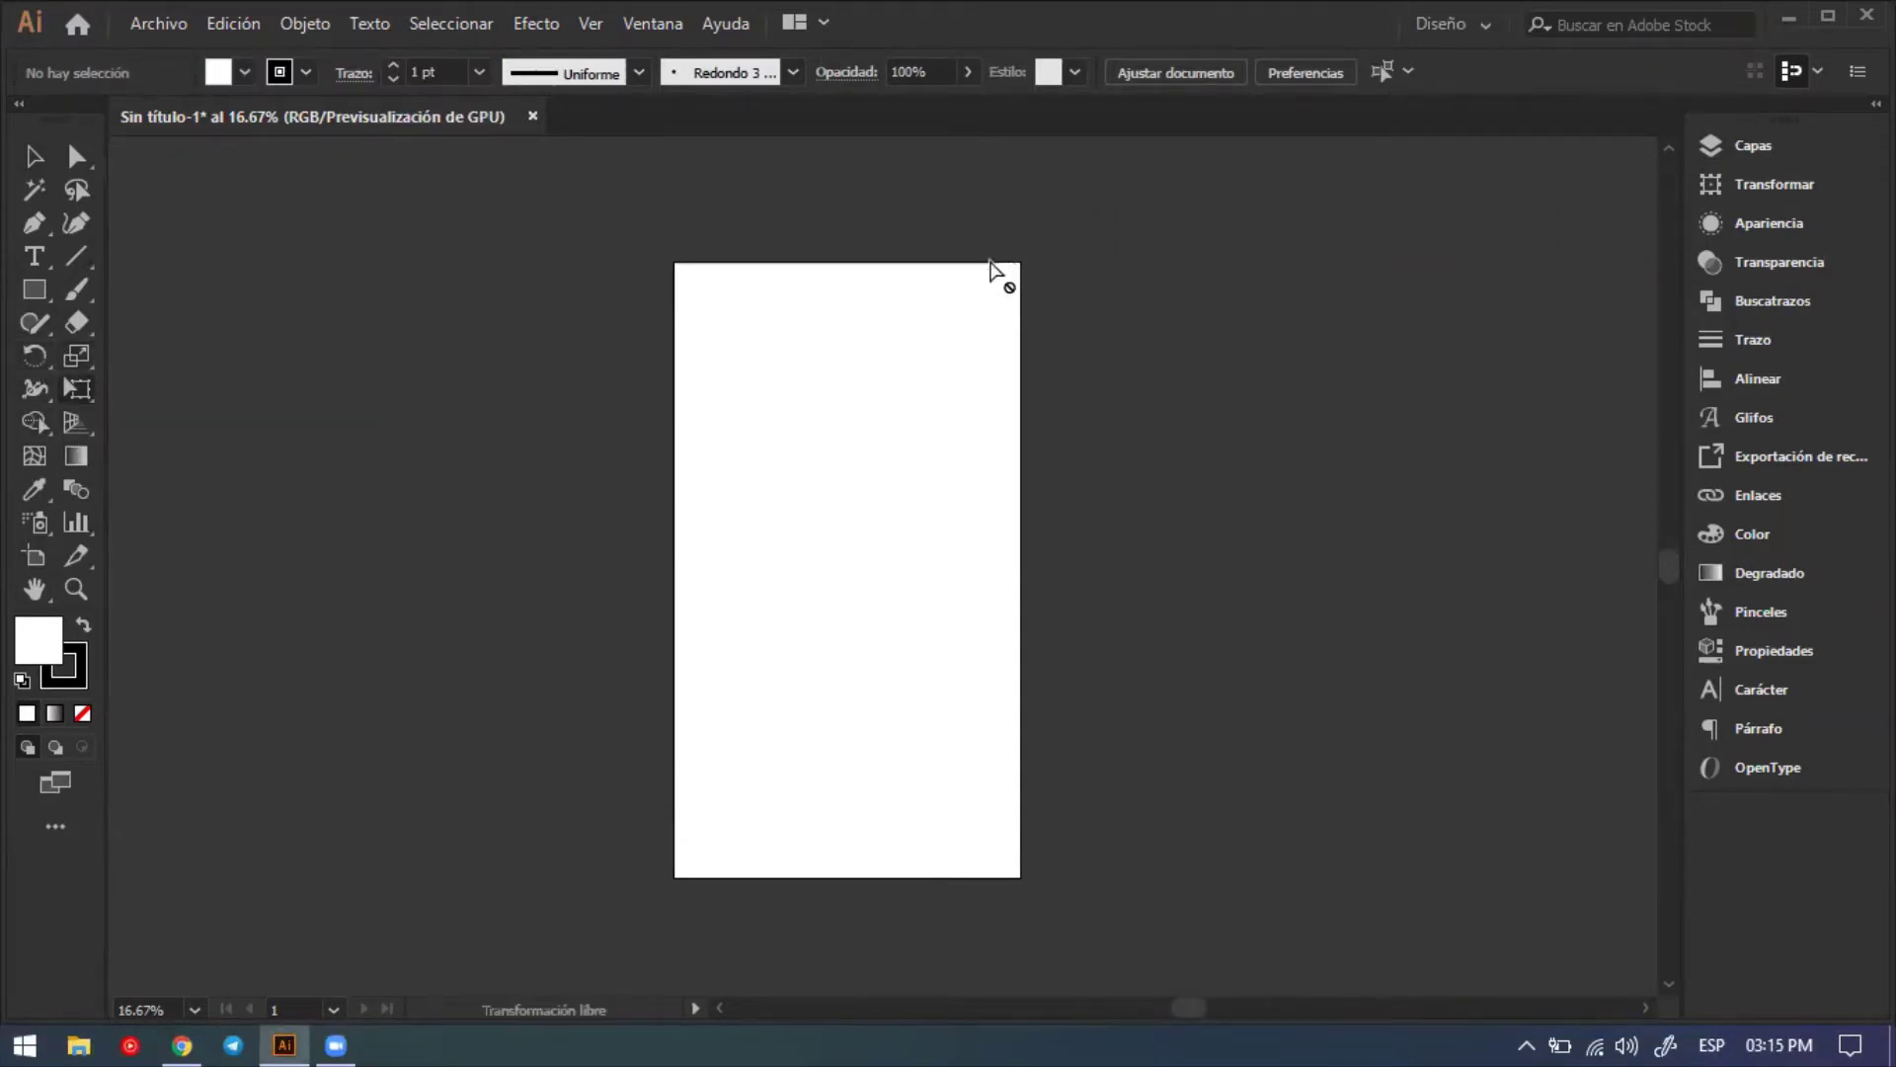
{"action": "key", "text": "s"}
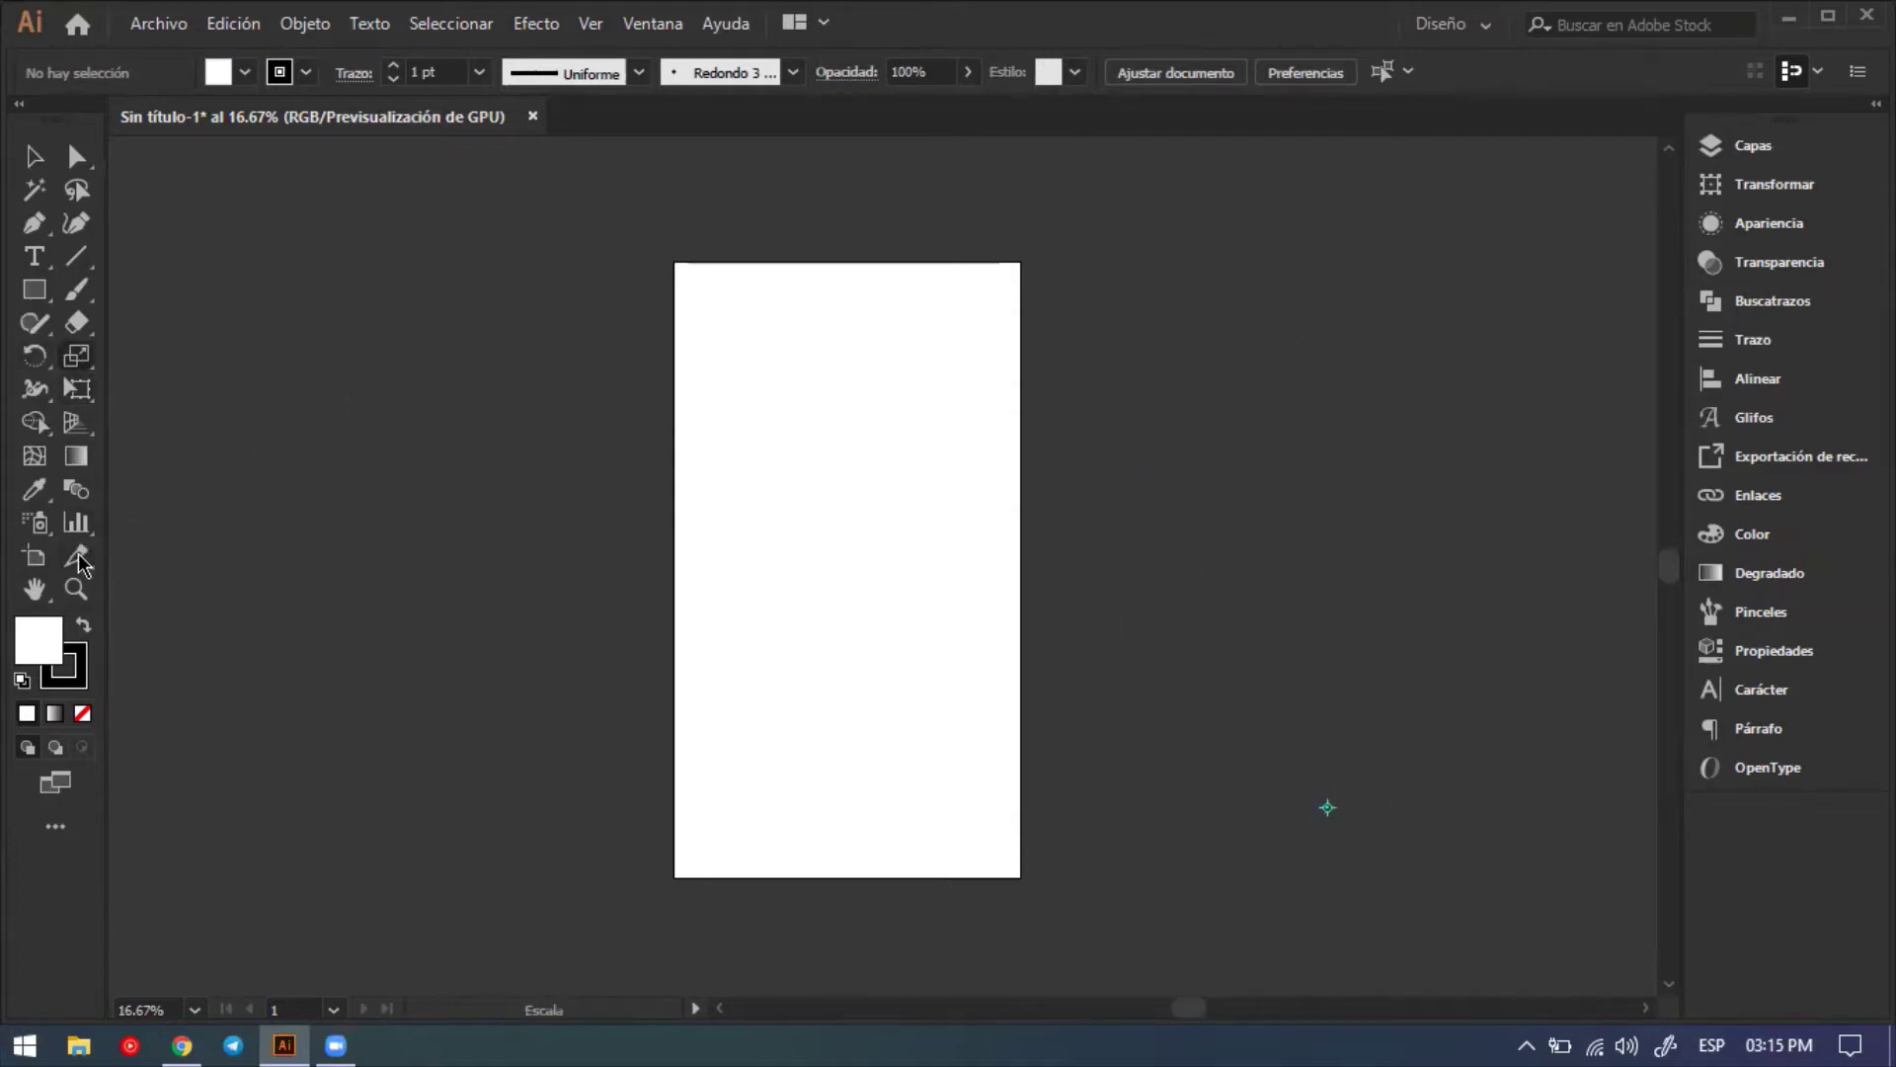
Draw a second artboard of about 937 x 1920 px beside the first one and delete it.
{"action": "left_click", "coordinate": [37, 561]}
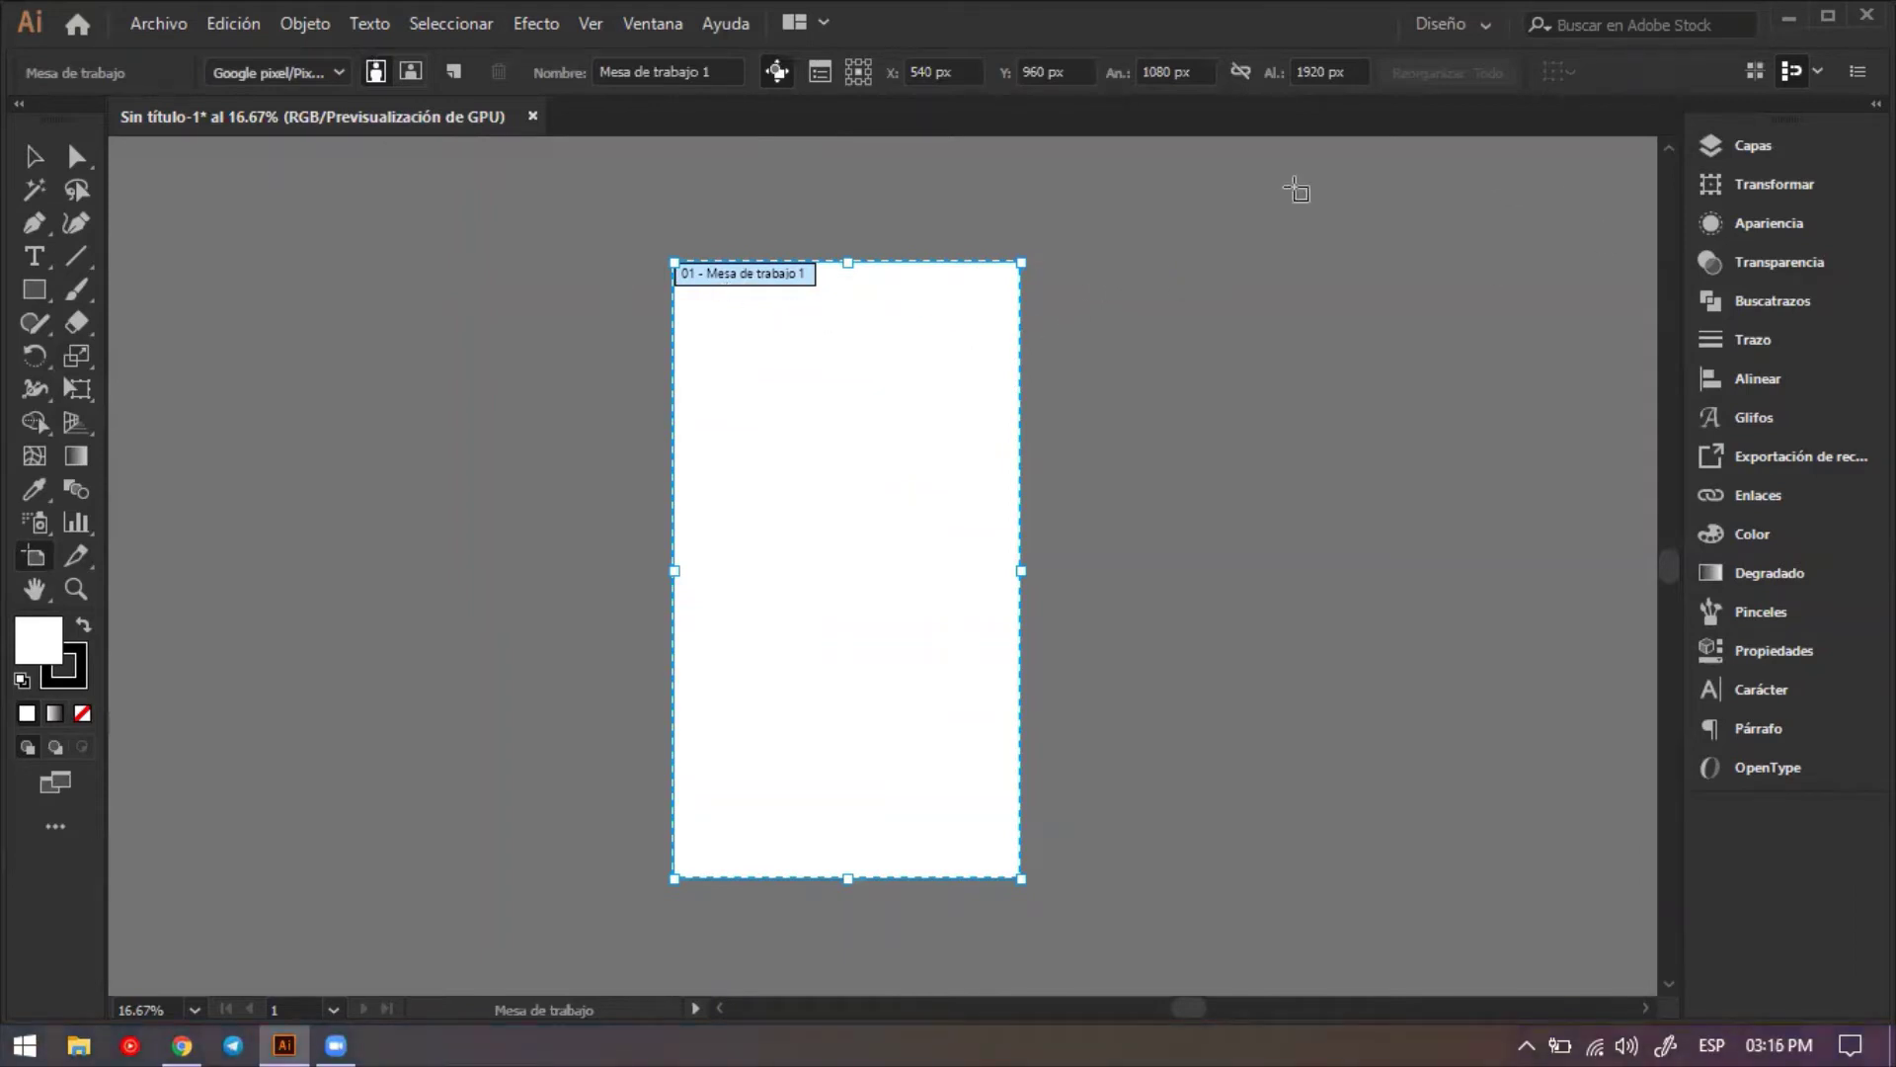
{"action": "left_click_drag", "start_coordinate": [1098, 261], "coordinate": [1401, 878]}
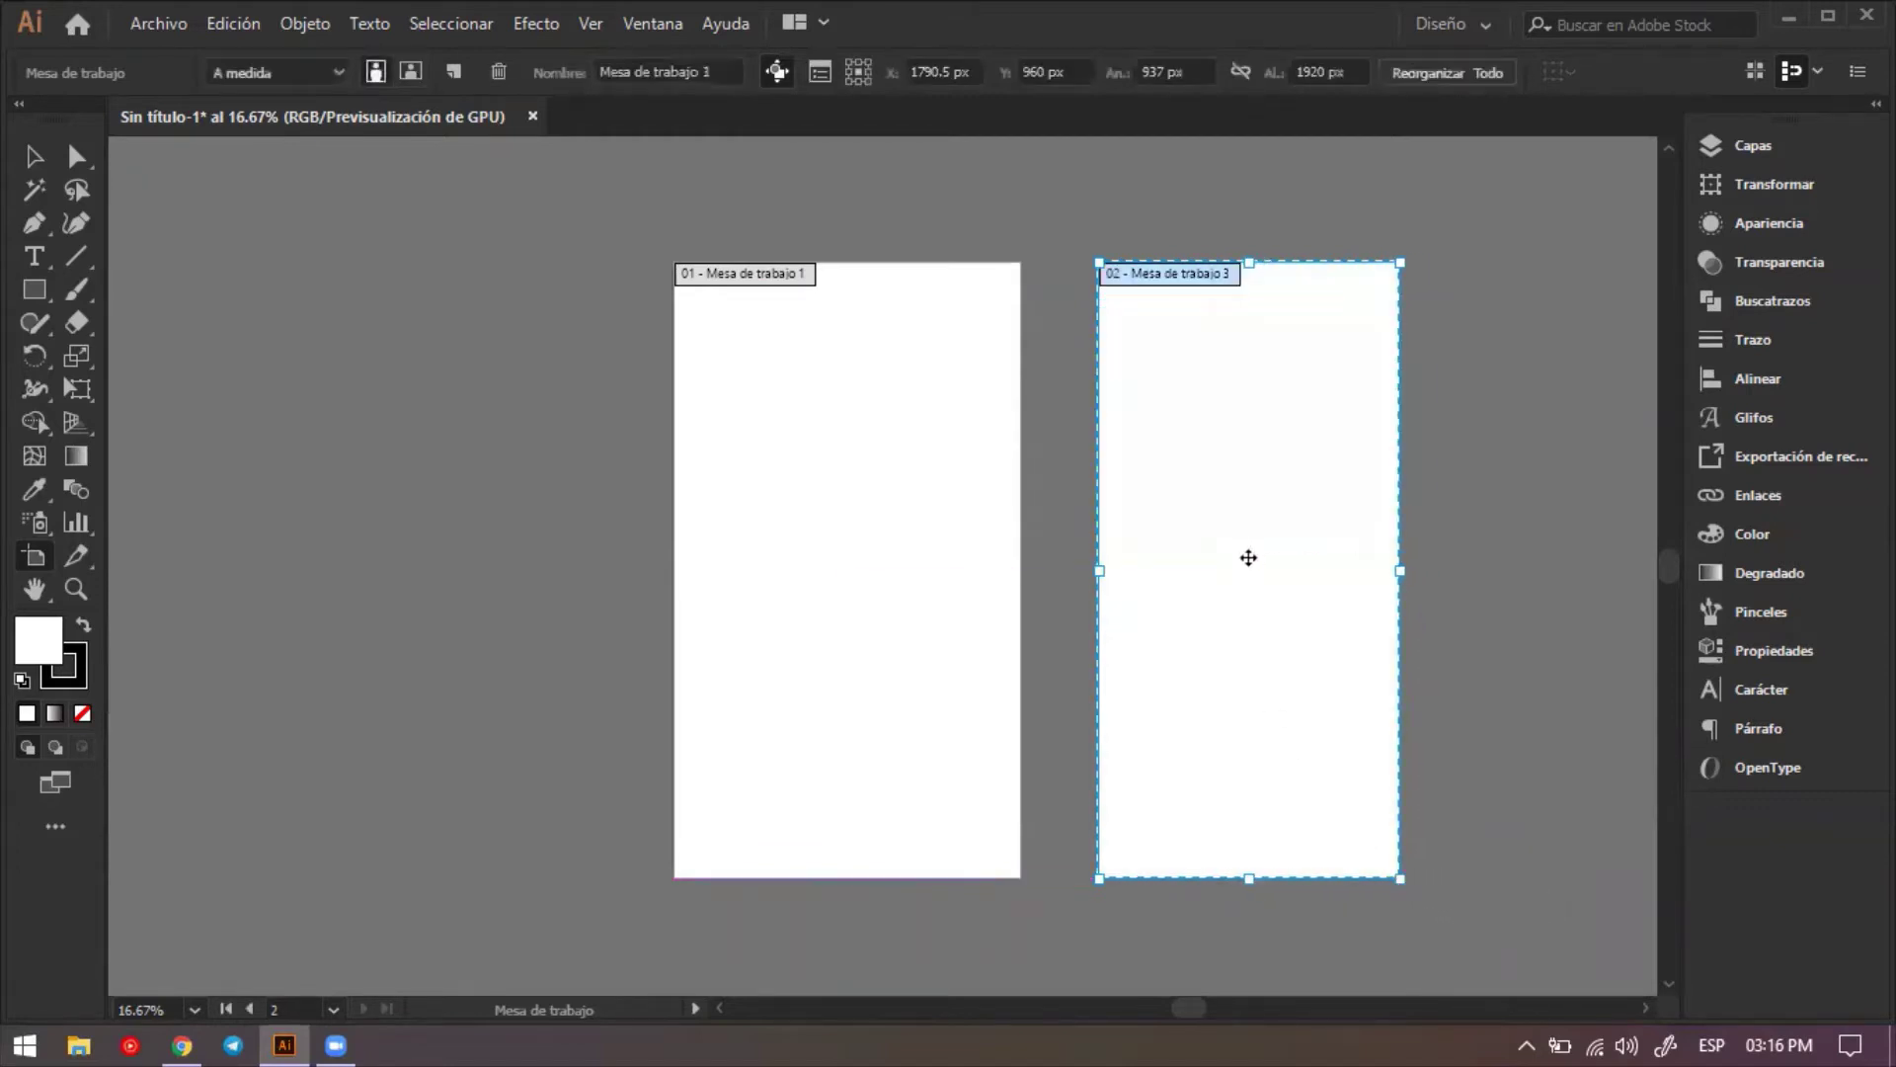
{"action": "key", "text": "Delete"}
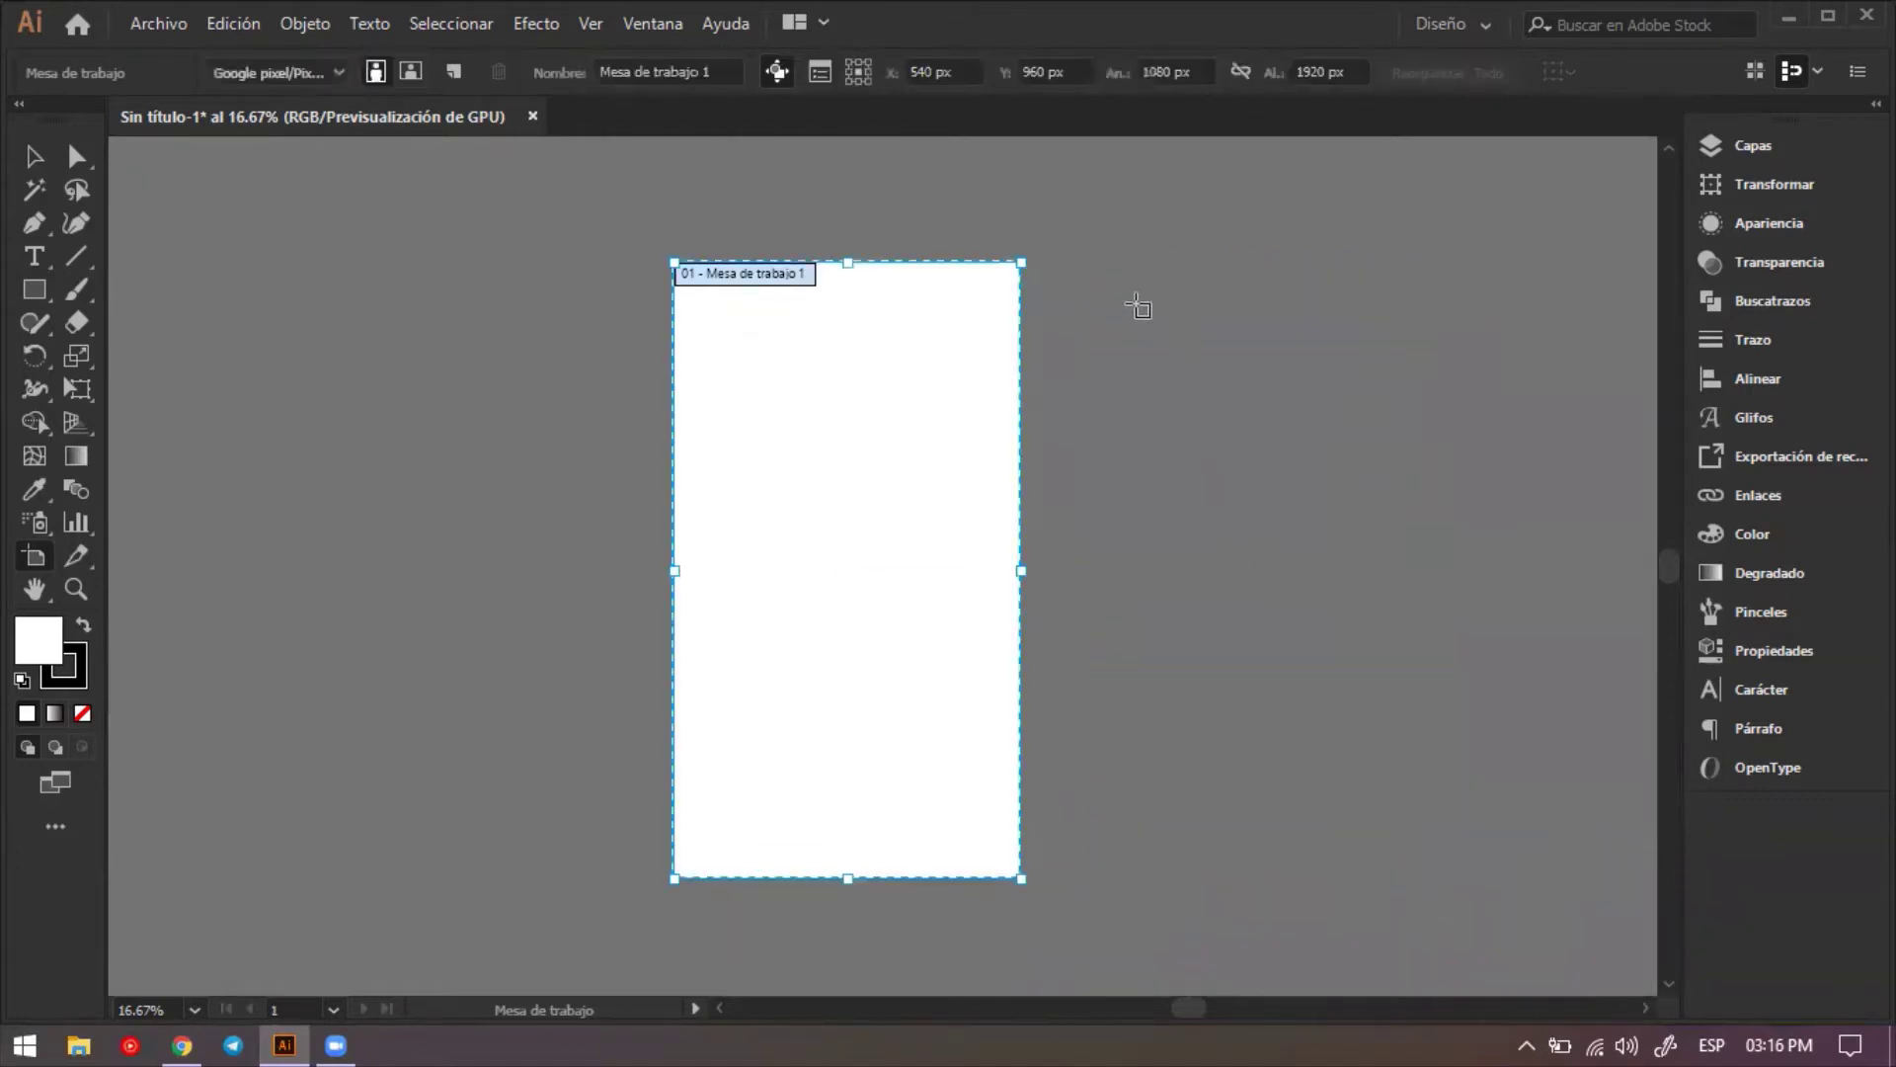
Draw a second artboard about 967 x 1920 px level with the first, set its width to 1080 px and shift it slightly right.
{"action": "left_click", "coordinate": [1087, 265]}
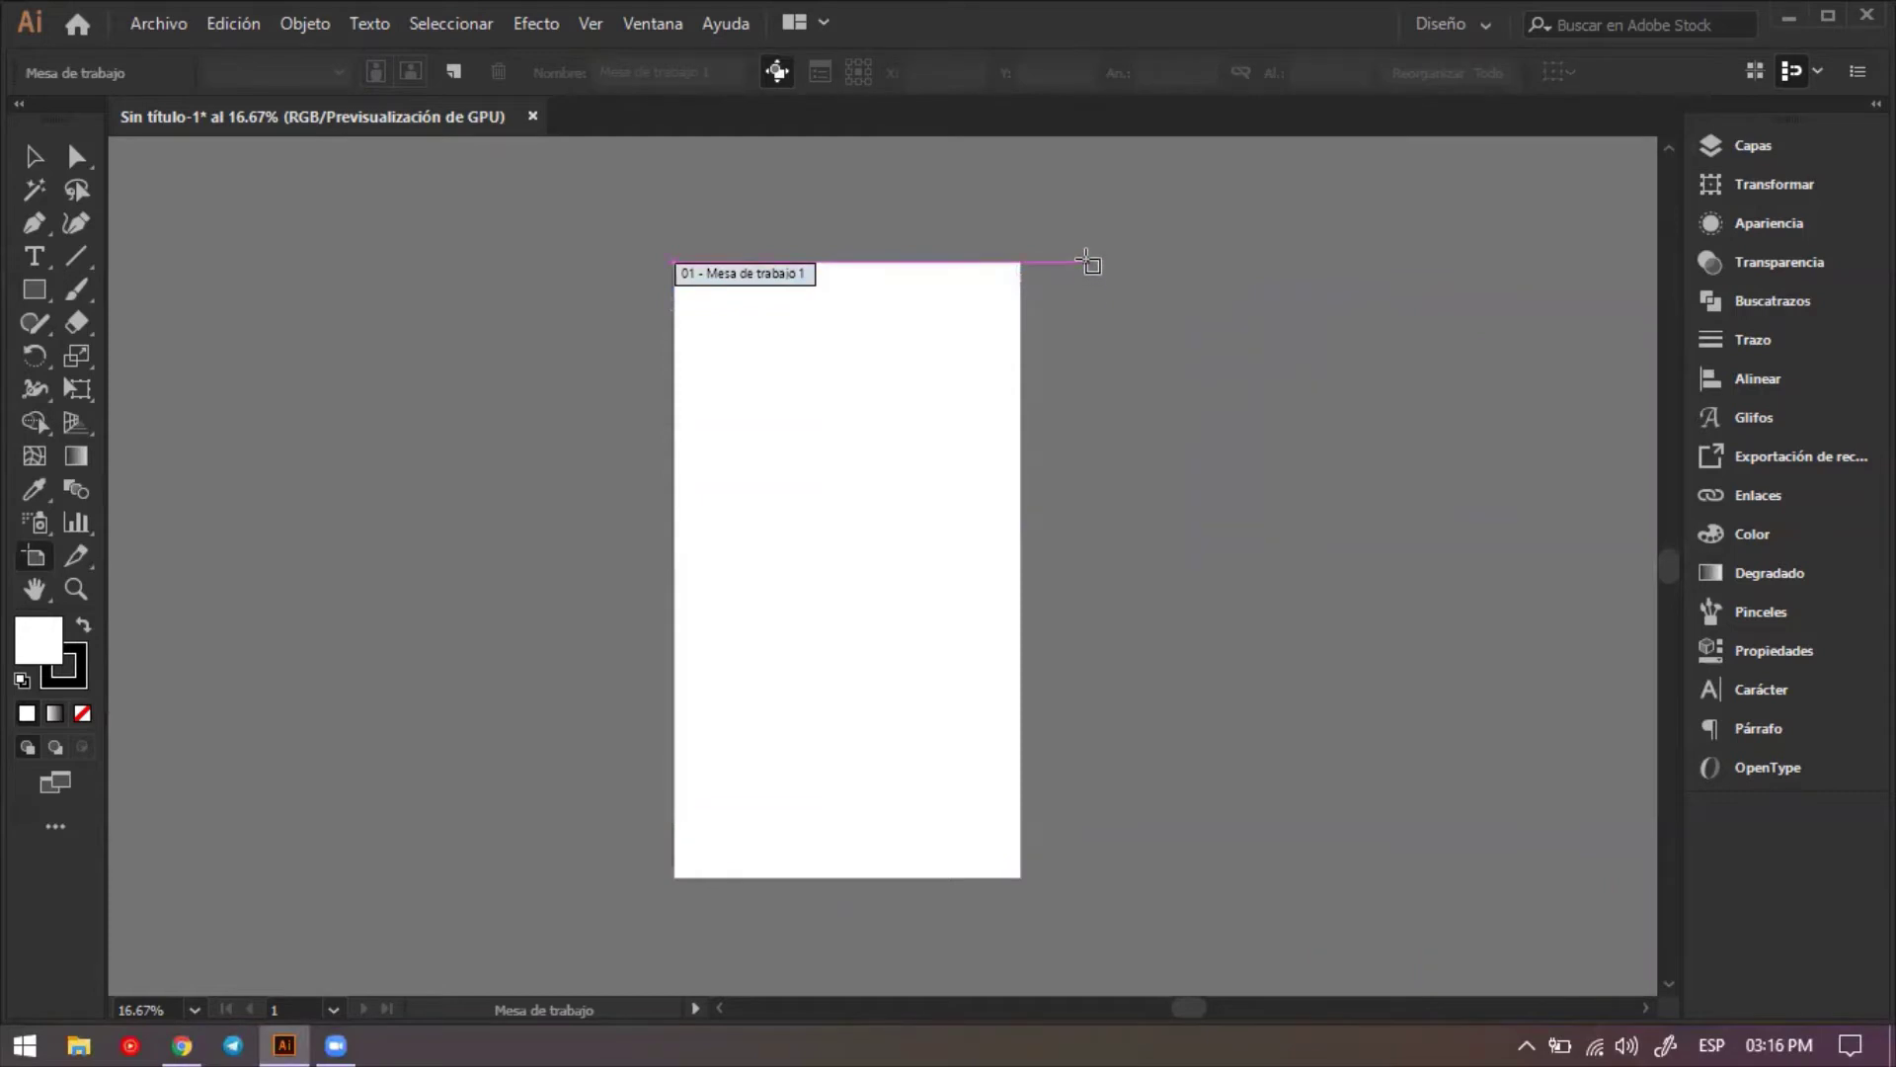
{"action": "left_click_drag", "start_coordinate": [1090, 261], "coordinate": [1402, 878]}
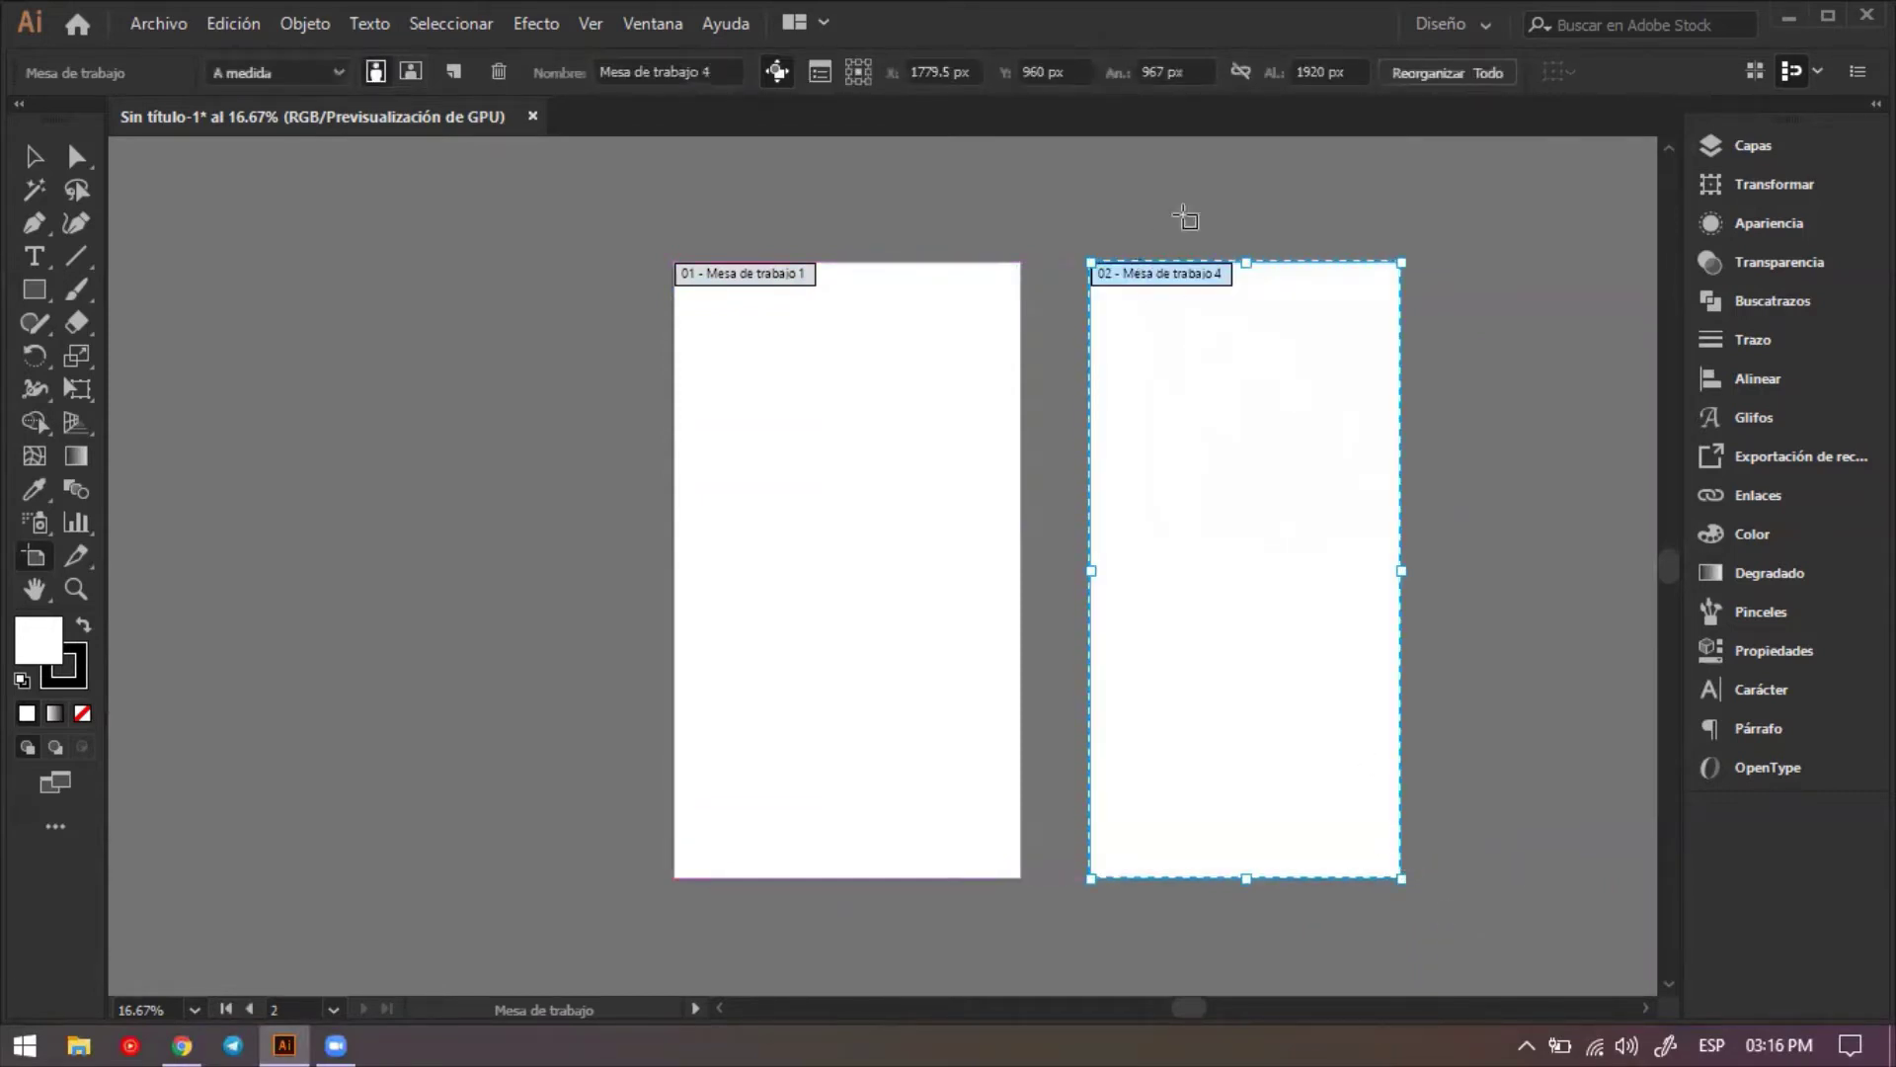
{"action": "left_click", "coordinate": [1173, 71]}
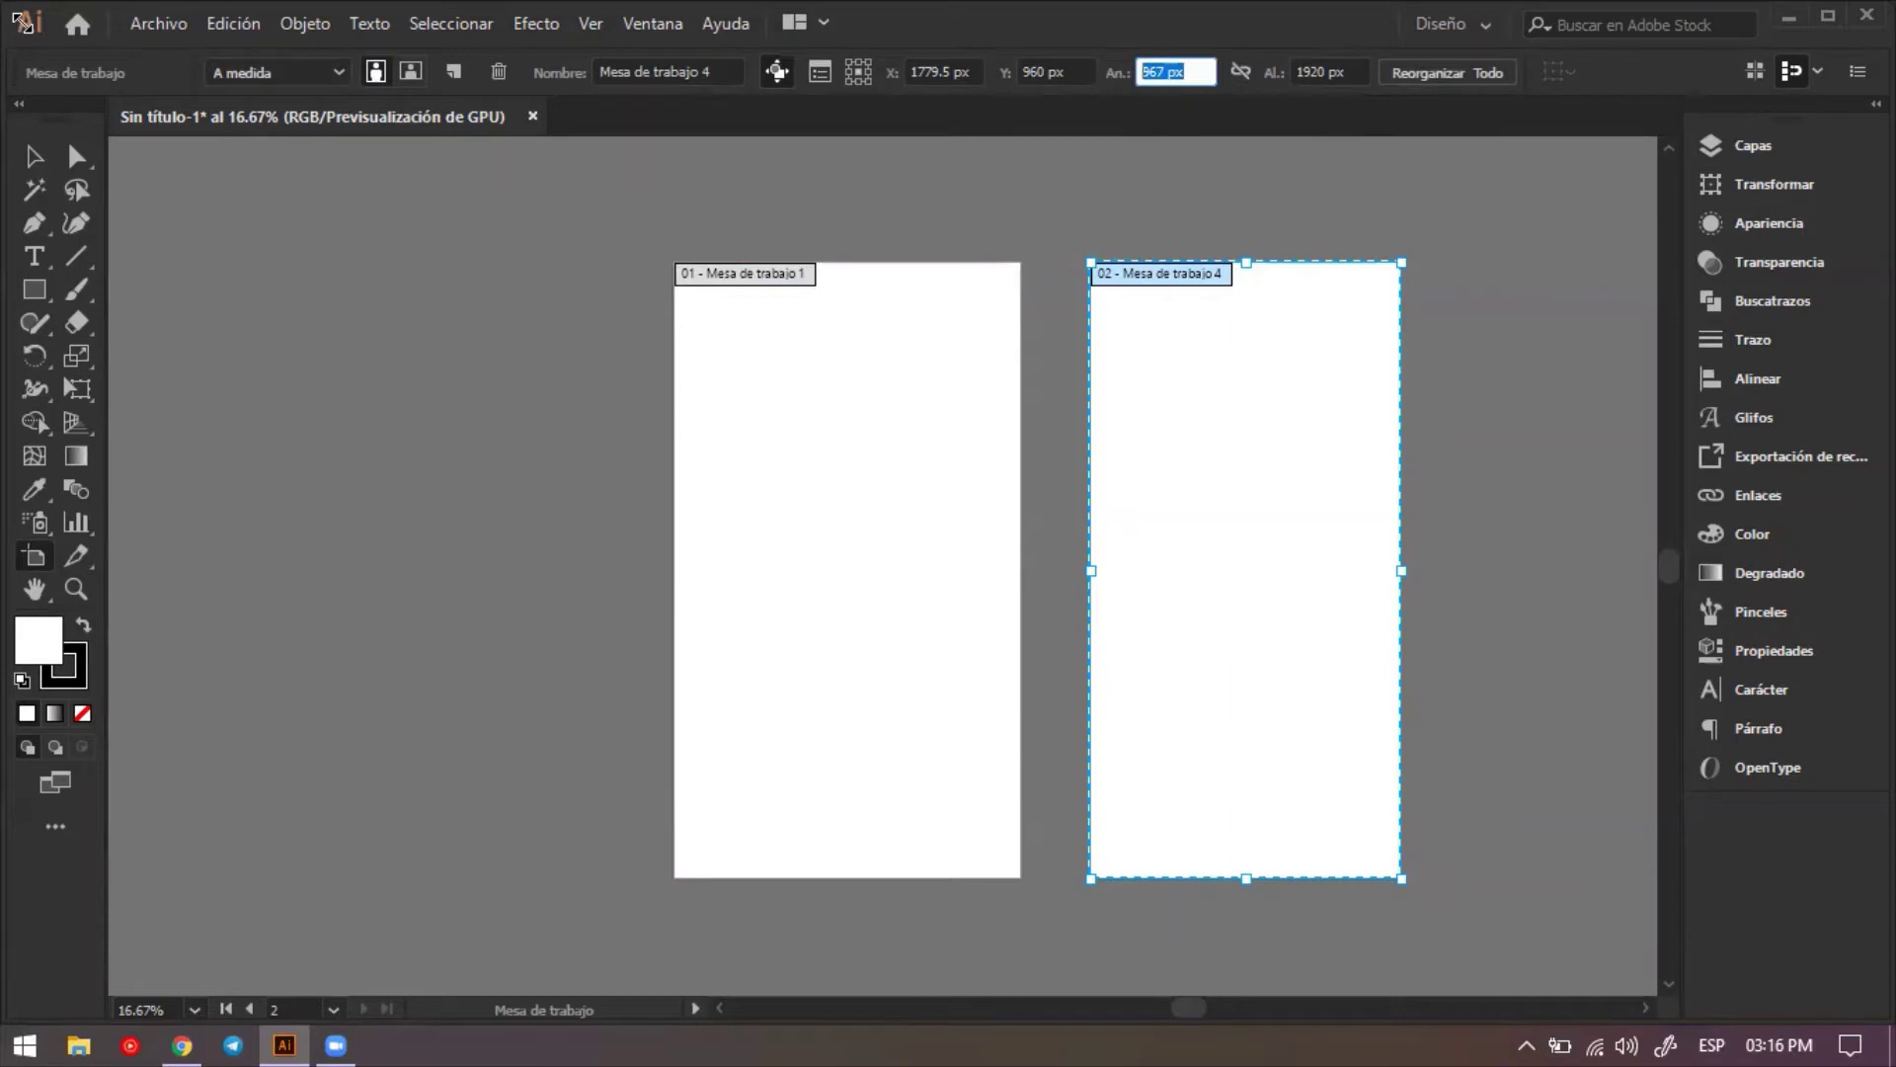
{"action": "type", "text": "10"}
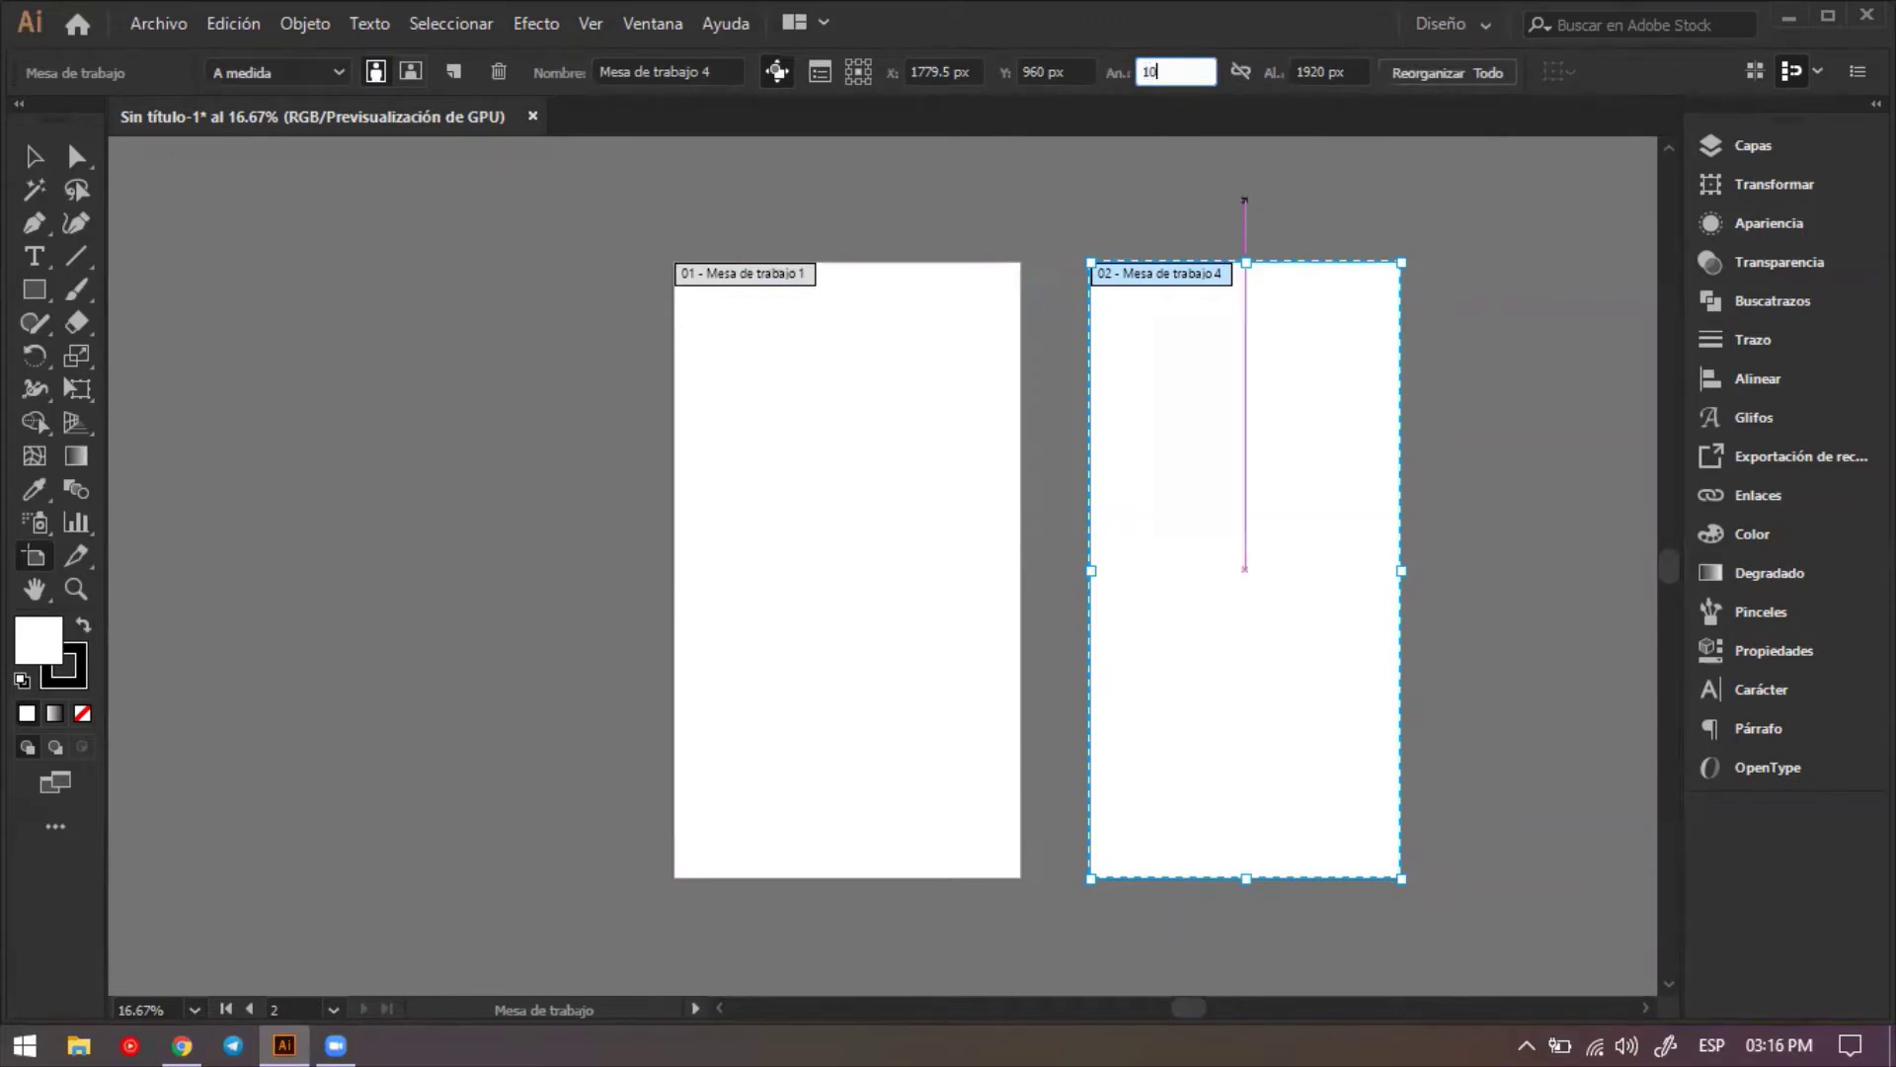
{"action": "type", "text": "80"}
{"action": "key", "text": "Return"}
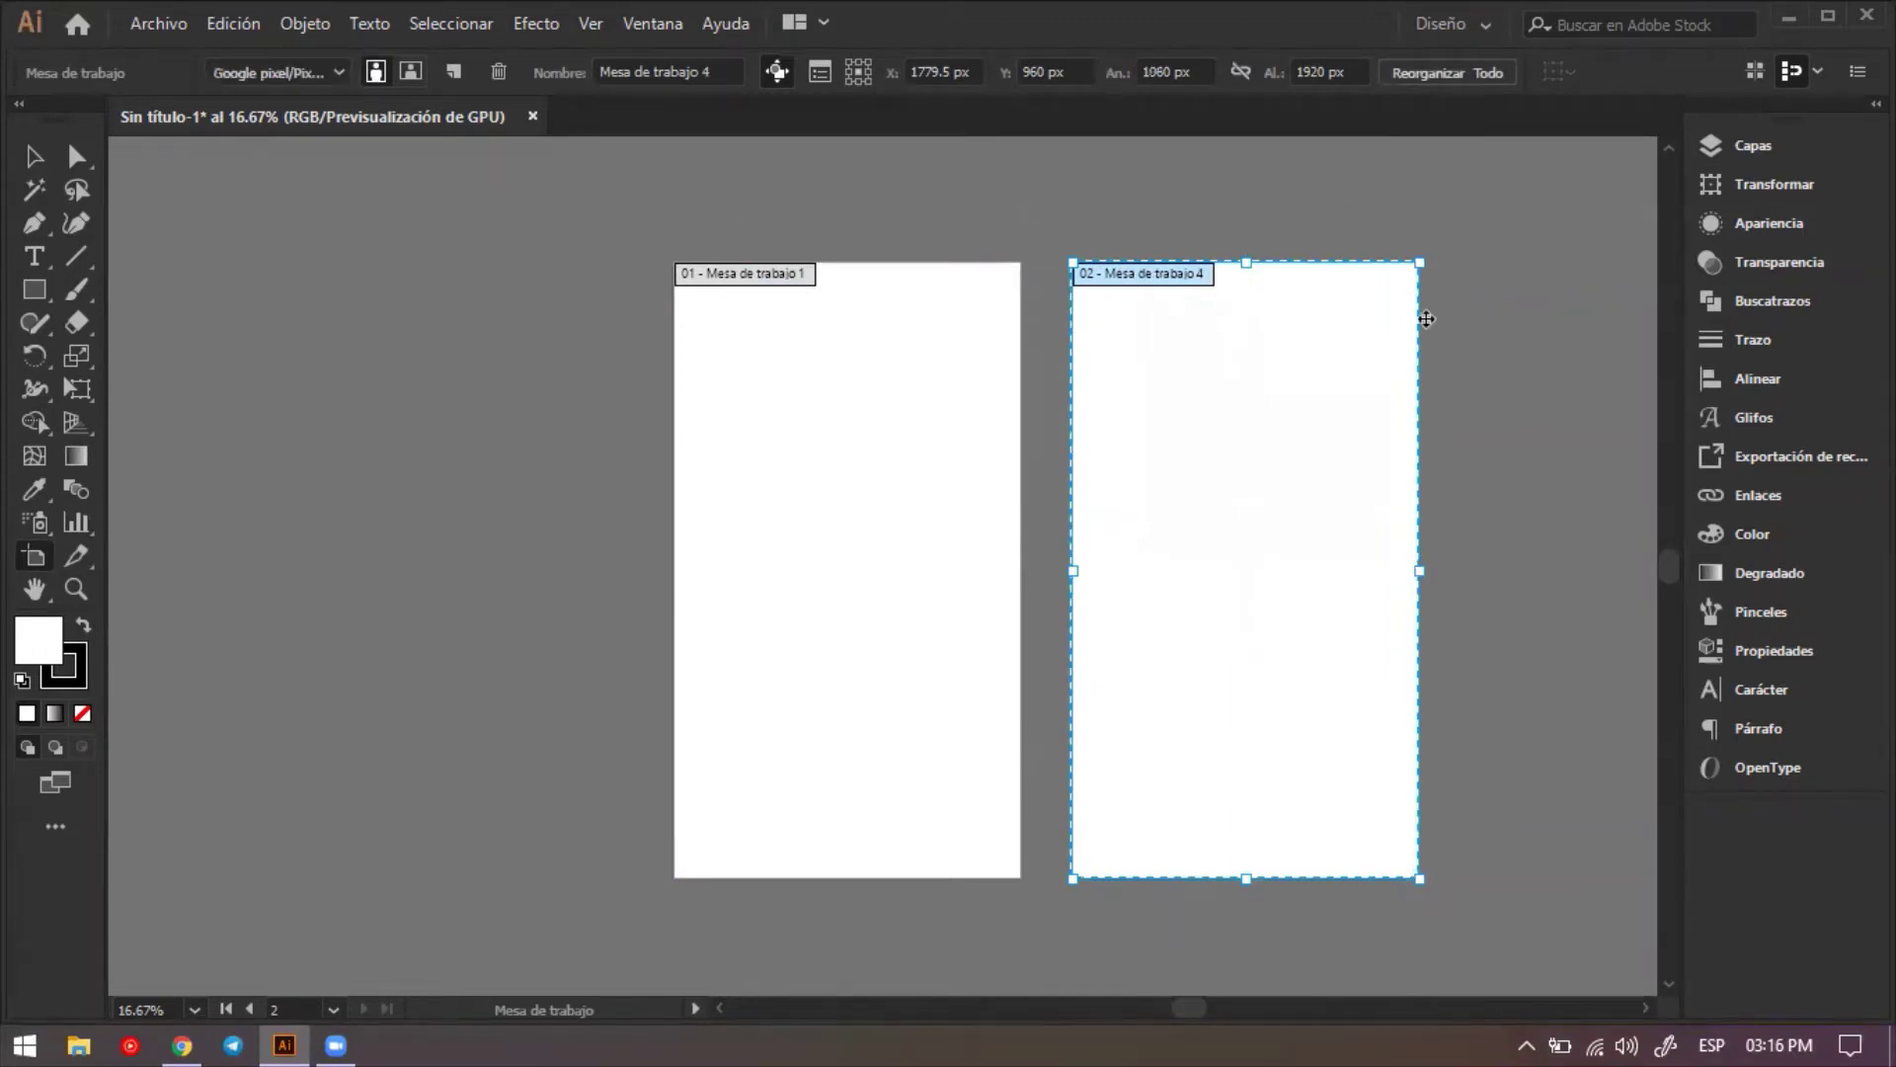
{"action": "mouse_move", "coordinate": [1162, 354]}
{"action": "left_mouse_down"}
{"action": "mouse_move", "coordinate": [1244, 356]}
{"action": "mouse_move", "coordinate": [233, 330]}
{"action": "mouse_move", "coordinate": [1214, 389]}
{"action": "mouse_move", "coordinate": [1169, 353]}
{"action": "left_mouse_up"}
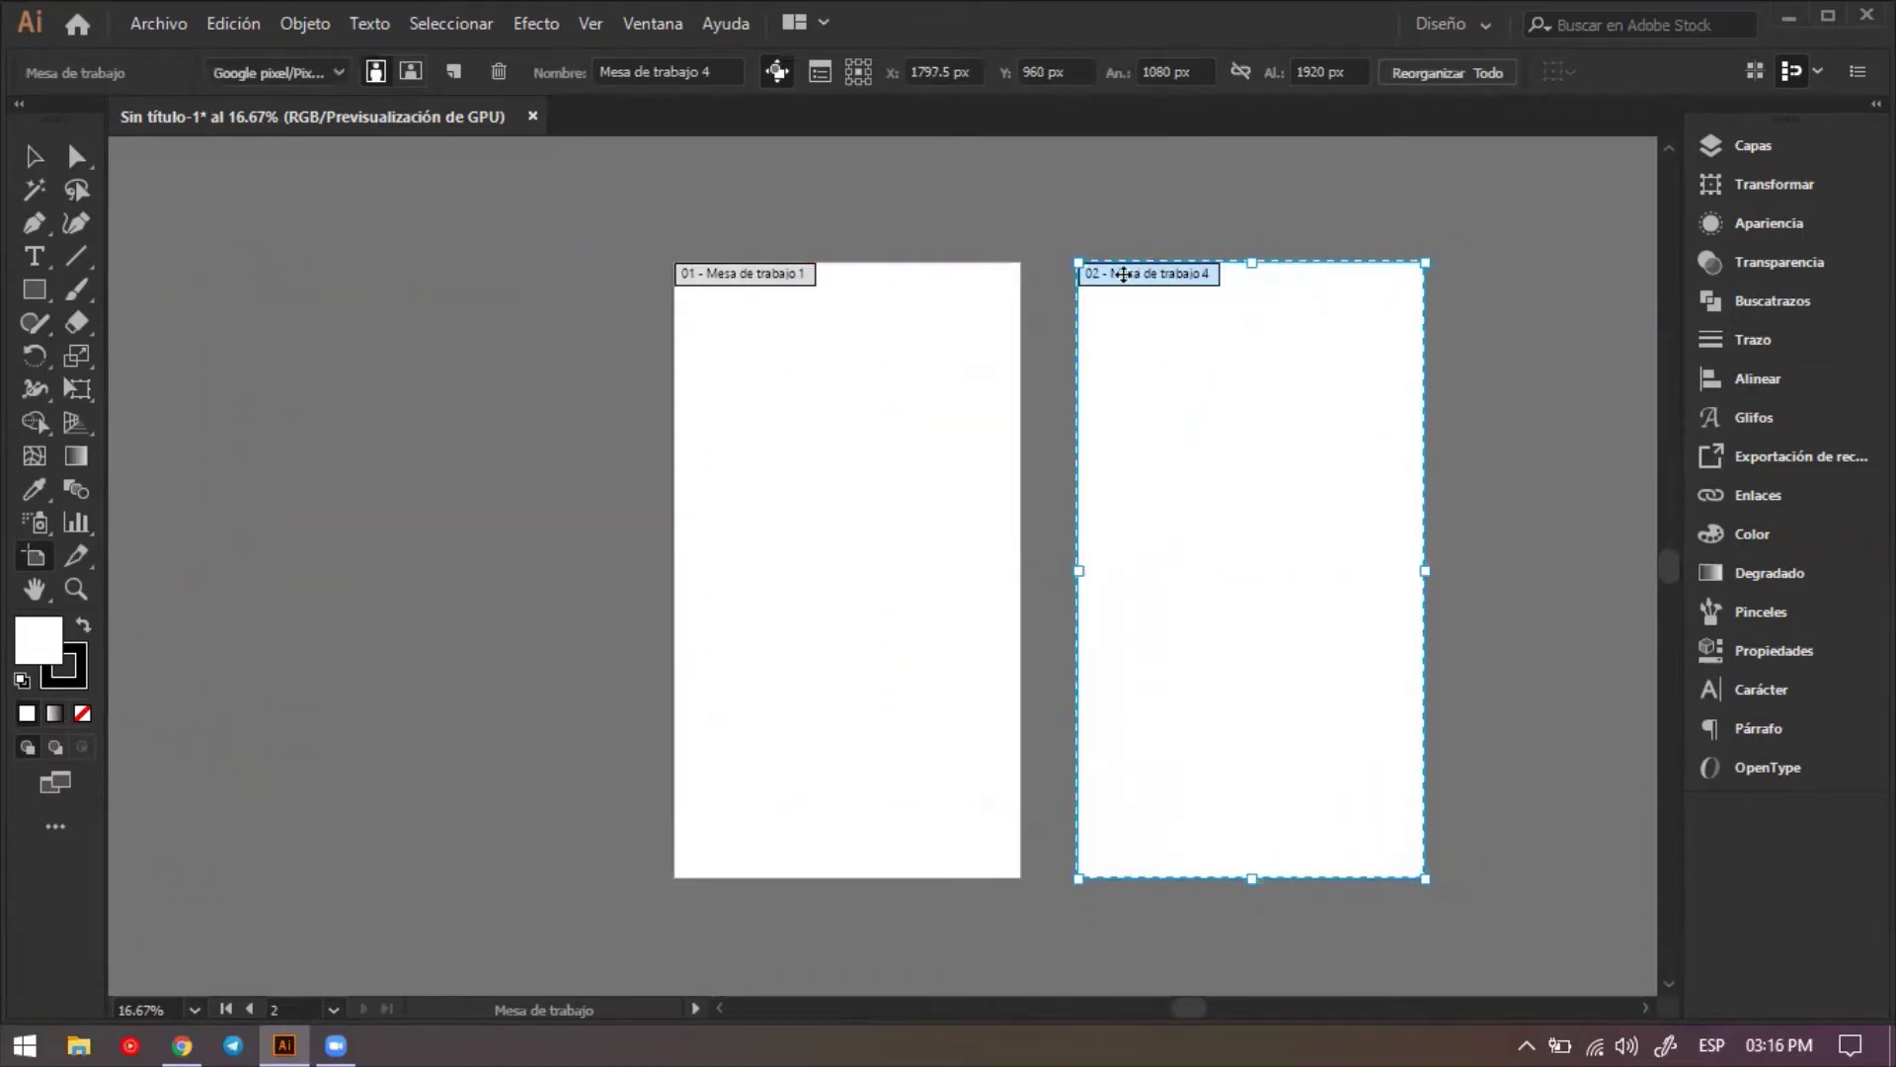
Examine the layer list while switching between the two empty artboards.
{"action": "left_click", "coordinate": [769, 282]}
{"action": "left_click", "coordinate": [1746, 150]}
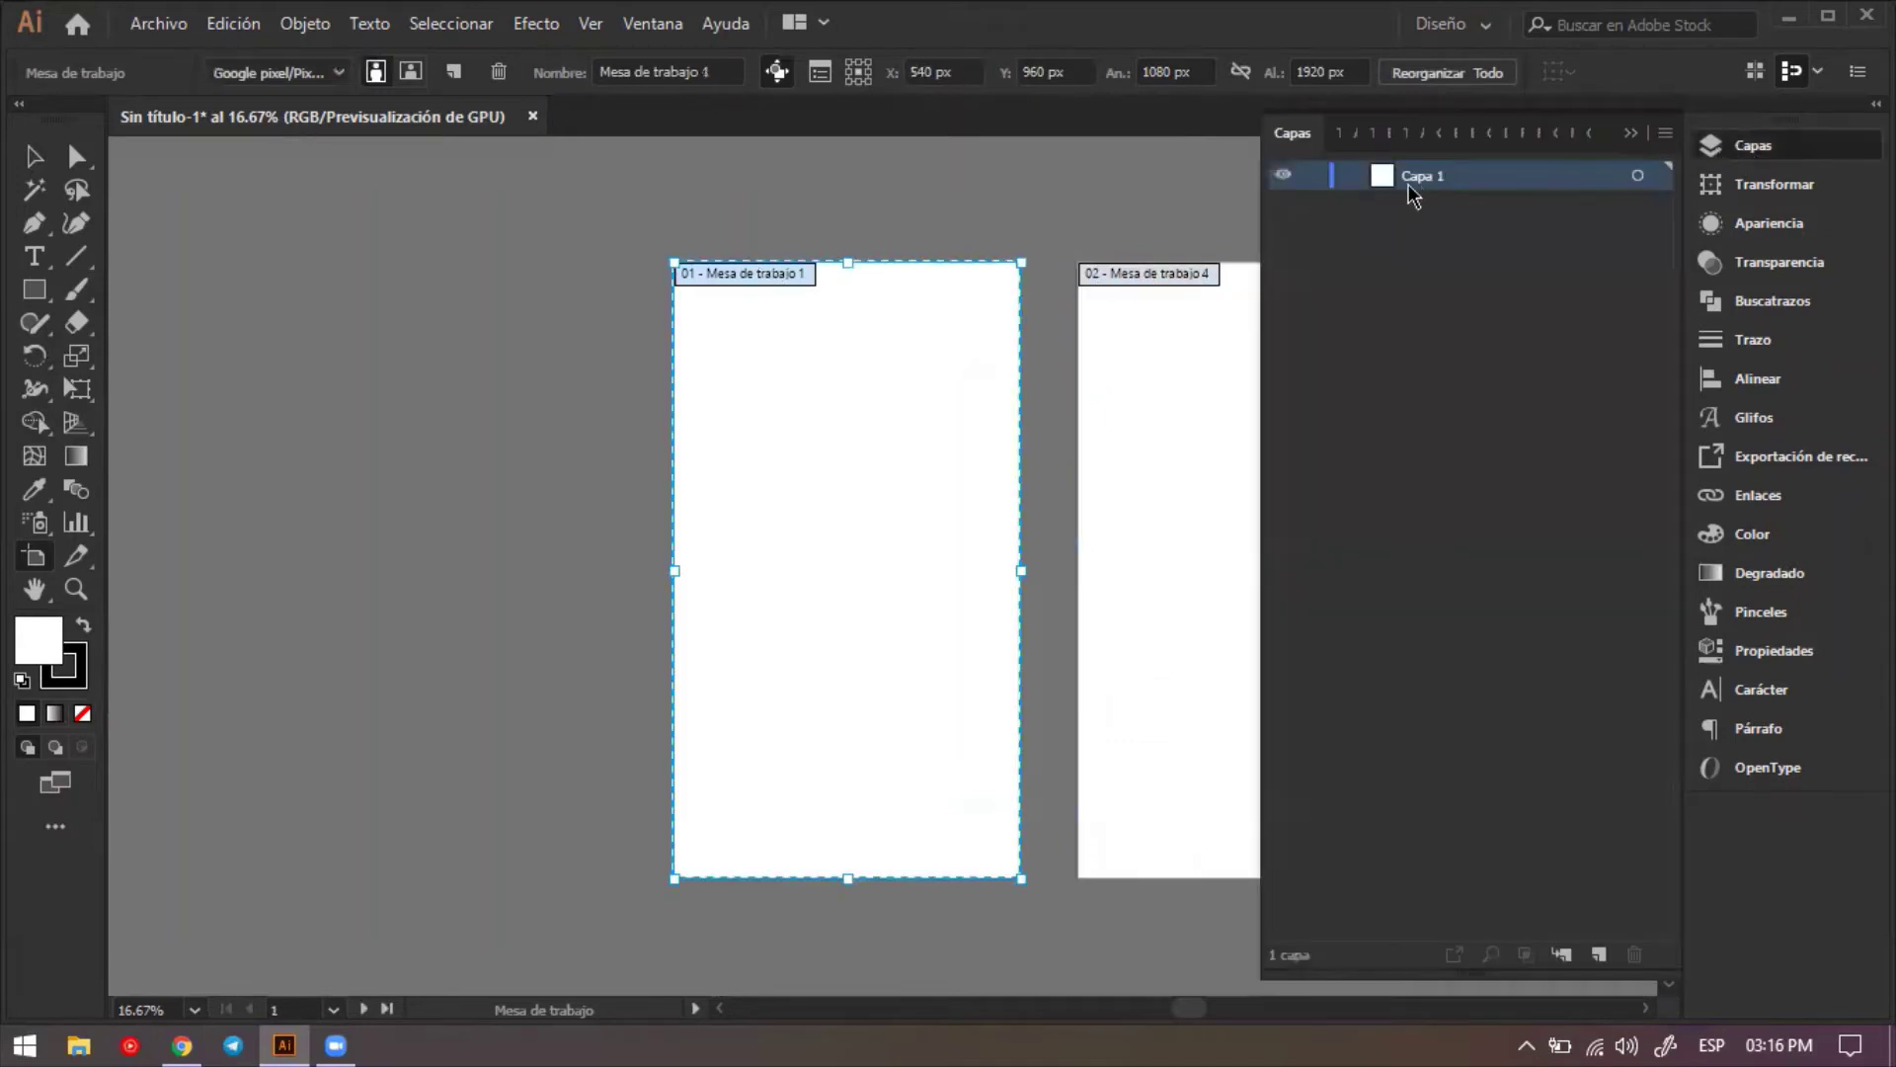
{"action": "left_click", "coordinate": [1163, 388]}
{"action": "left_click", "coordinate": [741, 394]}
{"action": "left_click", "coordinate": [1096, 390]}
{"action": "left_click", "coordinate": [894, 420]}
{"action": "left_click", "coordinate": [1630, 135]}
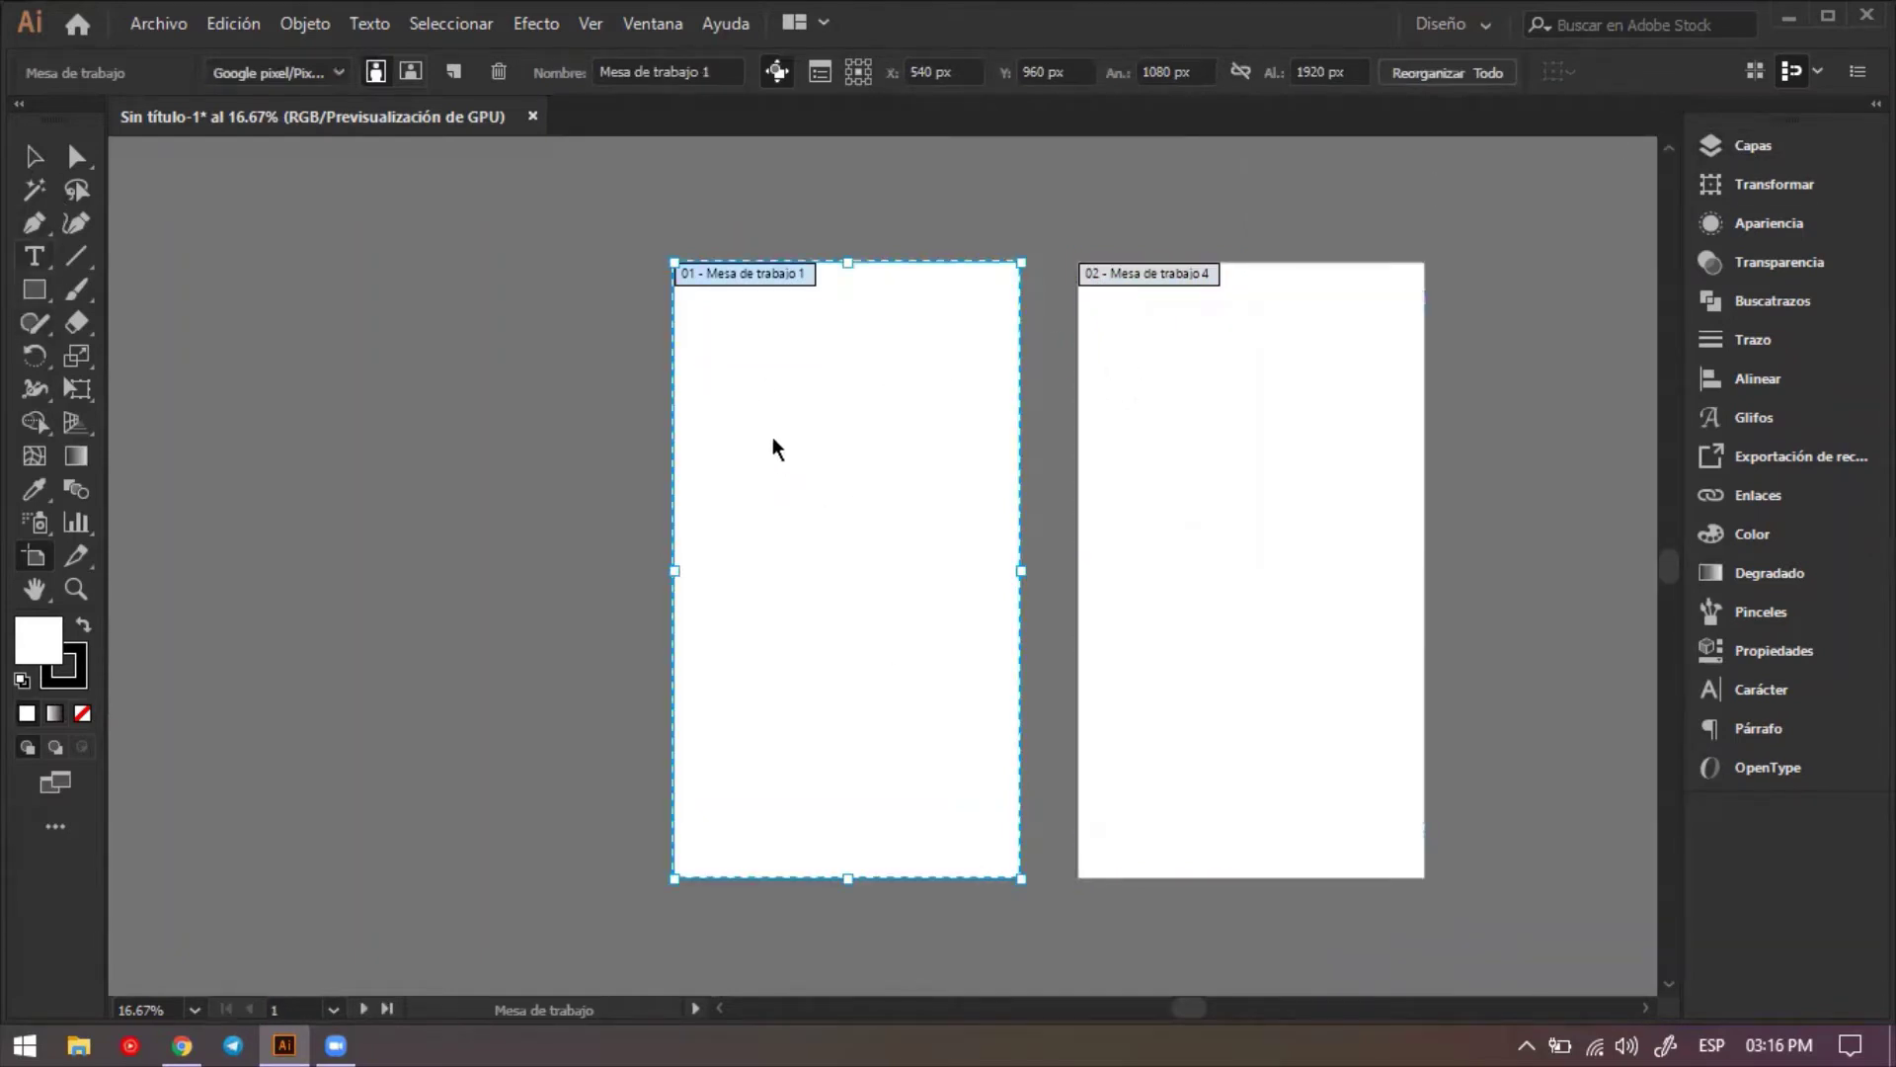
Add the text "Punto Digital" in Myriad Pro at 200 pt on the first artboard.
{"action": "key", "text": "t"}
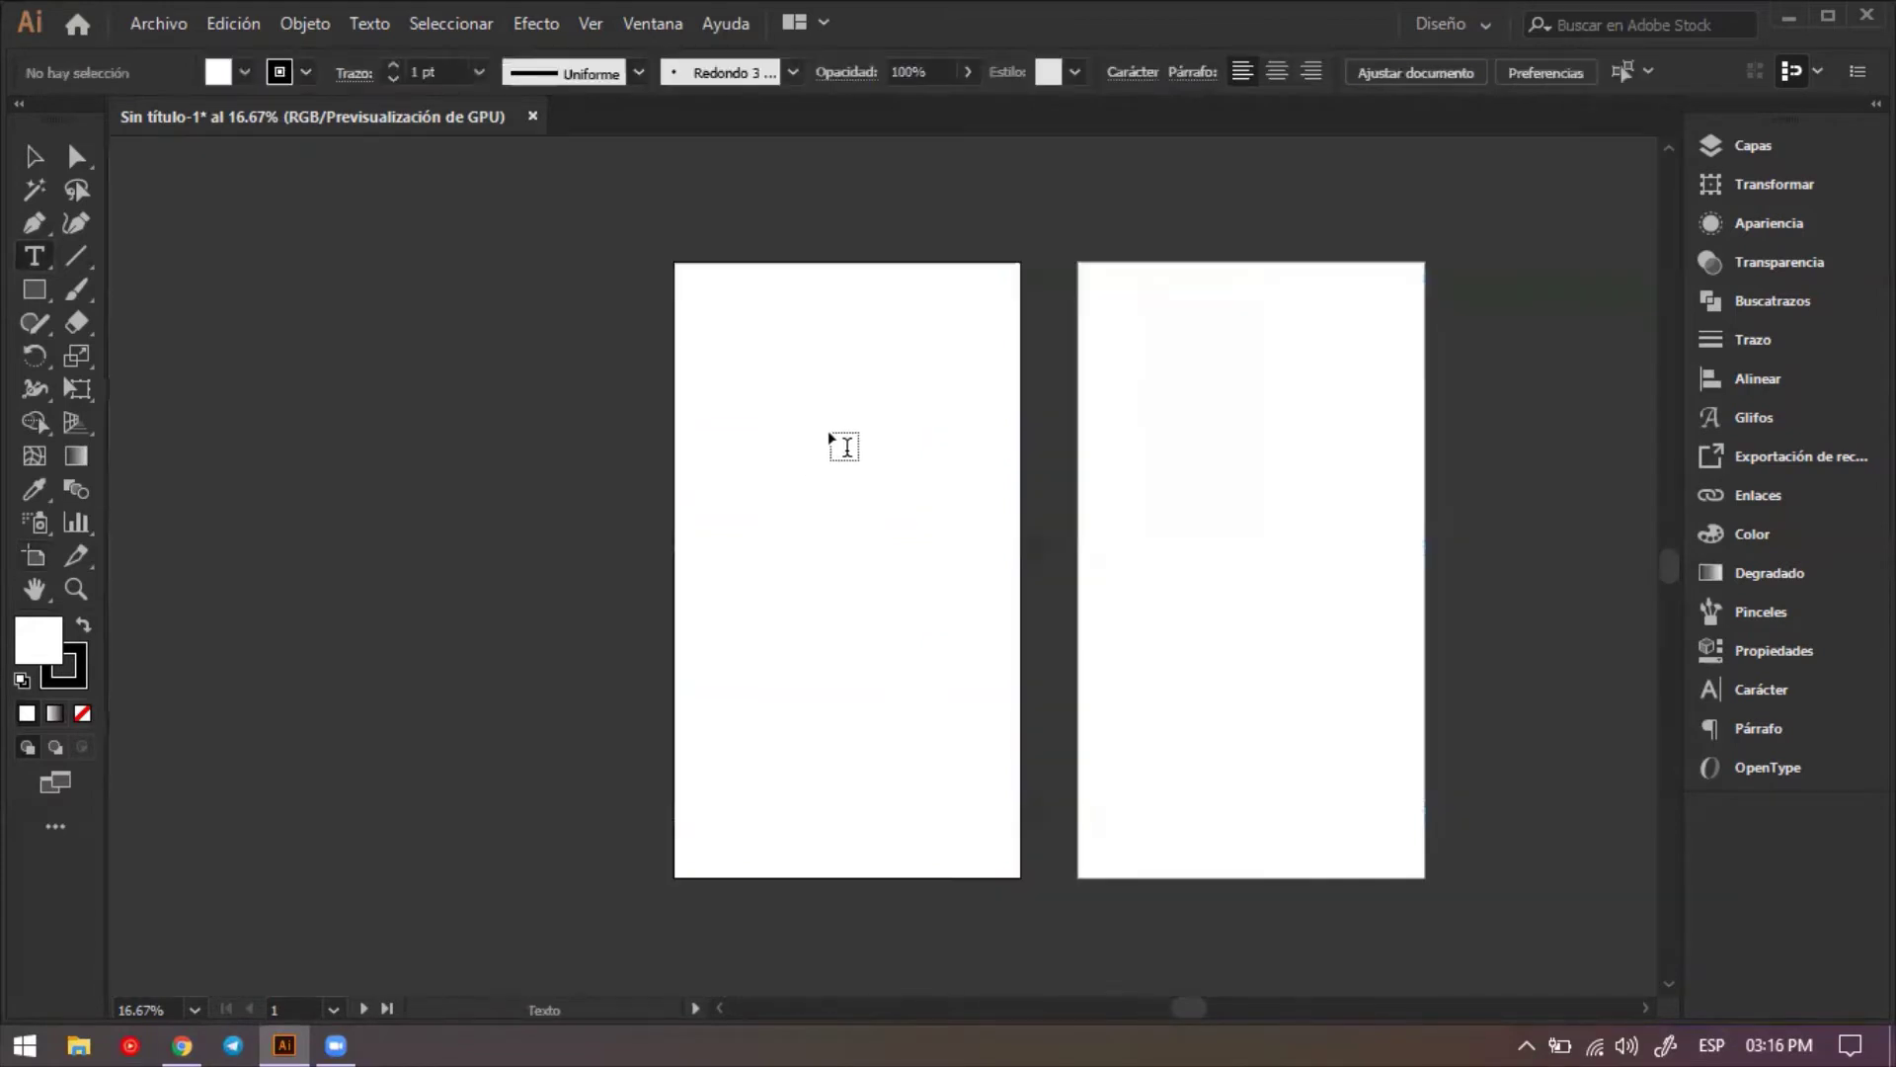
{"action": "left_click", "coordinate": [835, 434]}
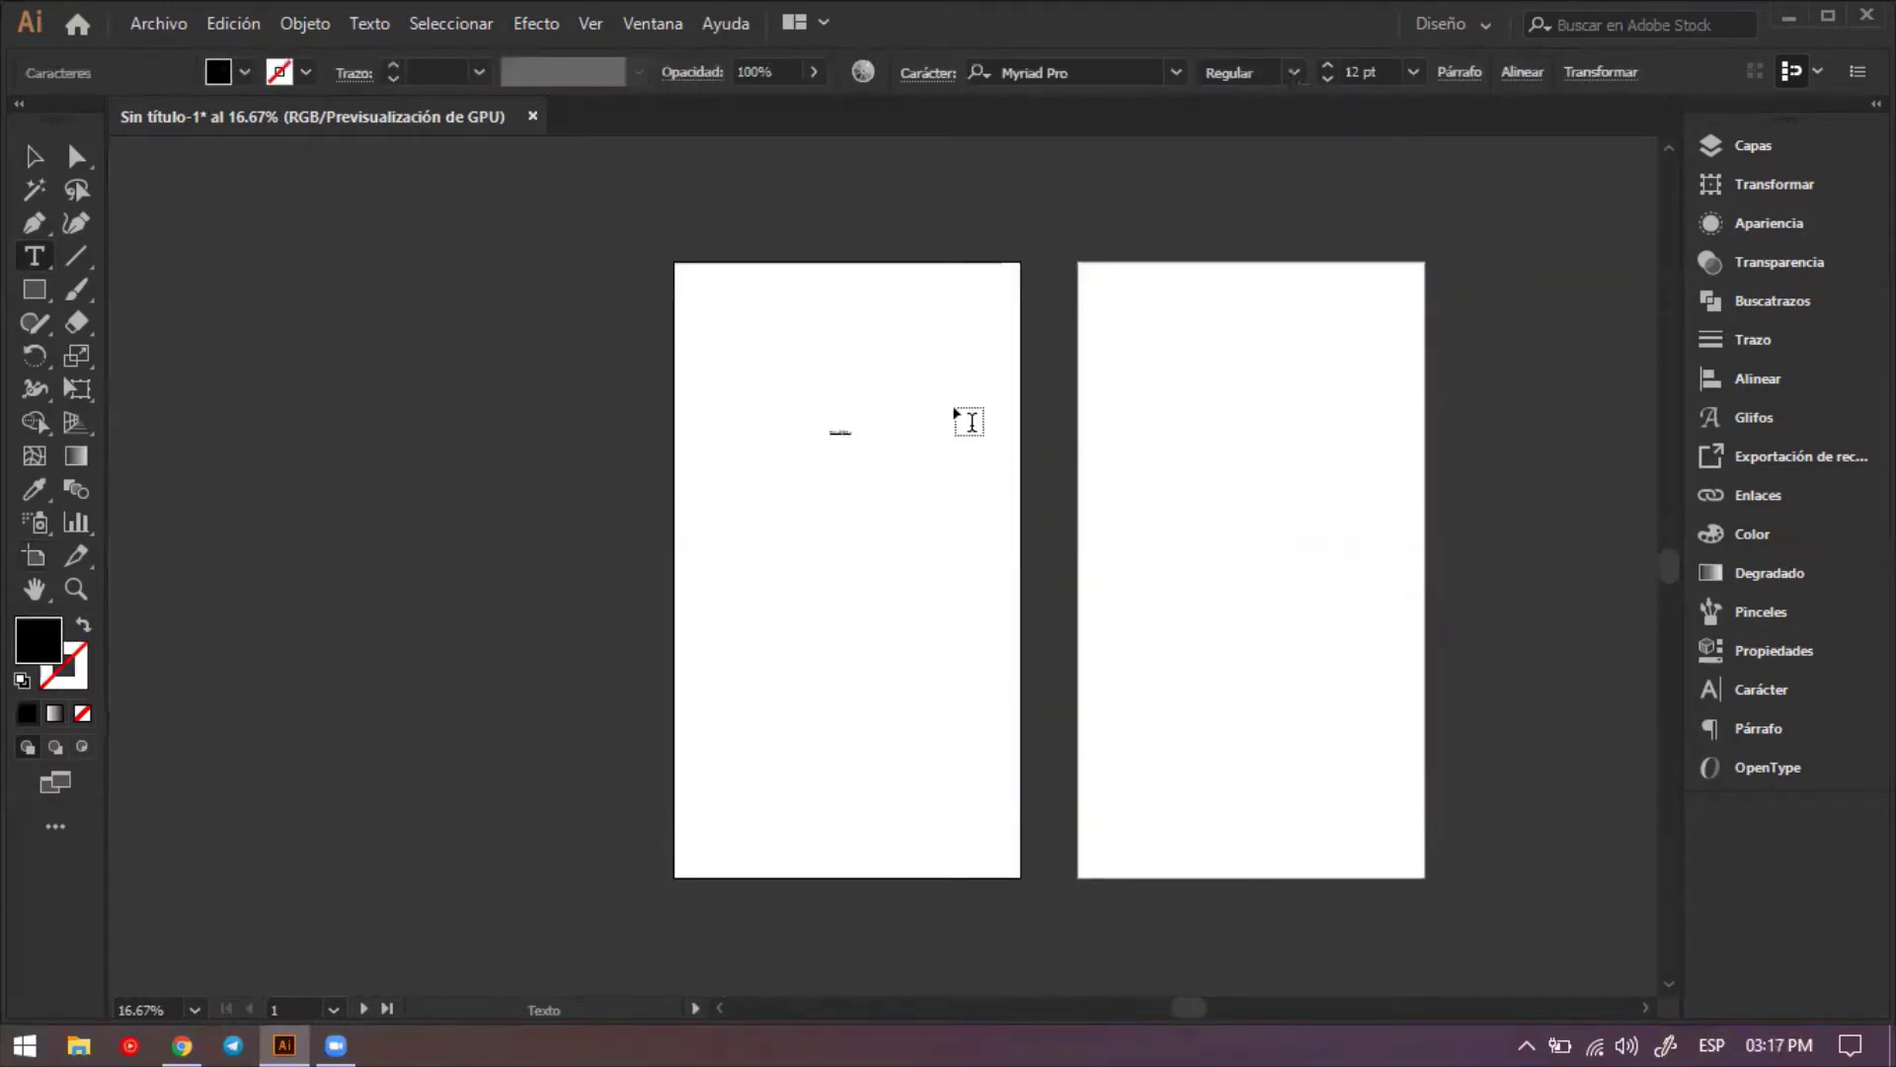
{"action": "left_click", "coordinate": [1391, 69]}
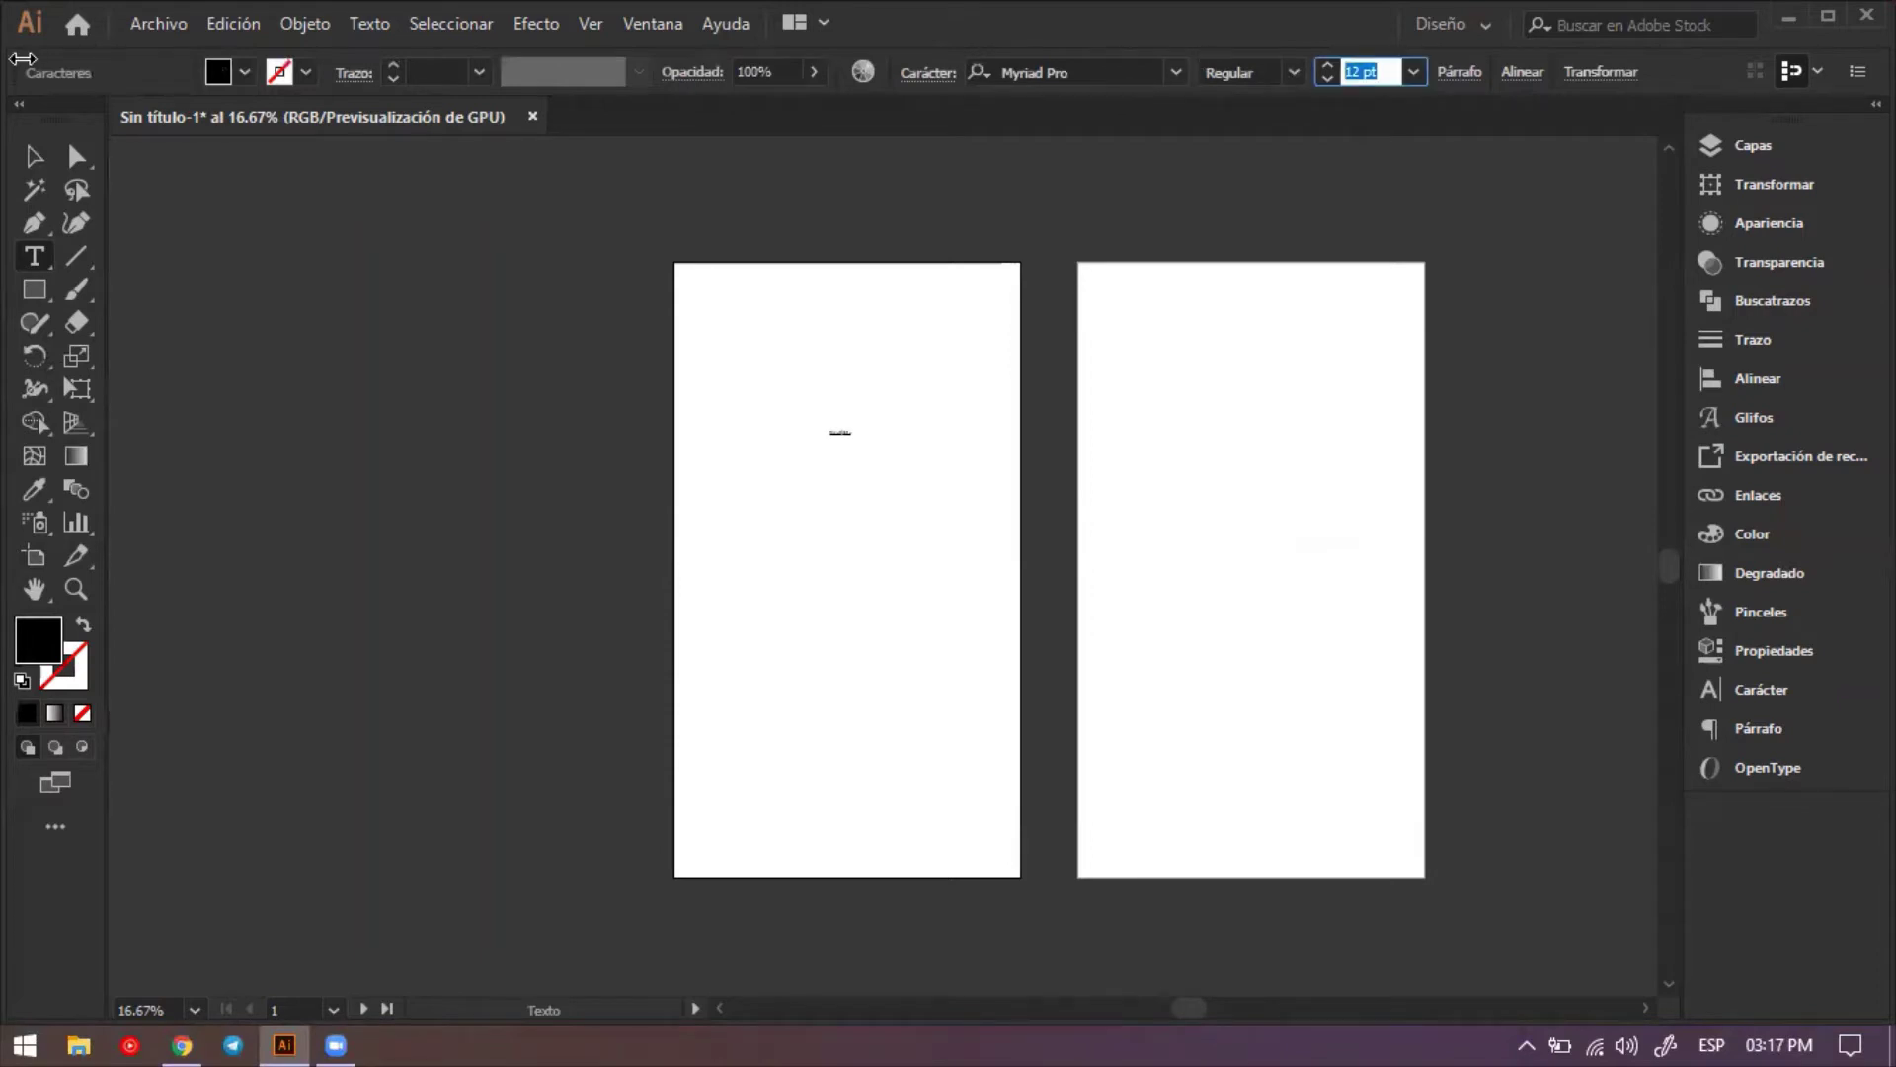
{"action": "type", "text": "200"}
{"action": "key", "text": "Return"}
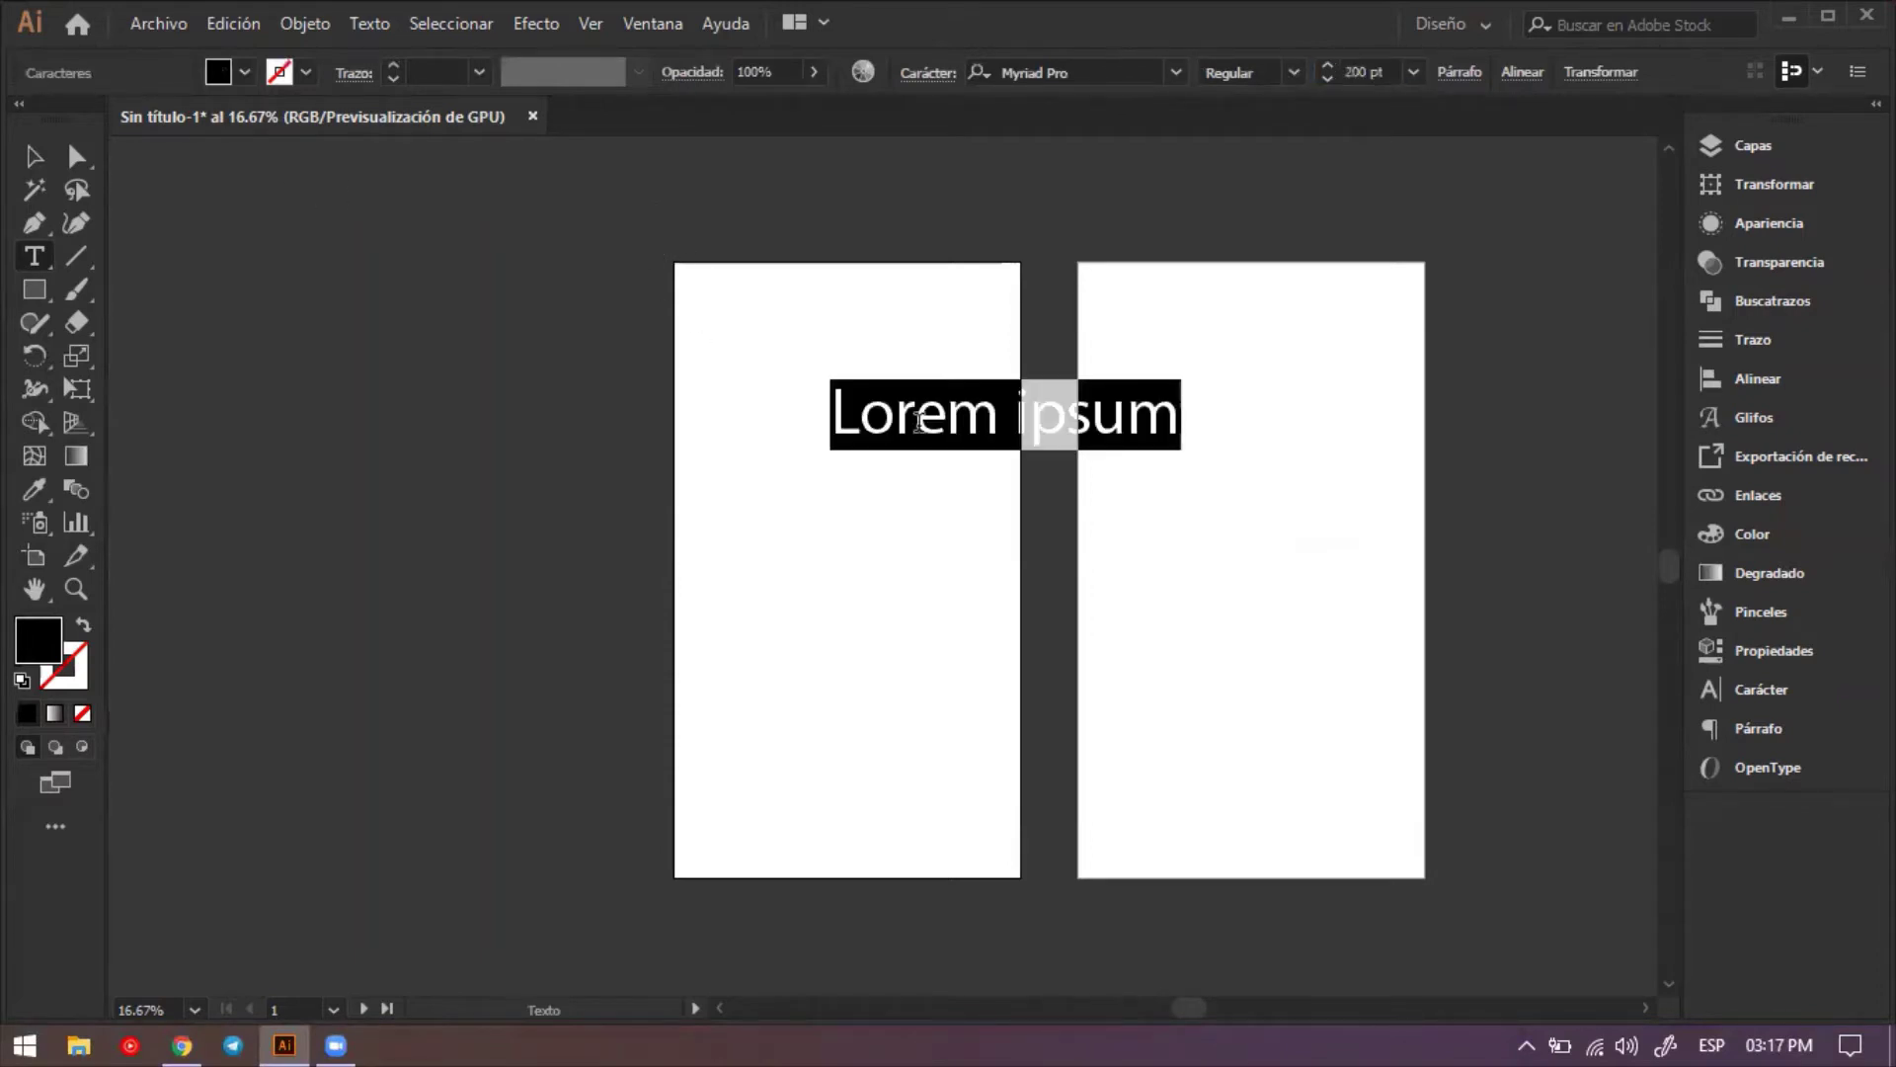
{"action": "type", "text": "Pu"}
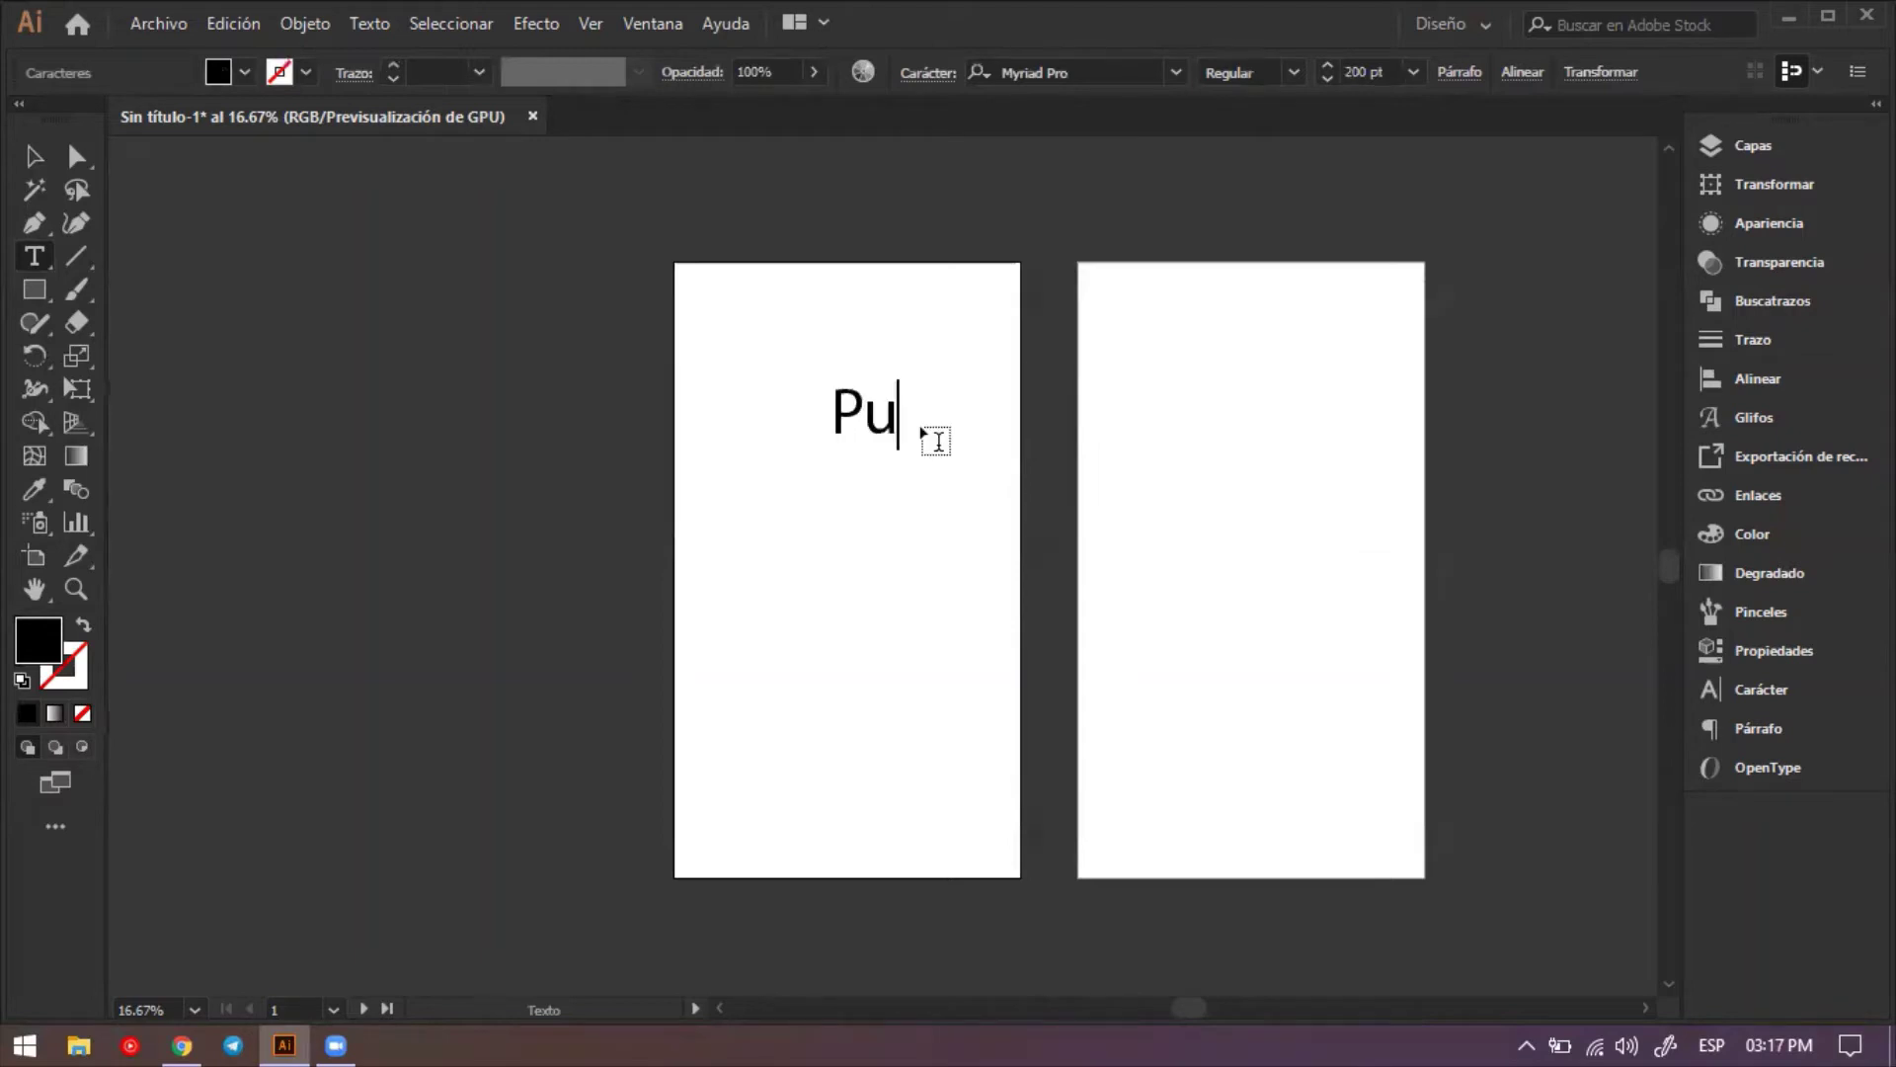
{"action": "type", "text": "nto Di"}
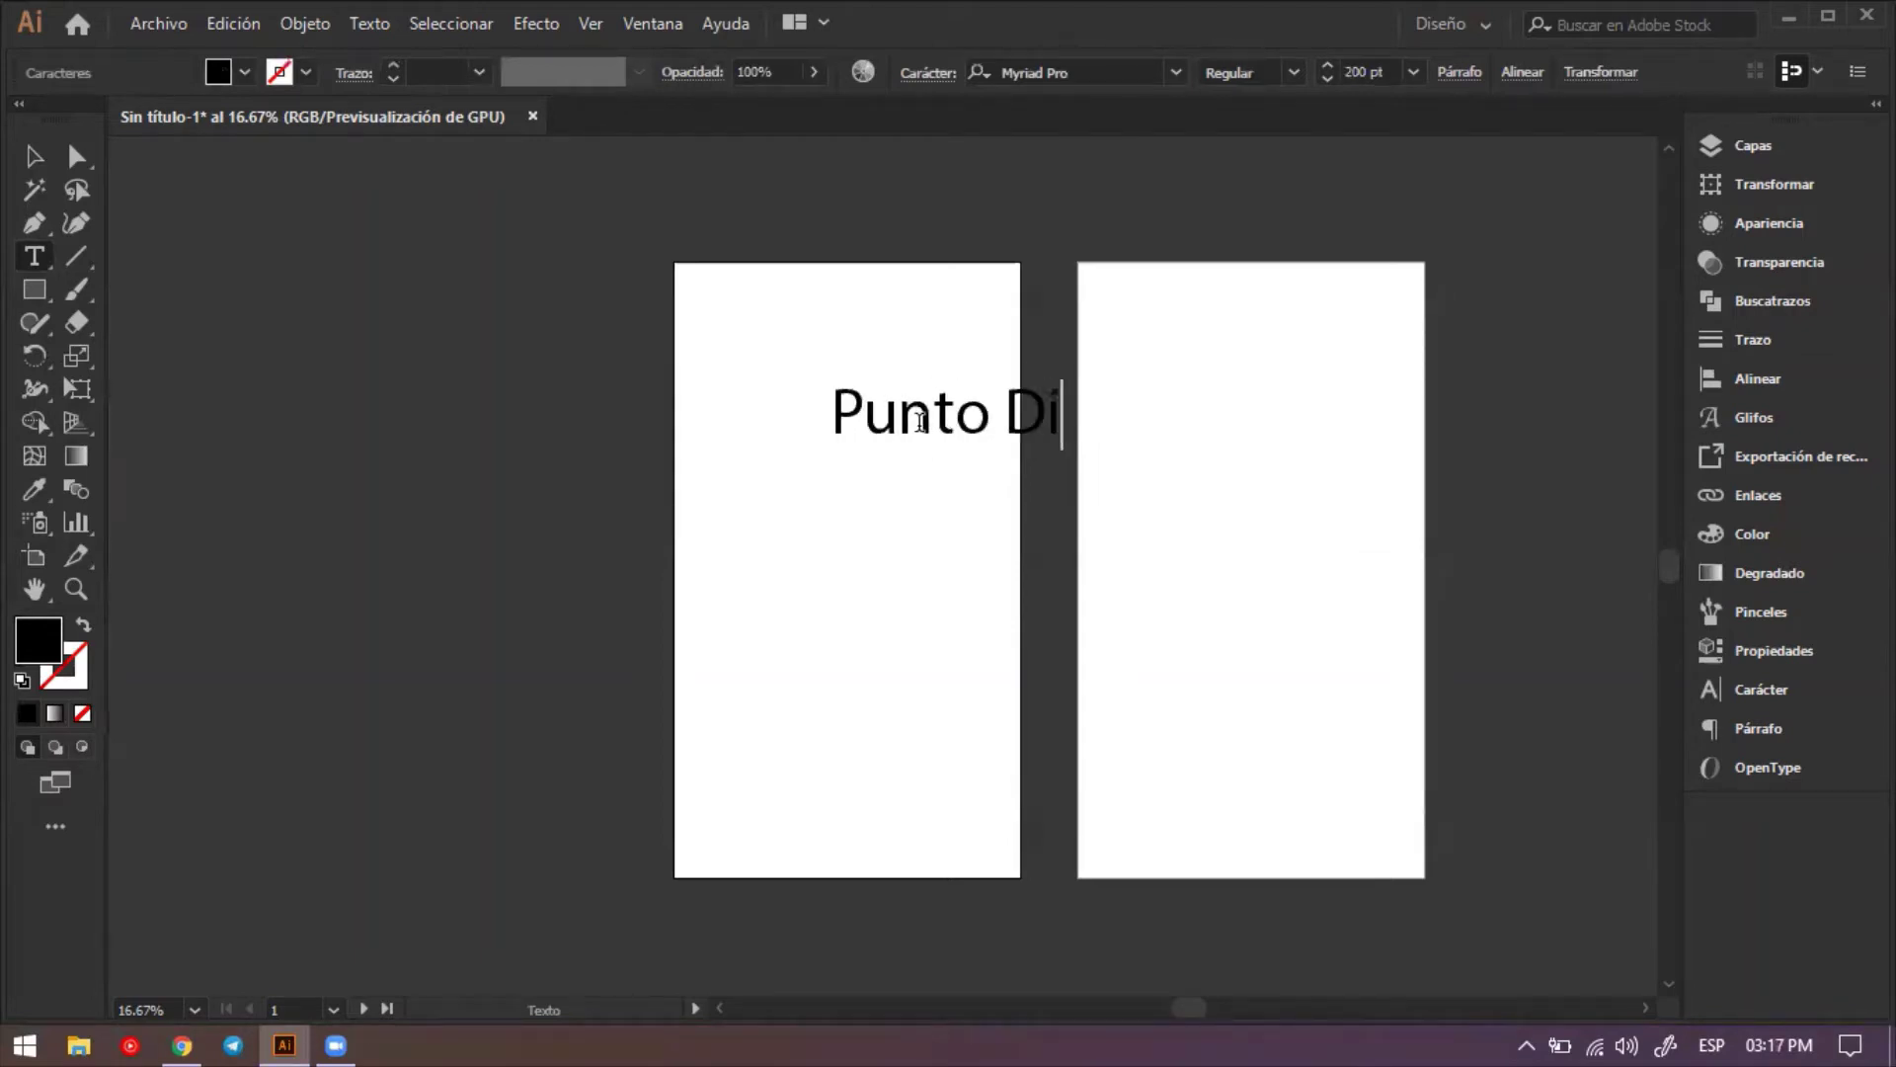
{"action": "type", "text": "gital"}
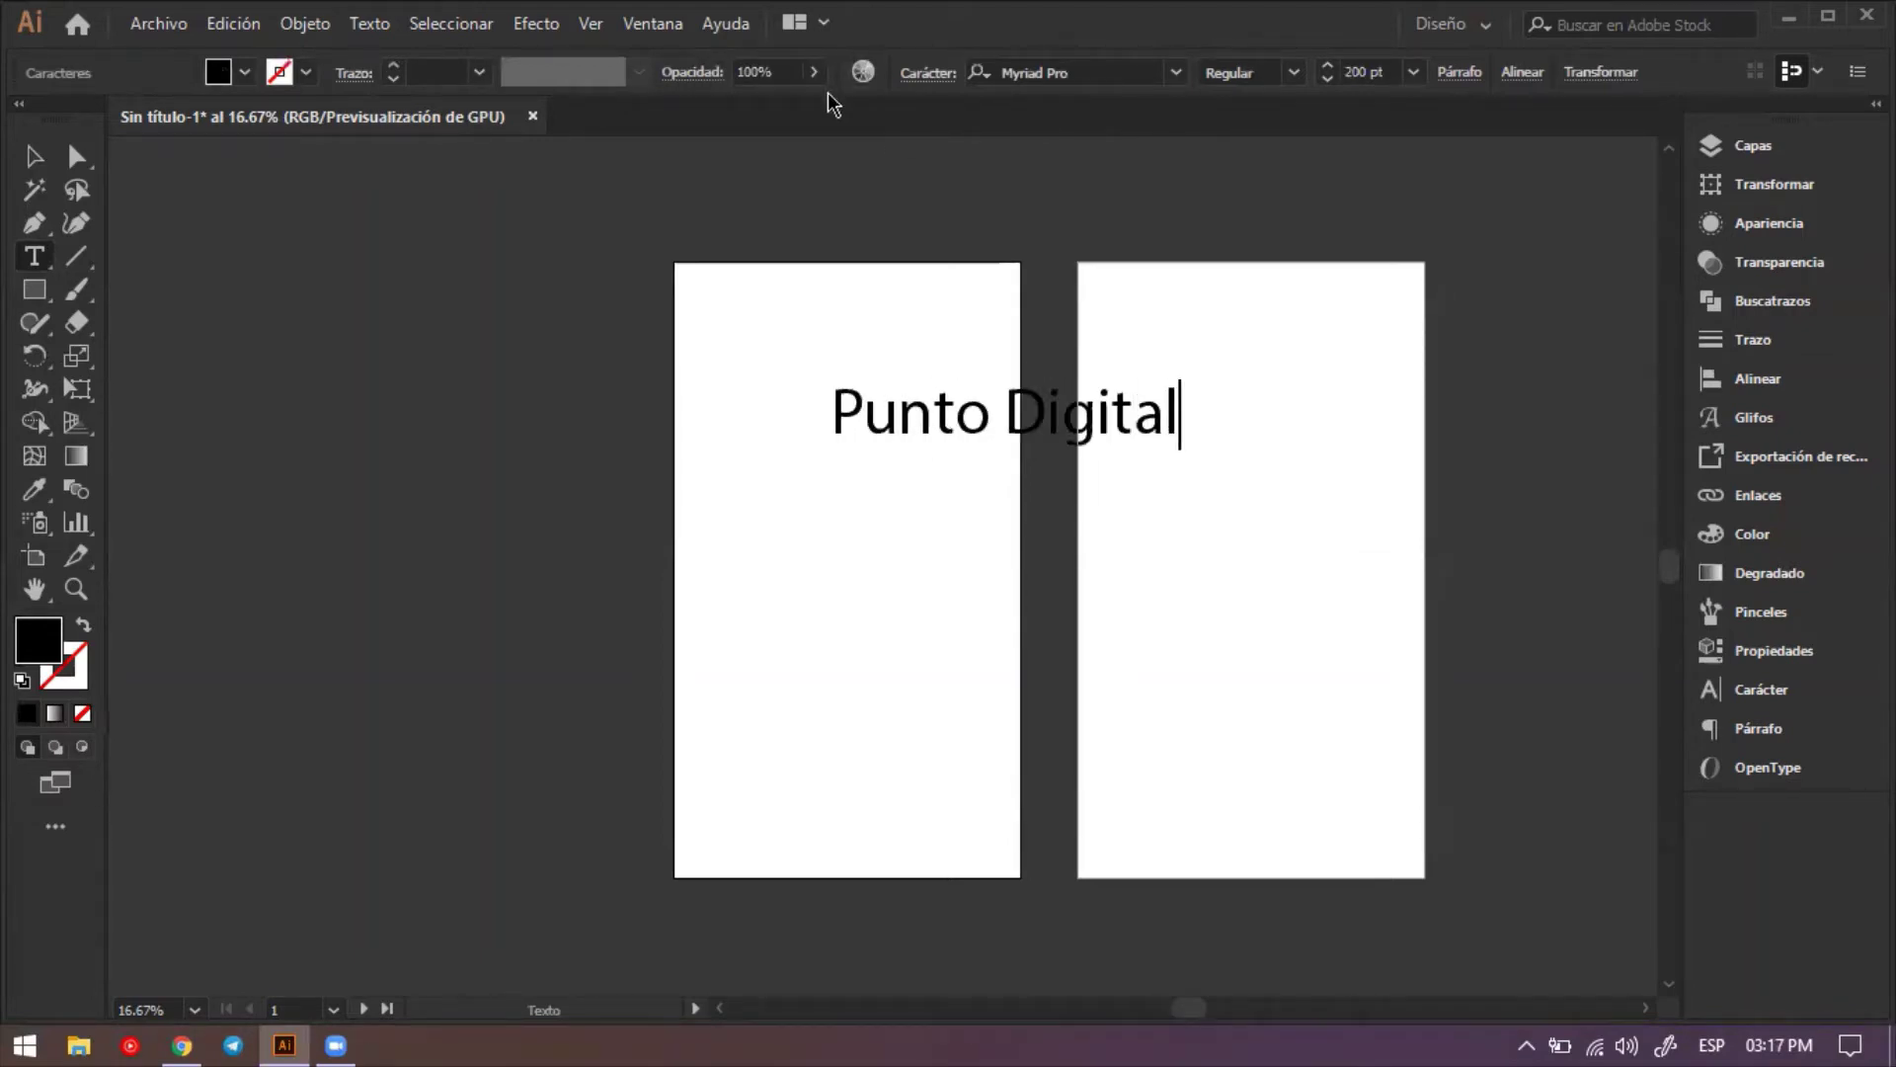
Scale the "Punto Digital" text down to about 122 pt, centre it across the first artboard and deselect it.
{"action": "left_click", "coordinate": [34, 156]}
{"action": "left_click_drag", "start_coordinate": [891, 431], "coordinate": [791, 514]}
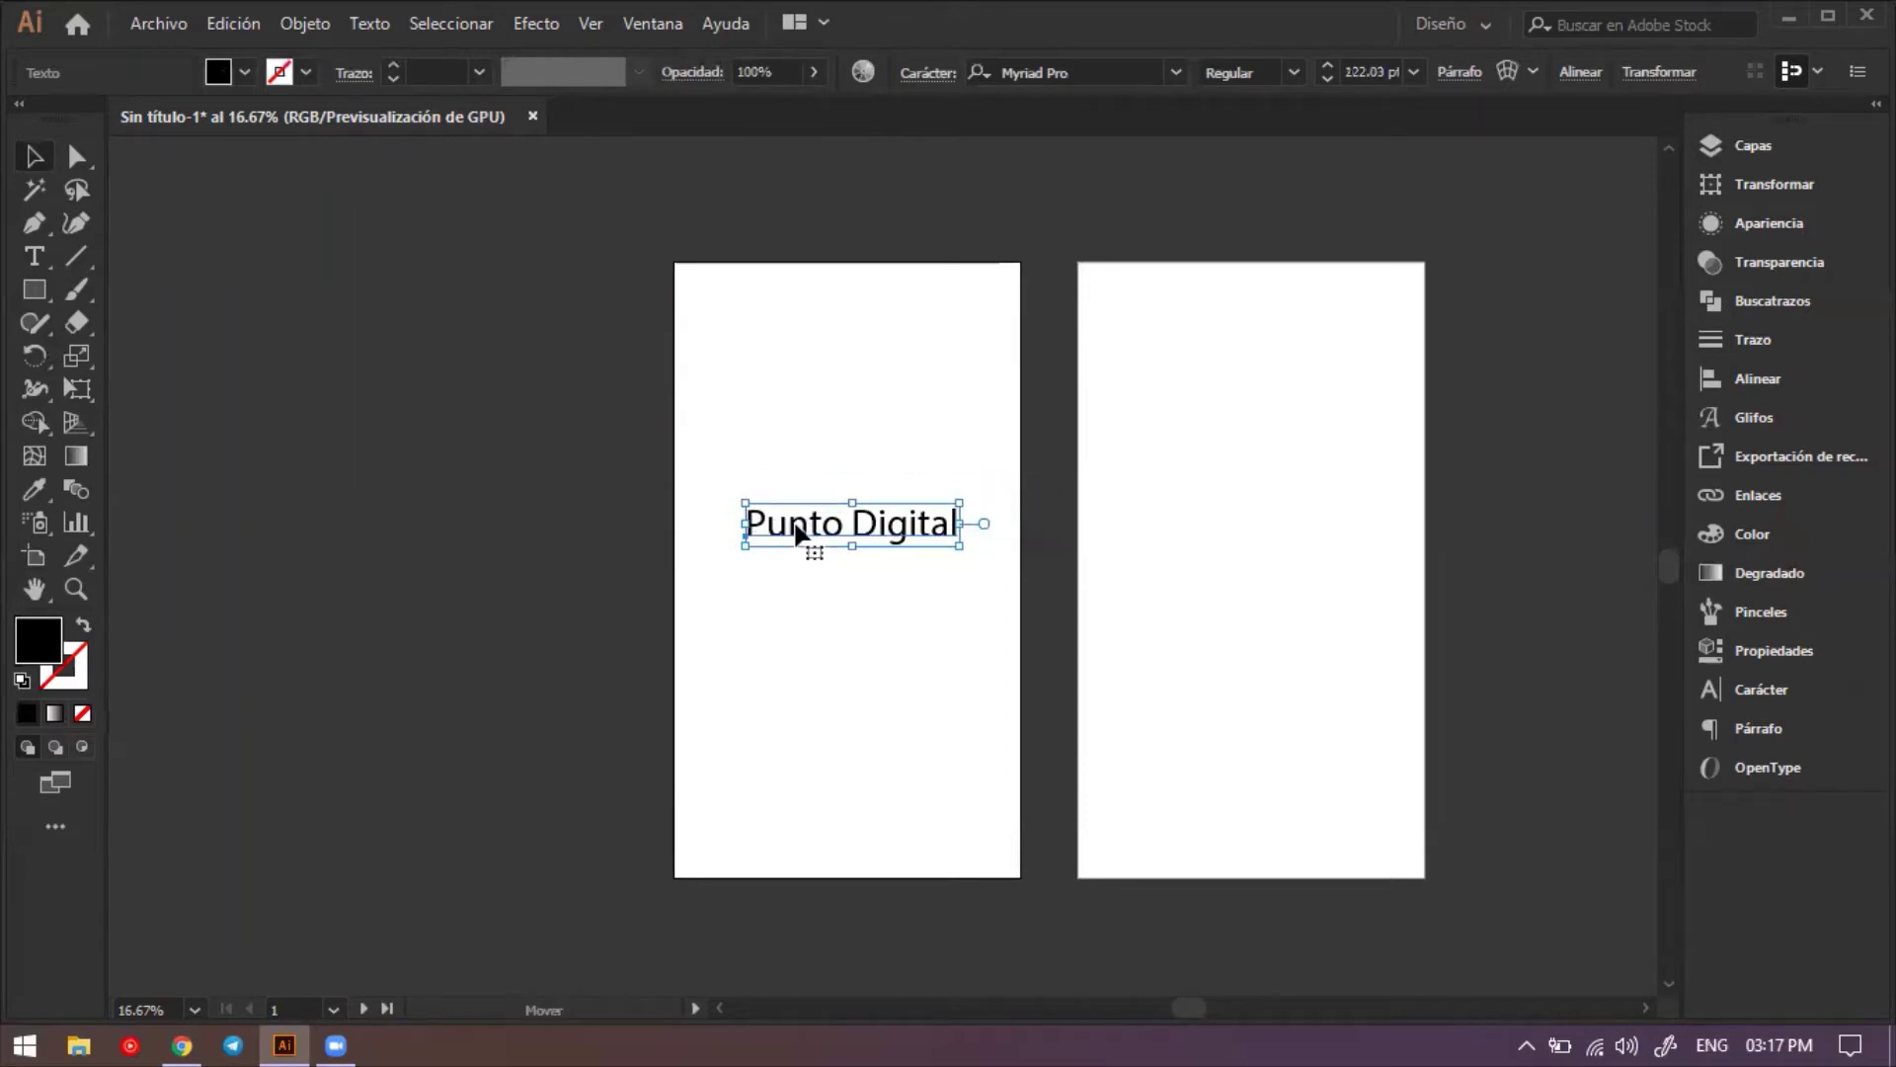
{"action": "left_click", "coordinate": [939, 413]}
Examine the contents of Capa 1 in the layer list while alternating between the text artboard and the empty one.
{"action": "left_click", "coordinate": [1746, 148]}
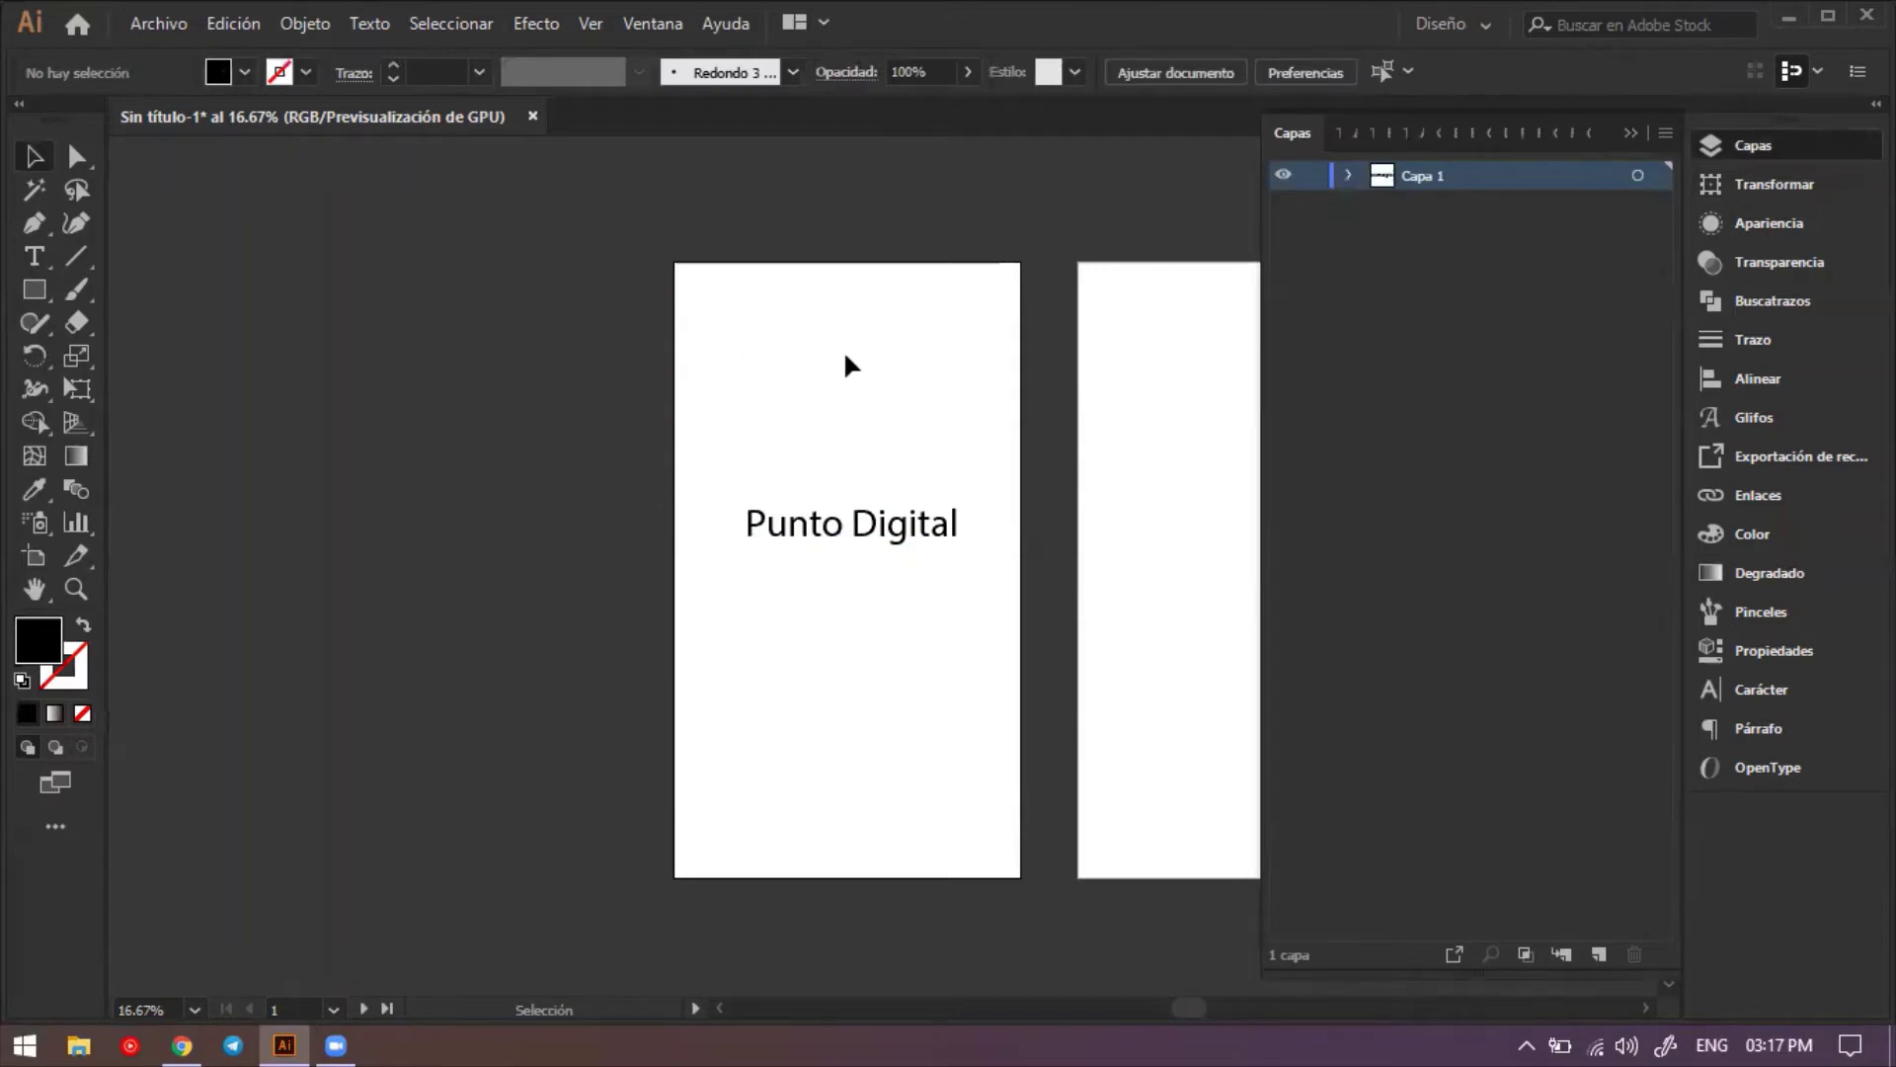
{"action": "left_click", "coordinate": [1121, 391]}
{"action": "left_click", "coordinate": [879, 385]}
{"action": "left_click", "coordinate": [1084, 381]}
{"action": "left_click", "coordinate": [915, 389]}
{"action": "left_click", "coordinate": [1087, 381]}
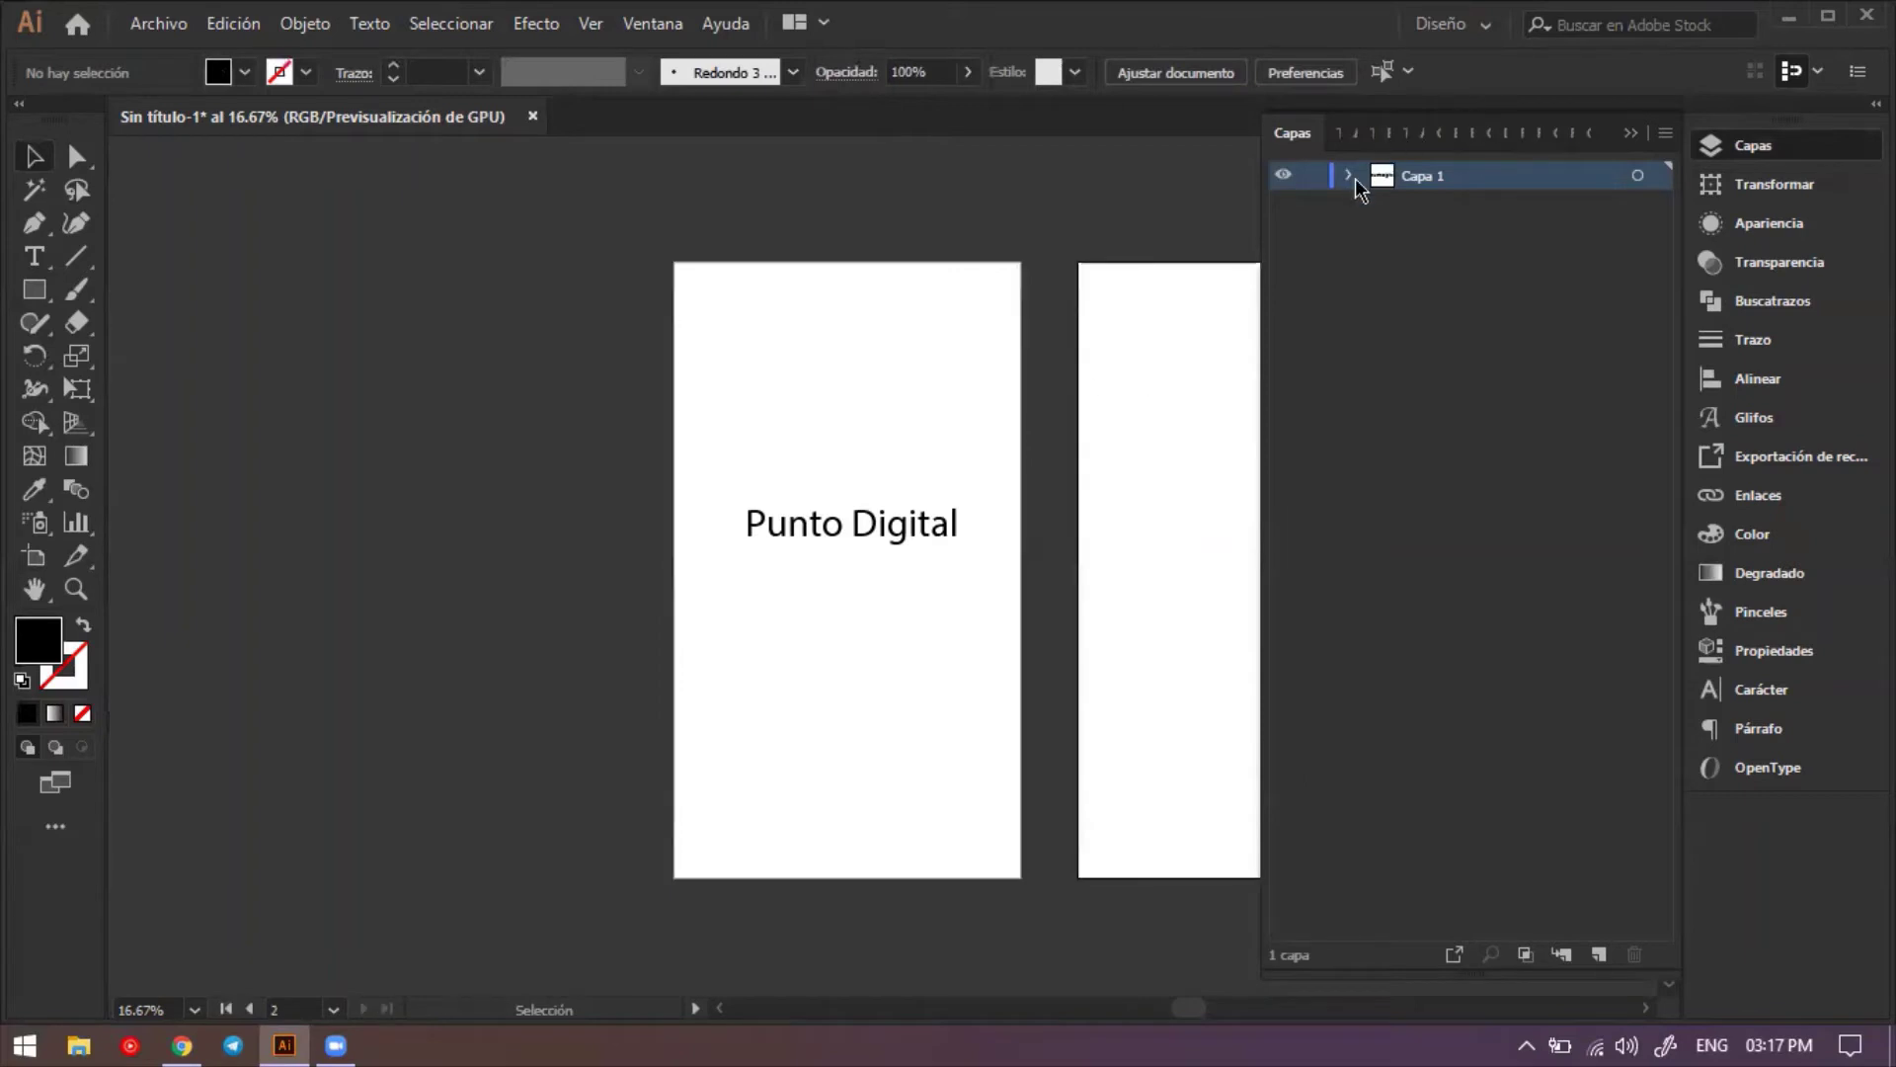
{"action": "left_click", "coordinate": [1349, 176]}
{"action": "left_click", "coordinate": [1349, 176]}
{"action": "left_click", "coordinate": [919, 433]}
{"action": "left_click", "coordinate": [1624, 133]}
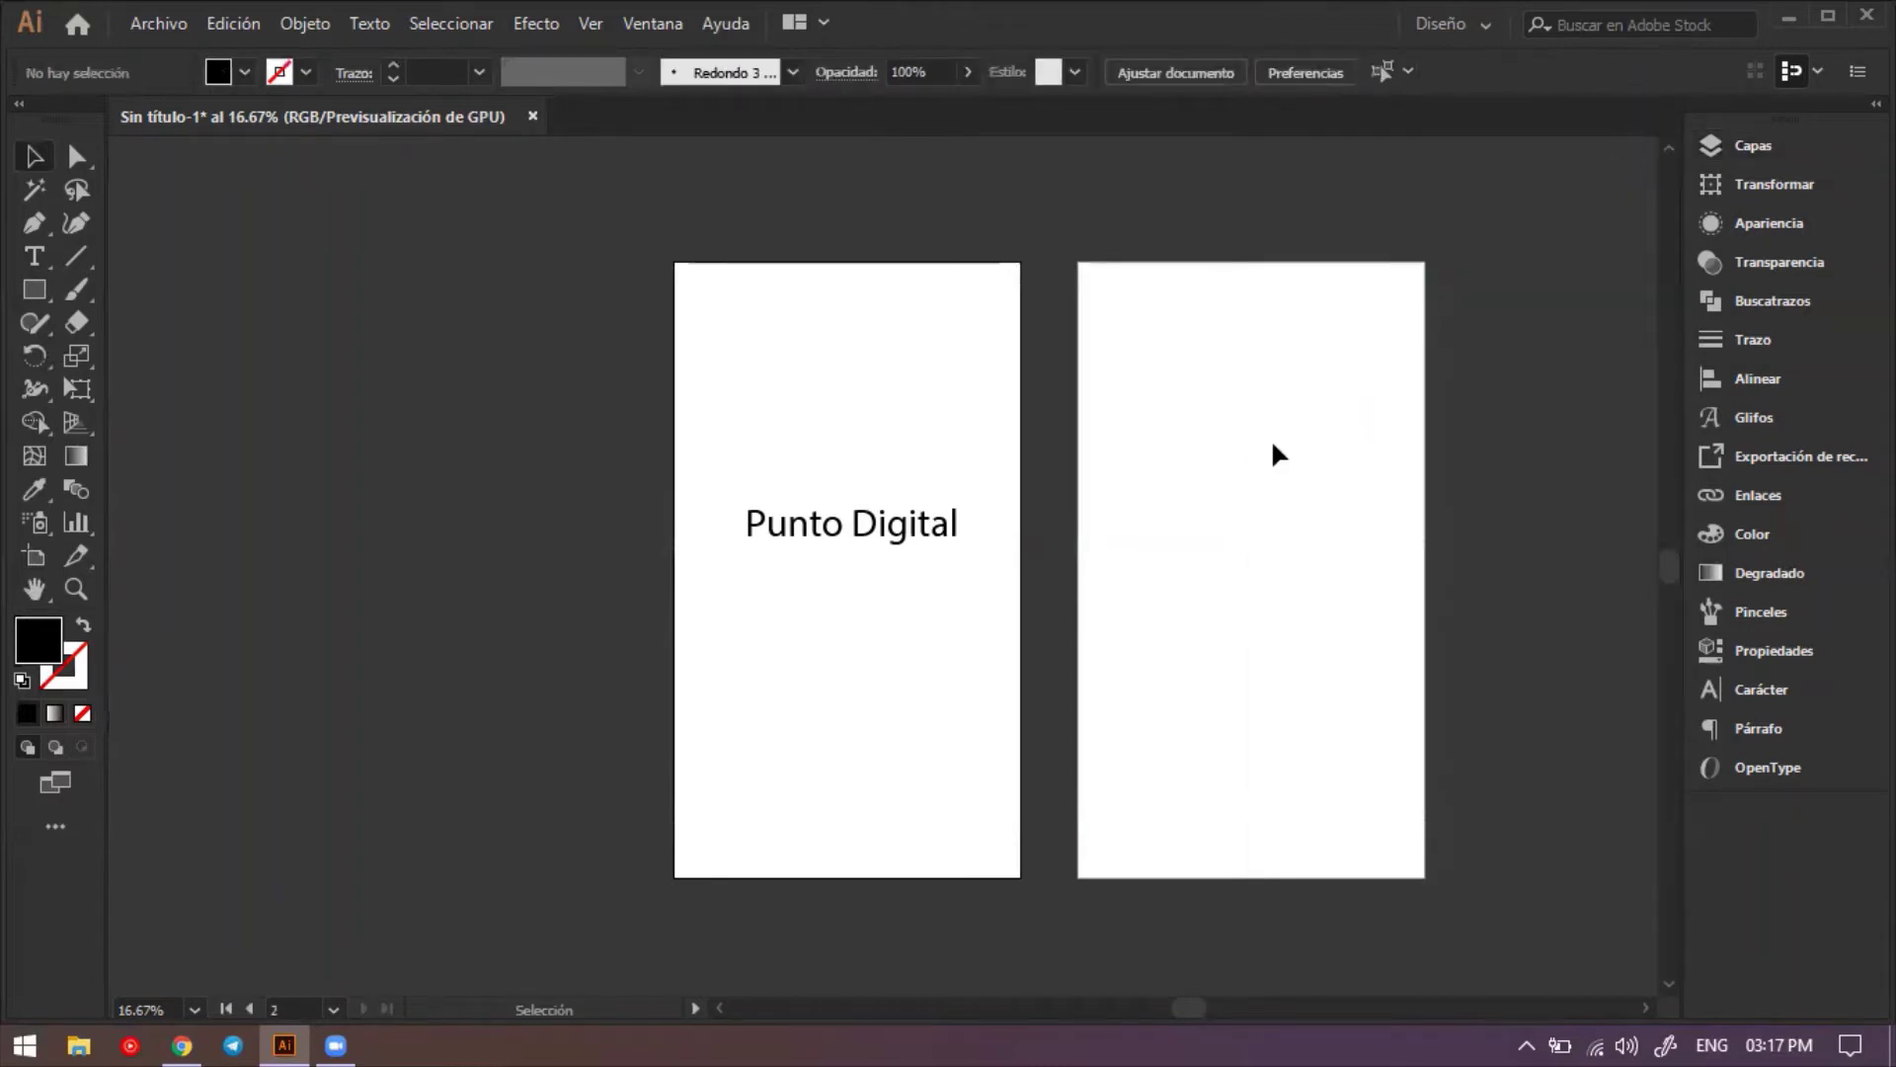
{"action": "key", "text": "t"}
{"action": "left_click_drag", "start_coordinate": [1189, 546], "coordinate": [1302, 573]}
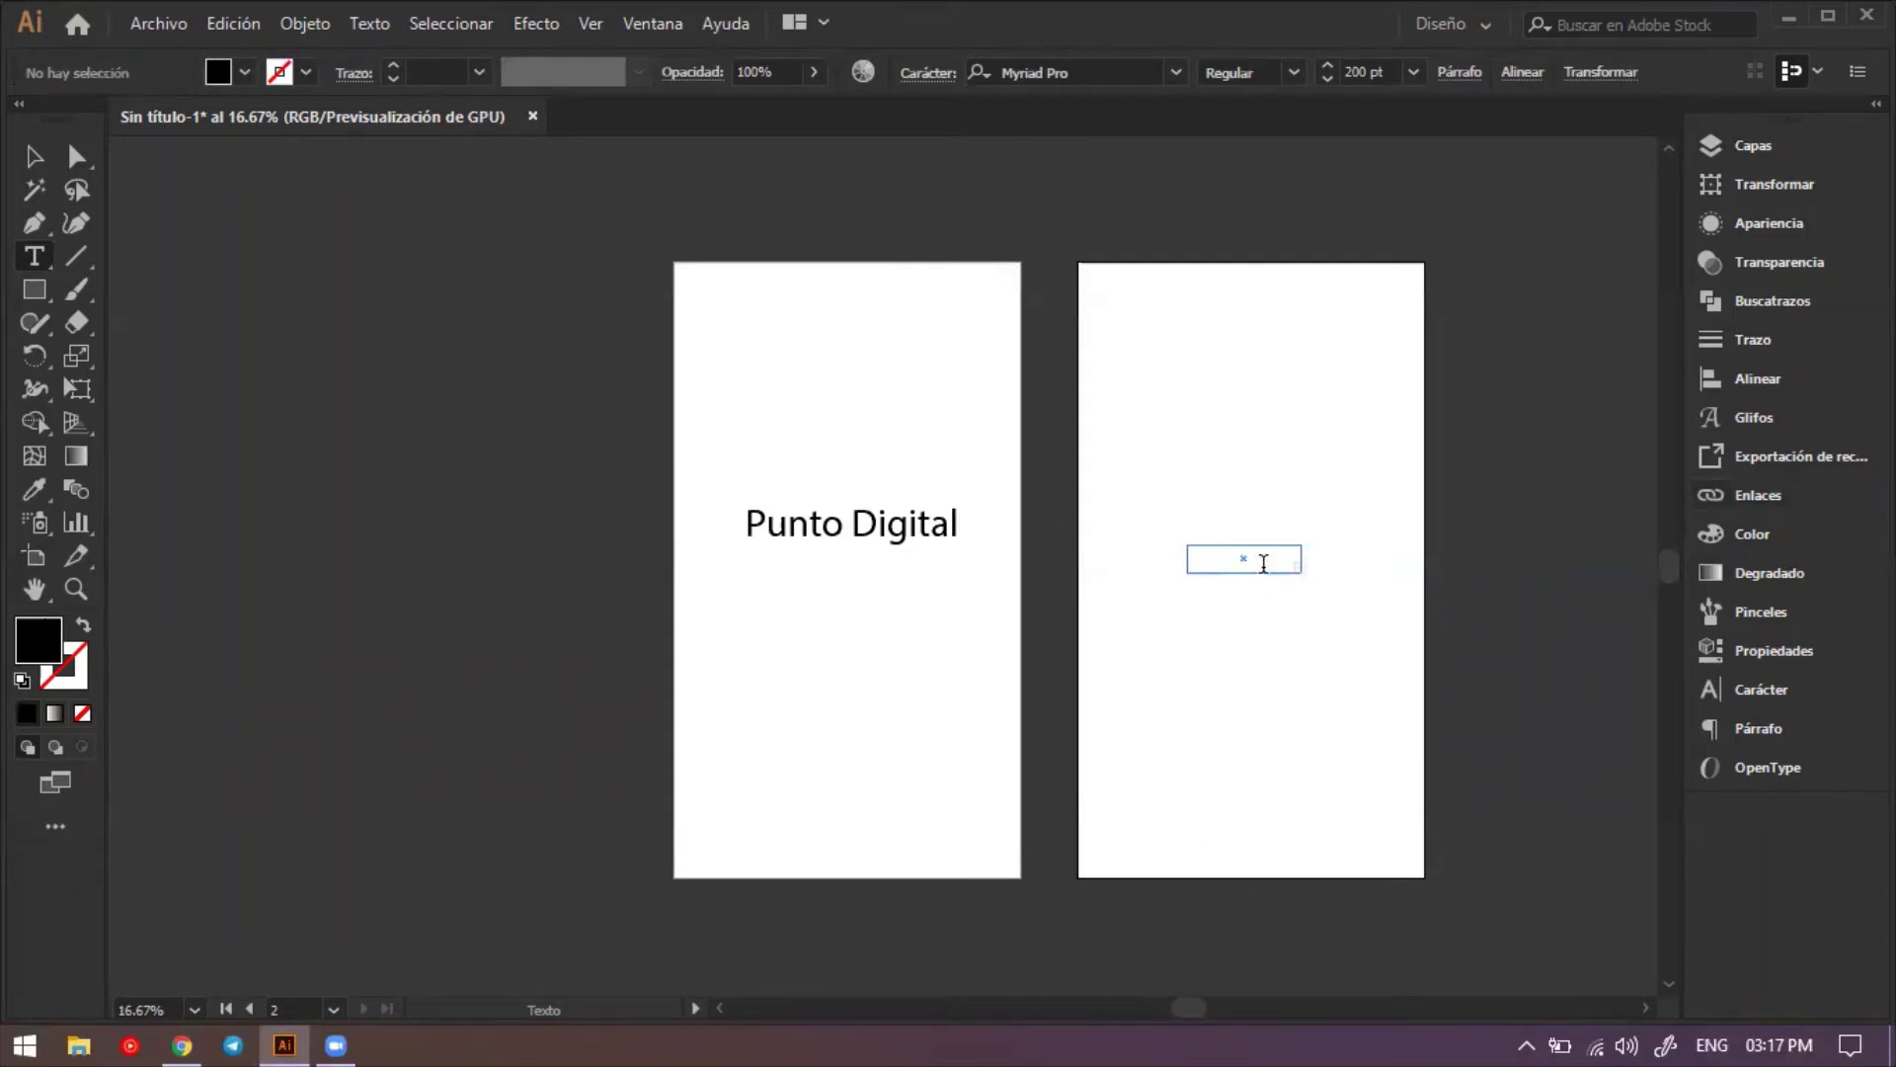
{"action": "key", "text": "Escape"}
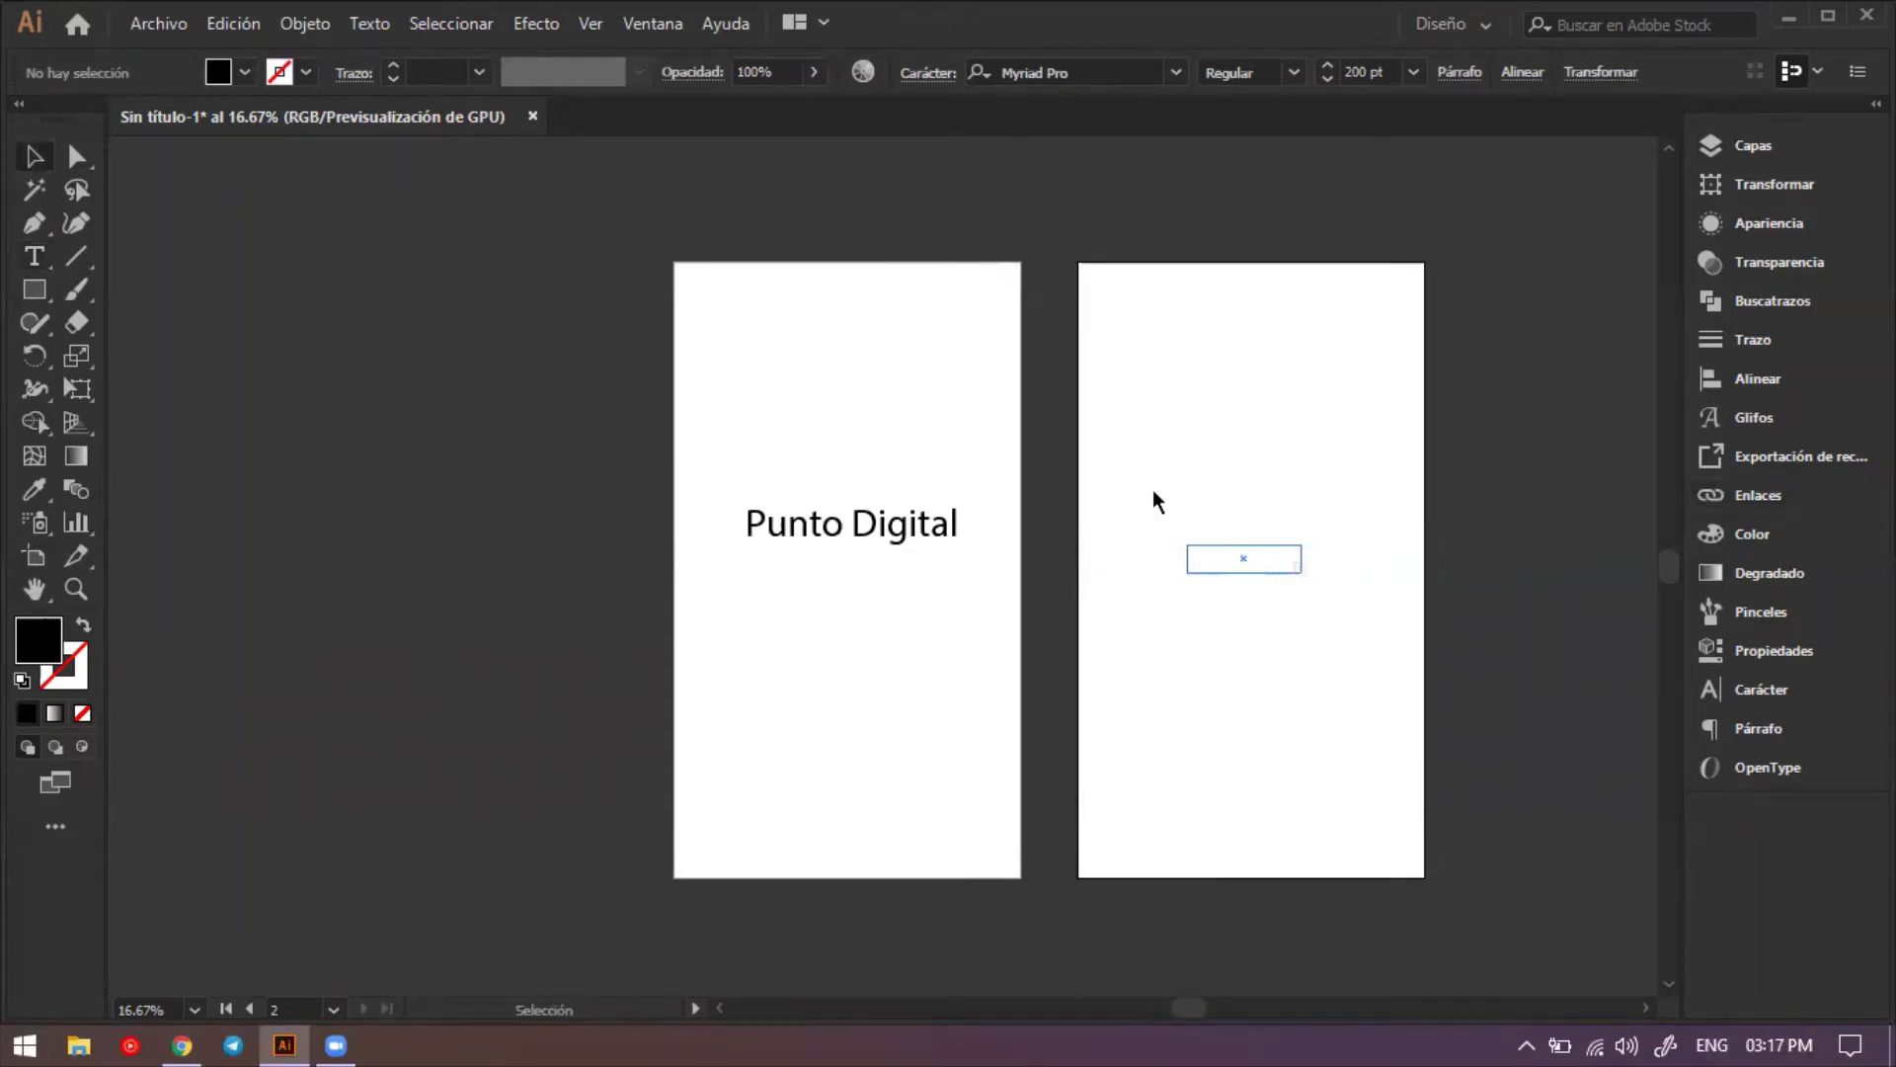
{"action": "key", "text": "ctrl+plus"}
{"action": "key", "text": "ctrl+plus"}
{"action": "key", "text": "ctrl+plus"}
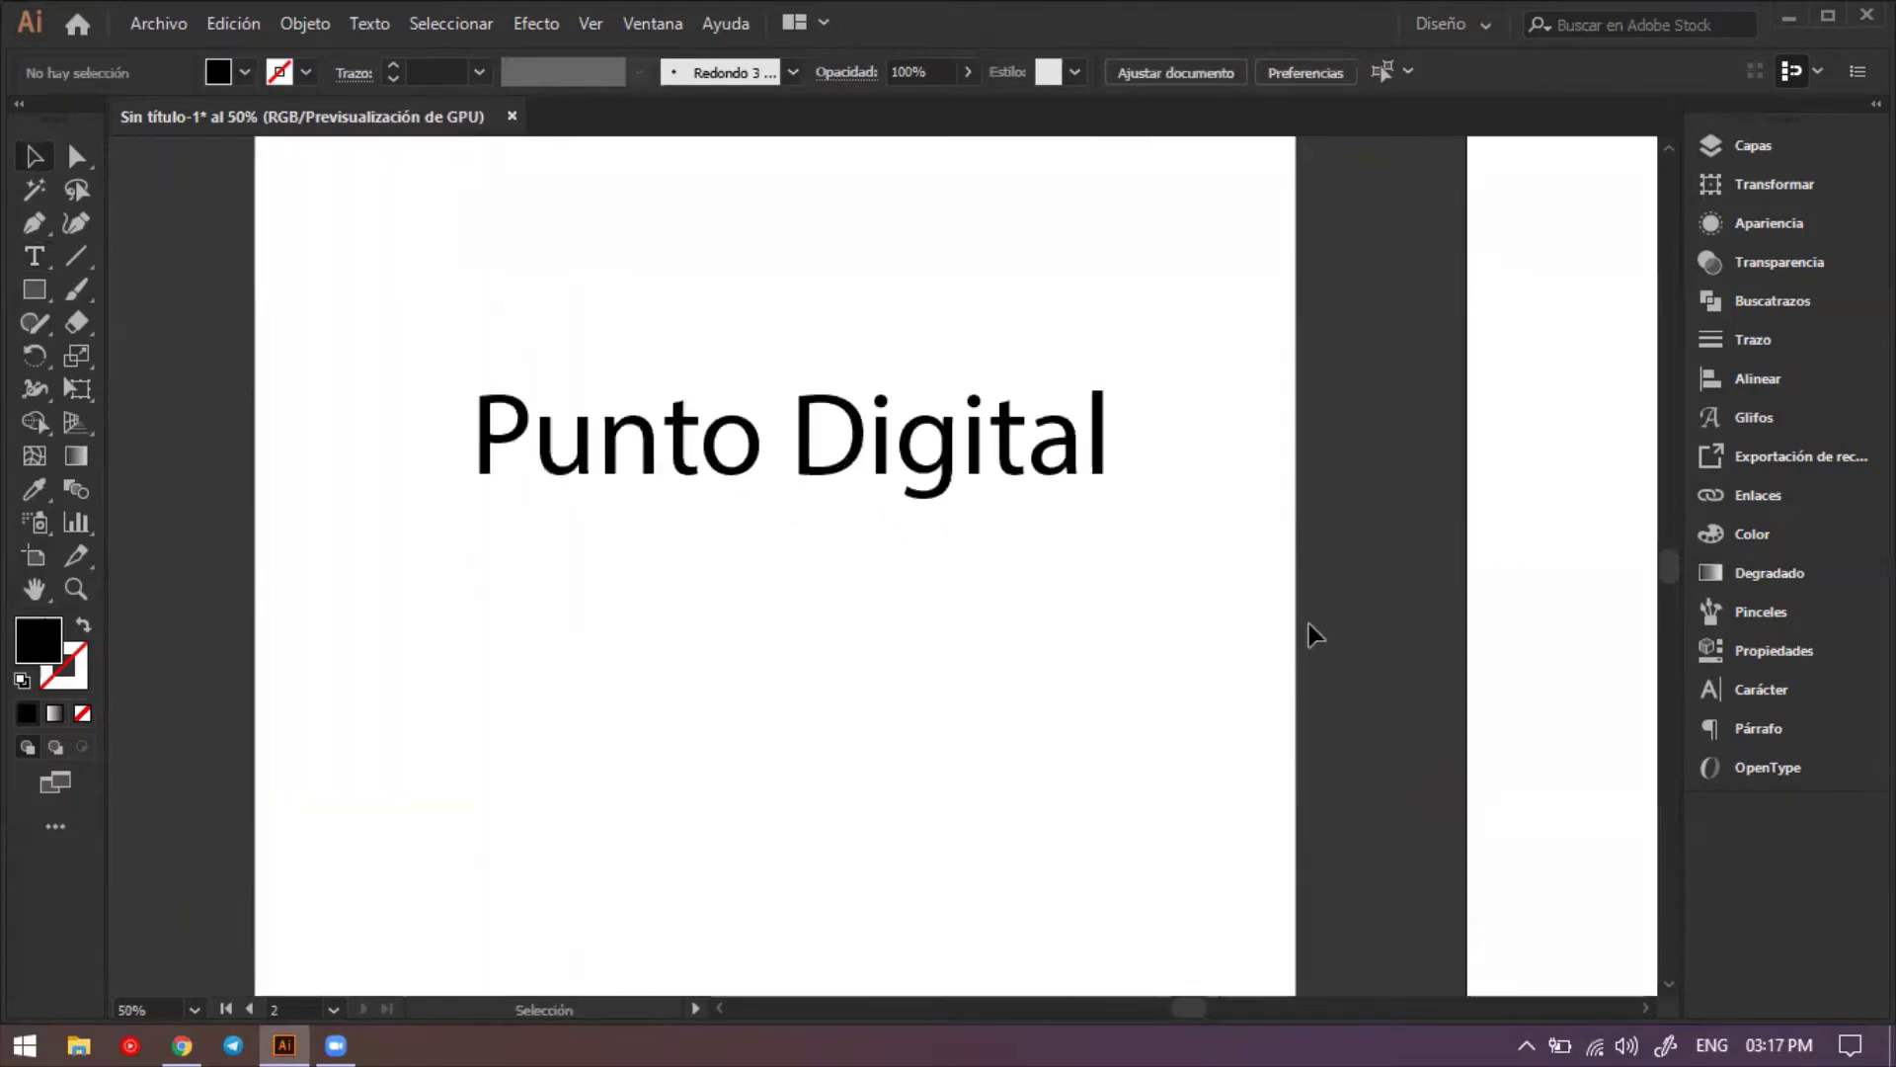
{"action": "scroll", "coordinate": [317, 529], "scroll_direction": "left", "scroll_amount": 3}
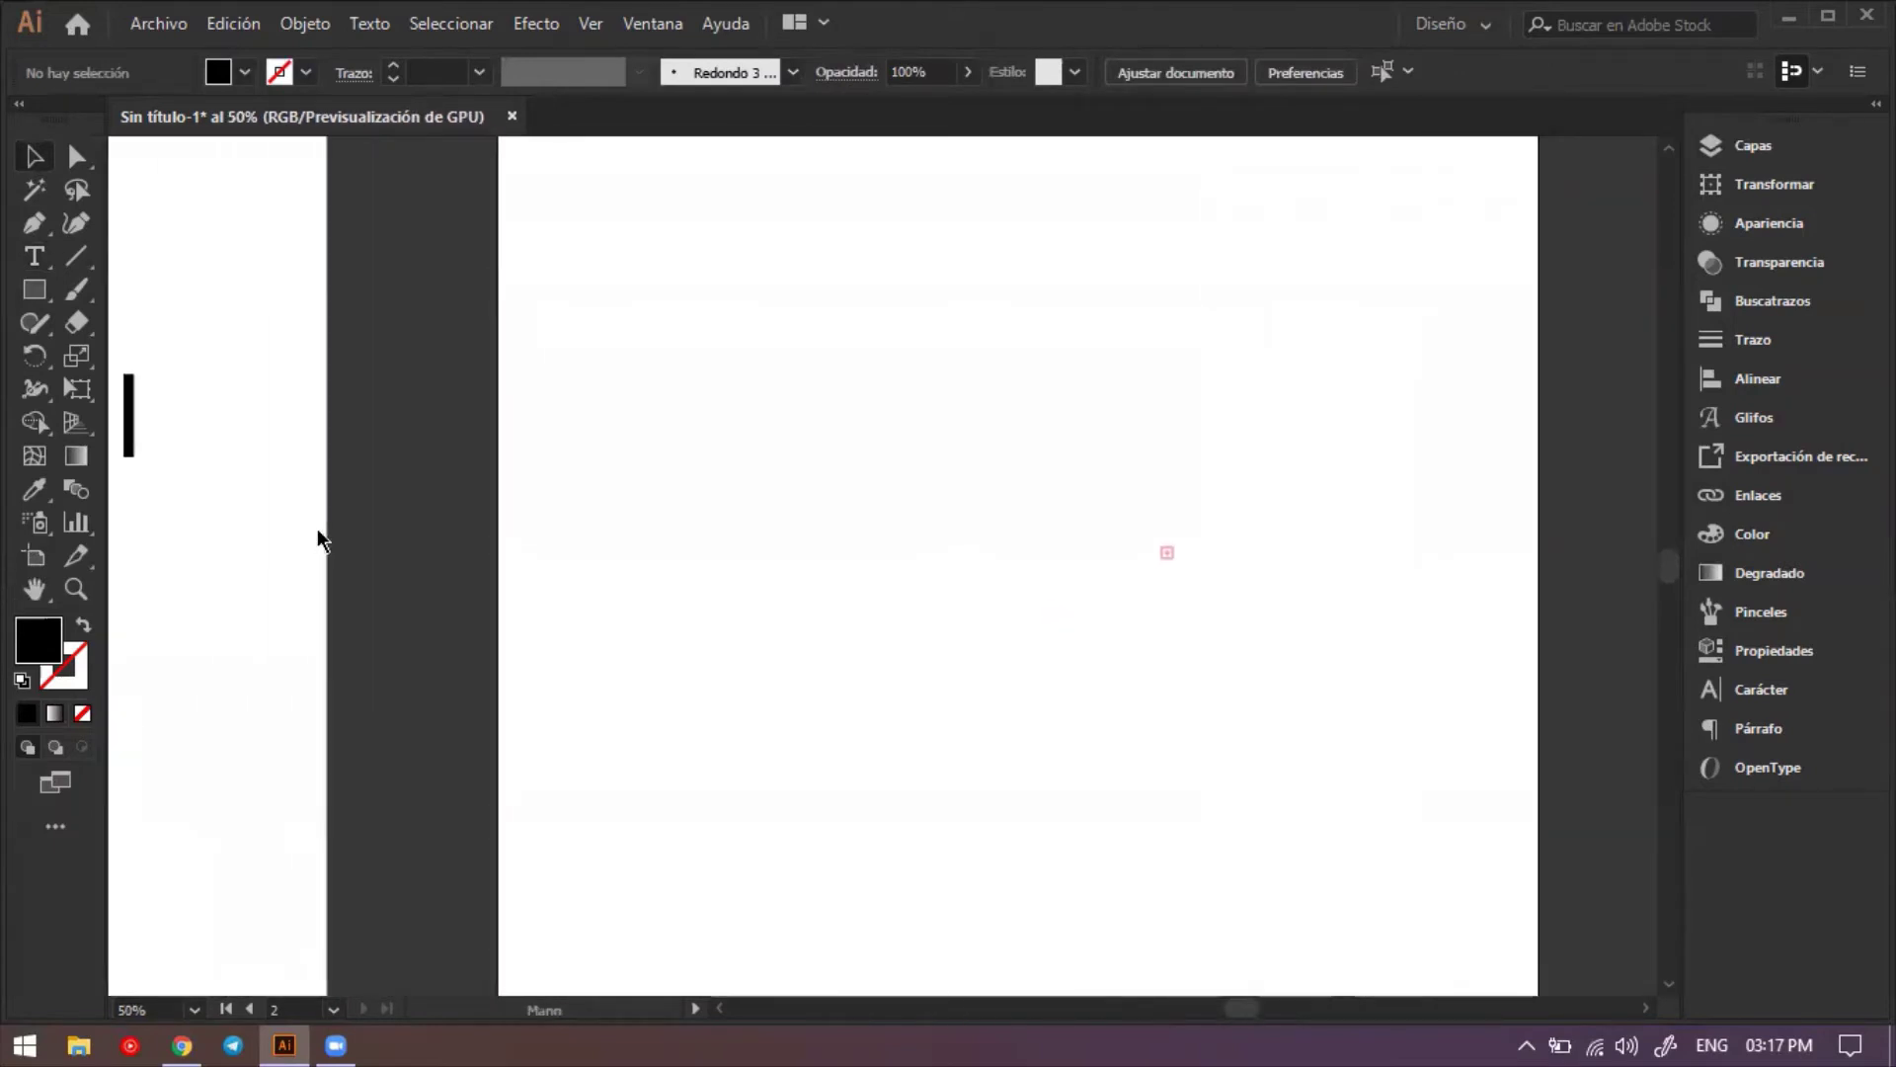
{"action": "left_click", "coordinate": [1165, 556]}
{"action": "key", "text": "Delete"}
Add the text "Bienvenidos" at 200 pt on the second artboard.
{"action": "key", "text": "t"}
{"action": "left_click", "coordinate": [963, 486]}
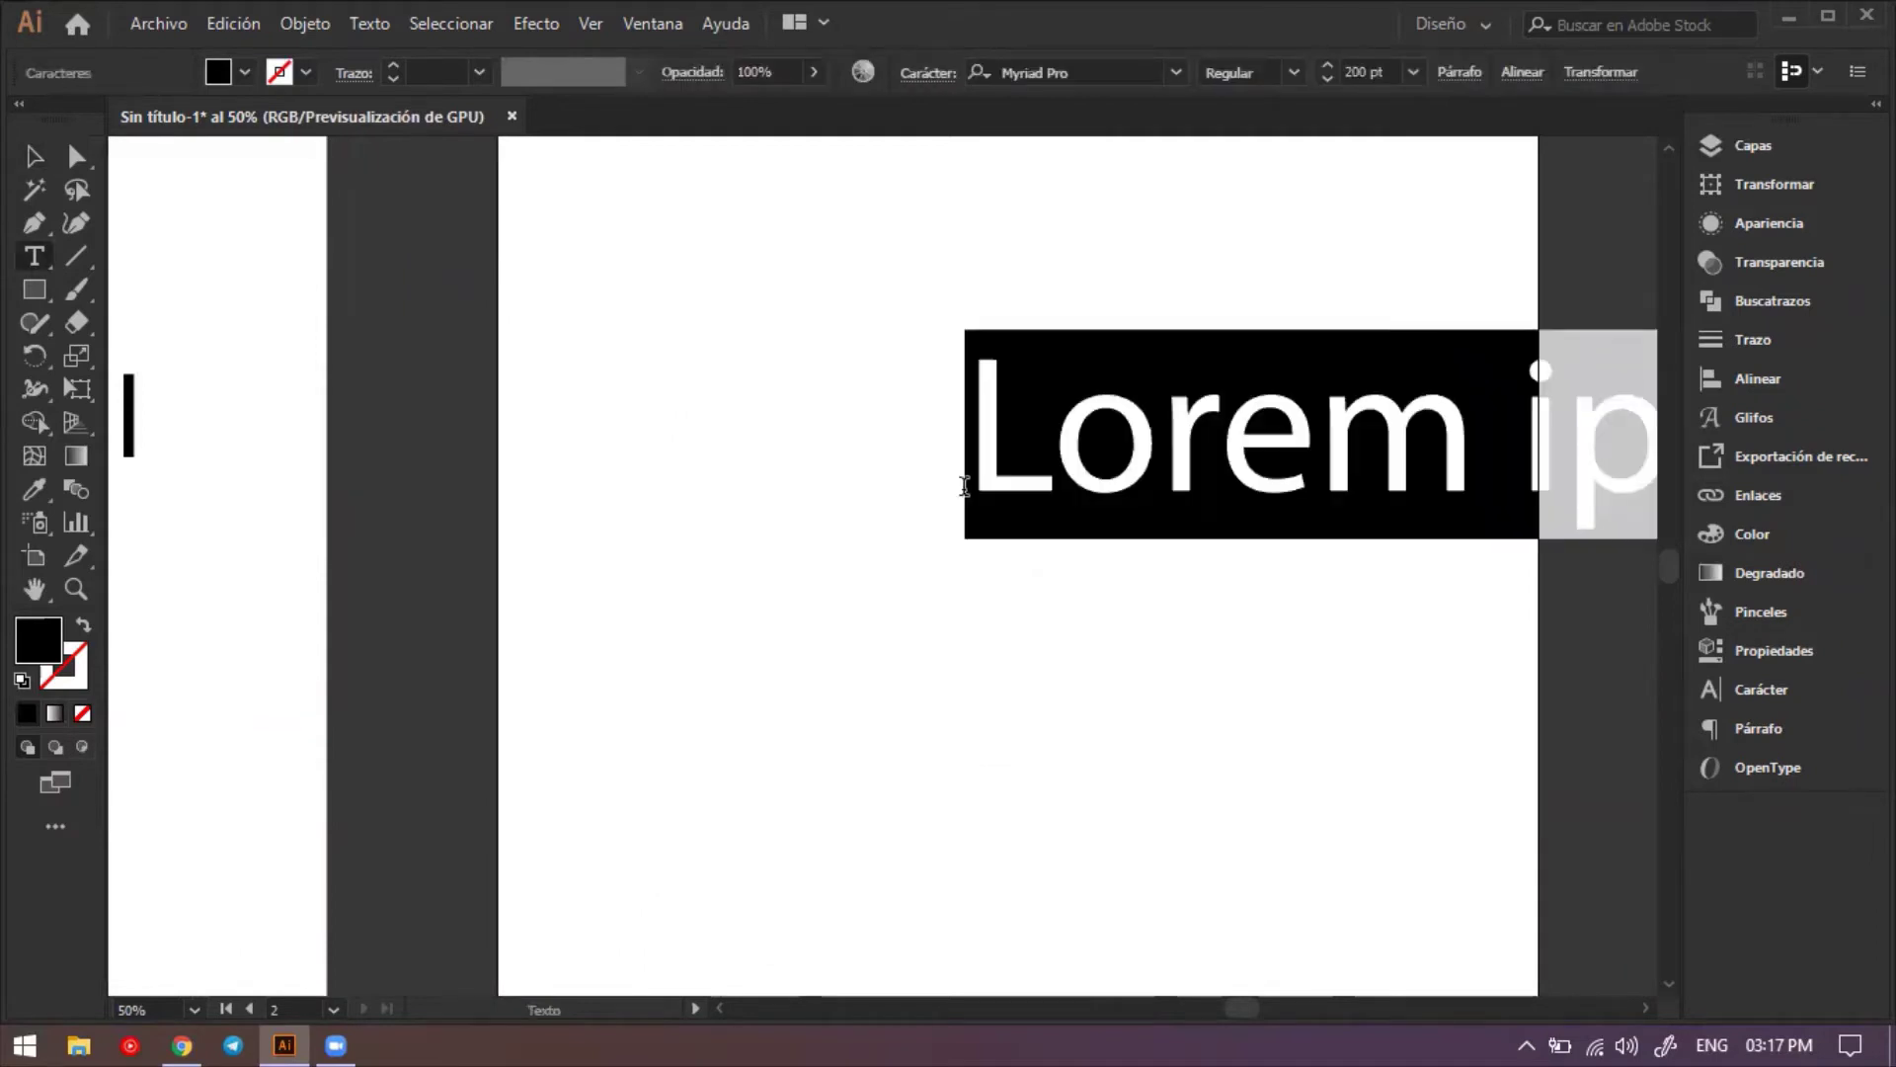
{"action": "type", "text": "P"}
{"action": "key", "text": "BackSpace"}
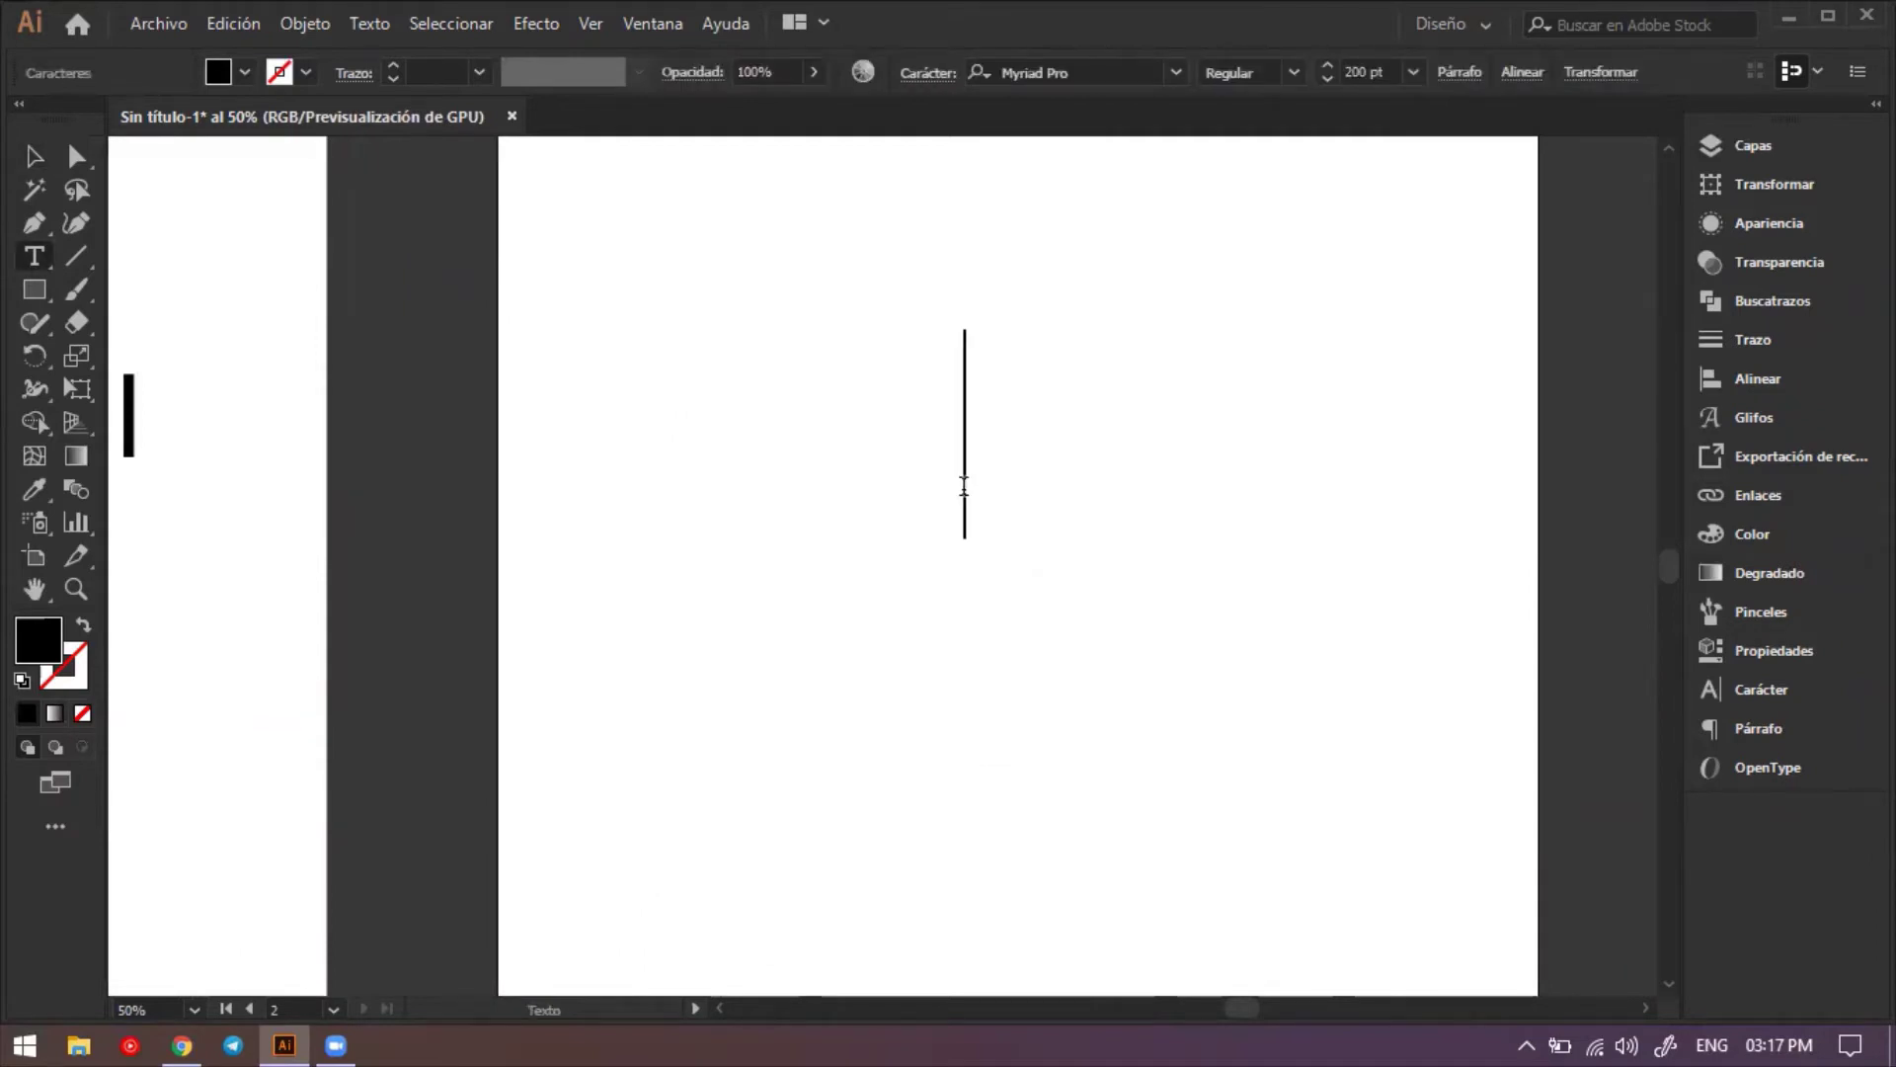
{"action": "type", "text": "Bienvenido"}
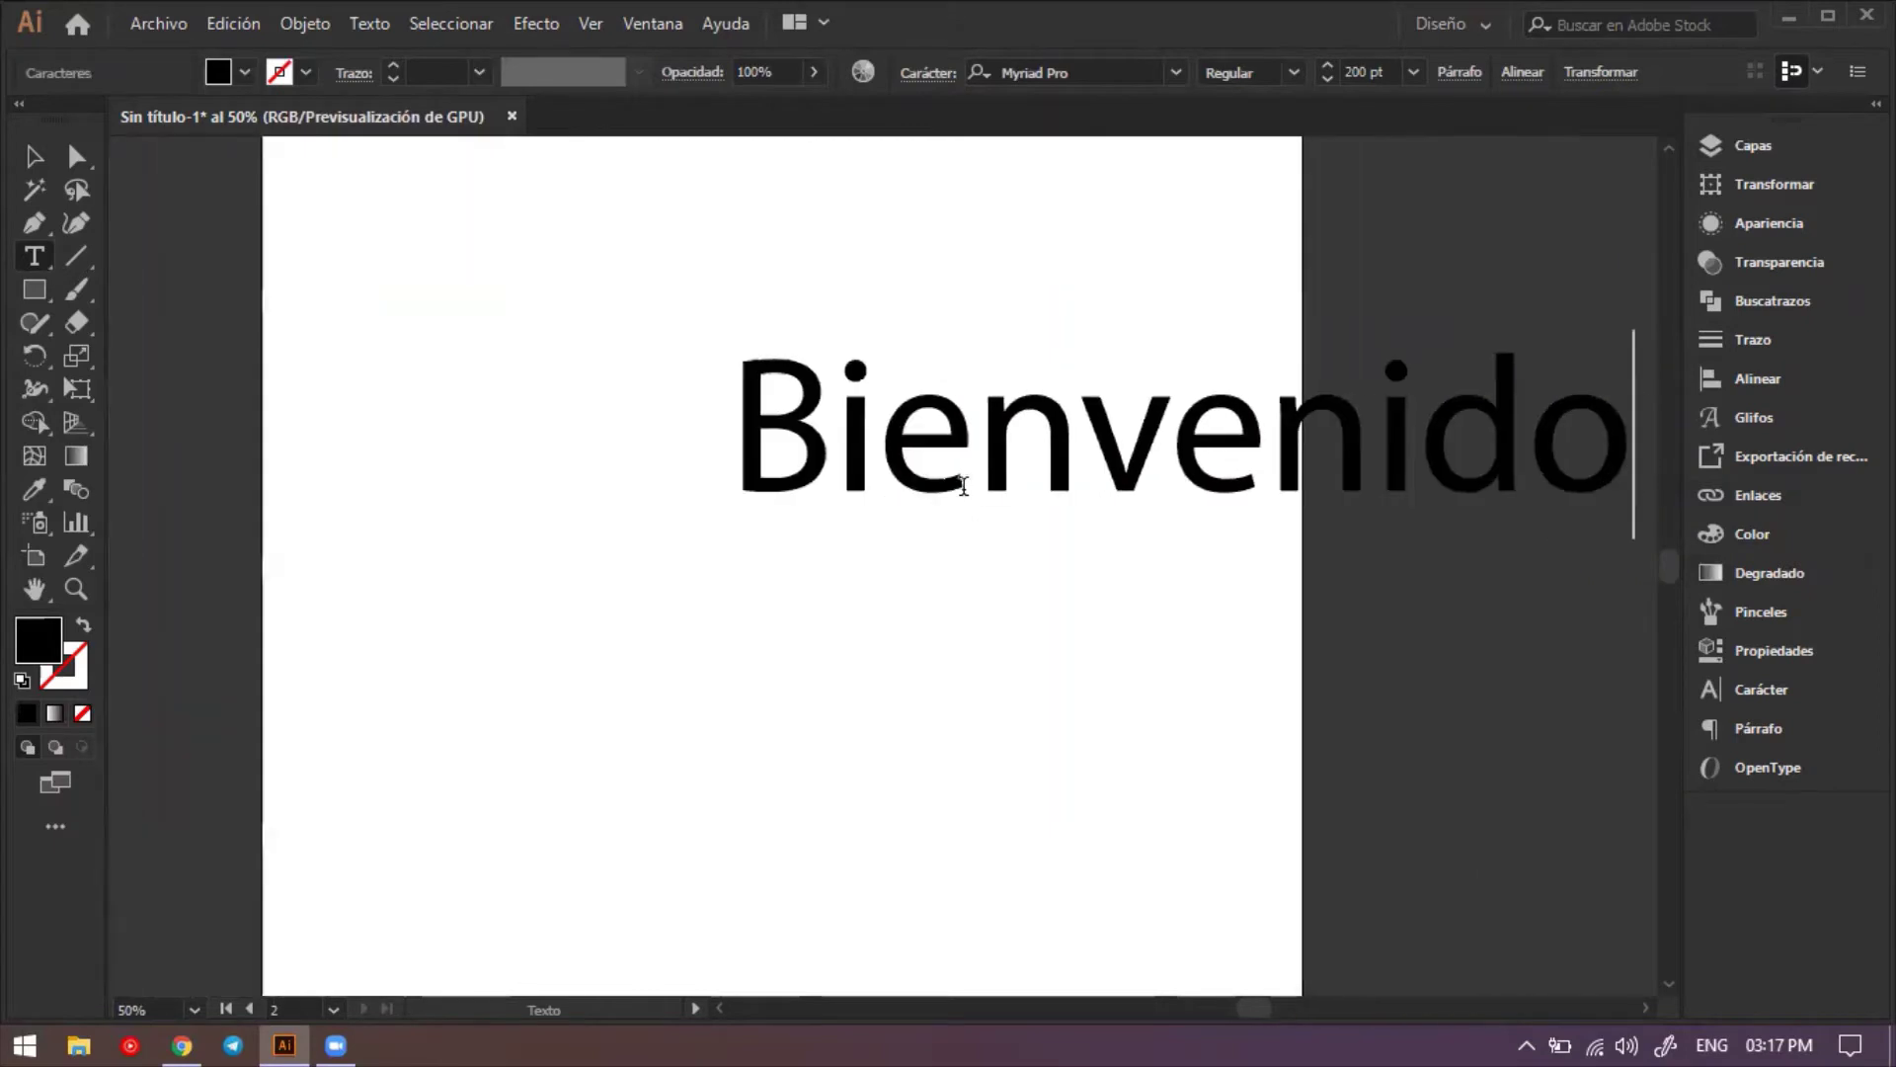
{"action": "type", "text": "s"}
Move the "Bienvenidos" text onto the second artboard, scale it down to fit within the artboard's width and deselect it.
{"action": "left_click", "coordinate": [33, 157]}
{"action": "left_click", "coordinate": [1000, 508]}
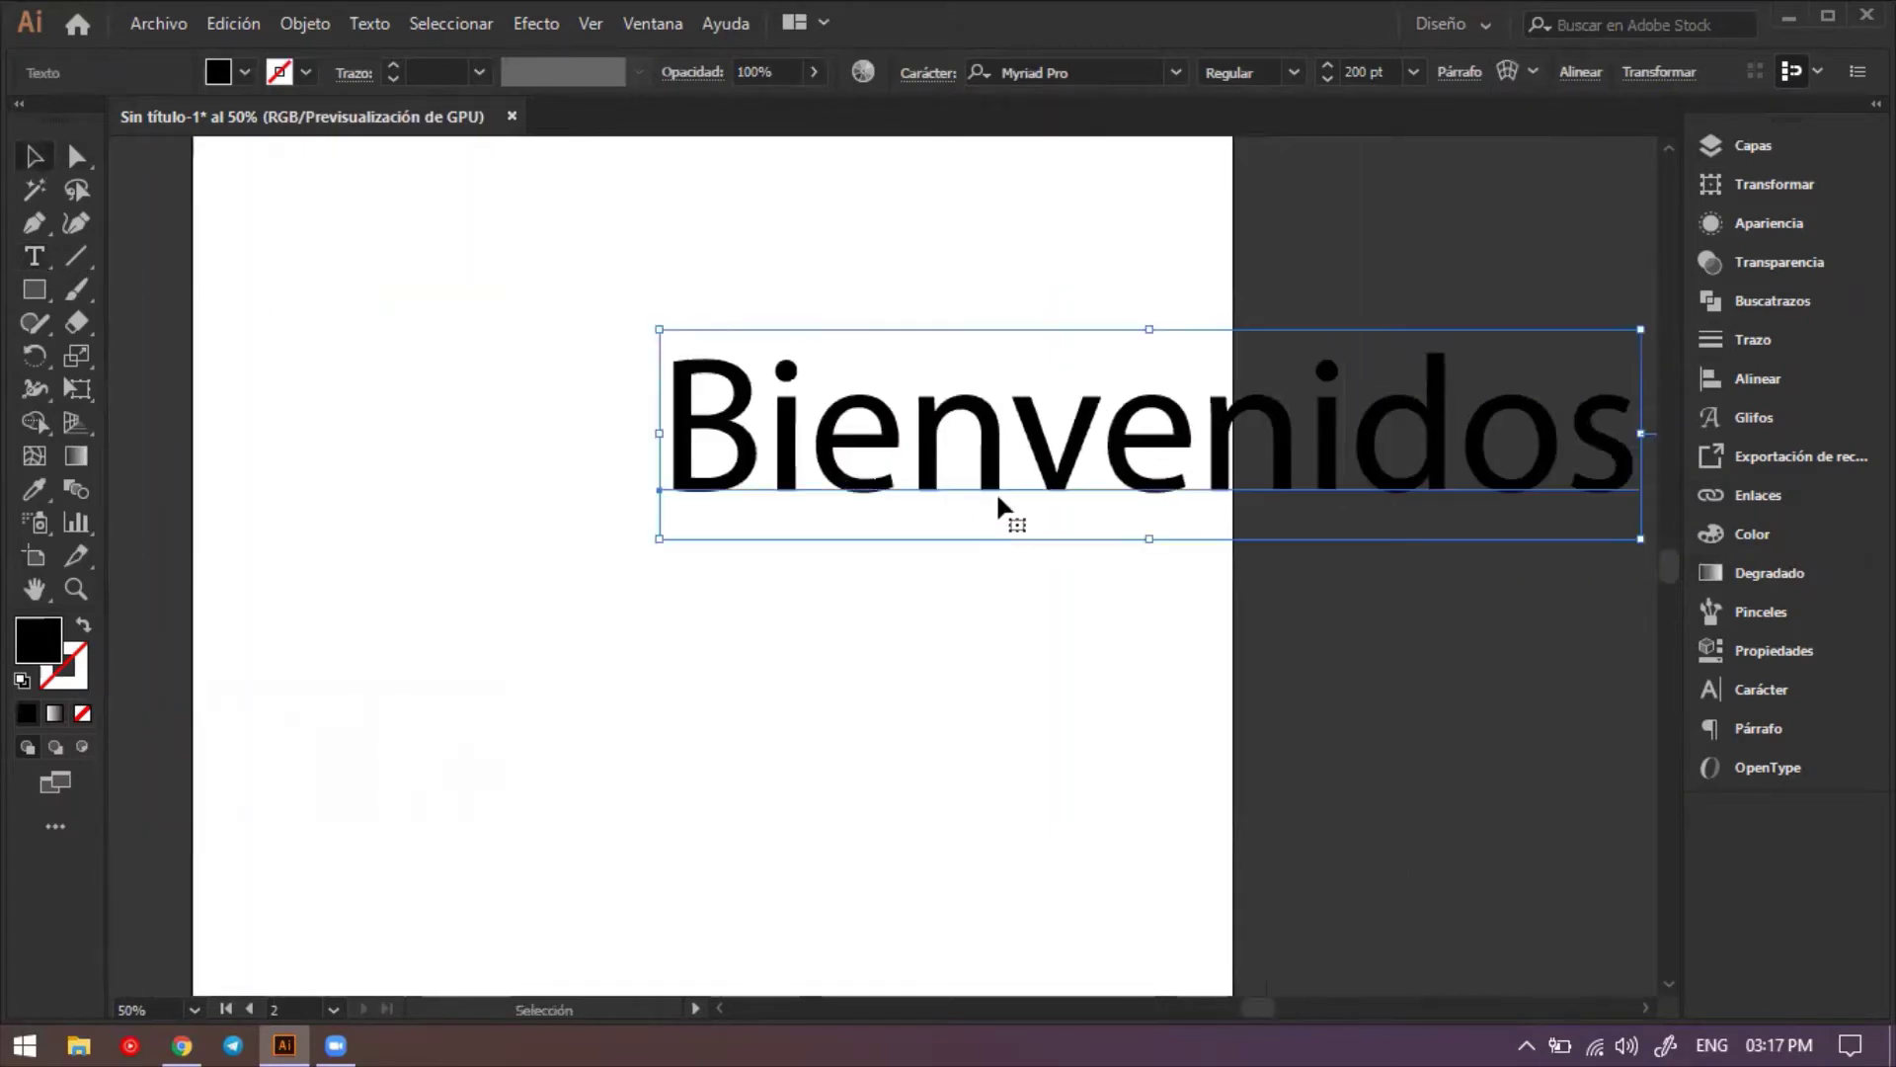
{"action": "left_click_drag", "start_coordinate": [999, 507], "coordinate": [614, 496]}
{"action": "key", "text": "ctrl+minus"}
{"action": "key", "text": "ctrl+minus"}
{"action": "key", "text": "ctrl+minus"}
{"action": "key", "text": "ctrl+minus"}
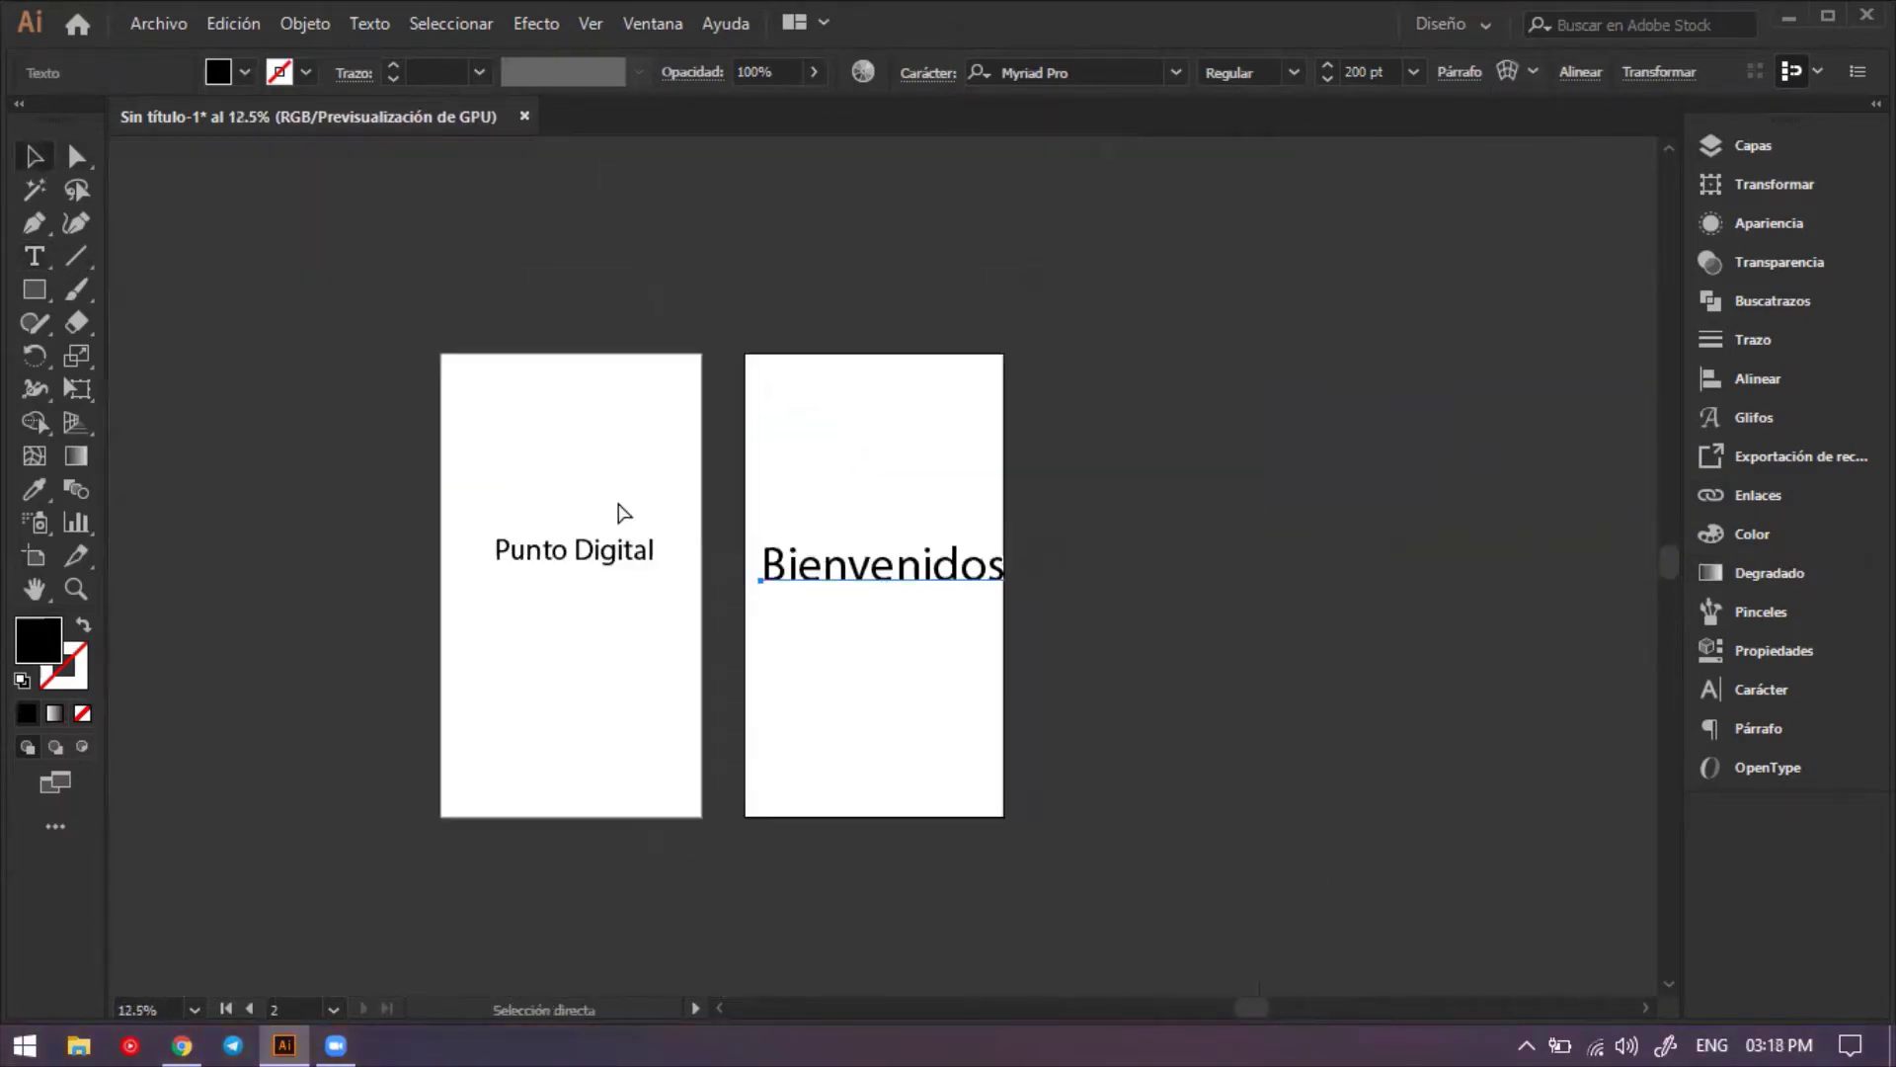
{"action": "left_click_drag", "start_coordinate": [758, 541], "coordinate": [794, 542]}
{"action": "key", "text": "ctrl+shift+a"}
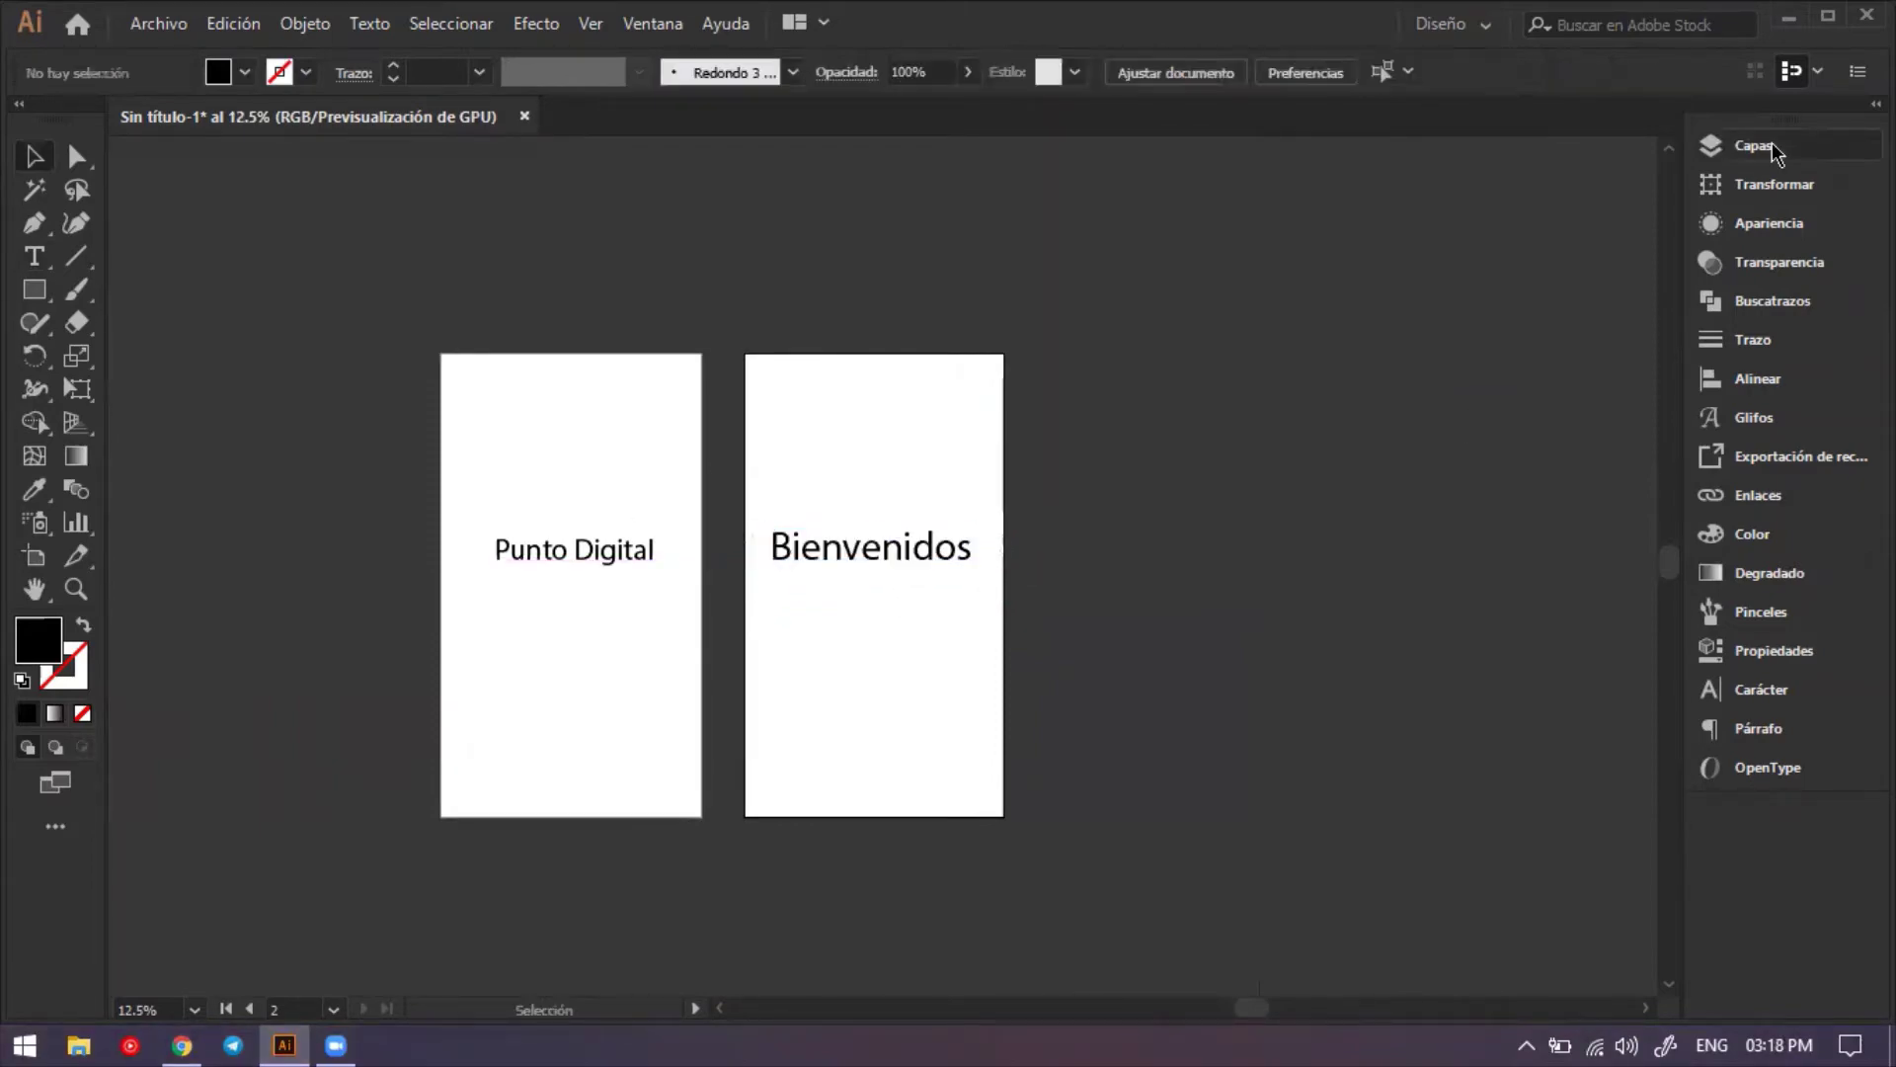
Expand Capa 1 in the layer list to examine the text objects of both artboards.
{"action": "left_click", "coordinate": [1754, 146]}
{"action": "left_click", "coordinate": [1343, 176]}
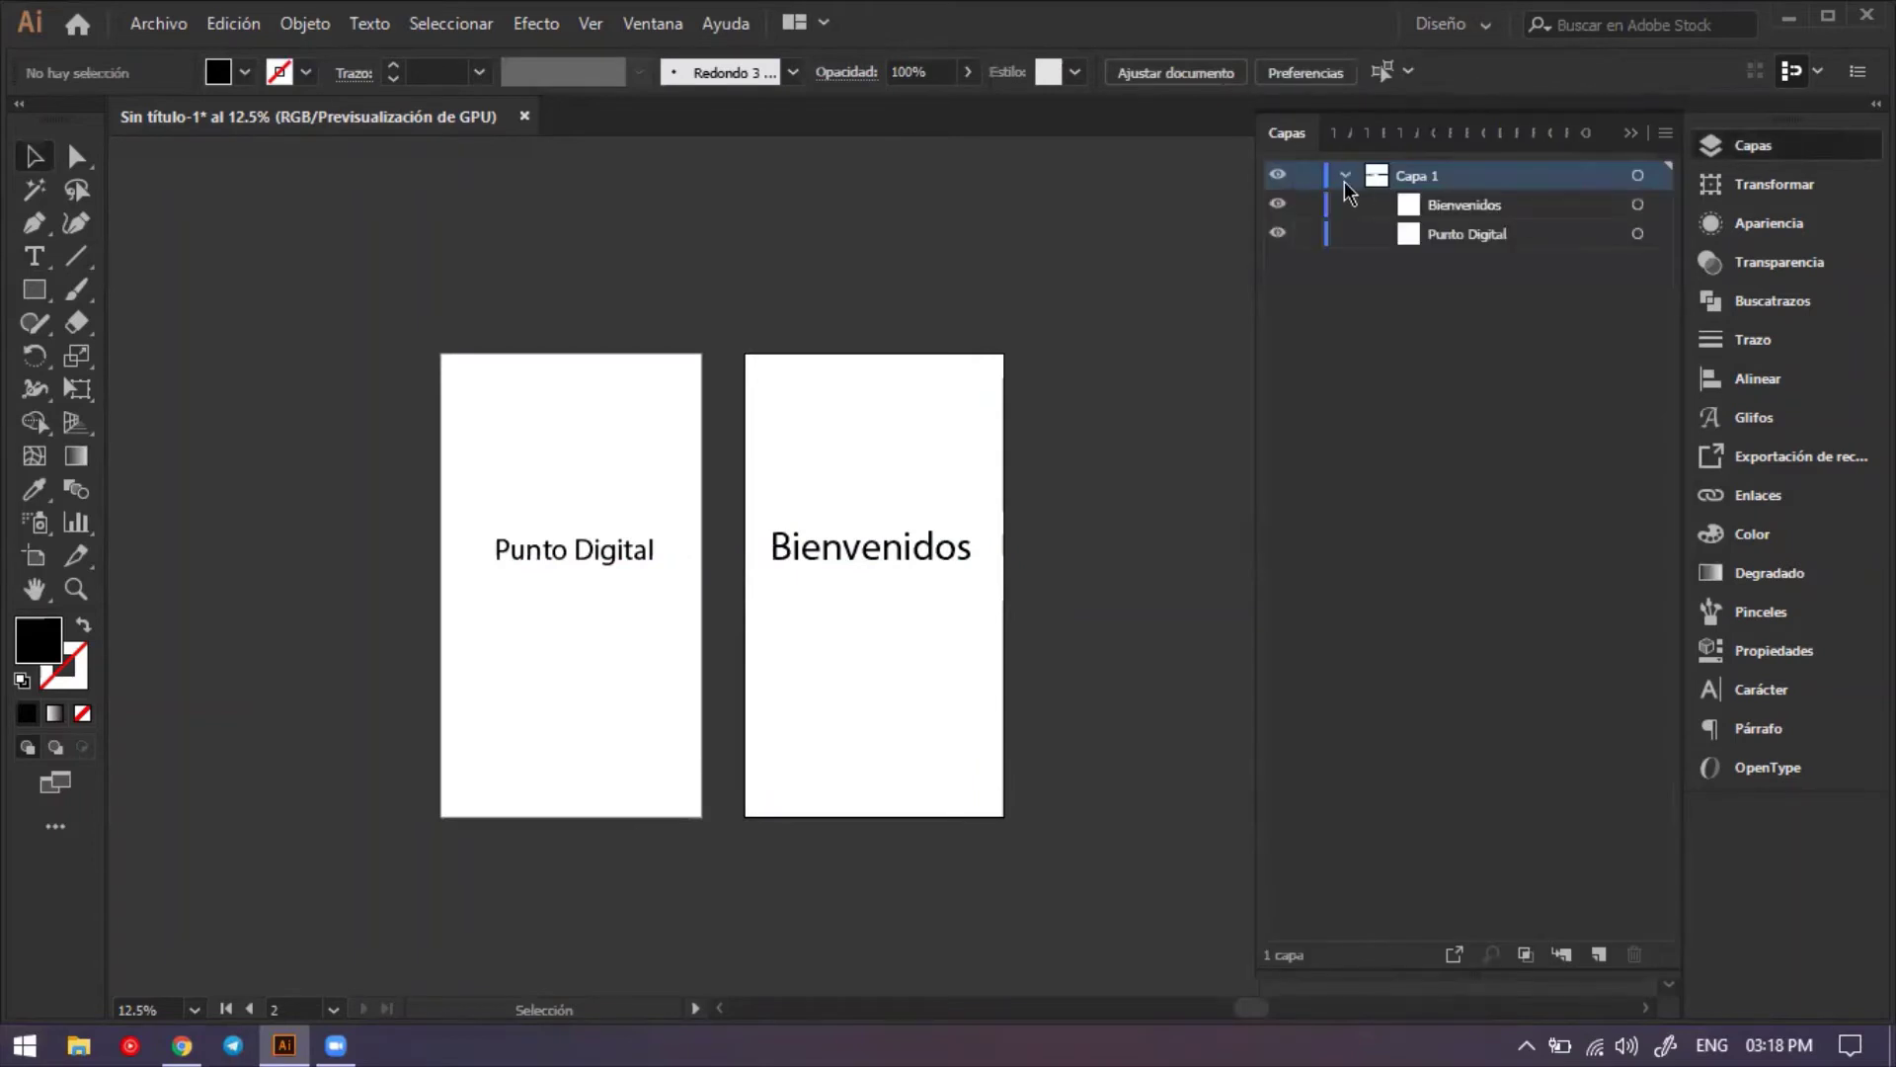
Examine how the Bienvenidos and Punto Digital entries in Capa 1 correspond to the texts on the two artboards.
{"action": "left_click", "coordinate": [1507, 204]}
{"action": "left_click", "coordinate": [1489, 230]}
{"action": "left_click", "coordinate": [1505, 206]}
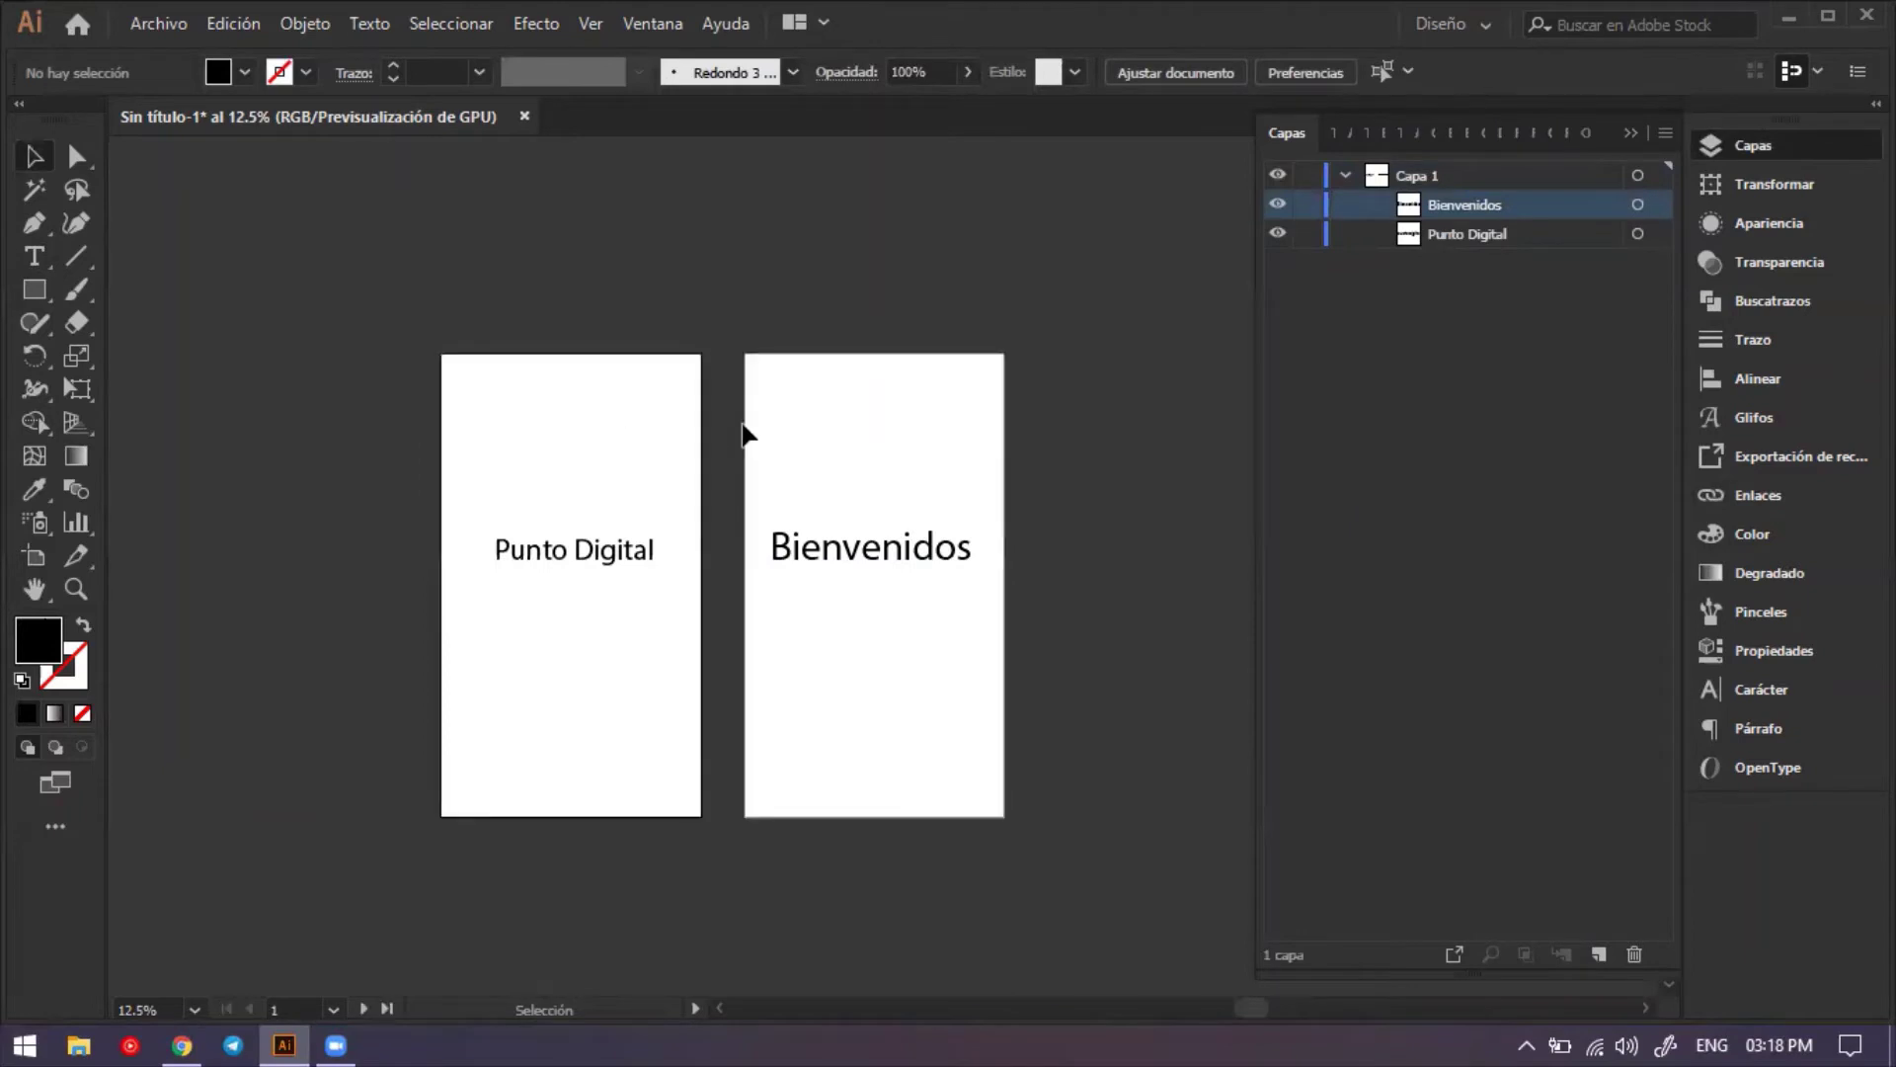
{"action": "left_click", "coordinate": [606, 454]}
{"action": "left_click", "coordinate": [642, 555]}
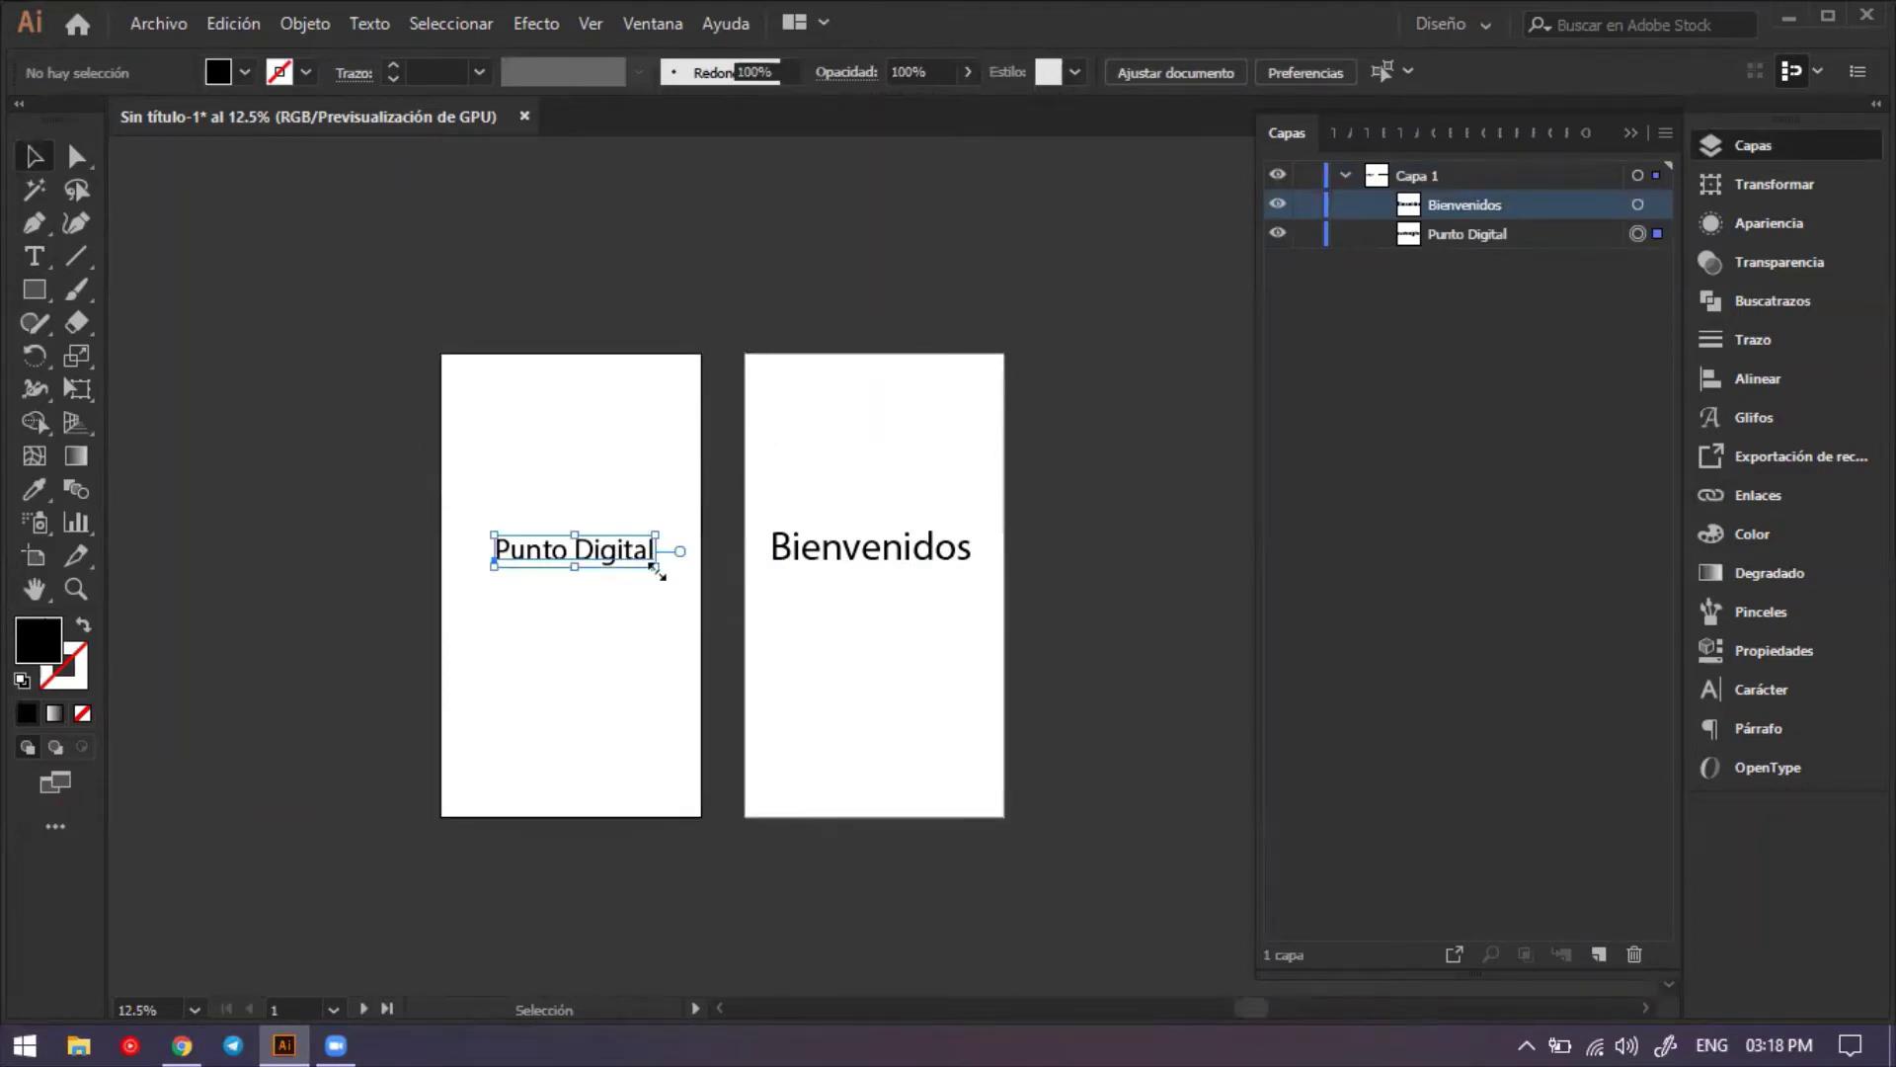
{"action": "left_click", "coordinate": [729, 368]}
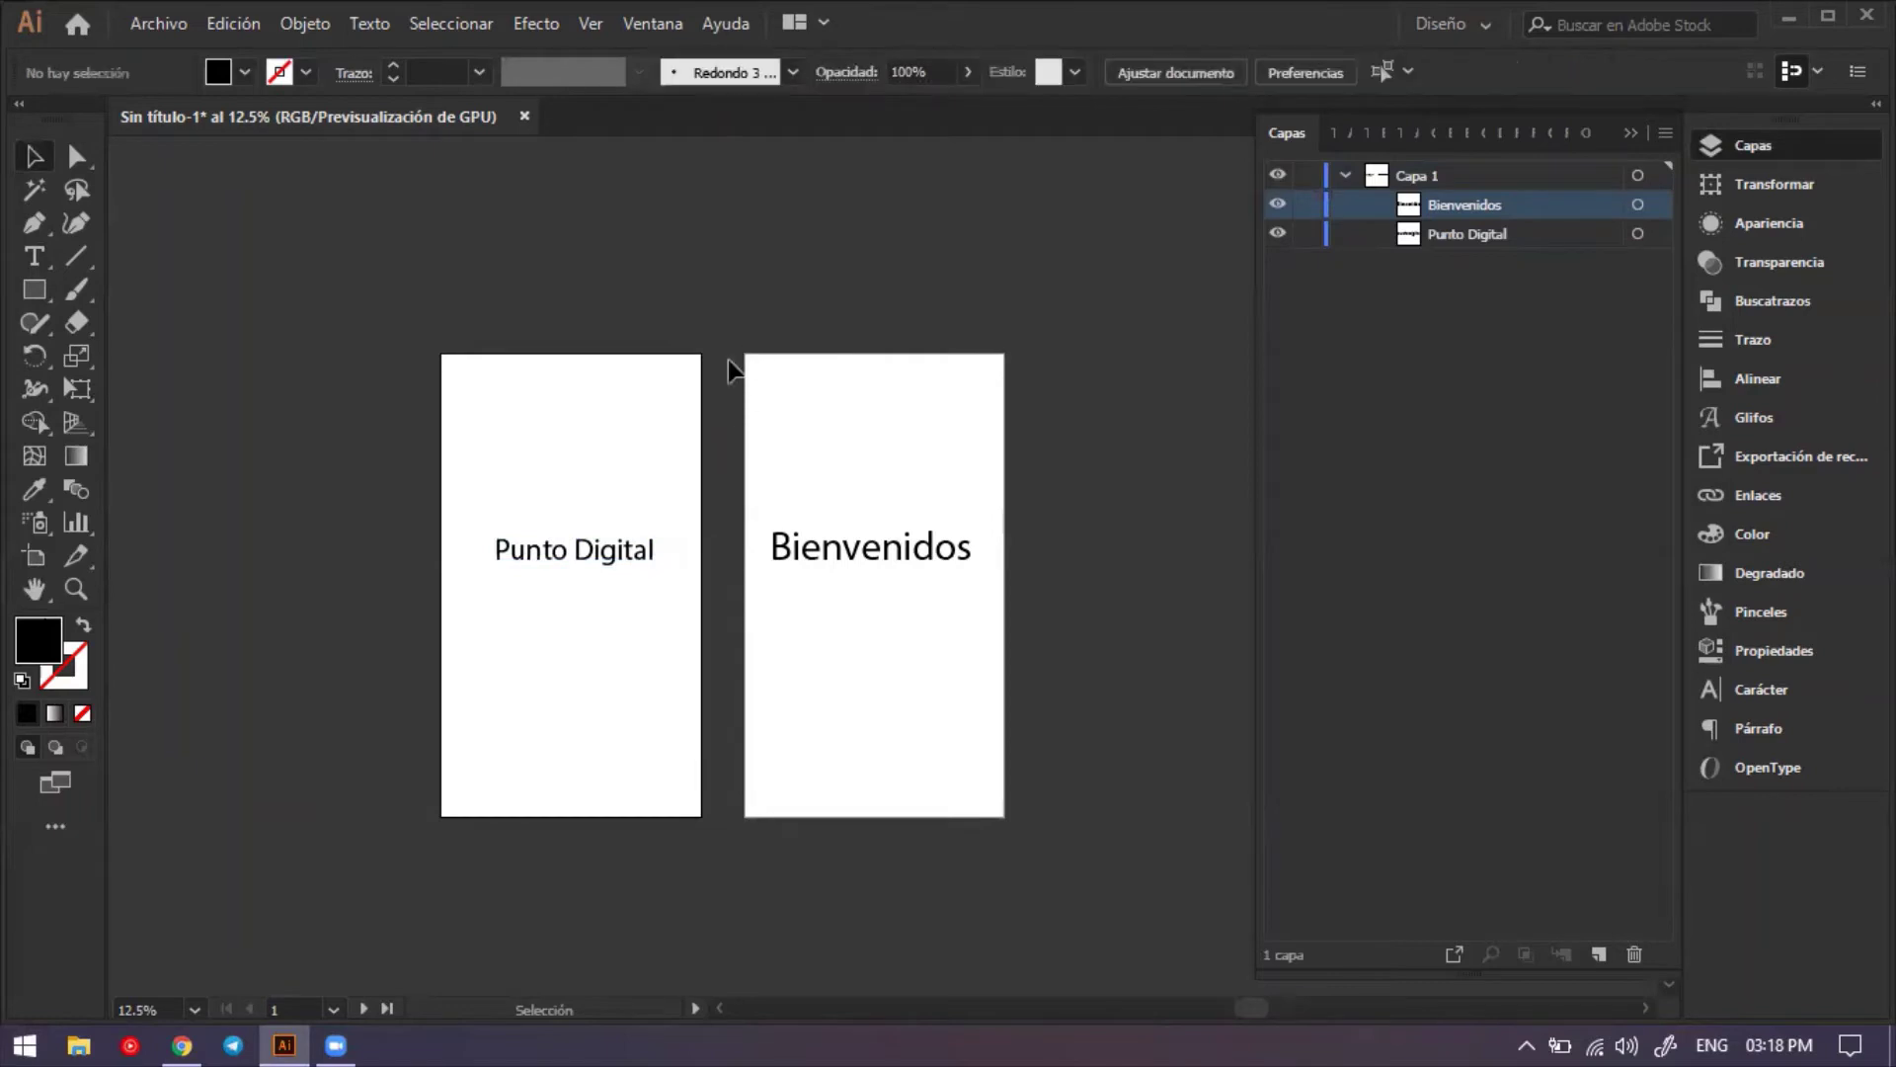
{"action": "left_click", "coordinate": [850, 395]}
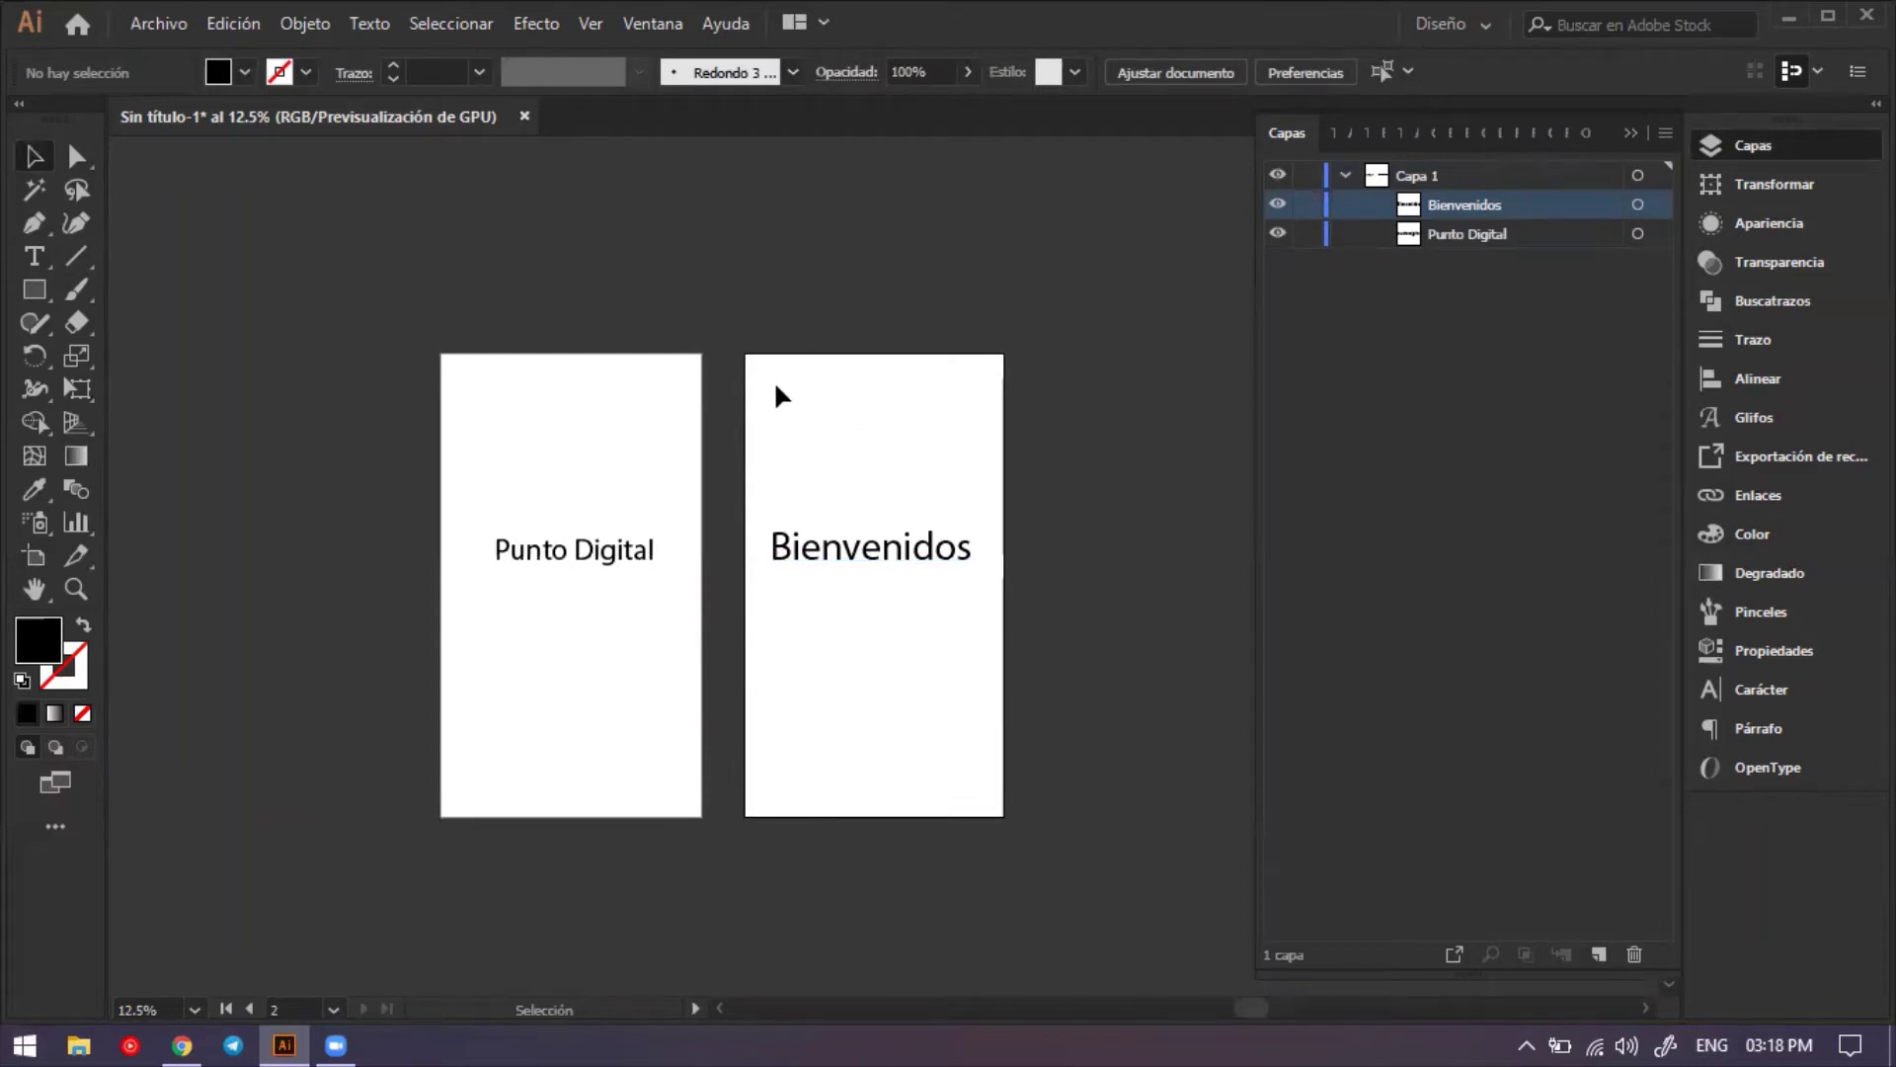
Move the second artboard with its "Bienvenidos" text up against the edge of the first artboard.
{"action": "left_click", "coordinate": [36, 555]}
{"action": "left_click_drag", "start_coordinate": [784, 416], "coordinate": [741, 412]}
{"action": "left_click", "coordinate": [1152, 465]}
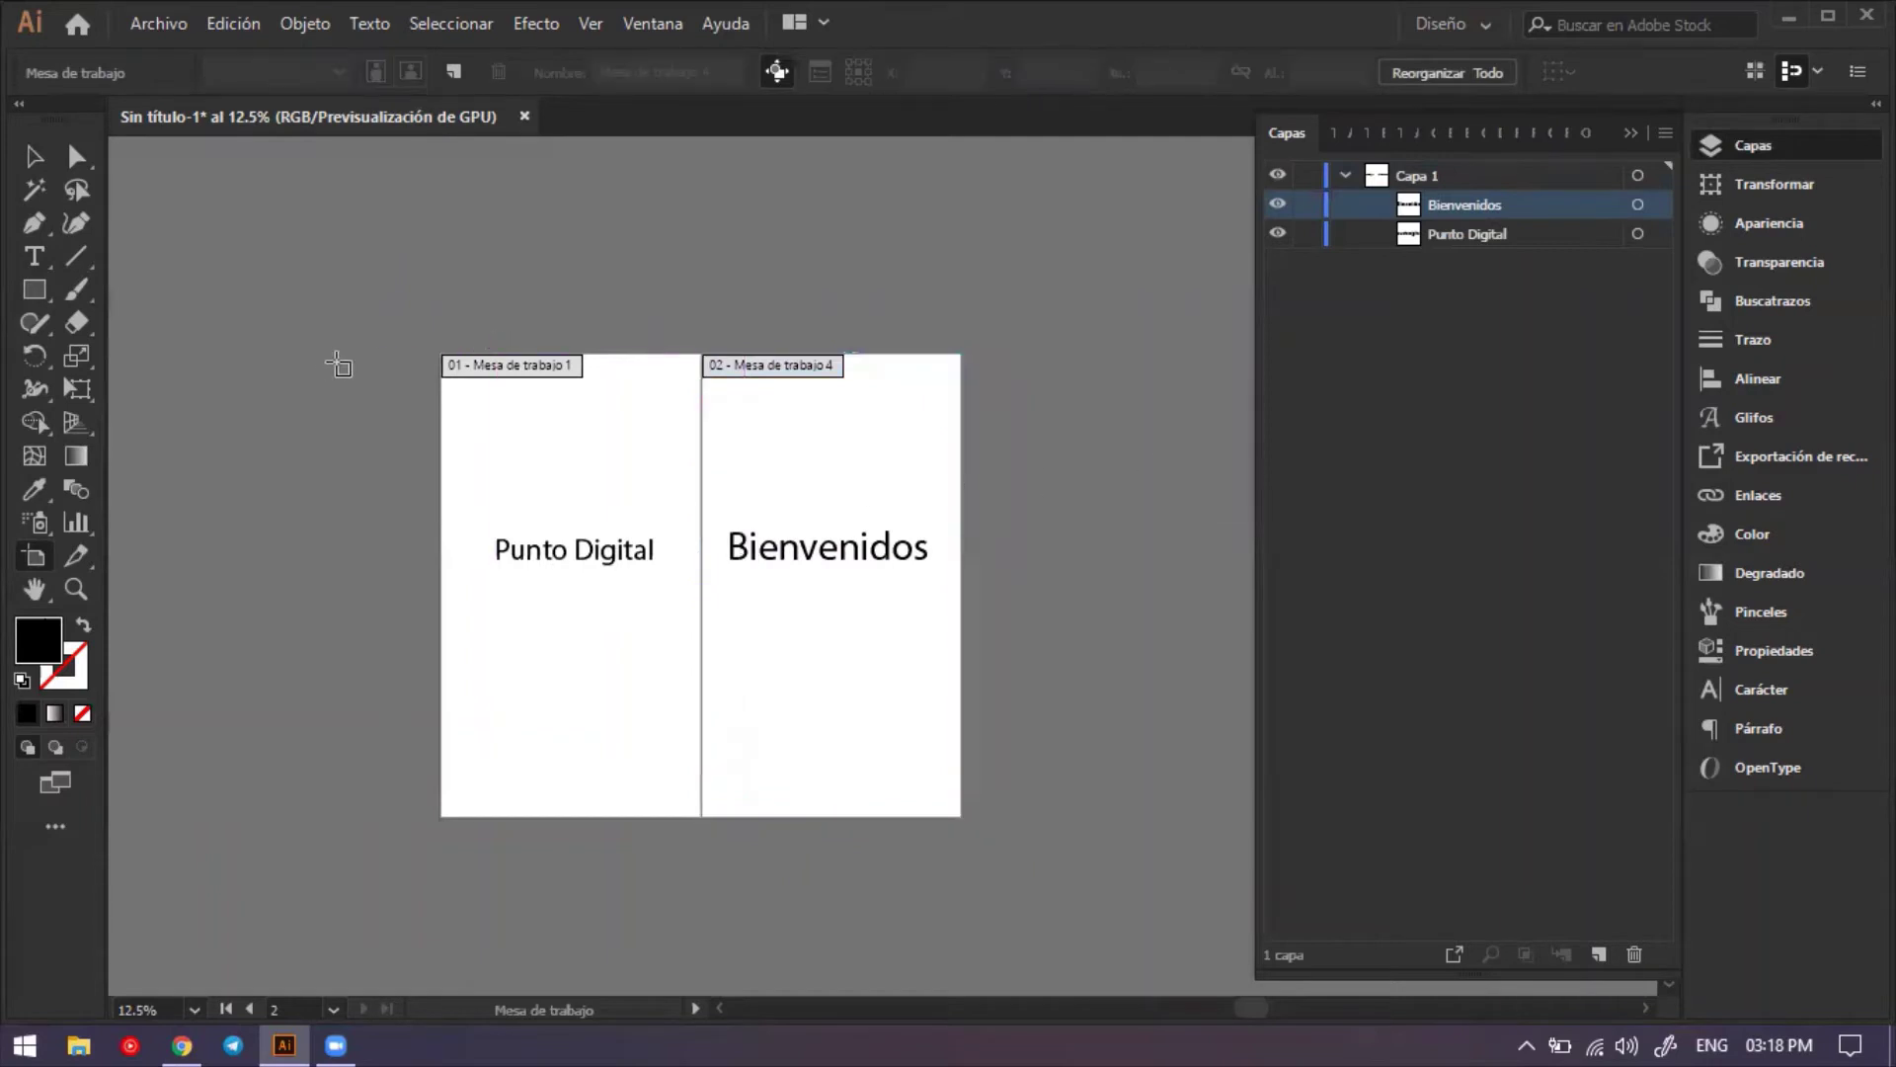
{"action": "left_click", "coordinate": [35, 163]}
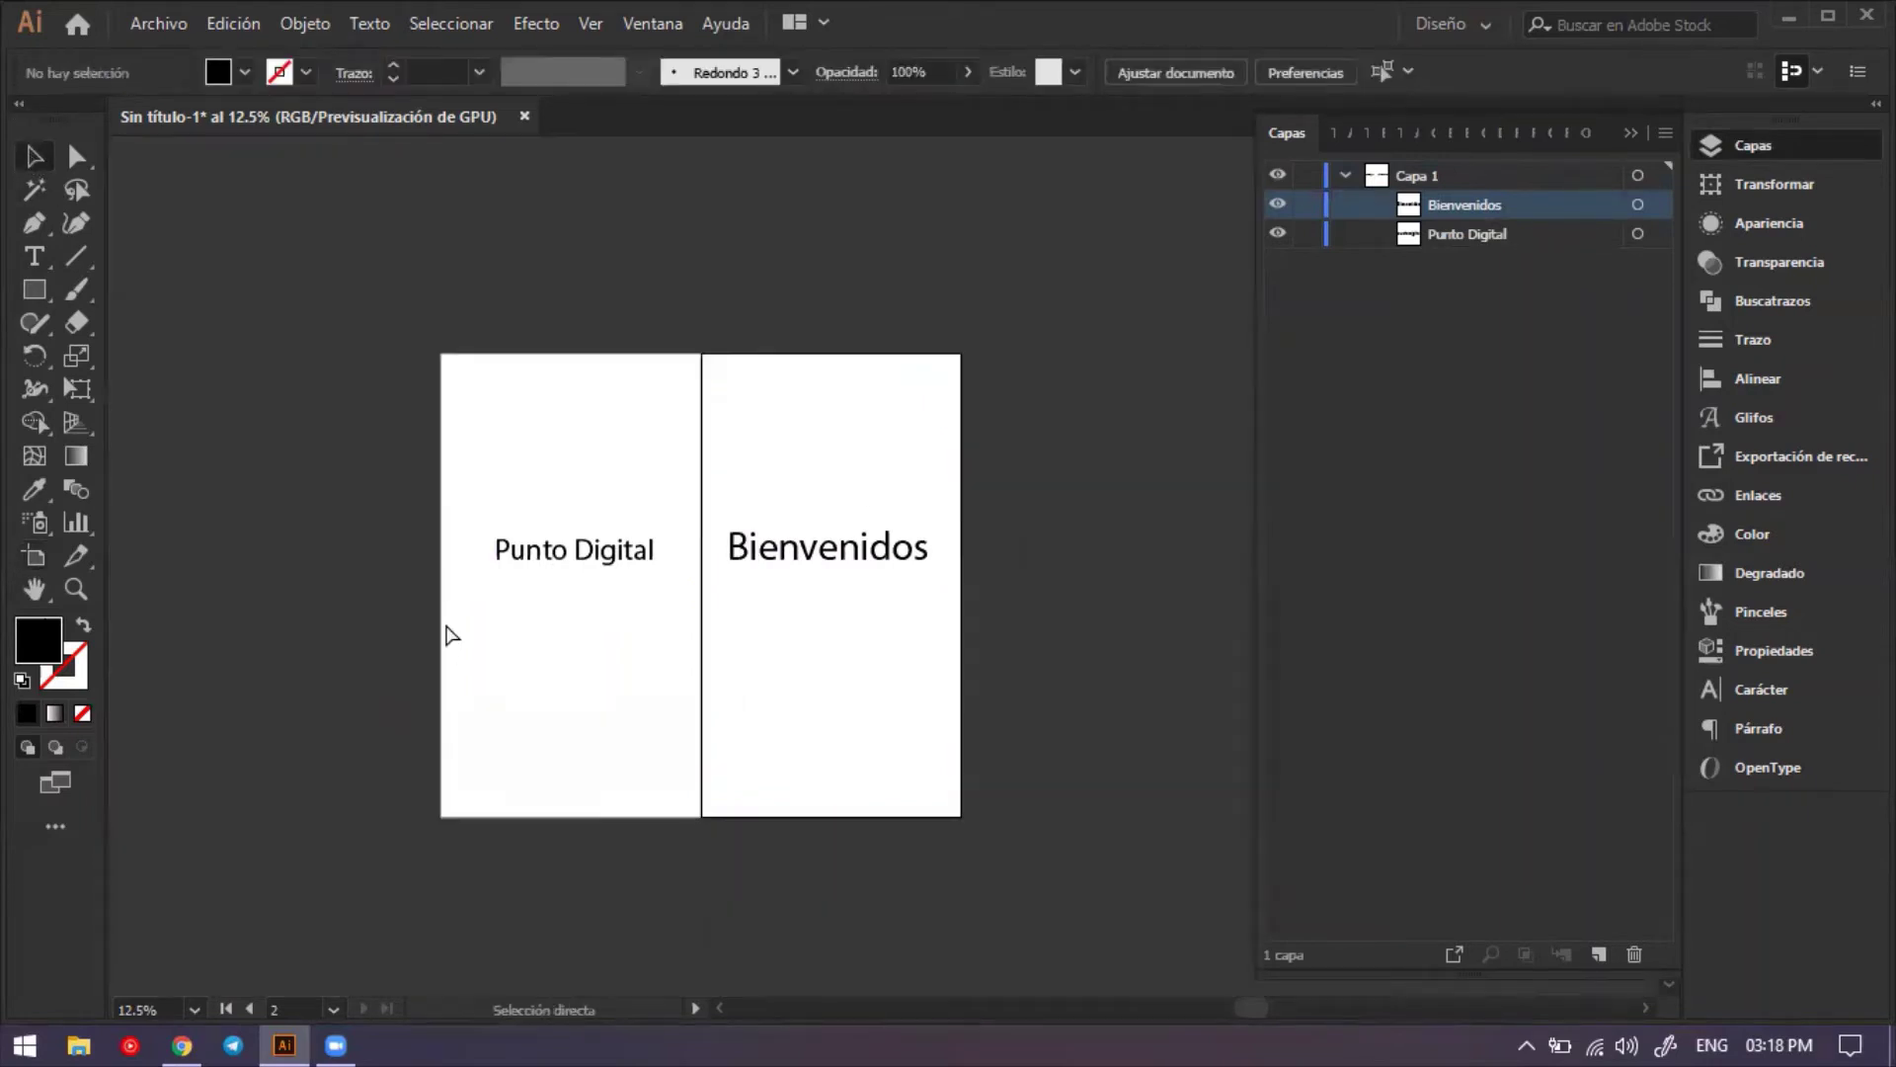
Fine-tune the second artboard's position at the seam so its edge meets the first artboard, at X 1620.5 px.
{"action": "key", "text": "ctrl+plus"}
{"action": "key", "text": "ctrl+plus"}
{"action": "key", "text": "ctrl+plus"}
{"action": "scroll", "coordinate": [471, 606], "scroll_direction": "up", "scroll_amount": 5}
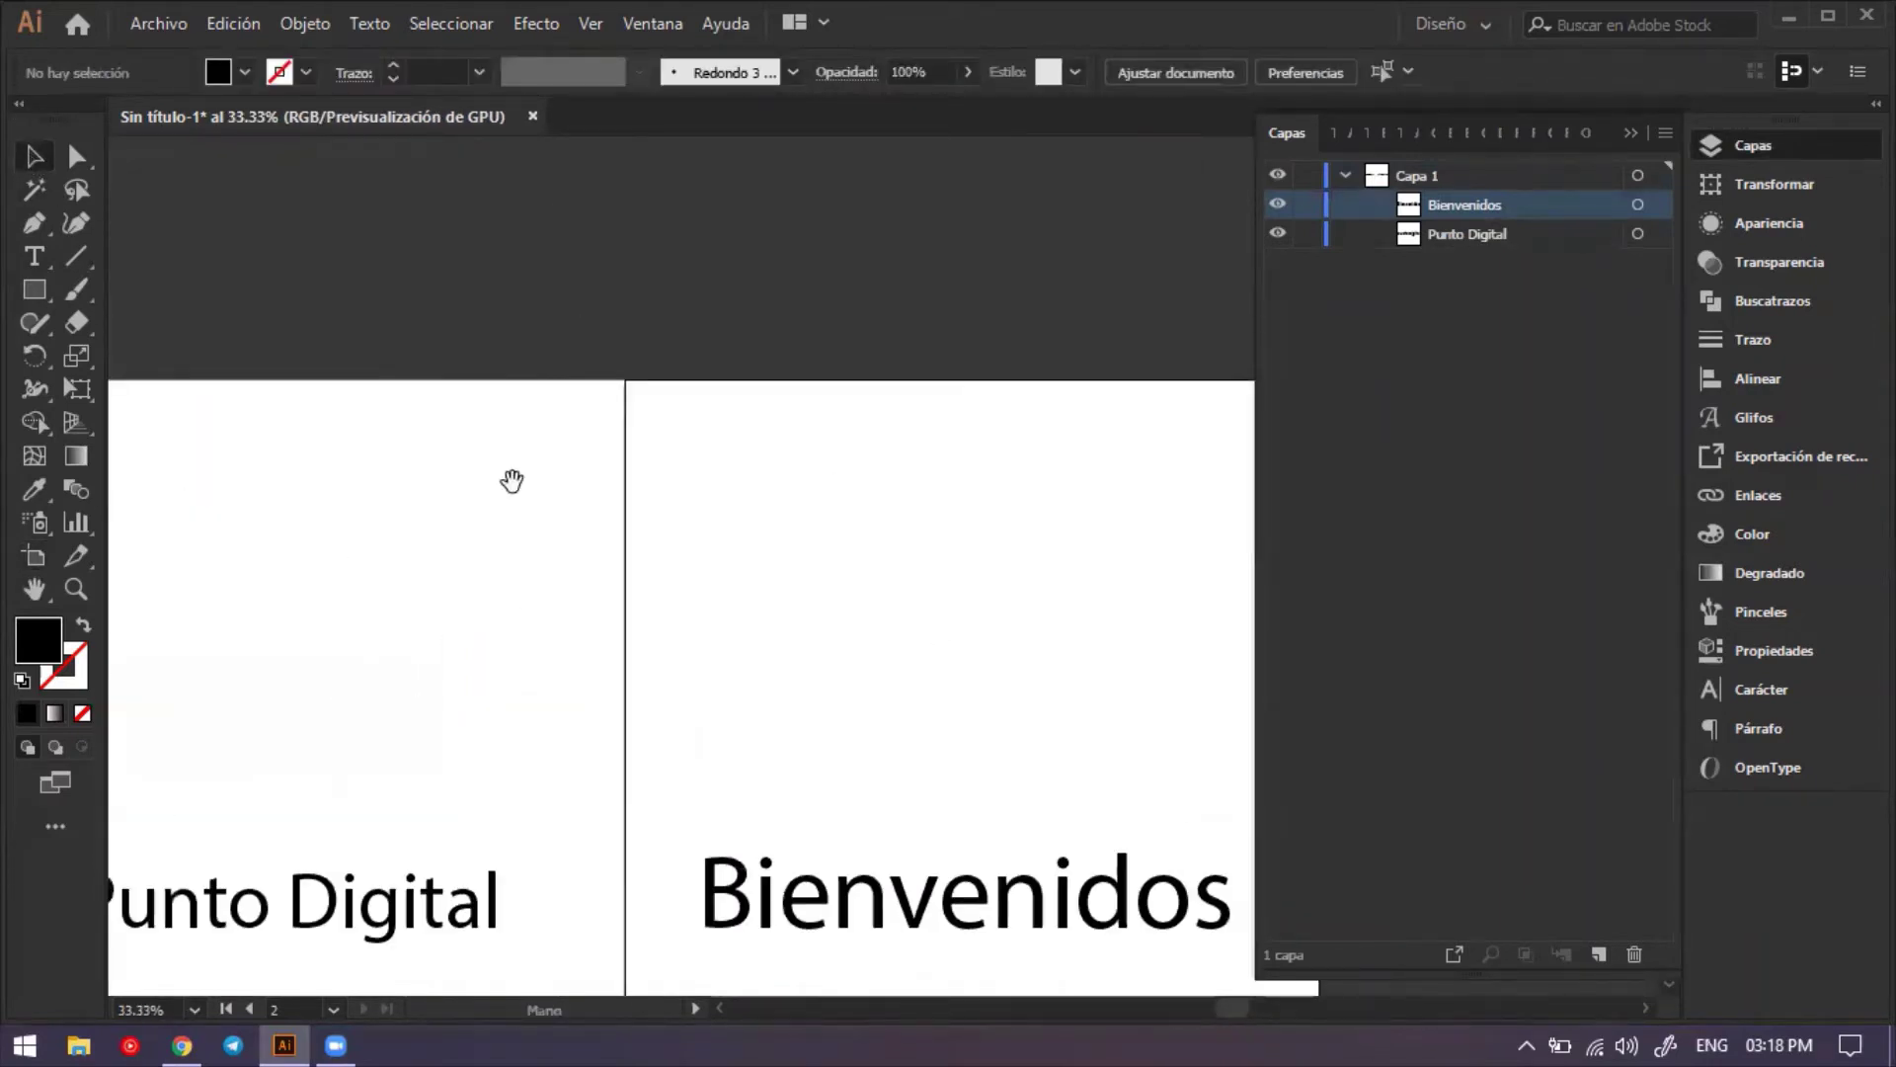
{"action": "key", "text": "ctrl+plus"}
{"action": "key", "text": "ctrl+plus"}
{"action": "key", "text": "ctrl+plus"}
{"action": "key", "text": "ctrl+plus"}
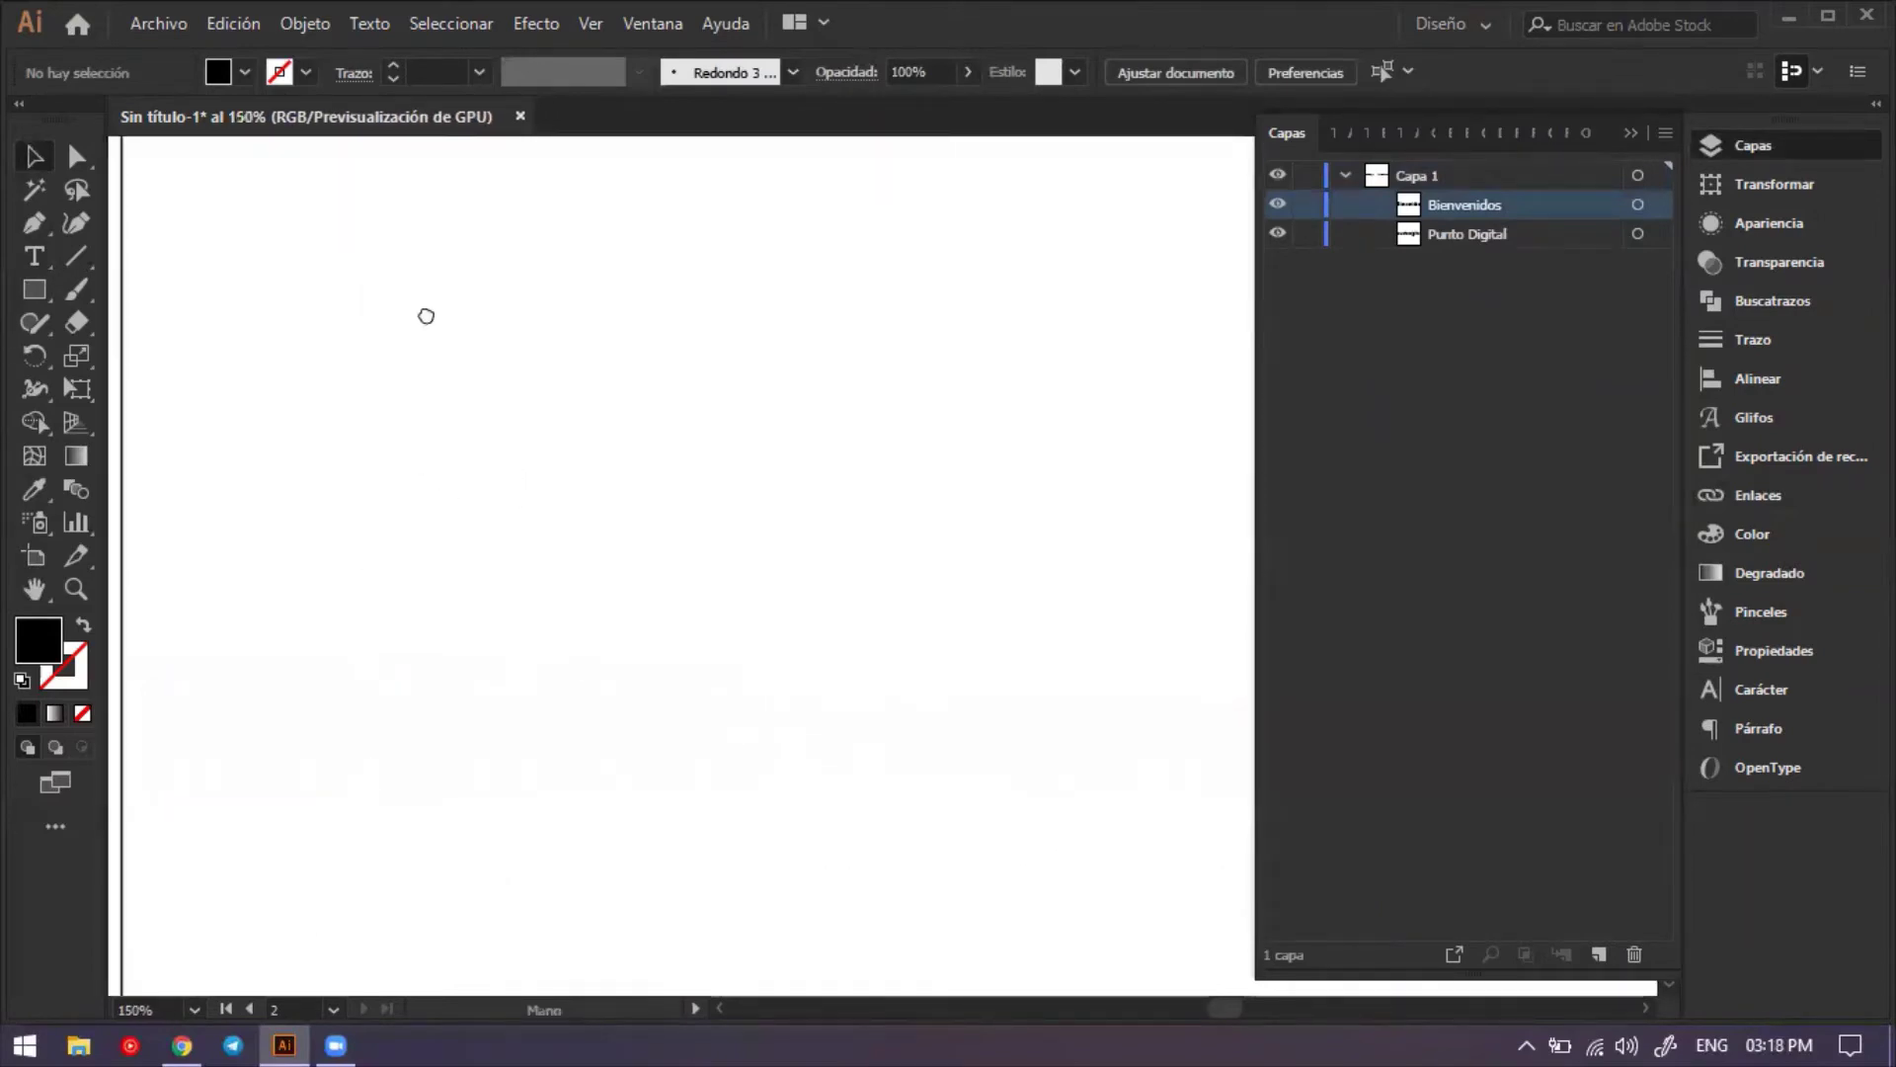
{"action": "scroll", "coordinate": [423, 313], "scroll_direction": "up", "scroll_amount": 5}
{"action": "left_click", "coordinate": [34, 555]}
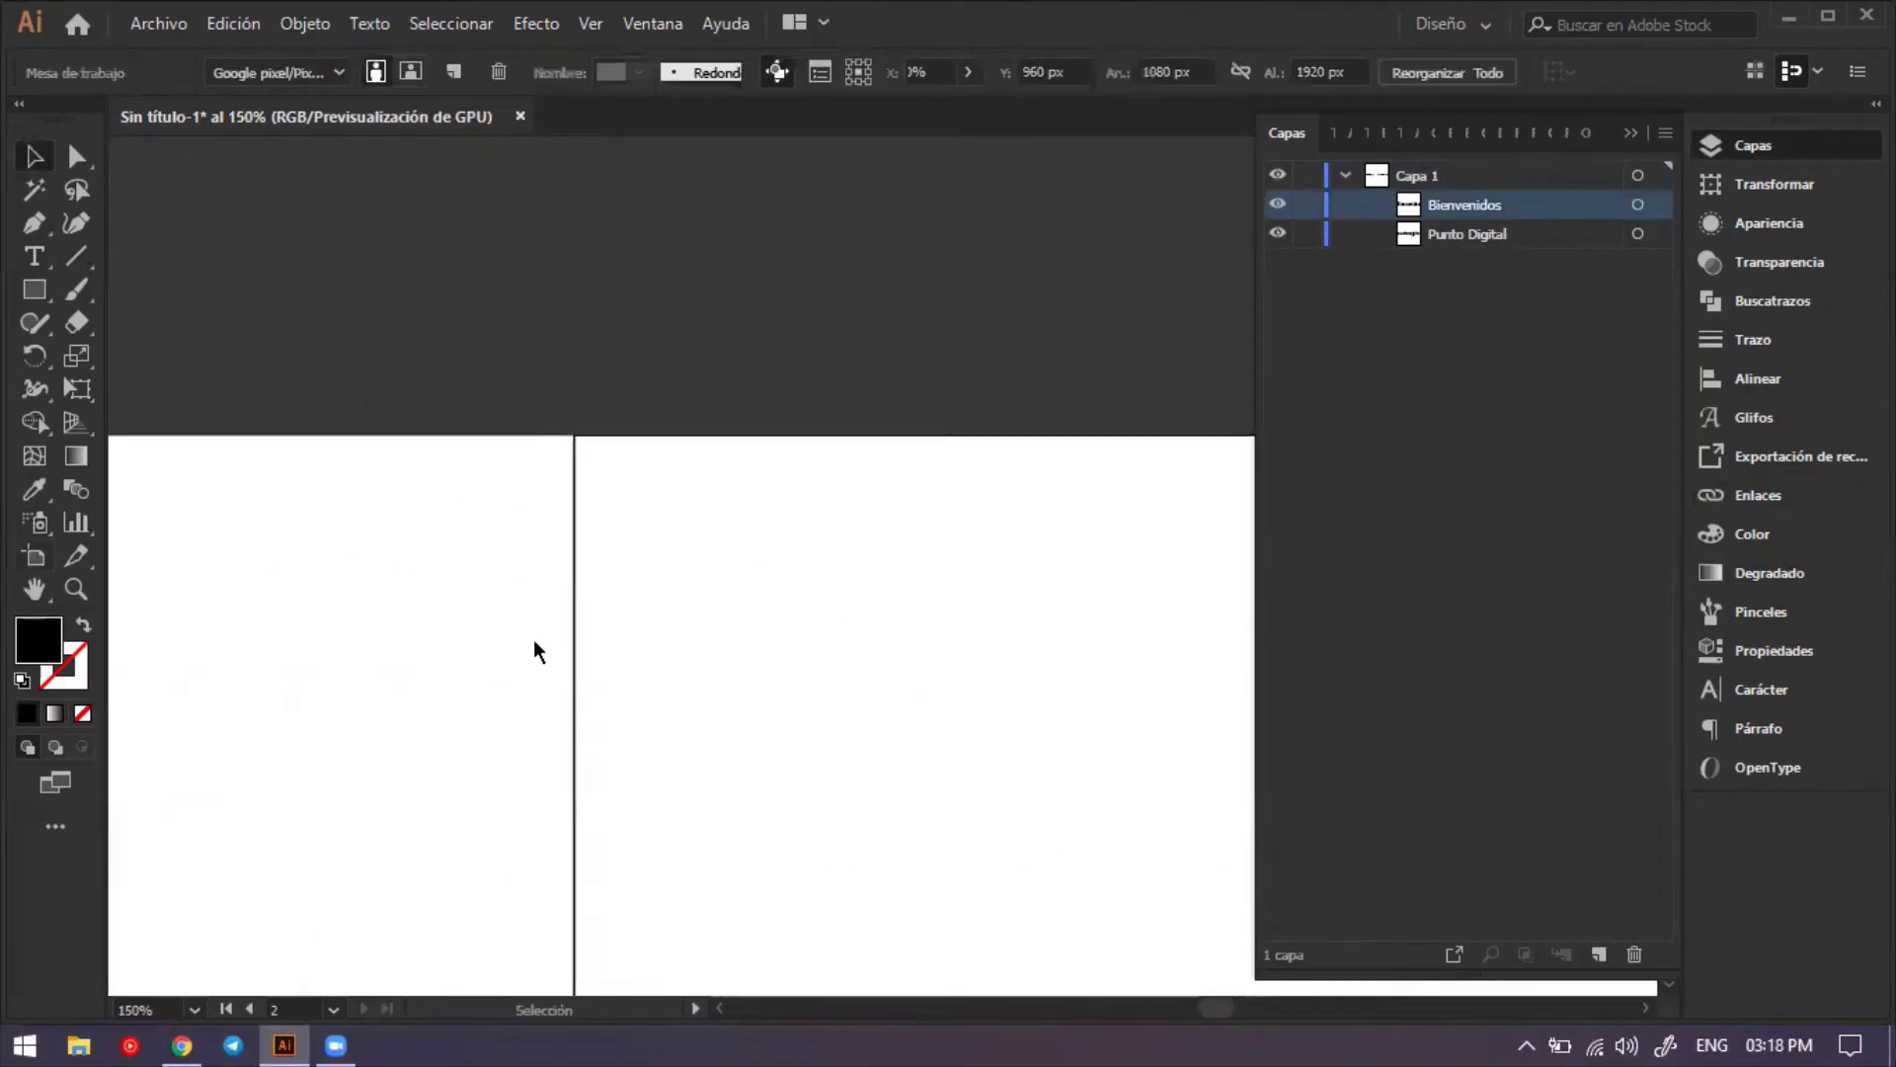
{"action": "mouse_move", "coordinate": [678, 585]}
{"action": "left_mouse_down"}
{"action": "mouse_move", "coordinate": [717, 589]}
{"action": "mouse_move", "coordinate": [735, 620]}
{"action": "mouse_move", "coordinate": [720, 592]}
{"action": "mouse_move", "coordinate": [889, 597]}
{"action": "mouse_move", "coordinate": [710, 594]}
{"action": "left_mouse_up"}
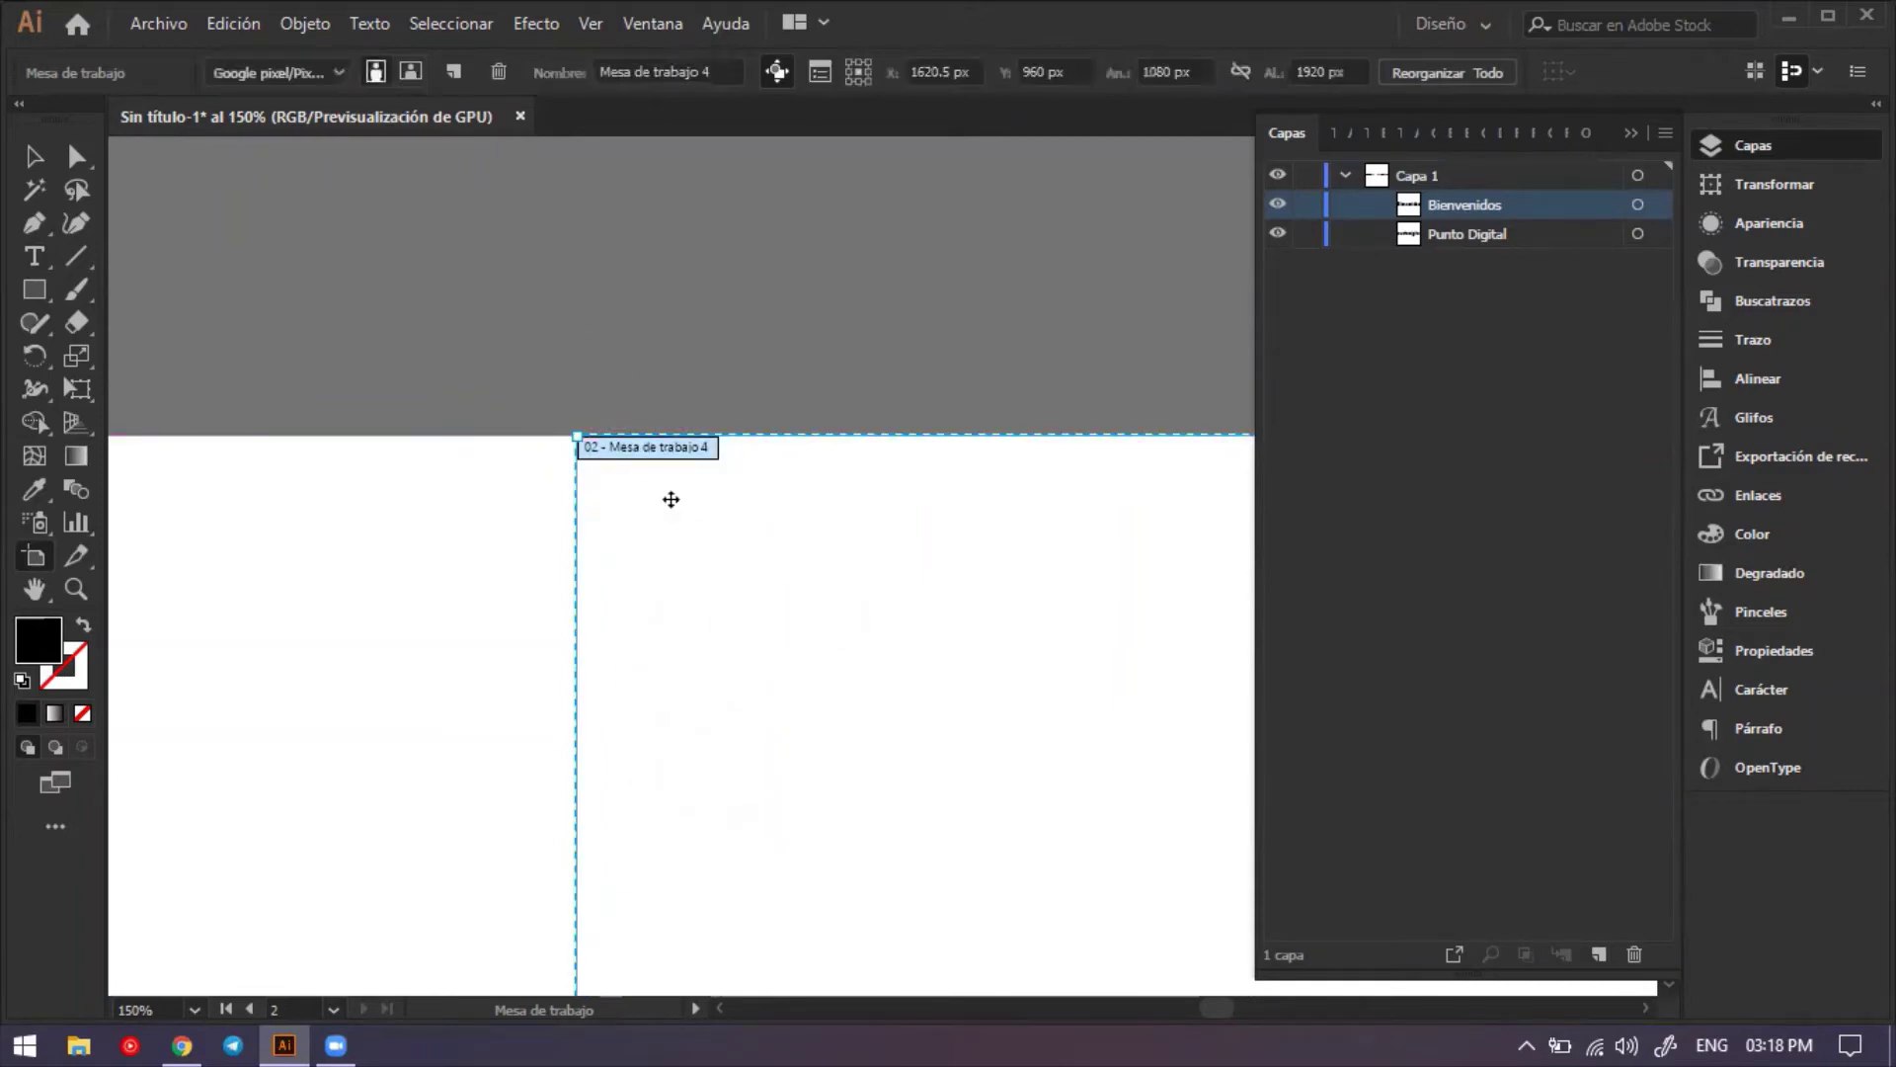
{"action": "left_click", "coordinate": [565, 379]}
{"action": "left_click", "coordinate": [35, 156]}
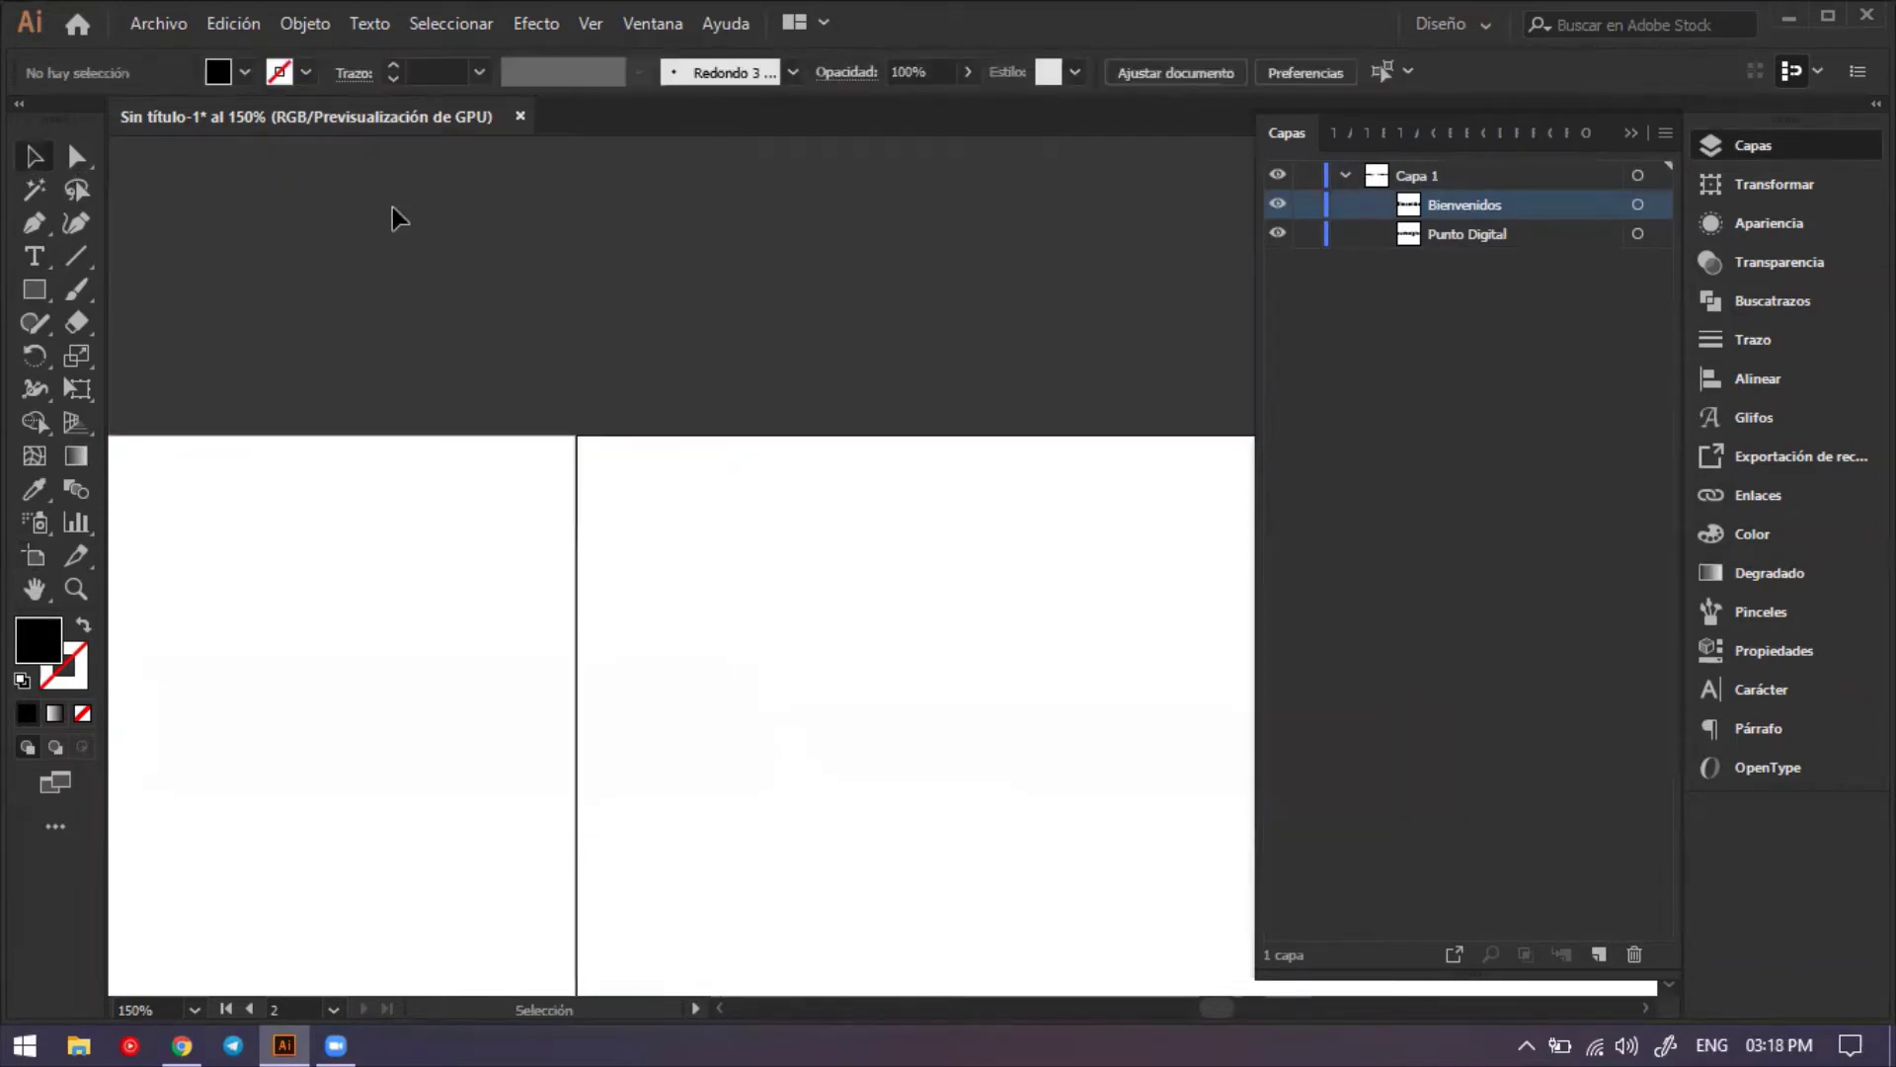
Place the image "fondo video_pd.jpg" from the Punto Digital Logos folder, sized from the first artboard's upper corner to the full artboard height.
{"action": "key", "text": "ctrl+minus"}
{"action": "key", "text": "ctrl+minus"}
{"action": "key", "text": "ctrl+minus"}
{"action": "key", "text": "ctrl+minus"}
{"action": "key", "text": "ctrl+minus"}
{"action": "key", "text": "ctrl+minus"}
{"action": "key", "text": "ctrl+minus"}
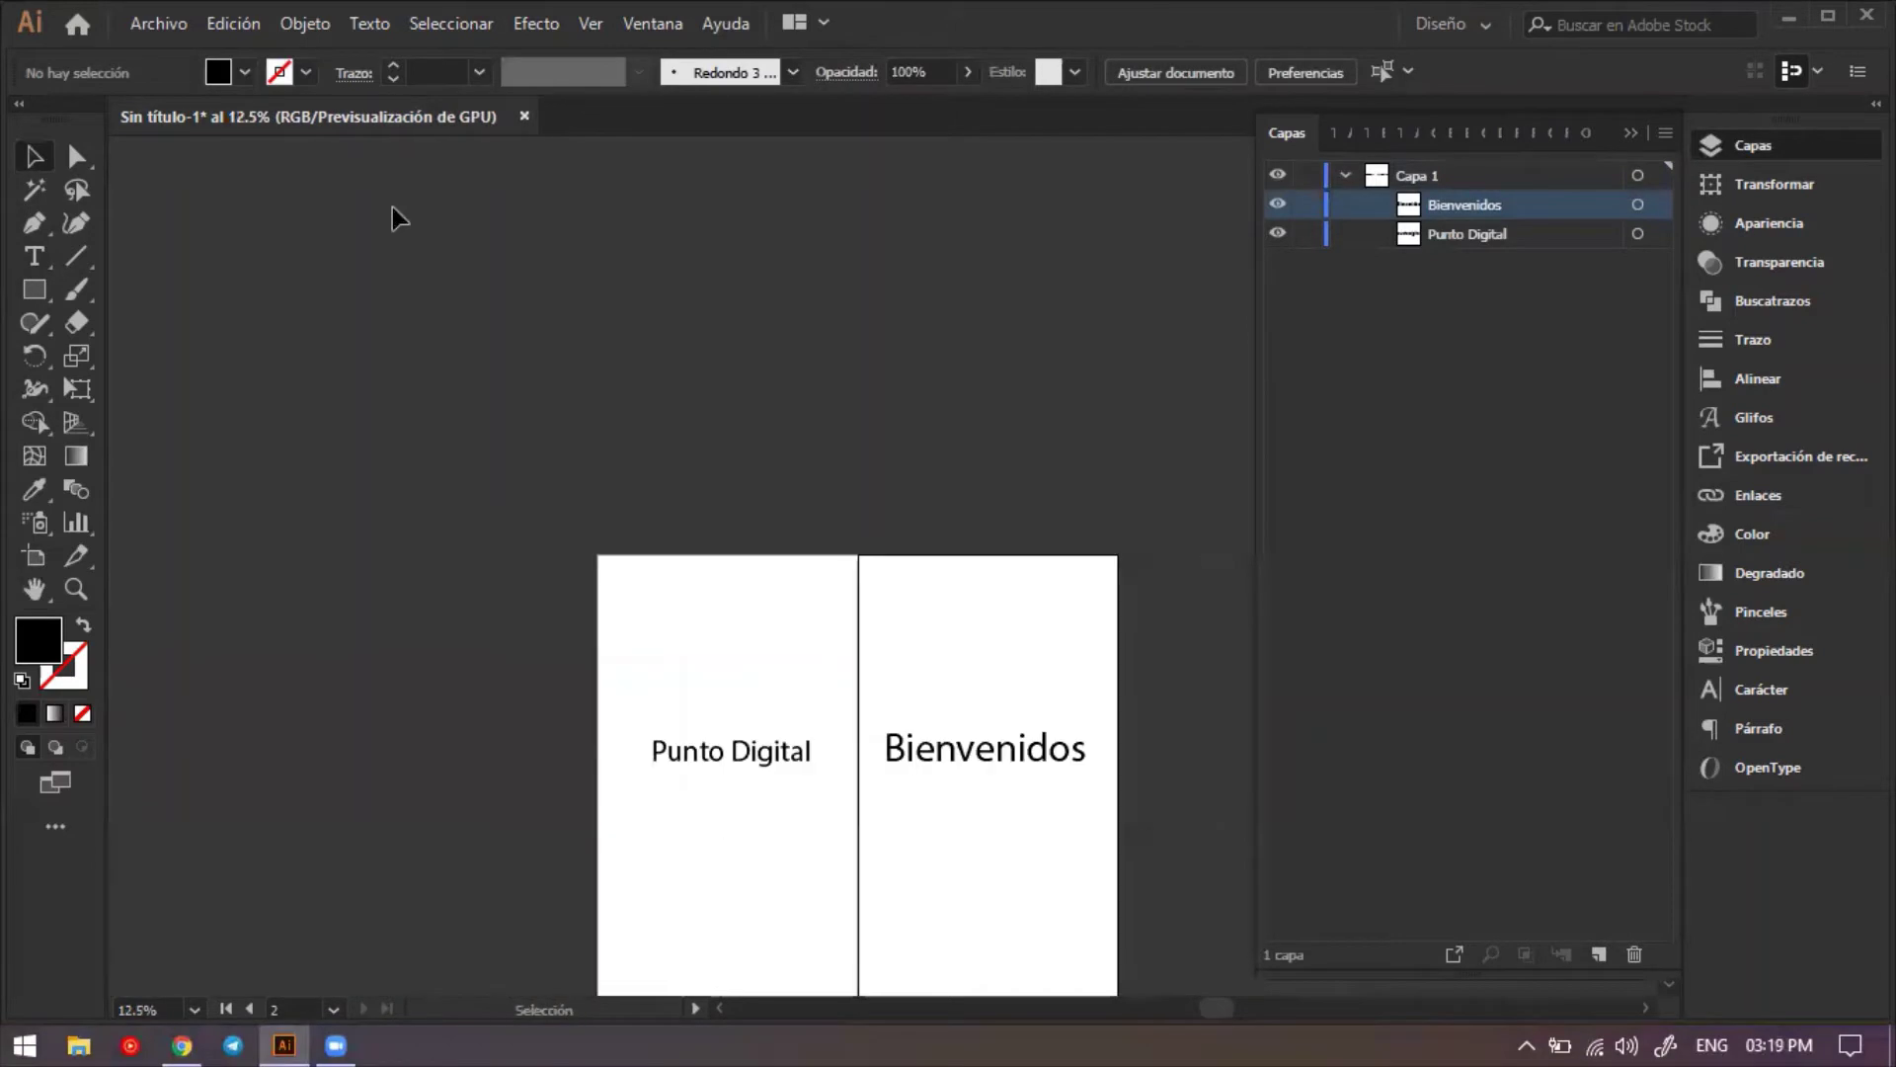
{"action": "scroll", "coordinate": [787, 250], "scroll_direction": "down", "scroll_amount": 5}
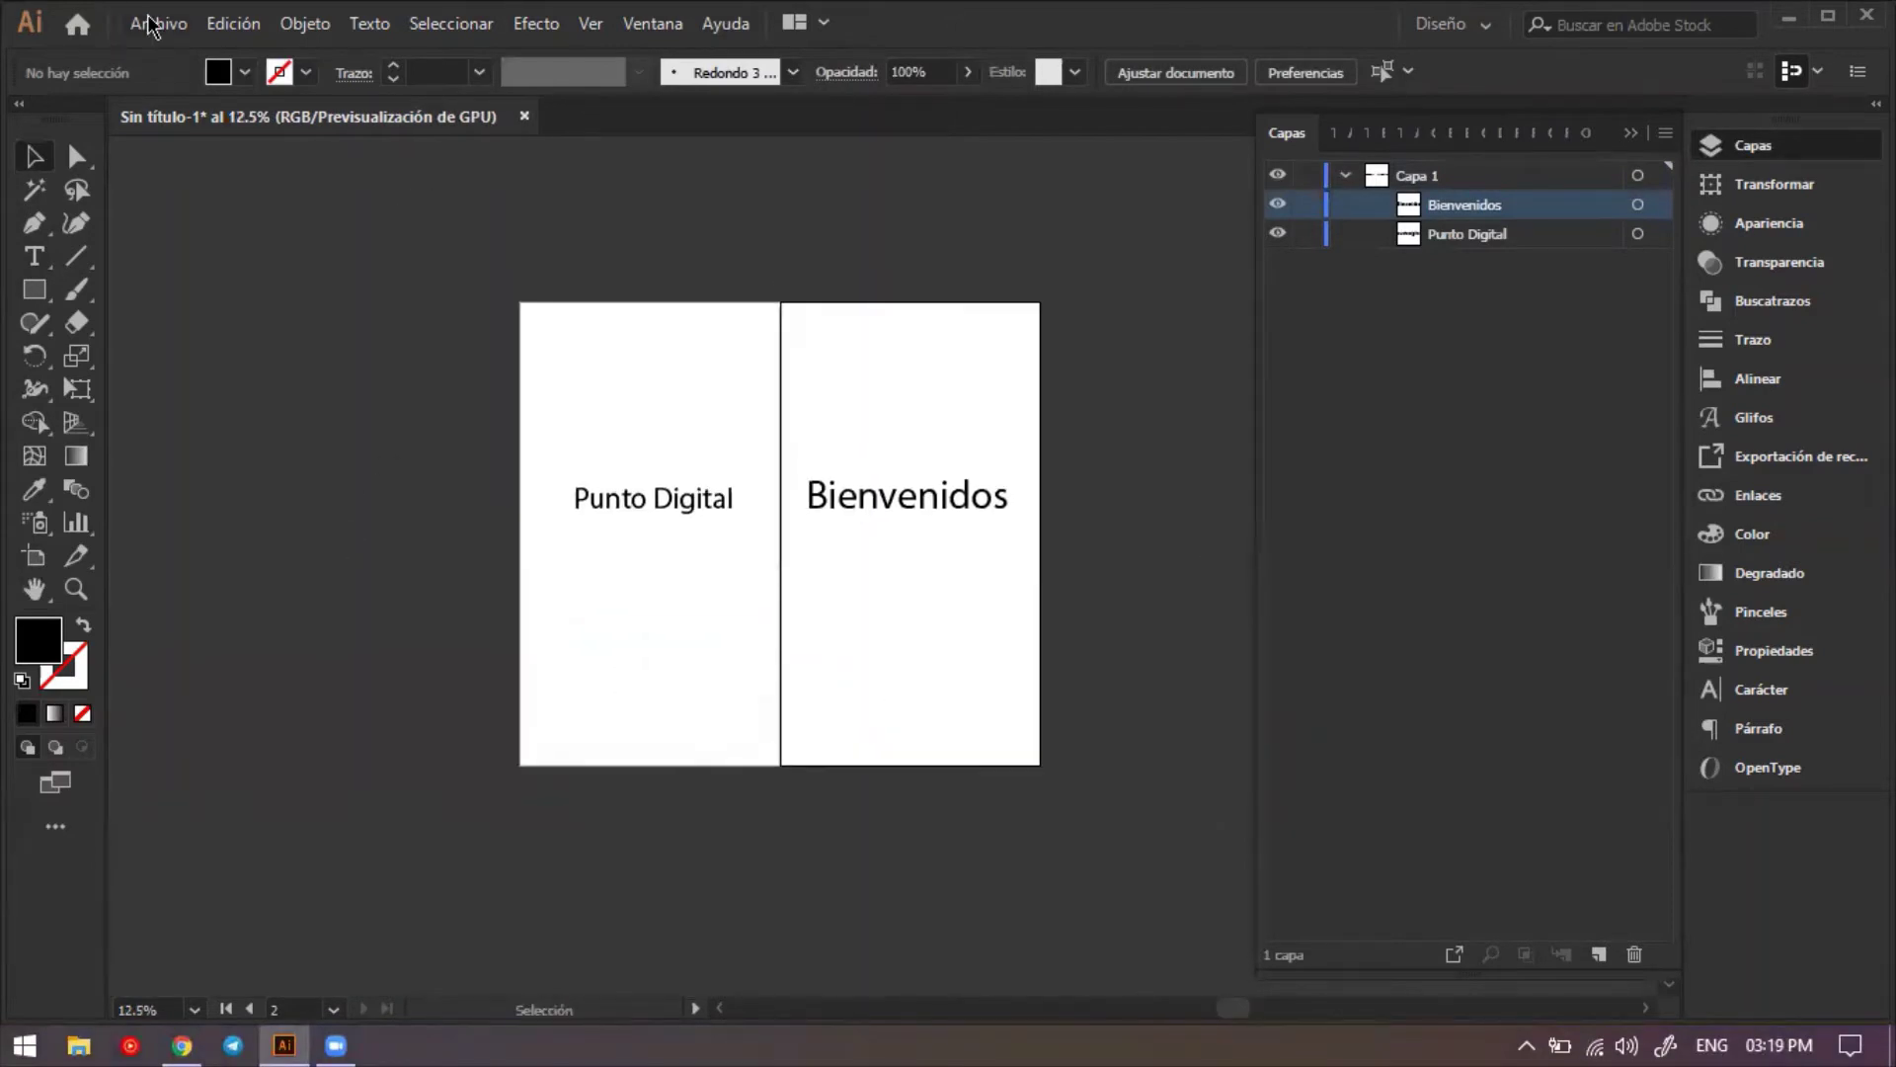
{"action": "left_click", "coordinate": [150, 24]}
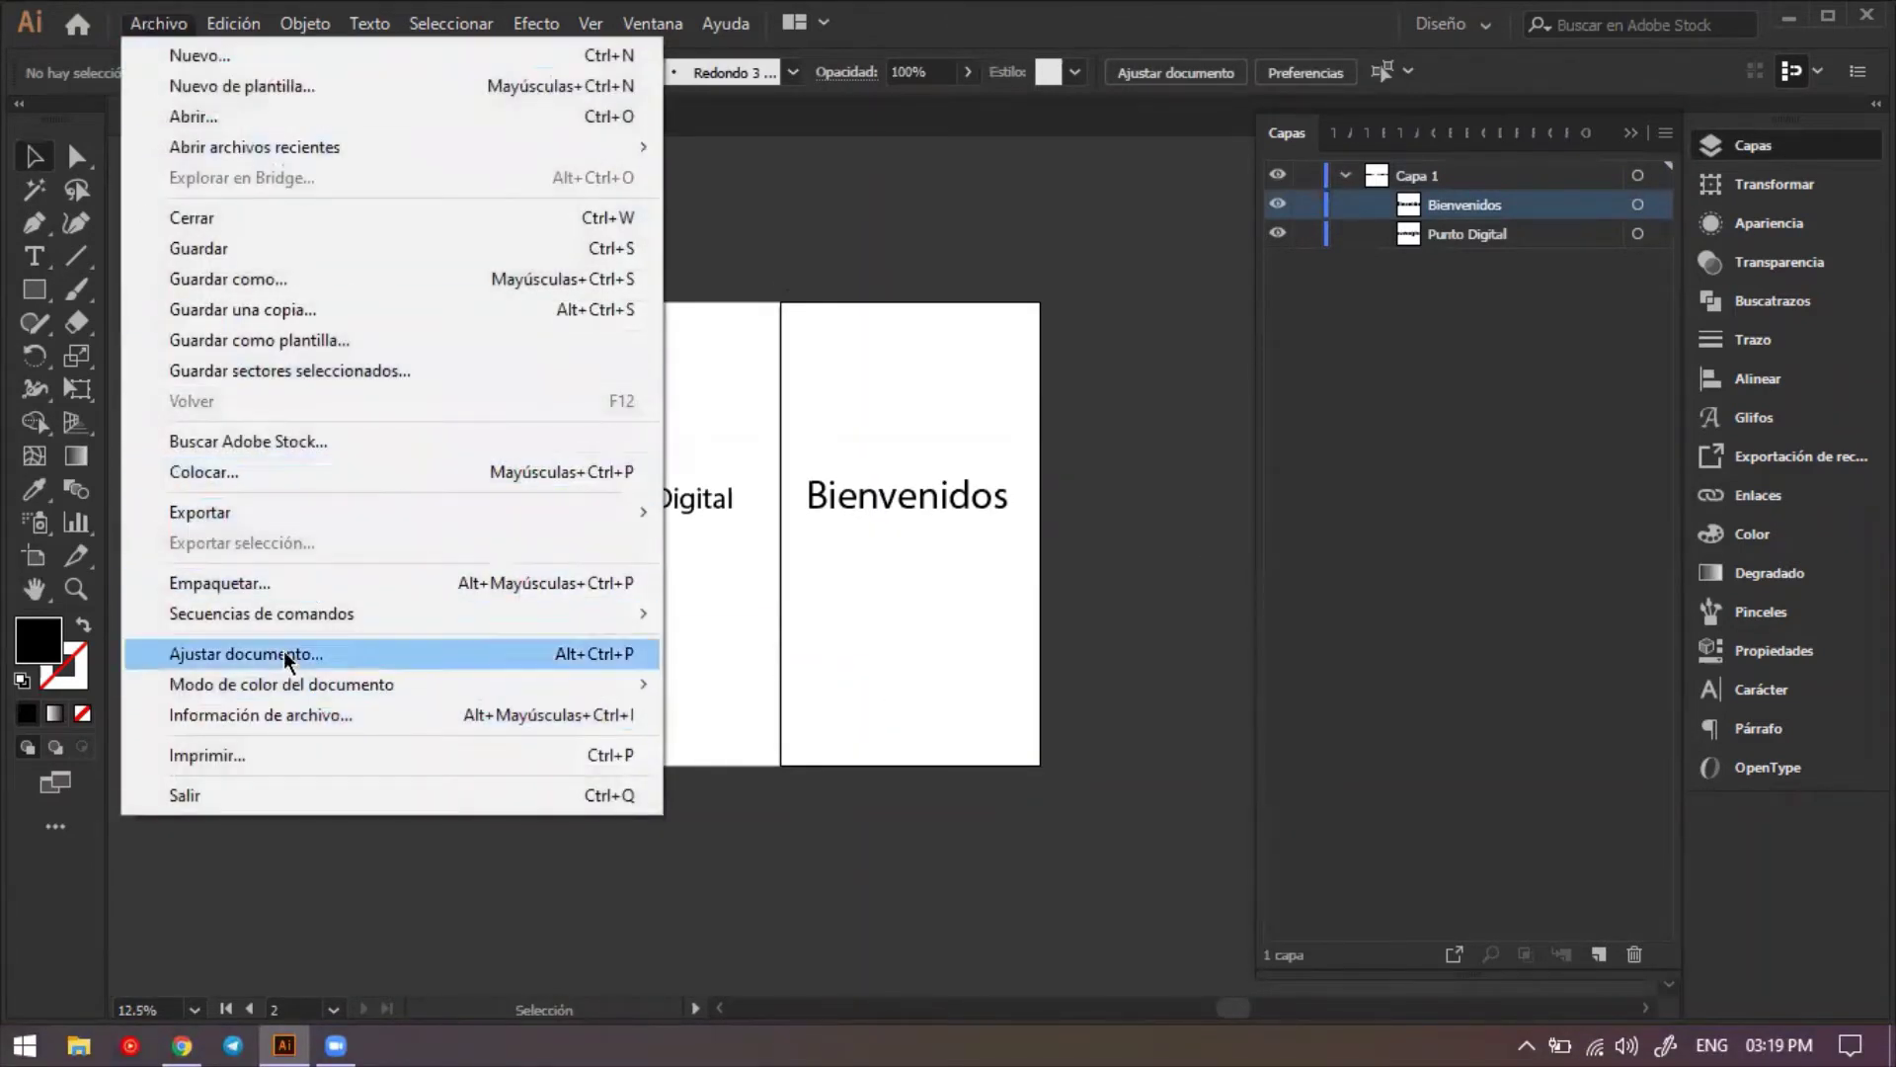
{"action": "key", "text": "Escape"}
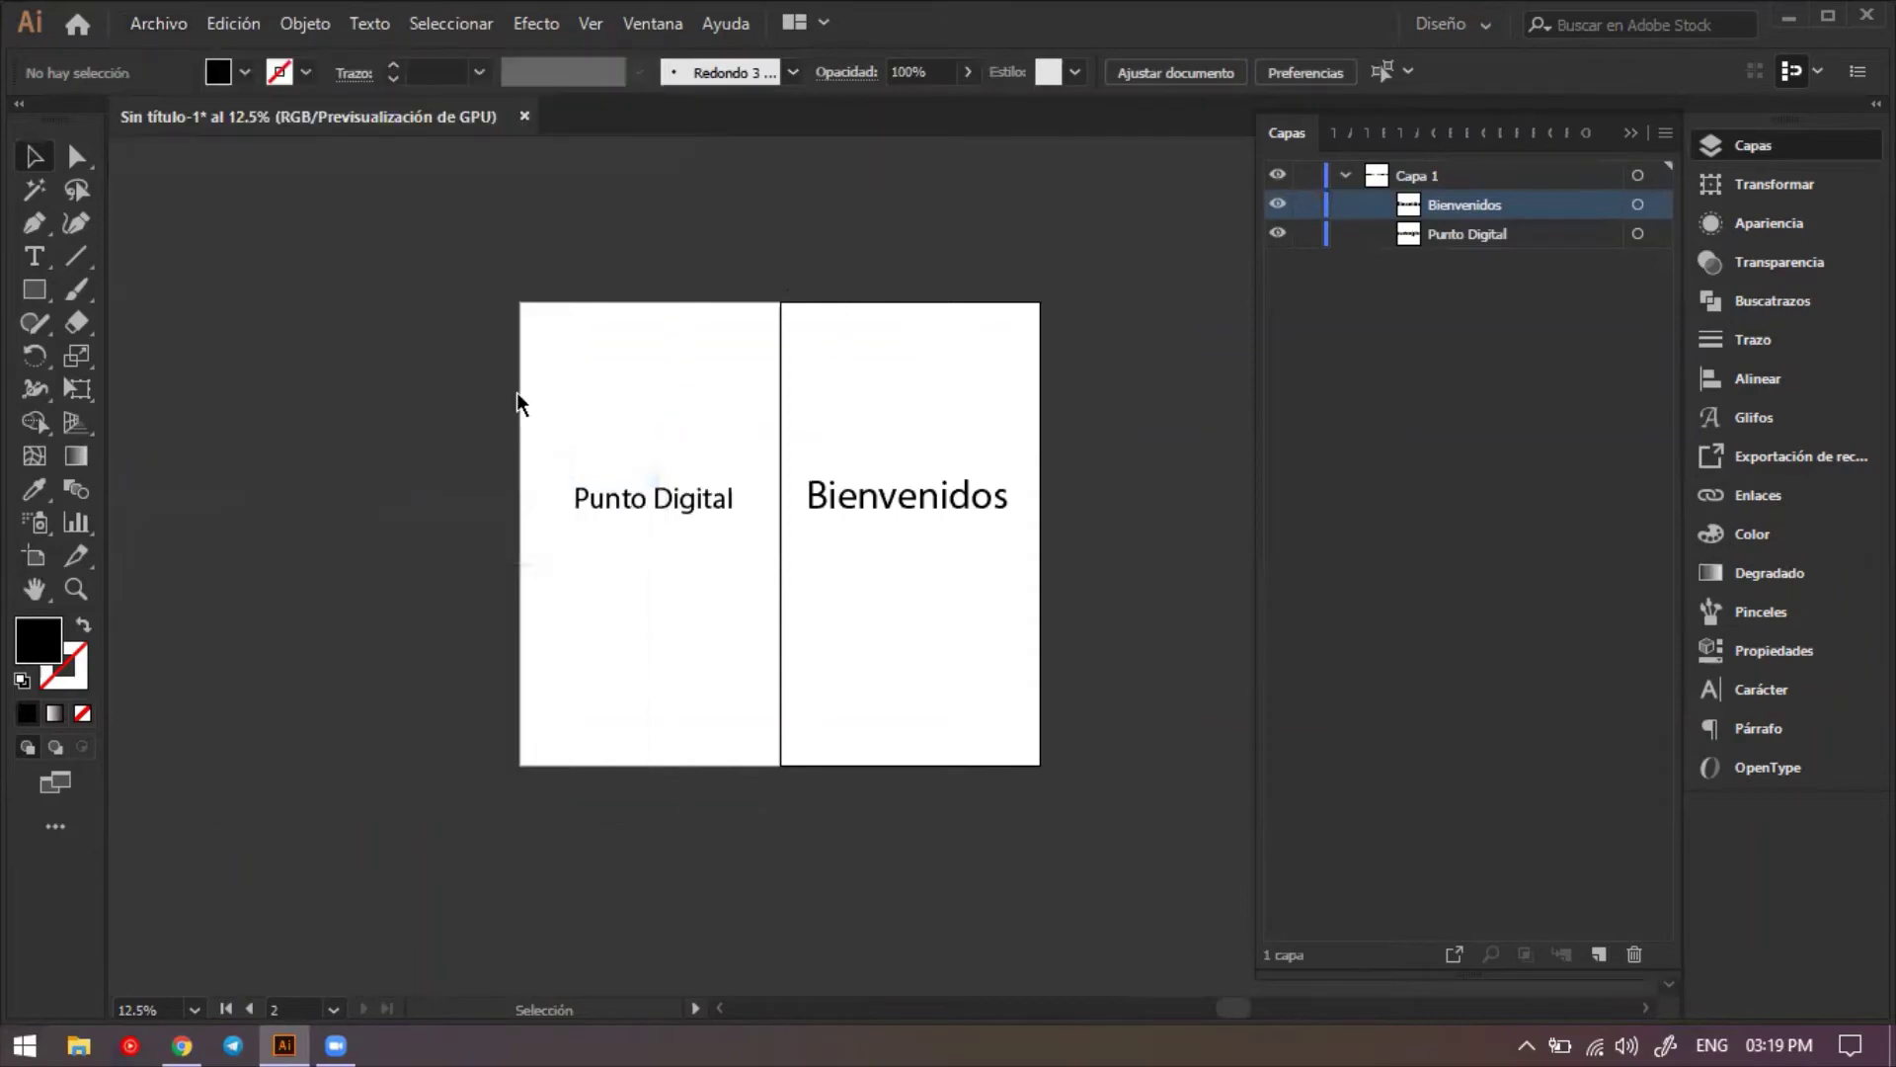
{"action": "key", "text": "ctrl+shift+p"}
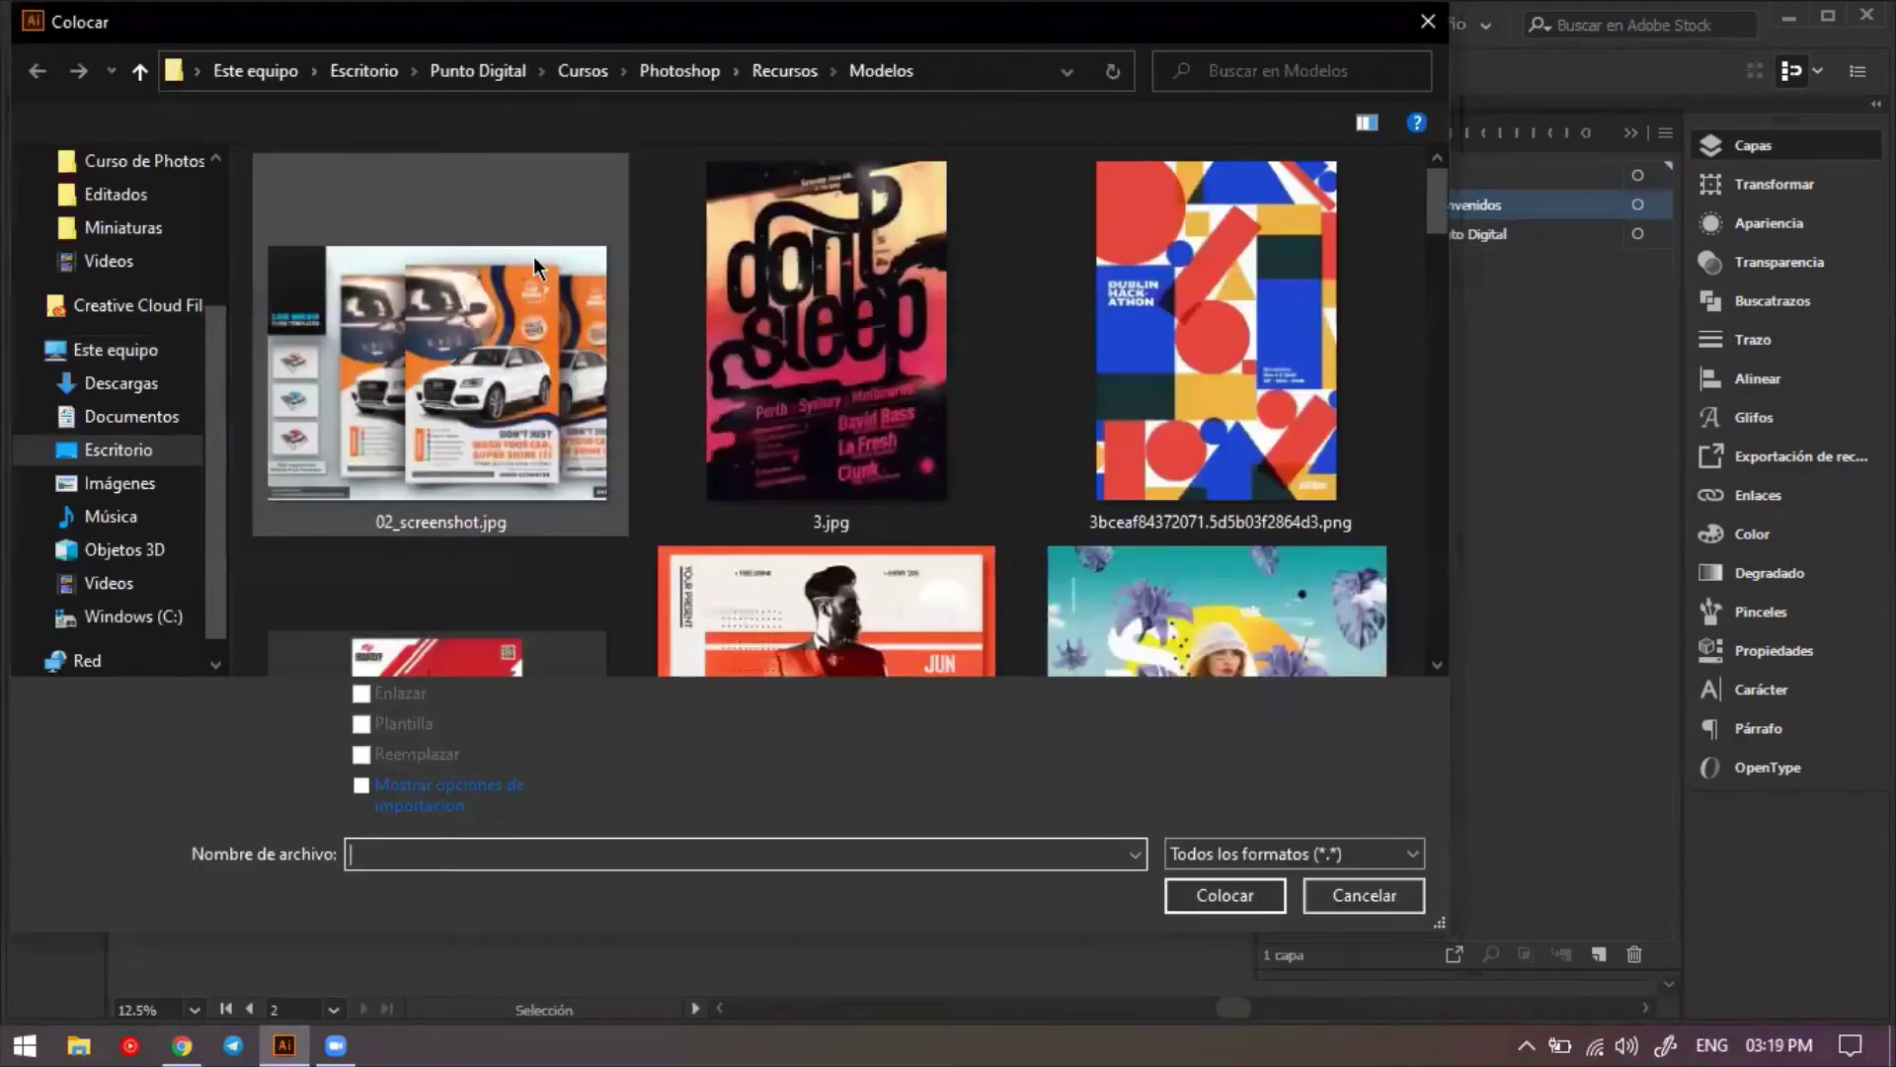
{"action": "left_click", "coordinate": [478, 70]}
{"action": "double_click", "coordinate": [810, 229]}
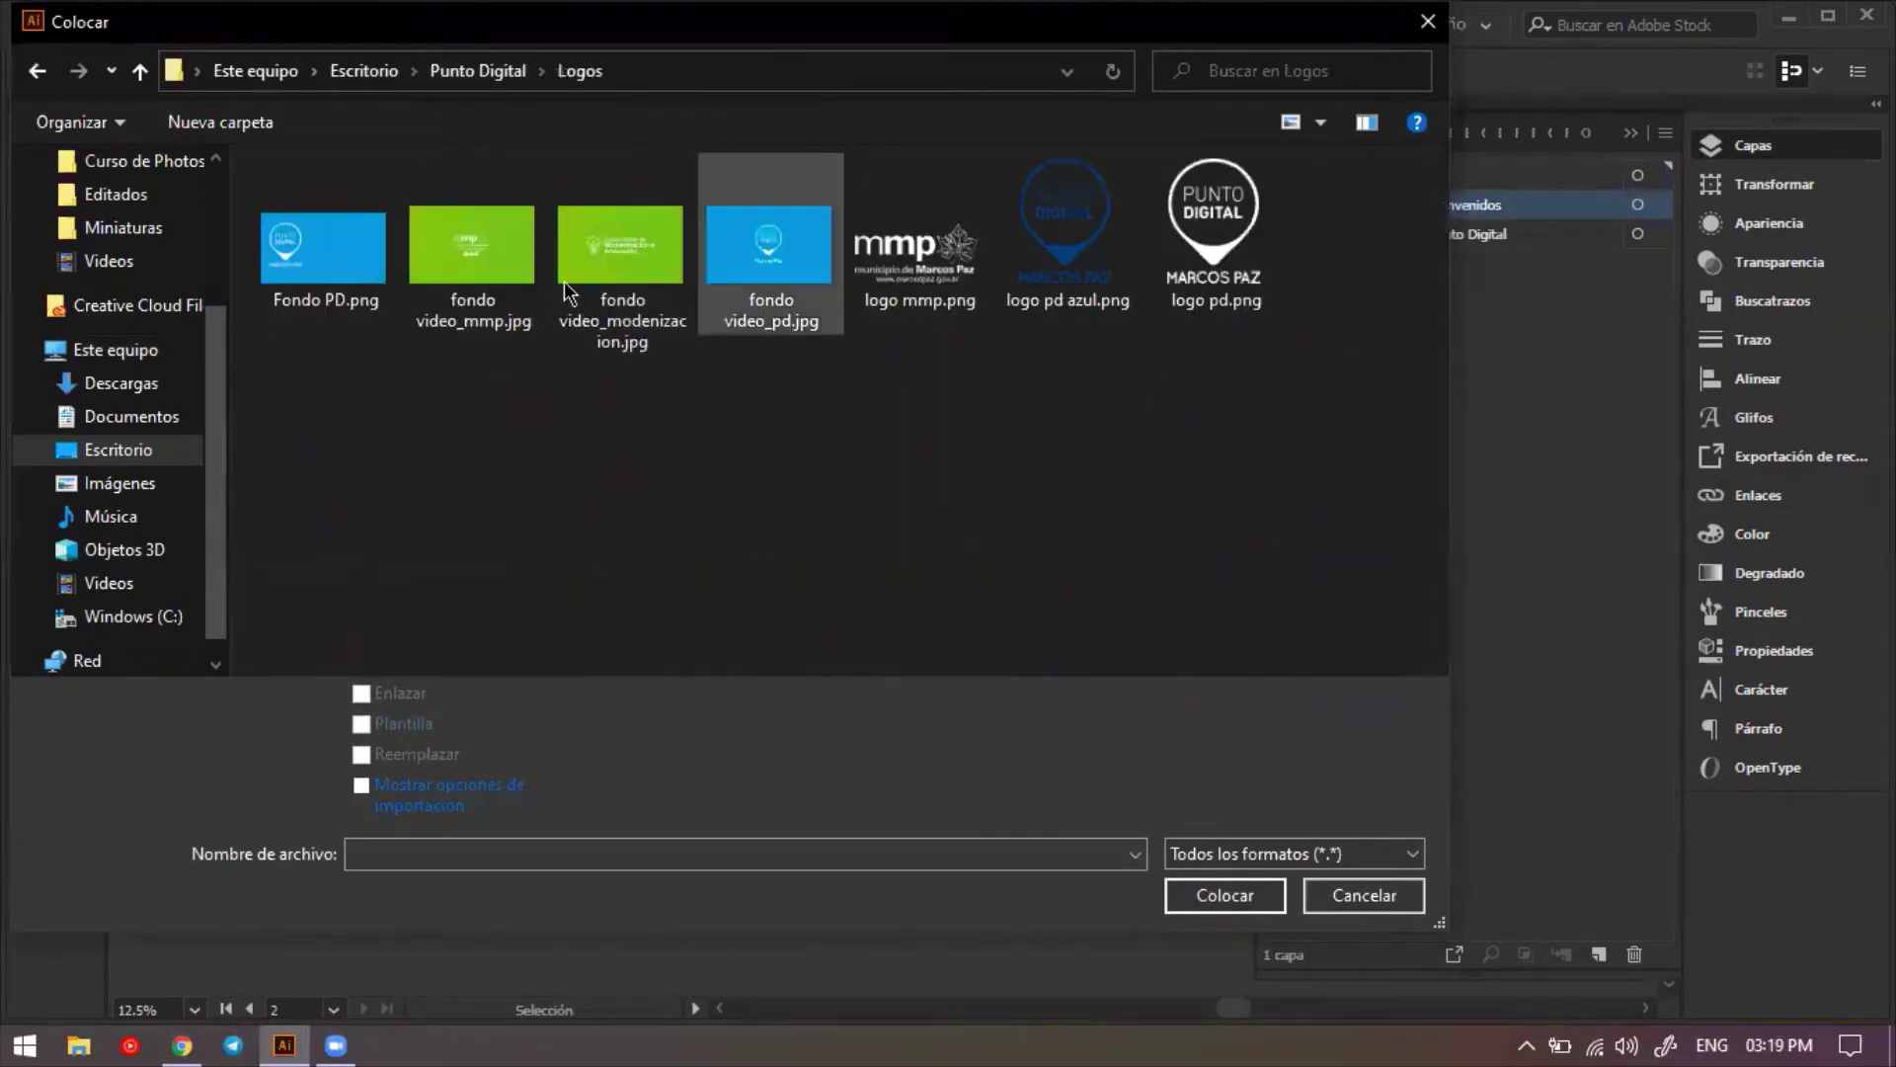
{"action": "double_click", "coordinate": [761, 247]}
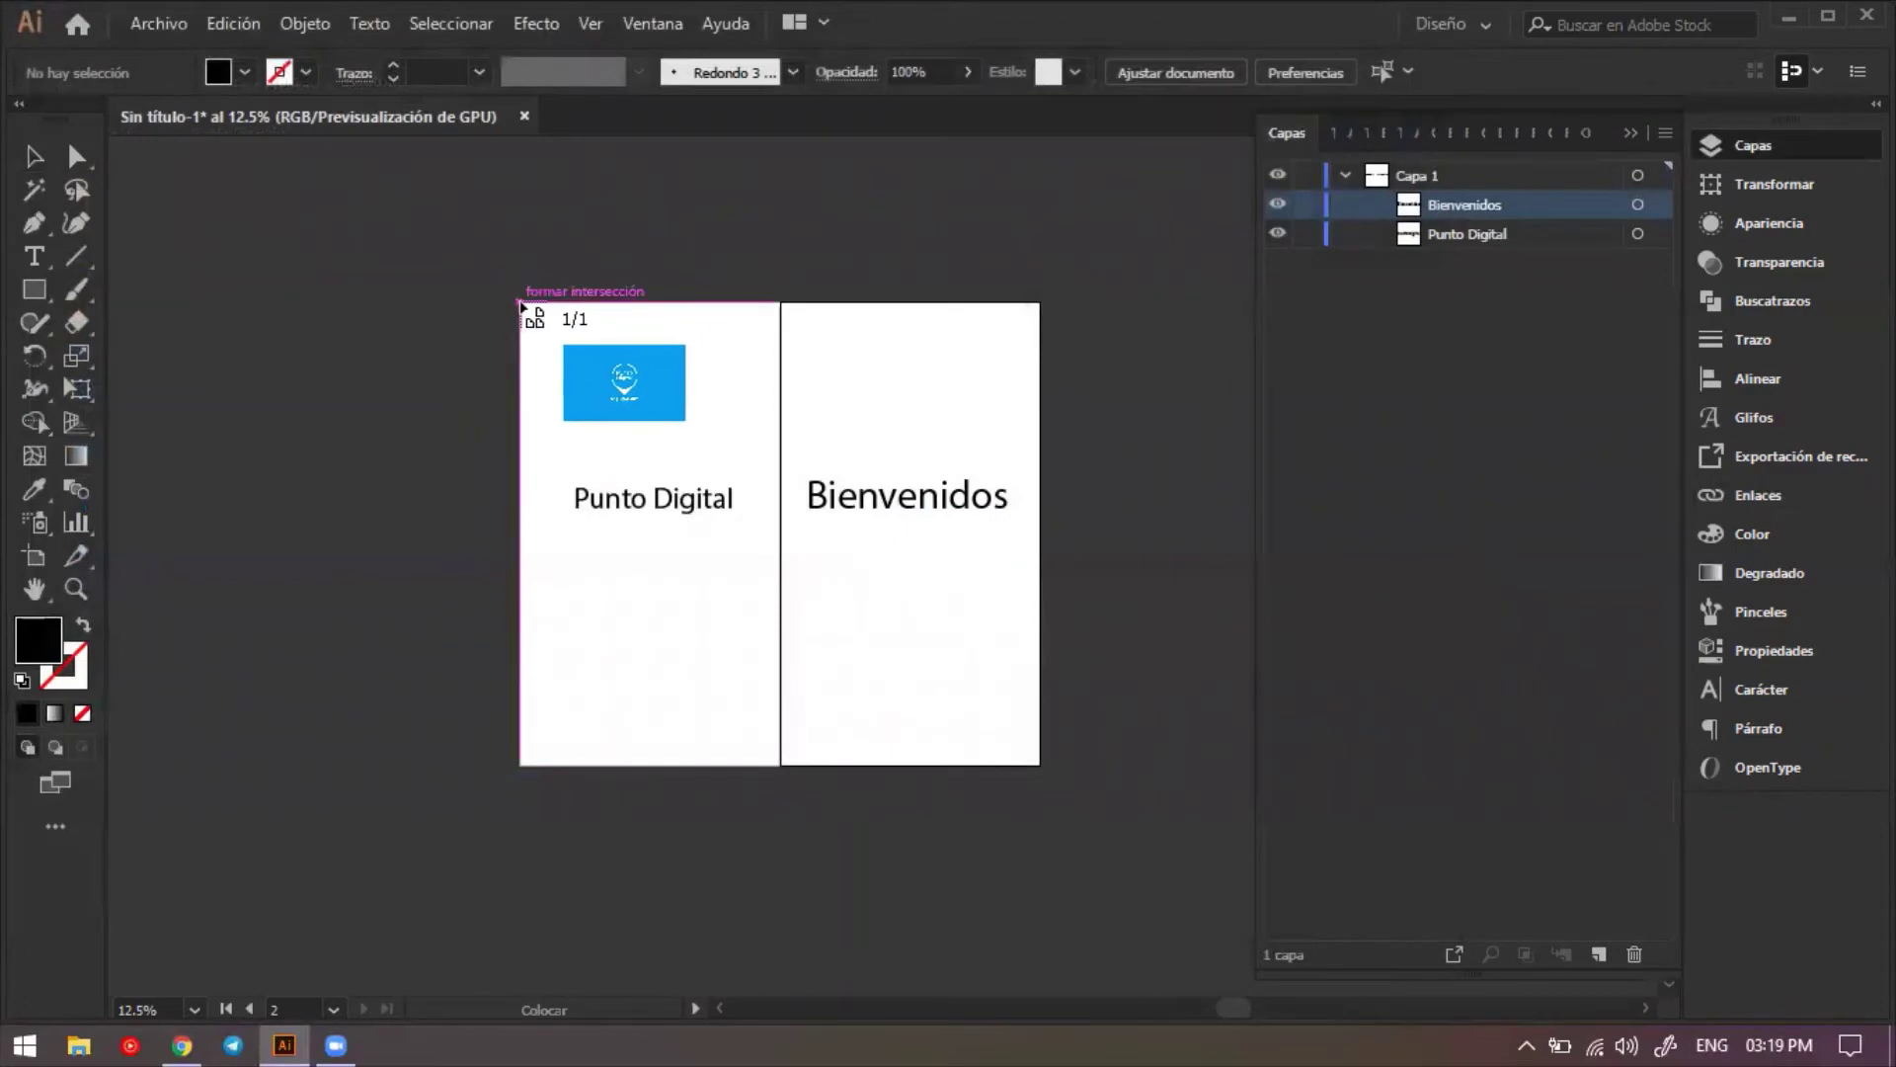
{"action": "left_click_drag", "start_coordinate": [514, 304], "coordinate": [1264, 927]}
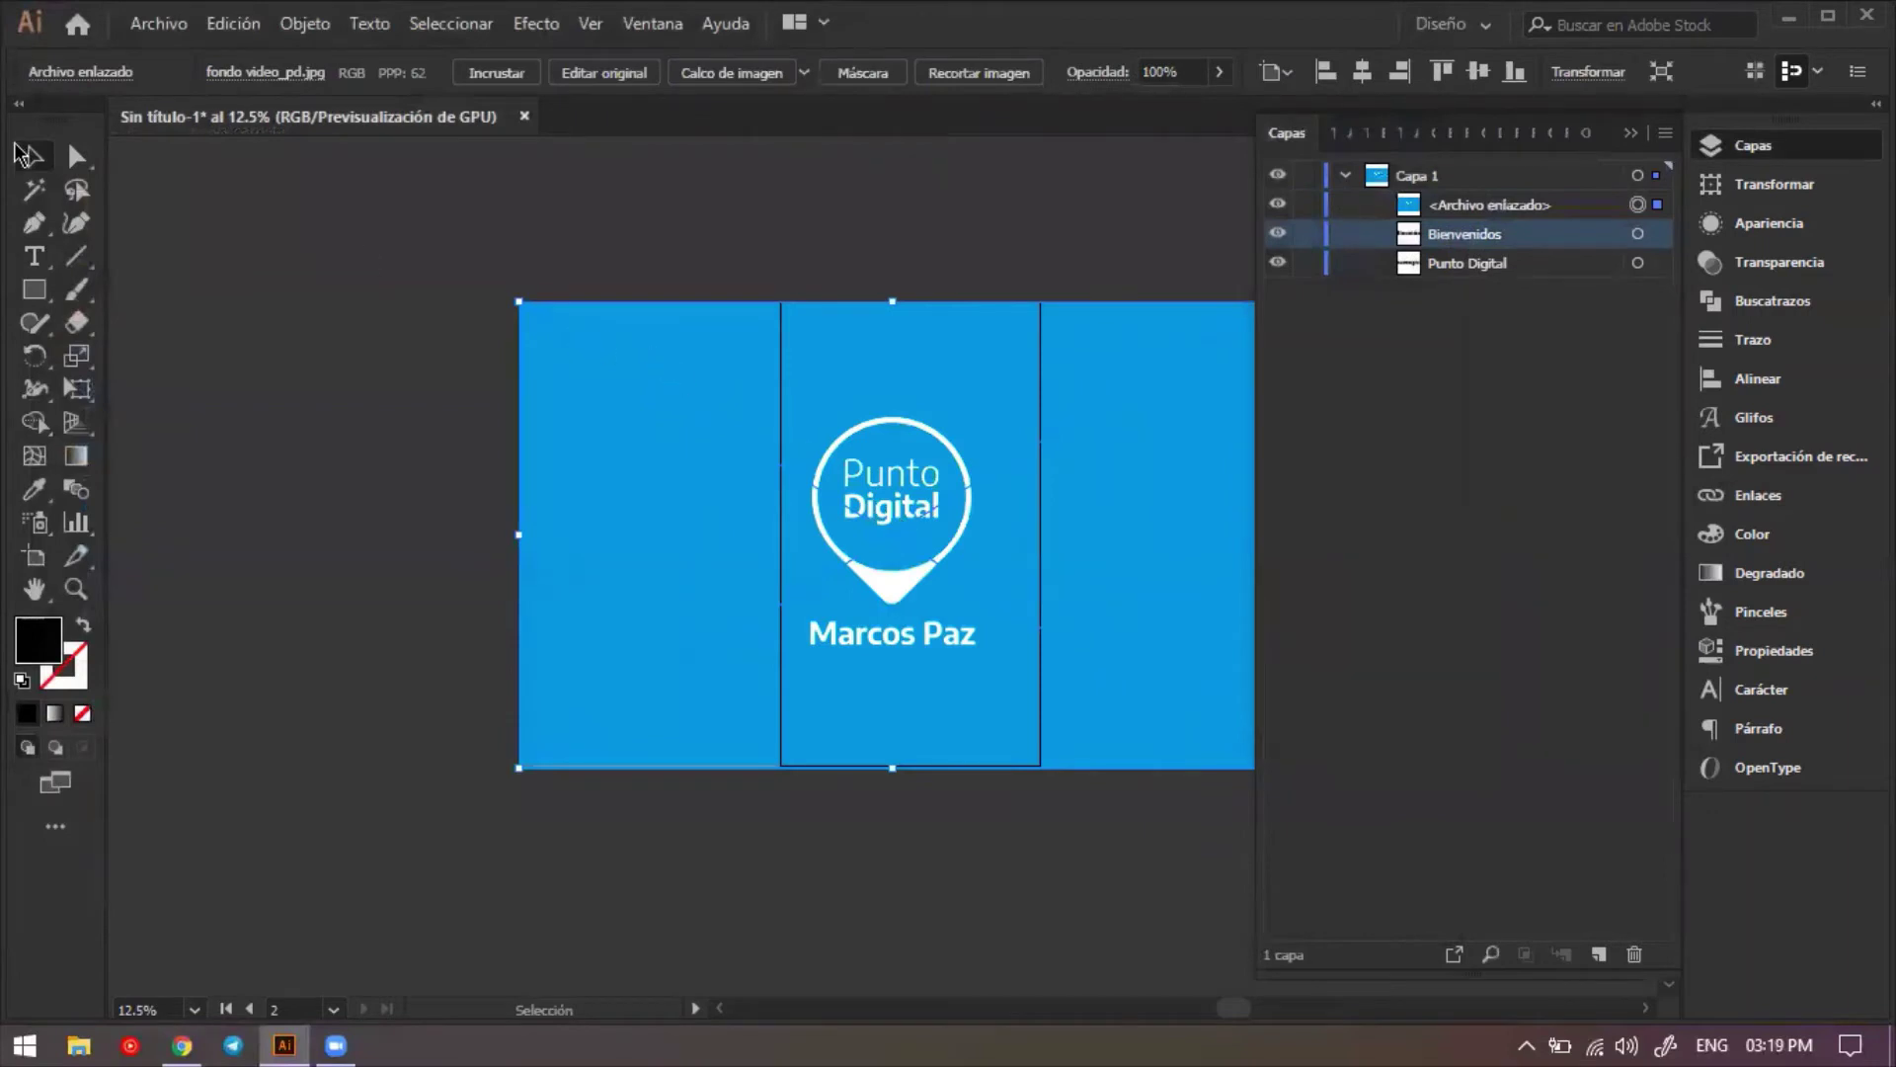
Shift the placed image across both artboards and put it beneath the two text objects in Capa 1.
{"action": "left_click_drag", "start_coordinate": [769, 452], "coordinate": [627, 455]}
{"action": "left_click", "coordinate": [1471, 207]}
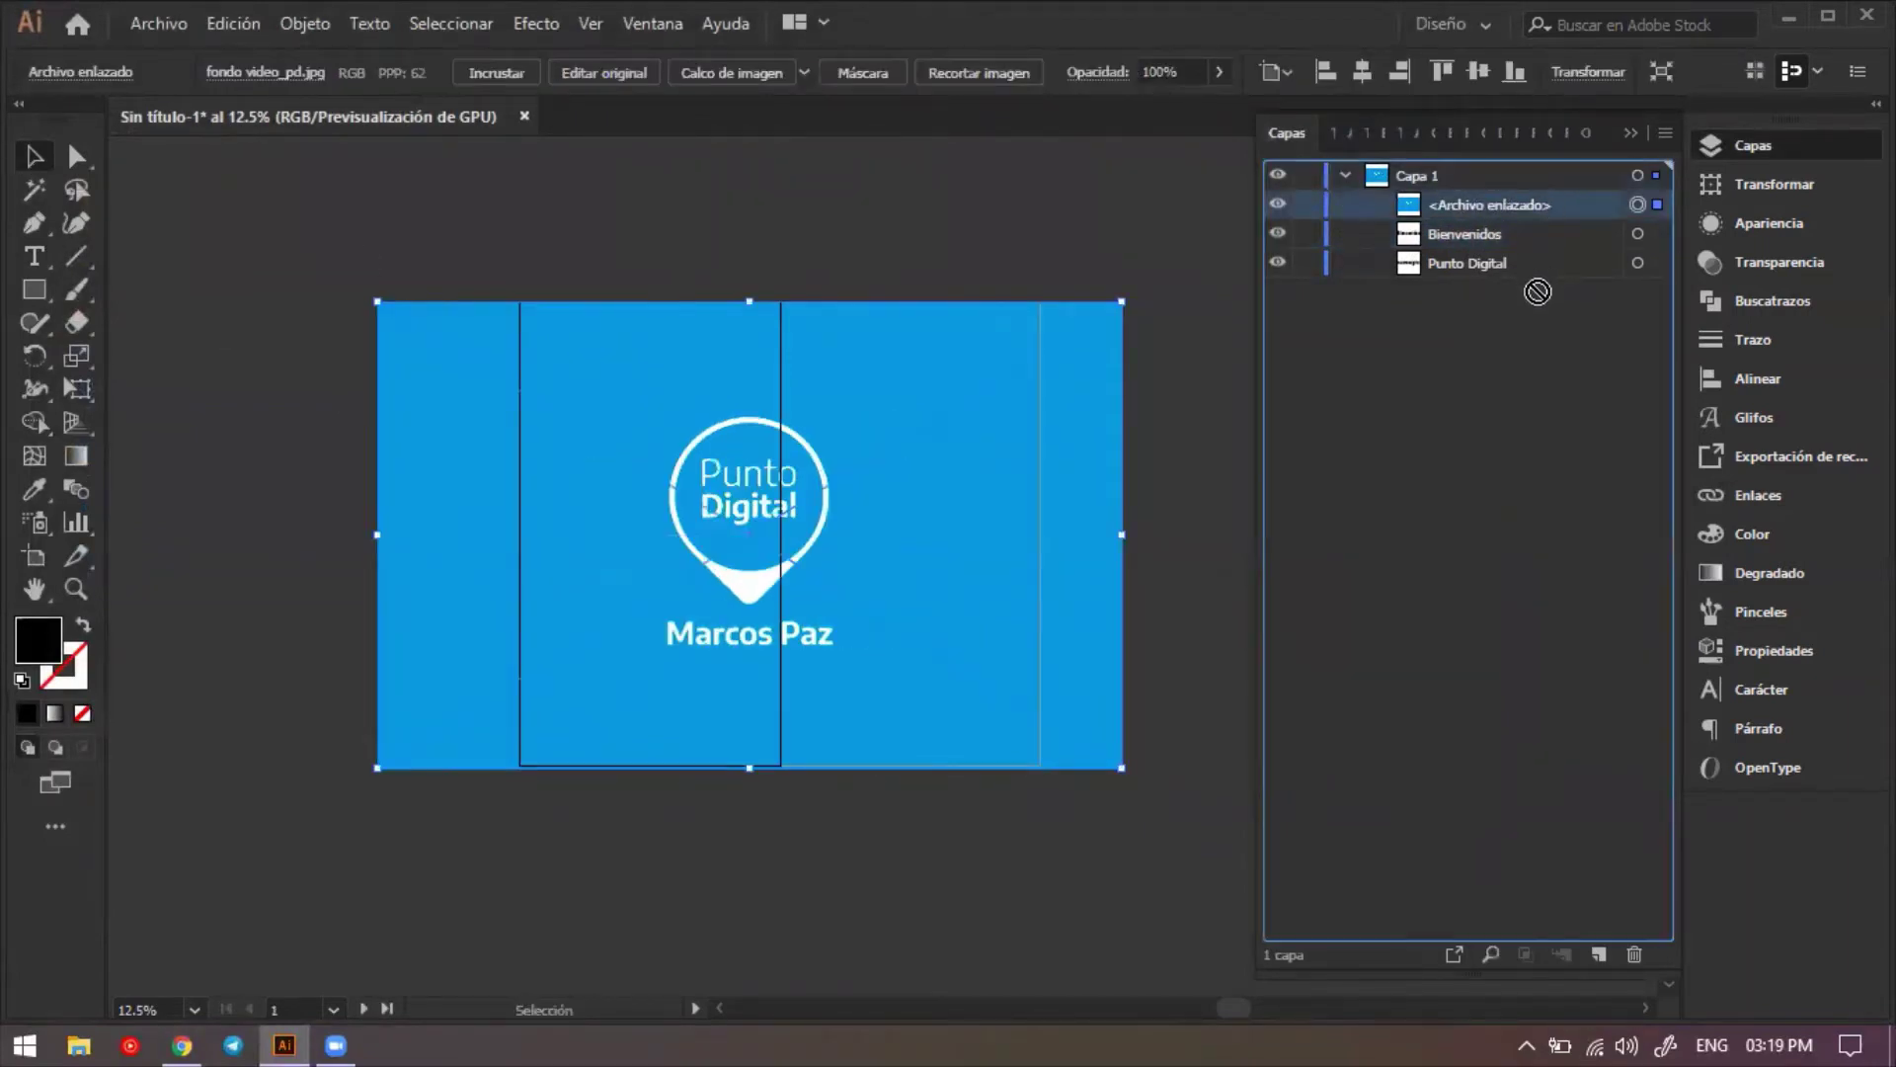
{"action": "left_click_drag", "start_coordinate": [1575, 209], "coordinate": [1531, 280]}
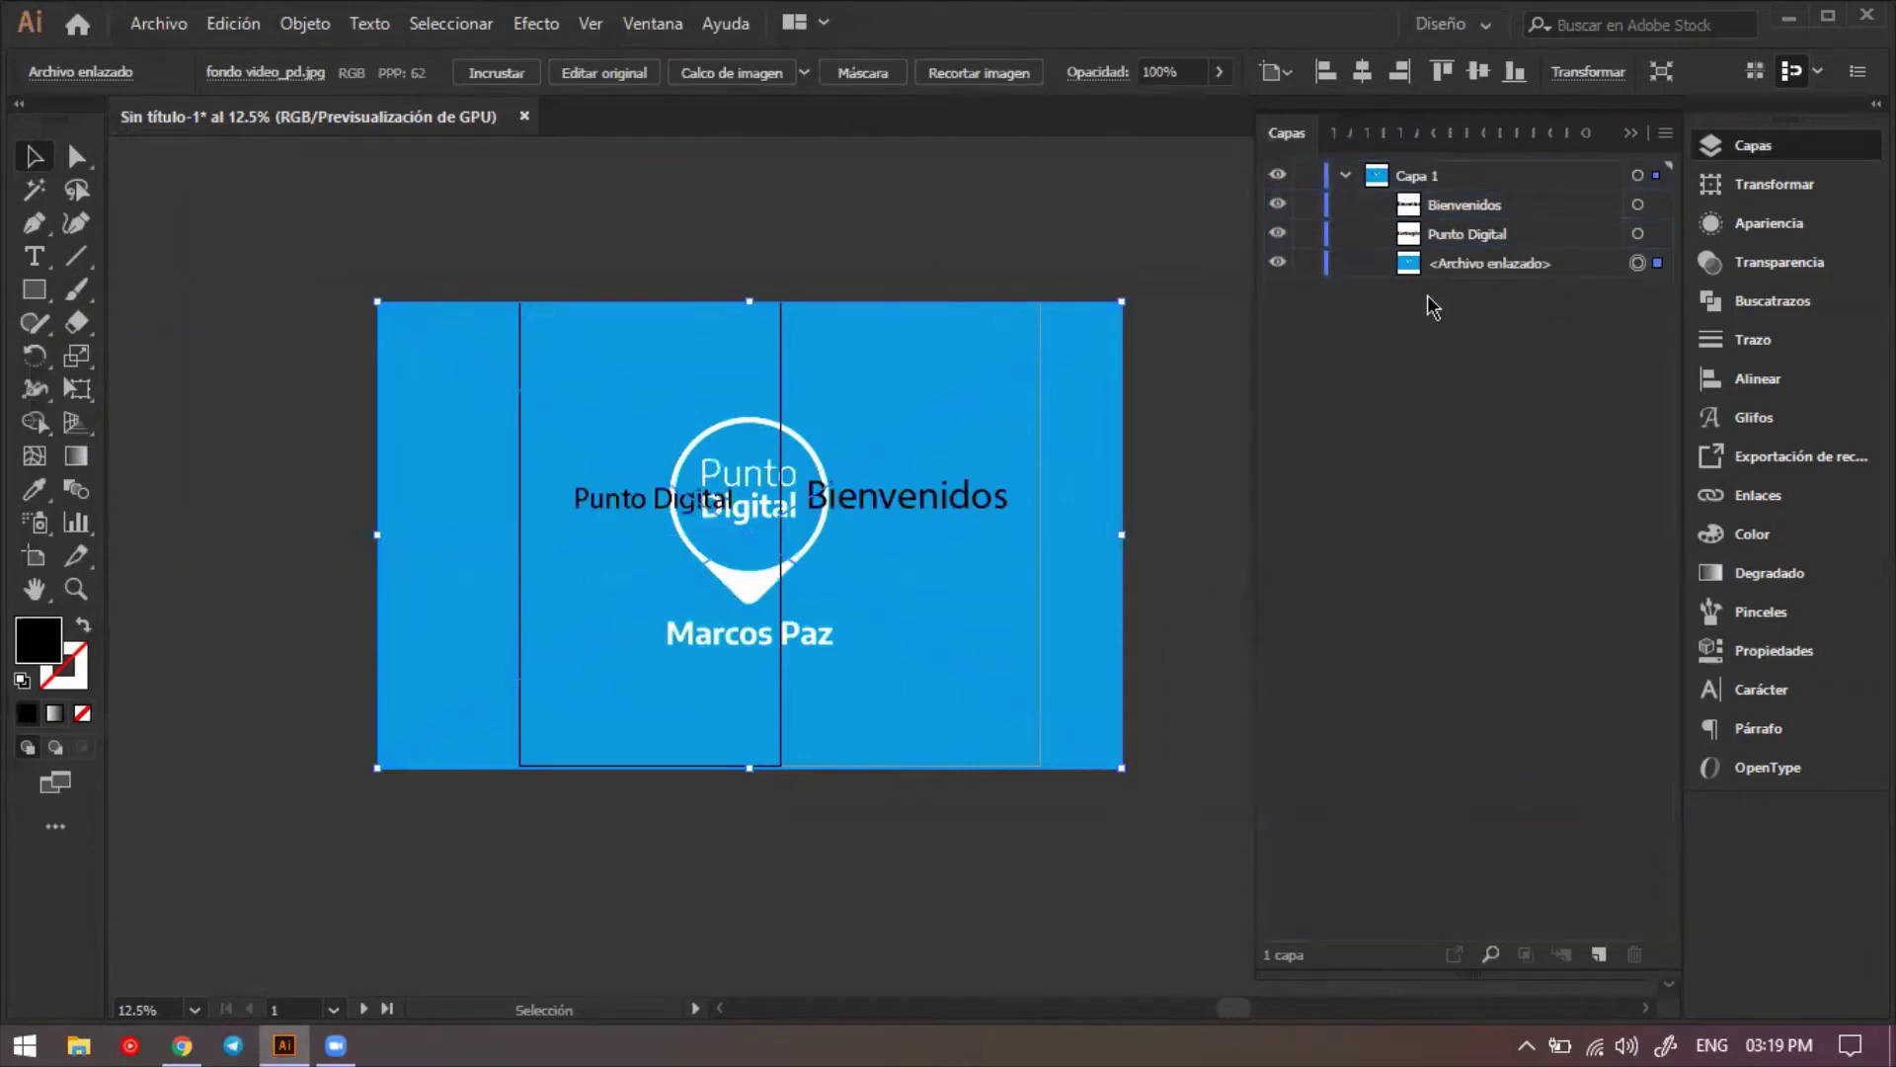
{"action": "left_click_drag", "start_coordinate": [583, 434], "coordinate": [648, 359]}
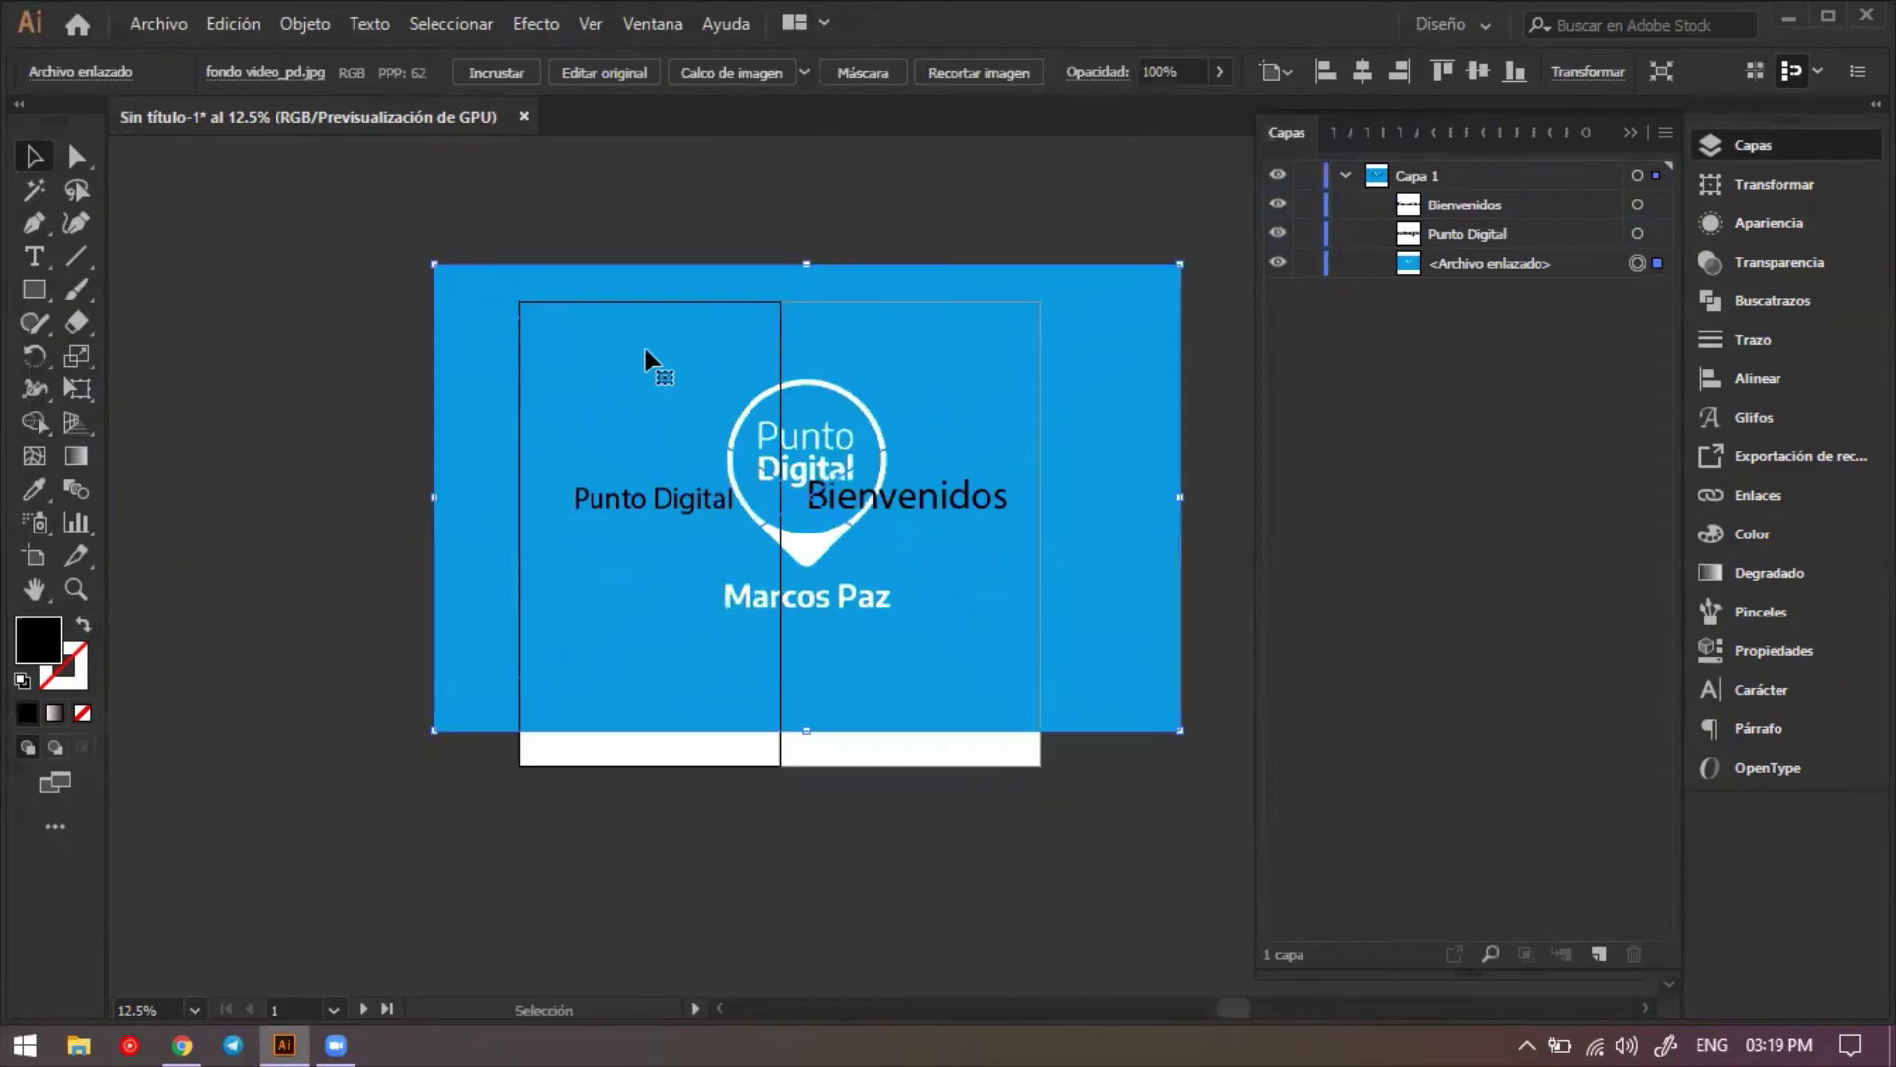
{"action": "left_click", "coordinate": [357, 463]}
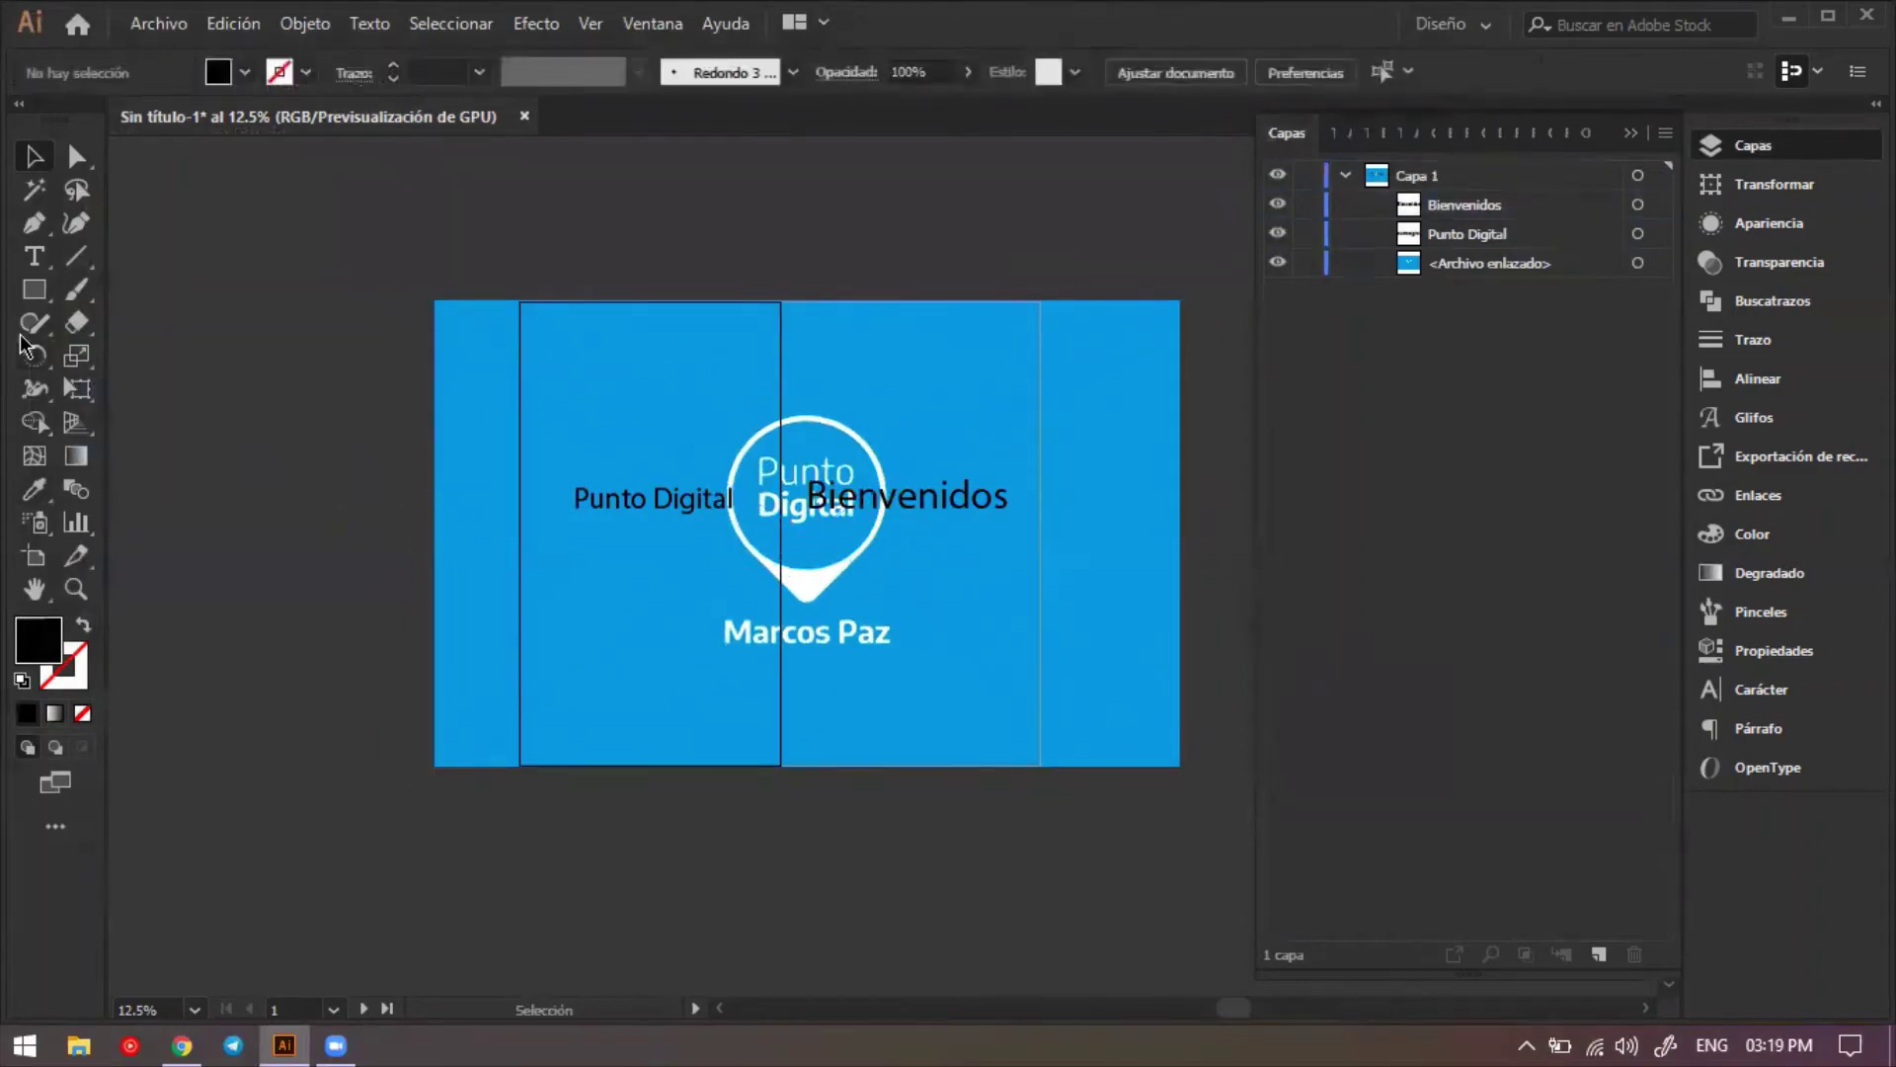
Move the second artboard away from the first to leave a narrow gap, at X 1622.5 px.
{"action": "key", "text": "shift+o"}
{"action": "left_click_drag", "start_coordinate": [951, 371], "coordinate": [997, 376]}
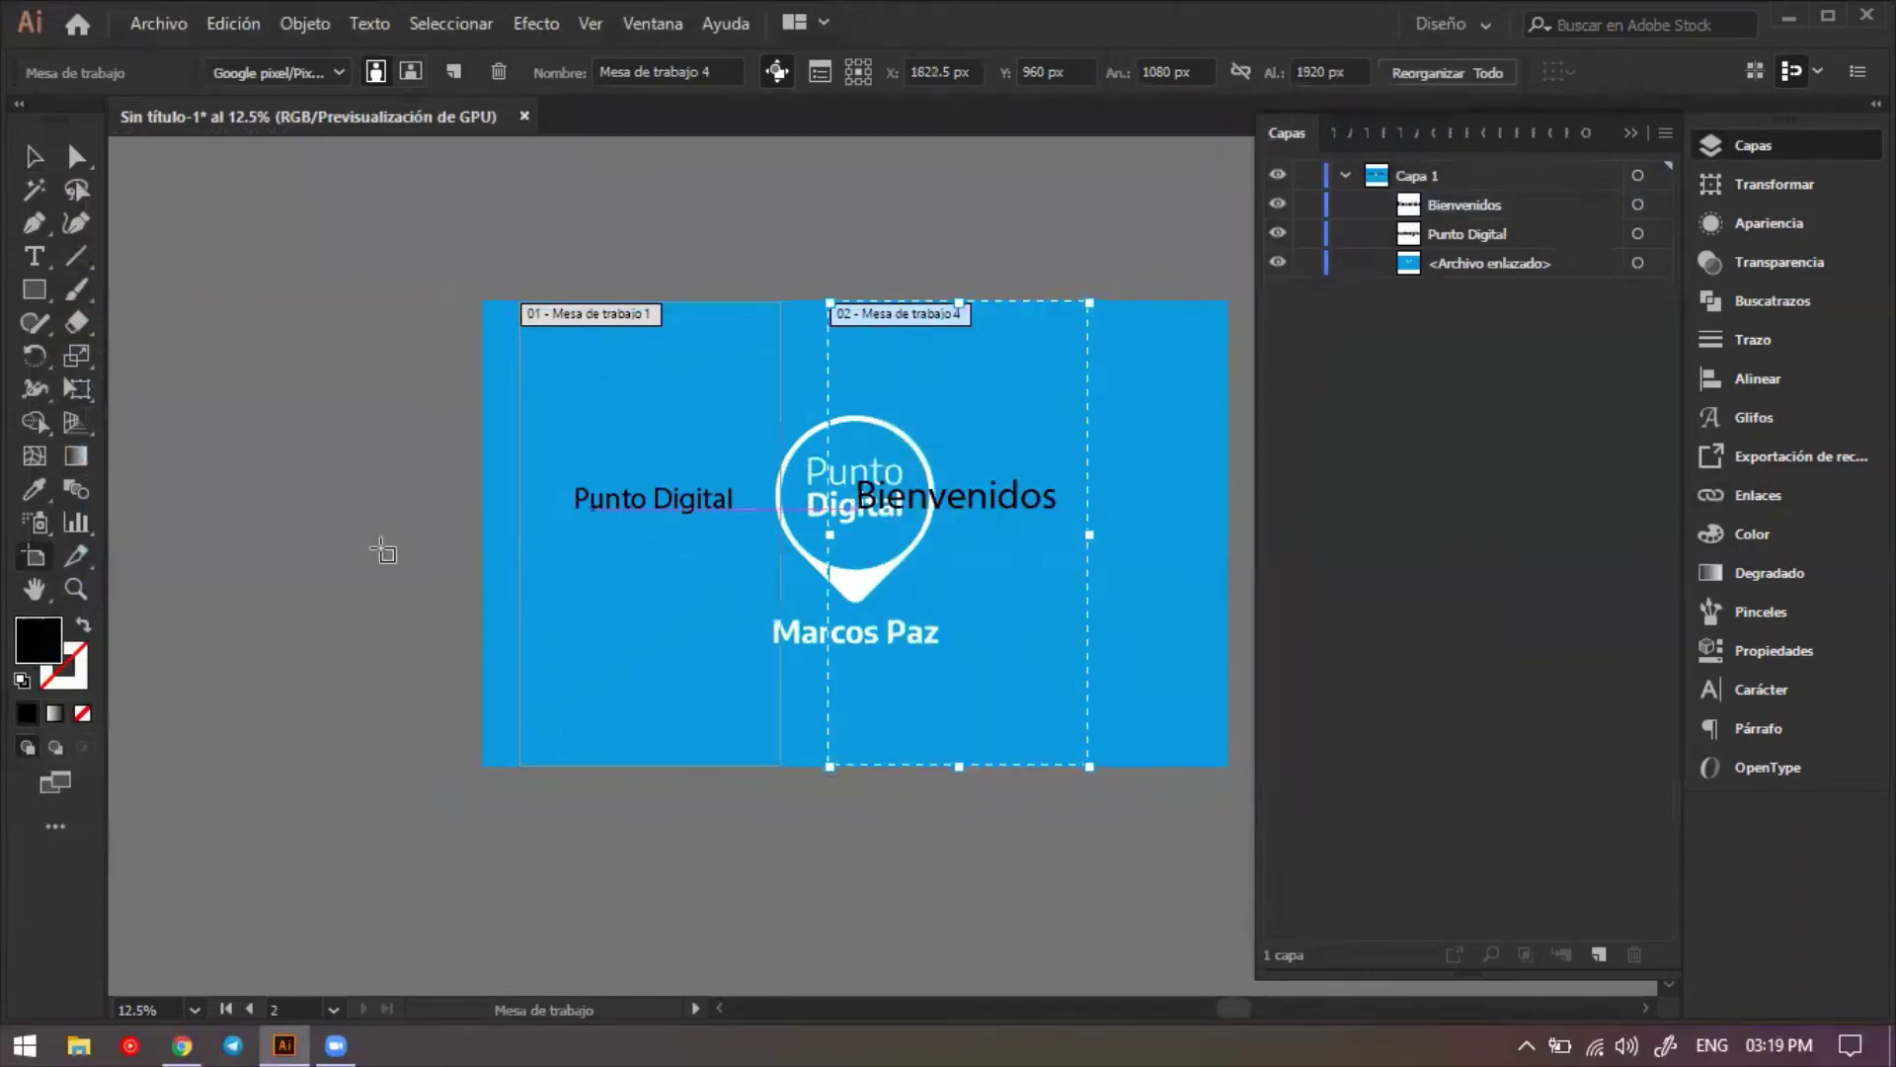
{"action": "left_click", "coordinate": [318, 541]}
Select the linked image through Capa 1, reposition it to cover both artboards and the gap, and deselect it.
{"action": "left_click", "coordinate": [1637, 263]}
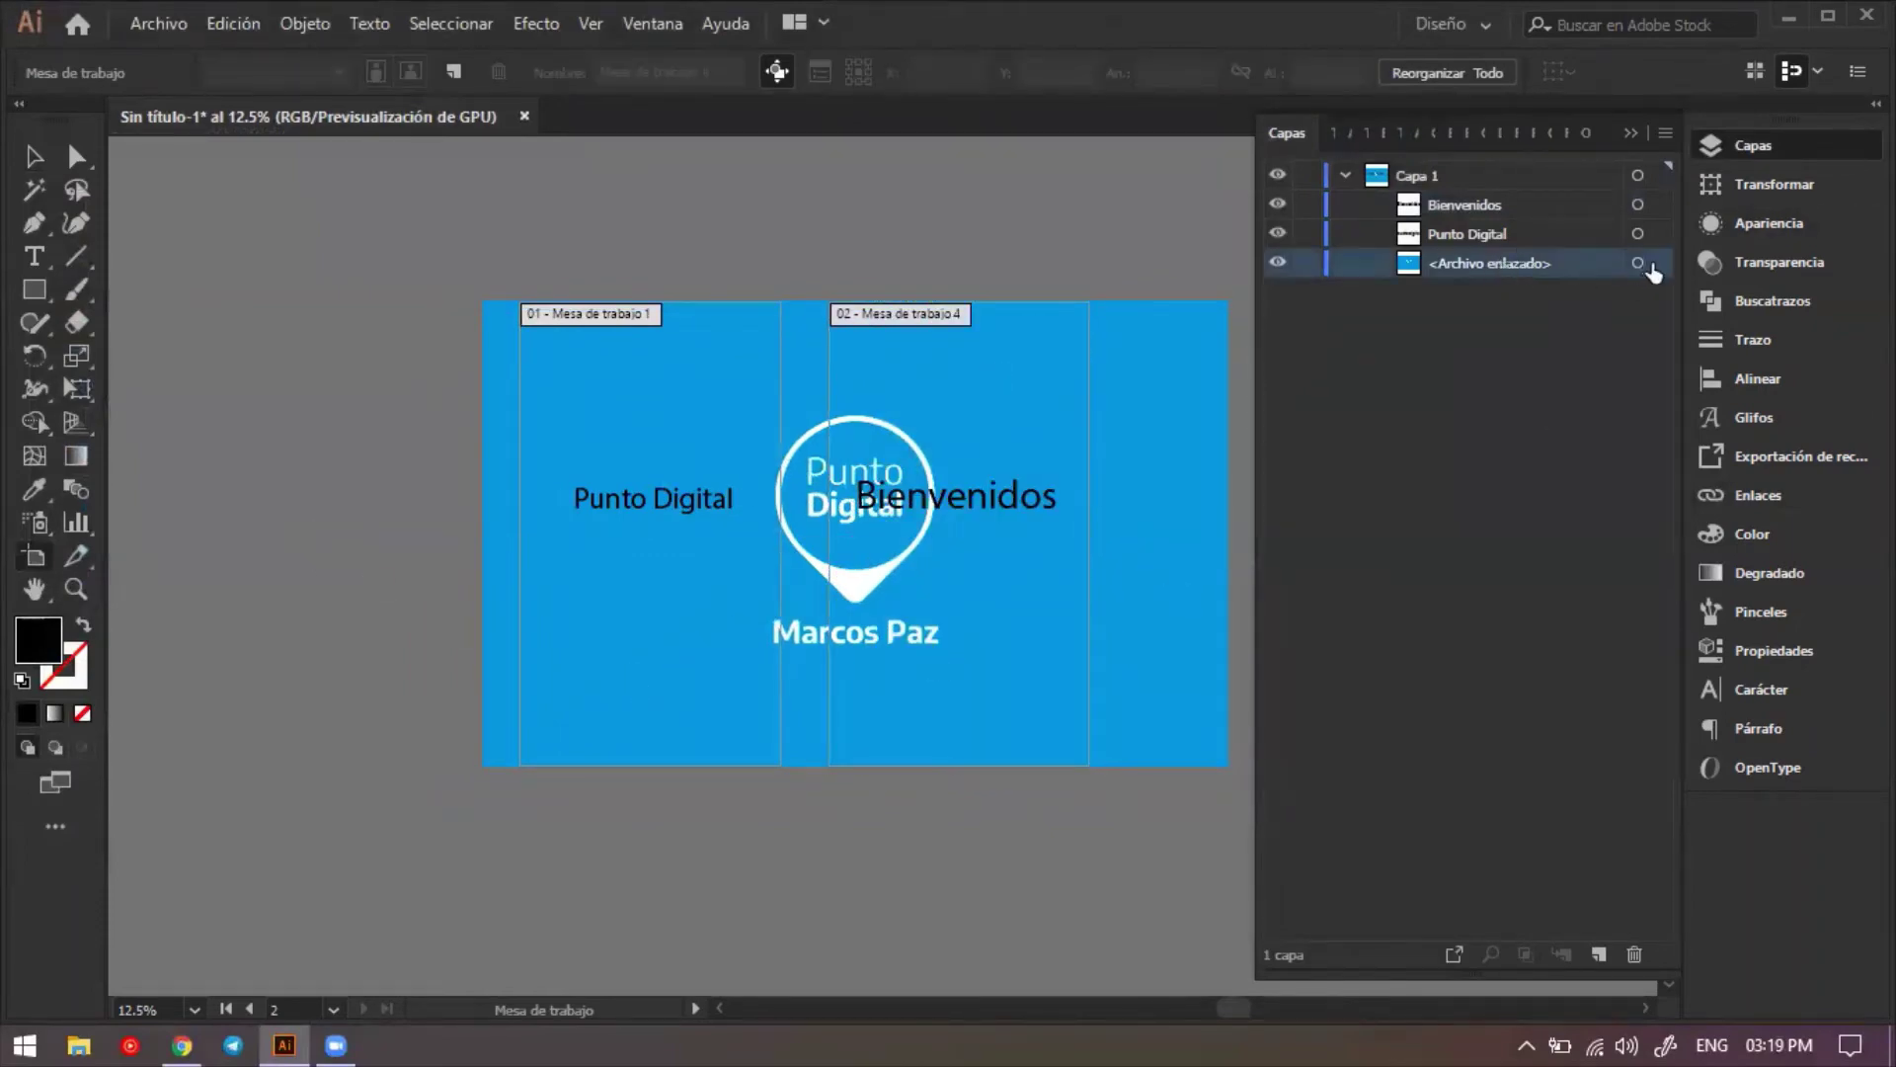
{"action": "key", "text": "v"}
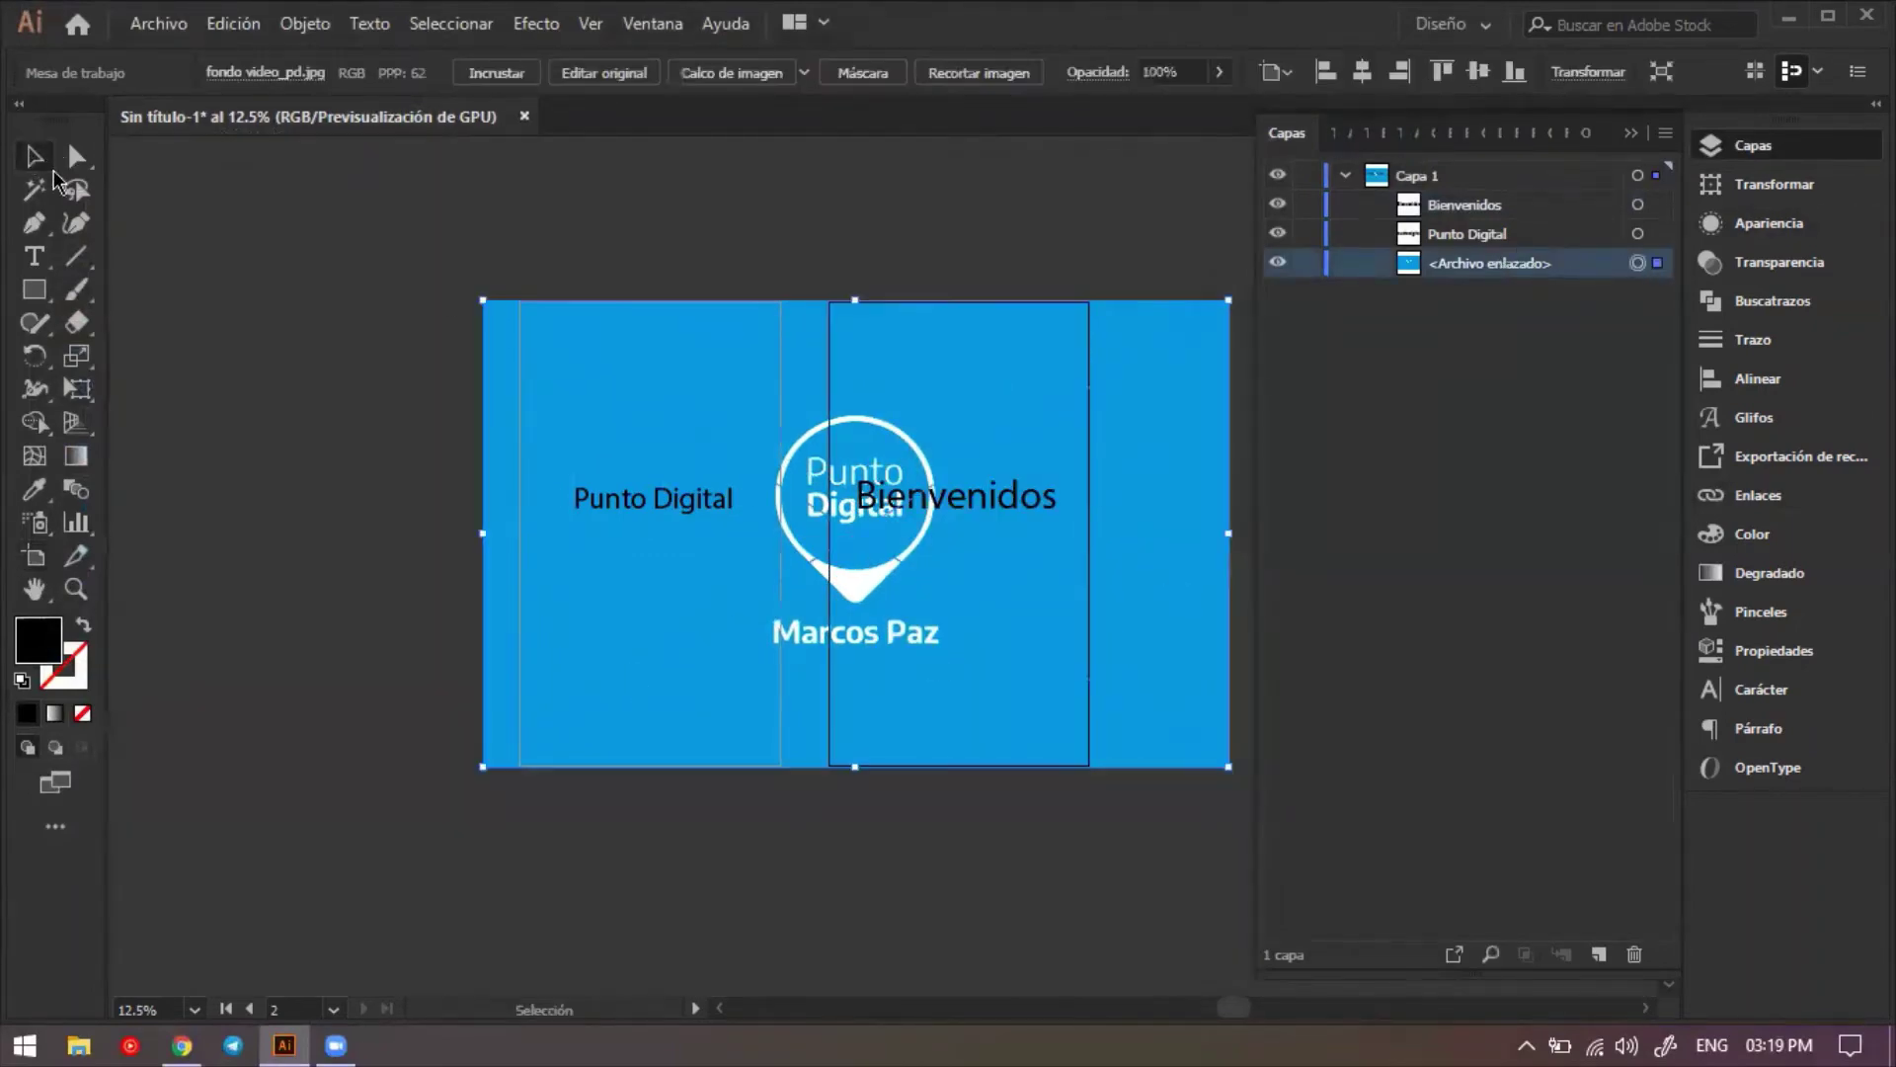
{"action": "left_click_drag", "start_coordinate": [798, 373], "coordinate": [654, 381]}
{"action": "left_click_drag", "start_coordinate": [816, 297], "coordinate": [952, 335]}
{"action": "left_click", "coordinate": [1346, 174]}
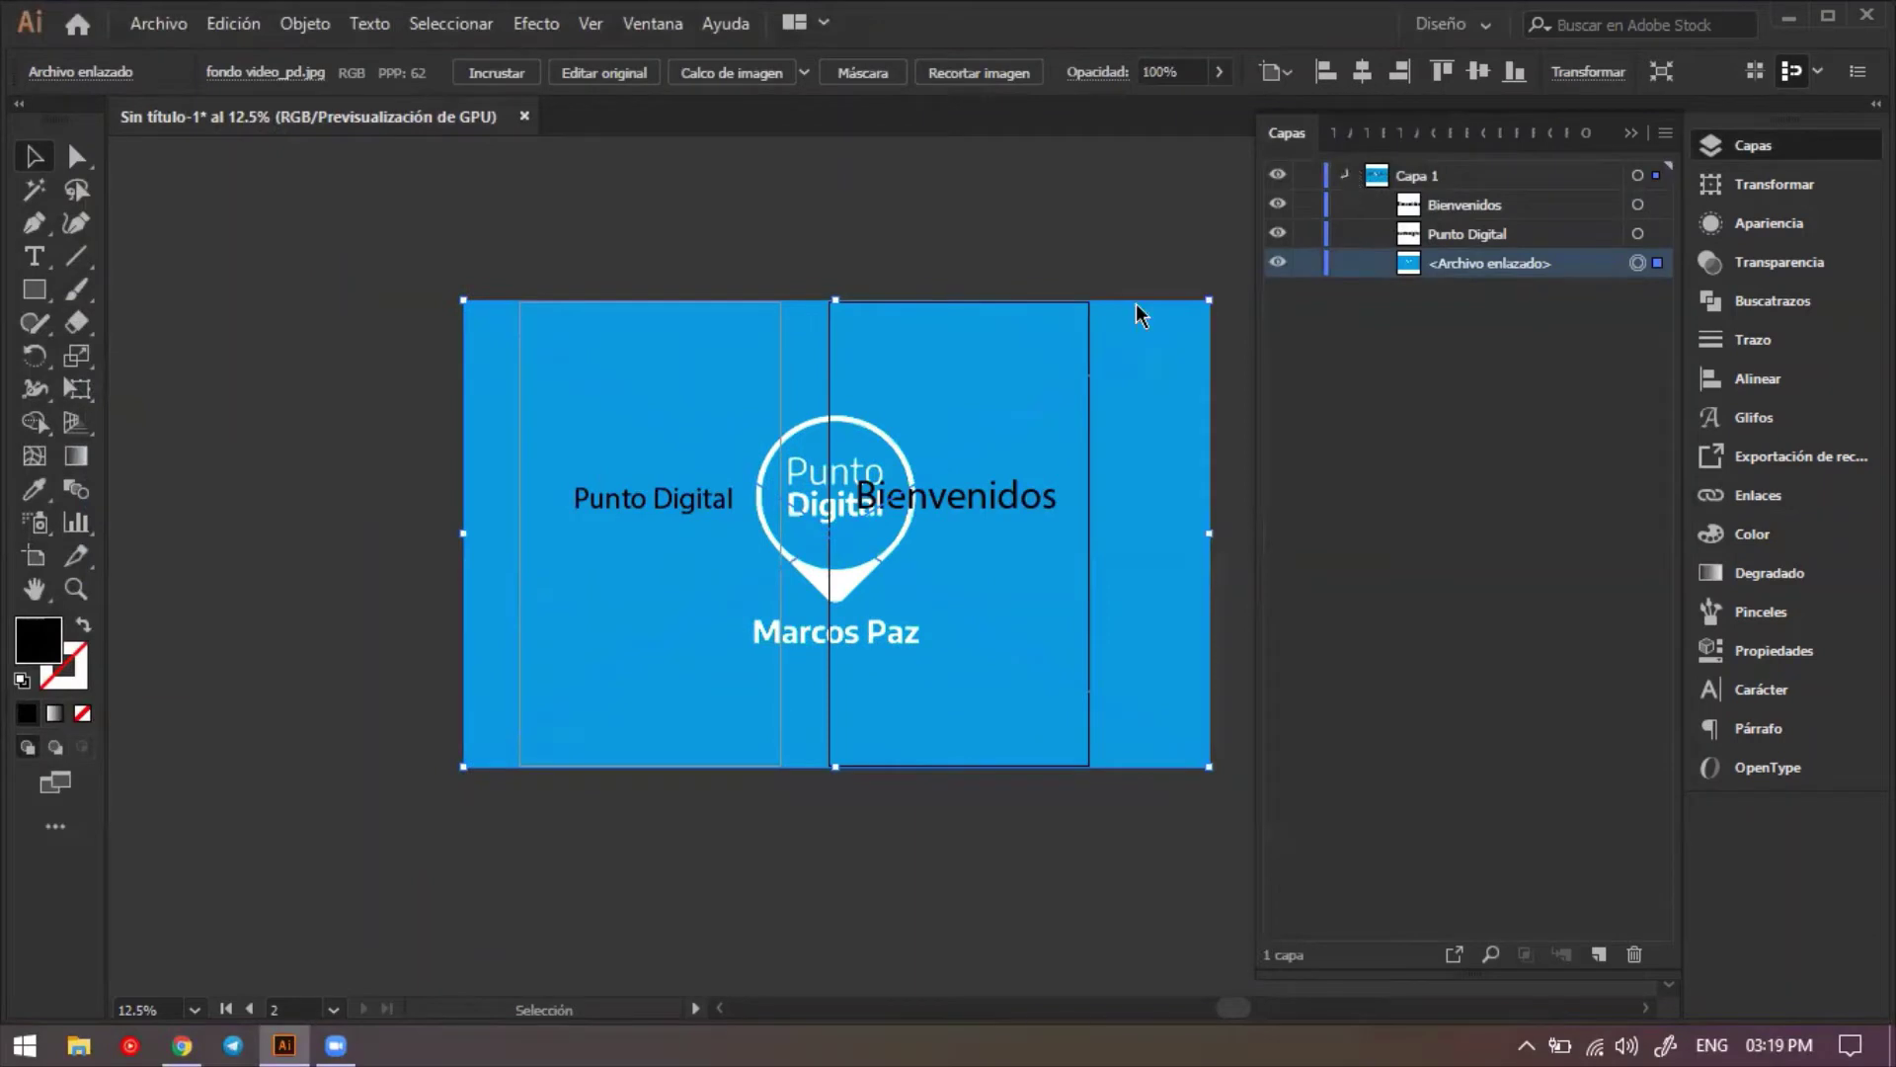
{"action": "left_click", "coordinate": [250, 394]}
Collapse the layer list, undo the last image move and realign the image so it spans both artboards.
{"action": "double_click", "coordinate": [625, 338]}
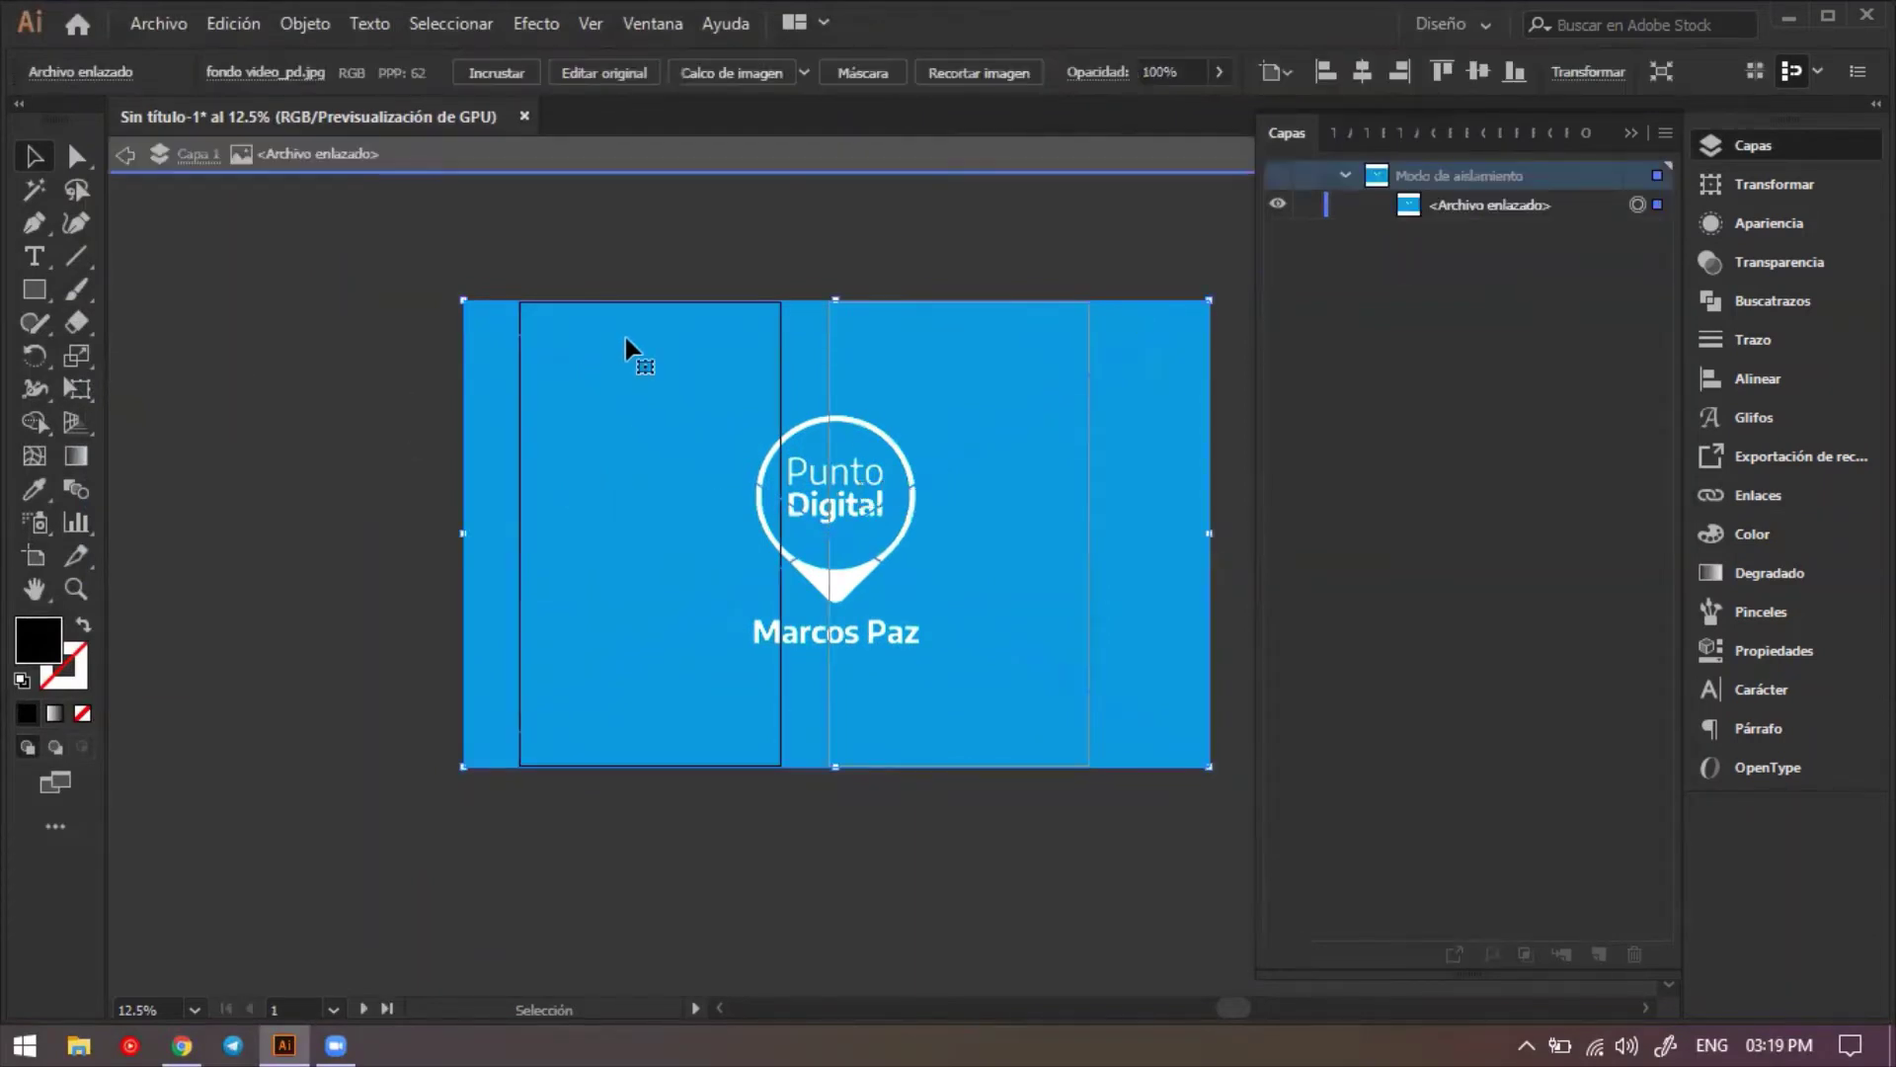
{"action": "left_click", "coordinate": [1631, 135]}
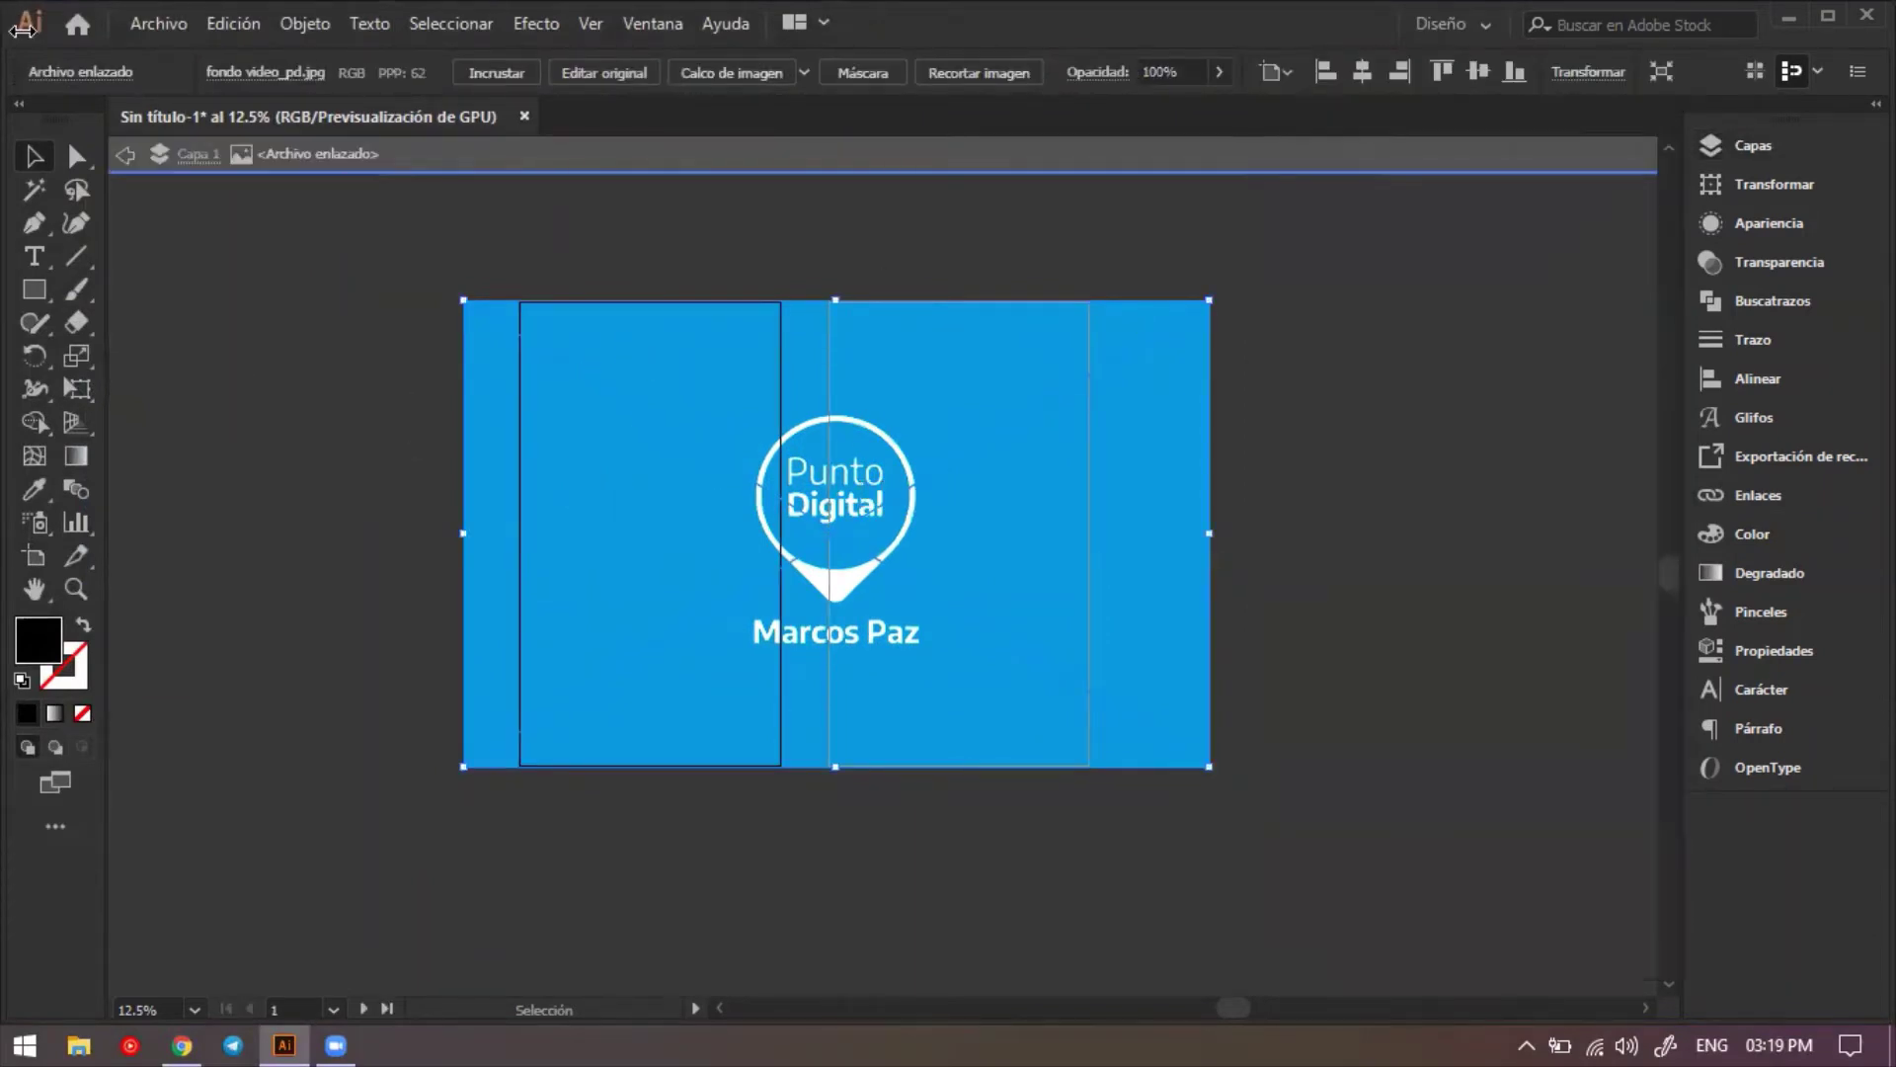
{"action": "key", "text": "ctrl+z"}
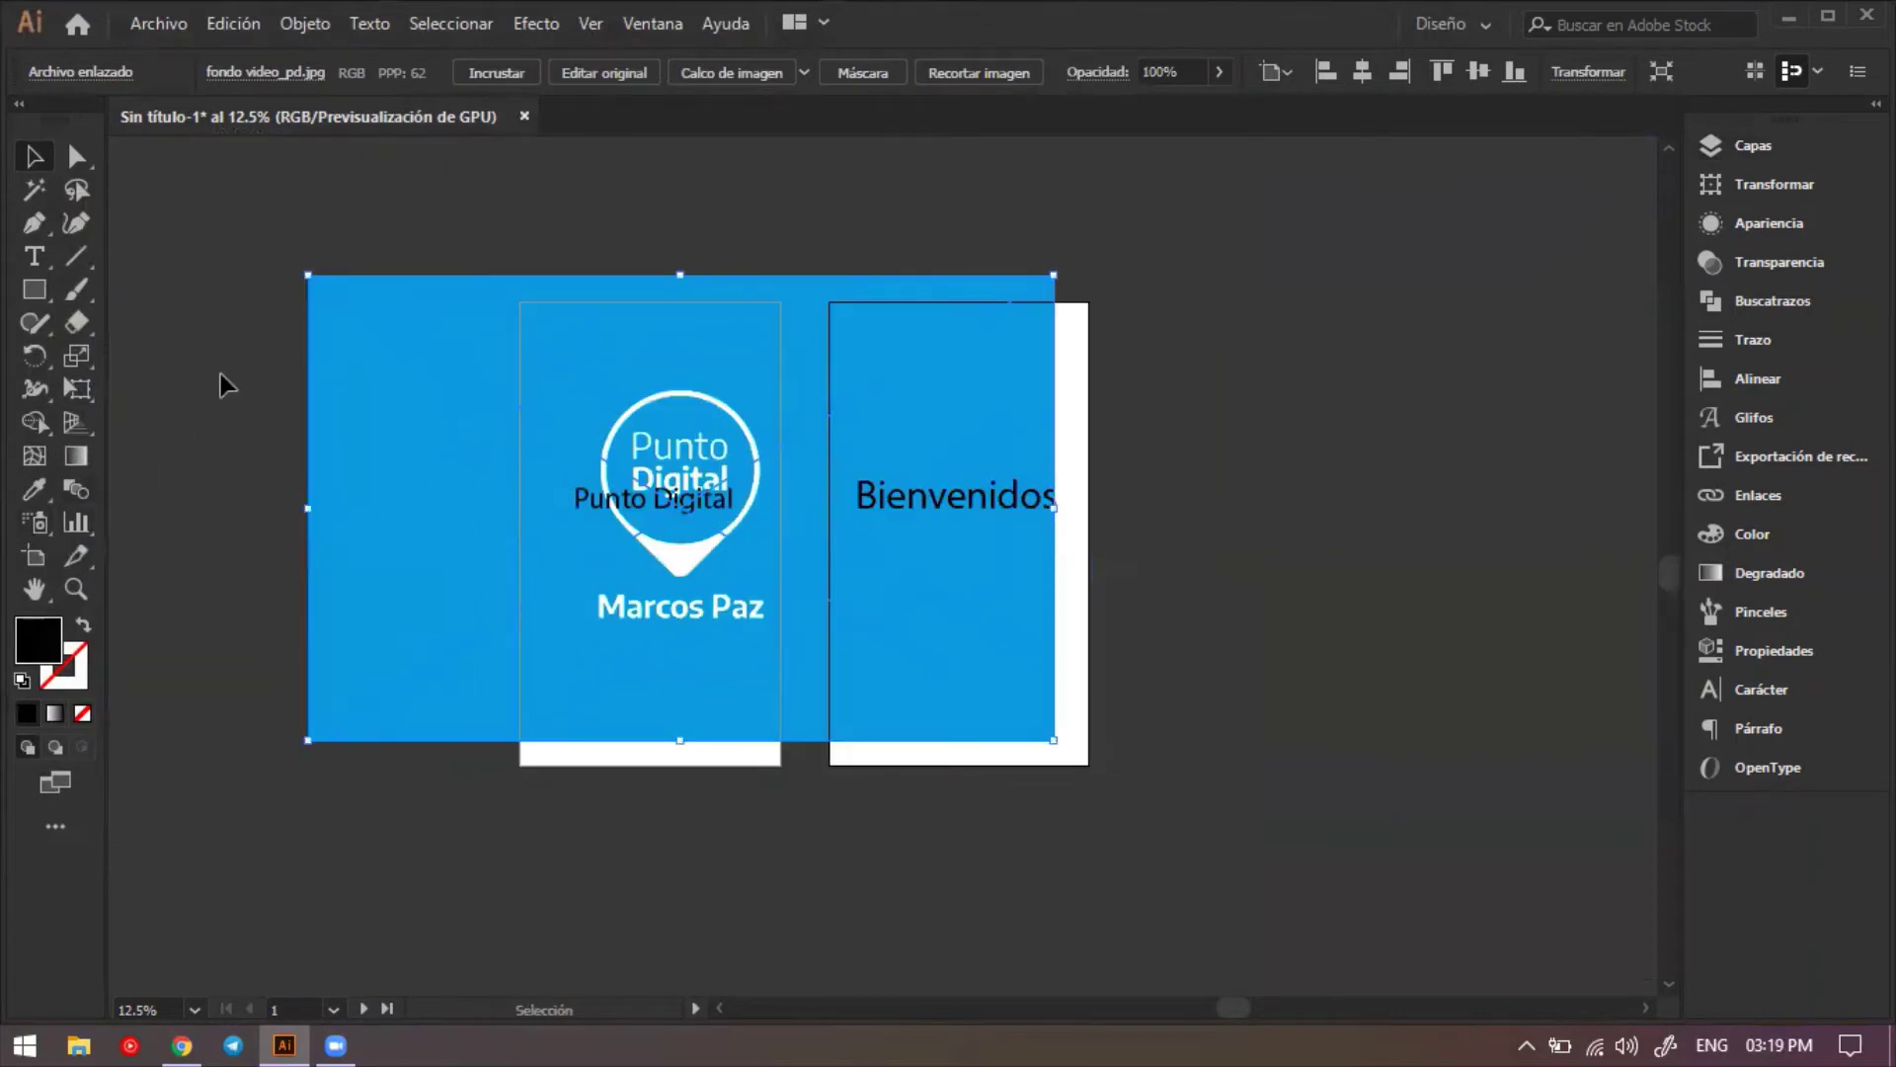
{"action": "left_click_drag", "start_coordinate": [605, 372], "coordinate": [736, 385]}
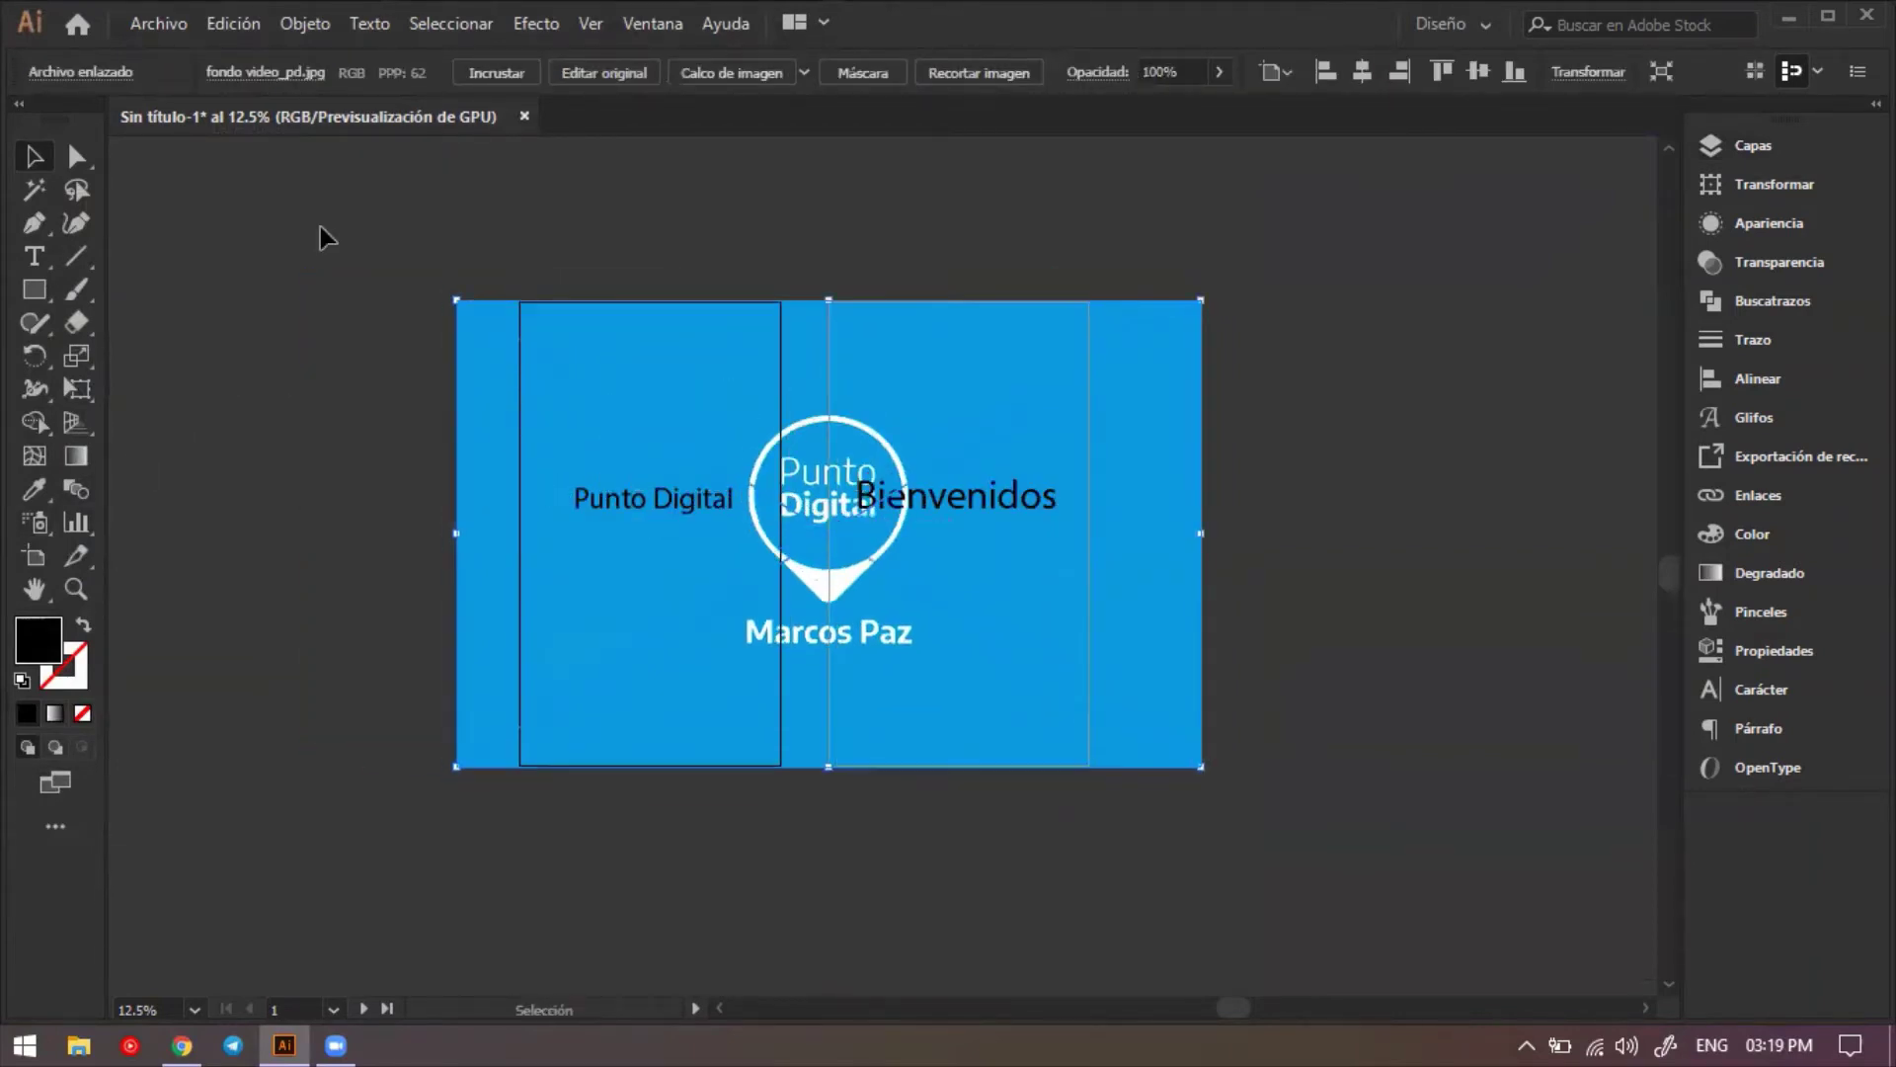
Deselect the placed image and start exporting the document as Sin título-1.jpg, keeping the JPEG format.
{"action": "left_click", "coordinate": [156, 28]}
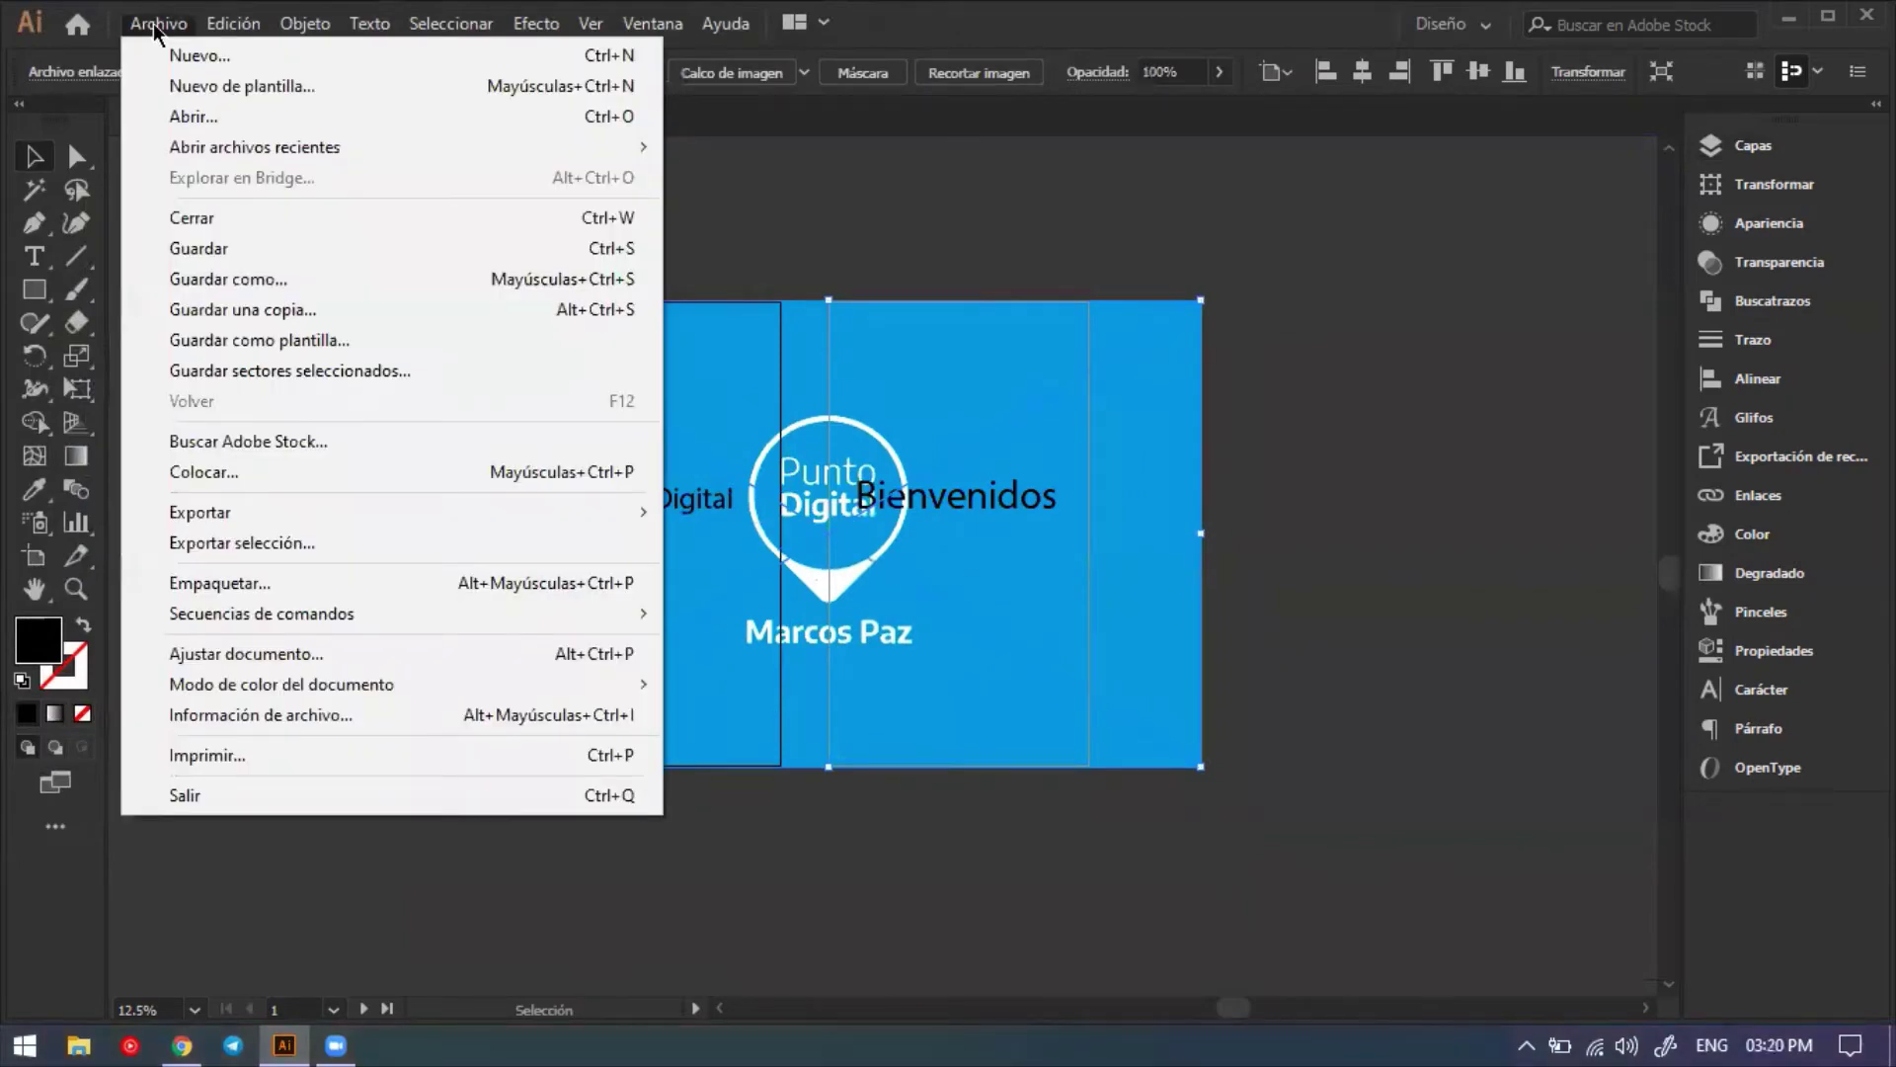
{"action": "left_click", "coordinate": [157, 26]}
{"action": "left_click", "coordinate": [254, 401]}
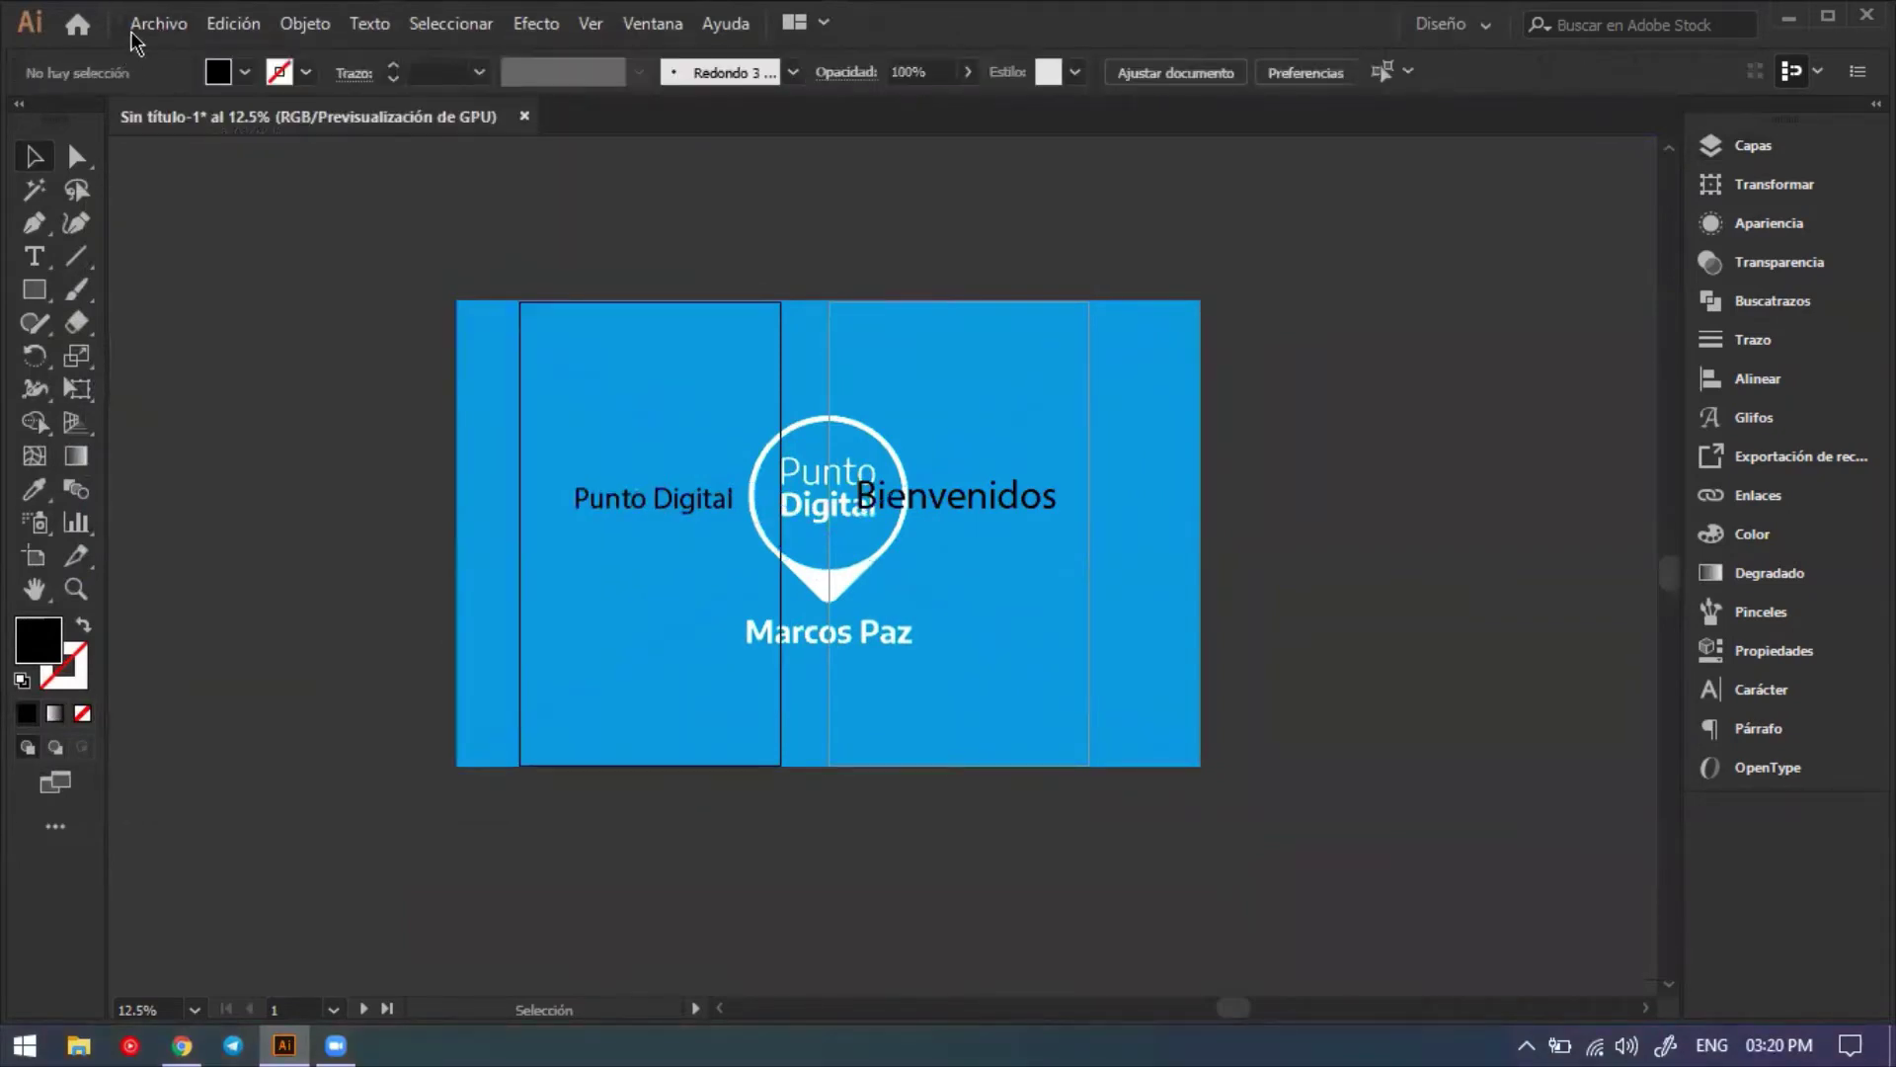
{"action": "left_click", "coordinate": [138, 27]}
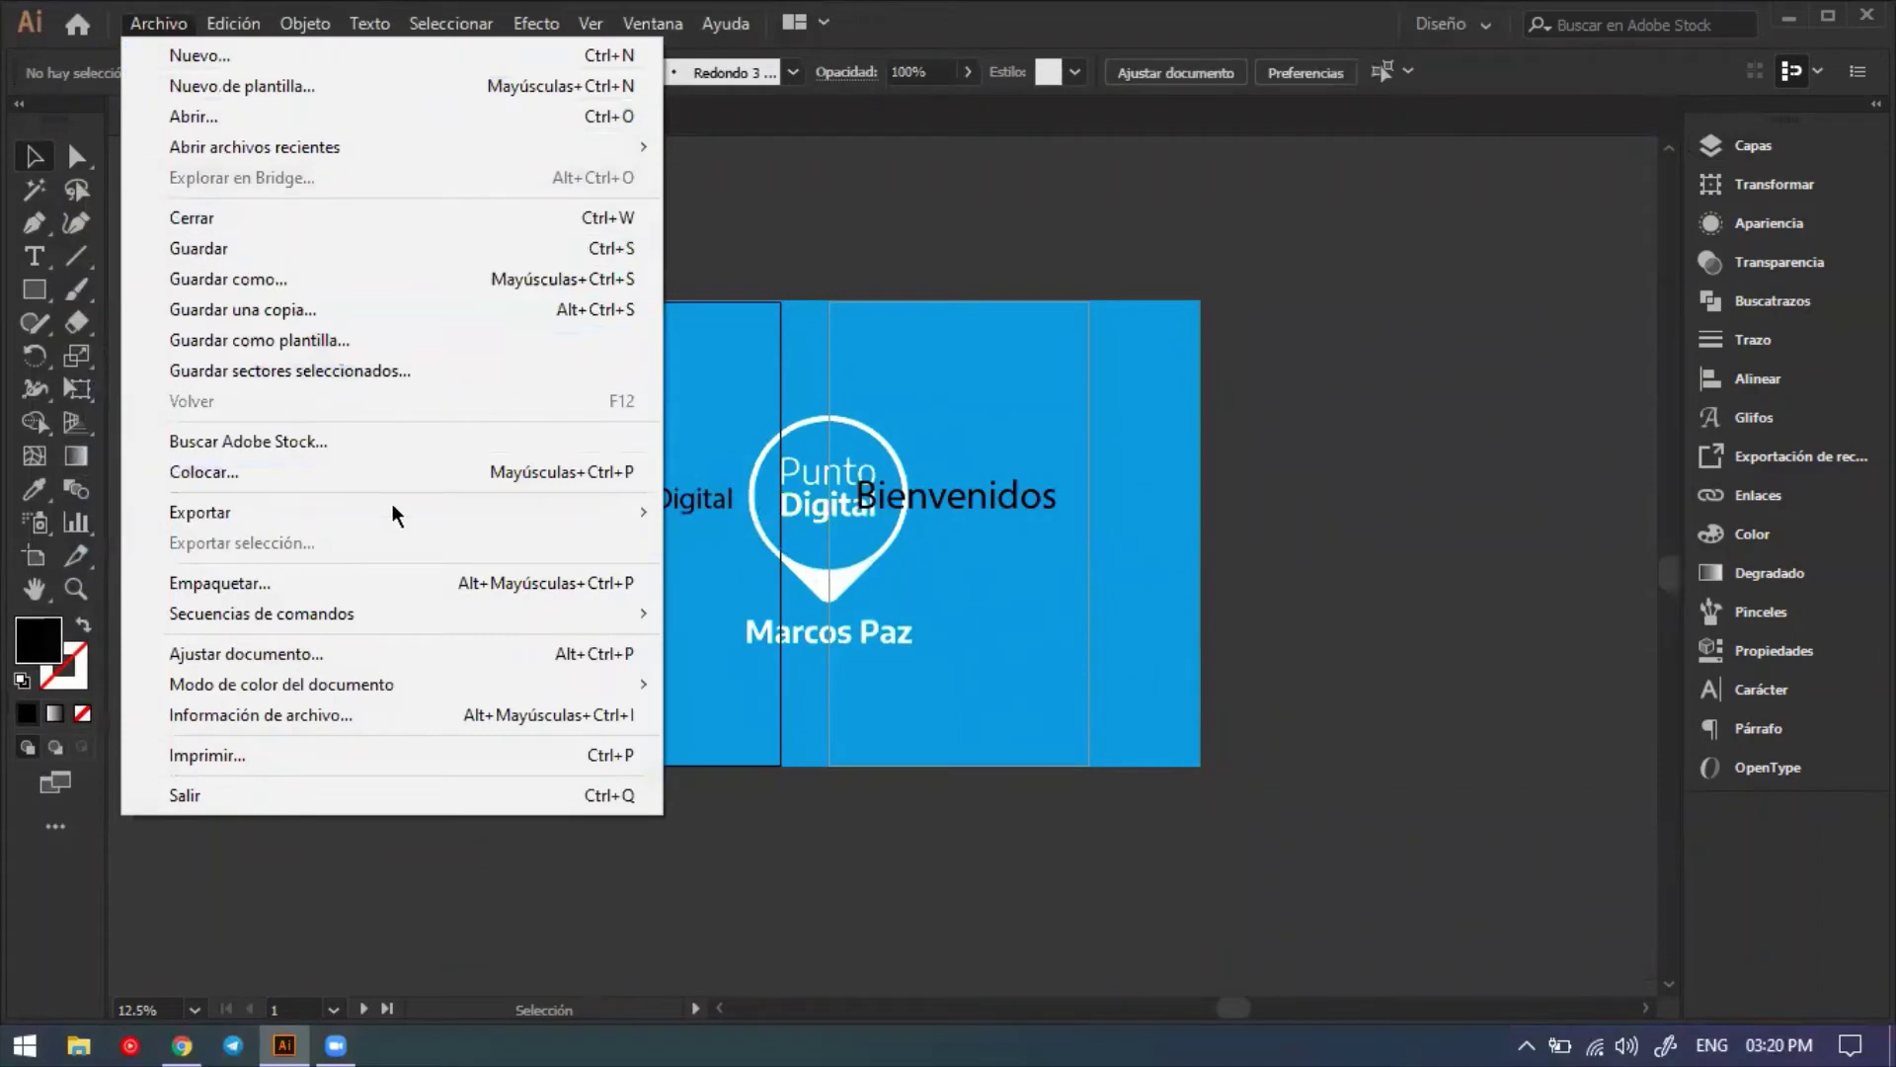
{"action": "mouse_move", "coordinate": [427, 508]}
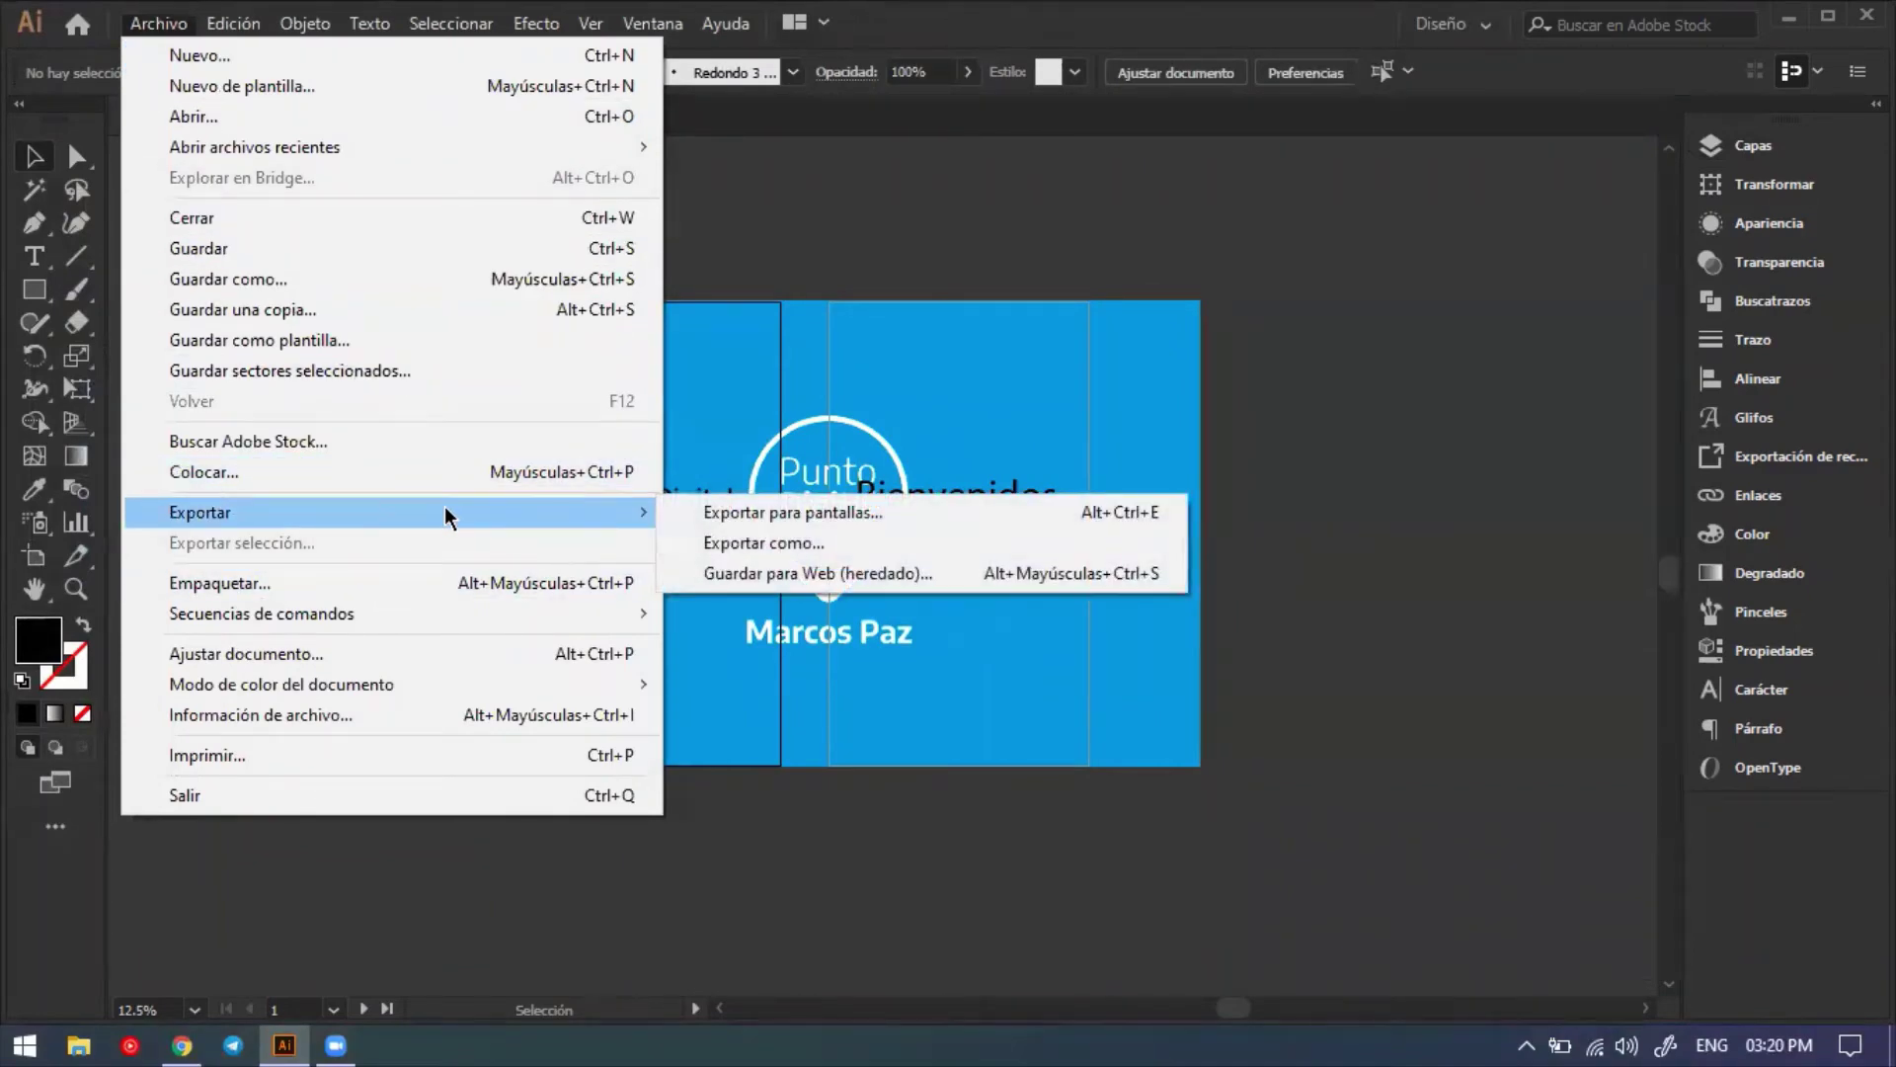
{"action": "left_click", "coordinate": [870, 549]}
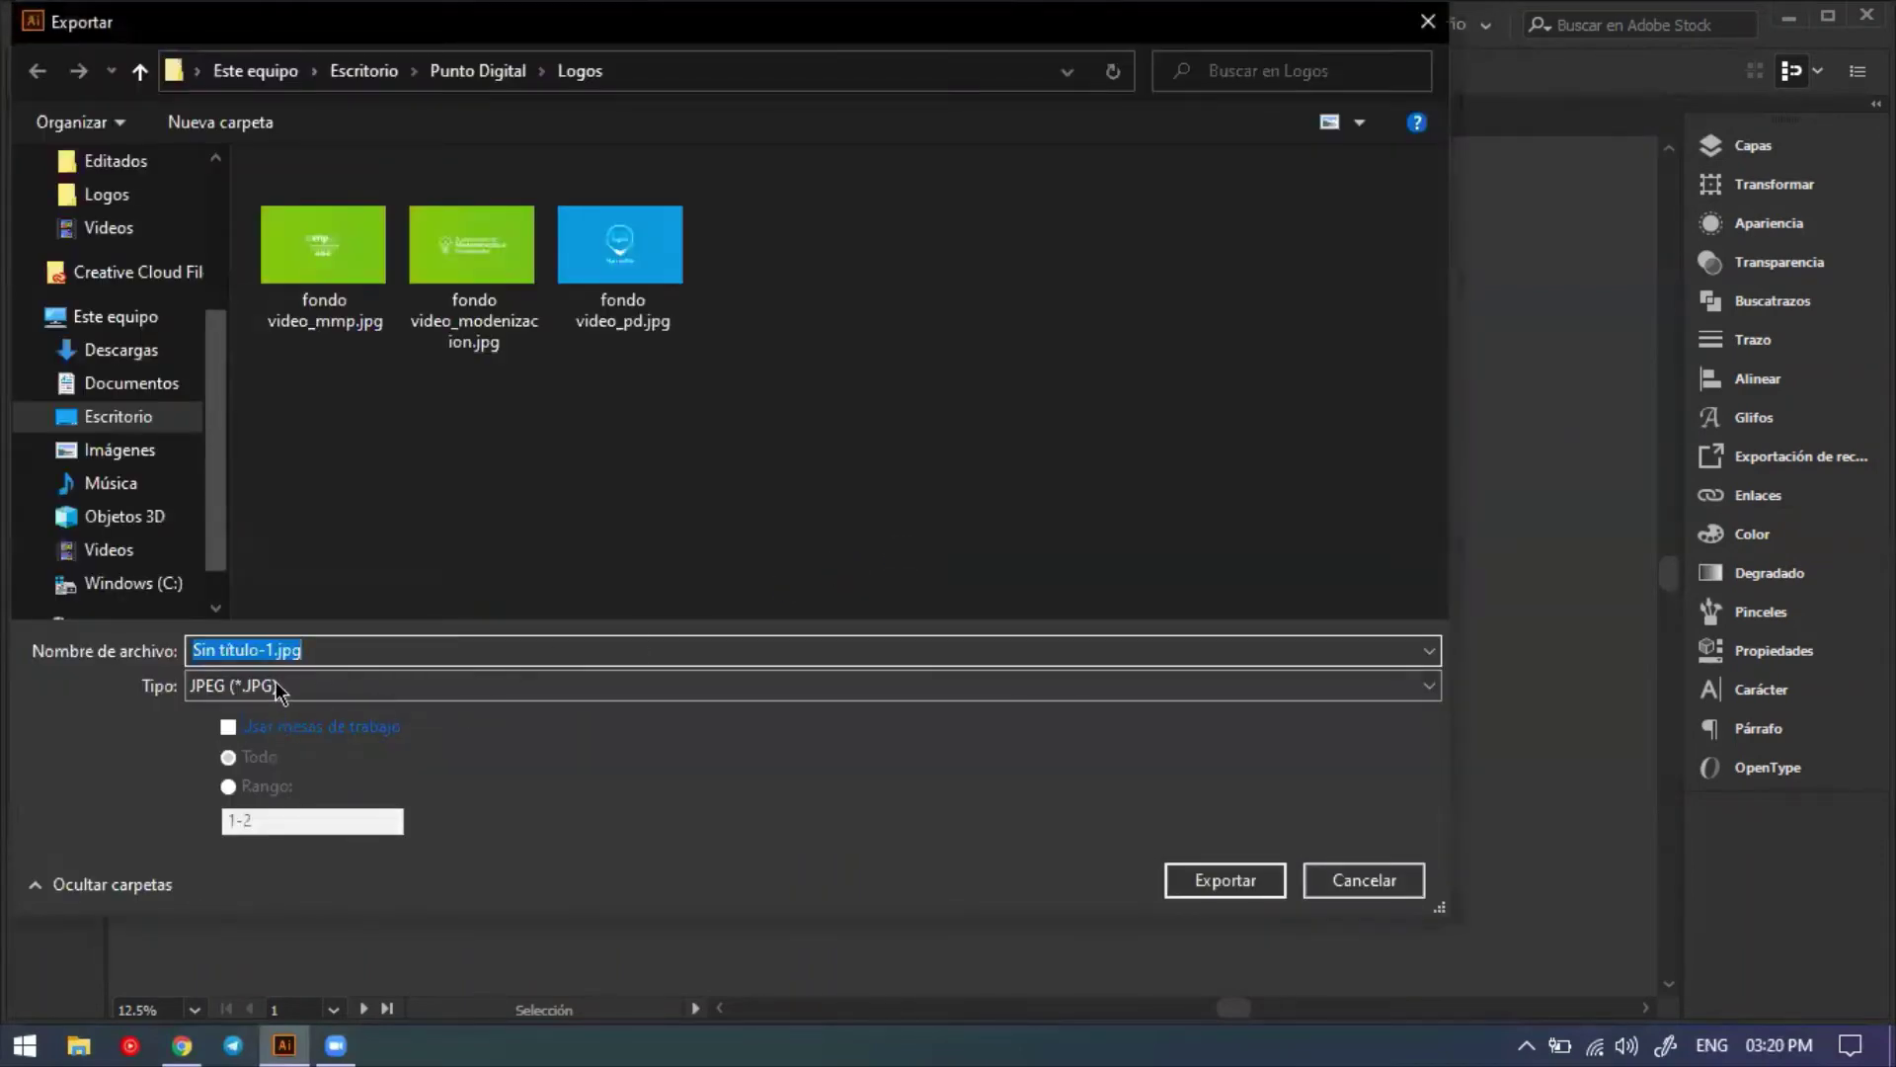
{"action": "left_click", "coordinate": [286, 689]}
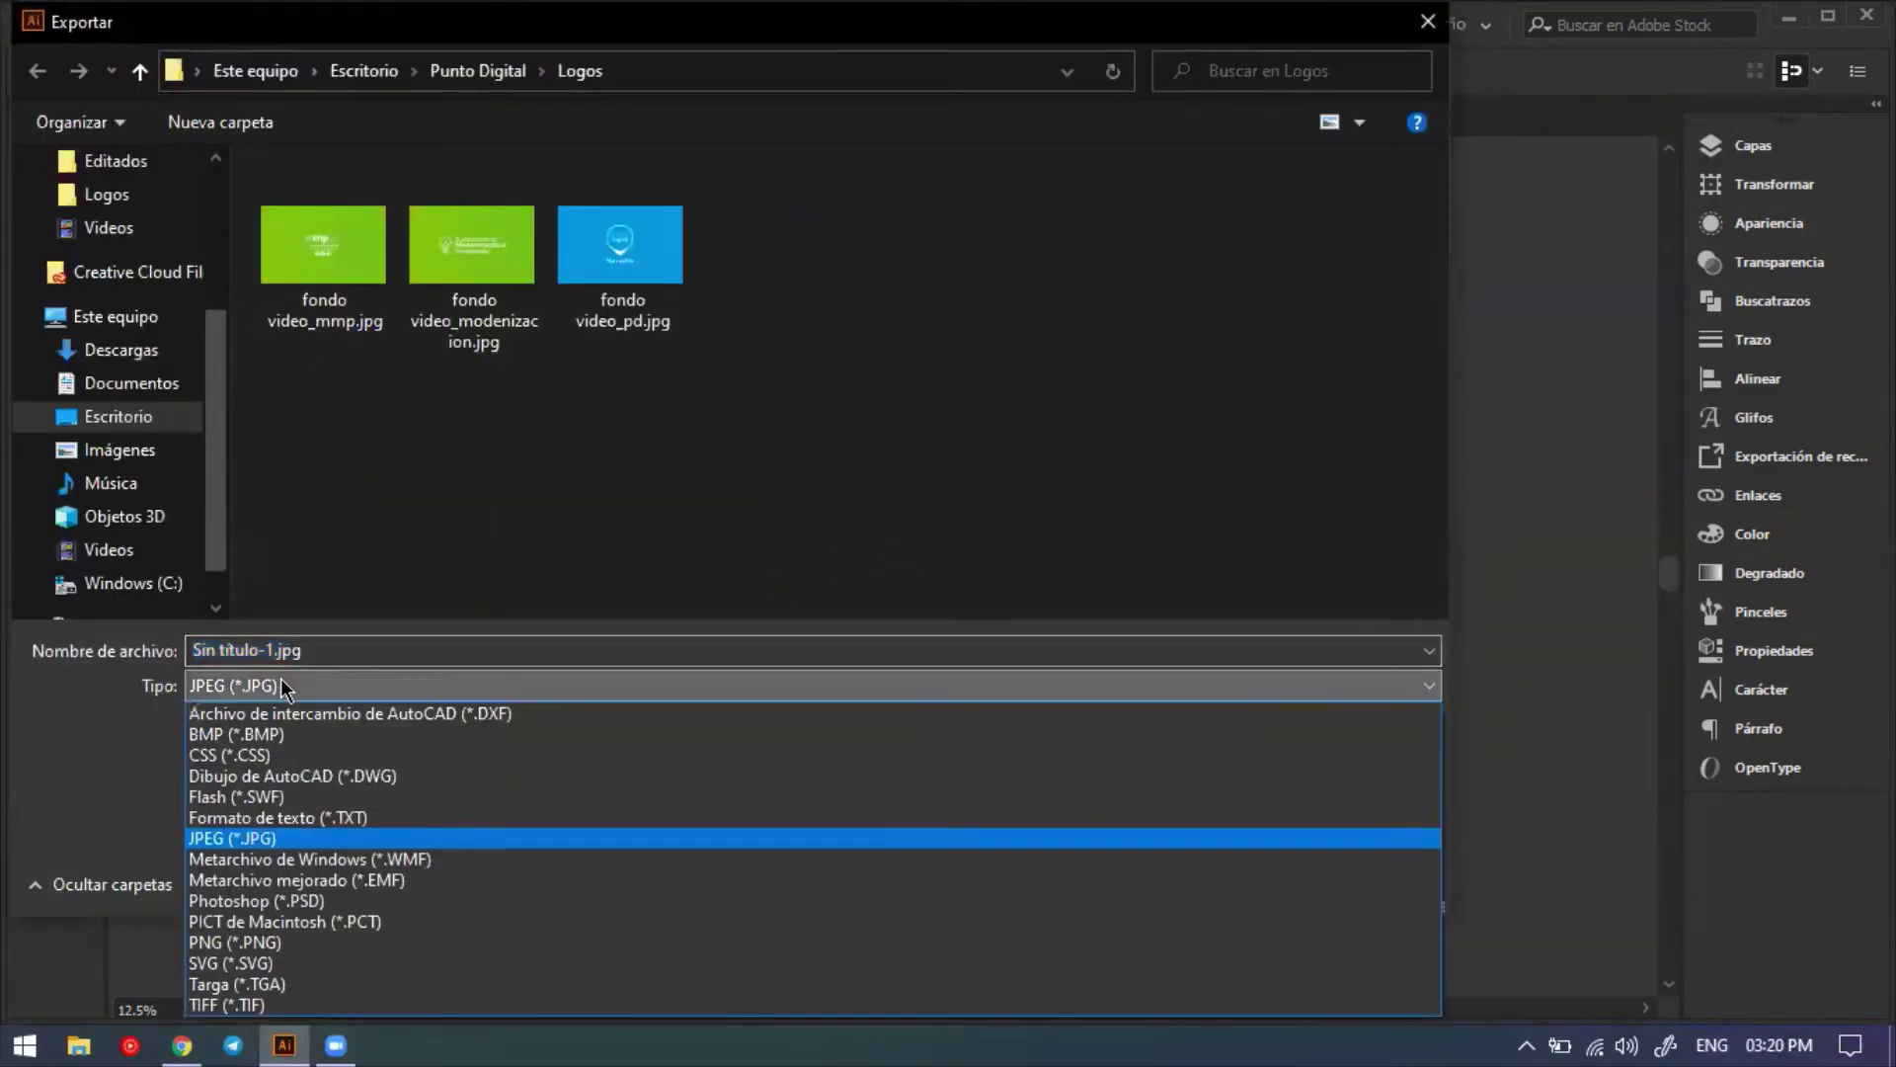
{"action": "left_click", "coordinate": [286, 689]}
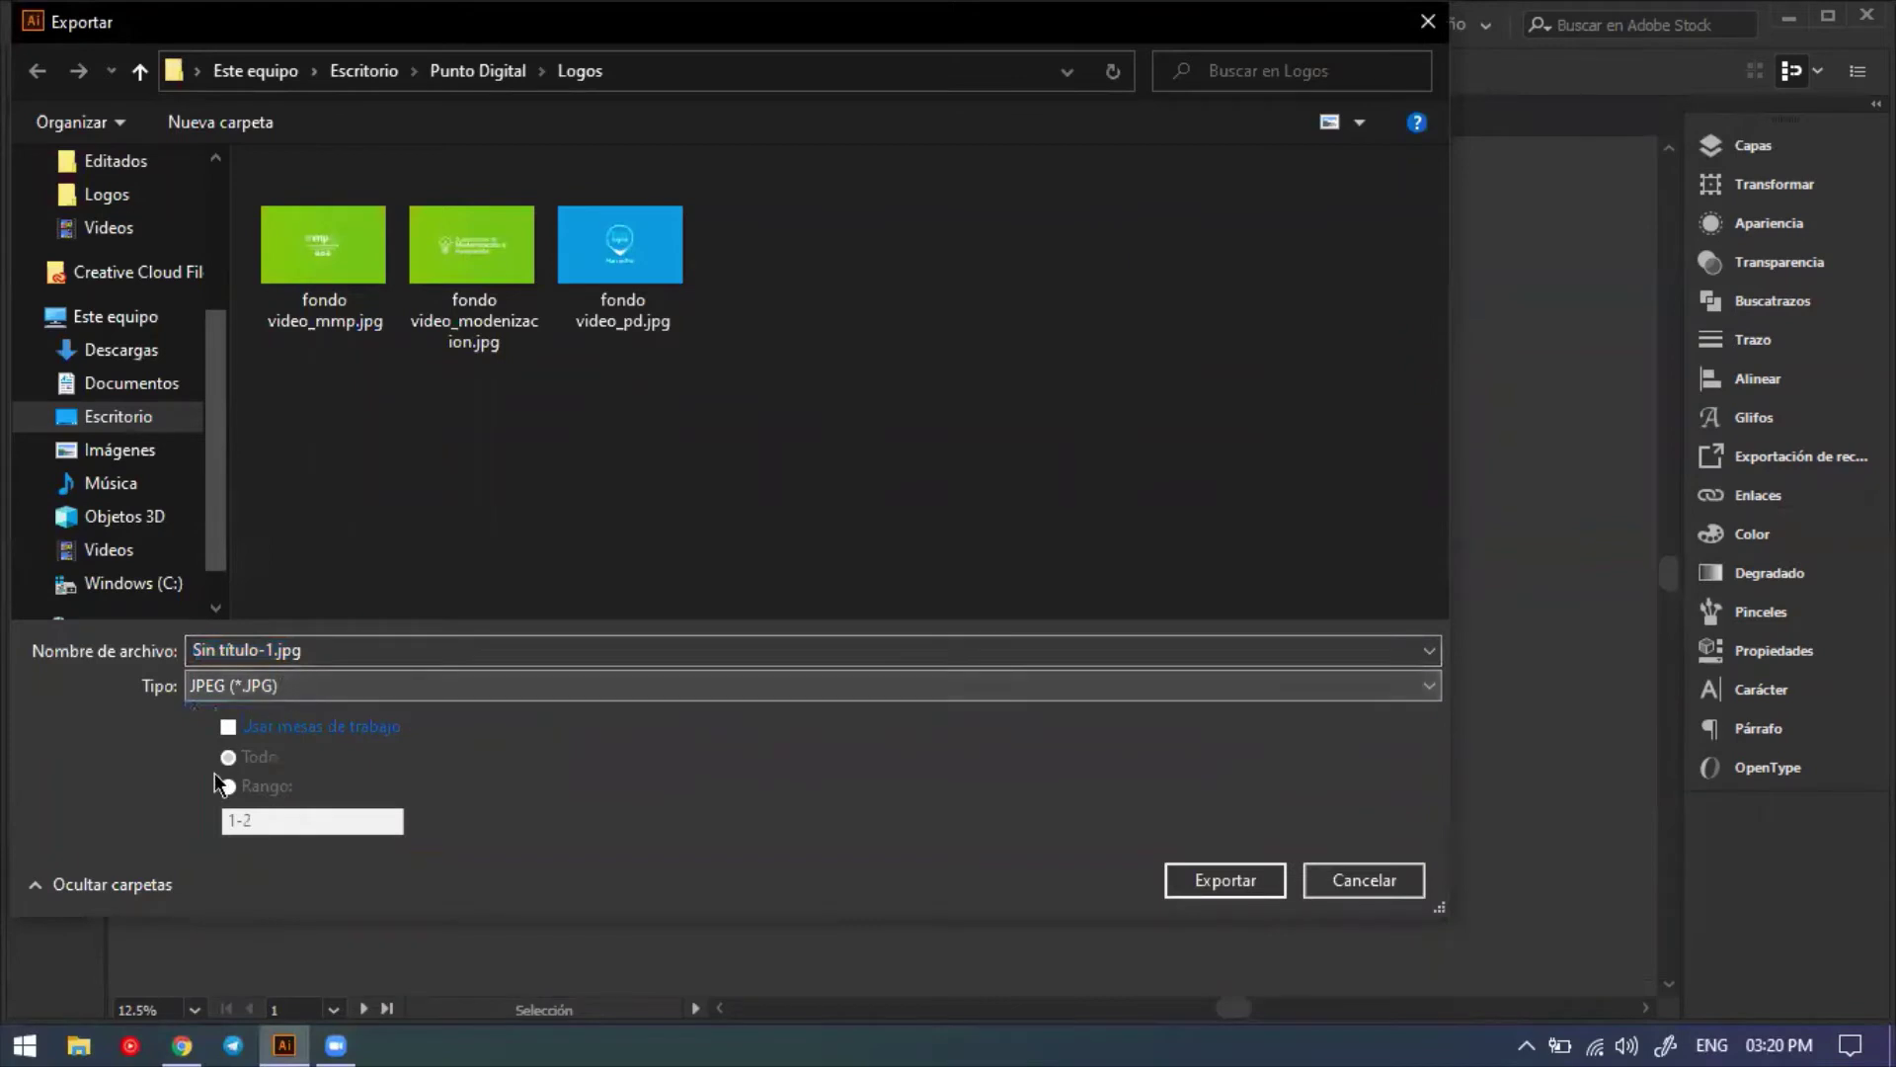
Export artboards 1-2 as separate JPEGs, using RGB, maximum quality 10 and high 300 ppi resolution.
{"action": "left_click", "coordinate": [320, 733]}
{"action": "left_click", "coordinate": [245, 795]}
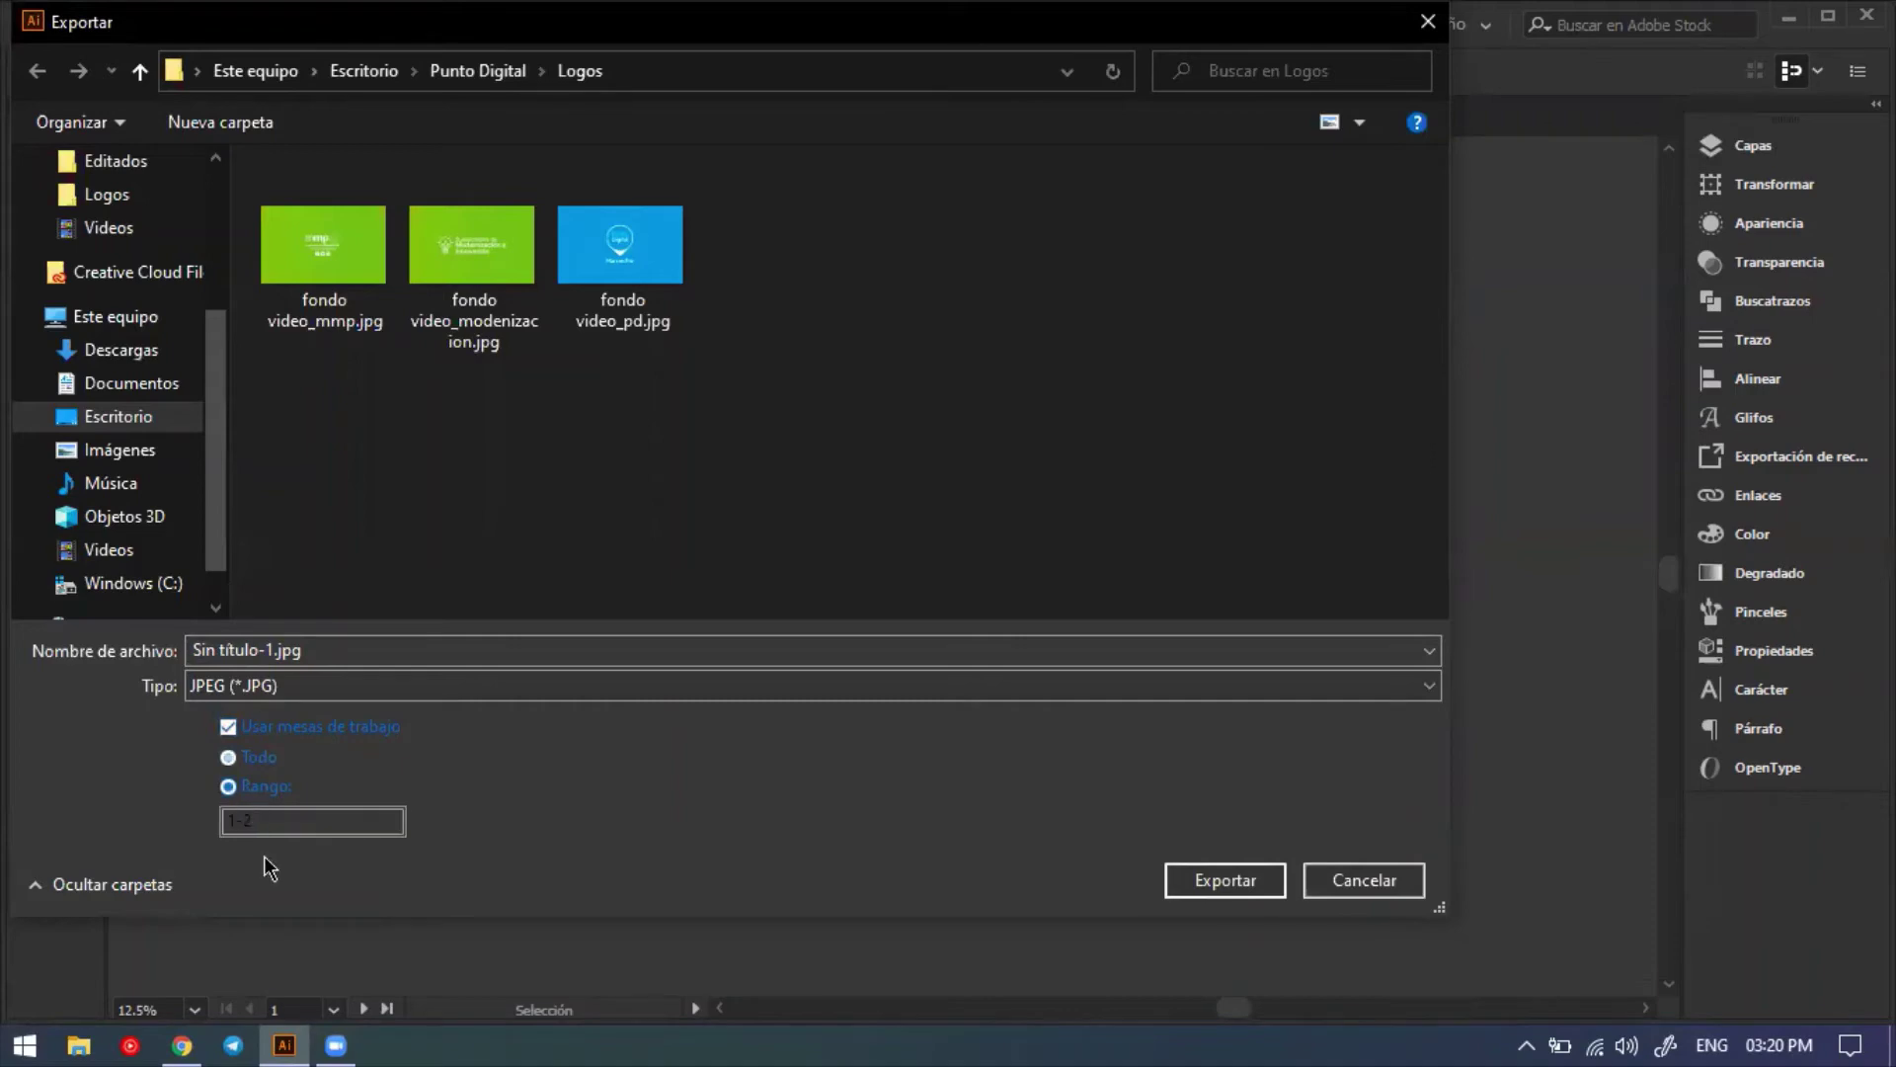
{"action": "left_click", "coordinate": [284, 824]}
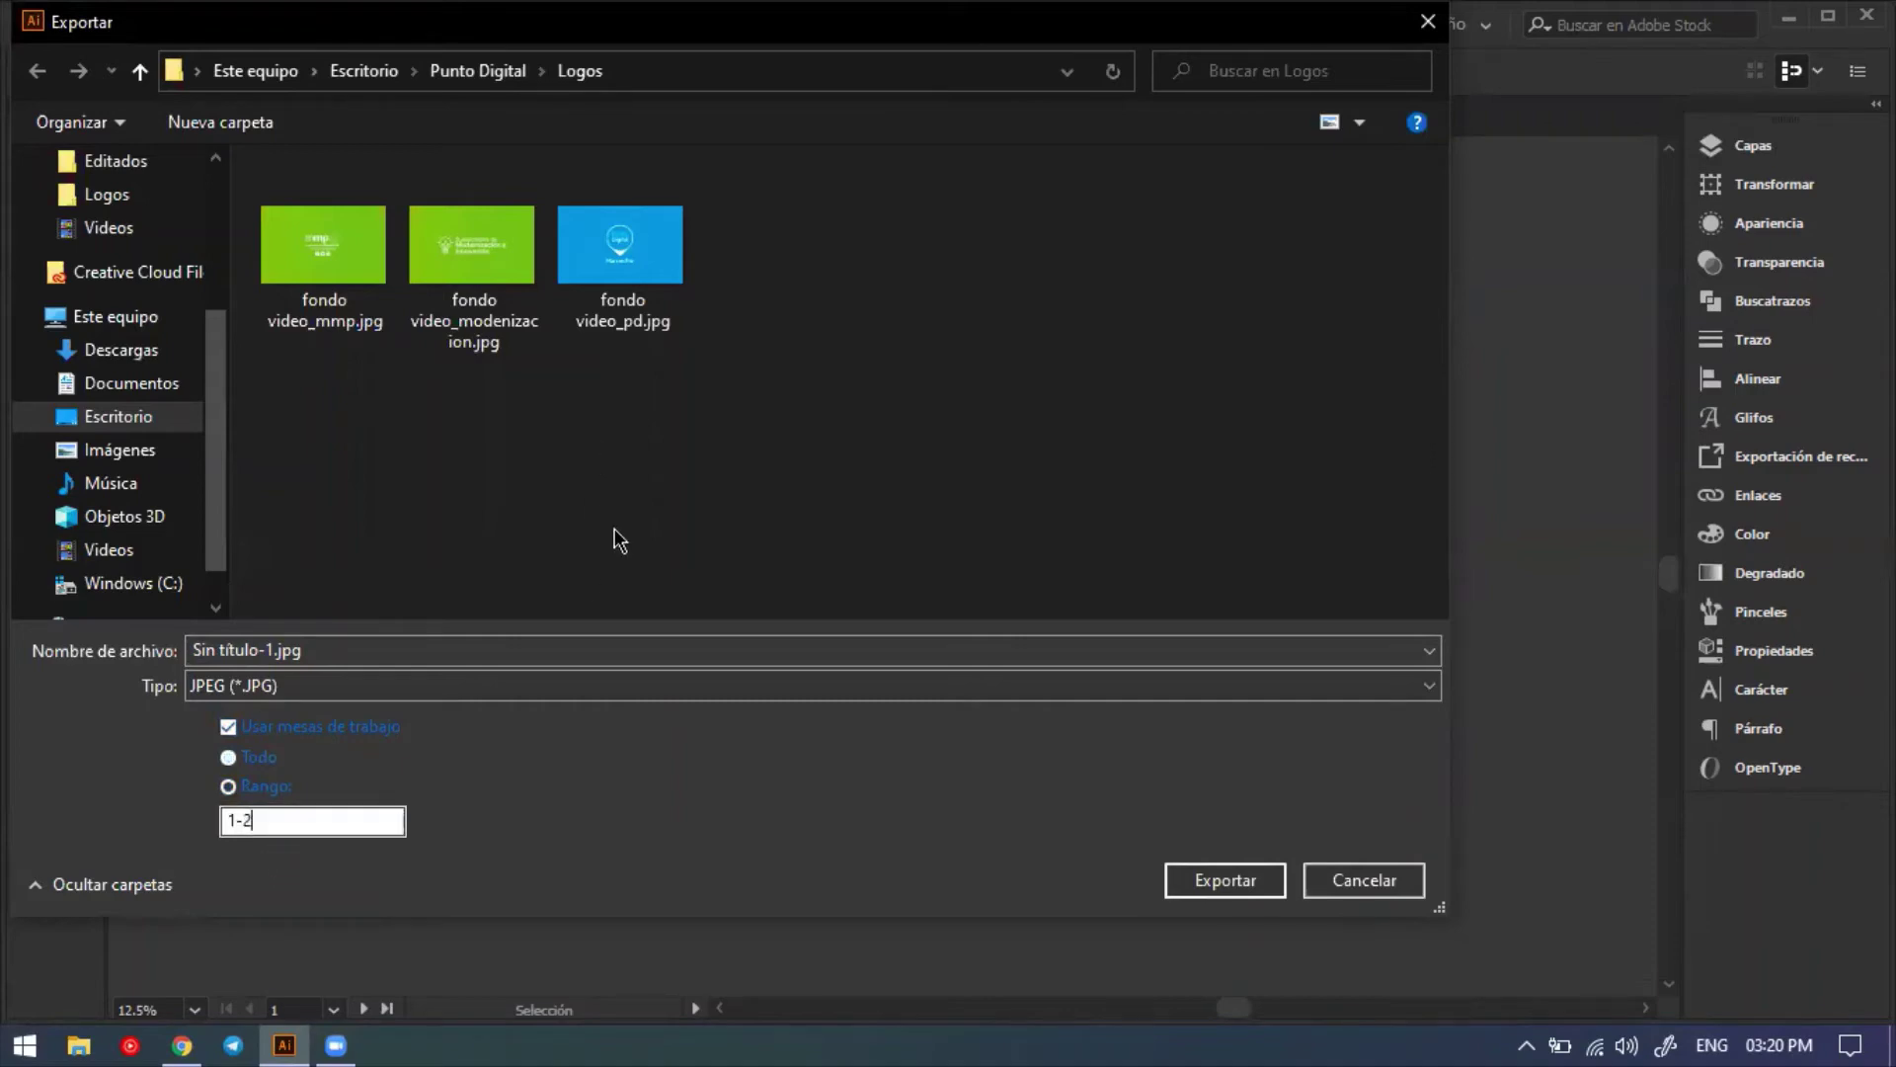
{"action": "left_click", "coordinate": [1214, 894]}
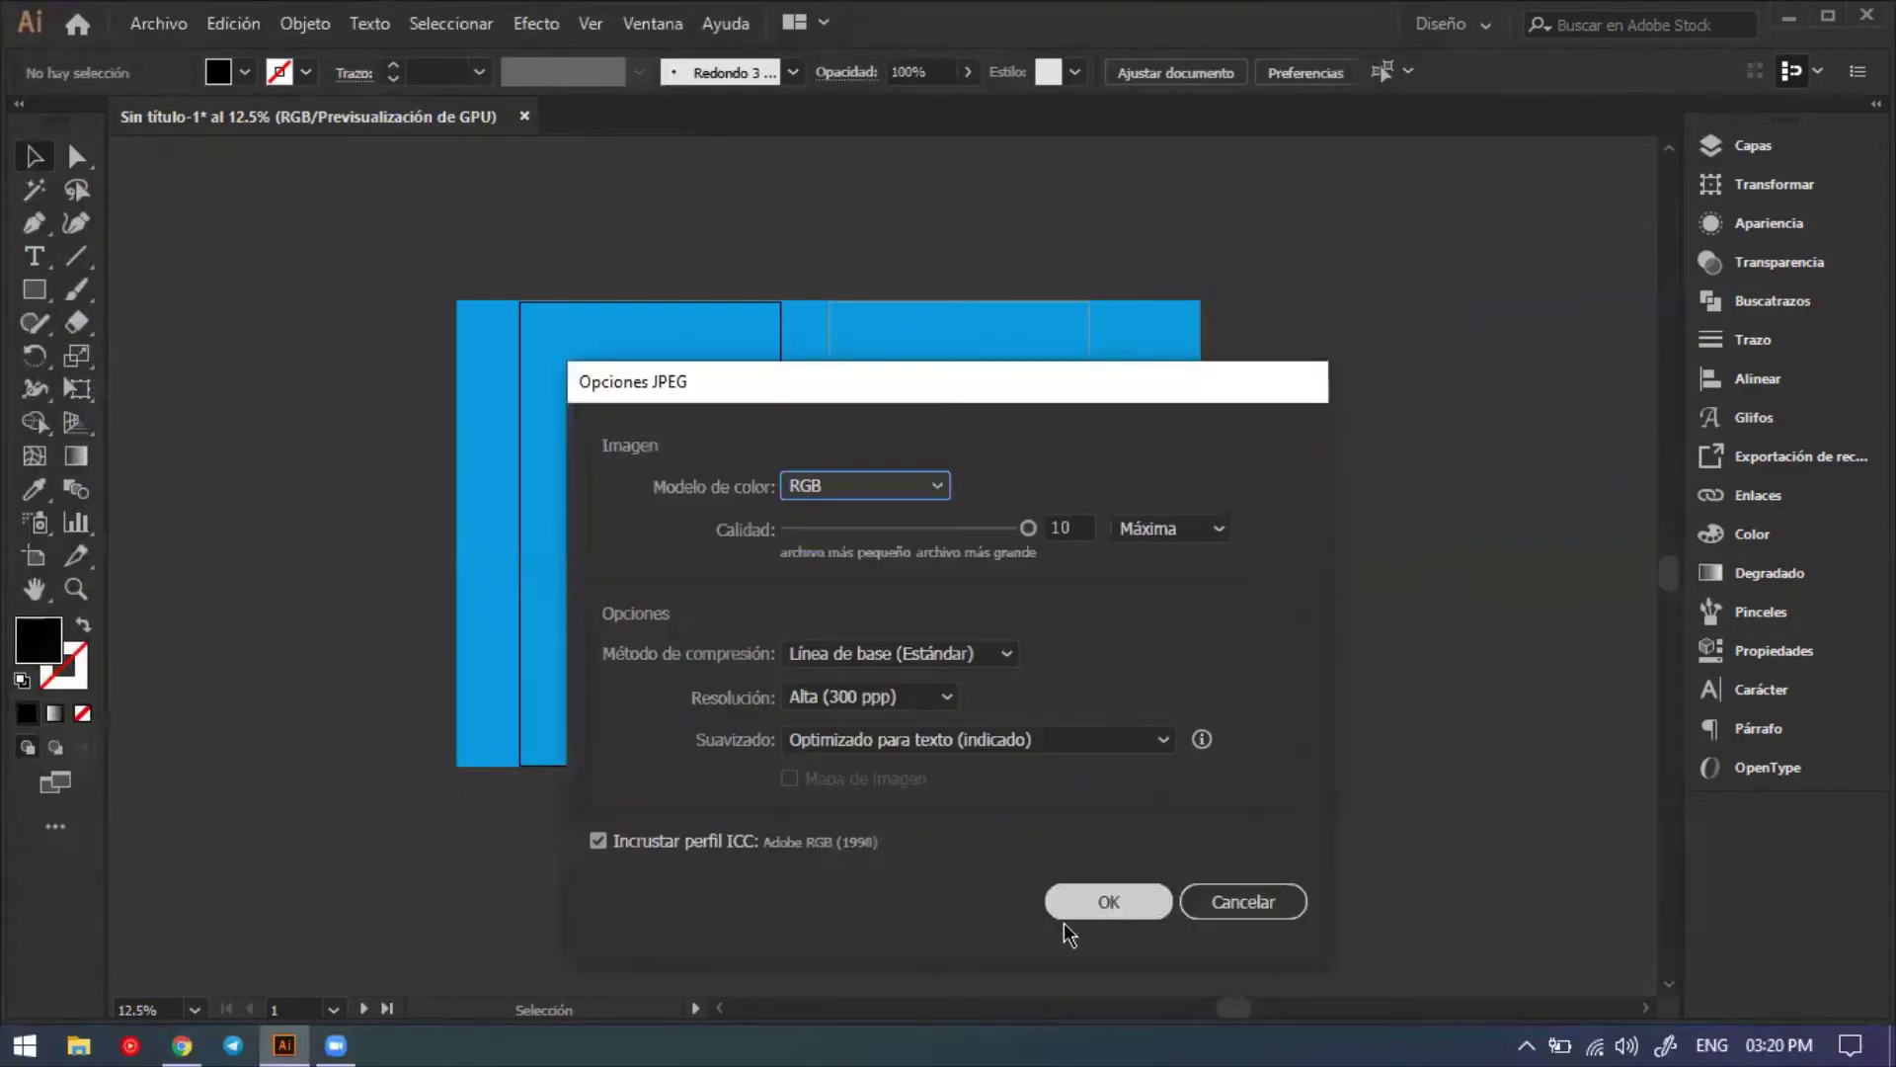
{"action": "left_click", "coordinate": [1109, 903]}
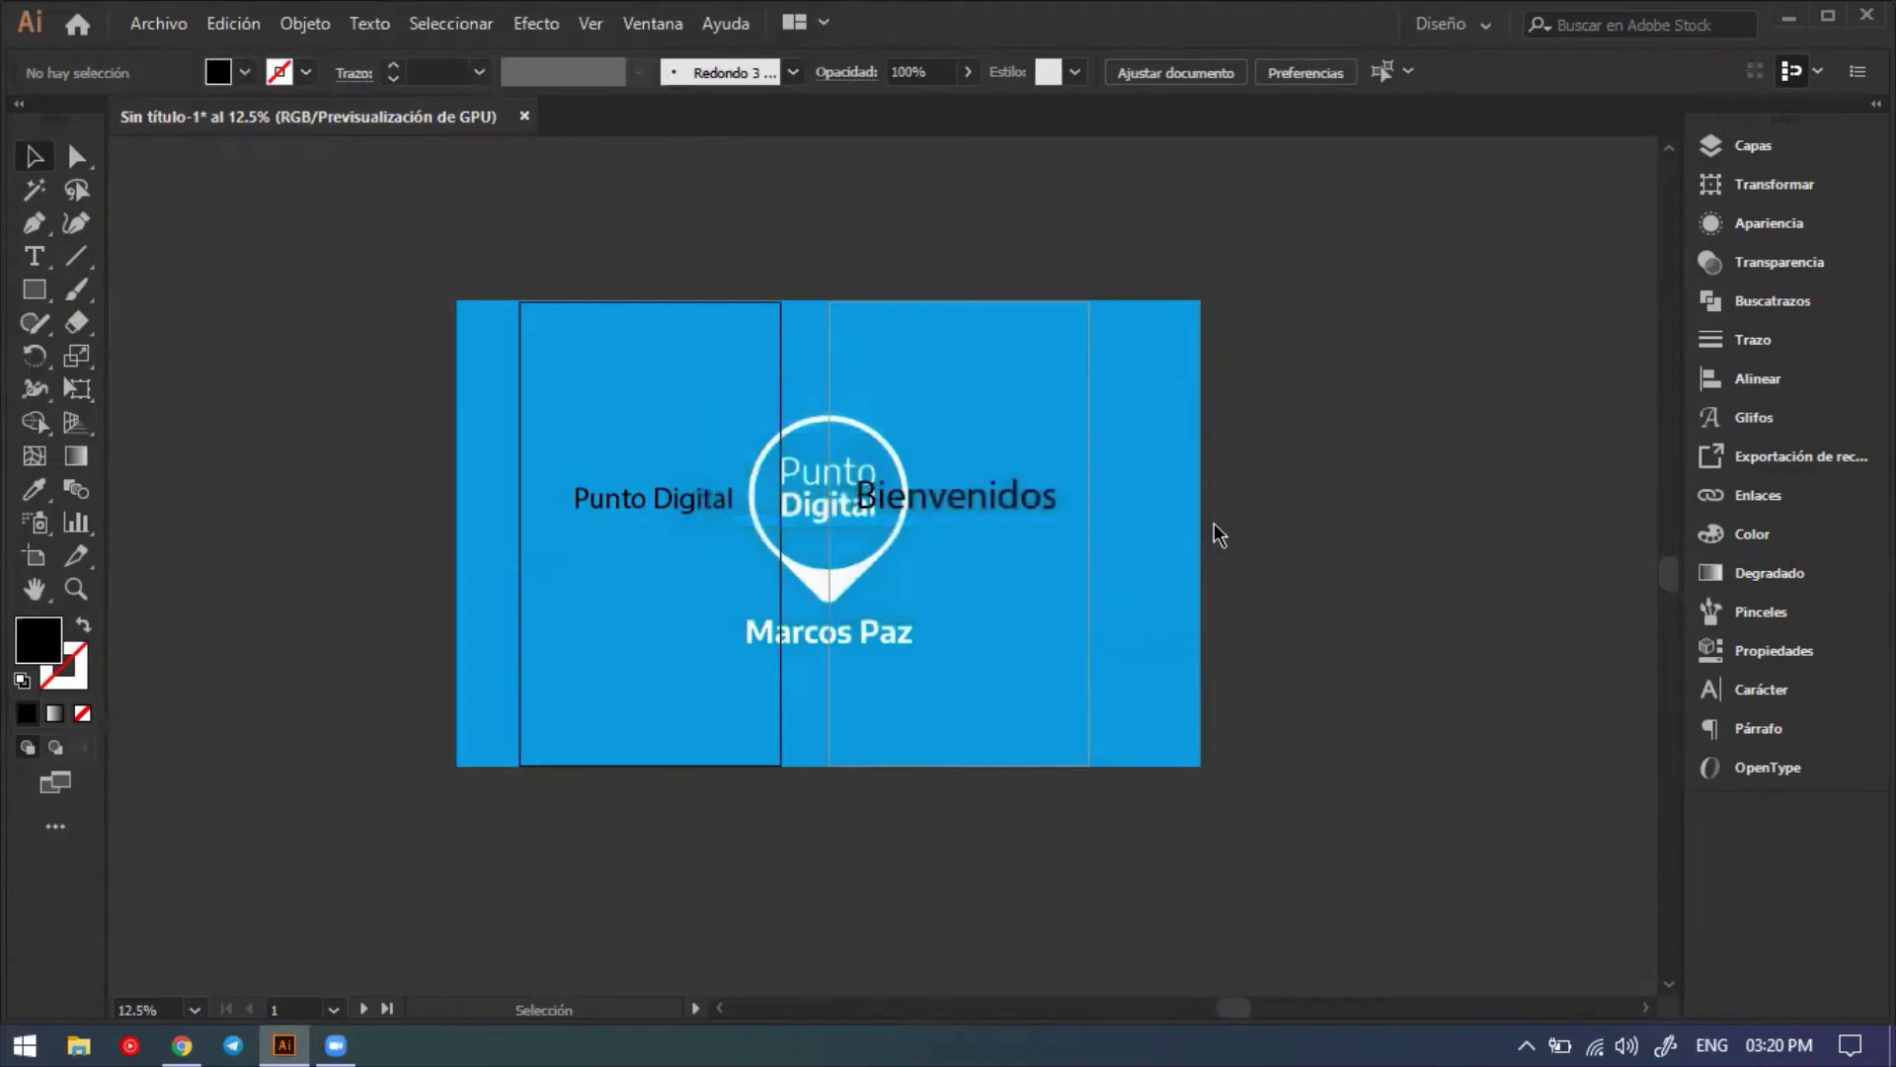
Browse the Logos folder for files to open and show its contents as extra-large icons to examine the exported artboard images.
{"action": "key", "text": "alt+a"}
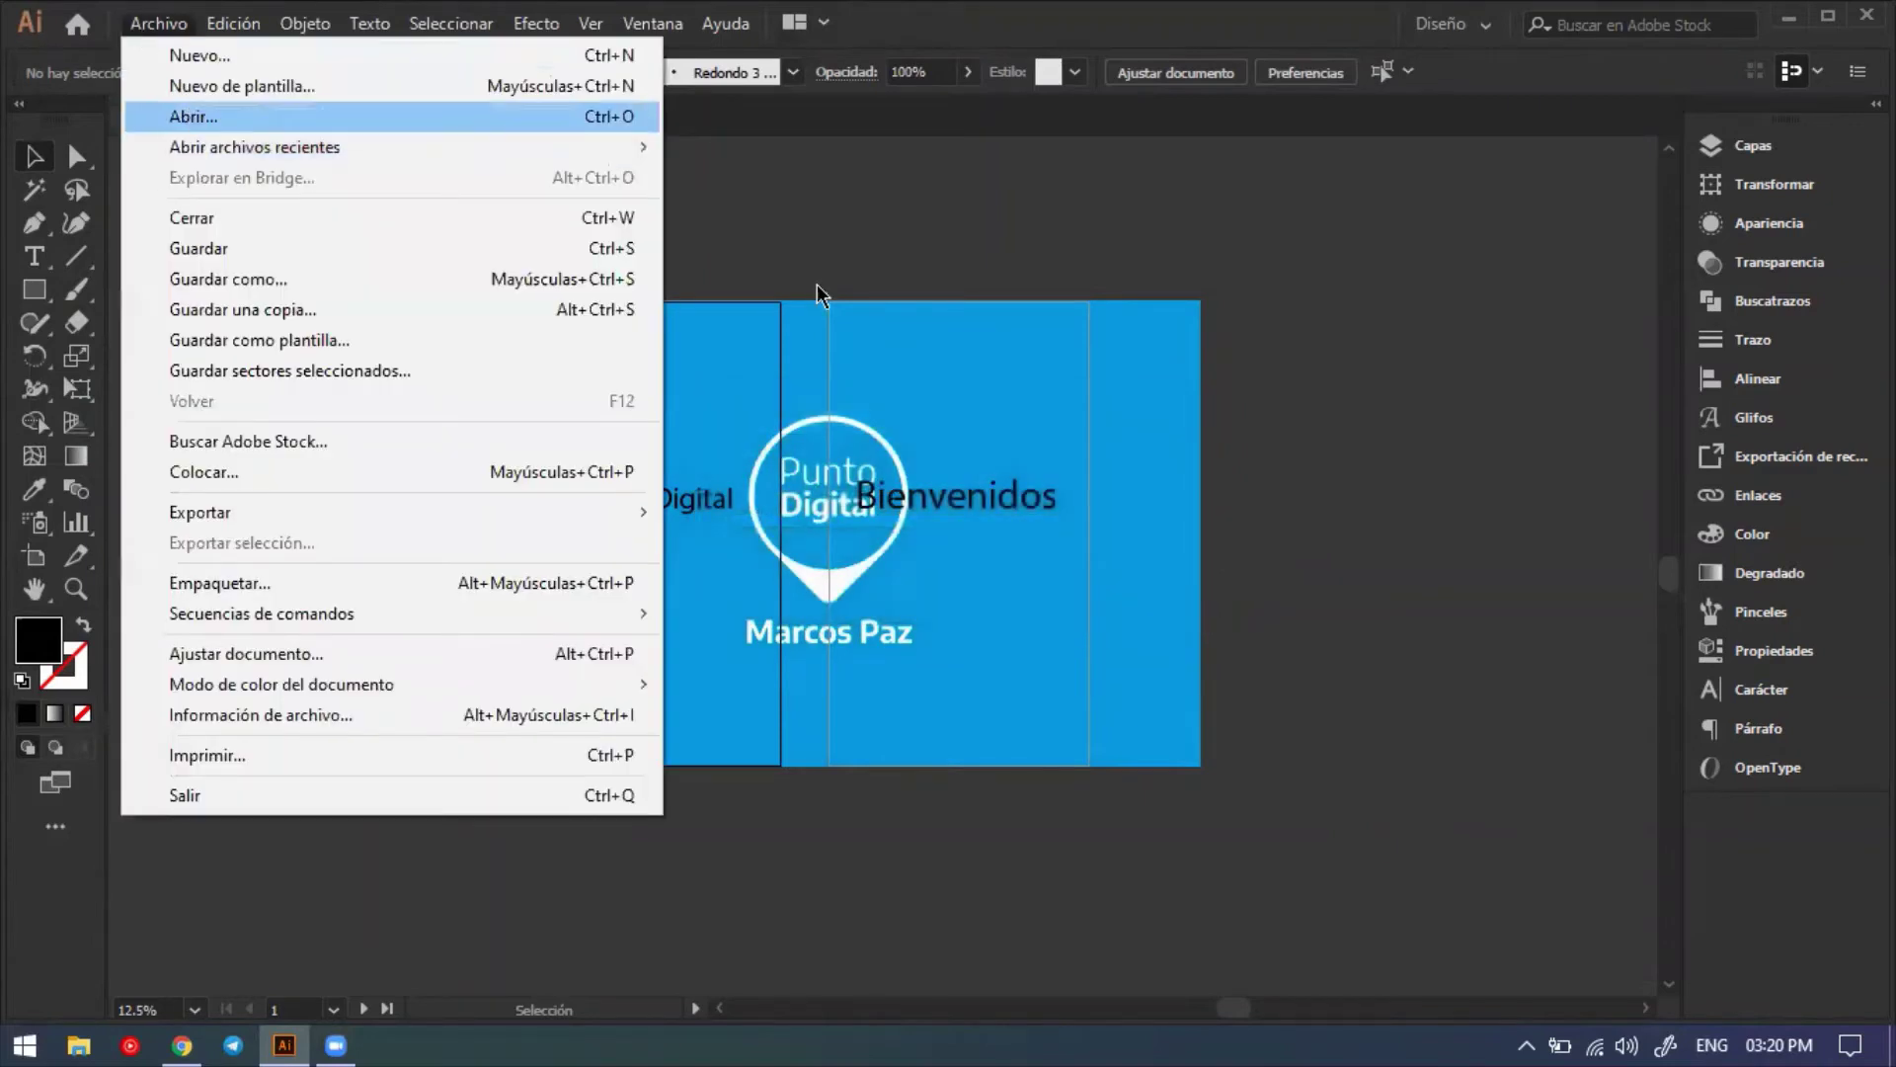
{"action": "key", "text": "Return"}
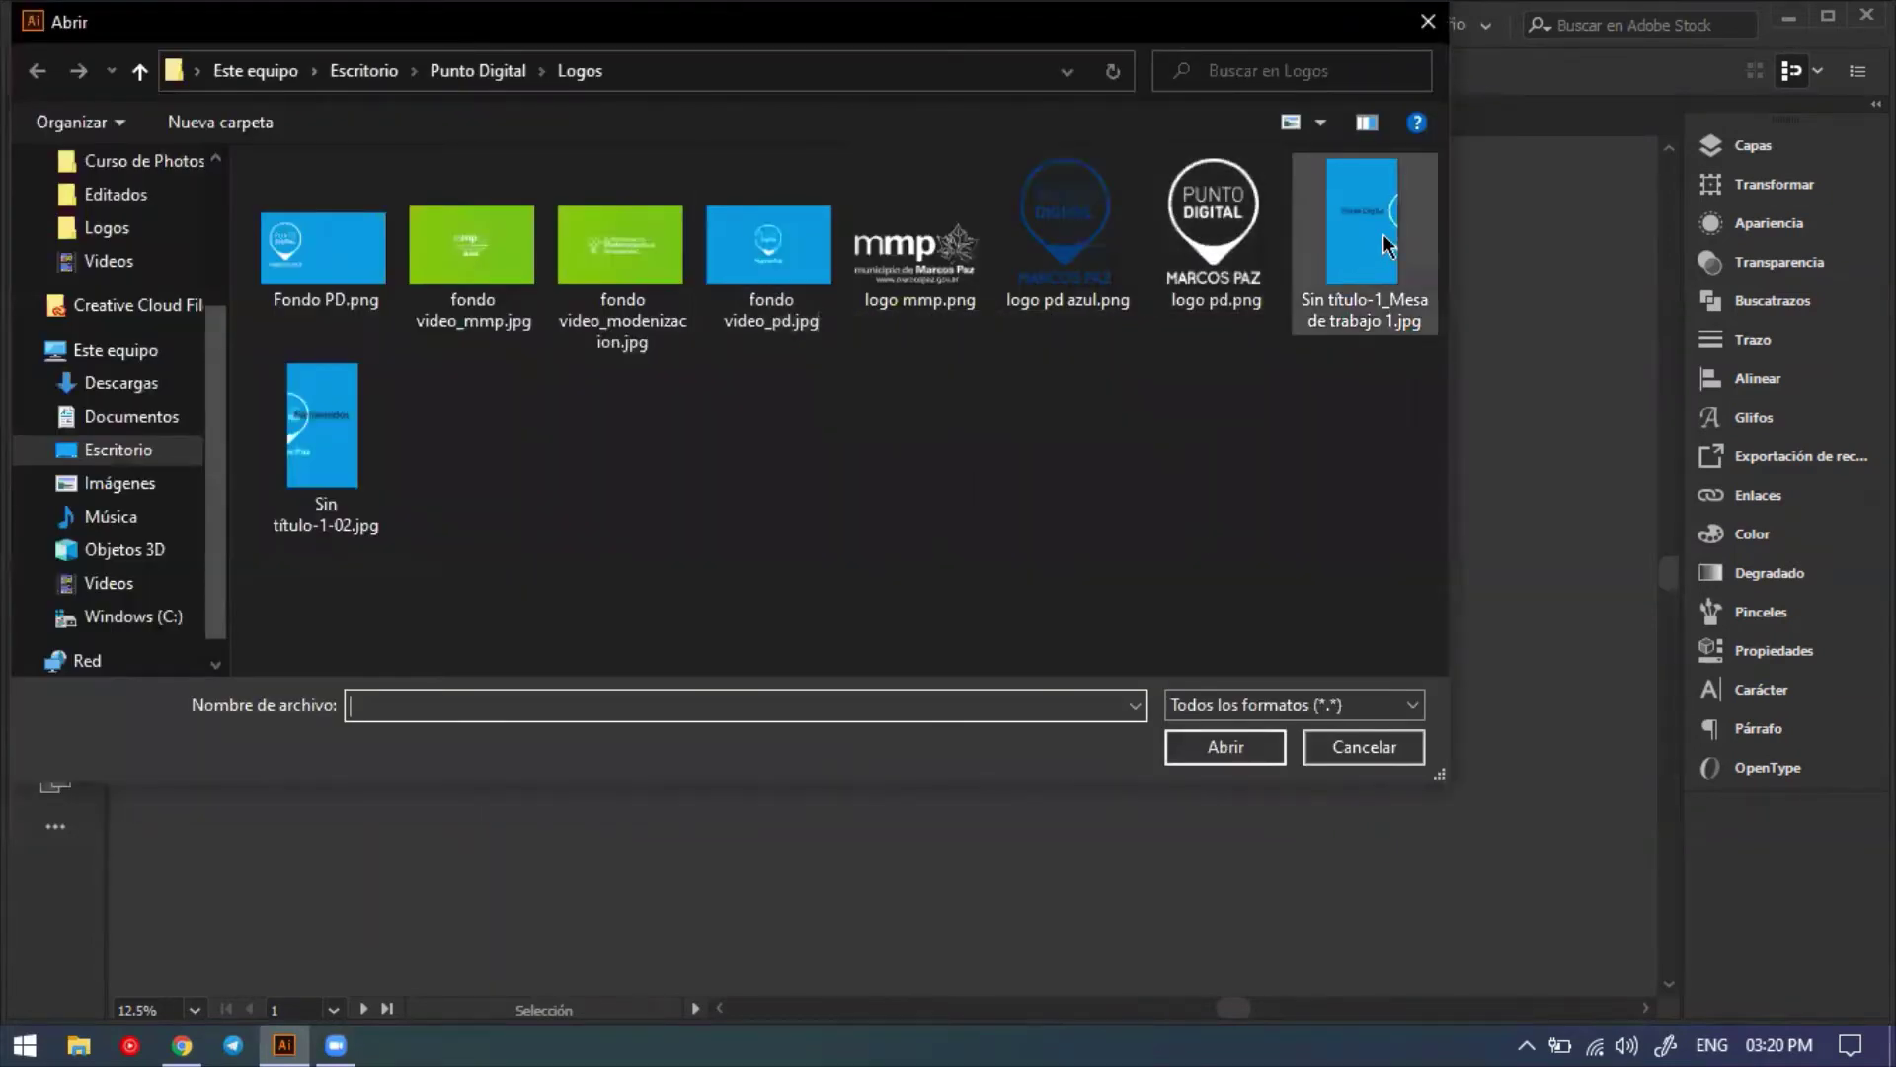
{"action": "left_click", "coordinate": [1378, 316]}
{"action": "left_click", "coordinate": [326, 435]}
{"action": "left_click", "coordinate": [1373, 261]}
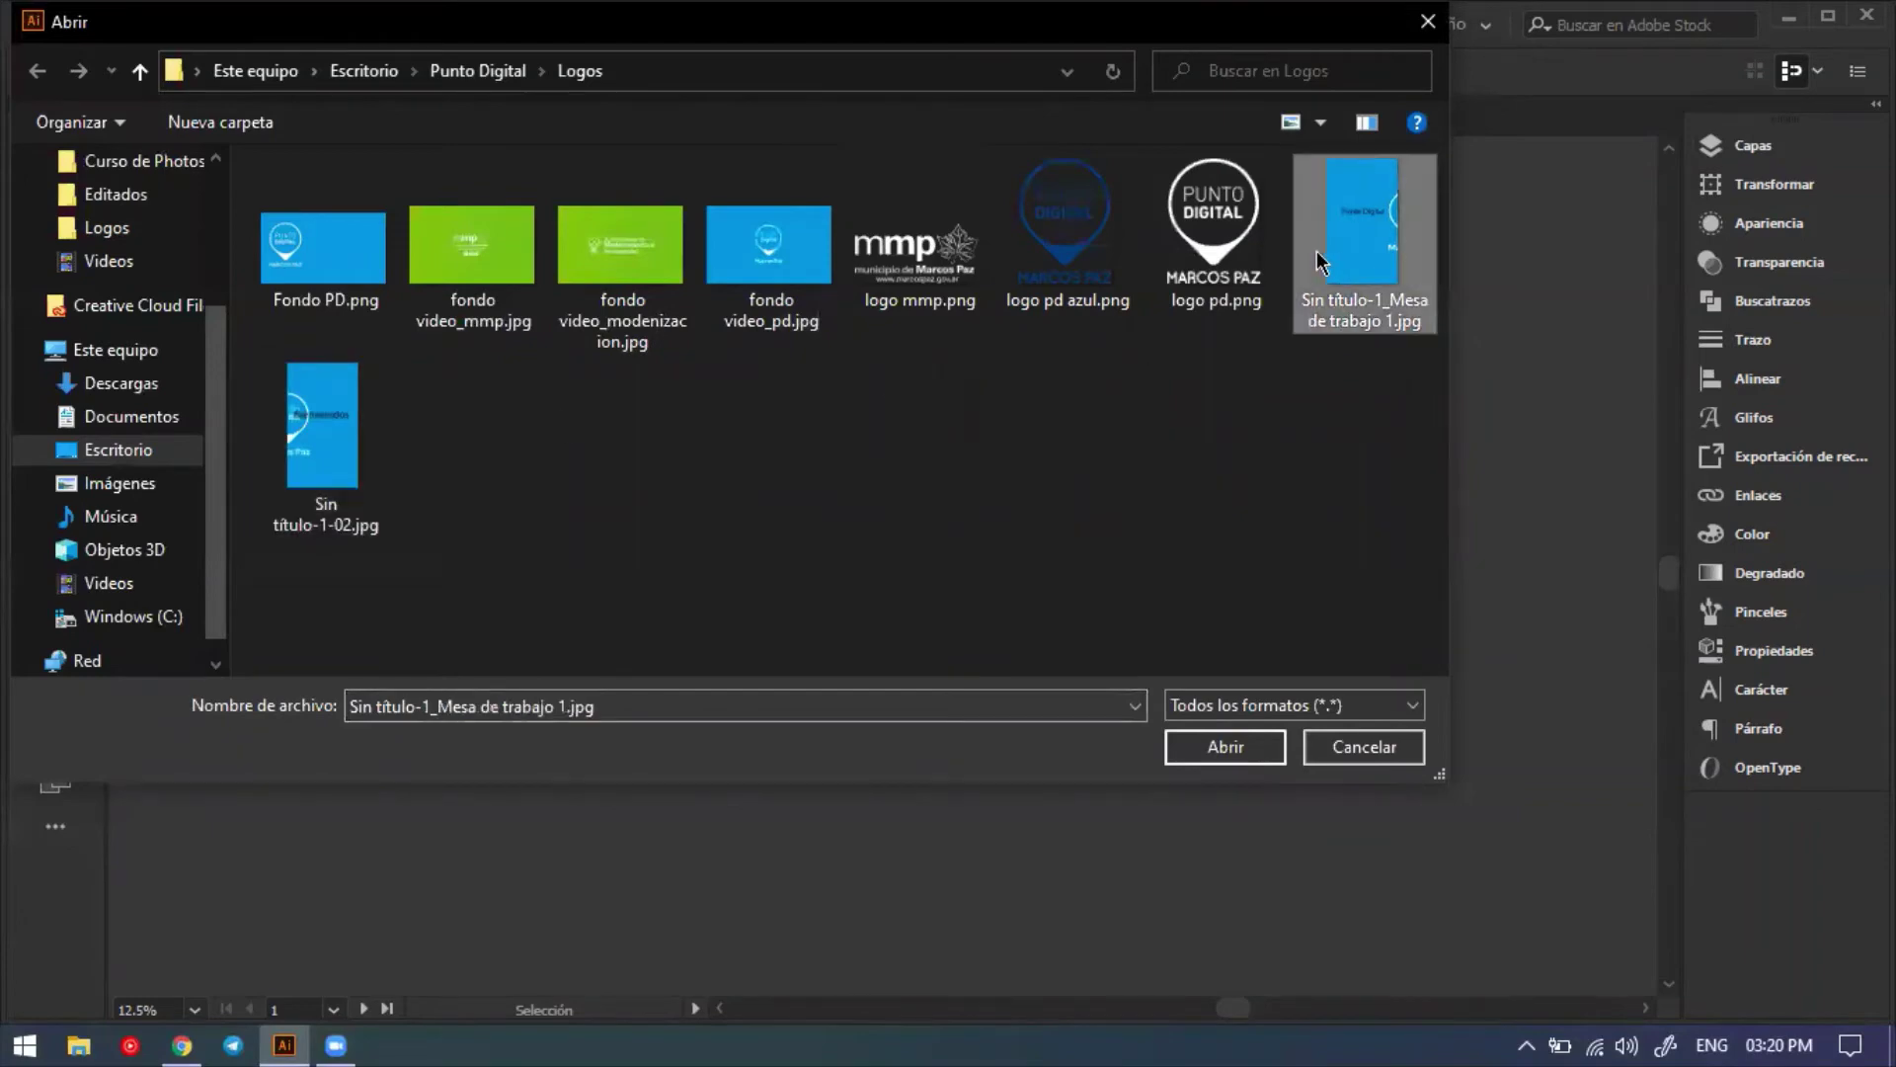
{"action": "right_click", "coordinate": [1168, 474]}
{"action": "mouse_move", "coordinate": [1219, 490]}
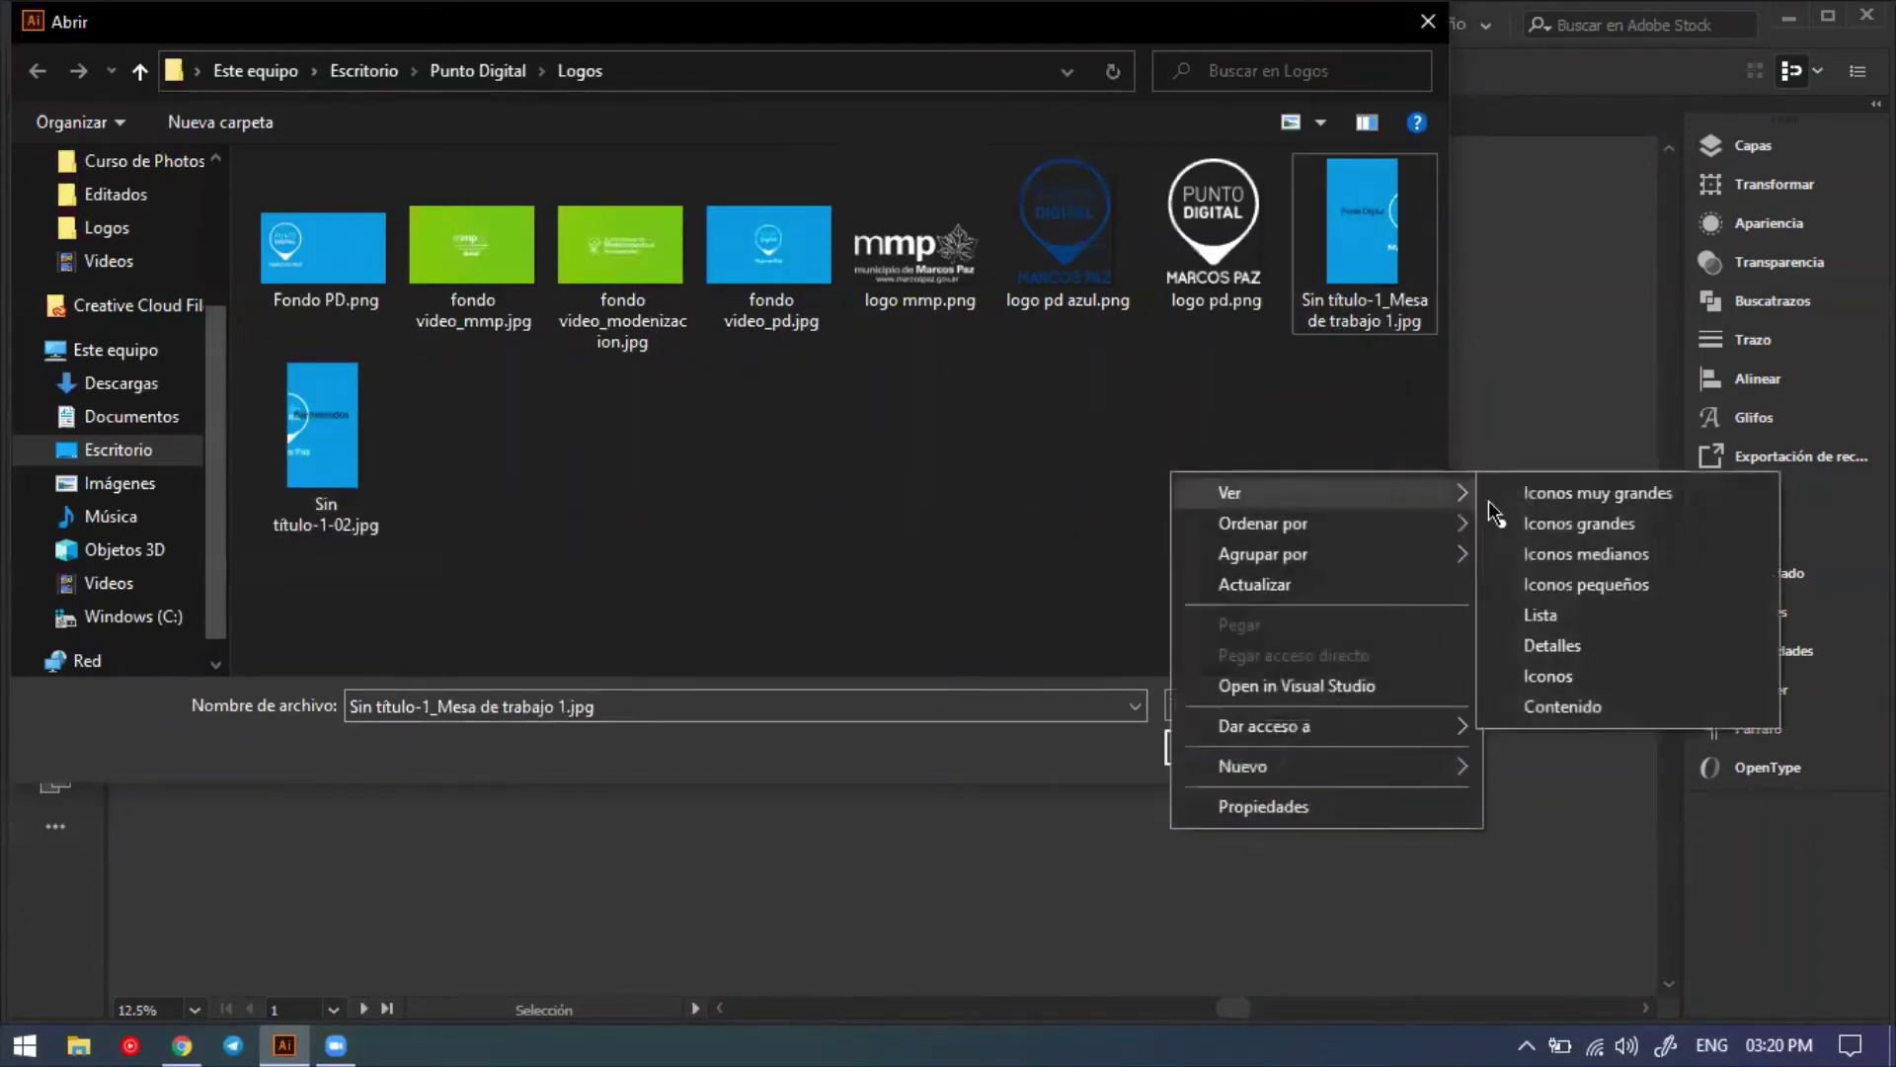
{"action": "left_click", "coordinate": [1591, 492]}
{"action": "scroll", "coordinate": [1406, 346], "scroll_direction": "down", "scroll_amount": 3}
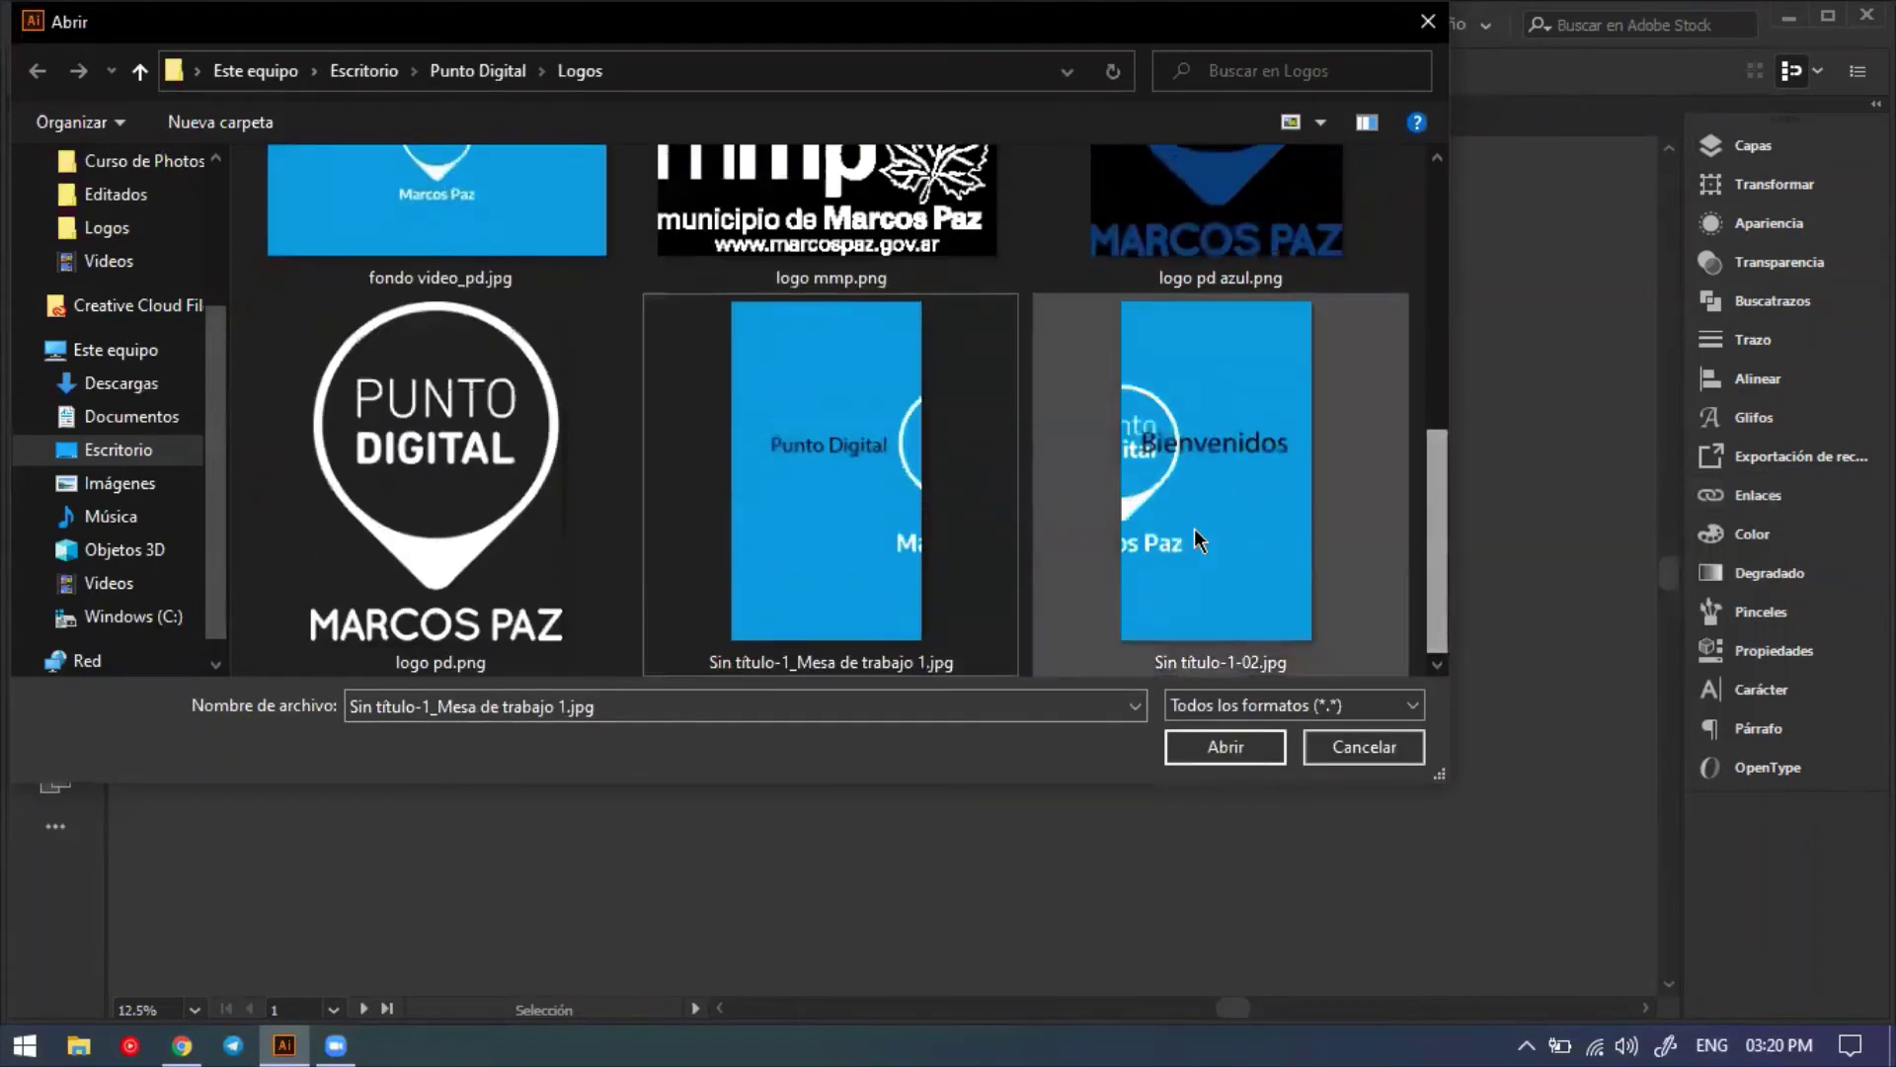
Compare the previews of Sin título-1_Mesa de trabajo 1.jpg and Sin título-1-02.jpg without opening either file.
{"action": "left_click", "coordinate": [1175, 461]}
{"action": "left_click", "coordinate": [933, 435]}
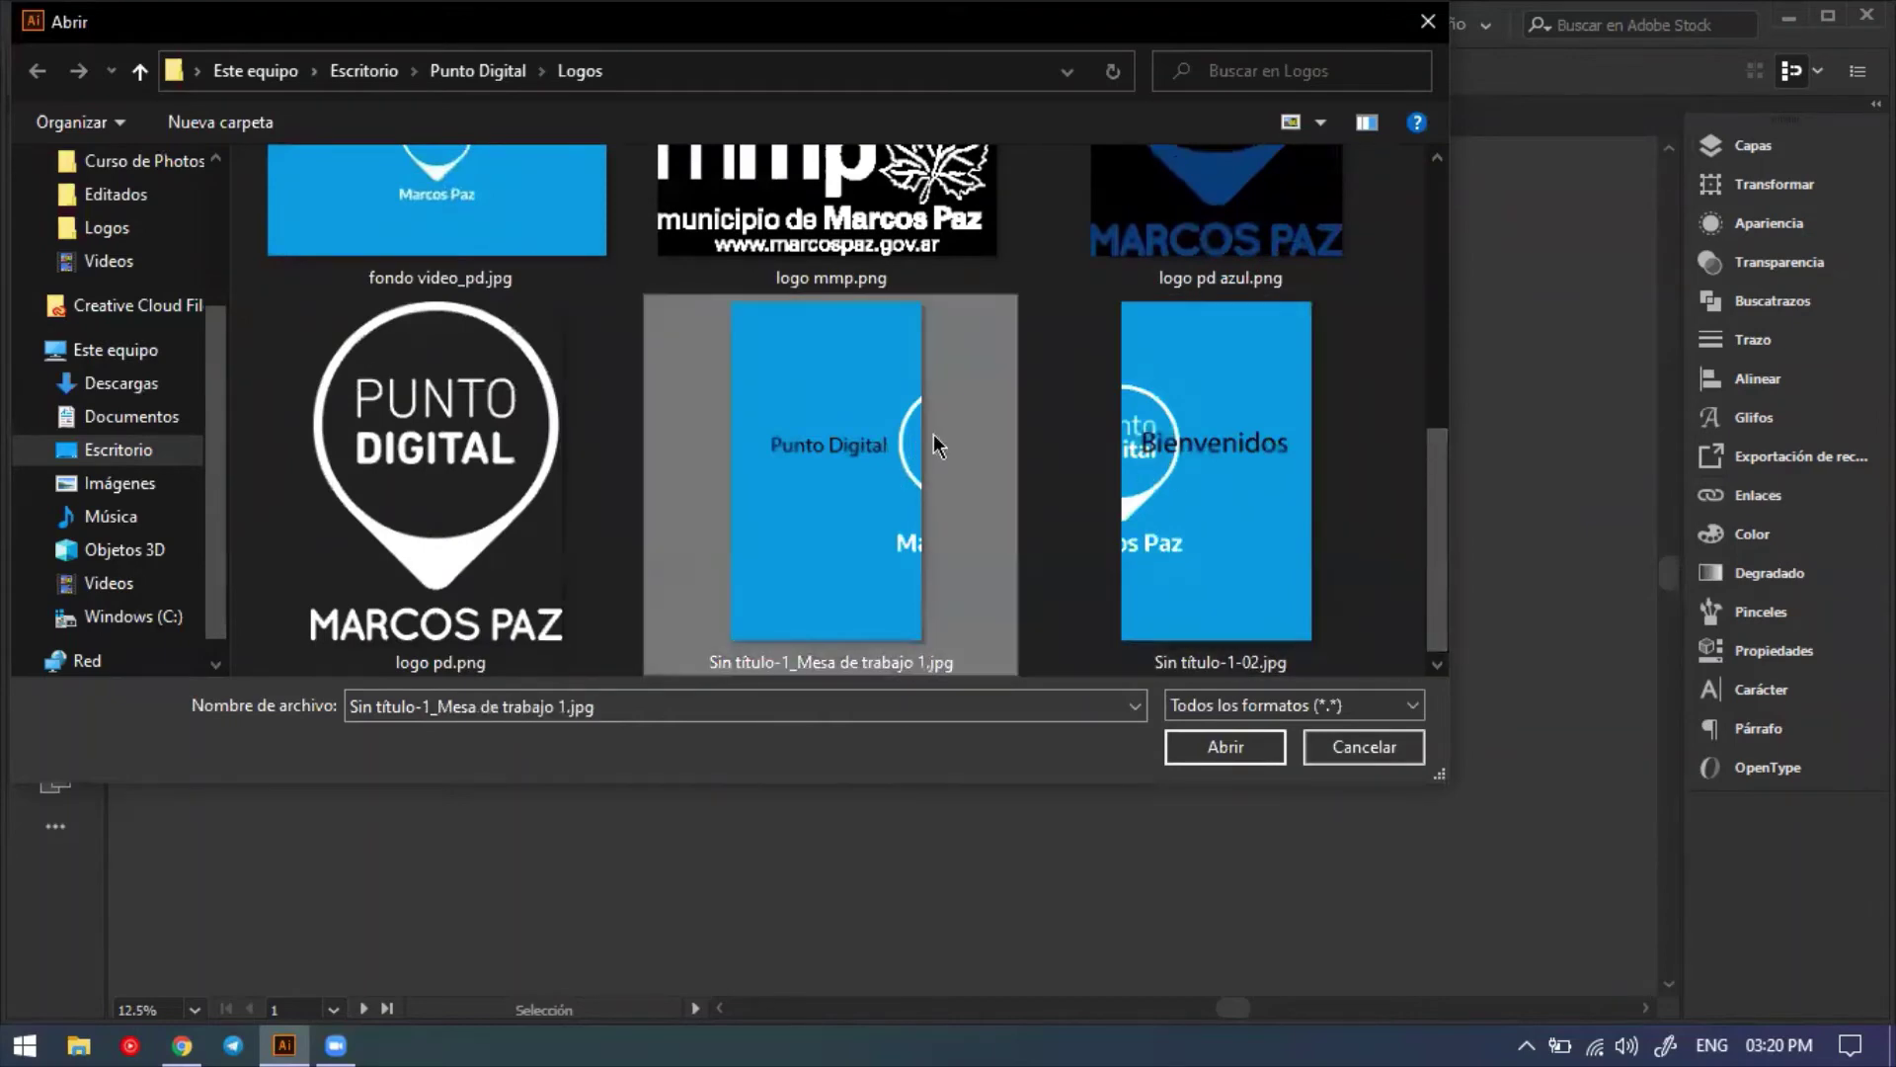
{"action": "left_click", "coordinate": [1111, 443]}
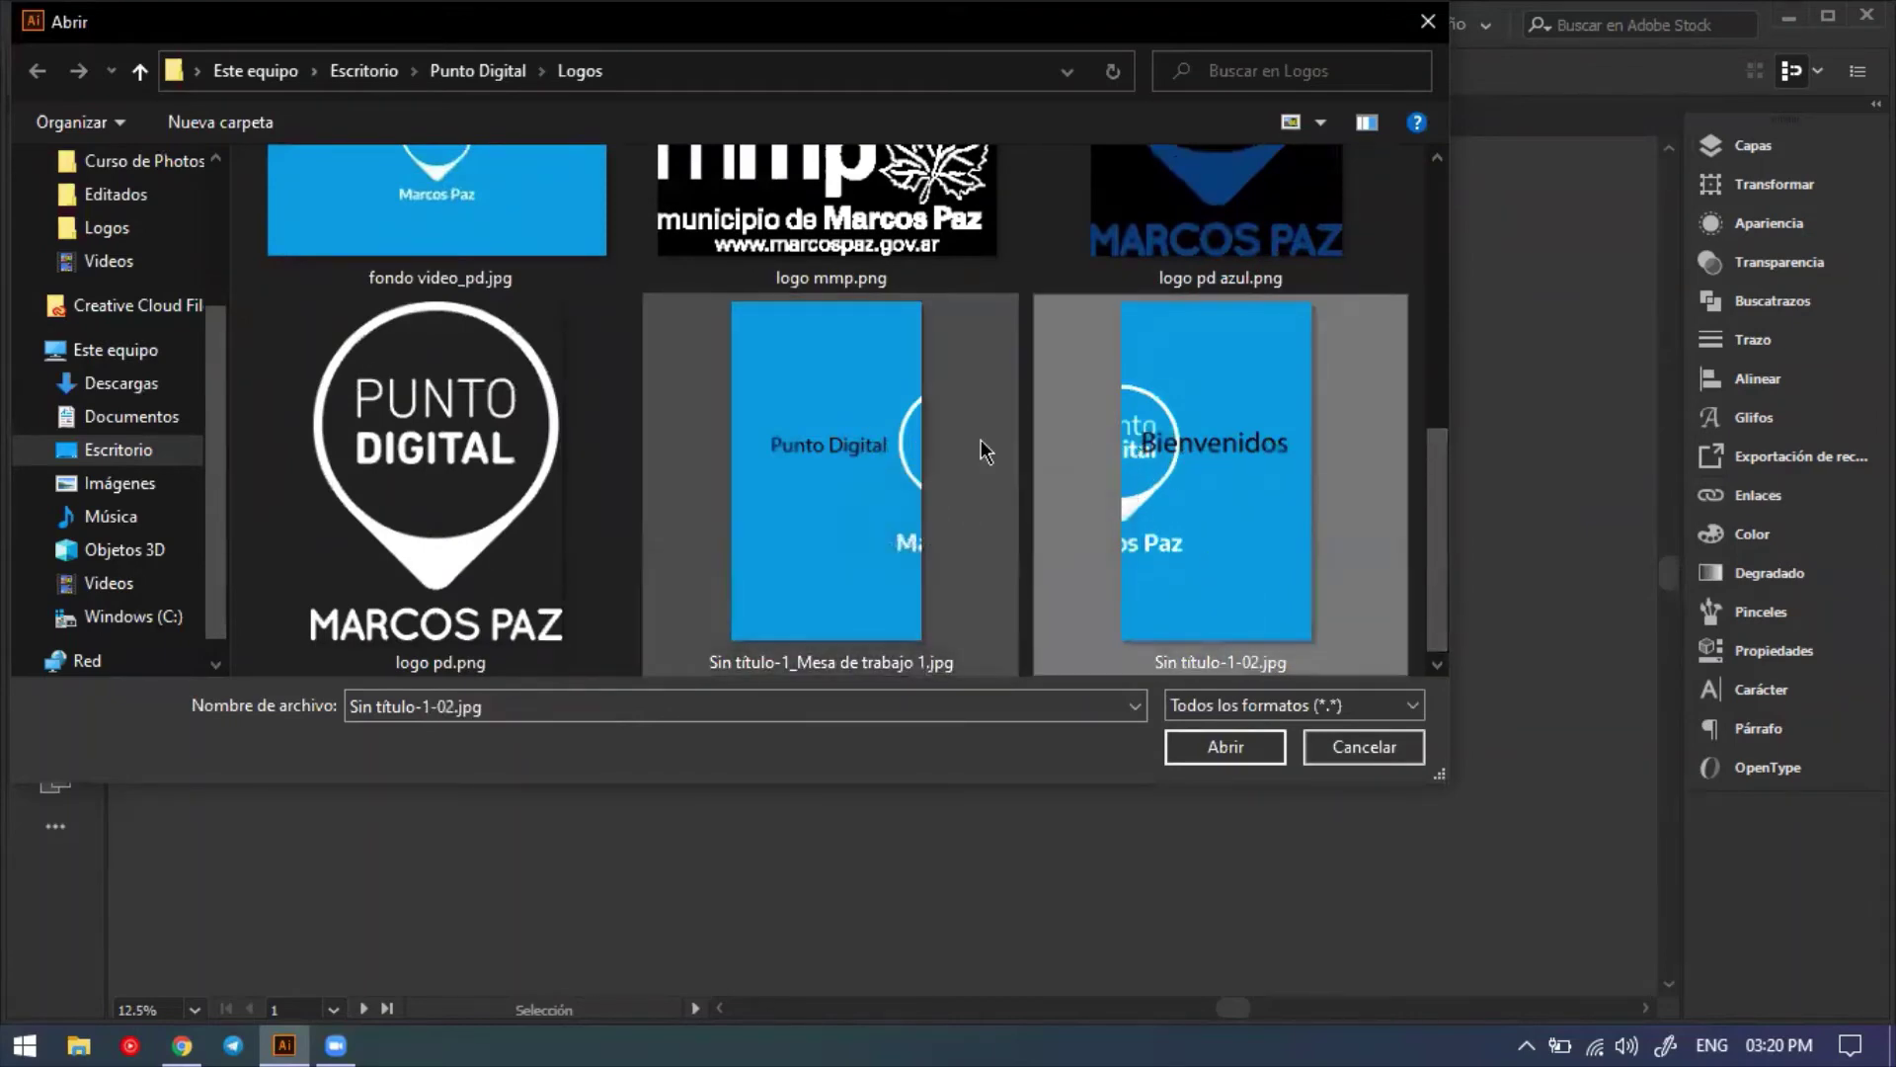
{"action": "left_click", "coordinate": [1359, 756]}
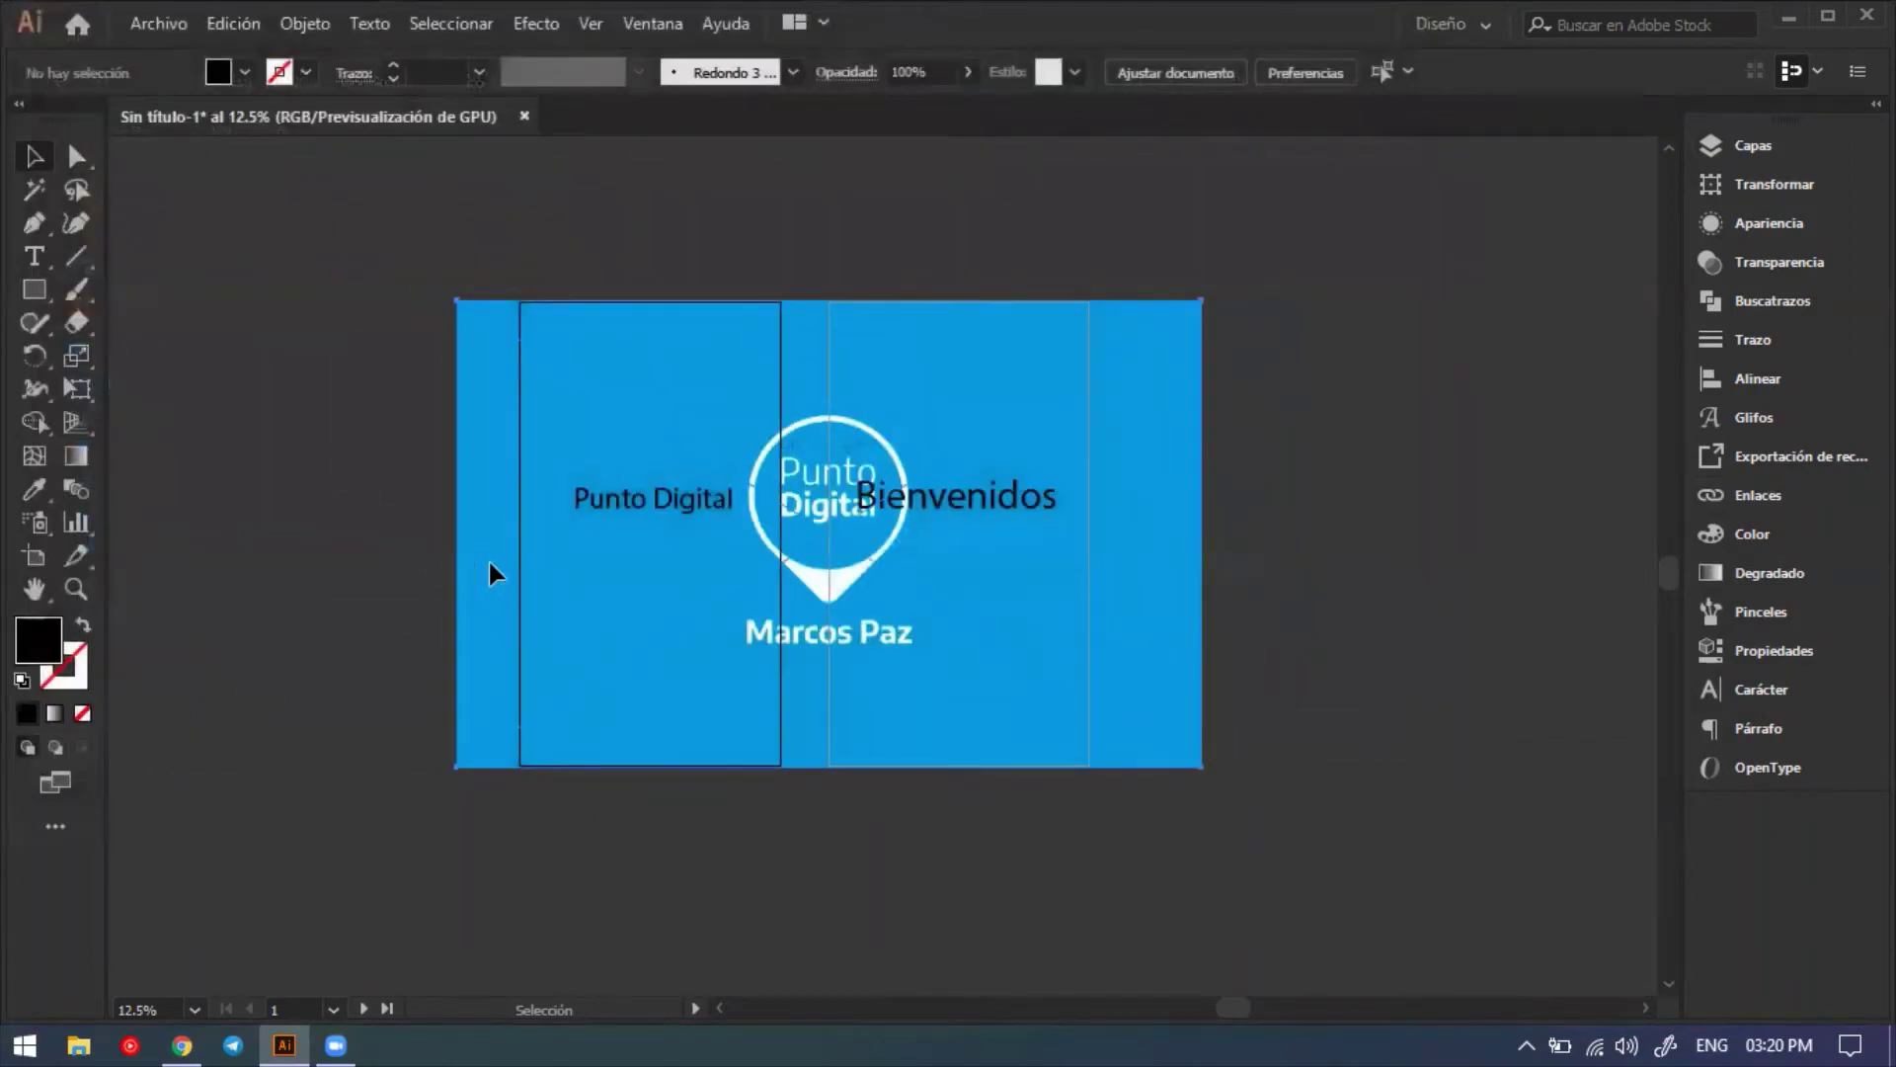
Delete the placed image and the Punto Digital and Bienvenidos text objects to empty both artboards.
{"action": "left_click", "coordinate": [489, 563]}
{"action": "key", "text": "Delete"}
{"action": "left_click", "coordinate": [612, 508]}
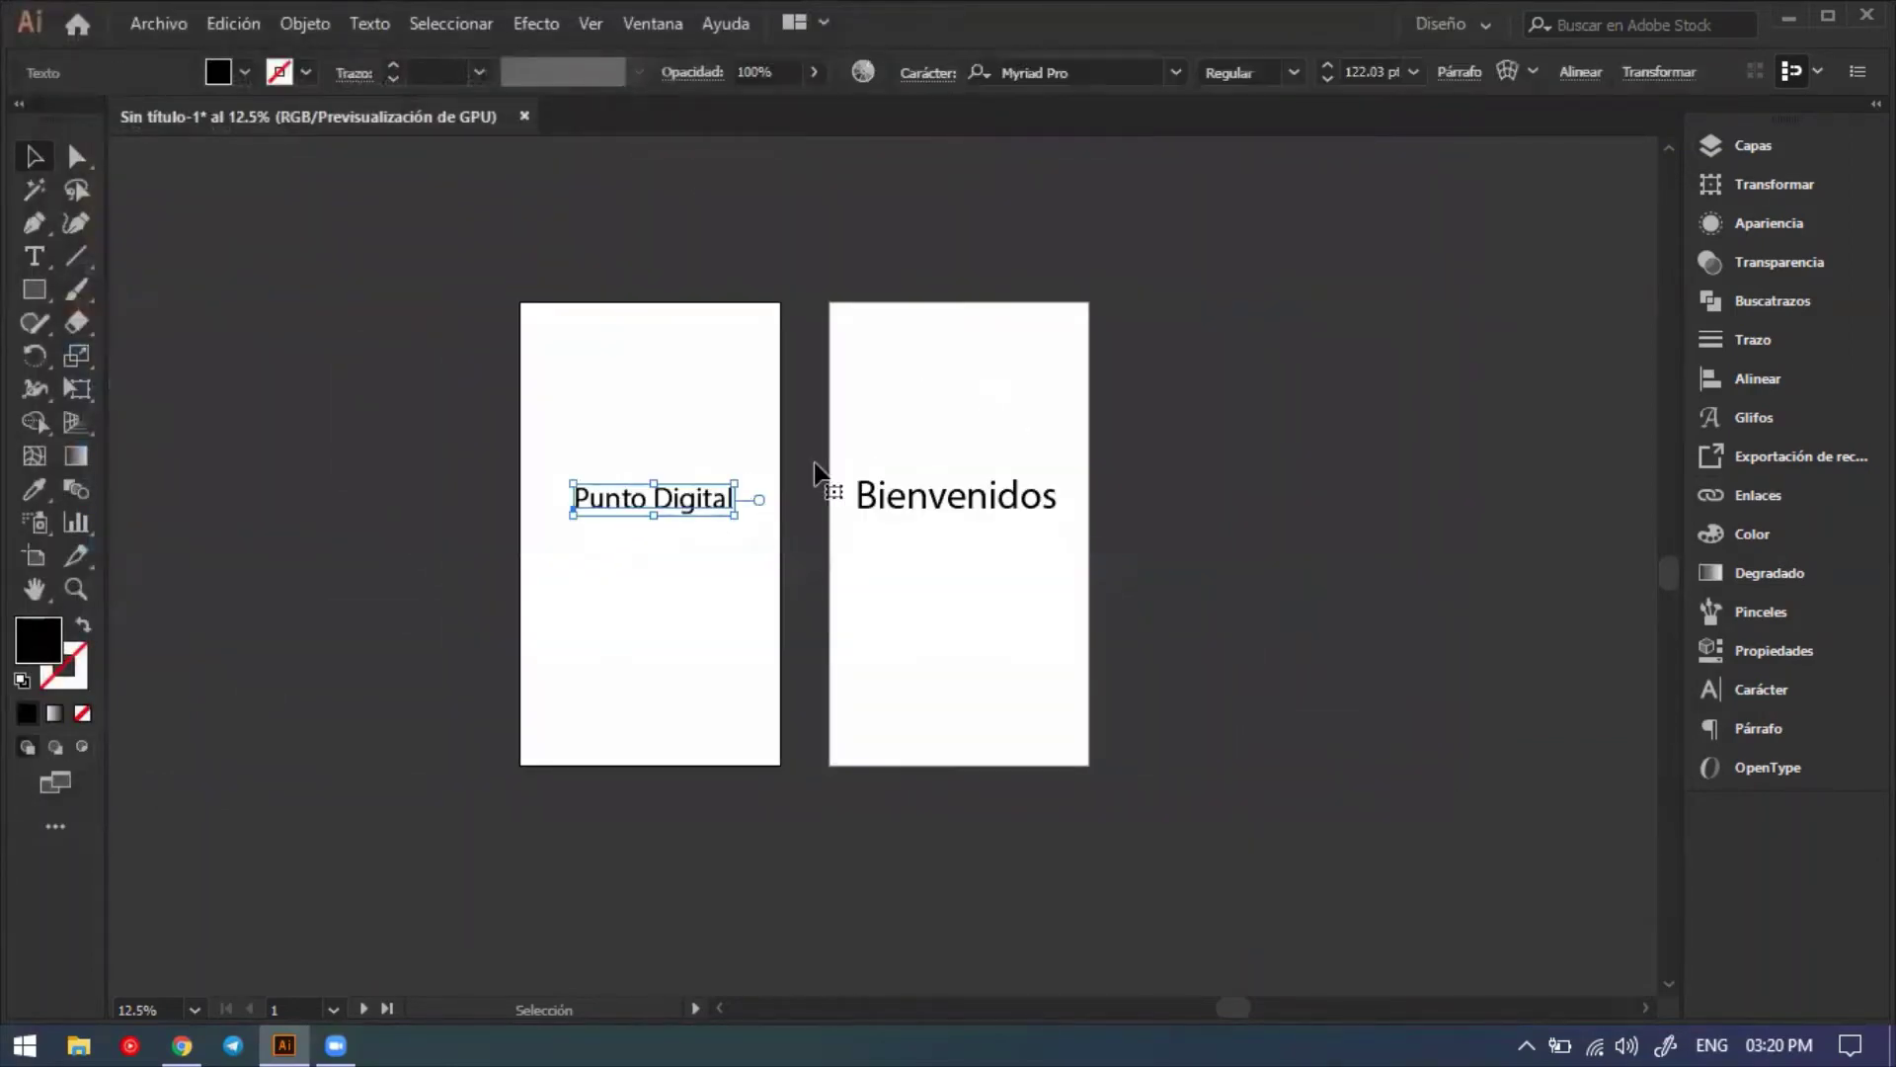
{"action": "key", "text": "Delete"}
{"action": "left_click", "coordinate": [901, 506]}
{"action": "key", "text": "Delete"}
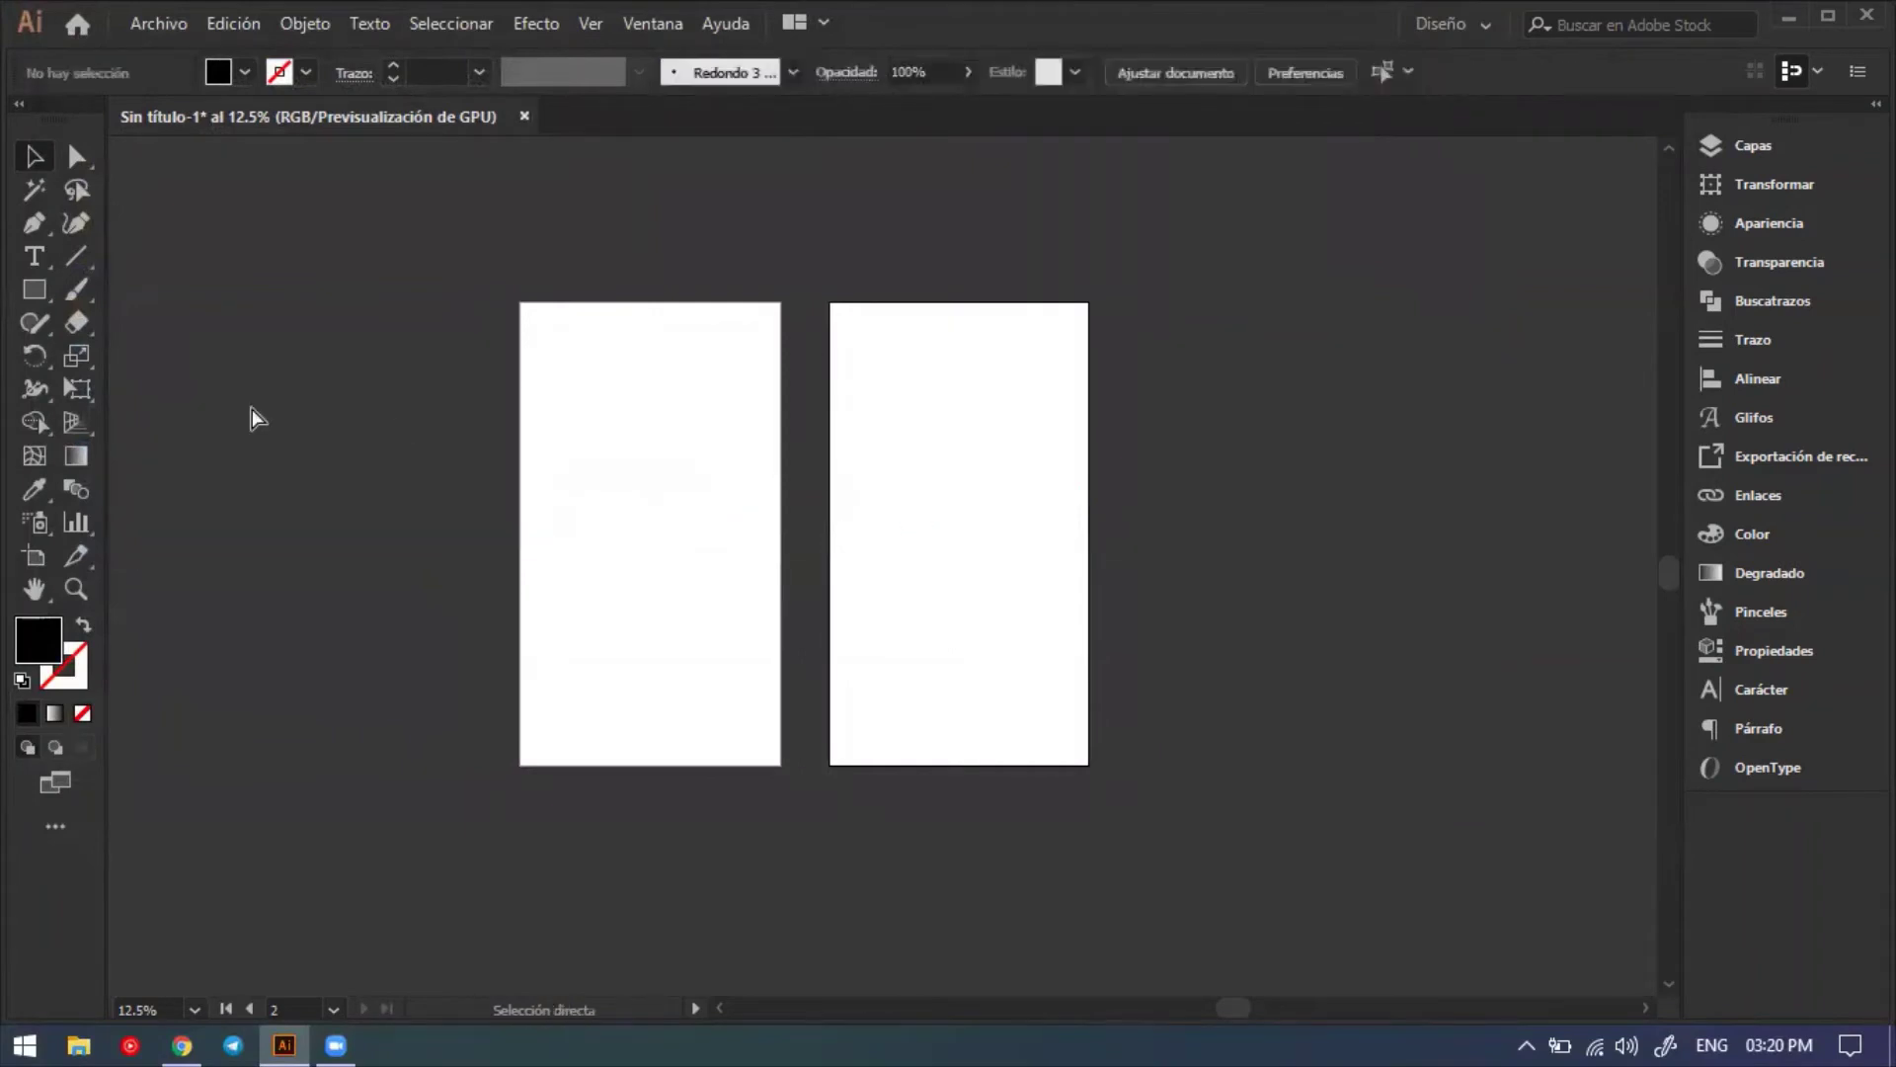
Add a third artboard of about 1132 by 1940 px, placing it below the second one, and delete it.
{"action": "key", "text": "ctrl+plus"}
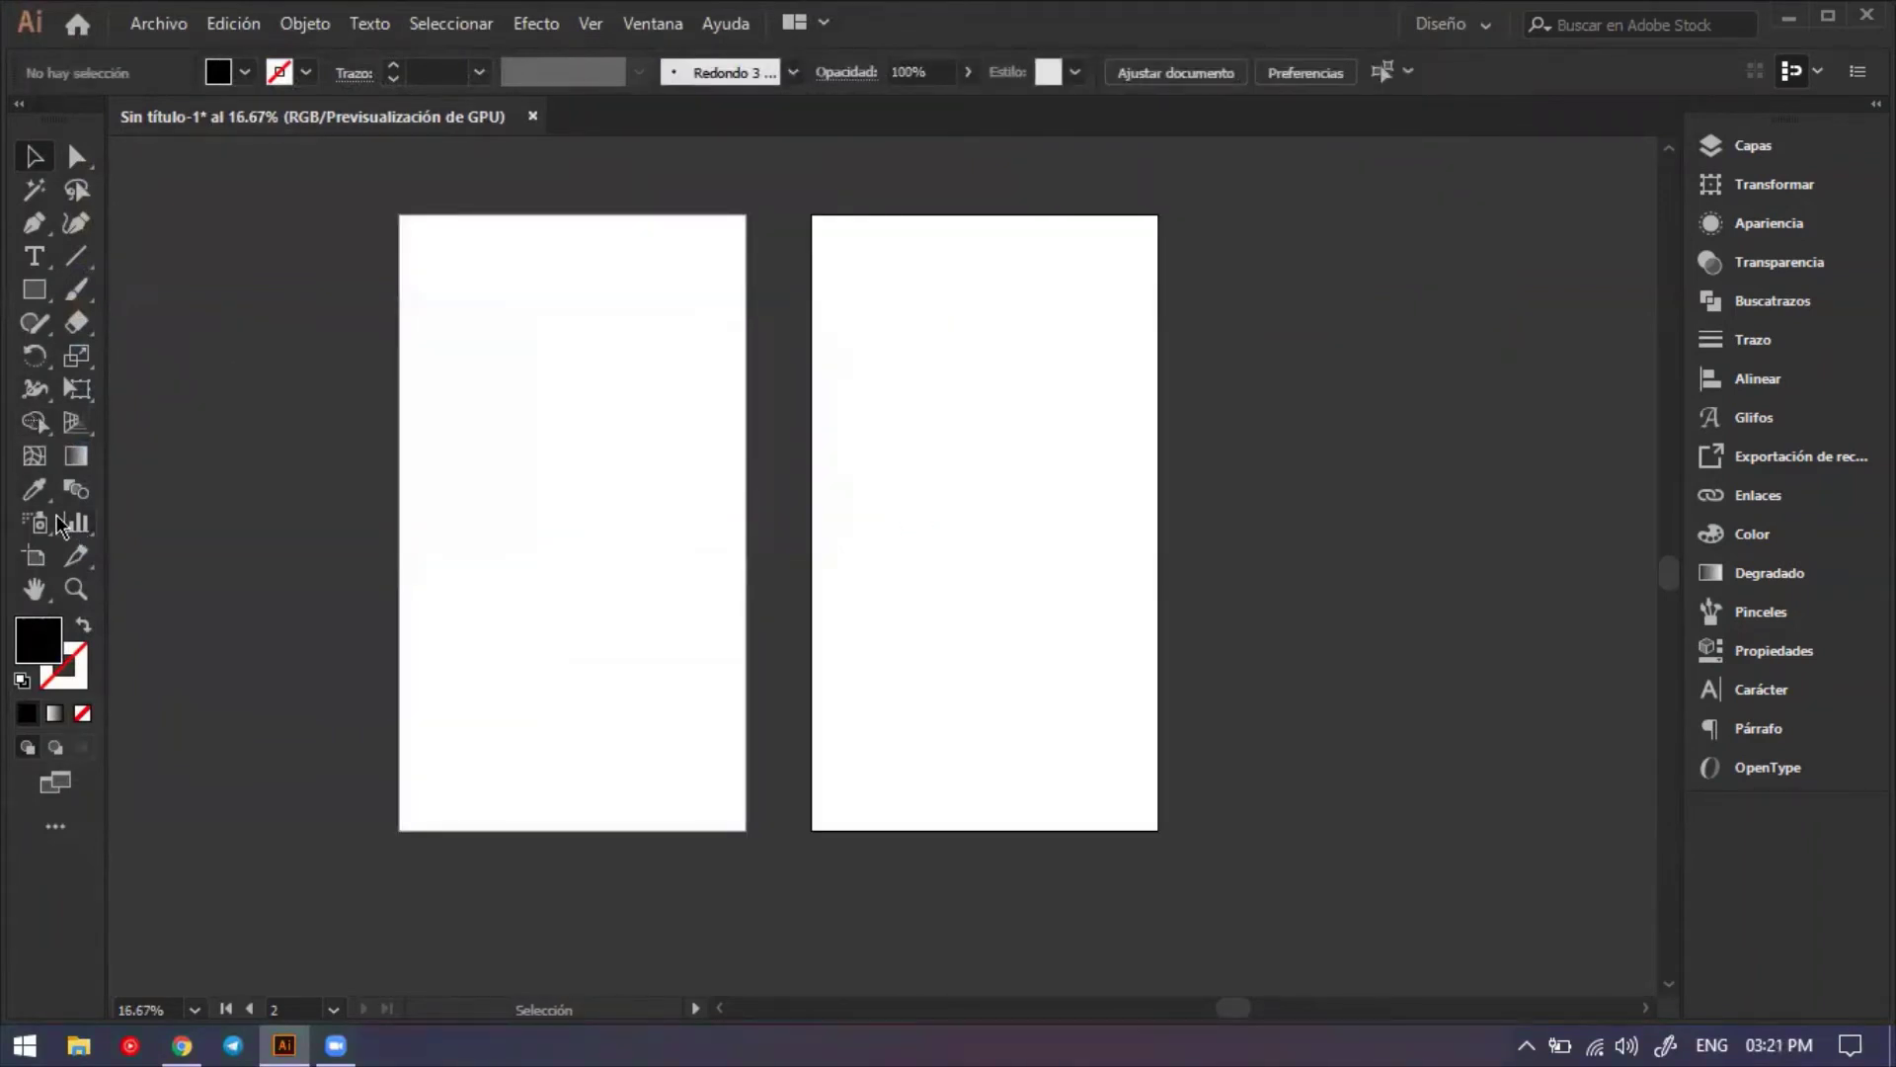
{"action": "left_click", "coordinate": [33, 556]}
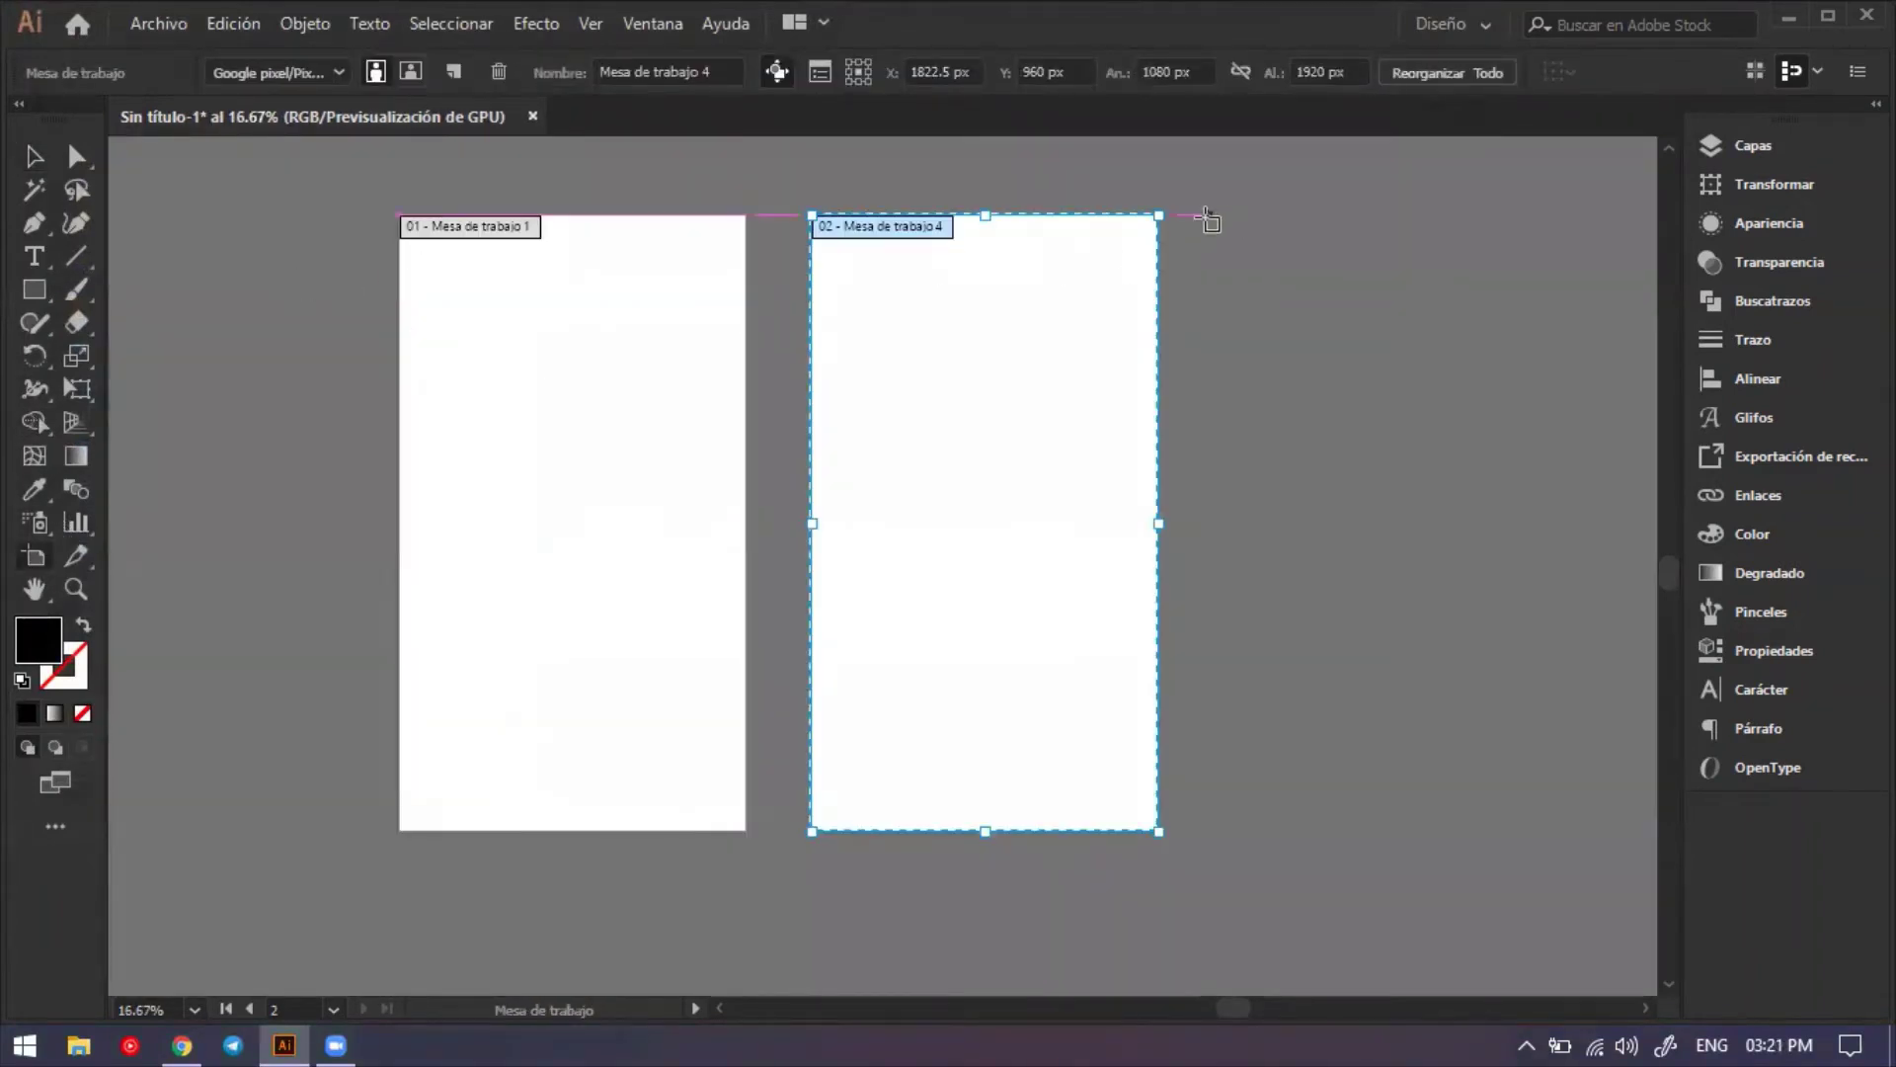
{"action": "left_click_drag", "start_coordinate": [1207, 219], "coordinate": [1573, 840]}
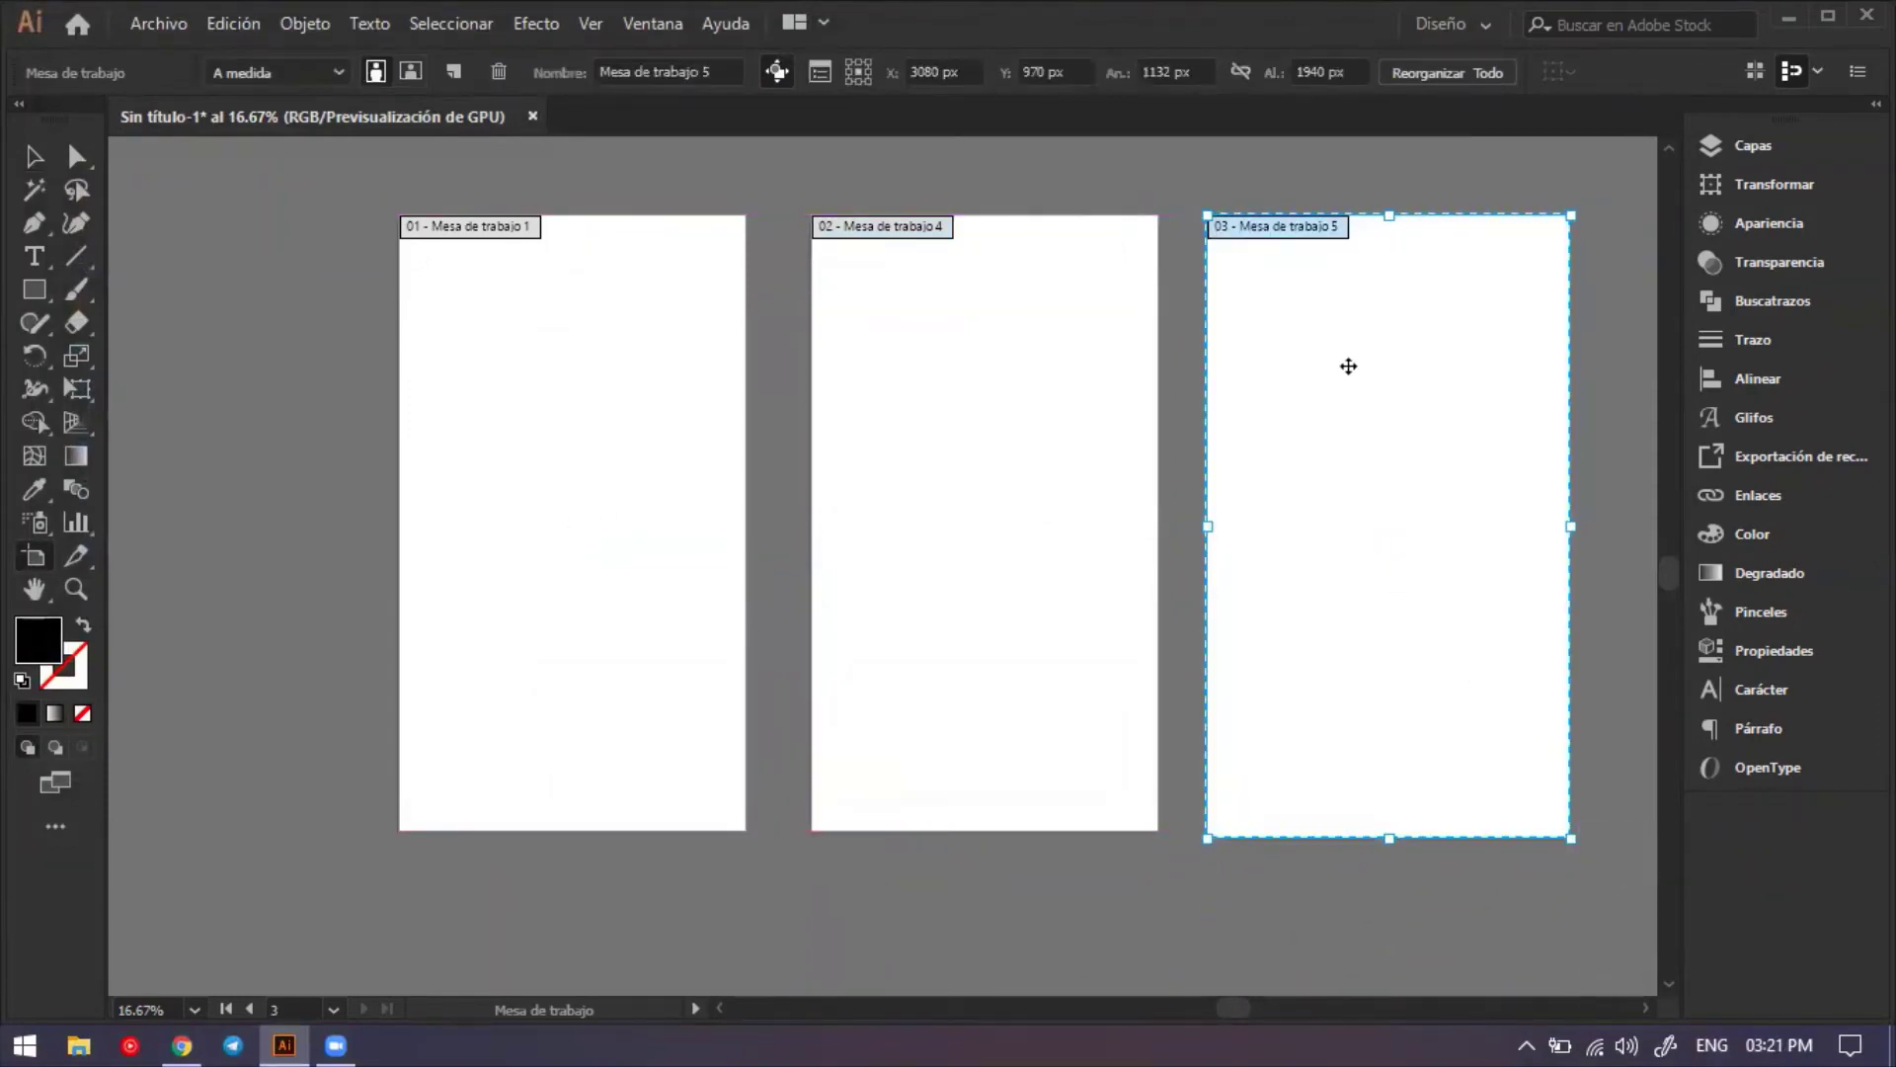
{"action": "left_click_drag", "start_coordinate": [1349, 367], "coordinate": [957, 926]}
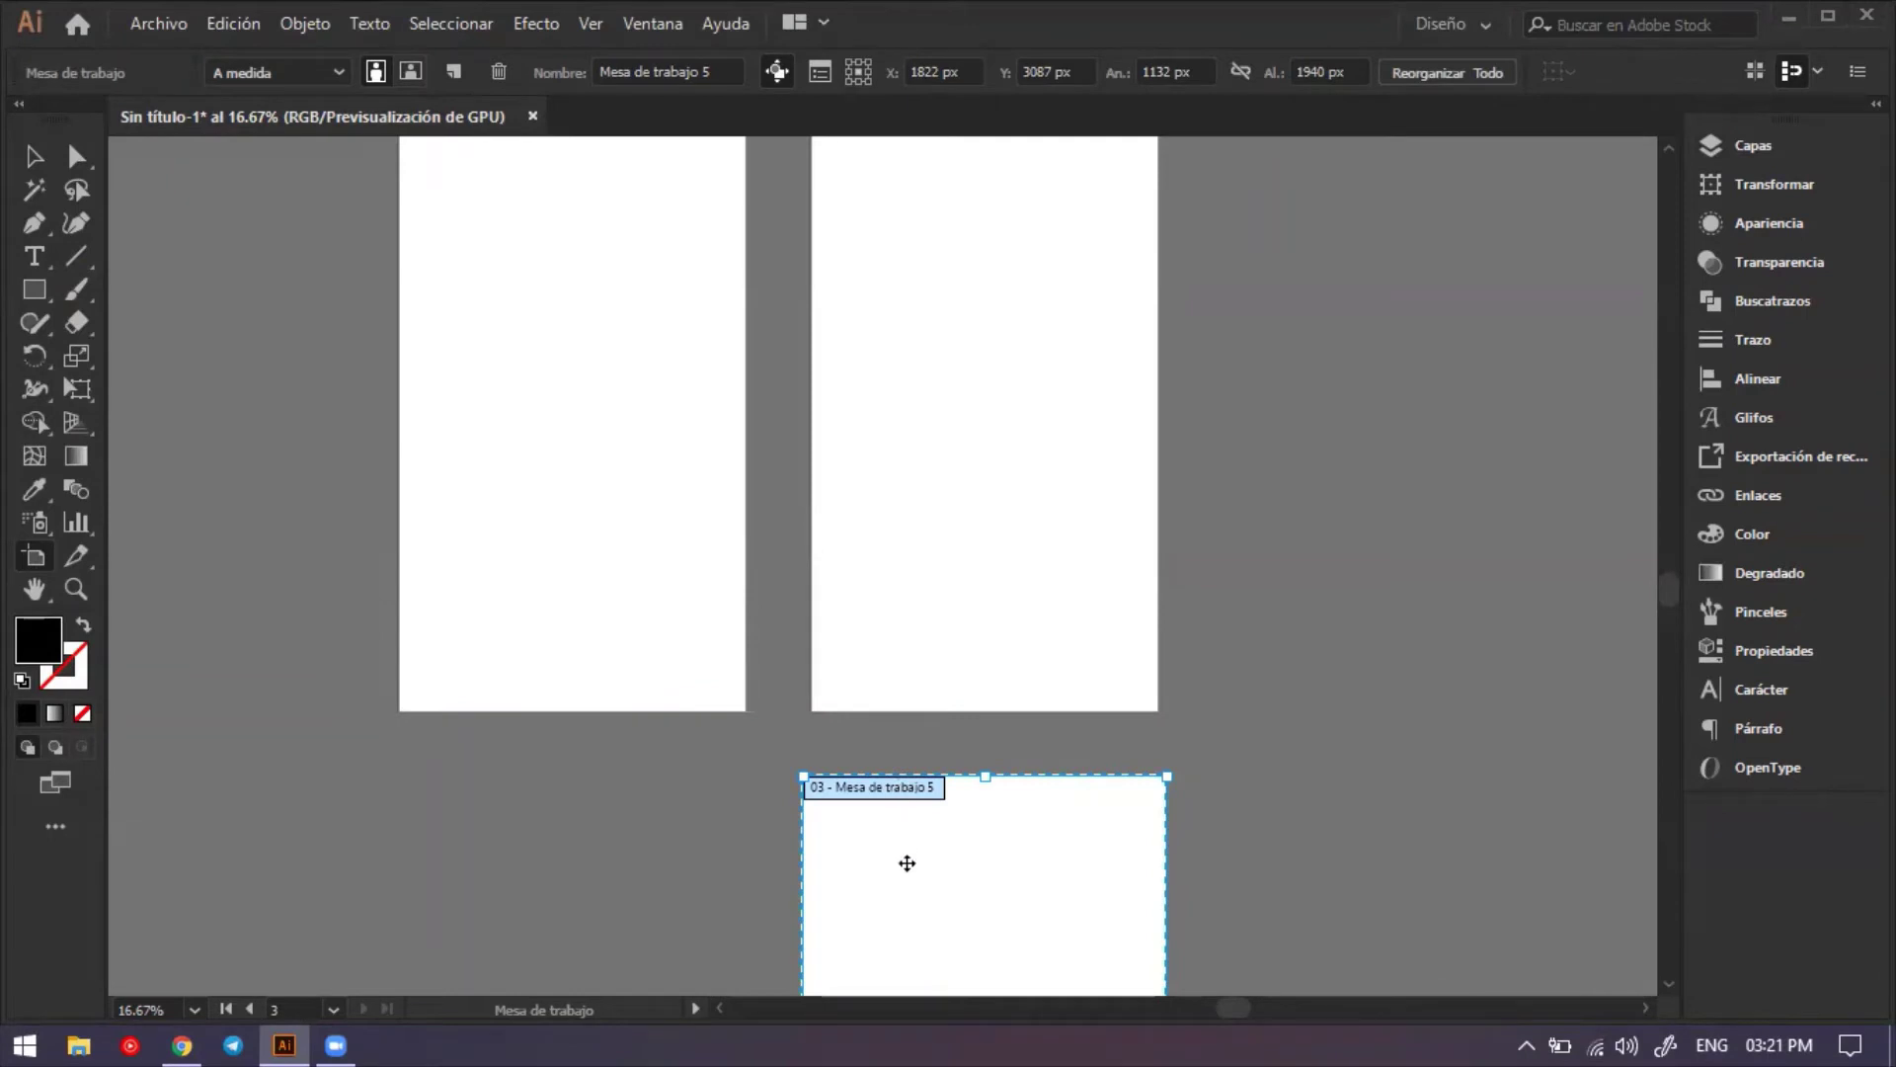
{"action": "left_click", "coordinate": [499, 72]}
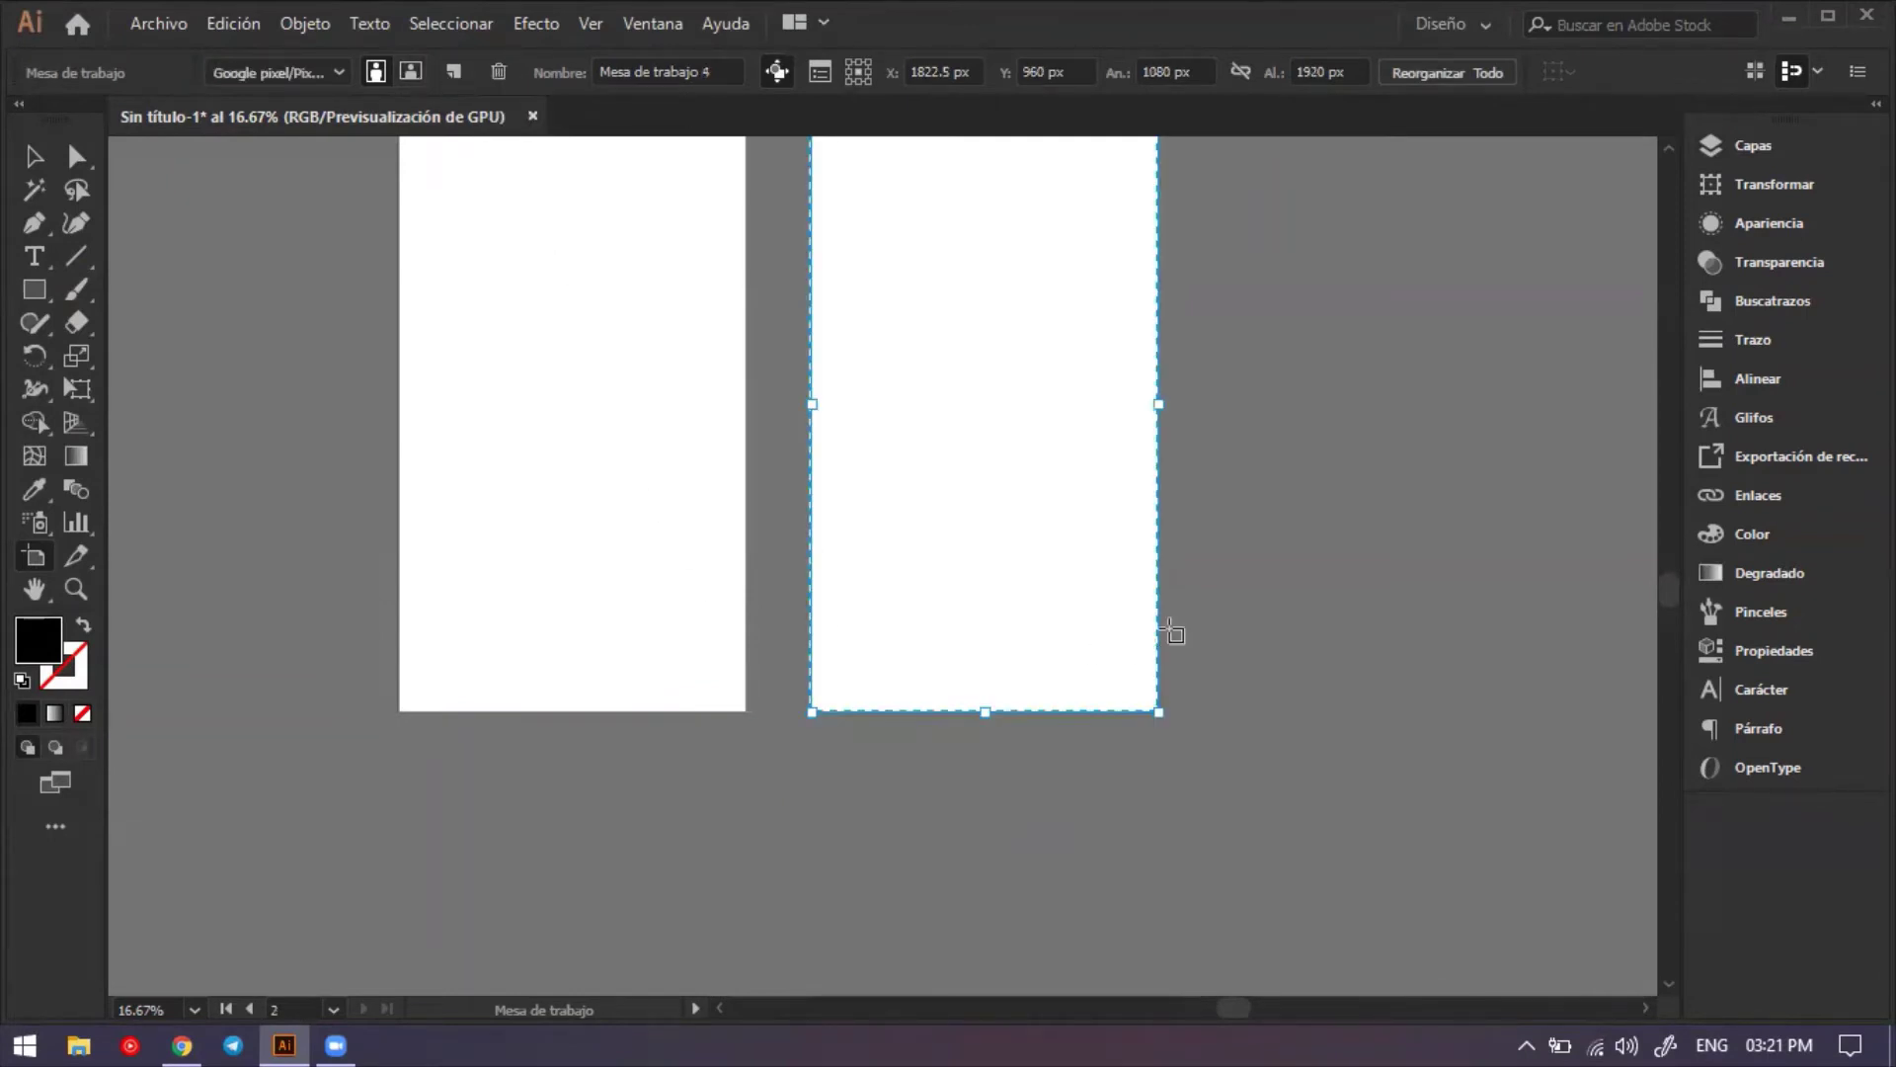
Rename the second artboard as Disenio 2.
{"action": "scroll", "coordinate": [1170, 632], "scroll_direction": "up", "scroll_amount": 2}
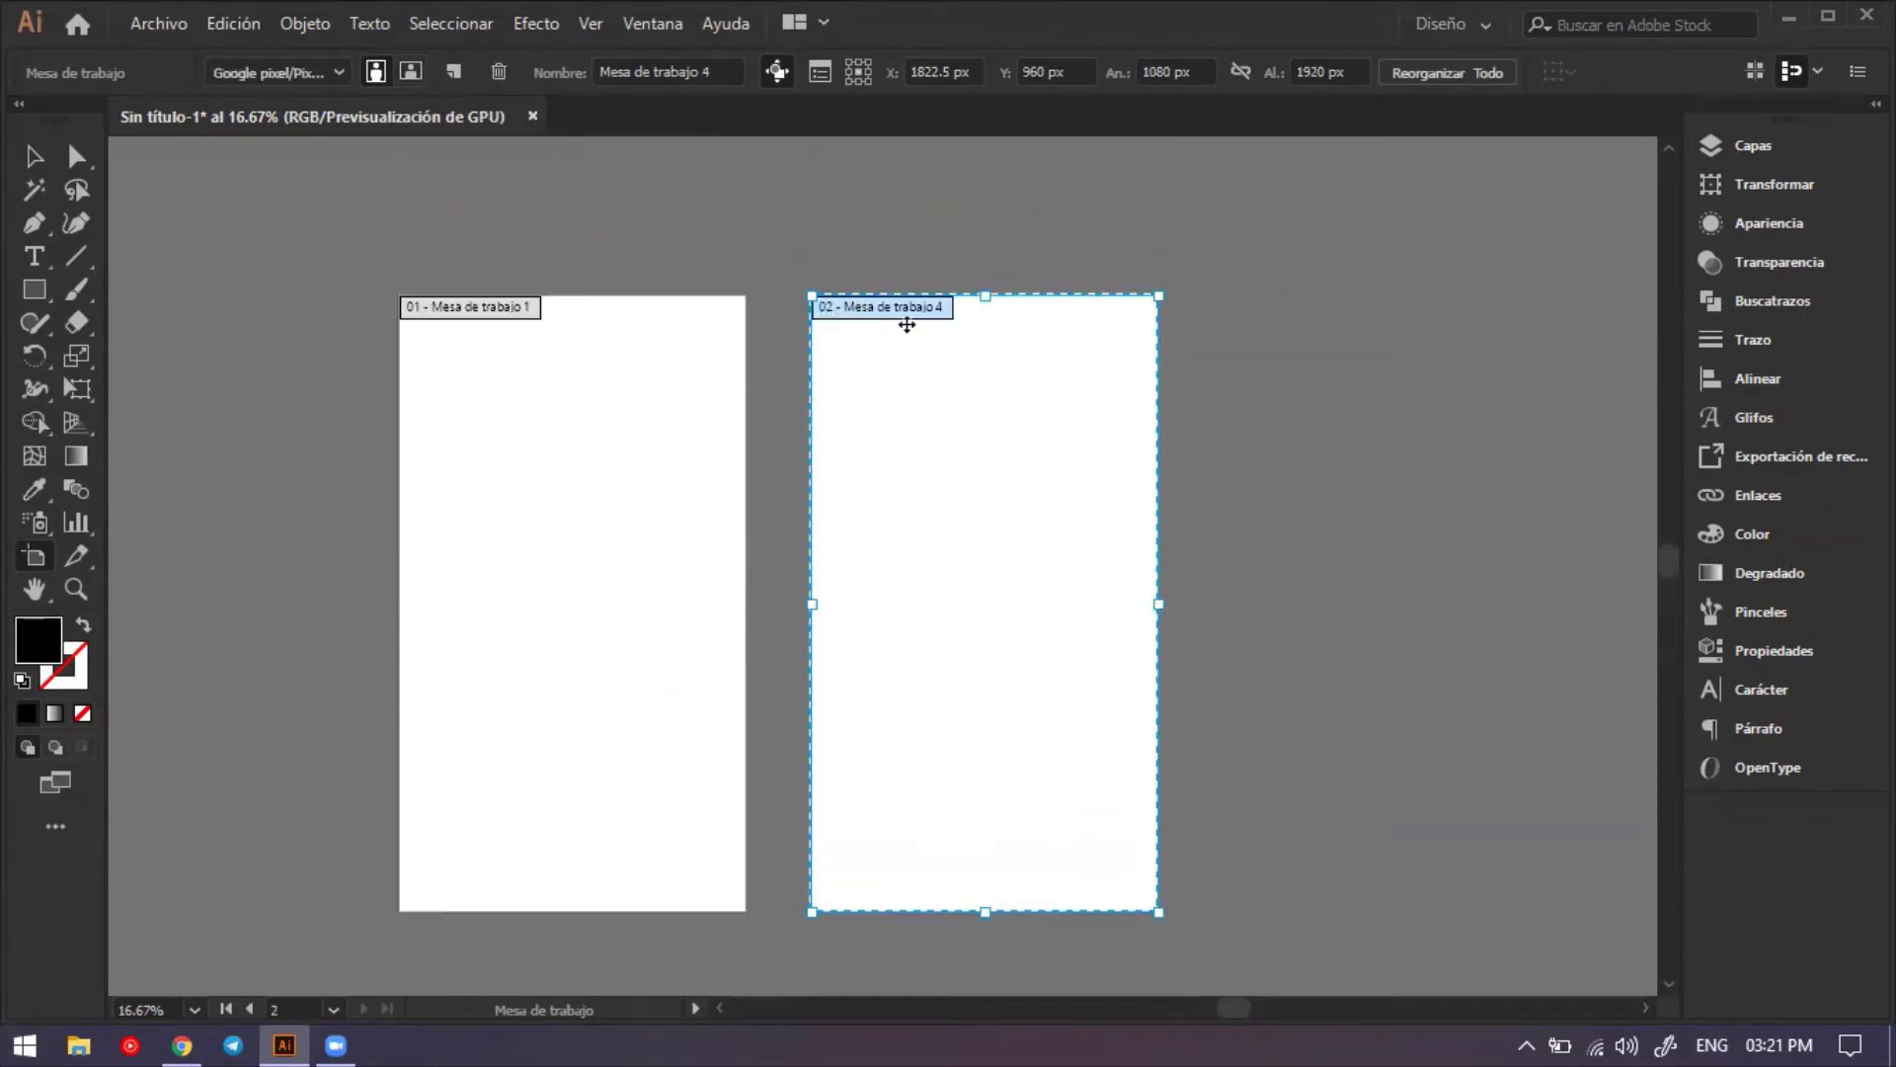
{"action": "double_click", "coordinate": [687, 69]}
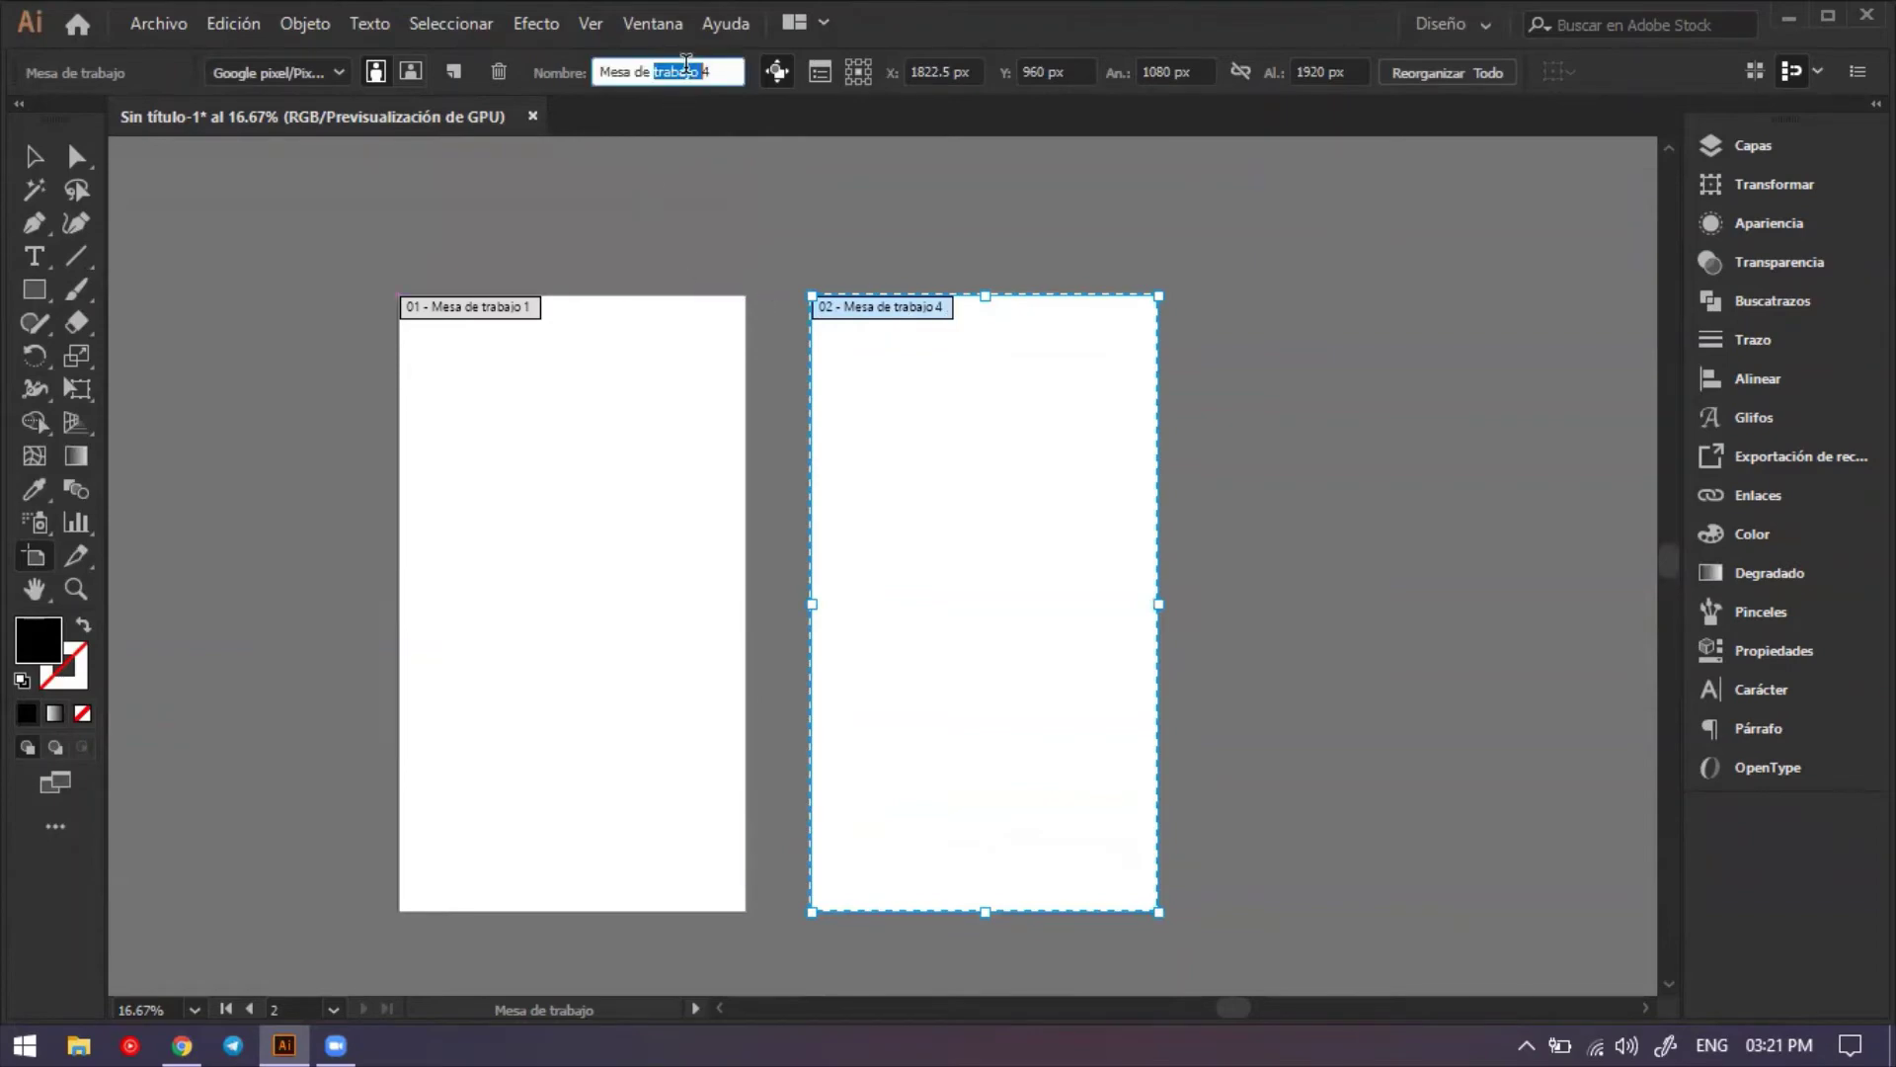
{"action": "triple_click", "coordinate": [687, 68]}
{"action": "type", "text": "Diseño 2"}
{"action": "key", "text": "Return"}
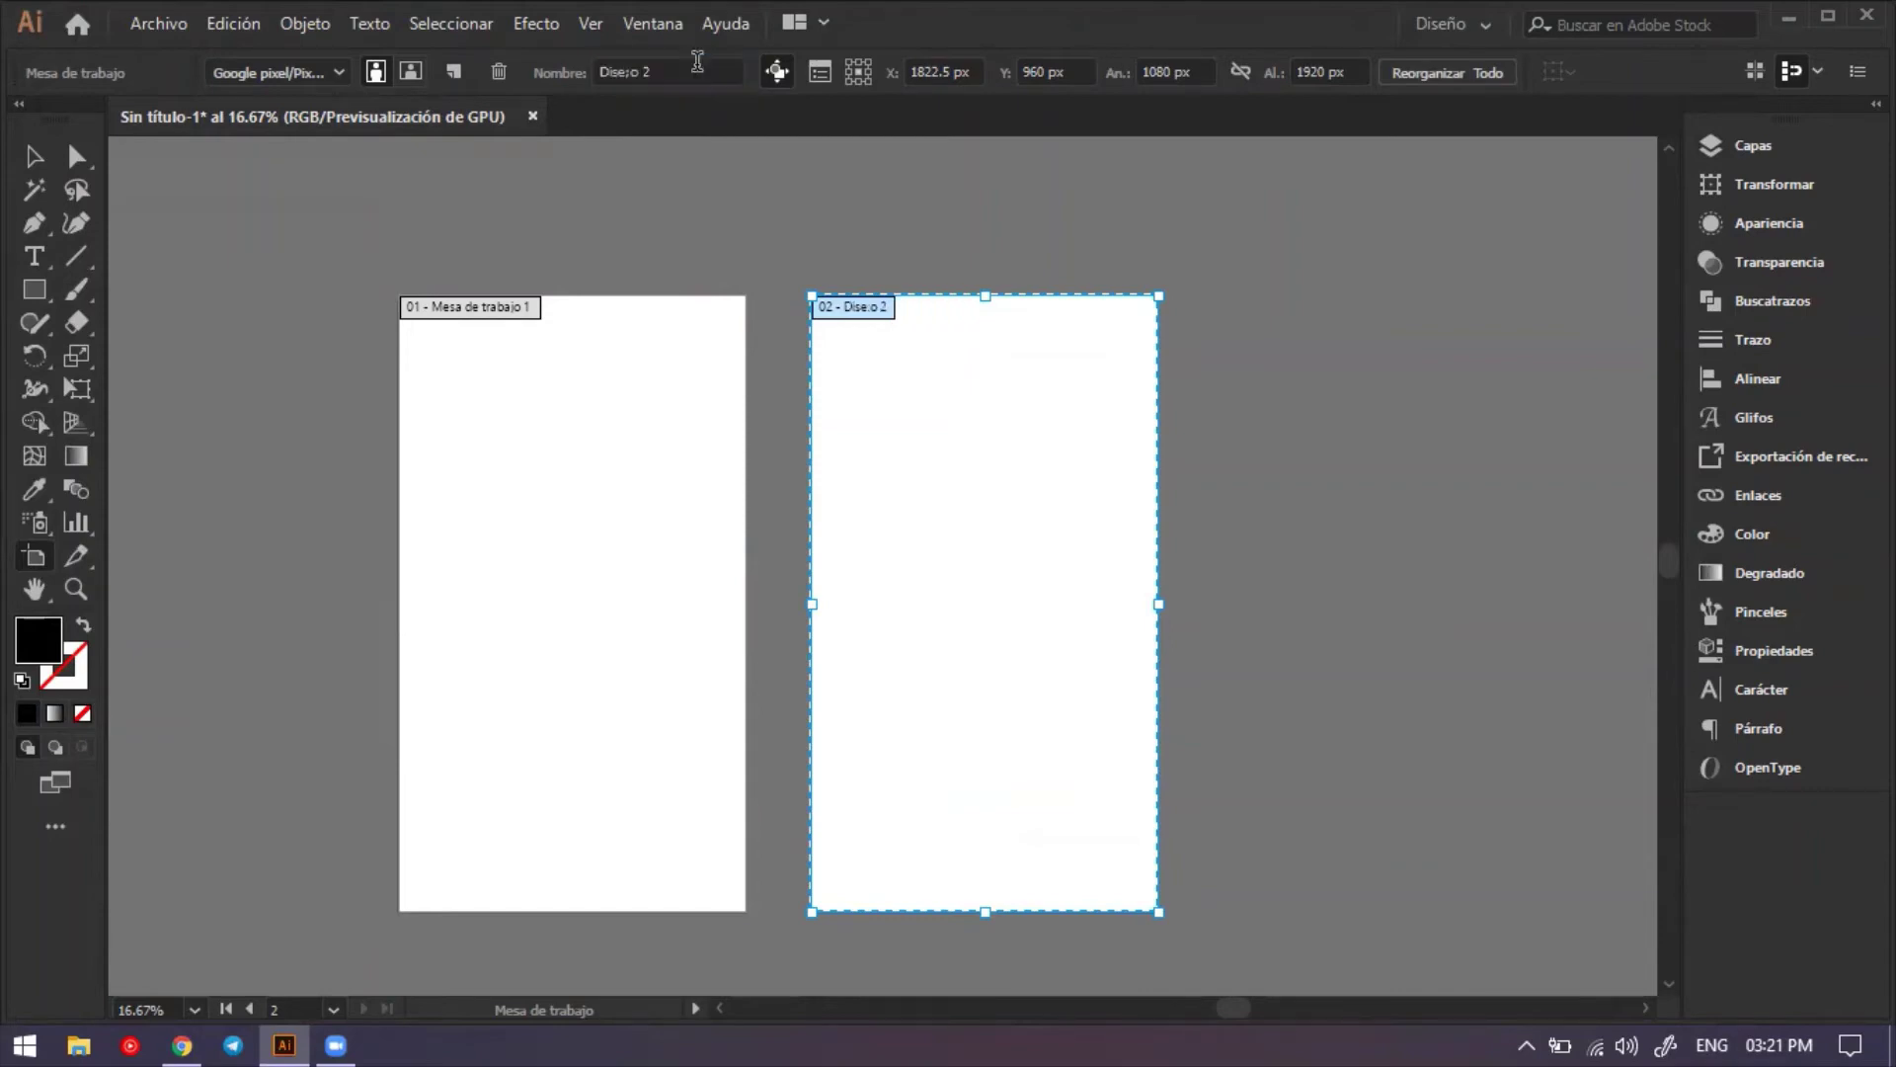
{"action": "left_click", "coordinate": [633, 68]}
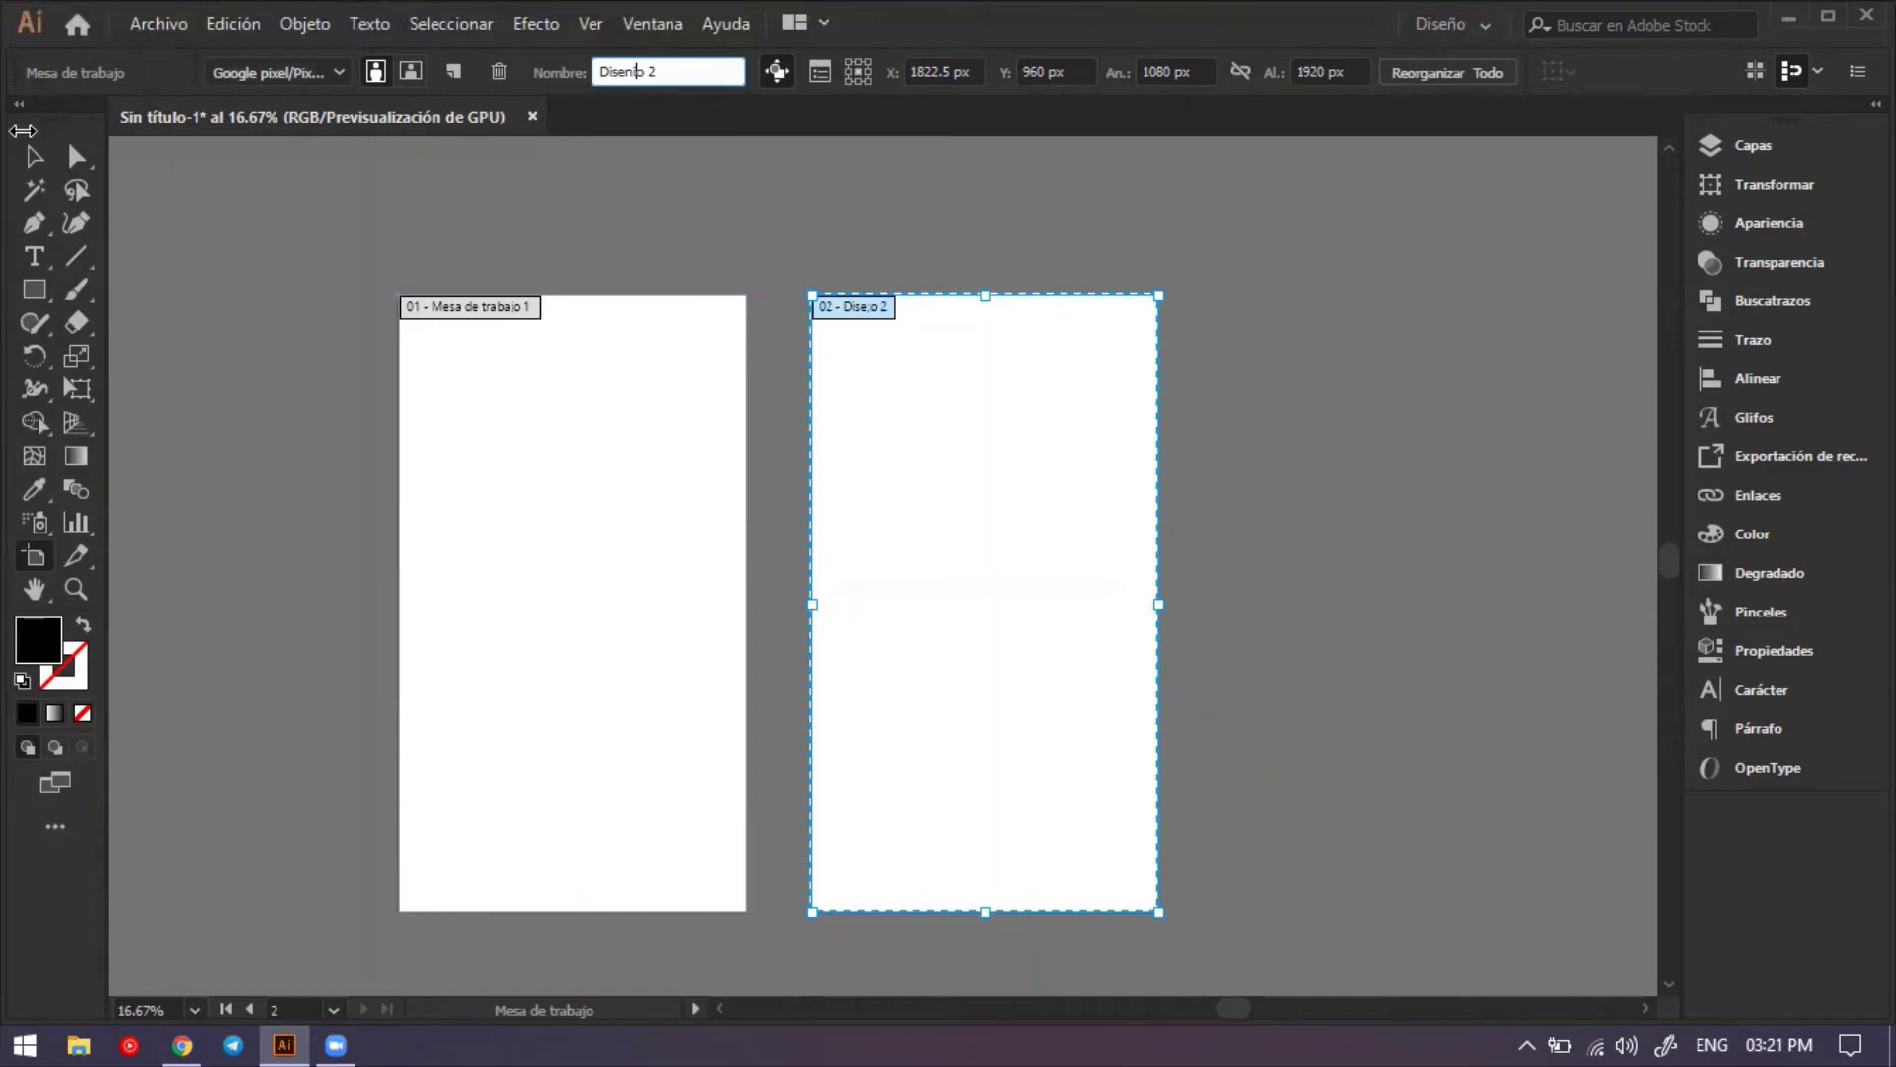
{"action": "left_click", "coordinate": [28, 161]}
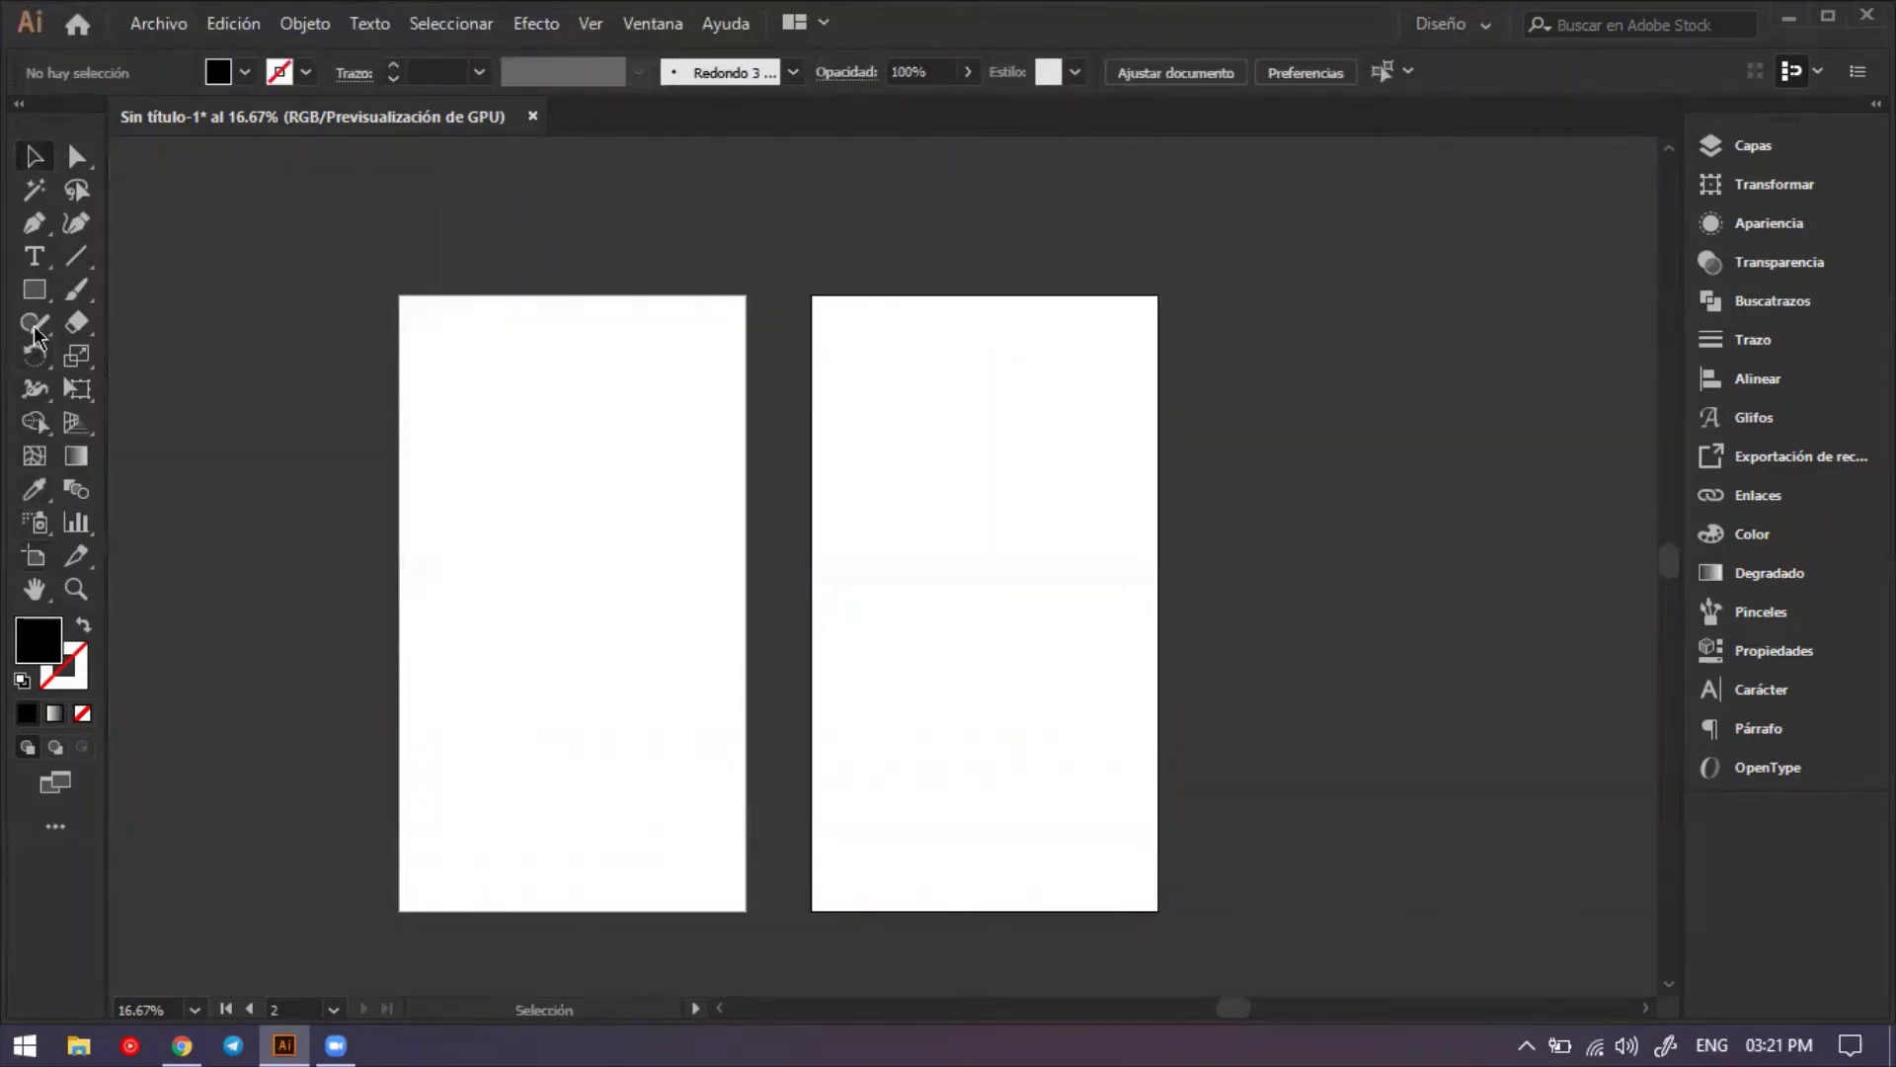
Rename the first artboard as Disenio 1.
{"action": "left_click", "coordinate": [35, 555]}
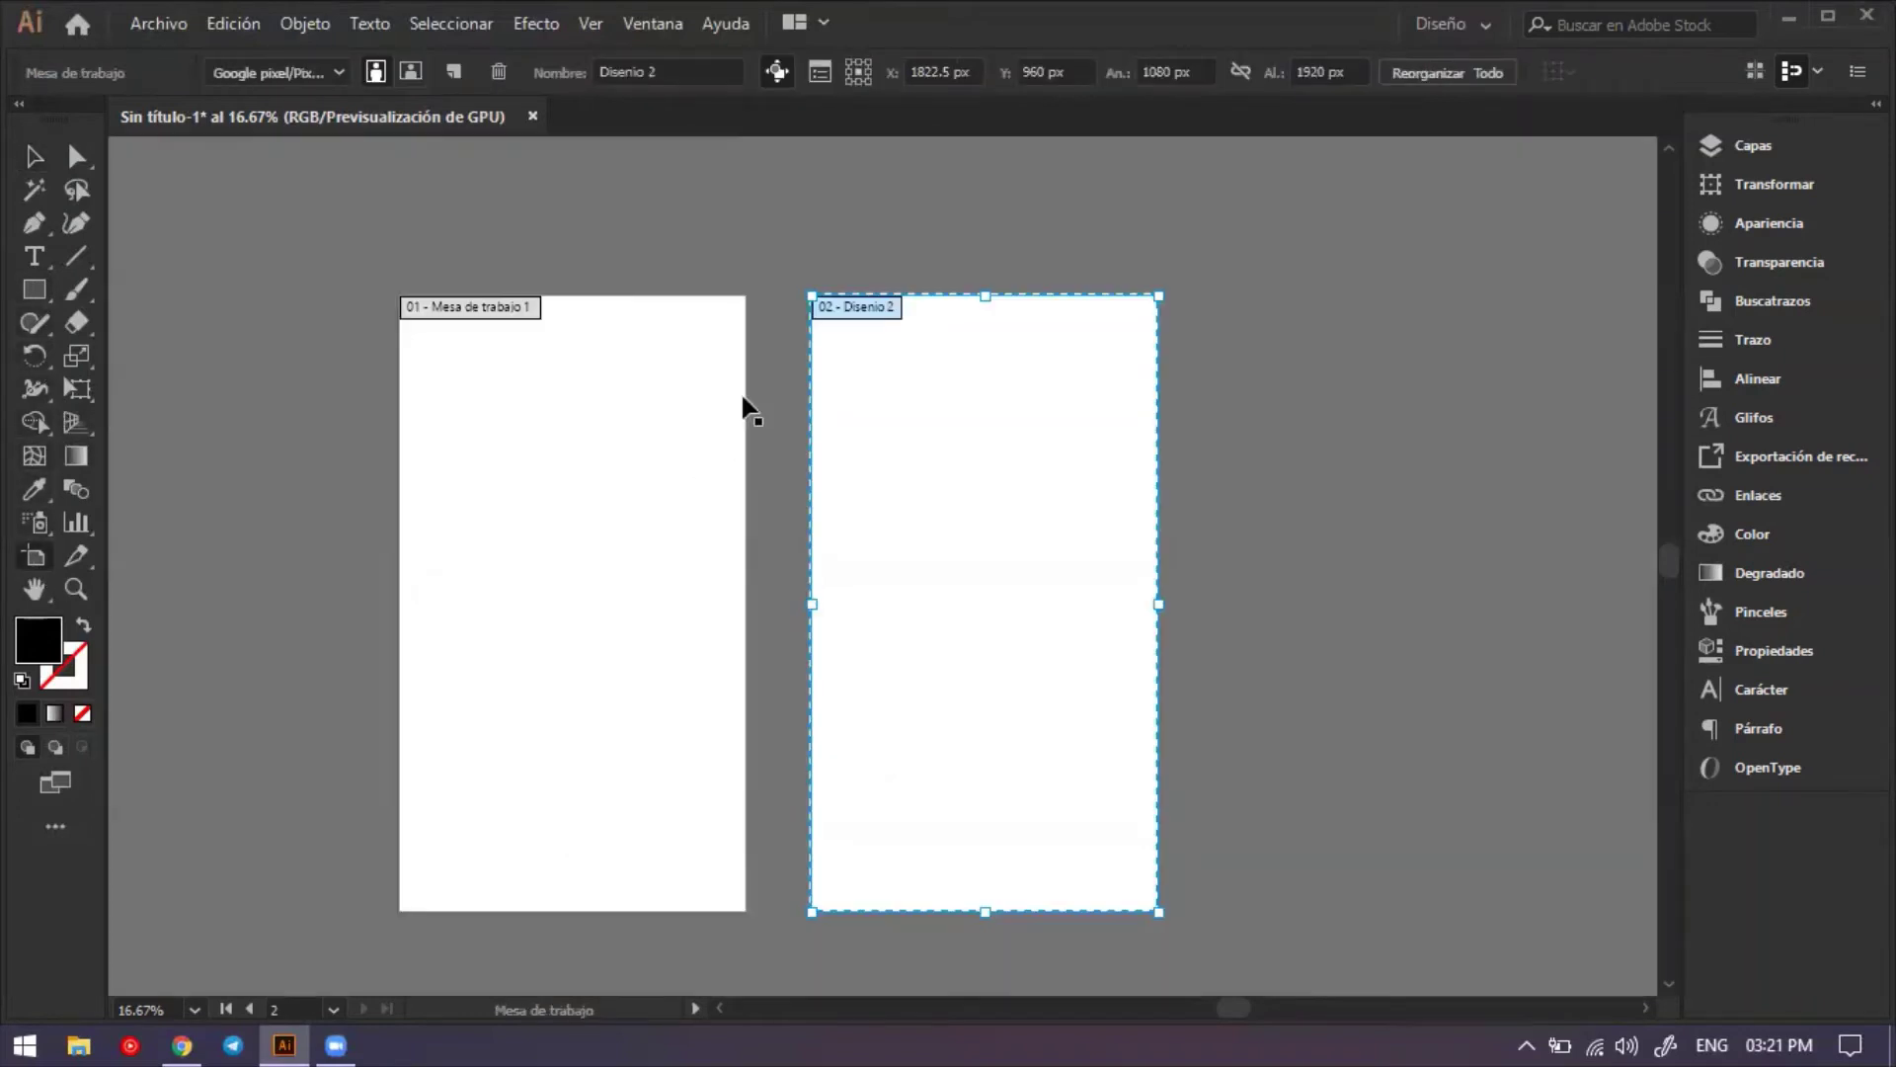
{"action": "left_click", "coordinate": [435, 314]}
{"action": "left_click", "coordinate": [724, 73]}
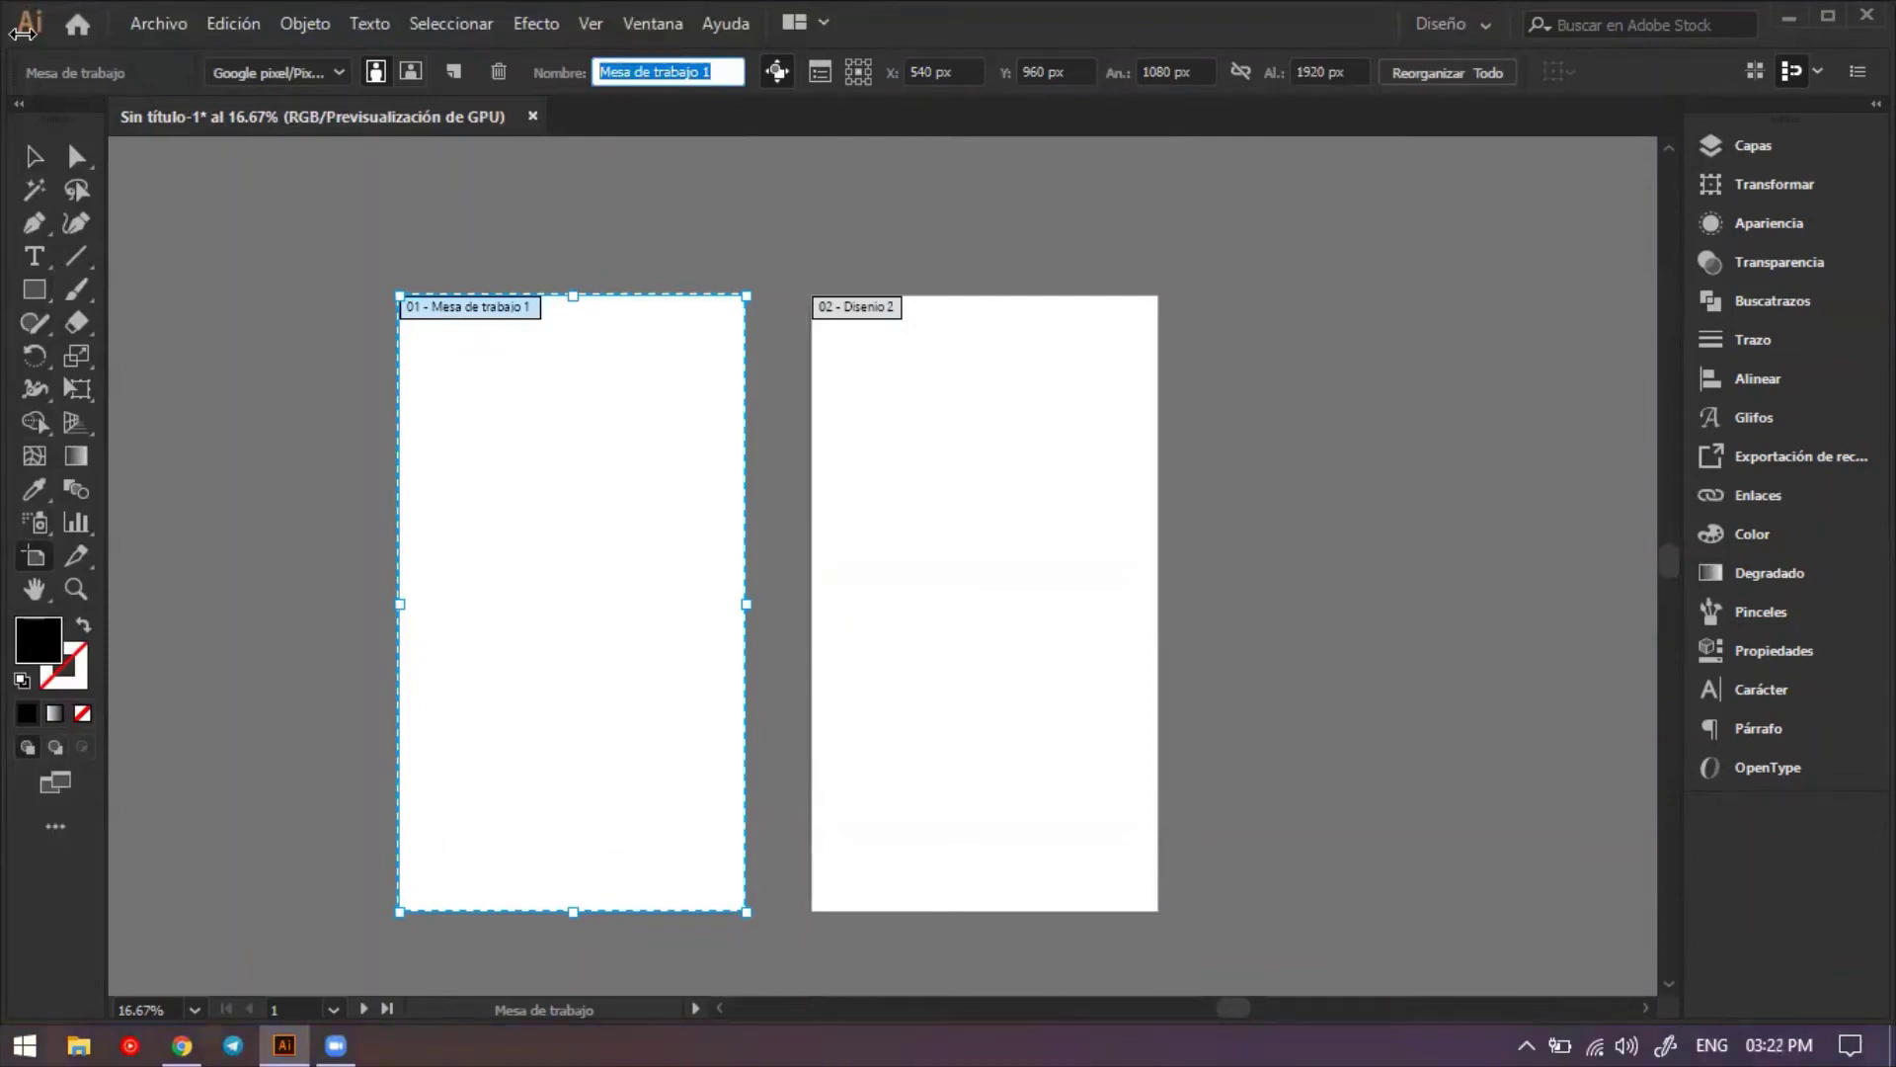
{"action": "type", "text": "Disenio"}
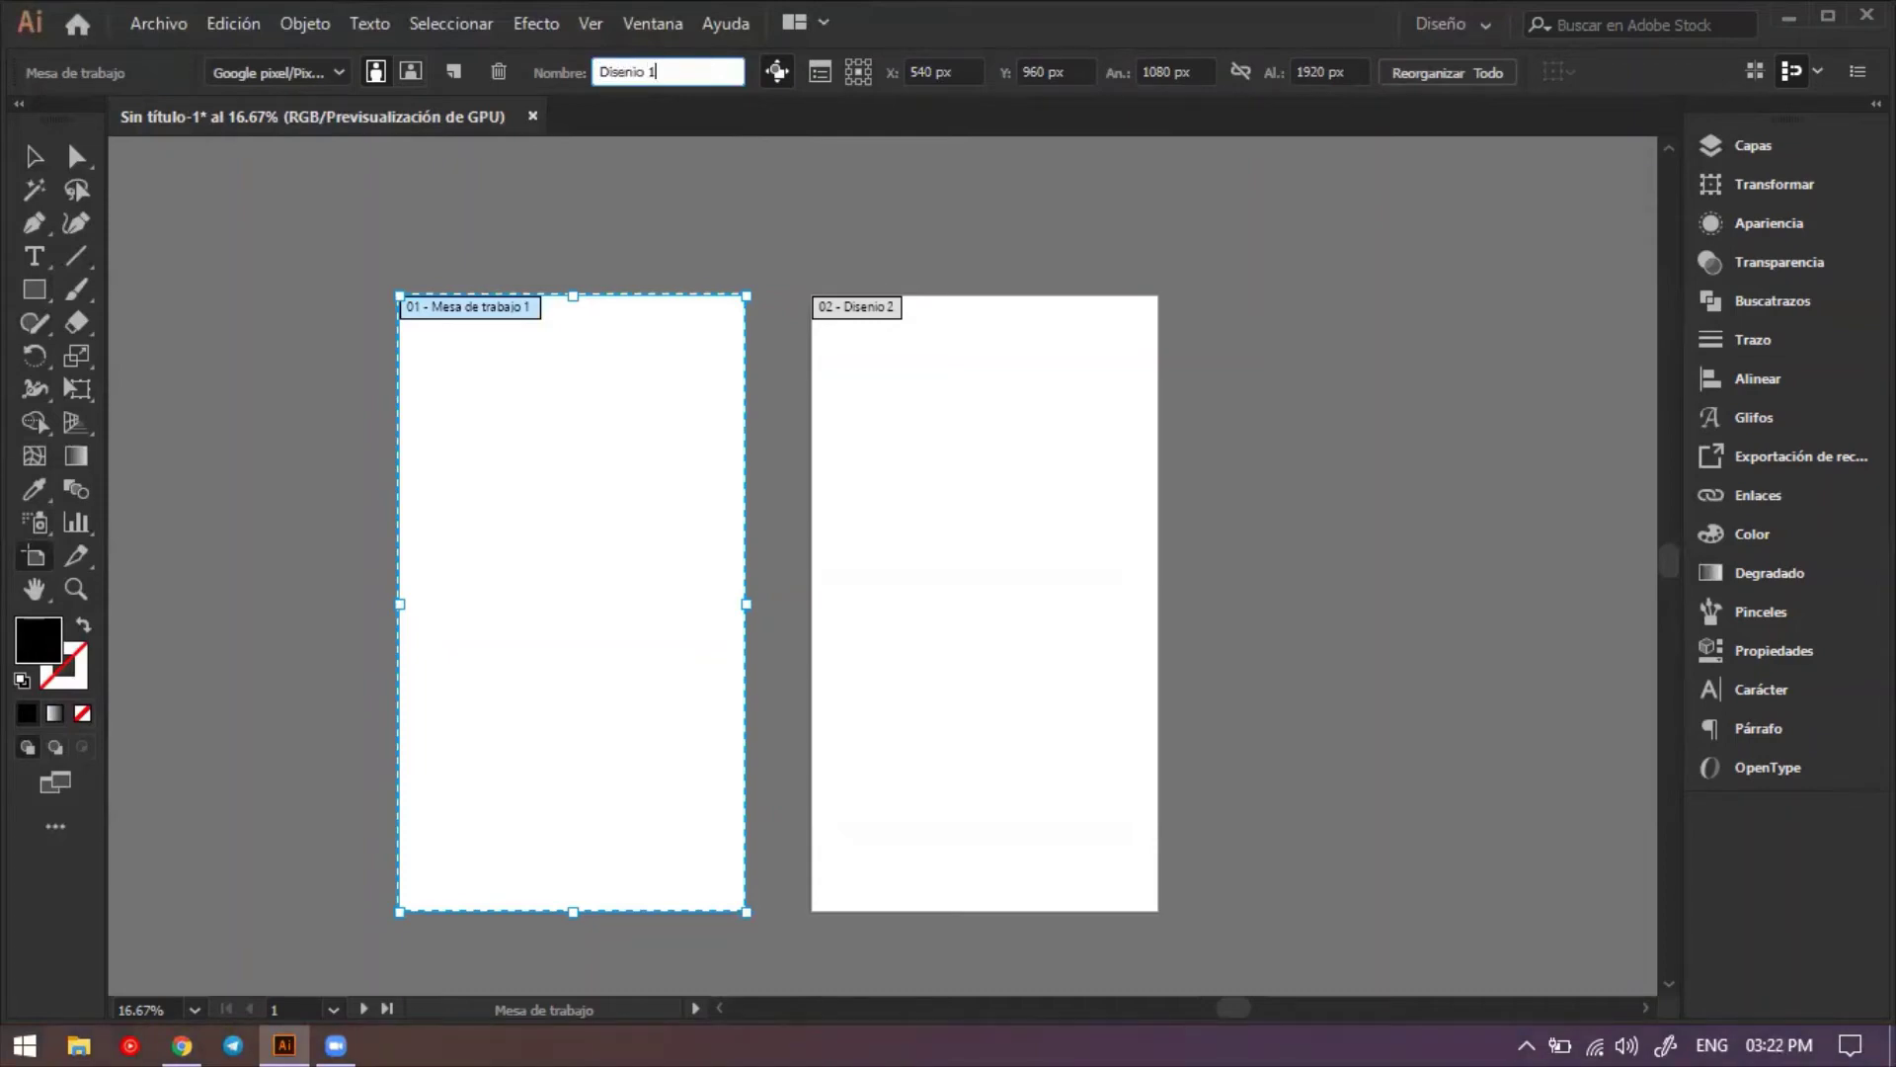
{"action": "key", "text": "Return"}
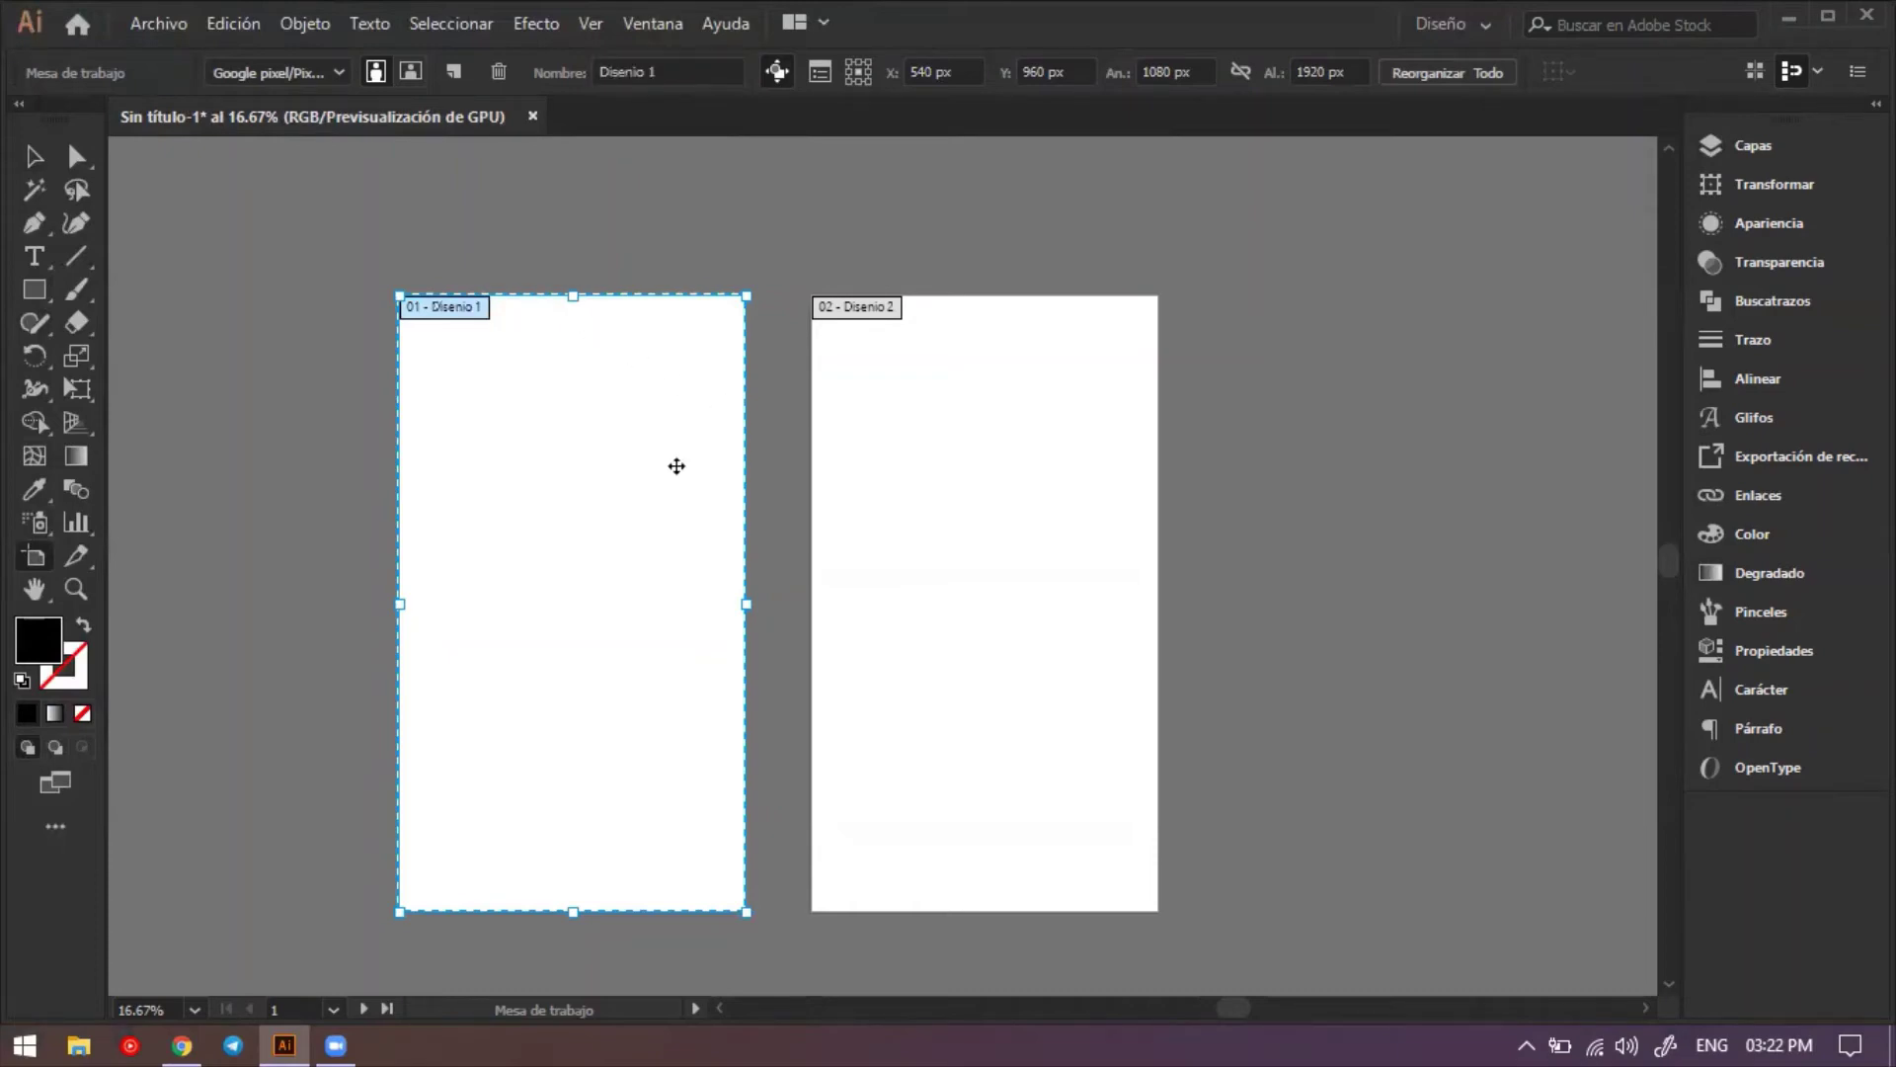
Open the options for rearranging all artboards, cancel without rearranging, and leave artboard editing.
{"action": "left_click", "coordinate": [1411, 73]}
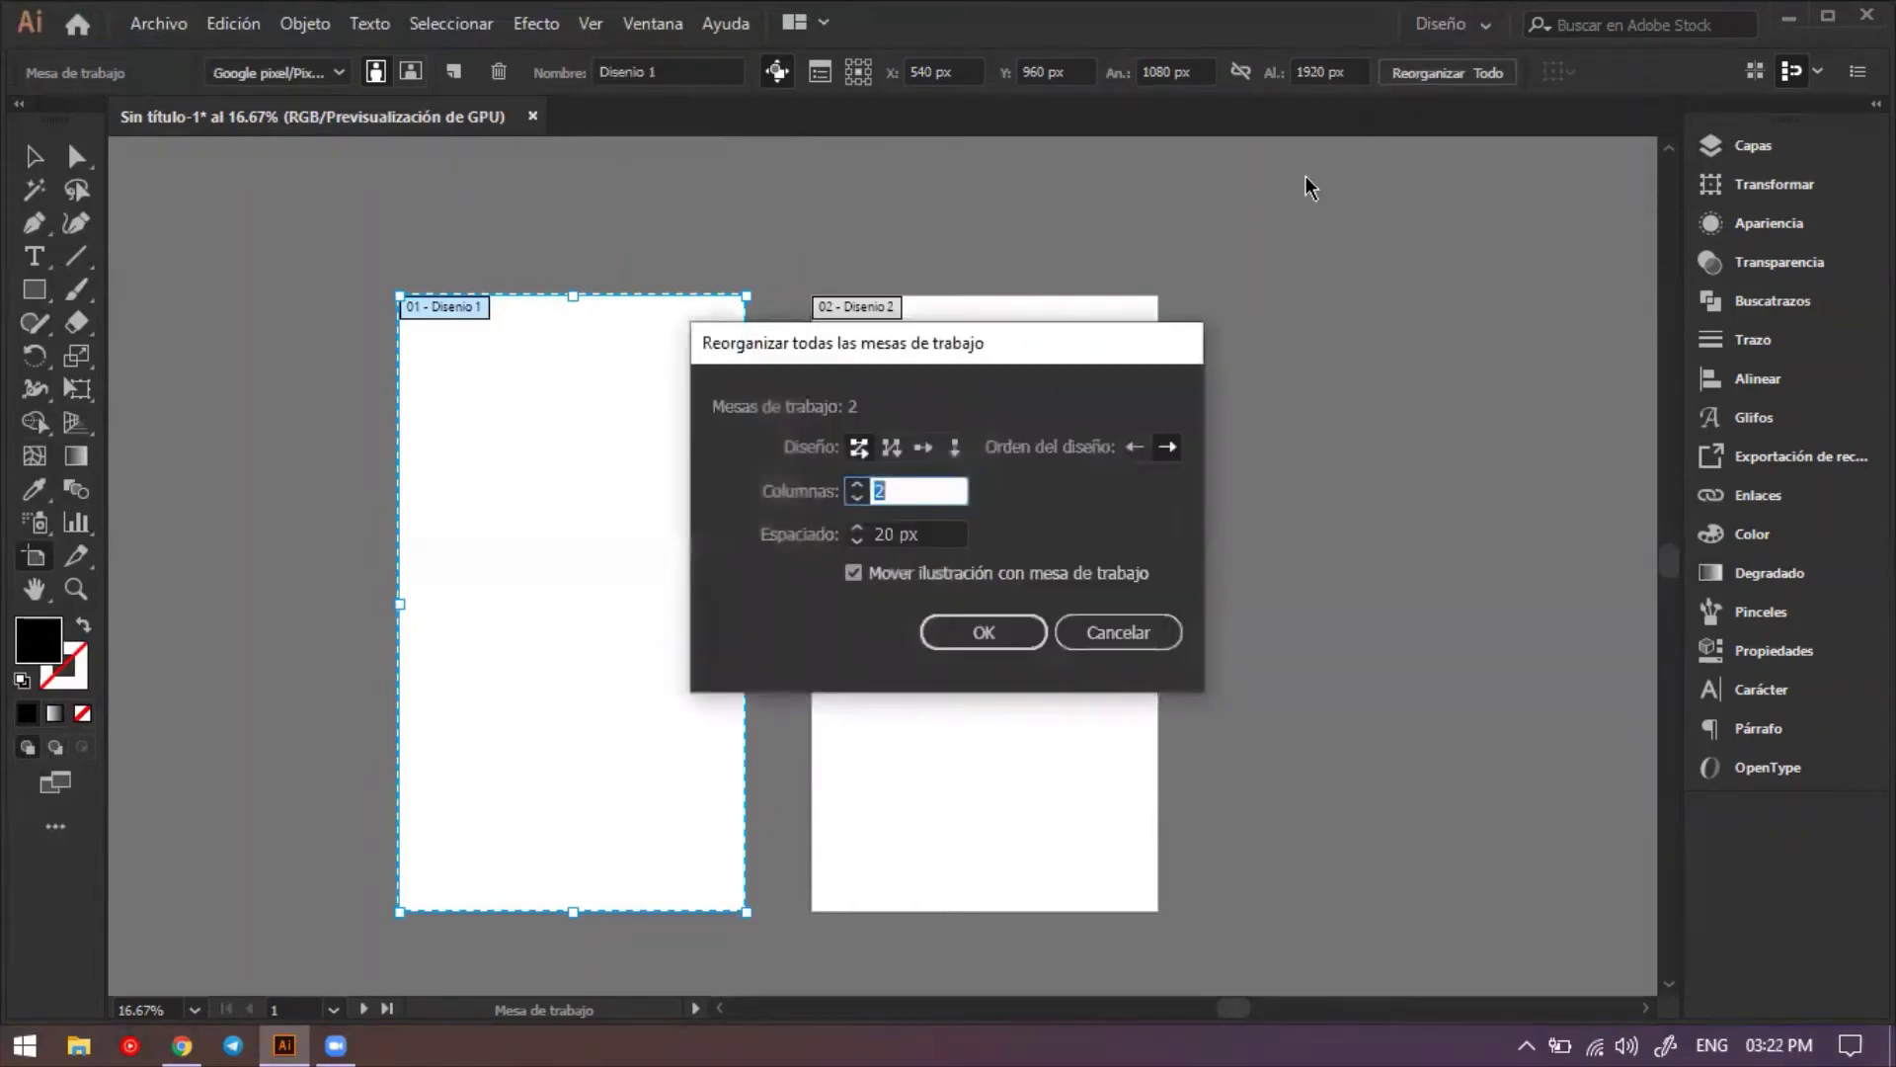
{"action": "left_click", "coordinate": [1159, 636]}
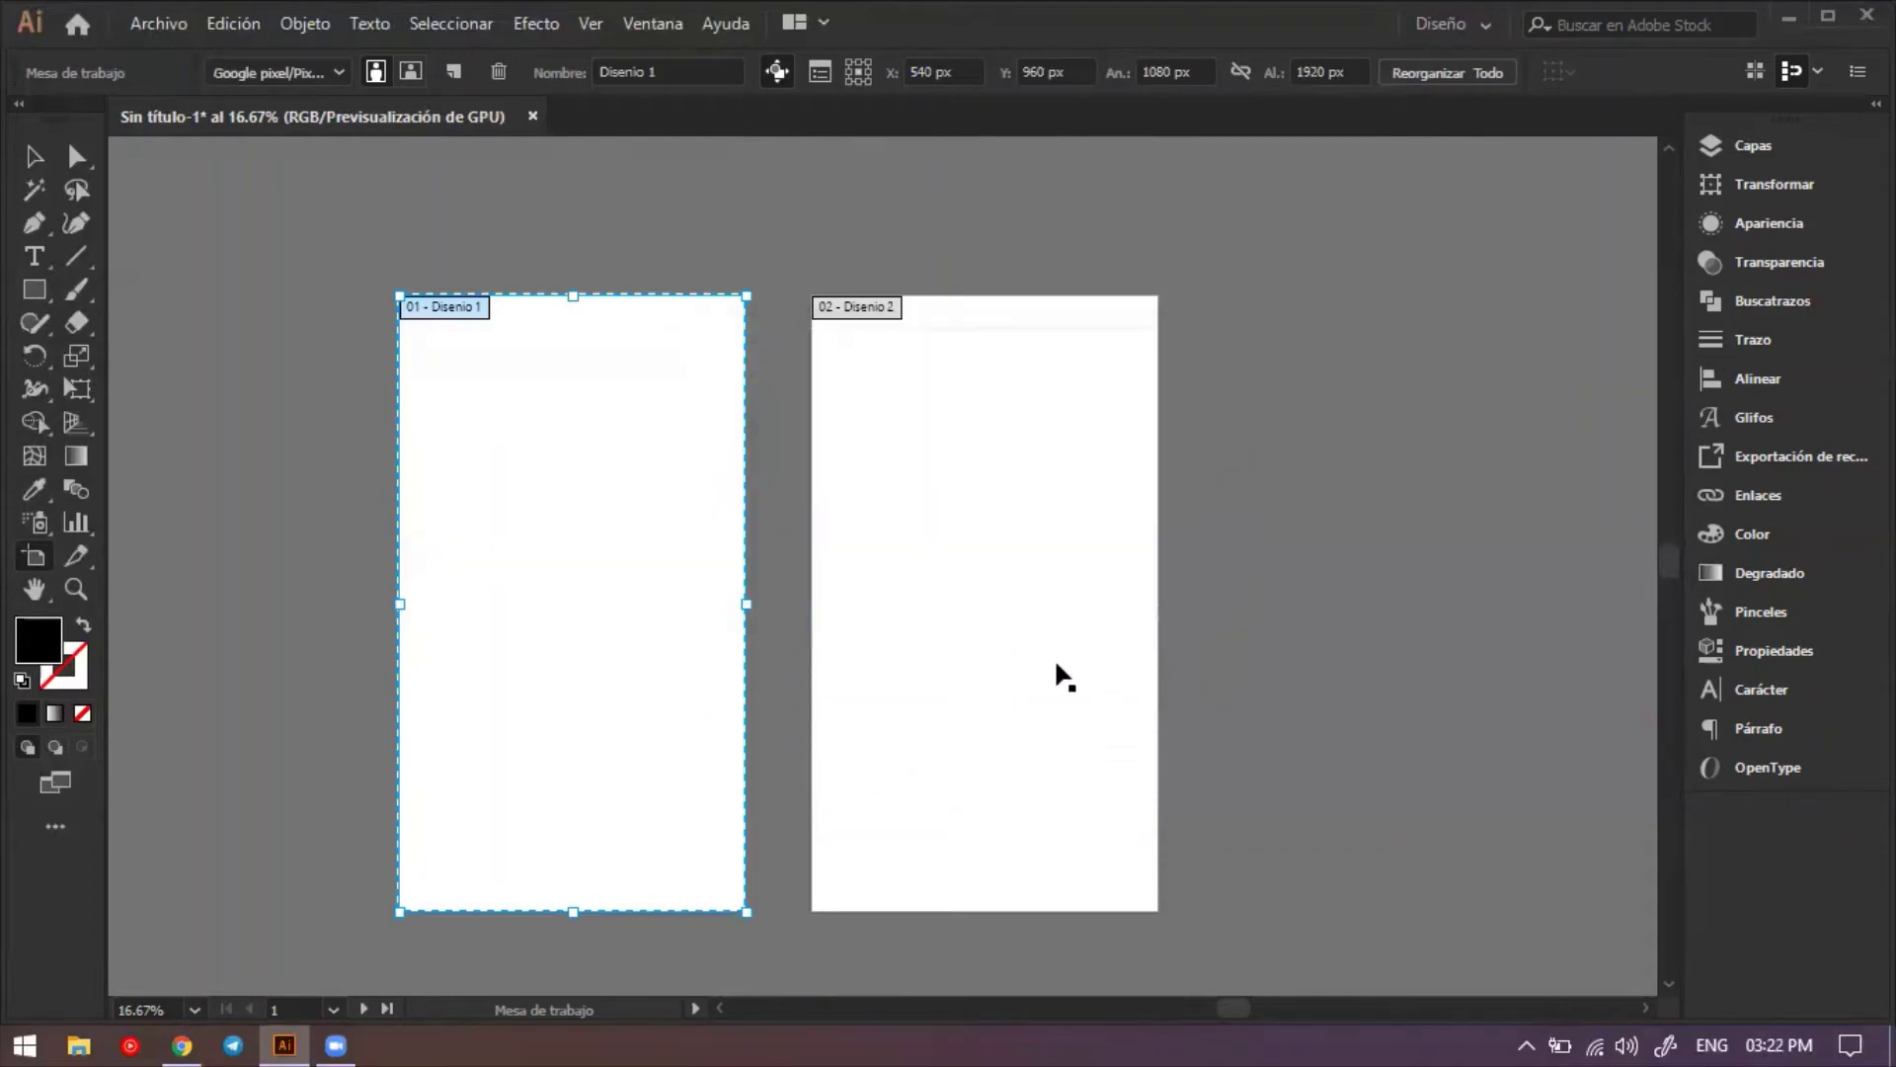
{"action": "left_click", "coordinate": [35, 158]}
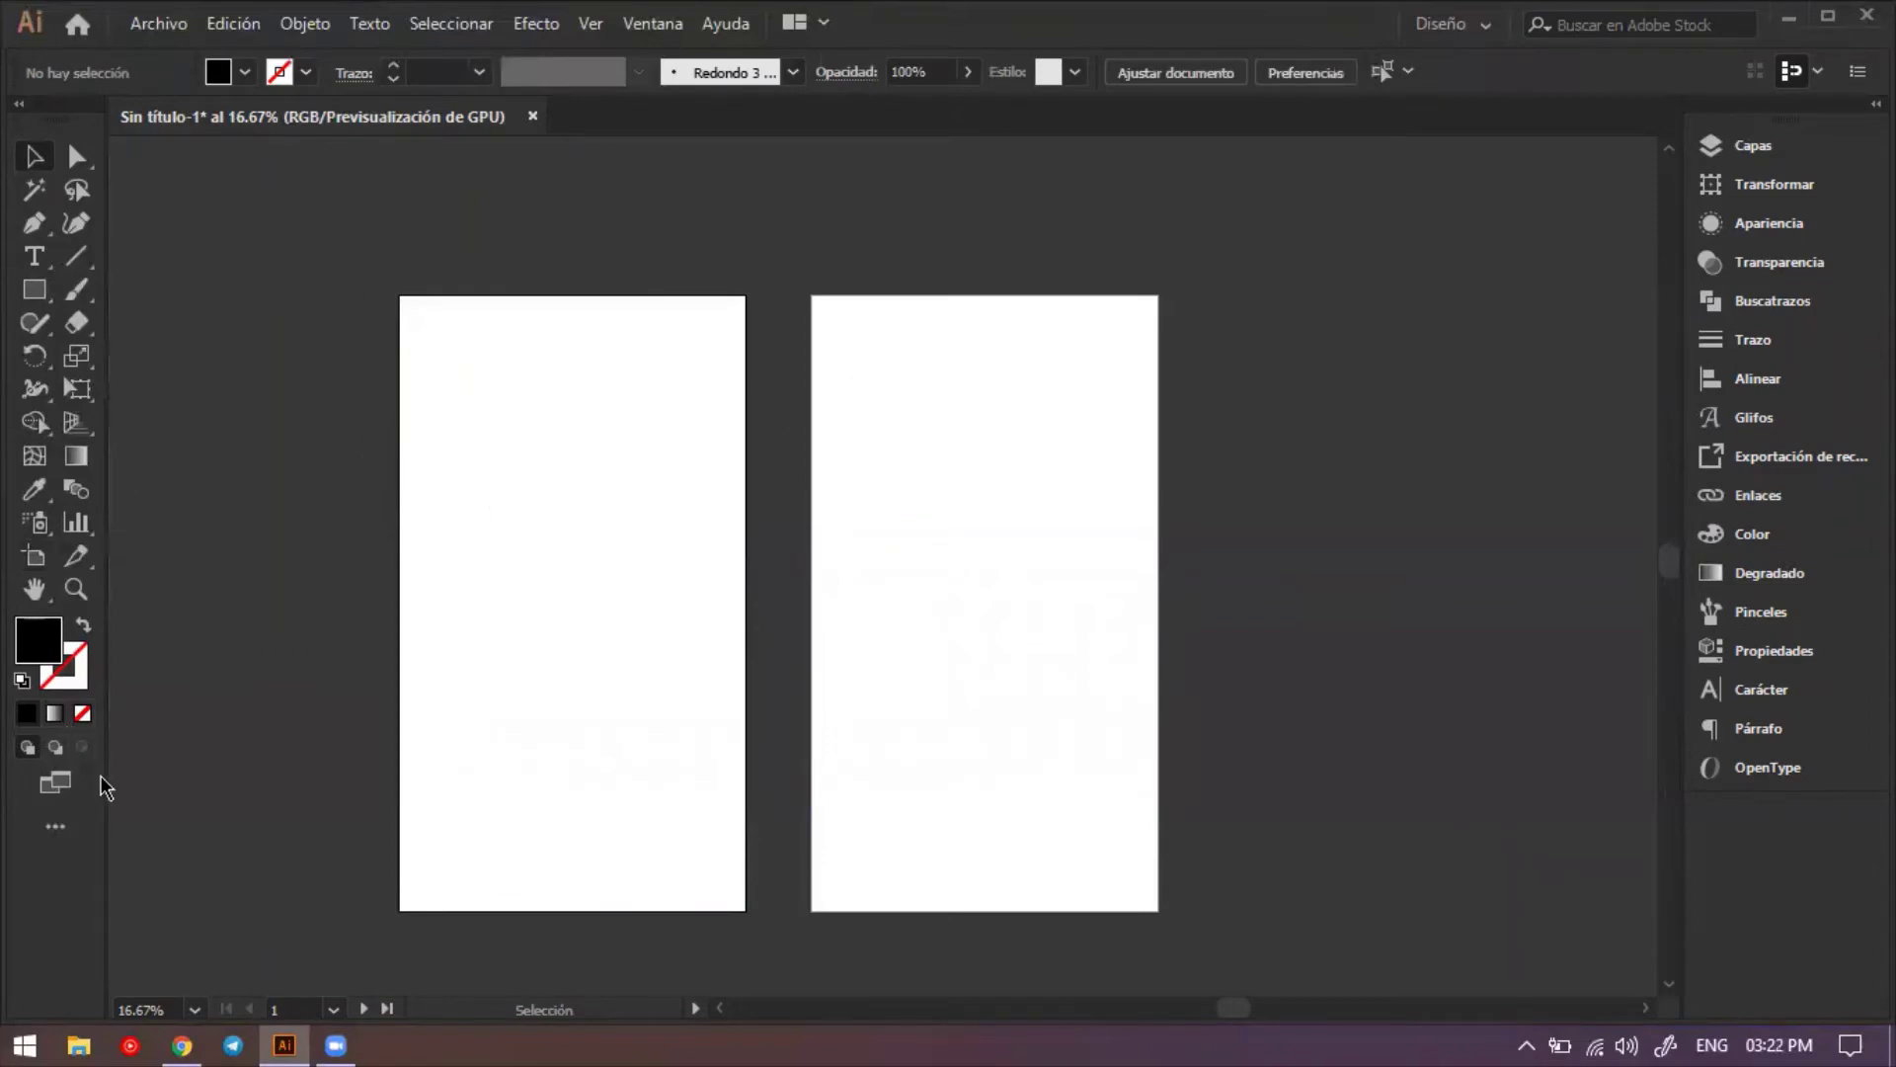
Place fondo video_pd.jpg outside the artboards, against the right edge of Disenio 2.
{"action": "left_click", "coordinate": [176, 22]}
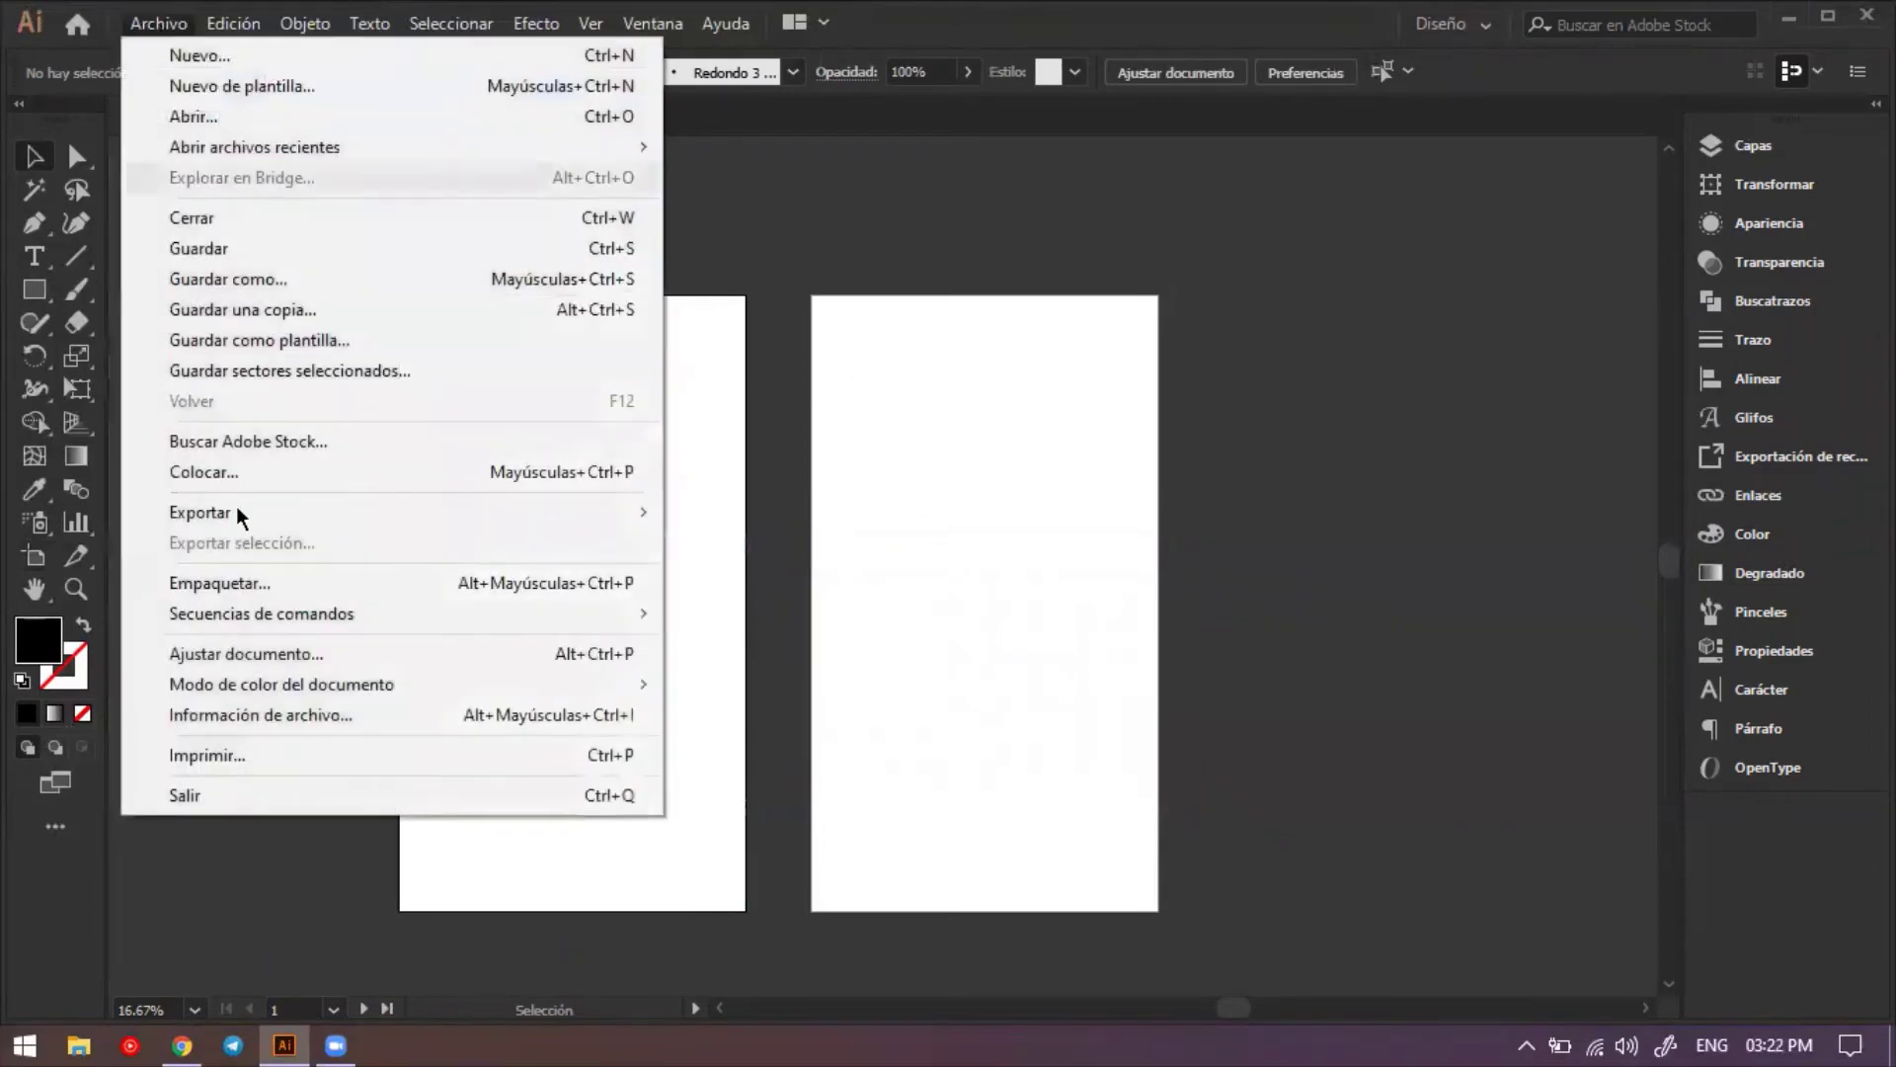
{"action": "left_click", "coordinate": [313, 480]}
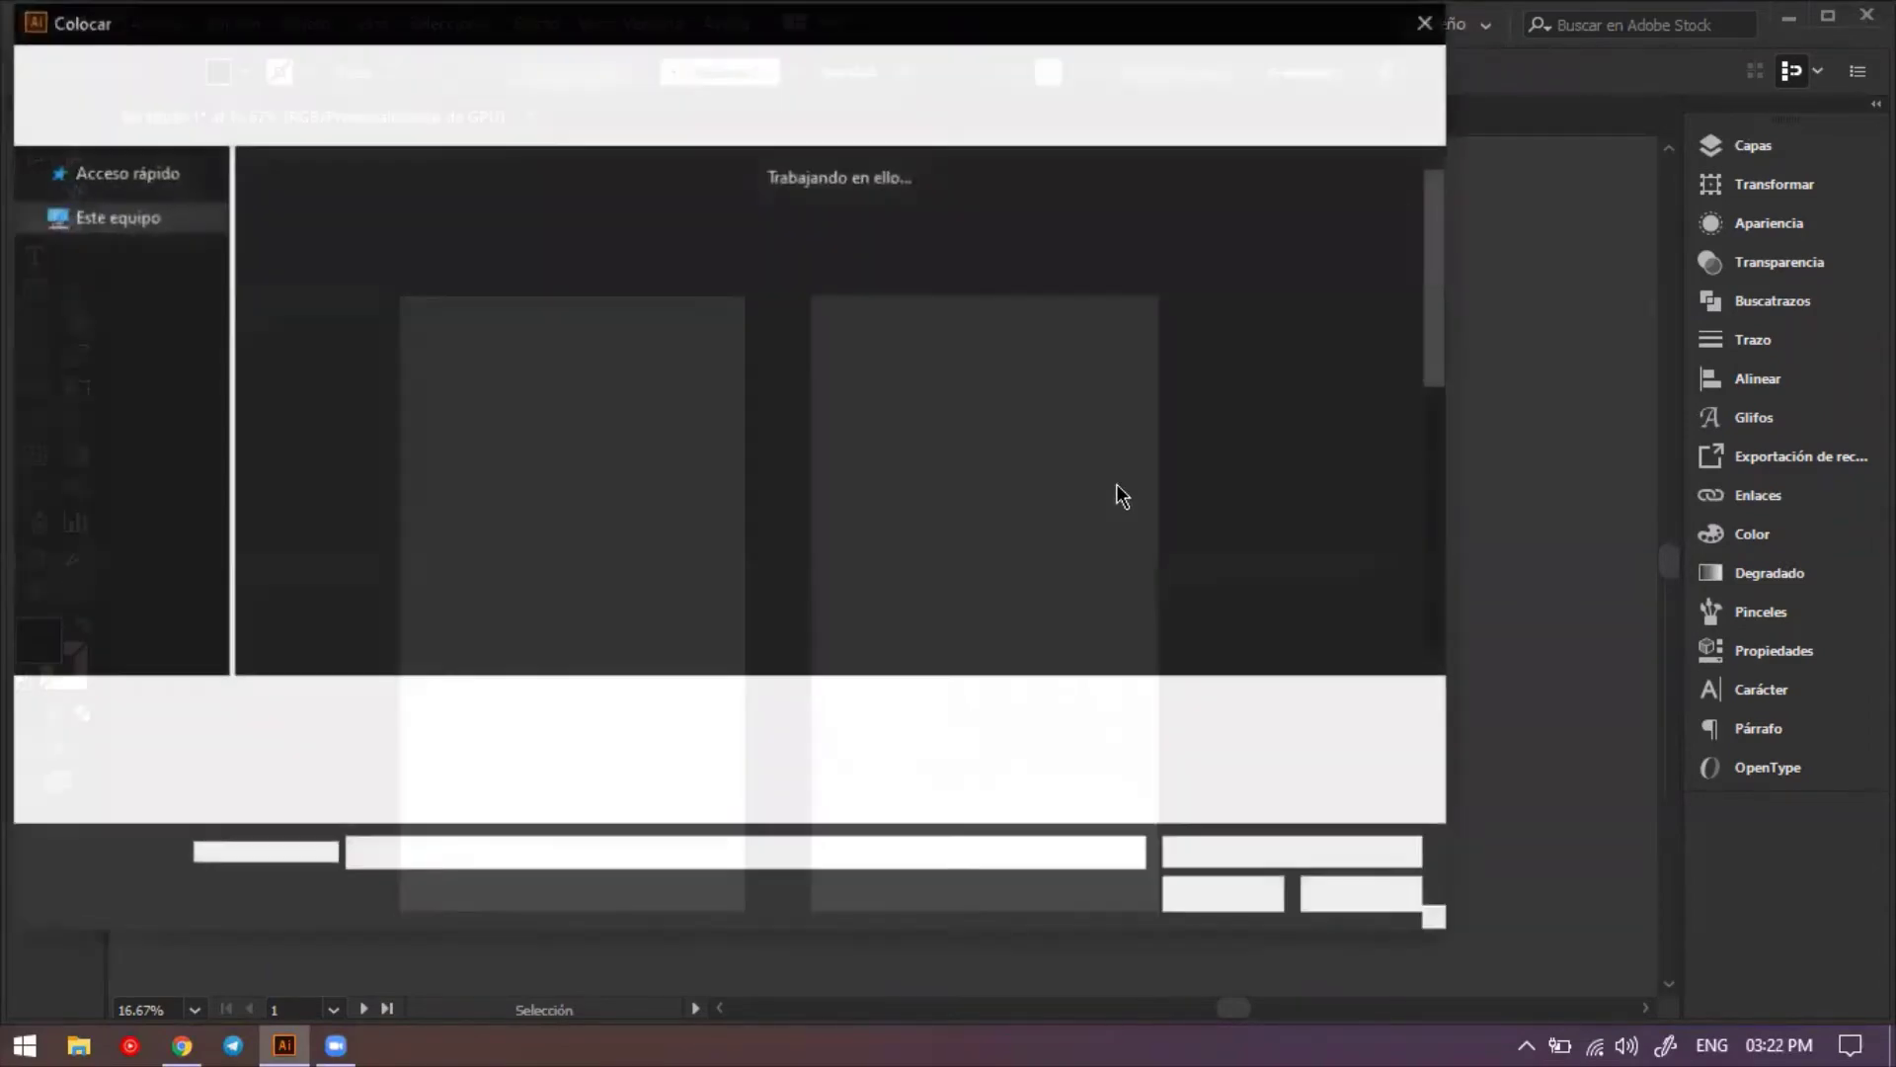
{"action": "scroll", "coordinate": [656, 411], "scroll_direction": "down", "scroll_amount": 5}
{"action": "scroll", "coordinate": [894, 629], "scroll_direction": "up", "scroll_amount": 2}
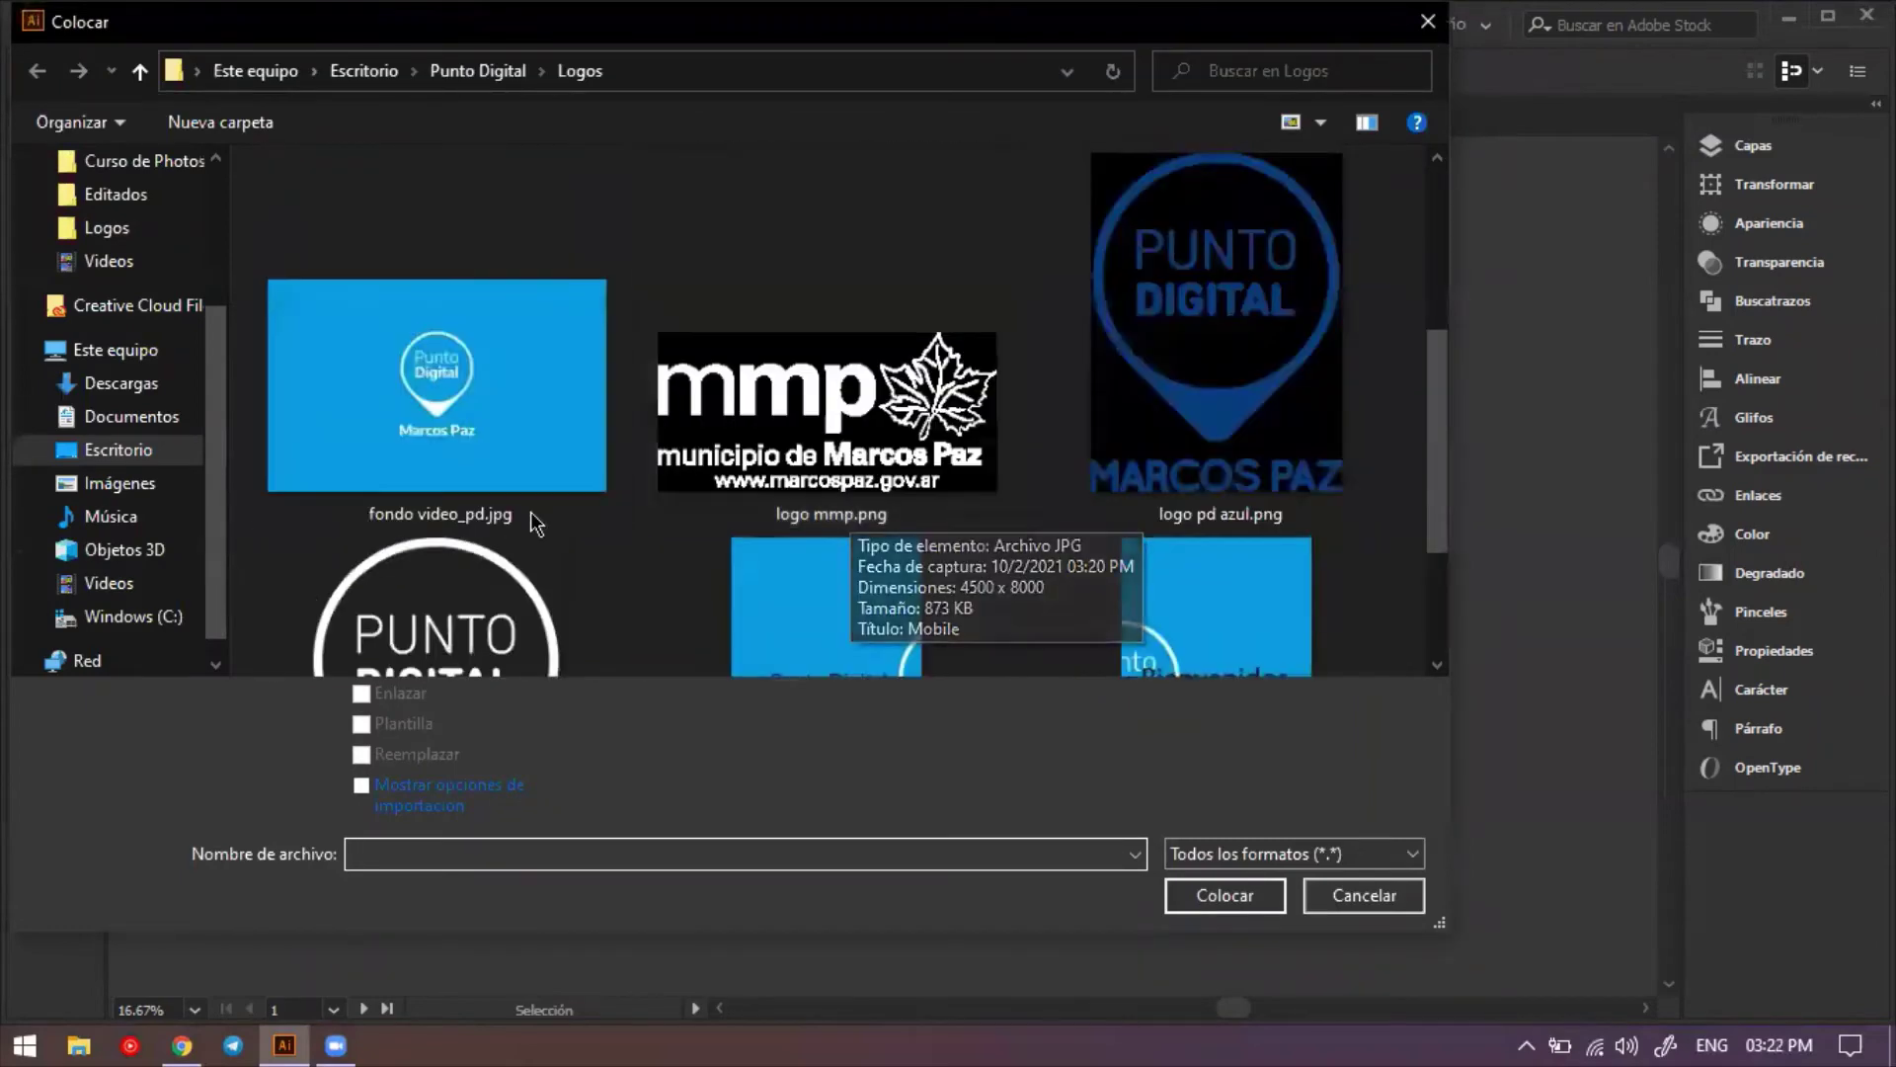
{"action": "left_click", "coordinate": [533, 518]}
{"action": "left_click", "coordinate": [1224, 895]}
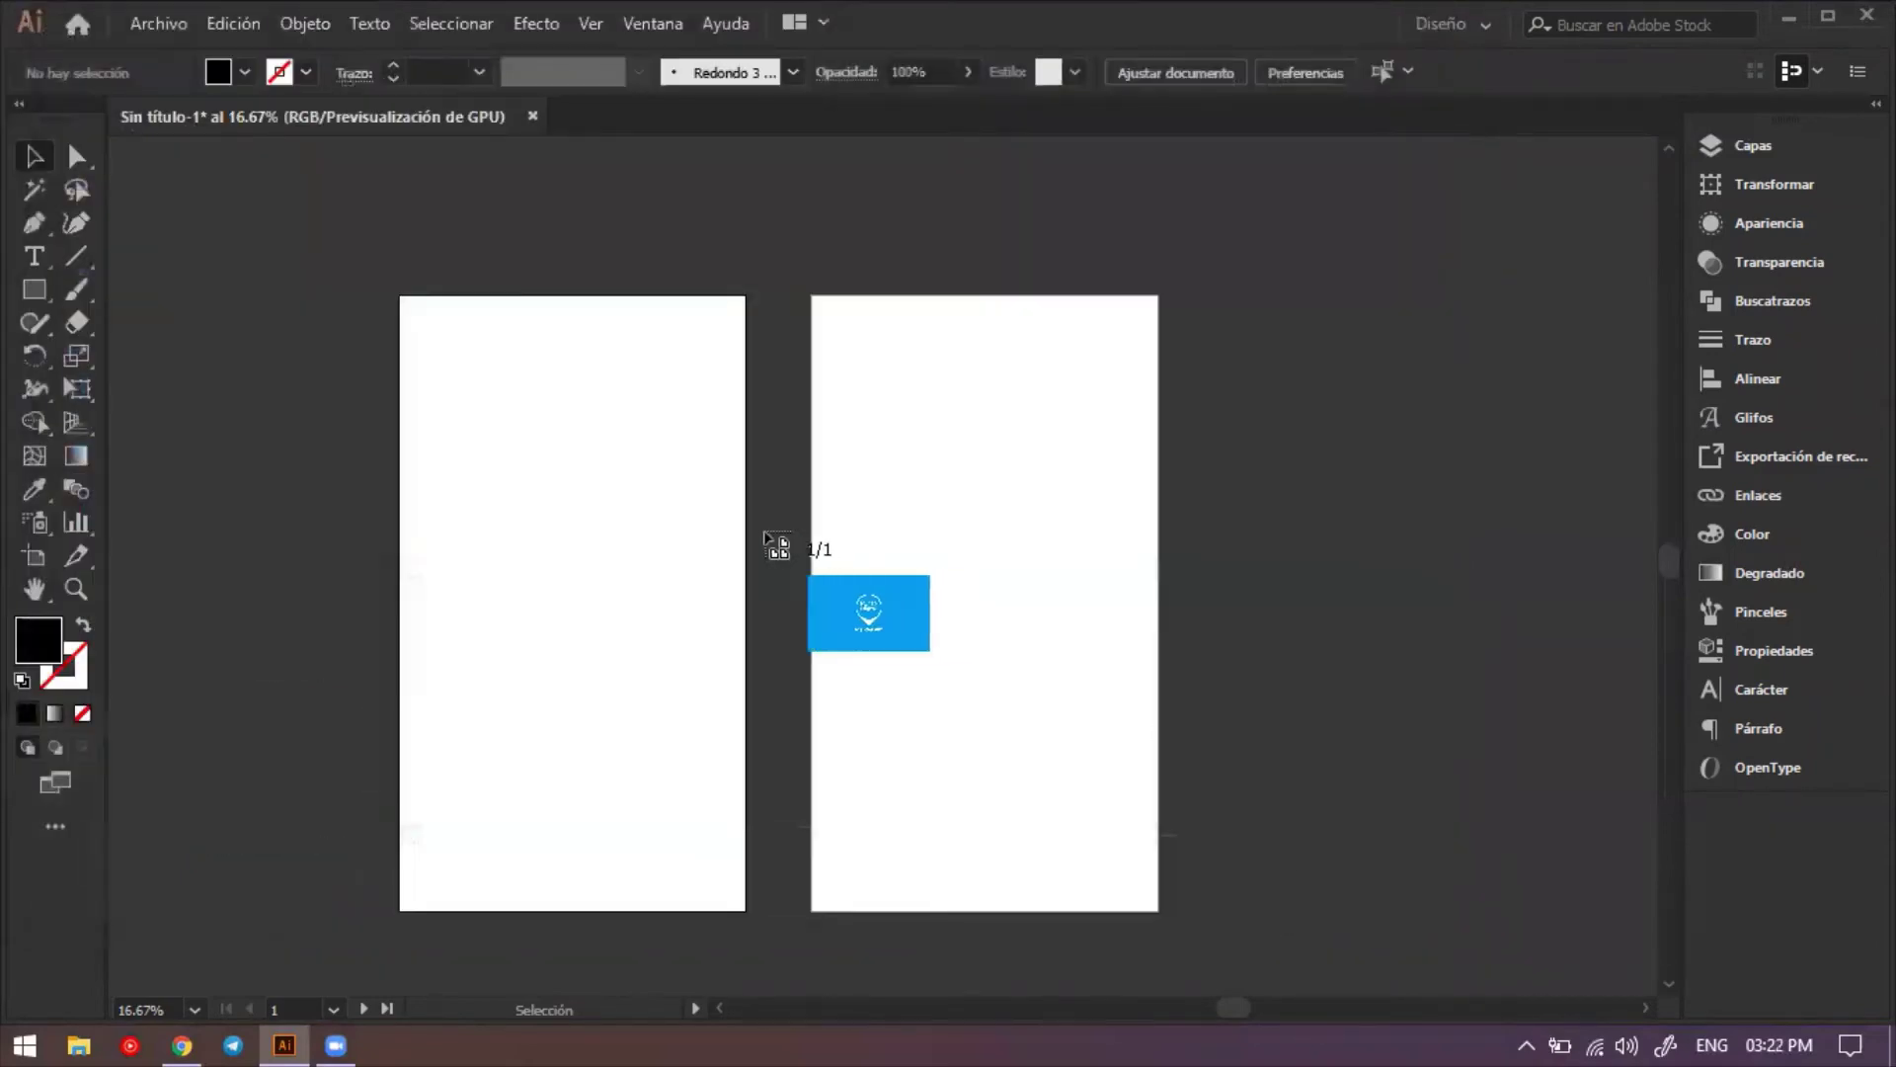
{"action": "left_click_drag", "start_coordinate": [1451, 398], "coordinate": [1609, 800]}
{"action": "left_click_drag", "start_coordinate": [1358, 541], "coordinate": [1058, 479]}
{"action": "scroll", "coordinate": [780, 461], "scroll_direction": "left", "scroll_amount": 5}
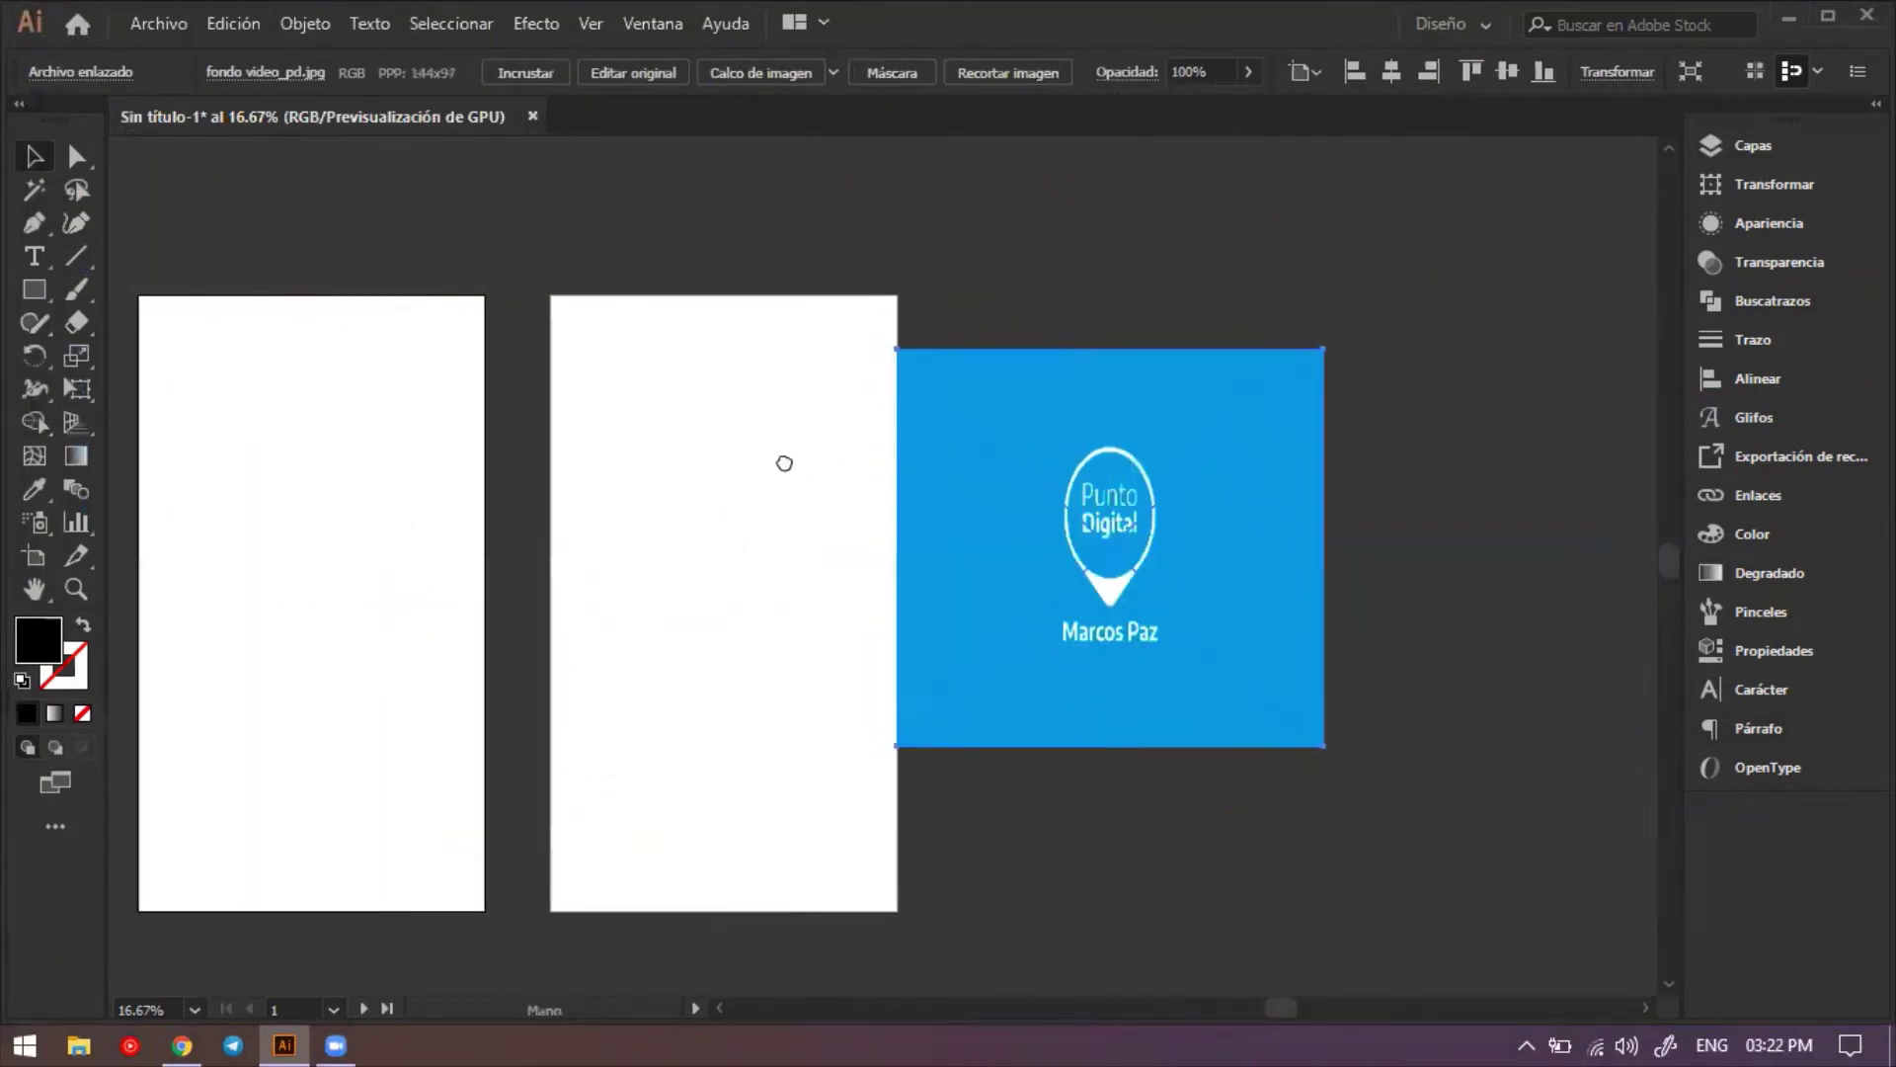
{"action": "scroll", "coordinate": [910, 424], "scroll_direction": "down", "scroll_amount": 1}
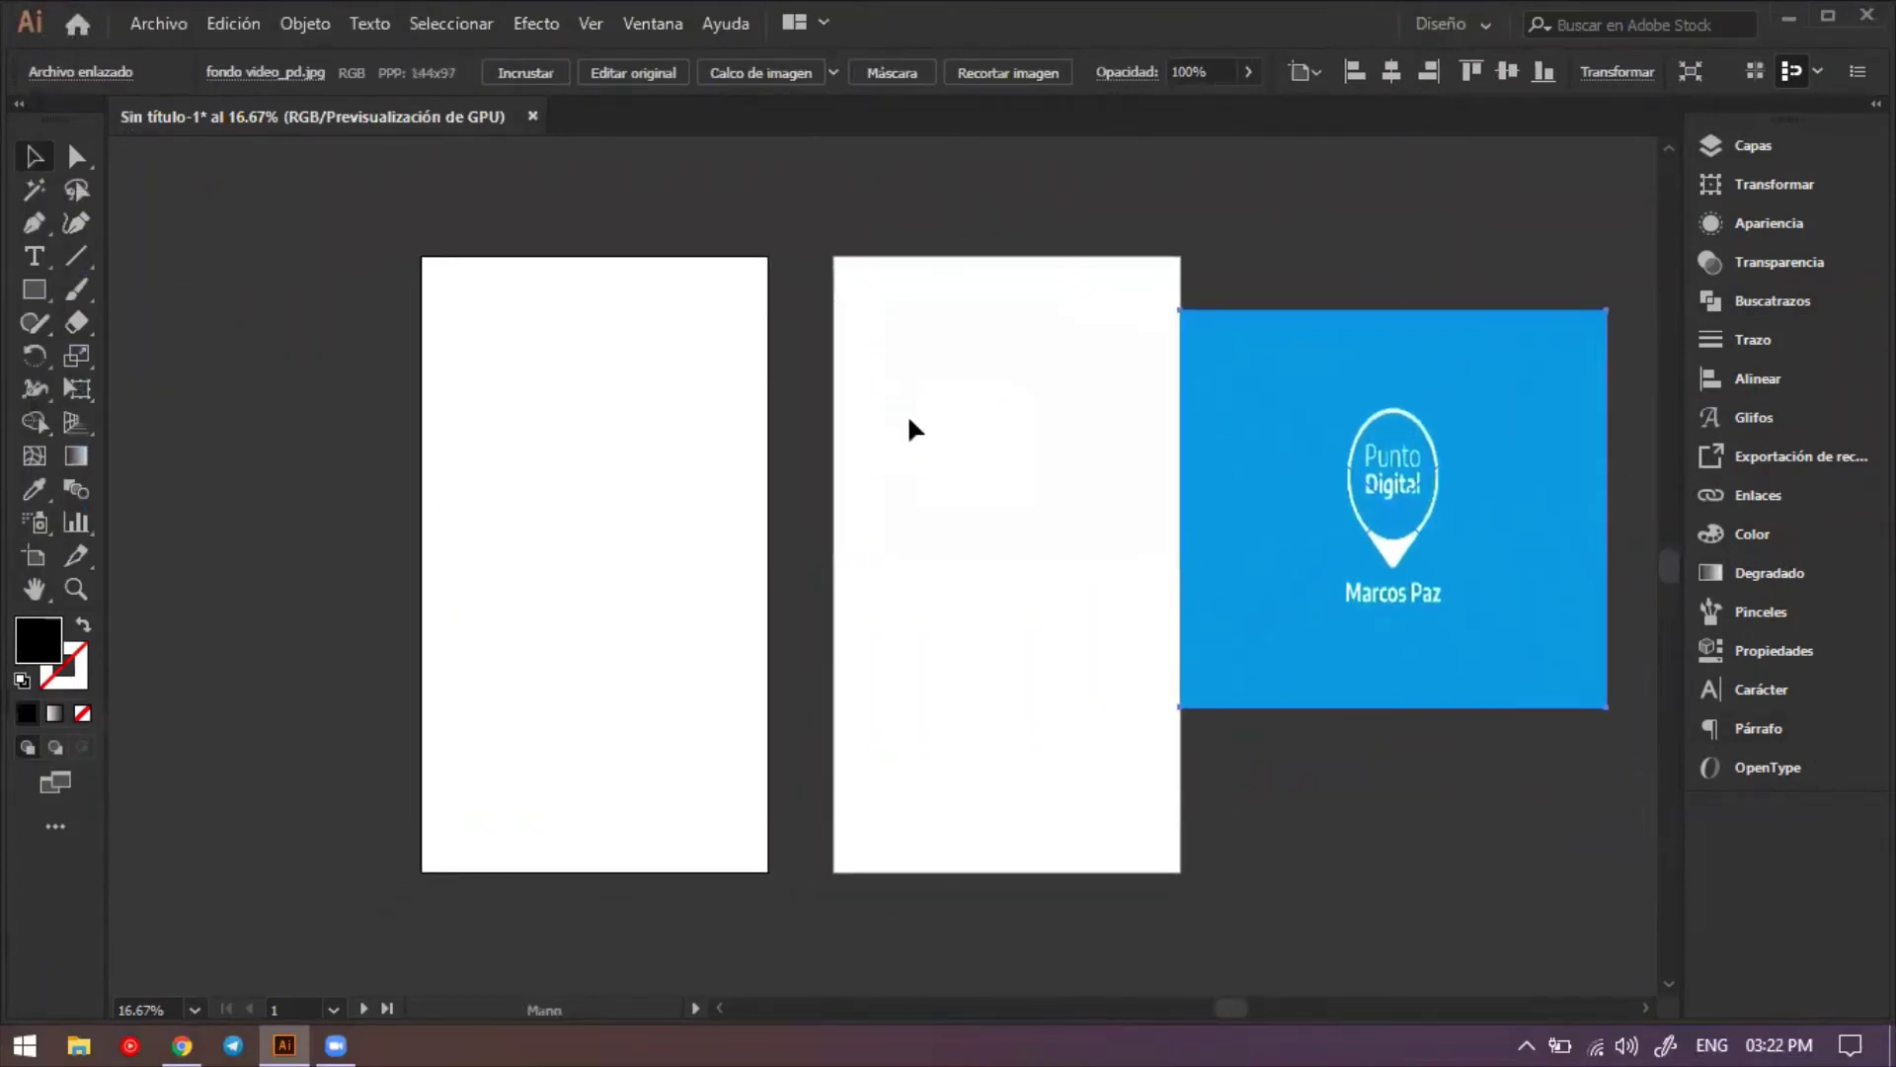
Draw a rectangle covering the whole Disenio 1 artboard and fill it with the blue sampled from the placed image.
{"action": "left_click", "coordinate": [35, 290]}
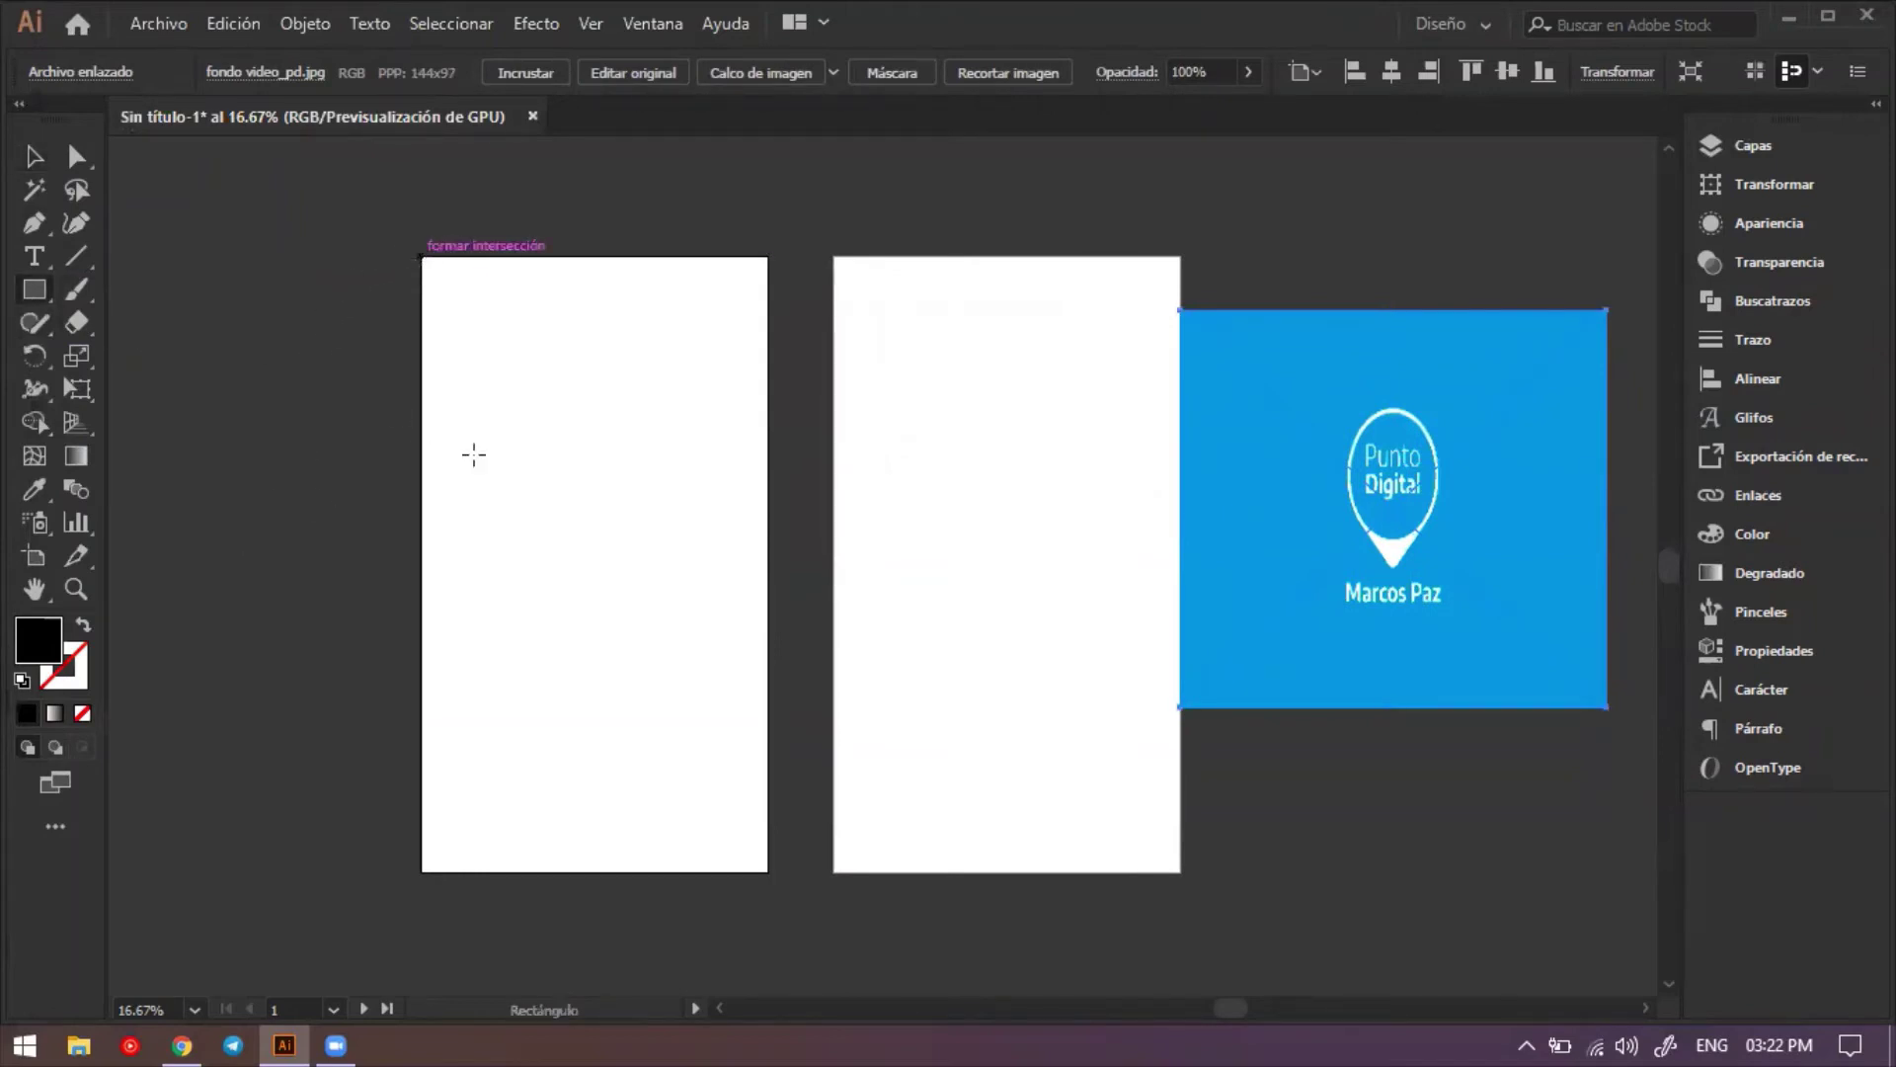
{"action": "left_click_drag", "start_coordinate": [422, 256], "coordinate": [769, 871]}
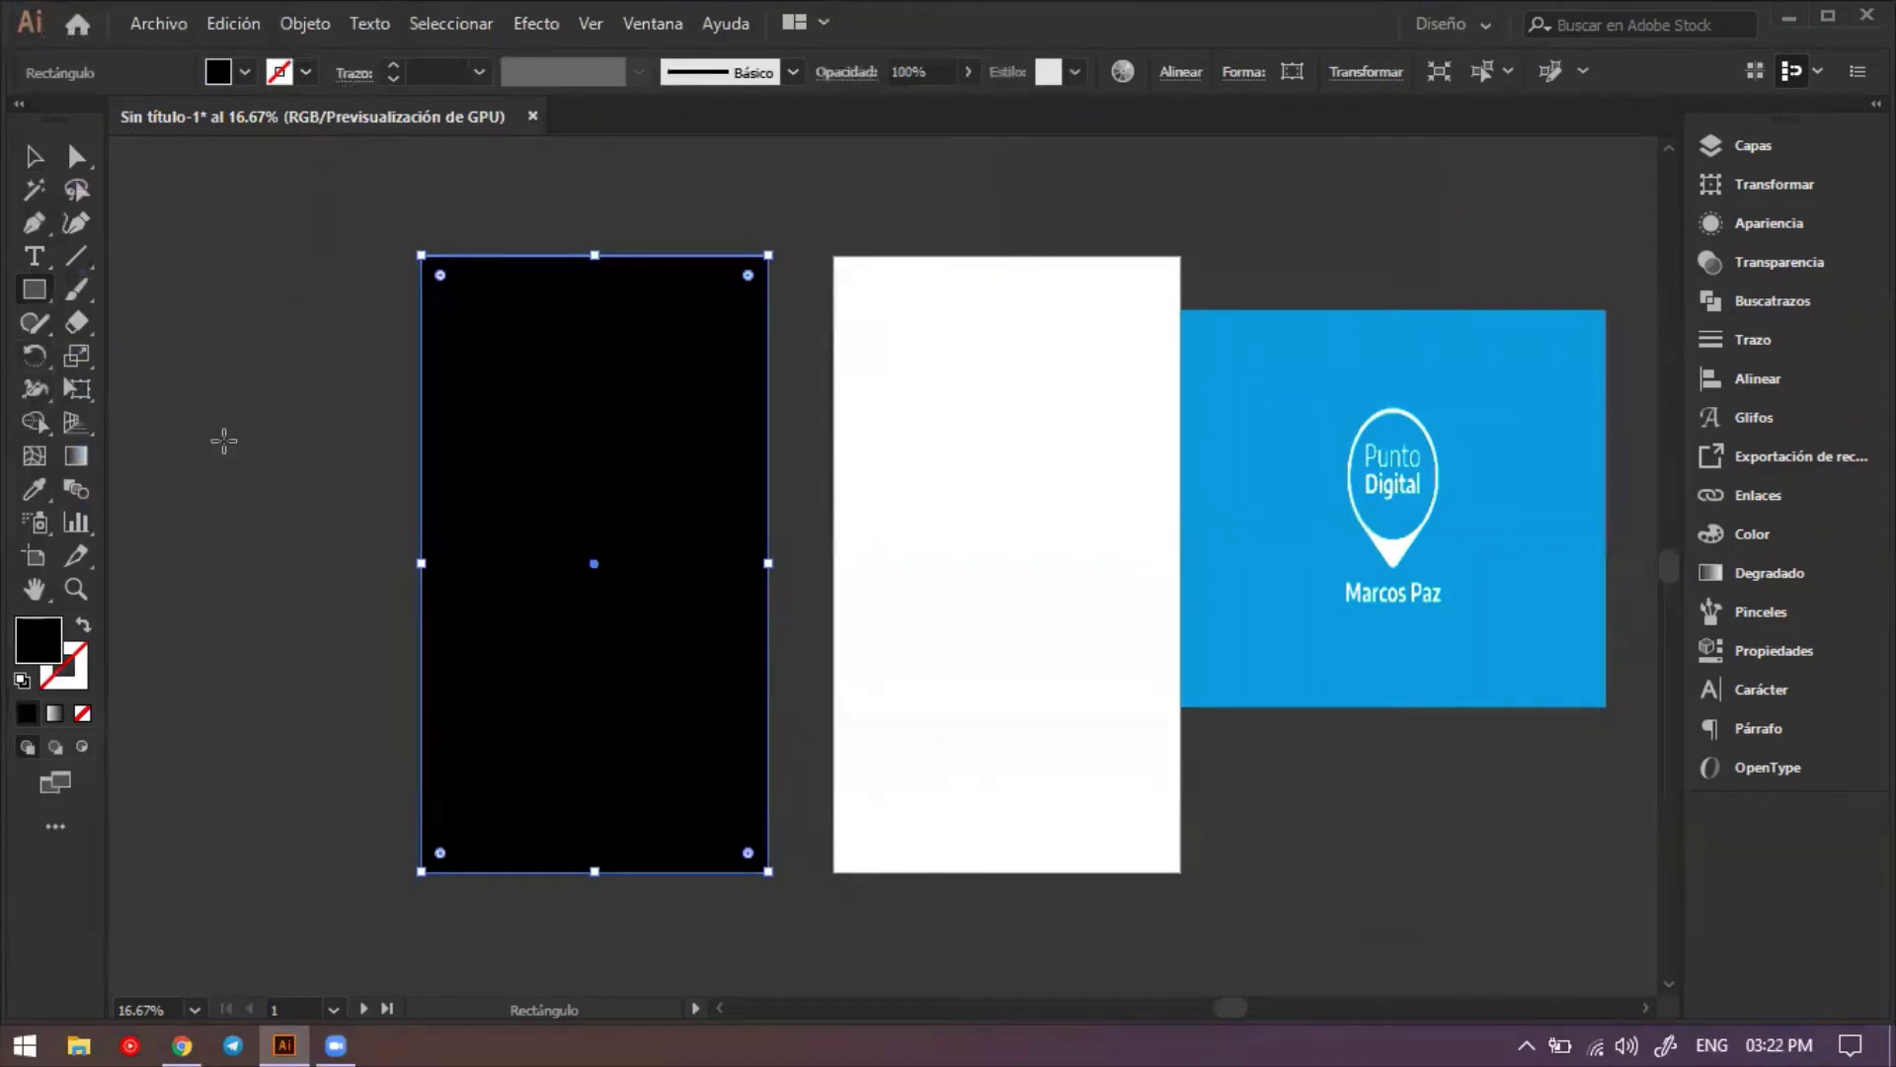
{"action": "left_click", "coordinate": [33, 489]}
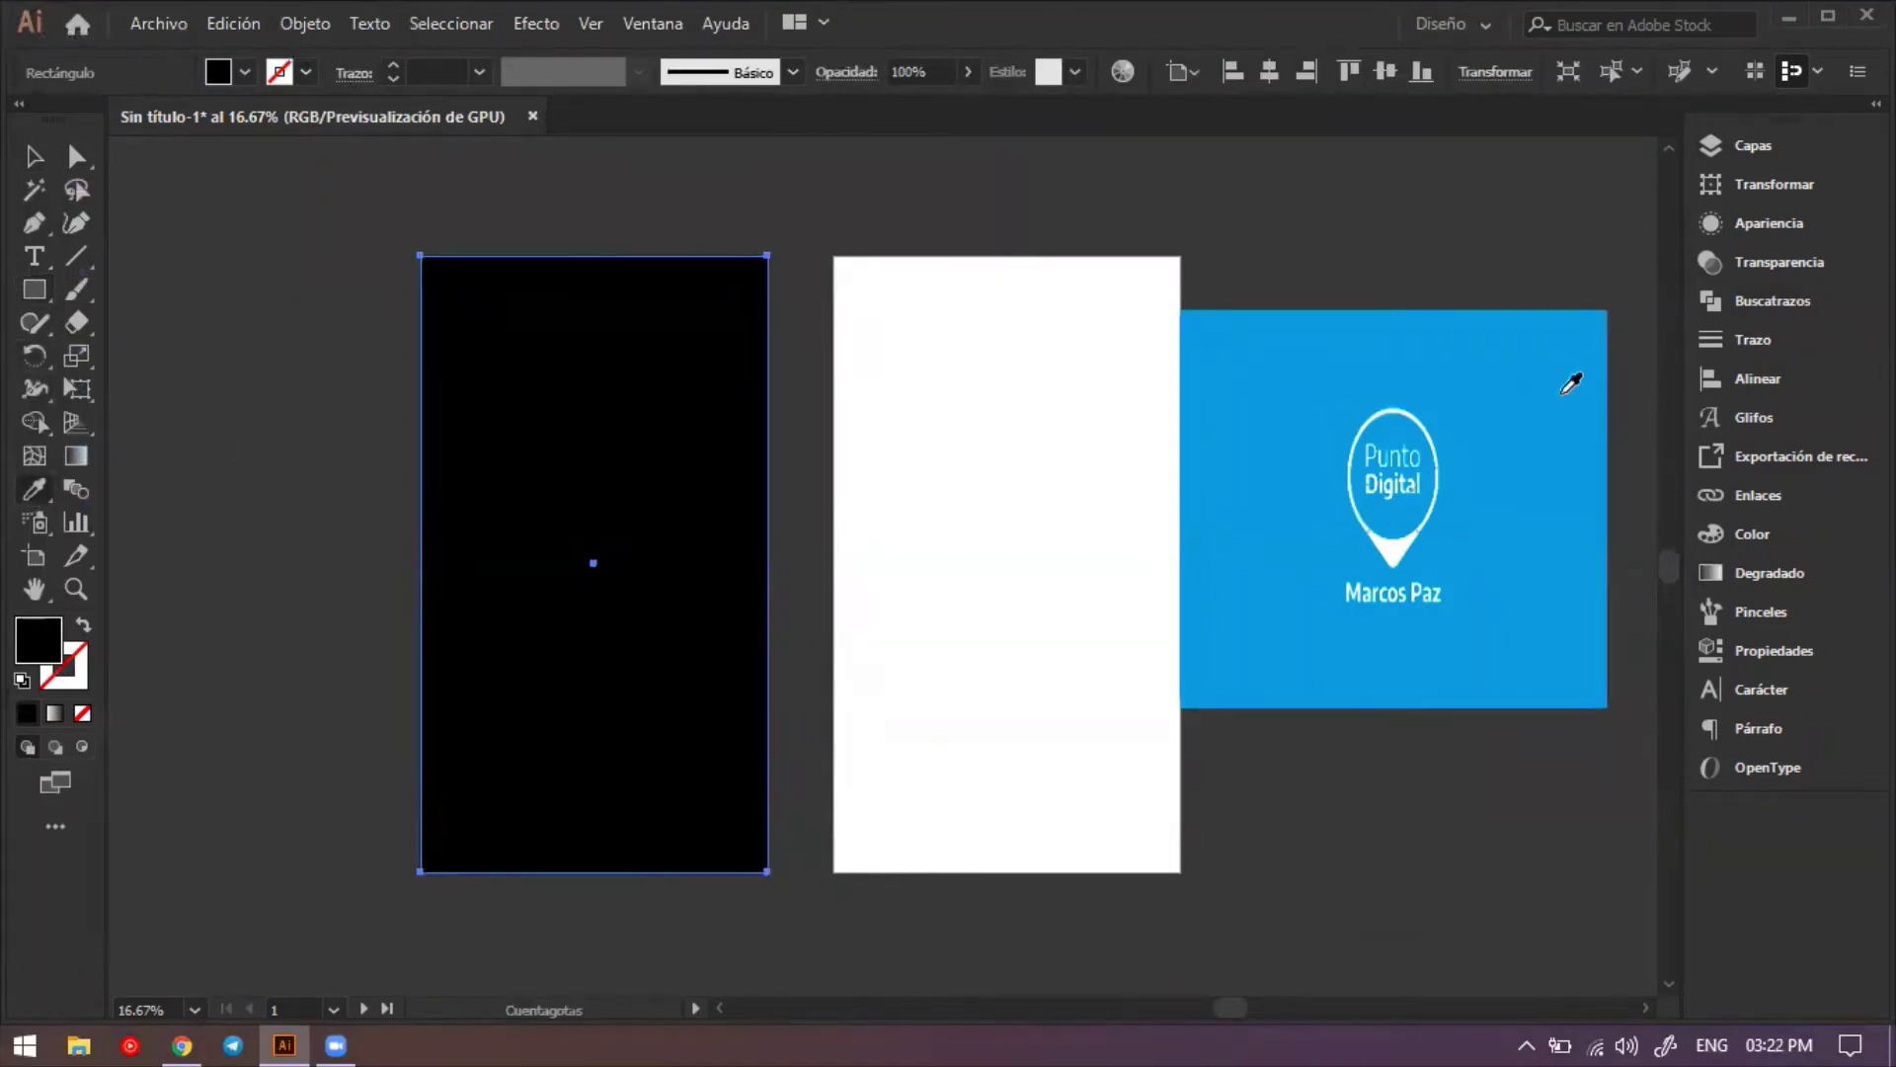
{"action": "left_click", "coordinate": [1274, 336]}
{"action": "left_click", "coordinate": [33, 156]}
{"action": "left_click", "coordinate": [925, 487]}
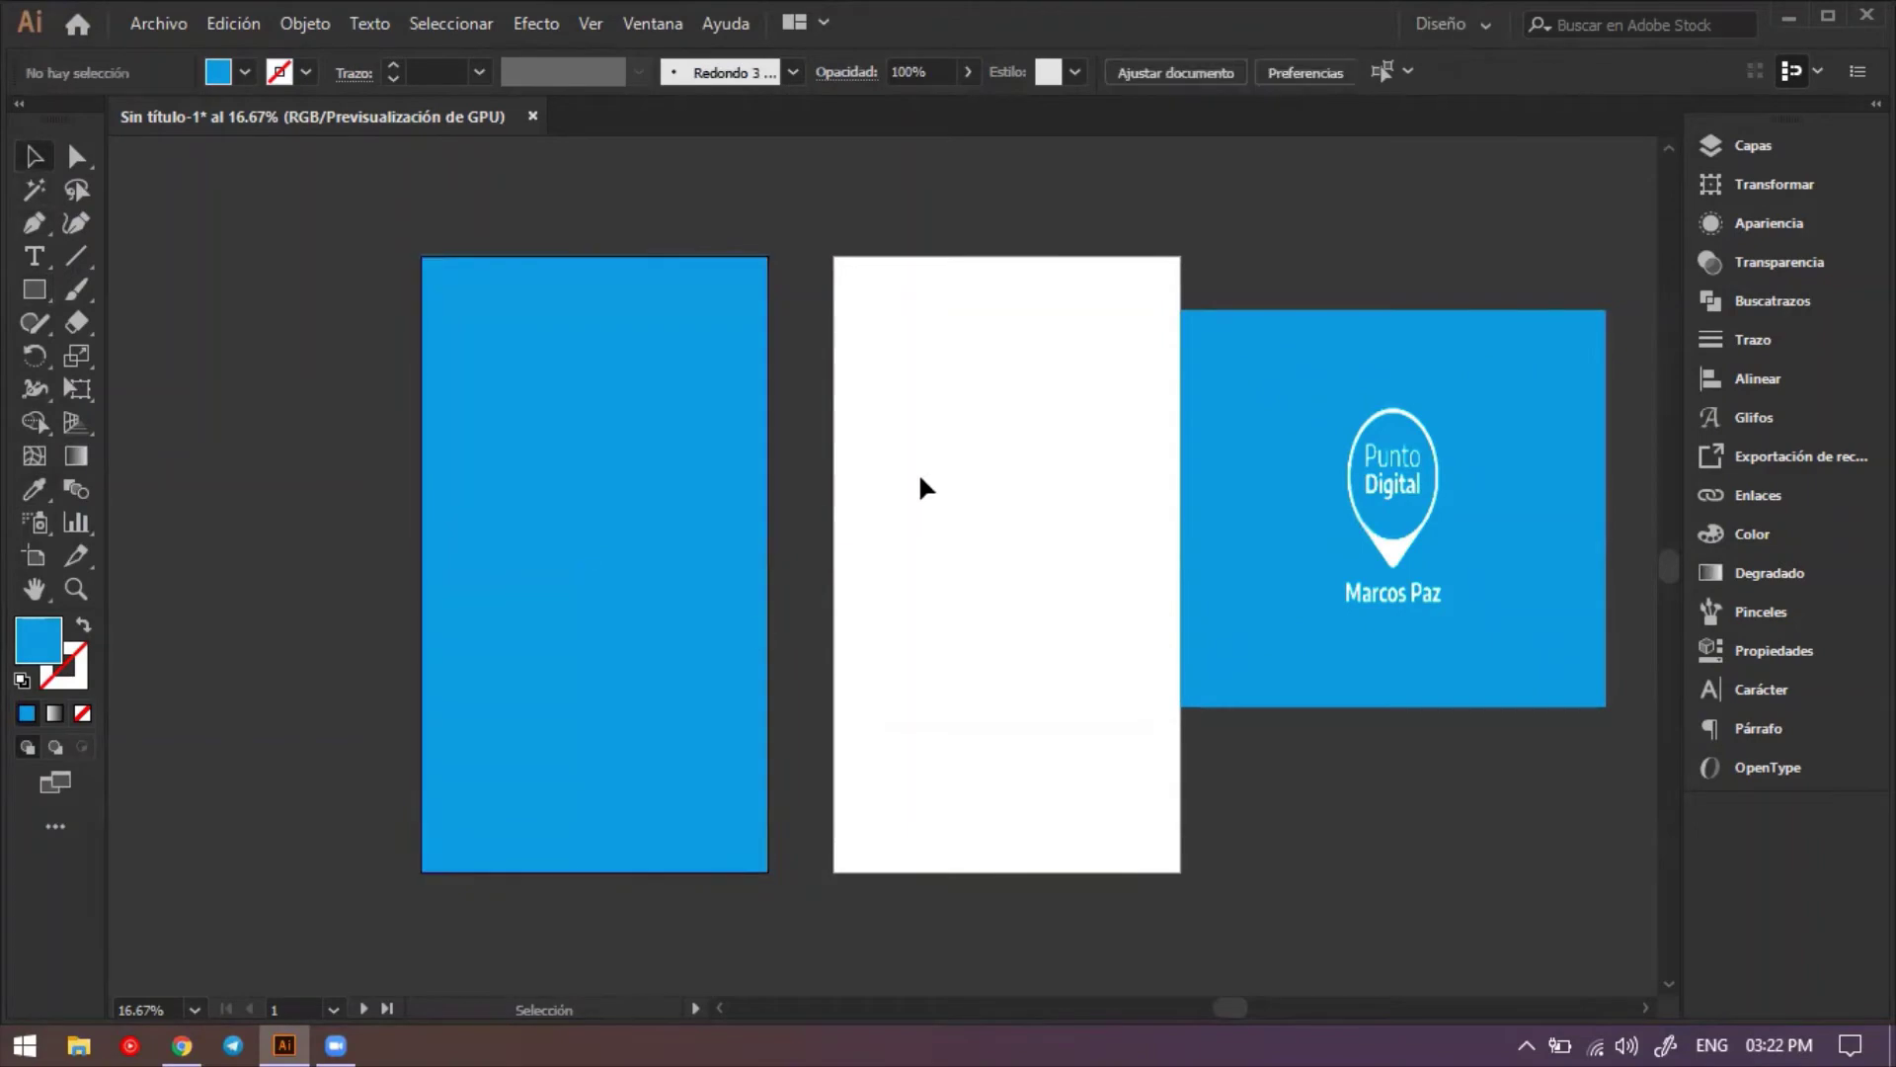
Place logo pd.png on the blue rectangle and position it centred in the lower part of the artboard.
{"action": "left_click", "coordinate": [143, 24]}
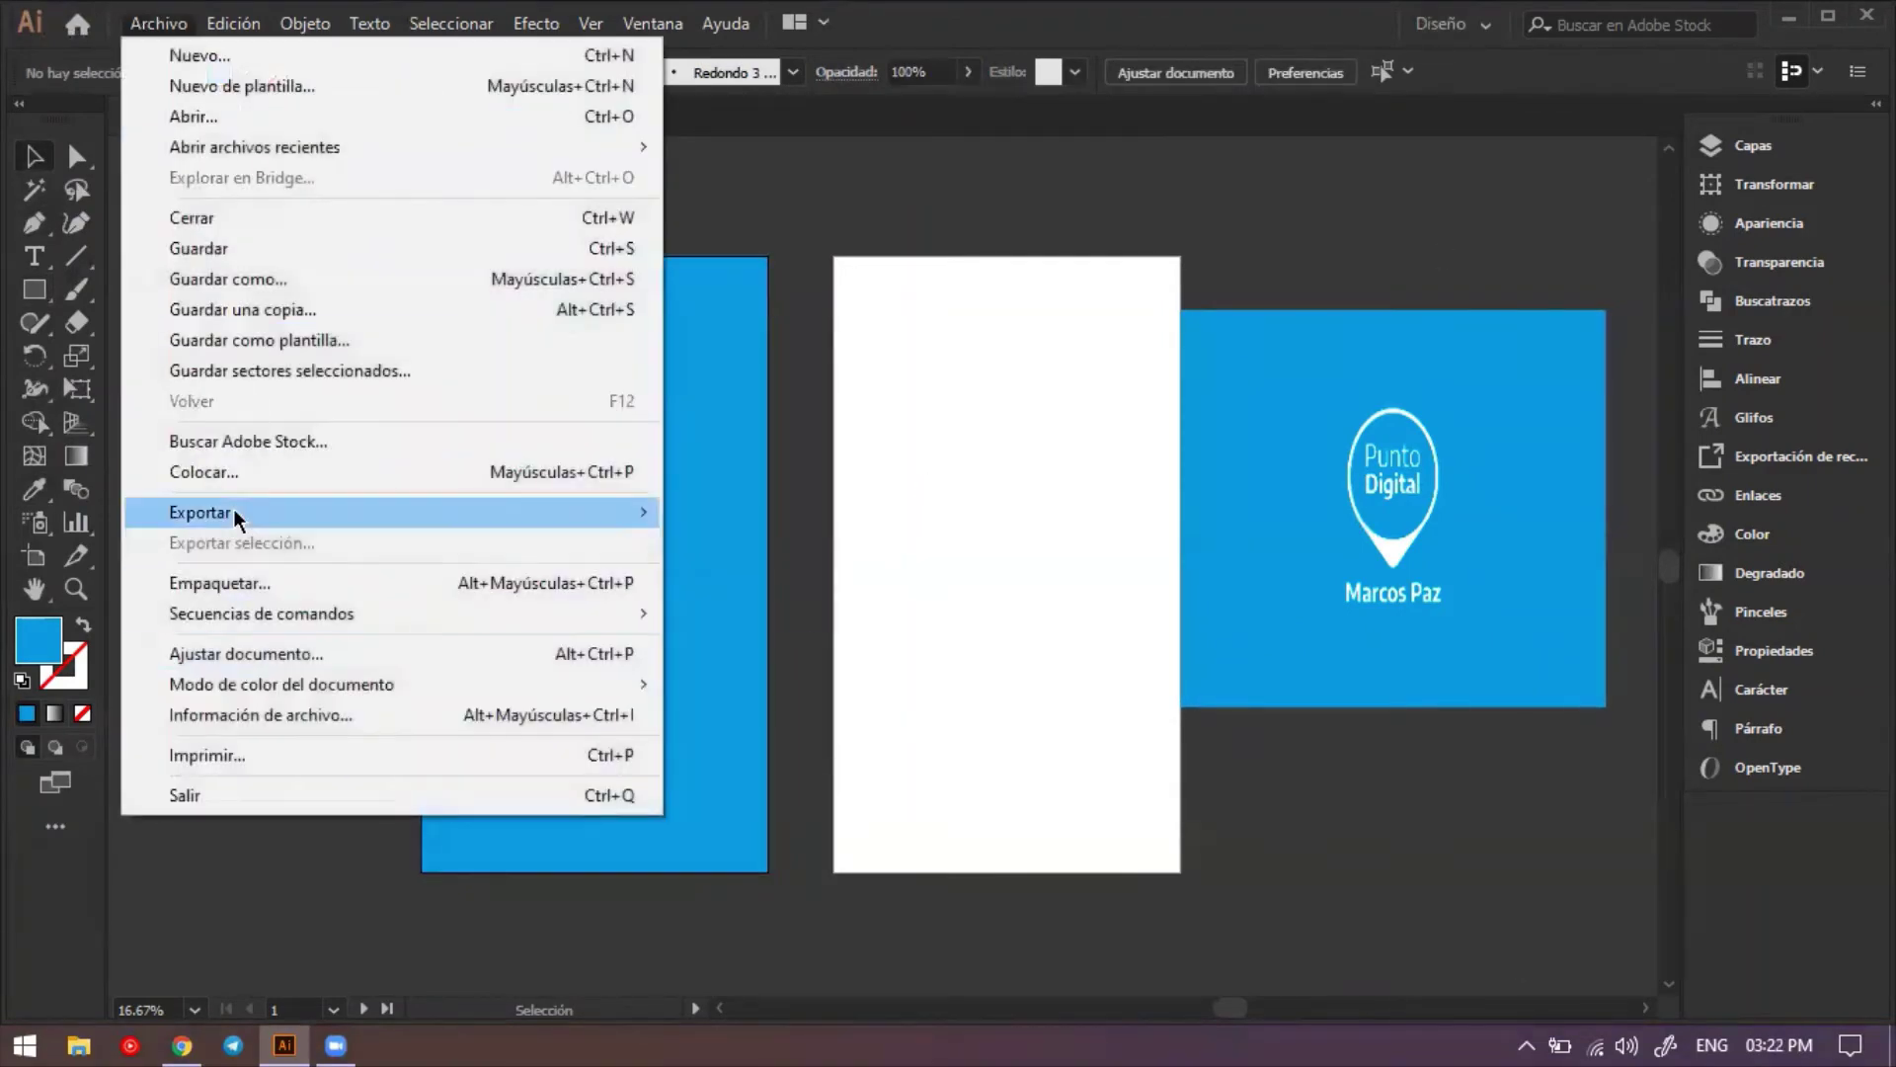
{"action": "left_click", "coordinate": [238, 478]}
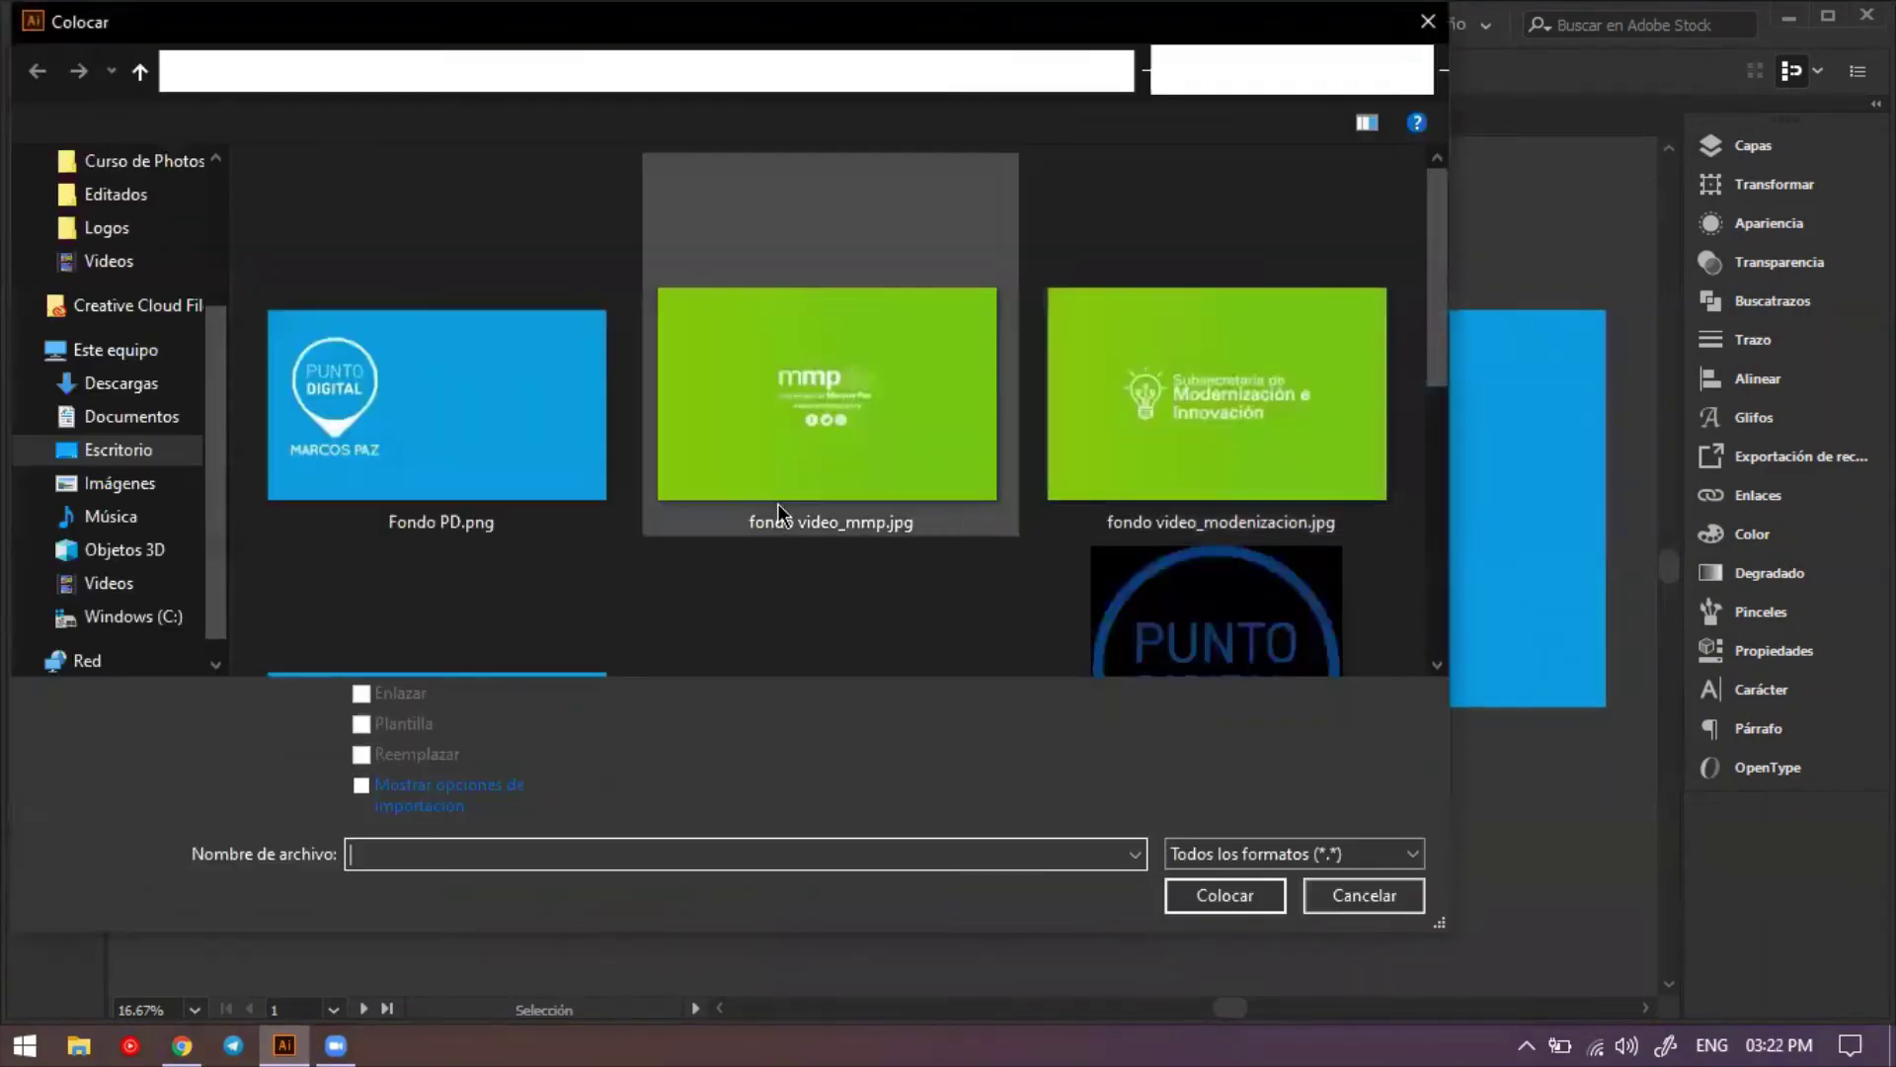
{"action": "scroll", "coordinate": [751, 506], "scroll_direction": "down", "scroll_amount": 5}
{"action": "double_click", "coordinate": [371, 458]}
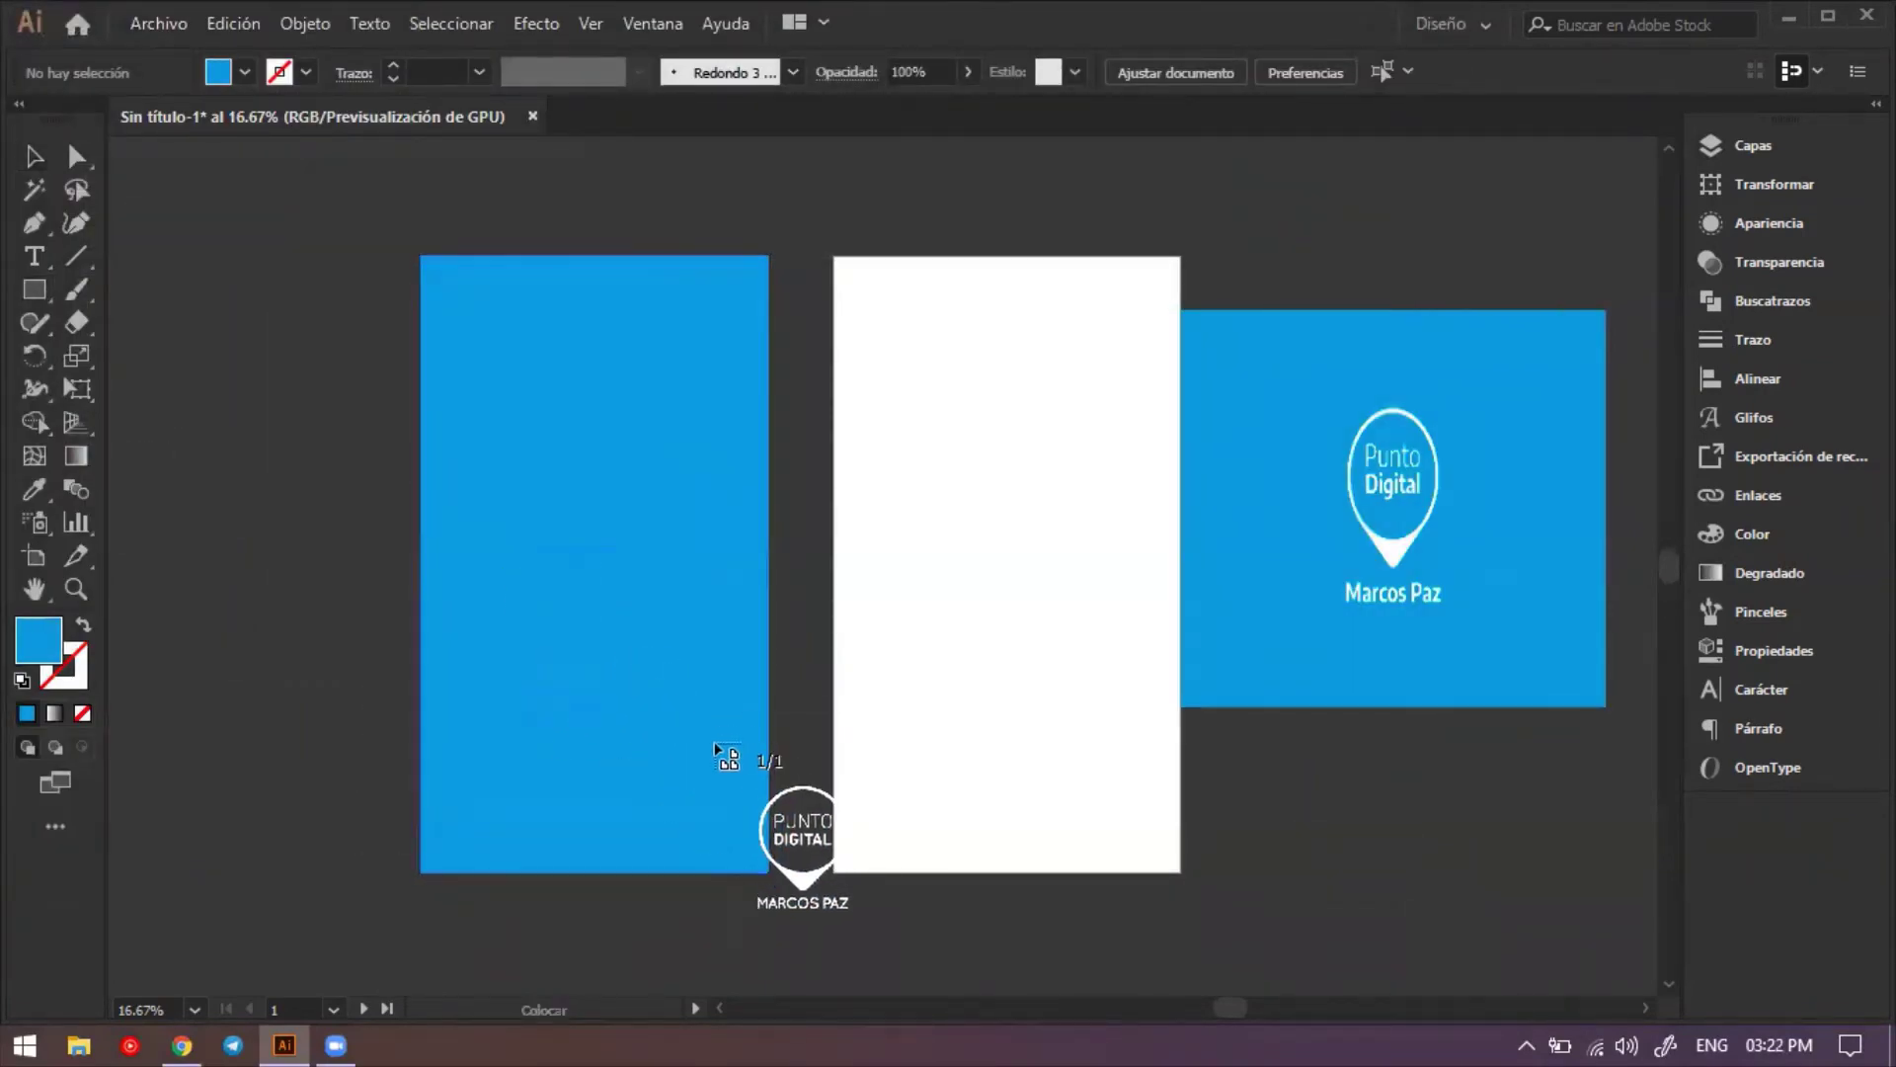
{"action": "left_click_drag", "start_coordinate": [514, 547], "coordinate": [678, 826]}
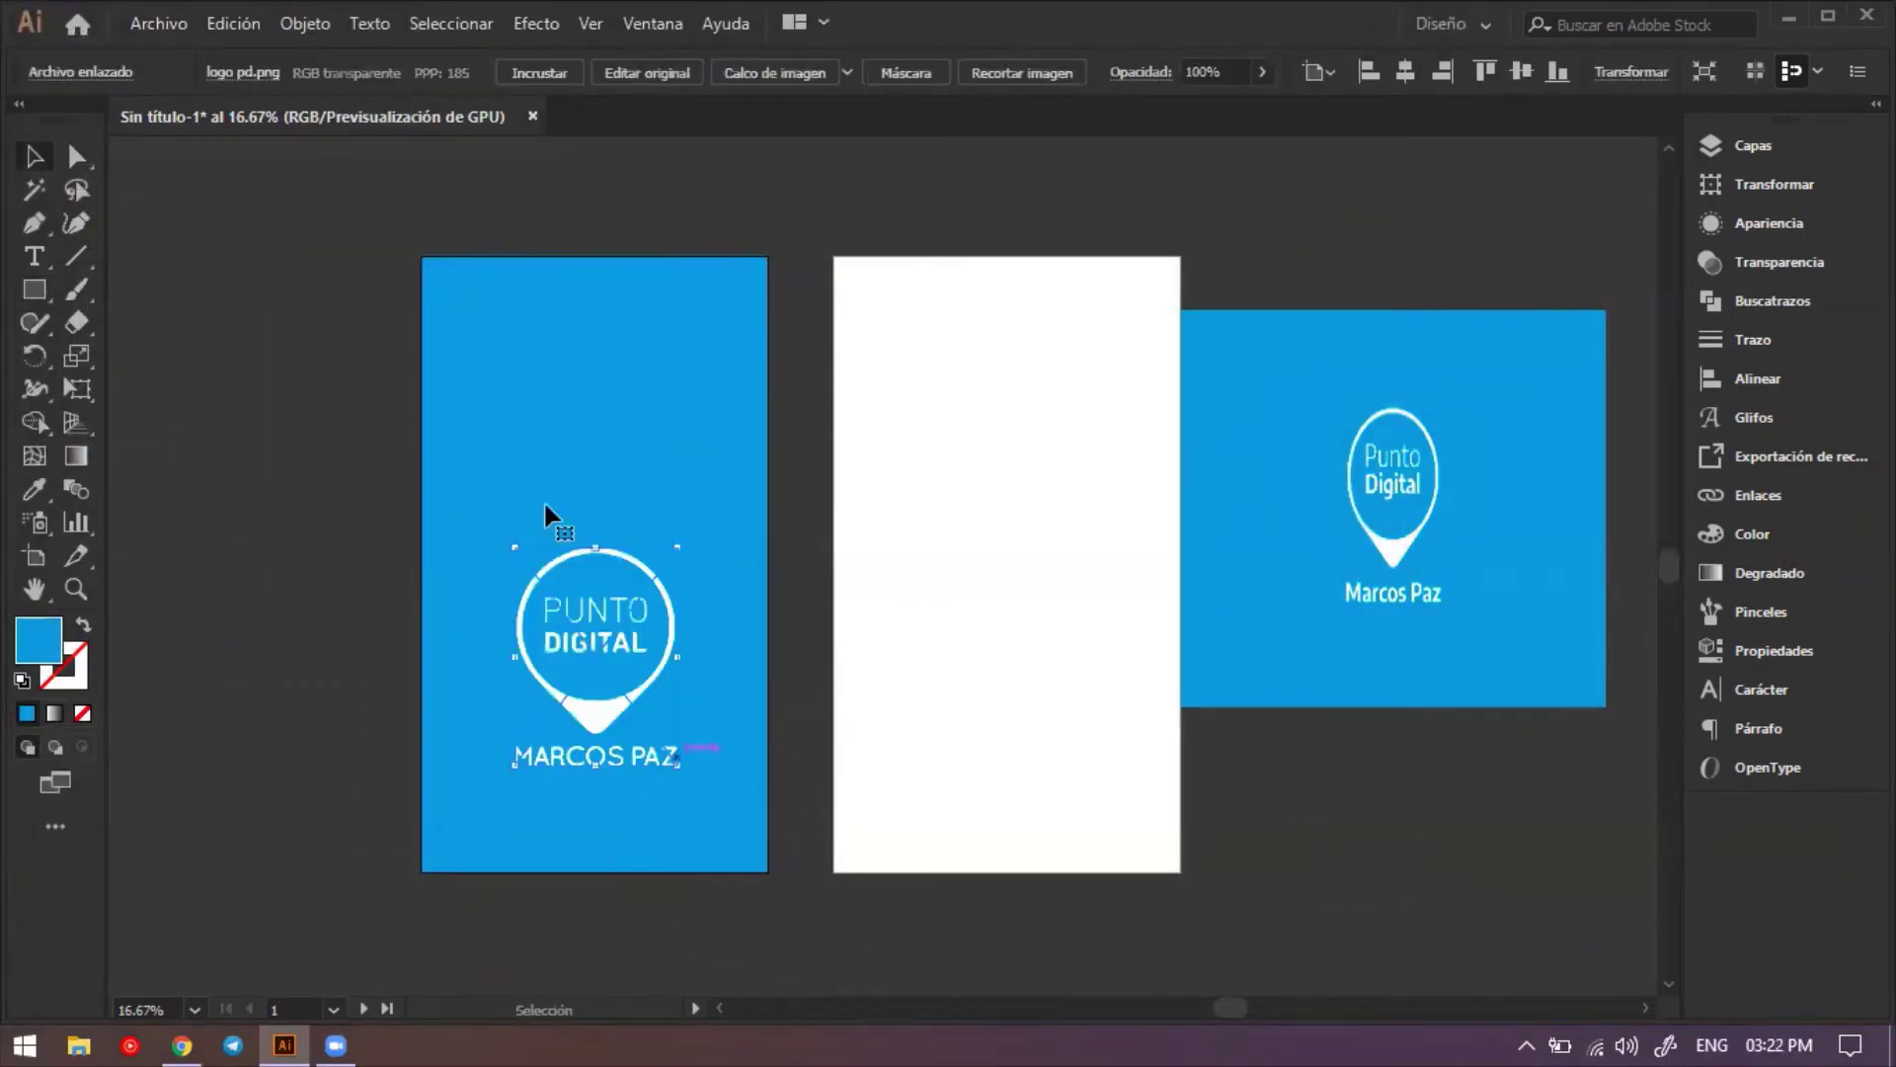
{"action": "left_click", "coordinate": [231, 484]}
{"action": "left_click_drag", "start_coordinate": [576, 693], "coordinate": [571, 791]}
{"action": "left_click", "coordinate": [288, 582]}
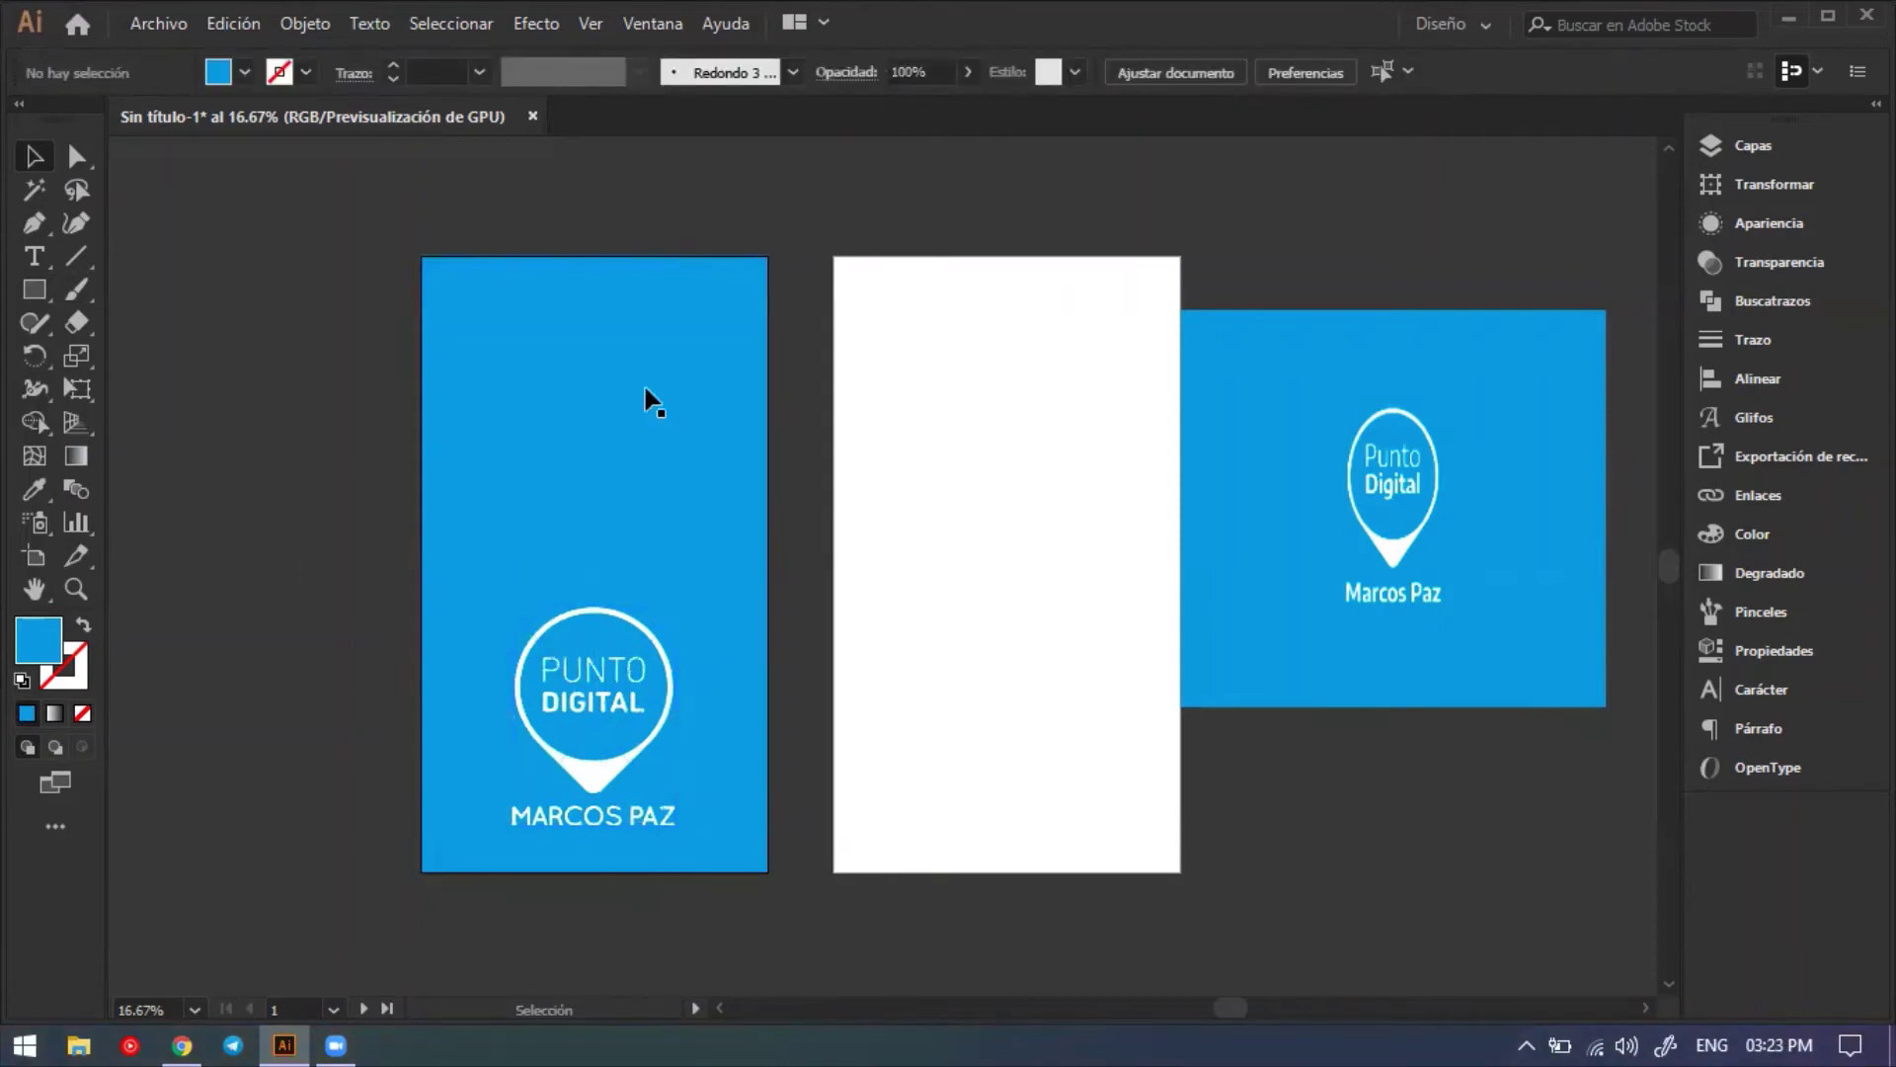
Show the document grid.
{"action": "left_click", "coordinate": [543, 33]}
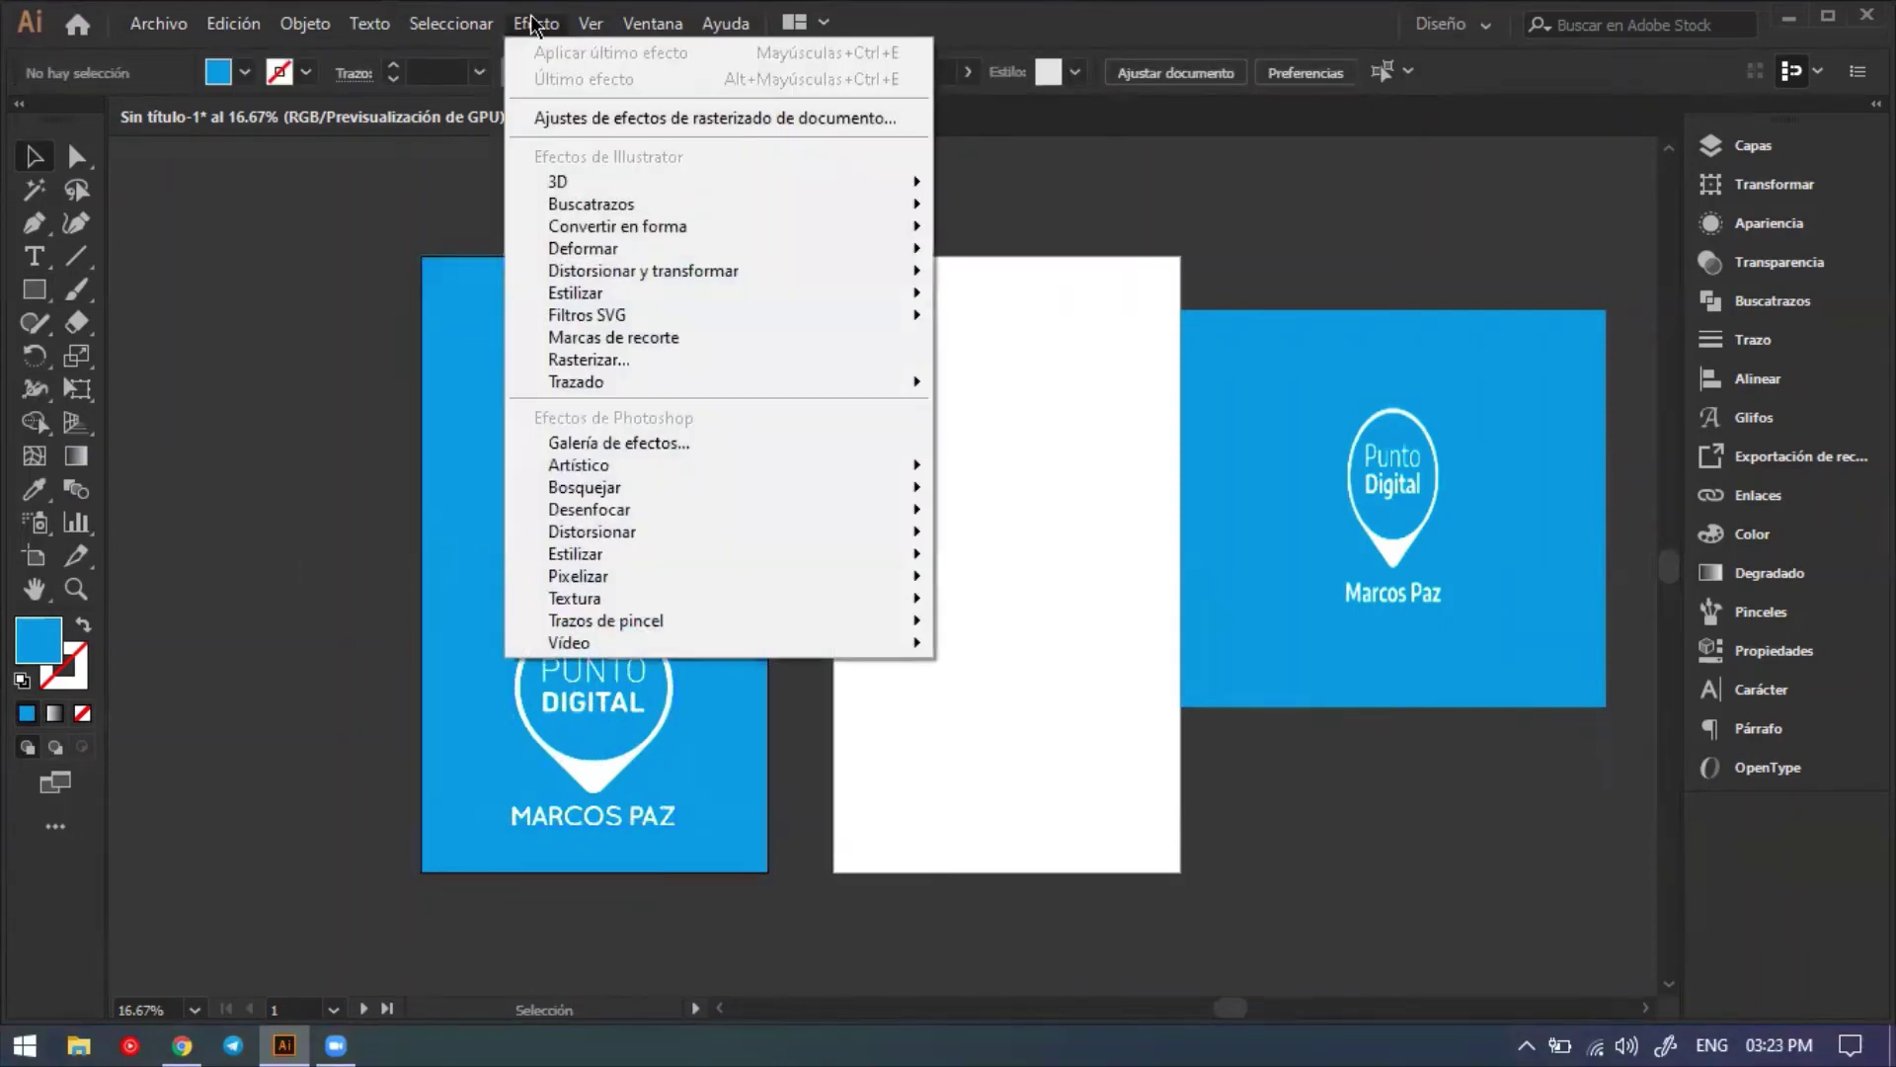
{"action": "mouse_move", "coordinate": [598, 29]}
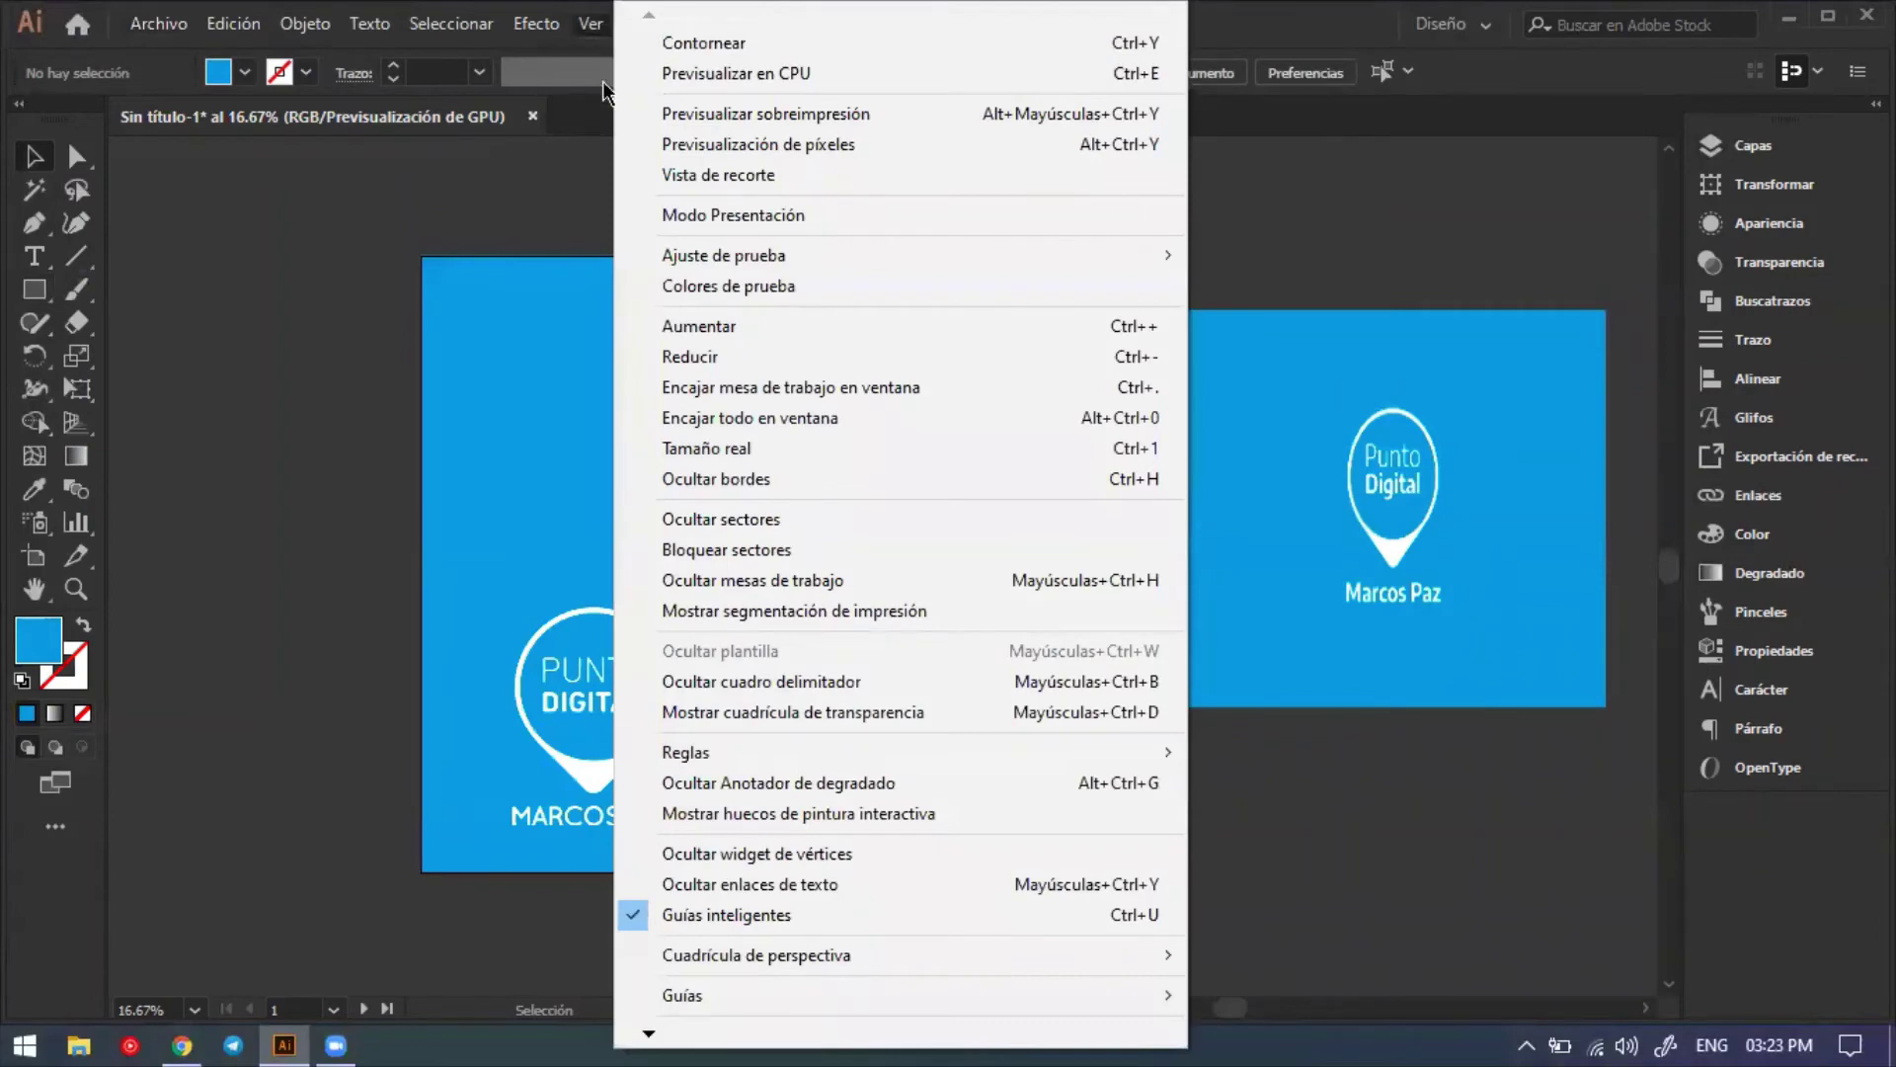
{"action": "mouse_move", "coordinate": [685, 1022]}
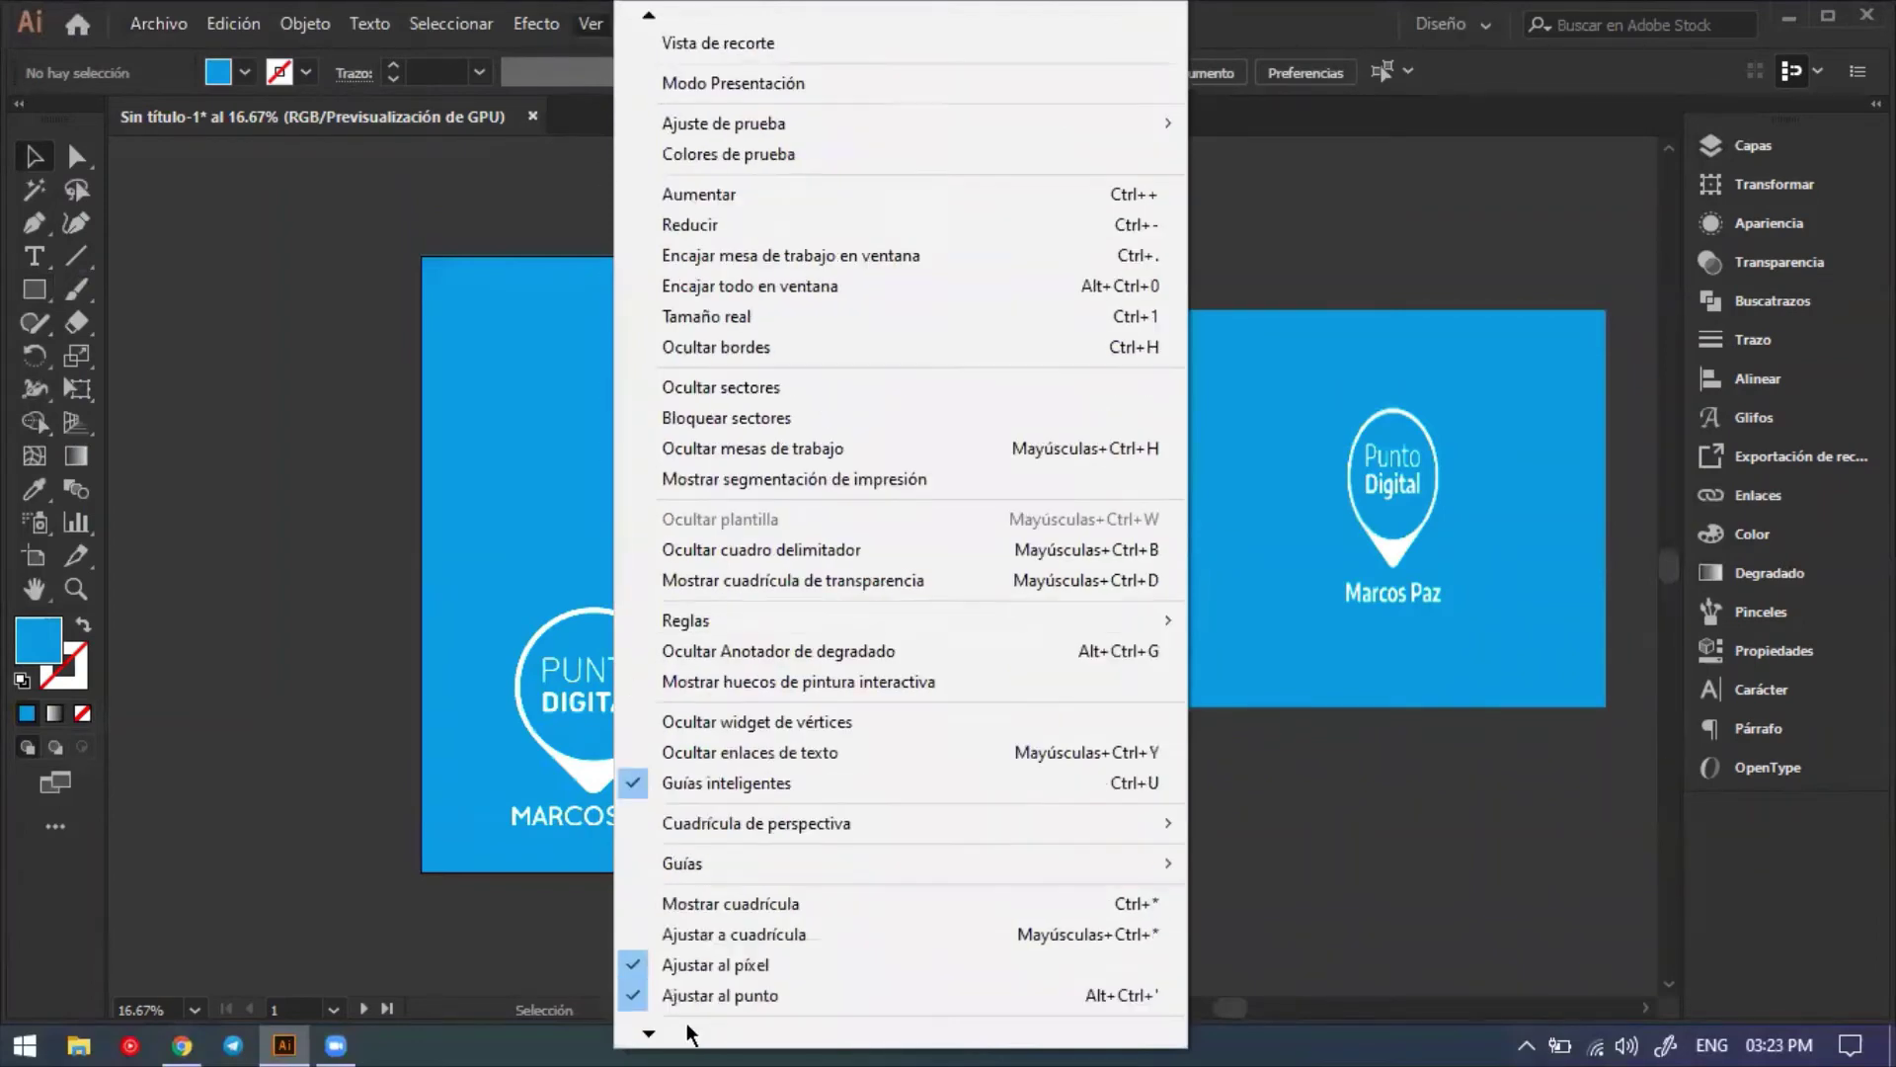
{"action": "mouse_move", "coordinate": [745, 797]}
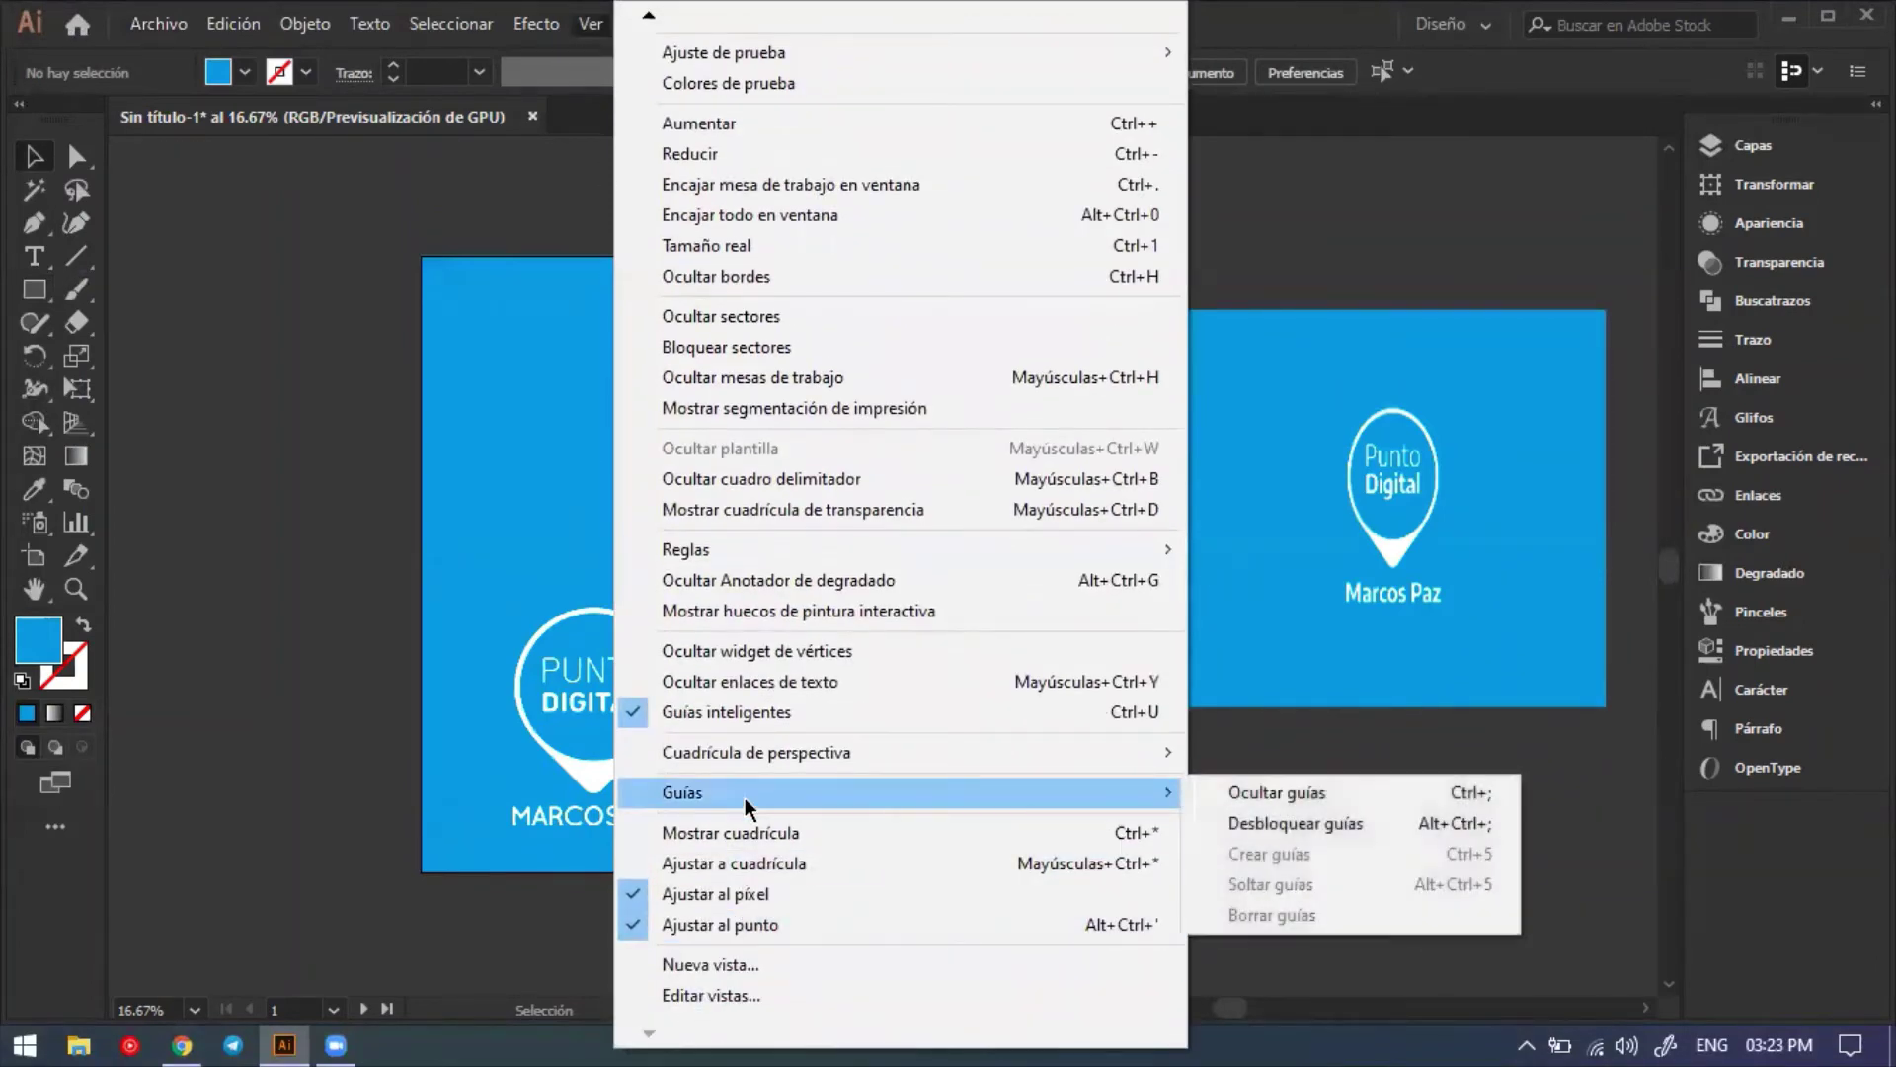
{"action": "mouse_move", "coordinate": [763, 763]}
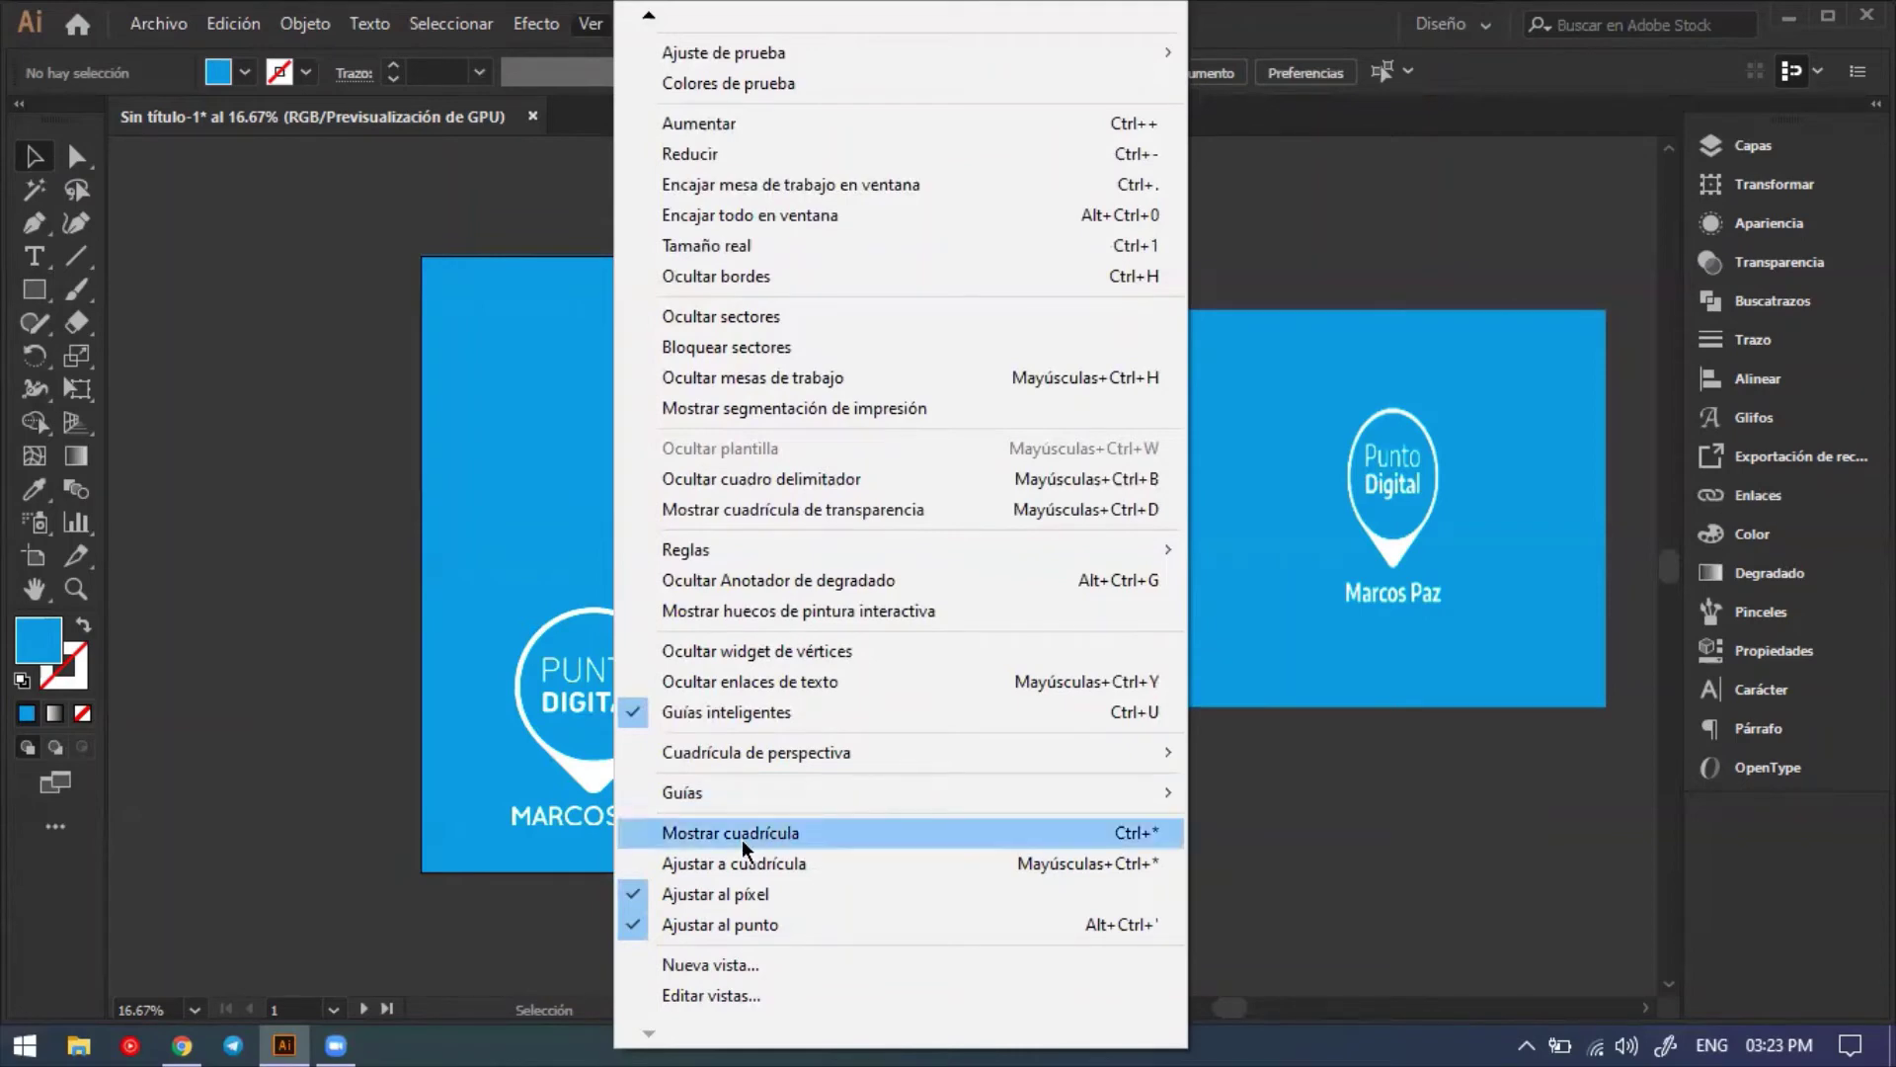
{"action": "left_click", "coordinate": [790, 842]}
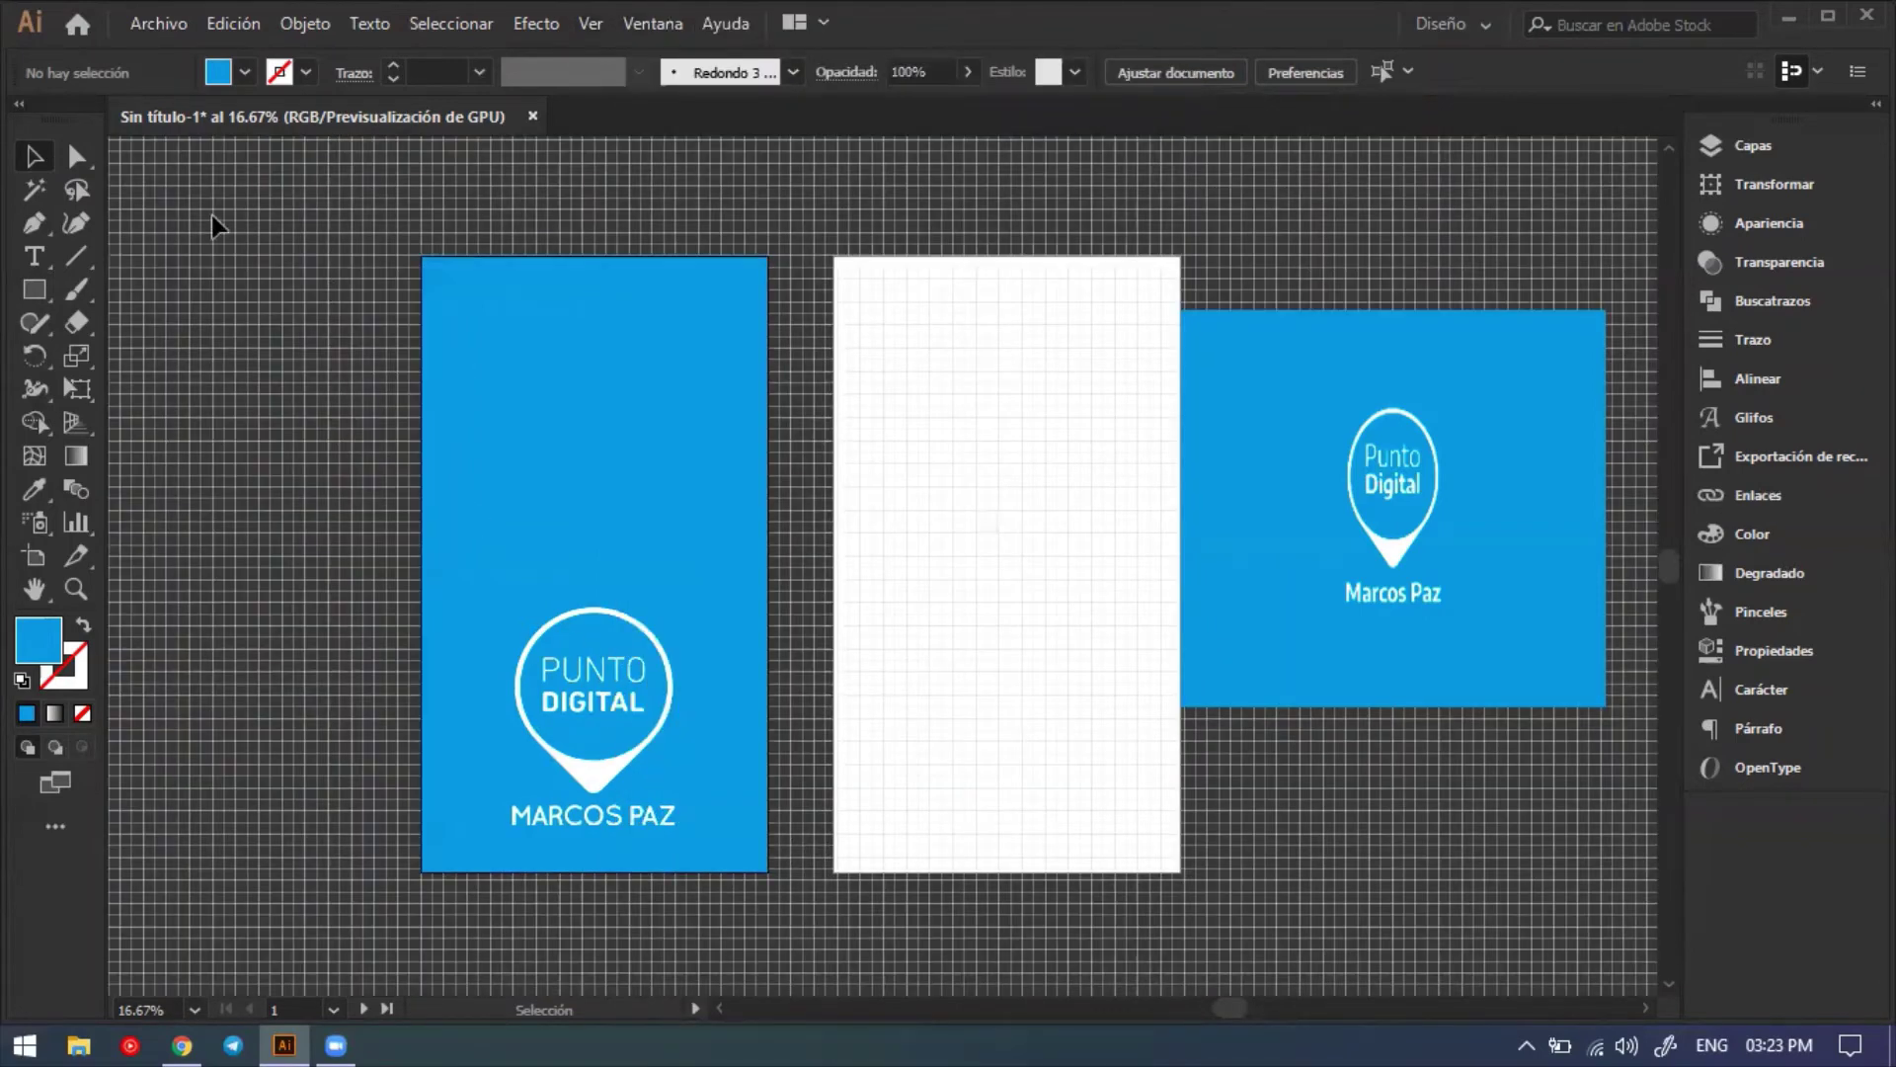
Turn on snapping to the grid for the document.
{"action": "key", "text": "ctrl+plus"}
{"action": "key", "text": "ctrl+plus"}
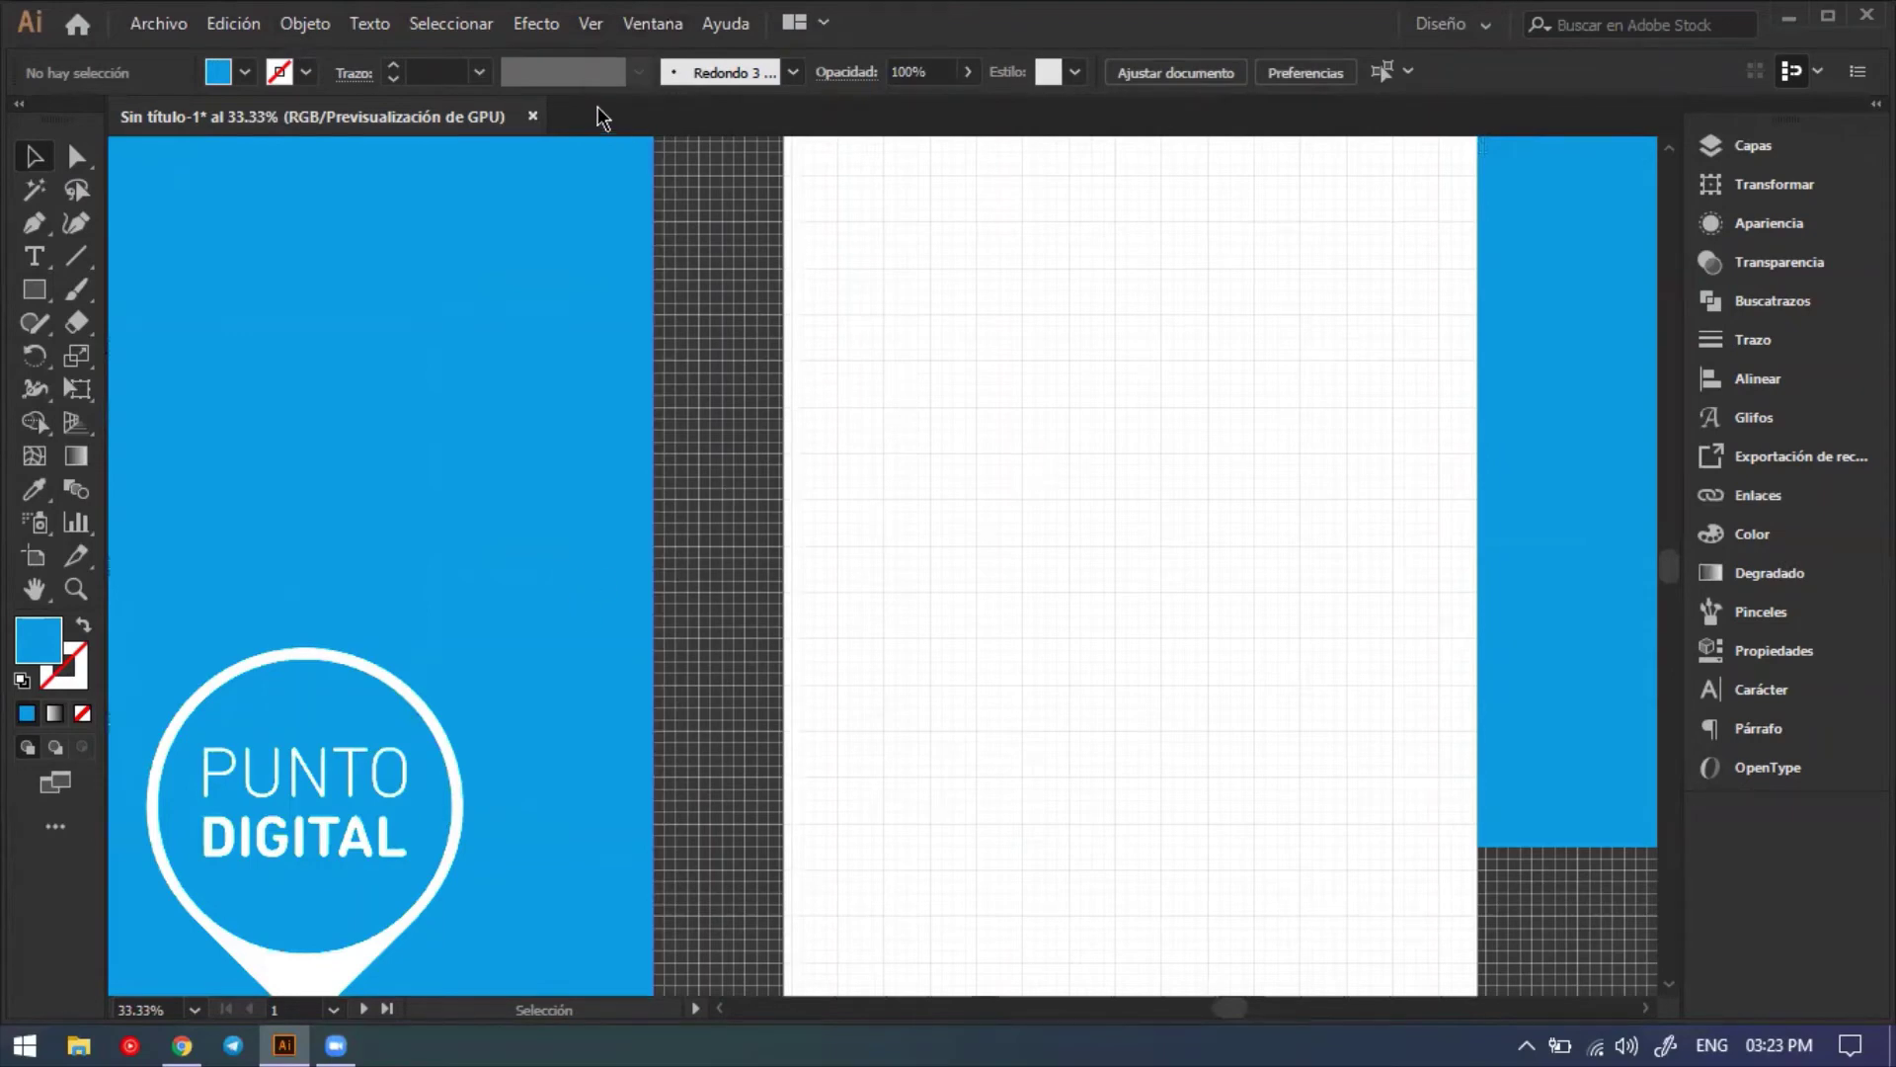
{"action": "left_click", "coordinate": [650, 24]}
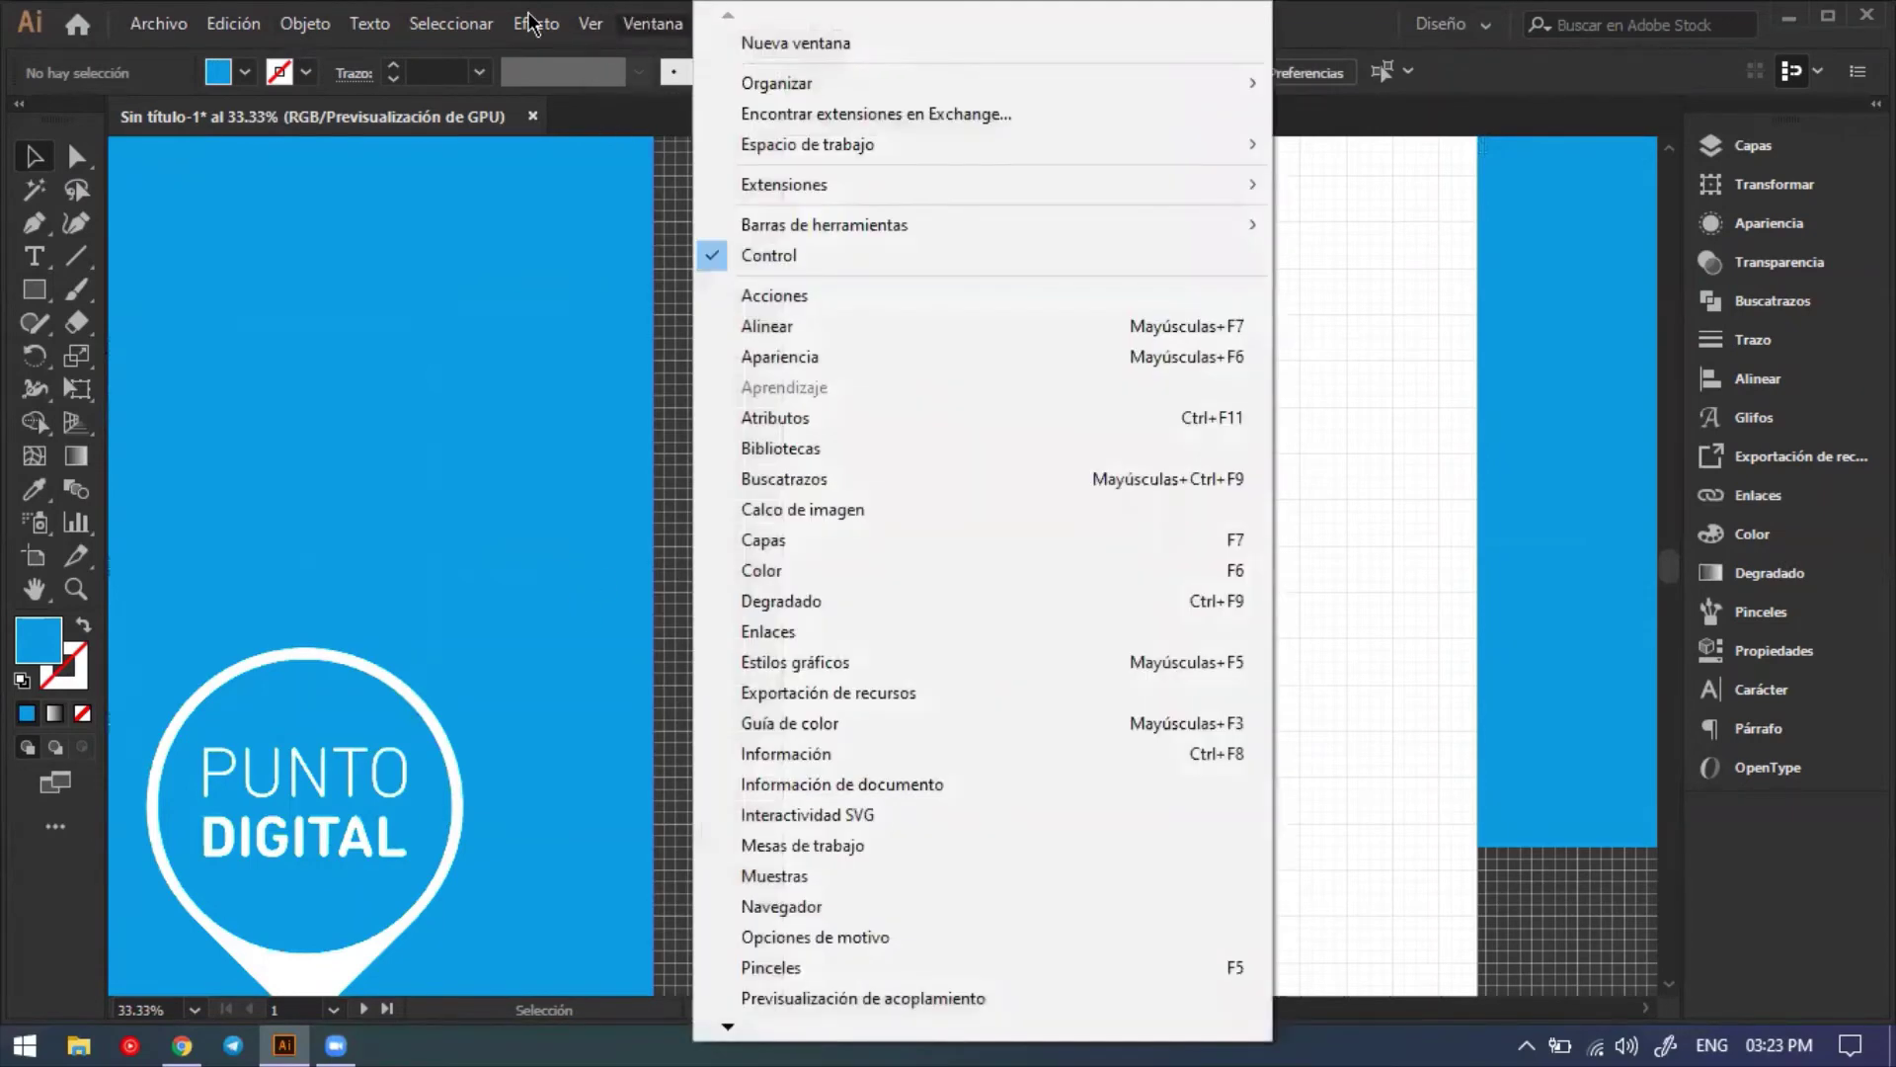
{"action": "key", "text": "Escape"}
{"action": "left_click", "coordinate": [537, 24]}
{"action": "key", "text": "Escape"}
{"action": "left_click", "coordinate": [589, 24]}
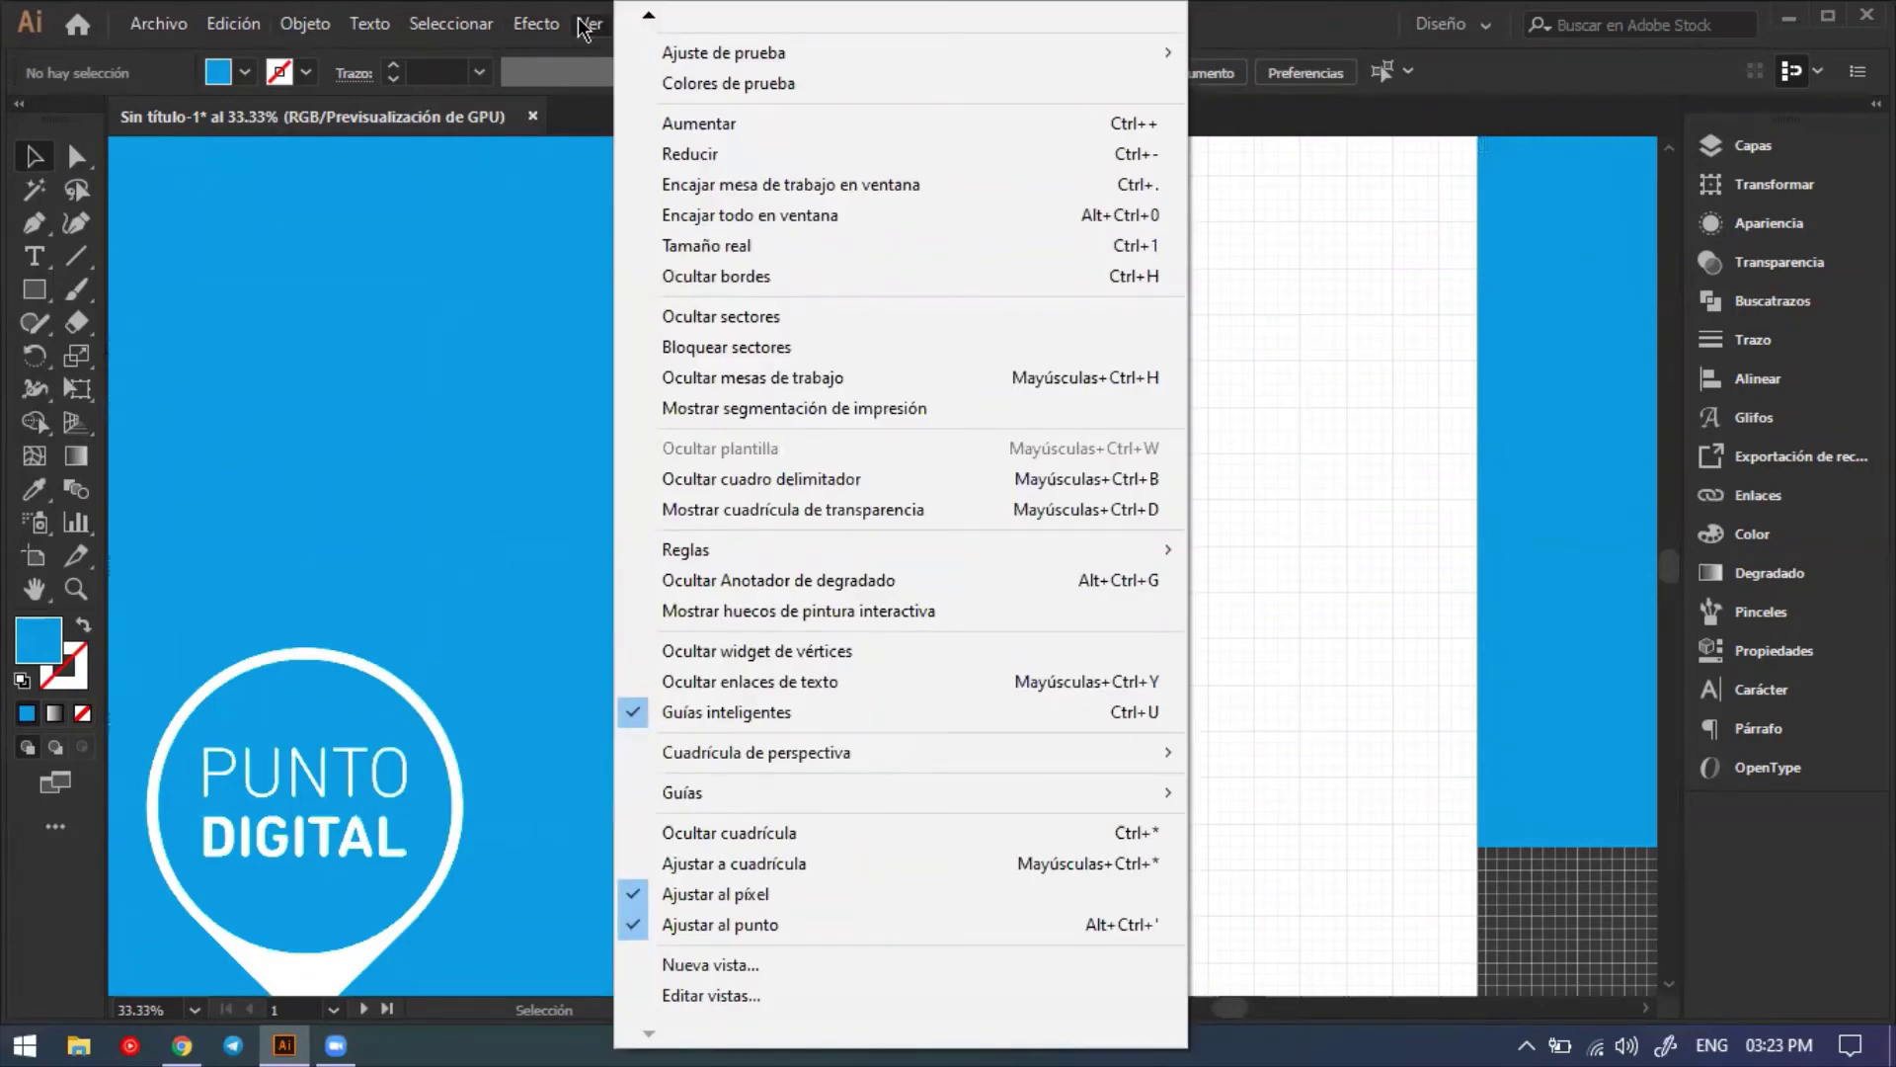
{"action": "mouse_move", "coordinate": [834, 559]}
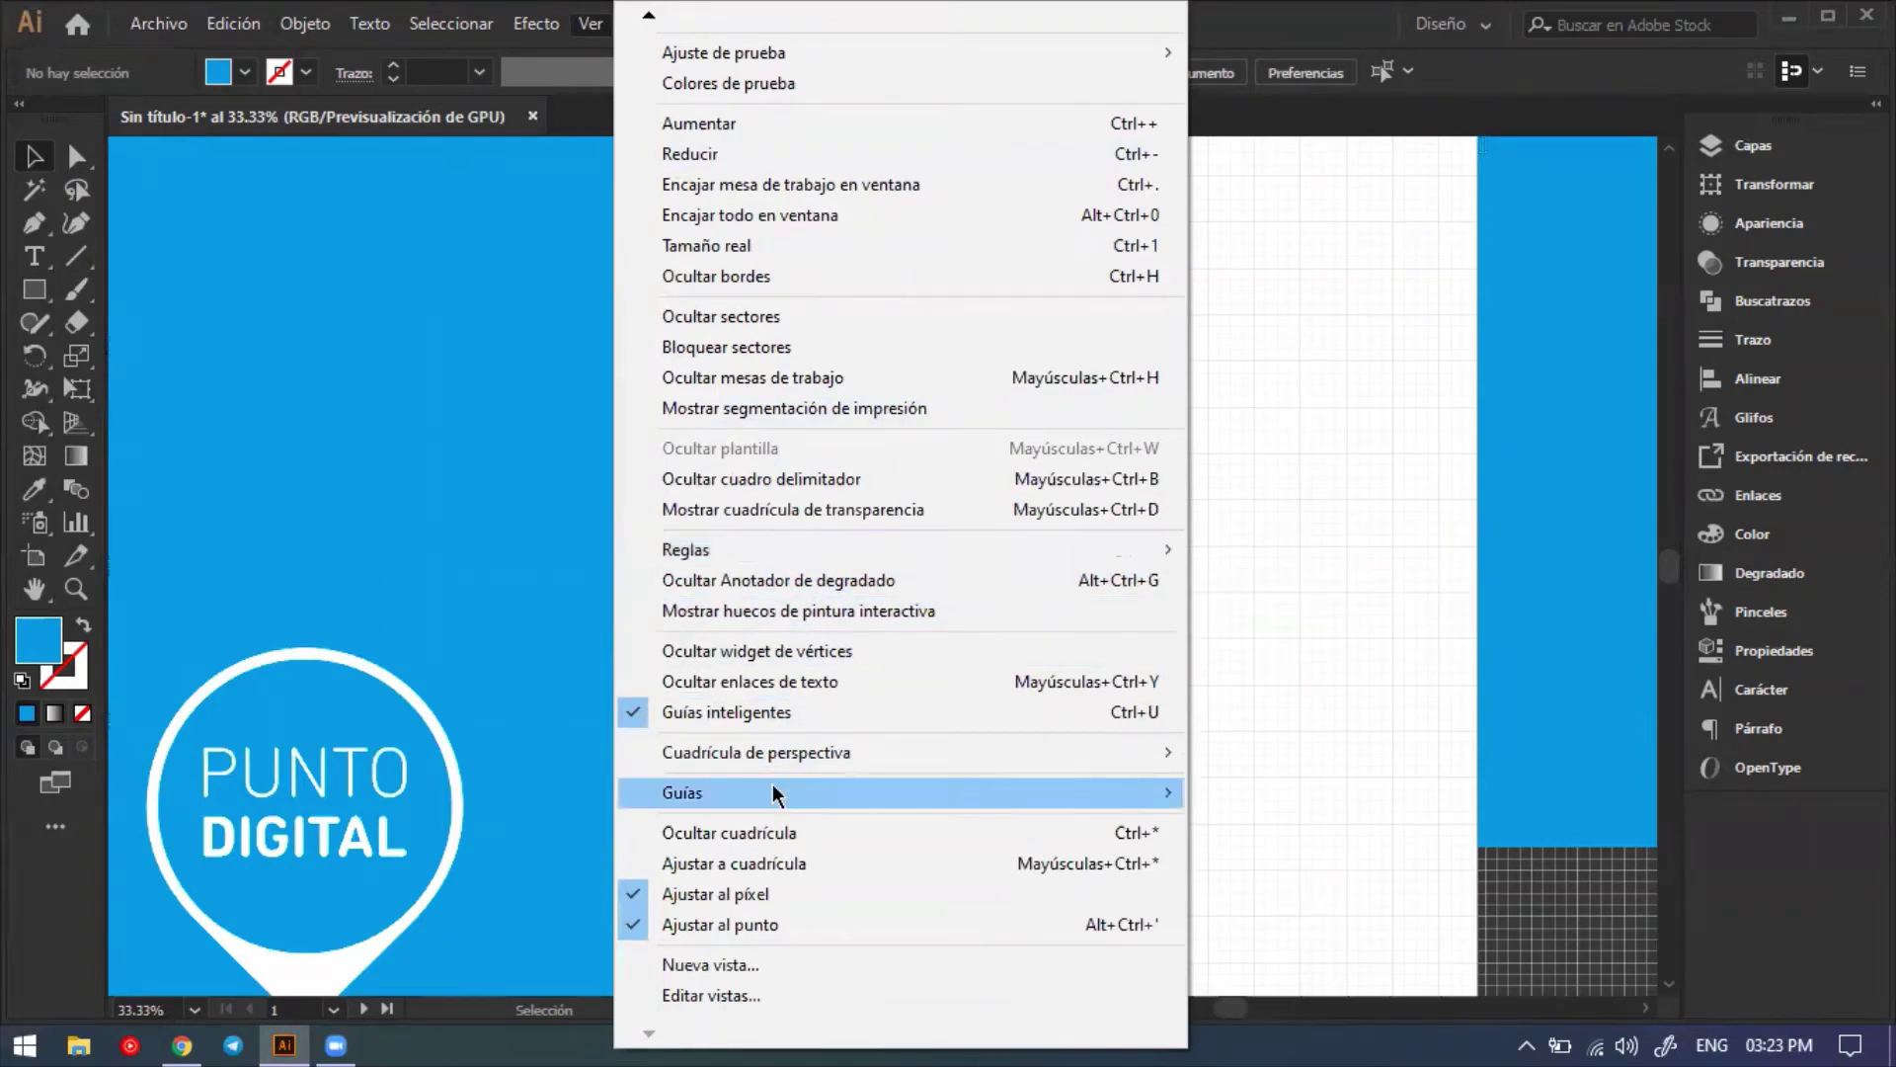
{"action": "left_click", "coordinate": [806, 861]}
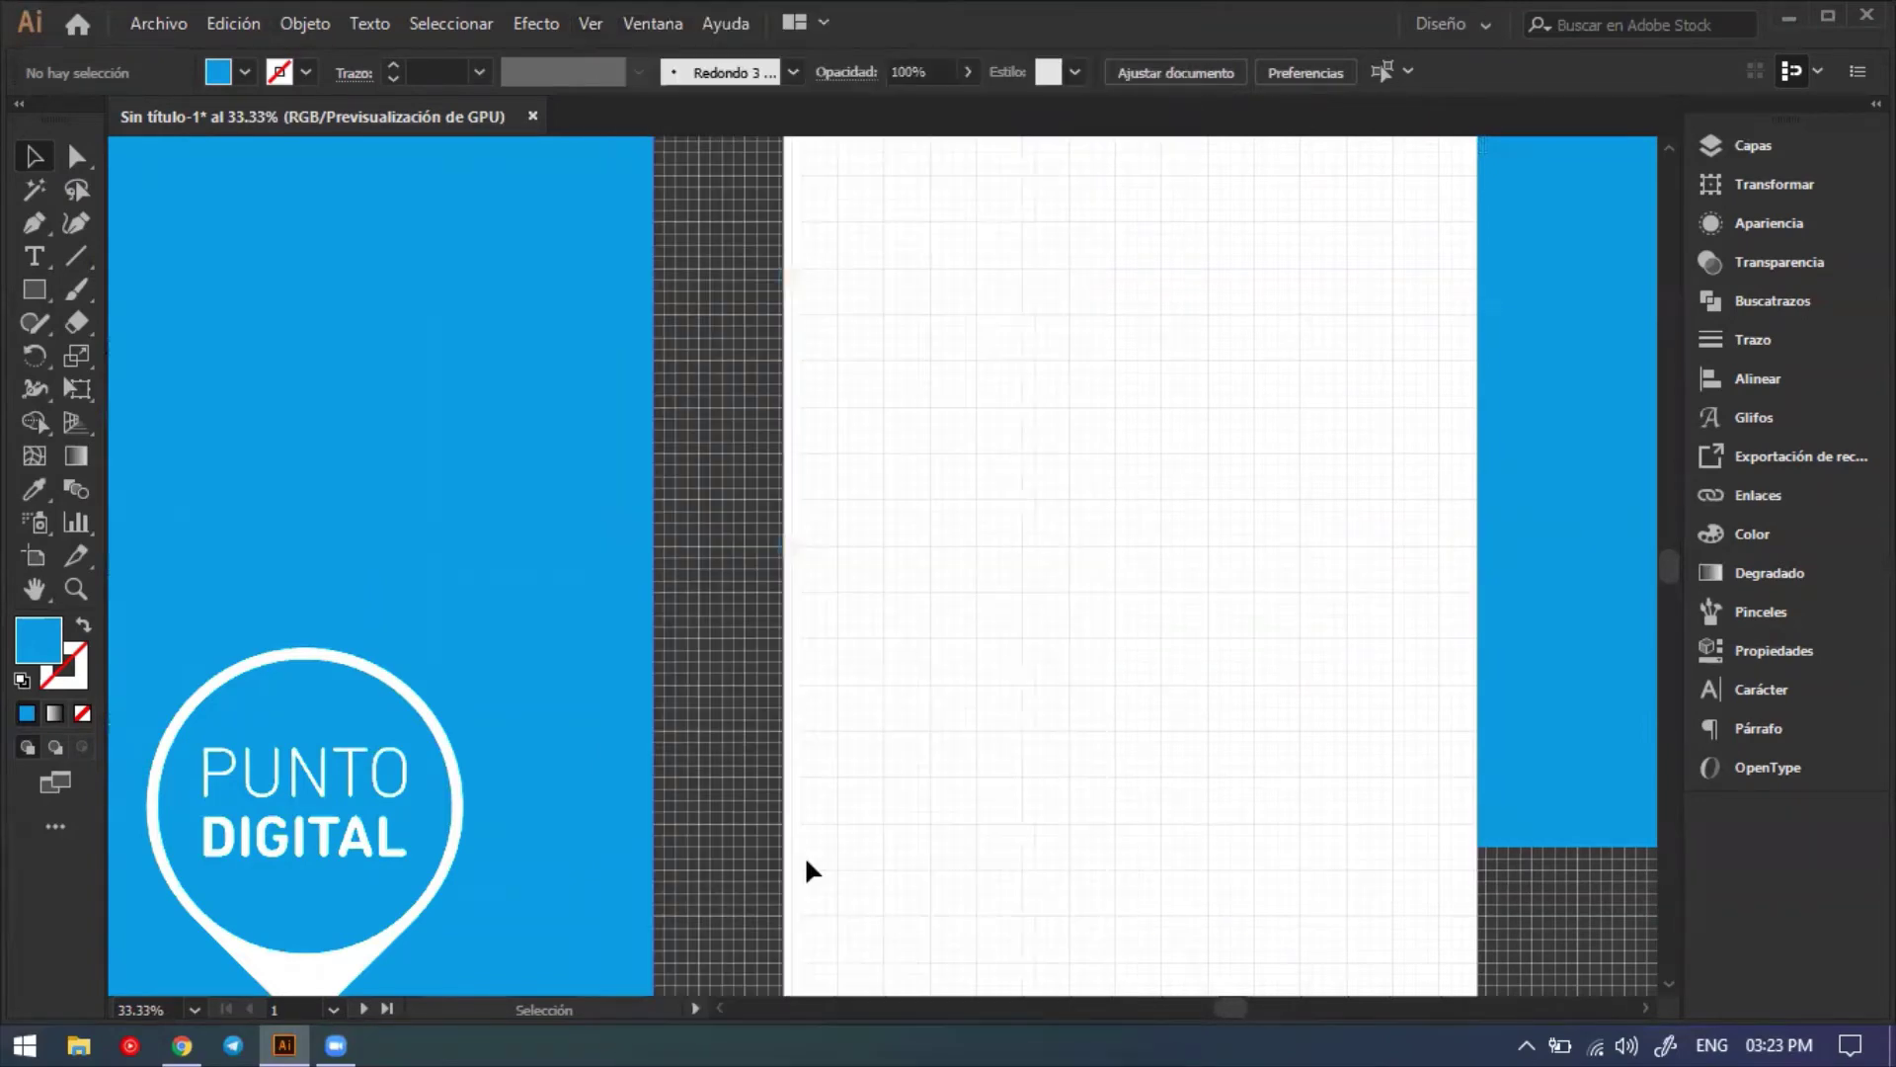
Hide the document grid.
{"action": "left_click", "coordinate": [644, 25]}
{"action": "mouse_move", "coordinate": [553, 20]}
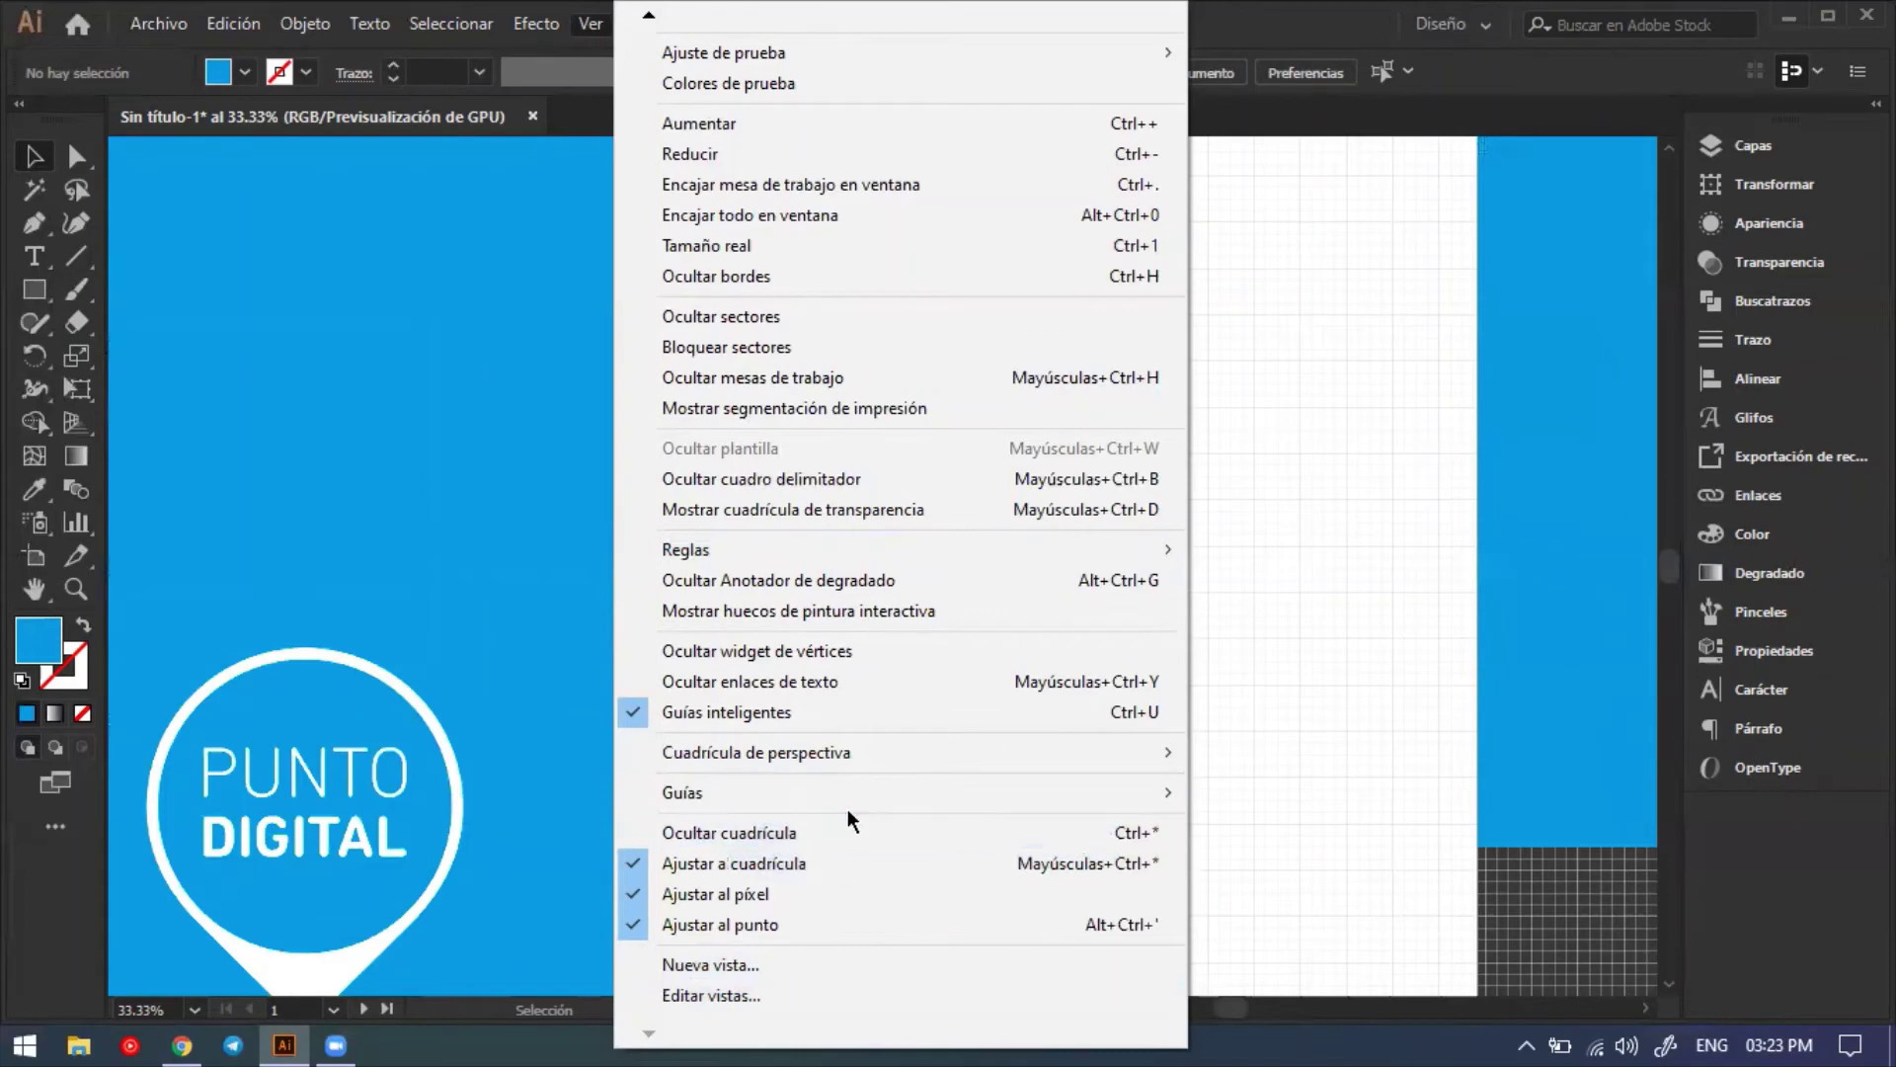
{"action": "mouse_move", "coordinate": [934, 554]}
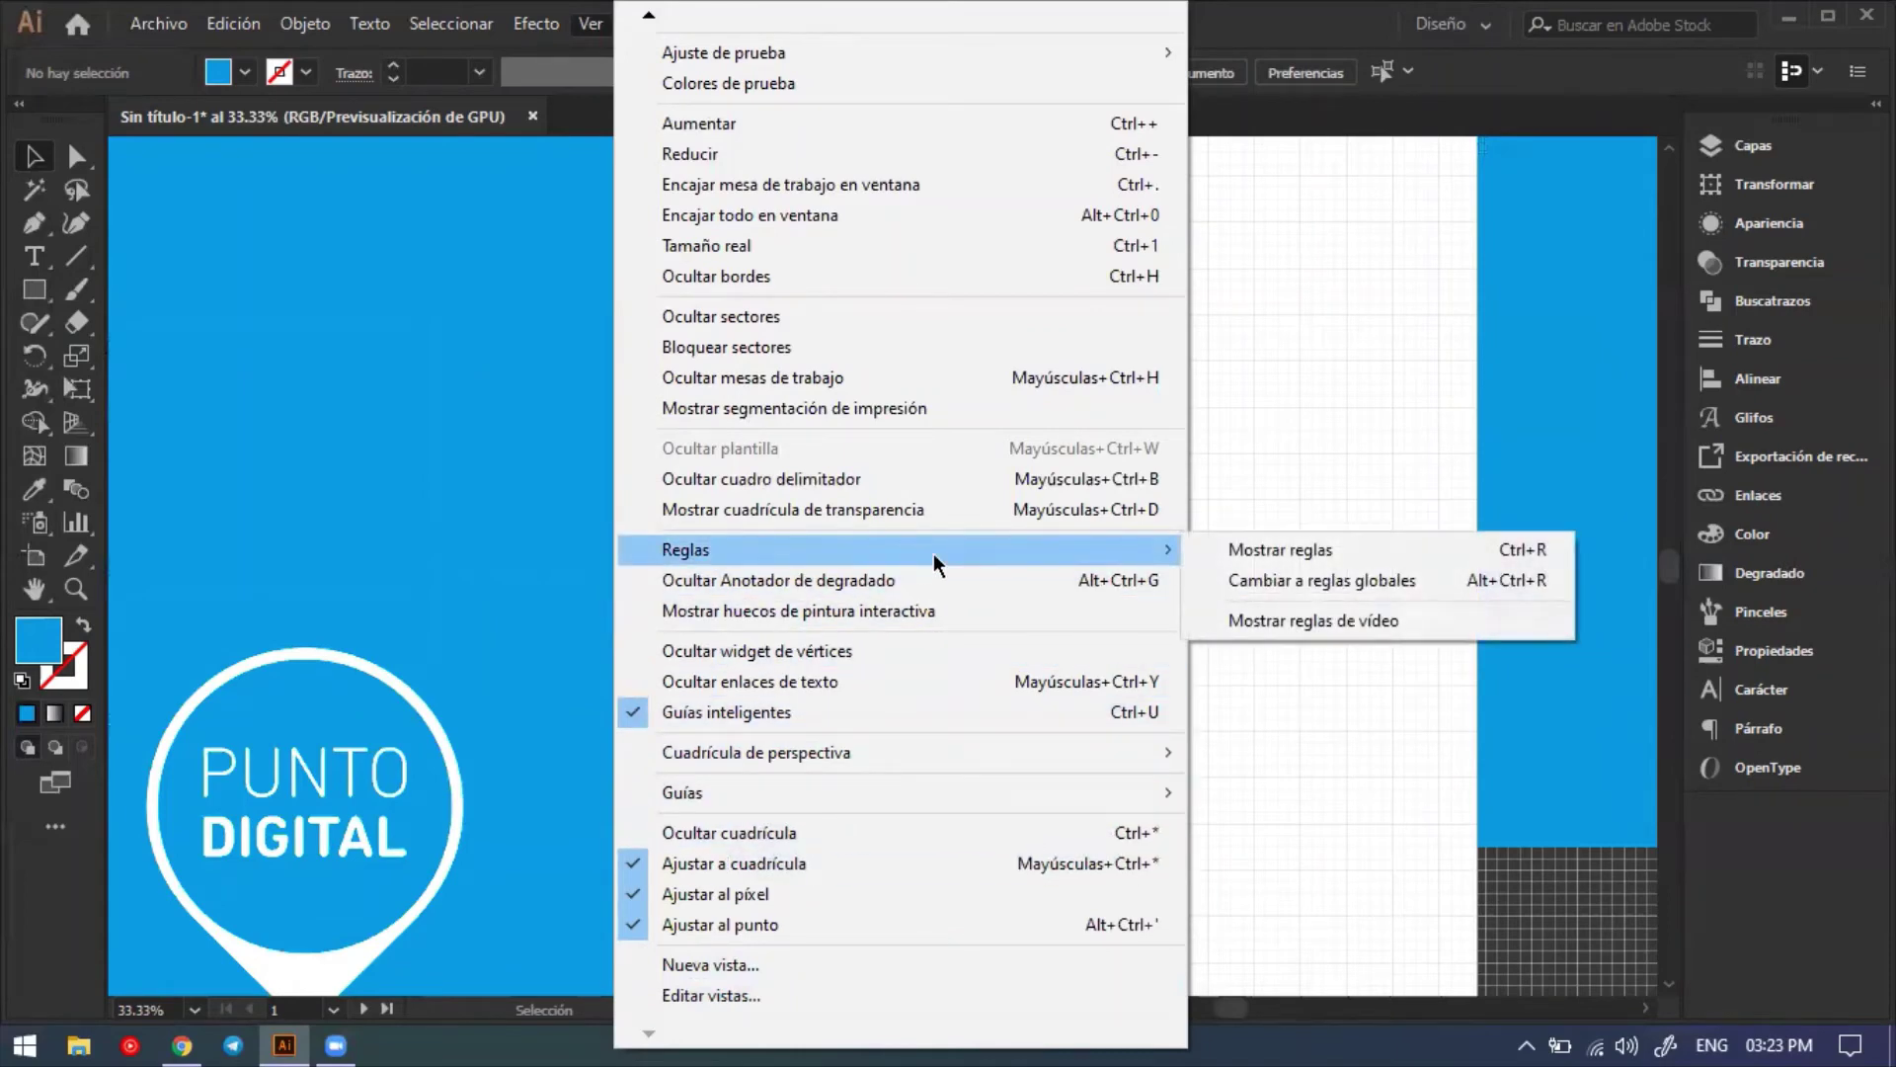
{"action": "mouse_move", "coordinate": [916, 790]}
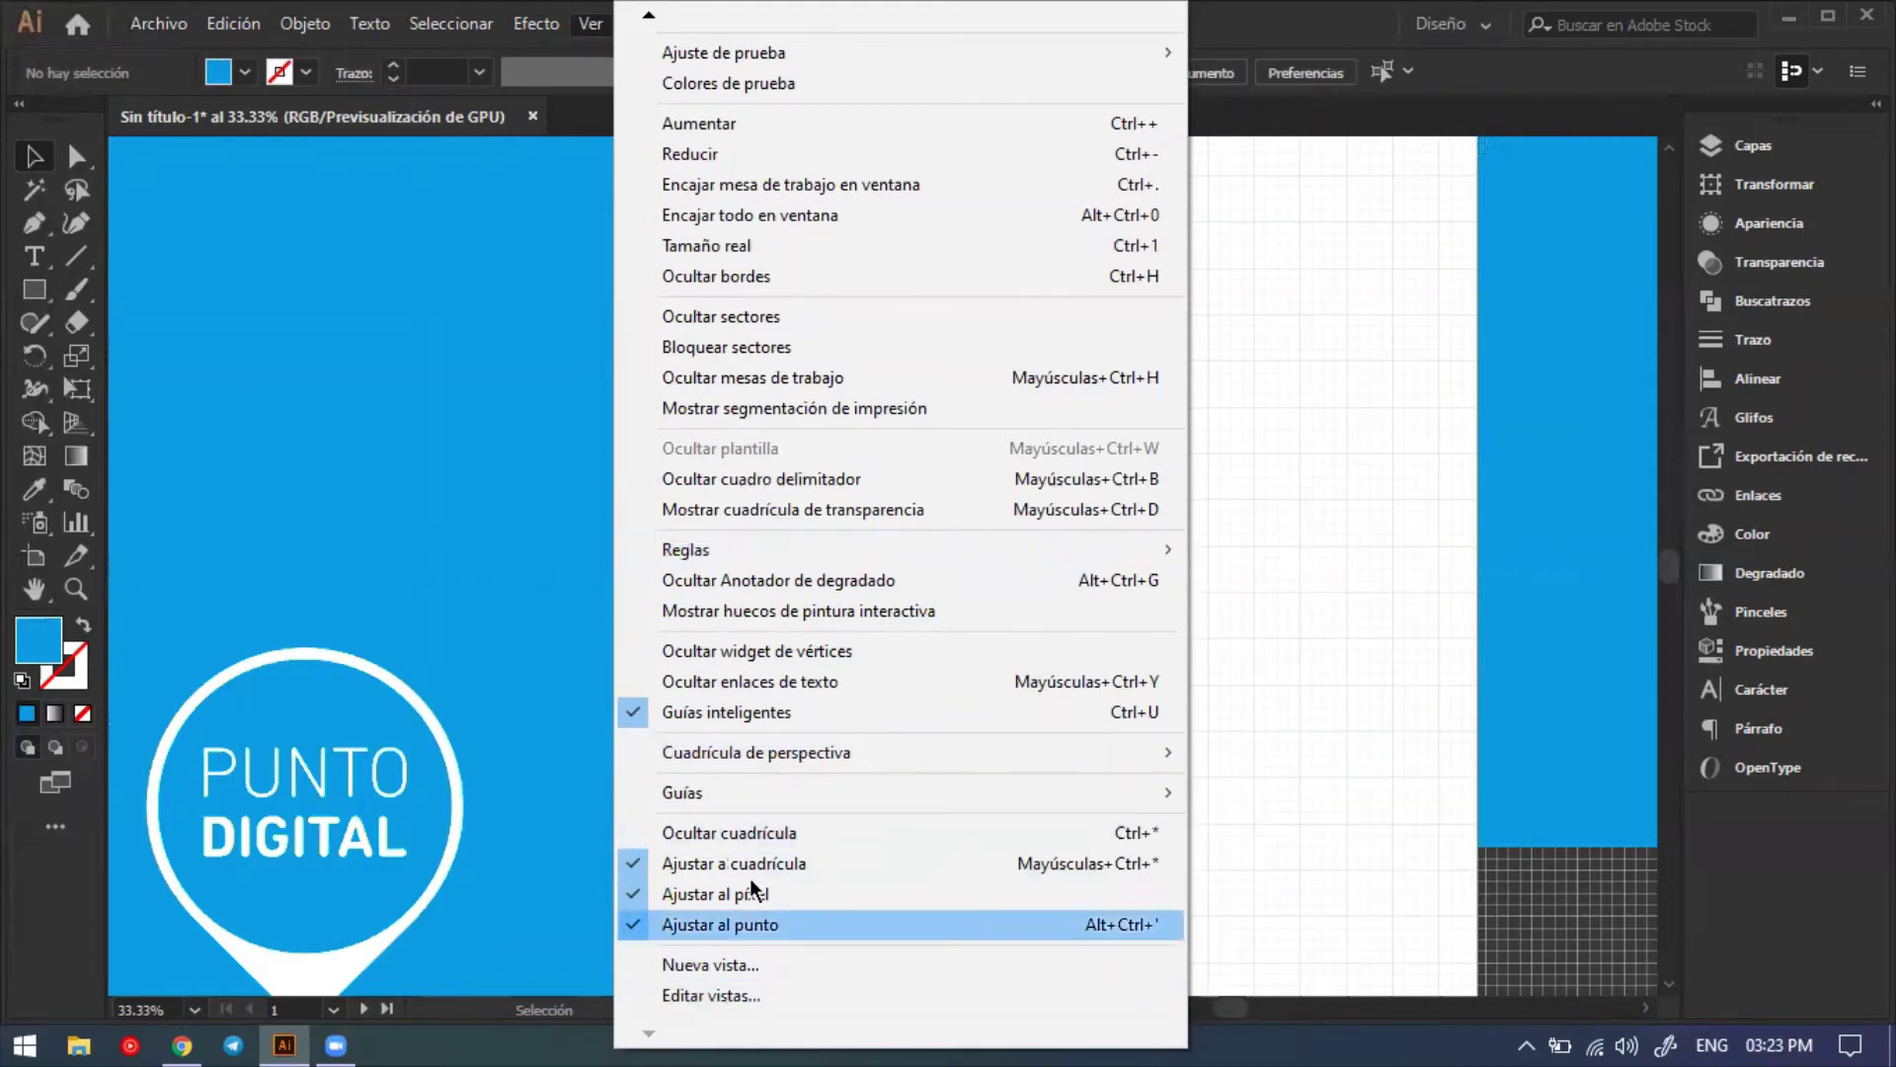
{"action": "left_click", "coordinate": [767, 838]}
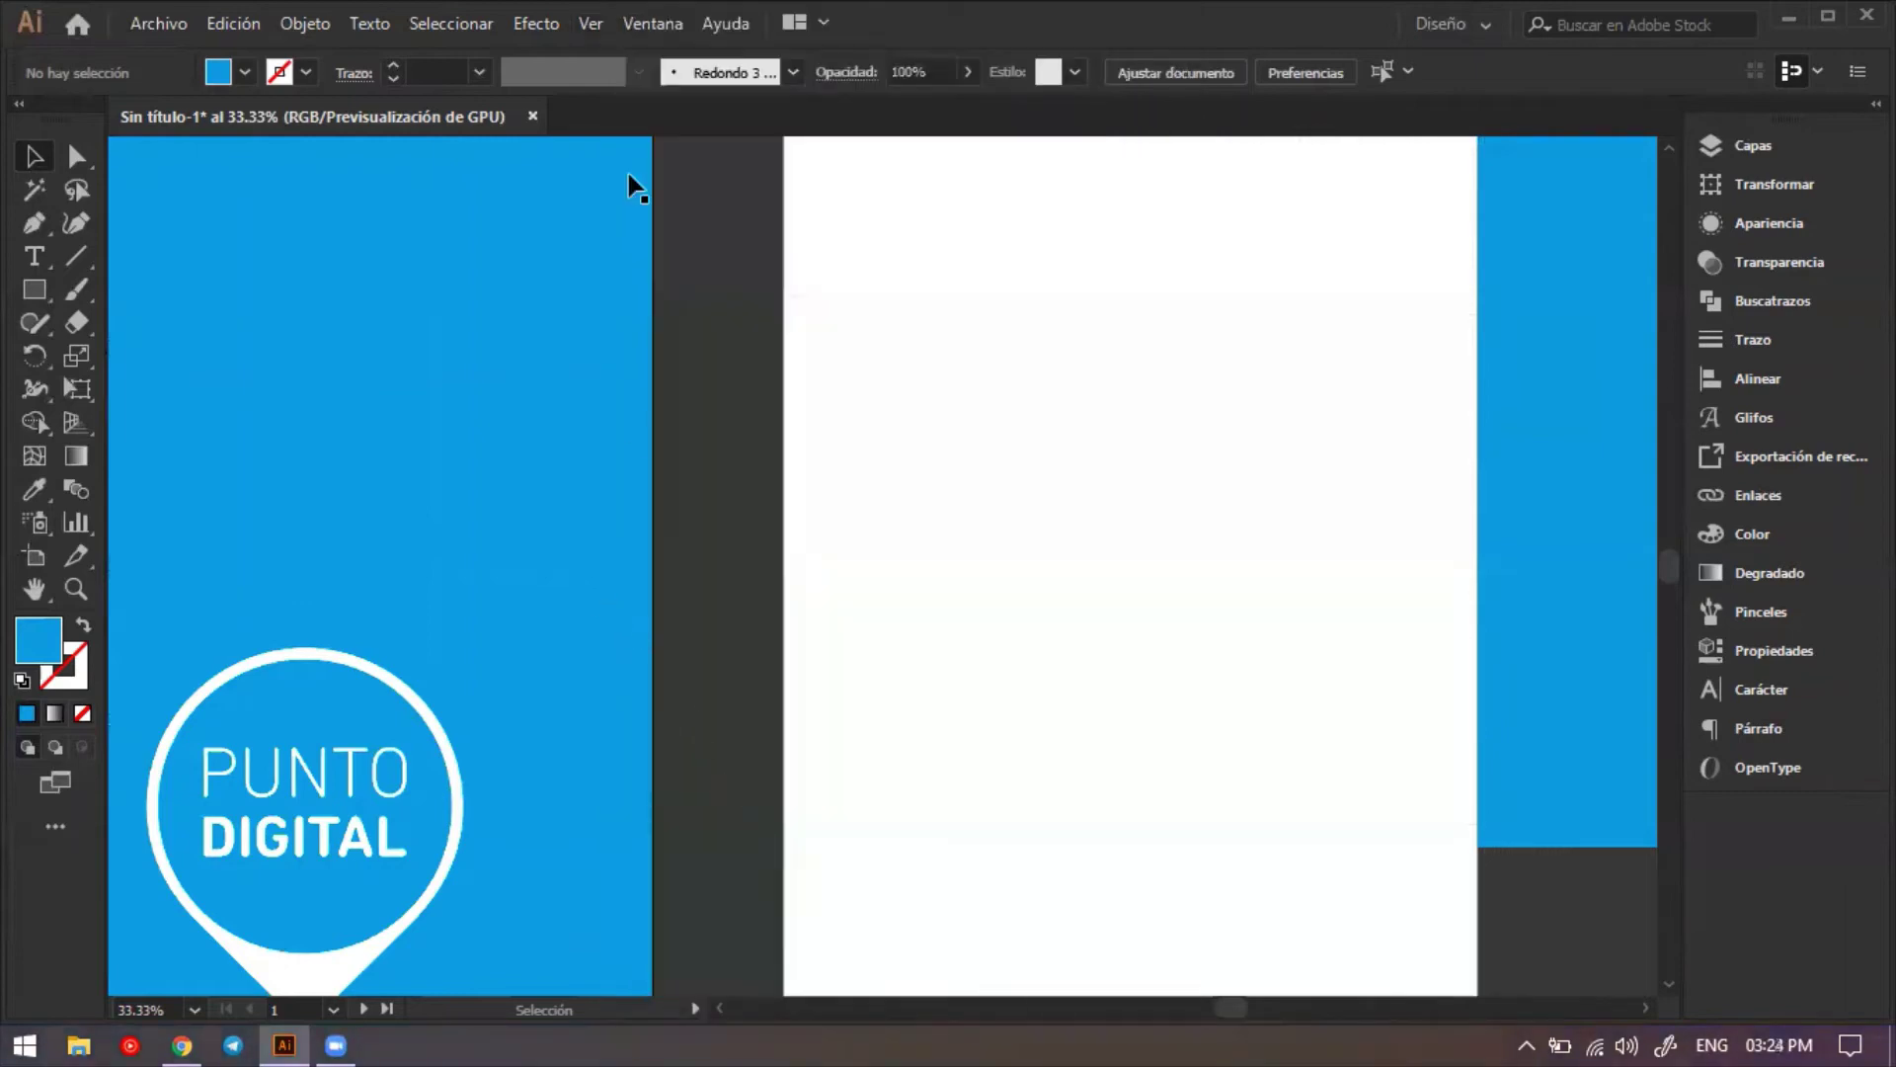
Show the rulers for the document.
{"action": "left_click", "coordinate": [593, 23]}
{"action": "left_click", "coordinate": [594, 23]}
{"action": "left_click", "coordinate": [598, 23]}
{"action": "left_click", "coordinate": [608, 24]}
{"action": "left_click", "coordinate": [635, 25]}
{"action": "mouse_move", "coordinate": [590, 23]}
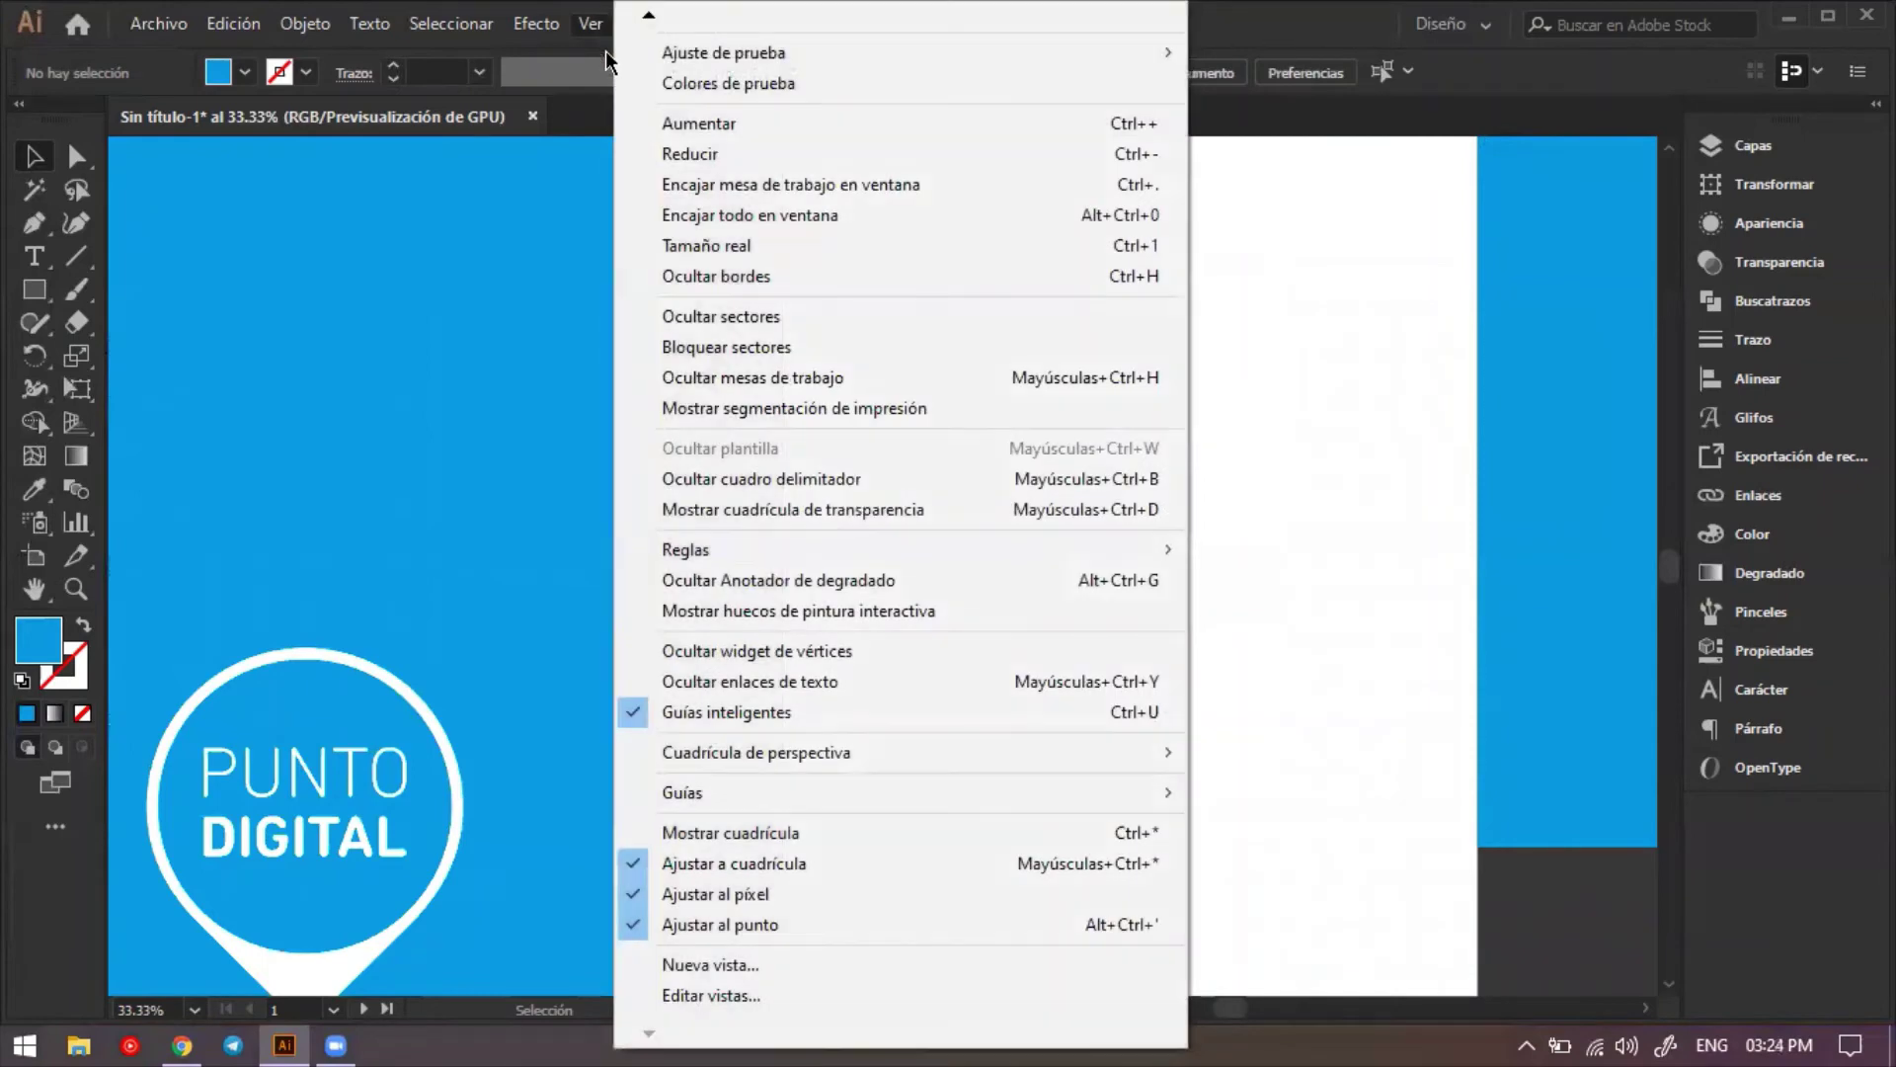
{"action": "mouse_move", "coordinate": [756, 543]}
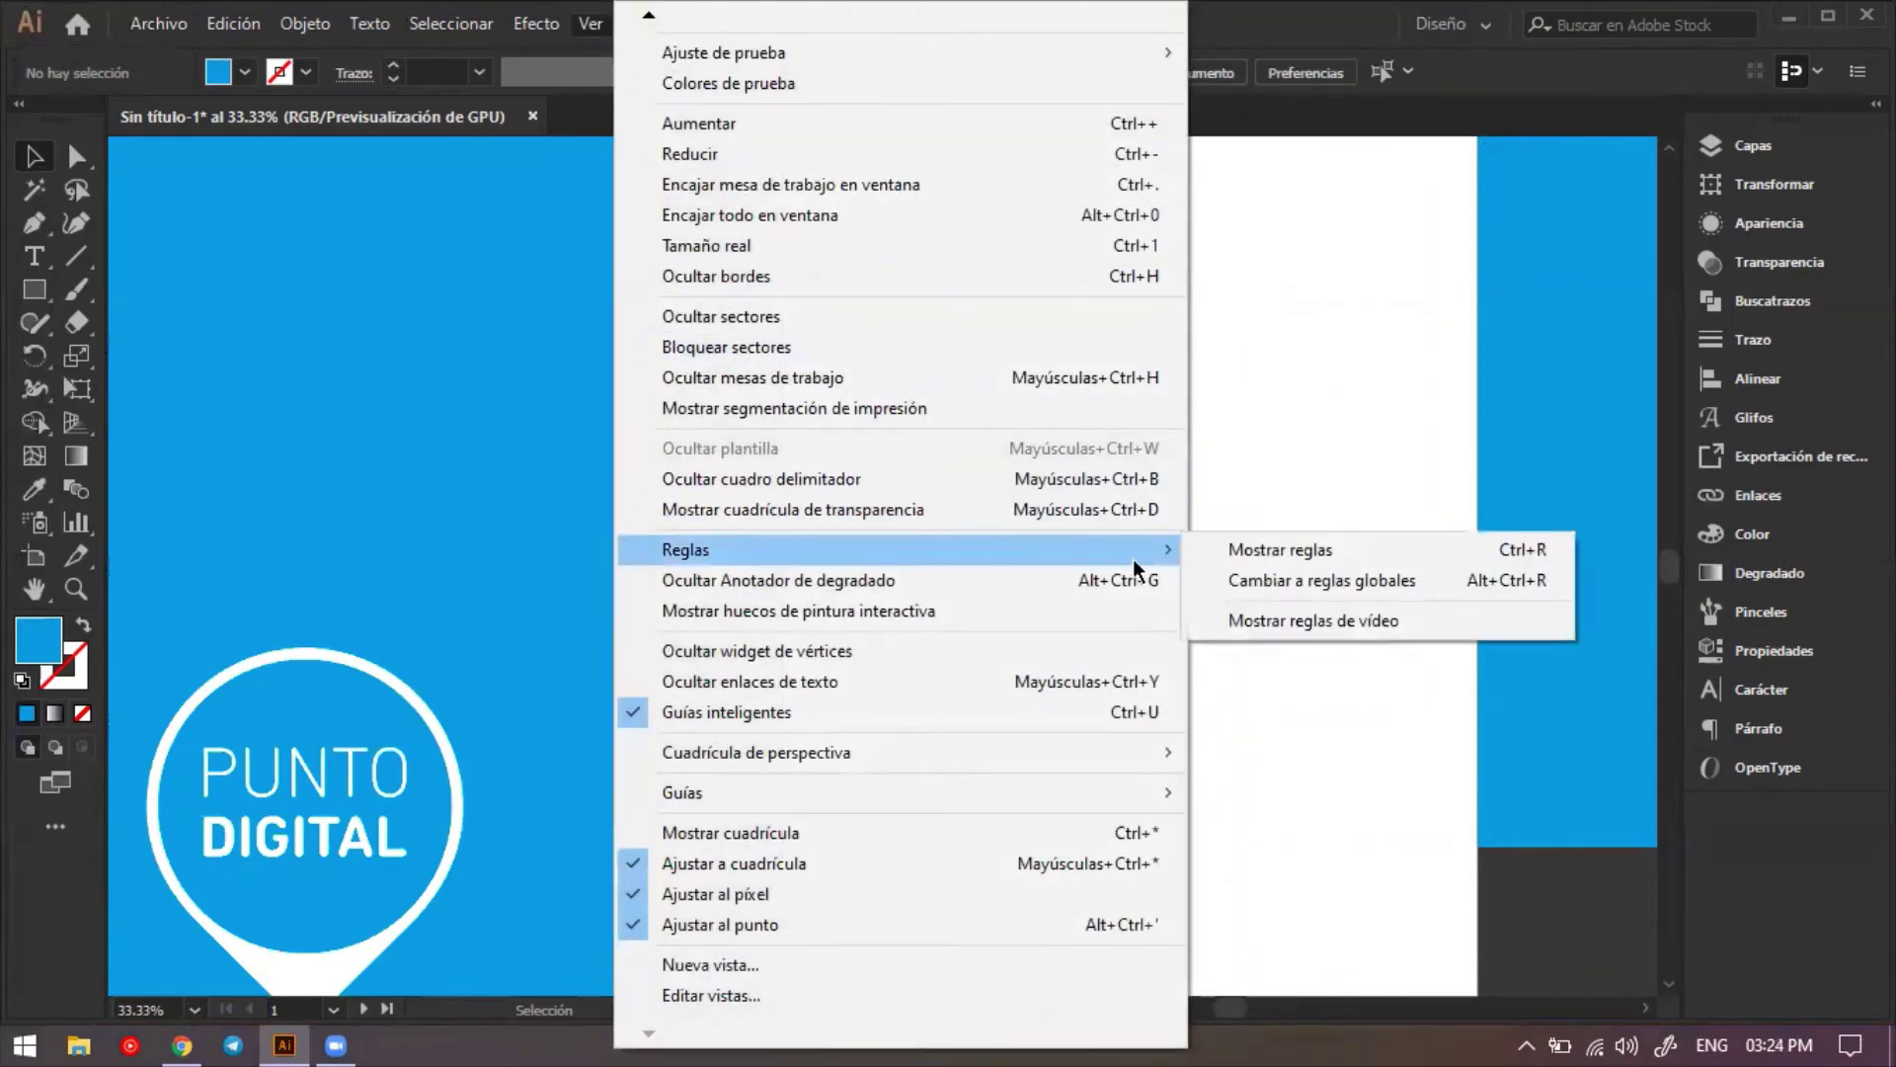
{"action": "left_click", "coordinate": [1258, 556]}
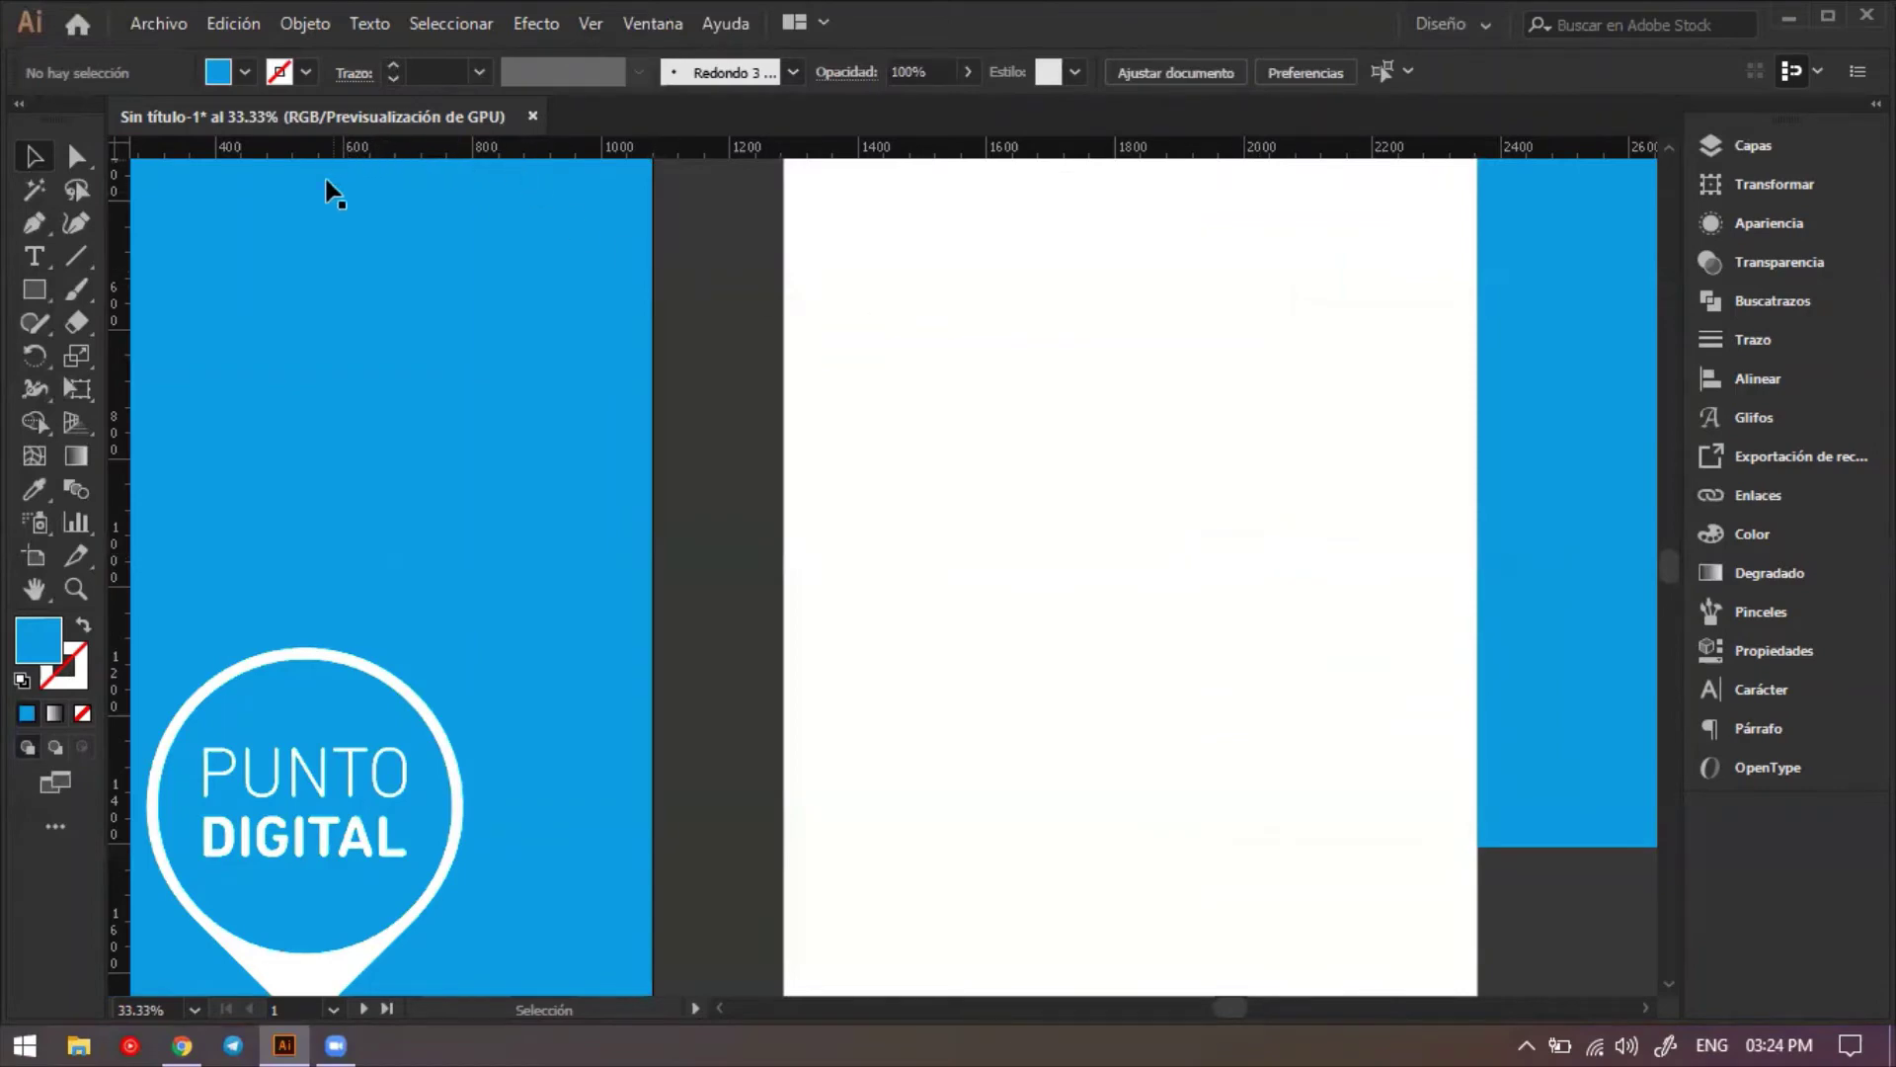
Add a horizontal guide about 125 px below the blue artboard's upper edge and a vertical guide about 115 px from its left edge.
{"action": "left_click_drag", "start_coordinate": [329, 182], "coordinate": [830, 495]}
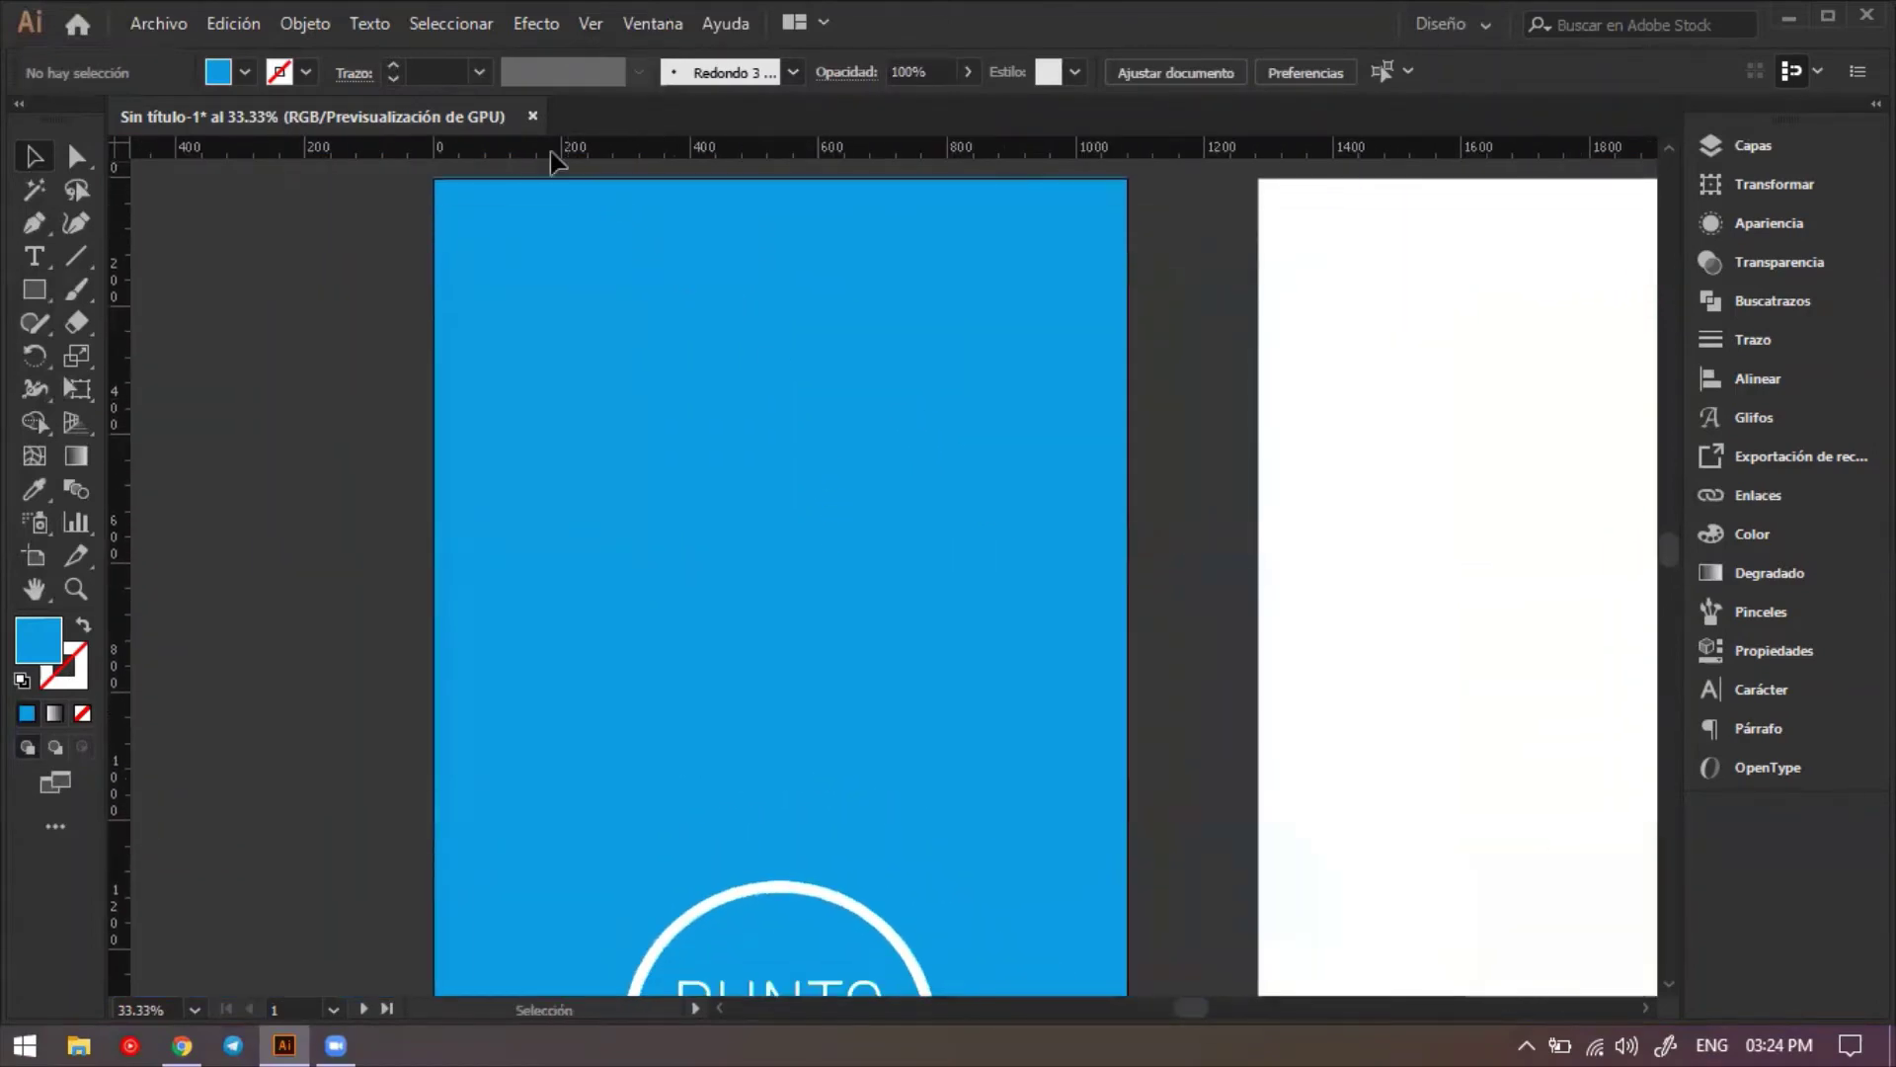
{"action": "left_click_drag", "start_coordinate": [542, 148], "coordinate": [715, 255]}
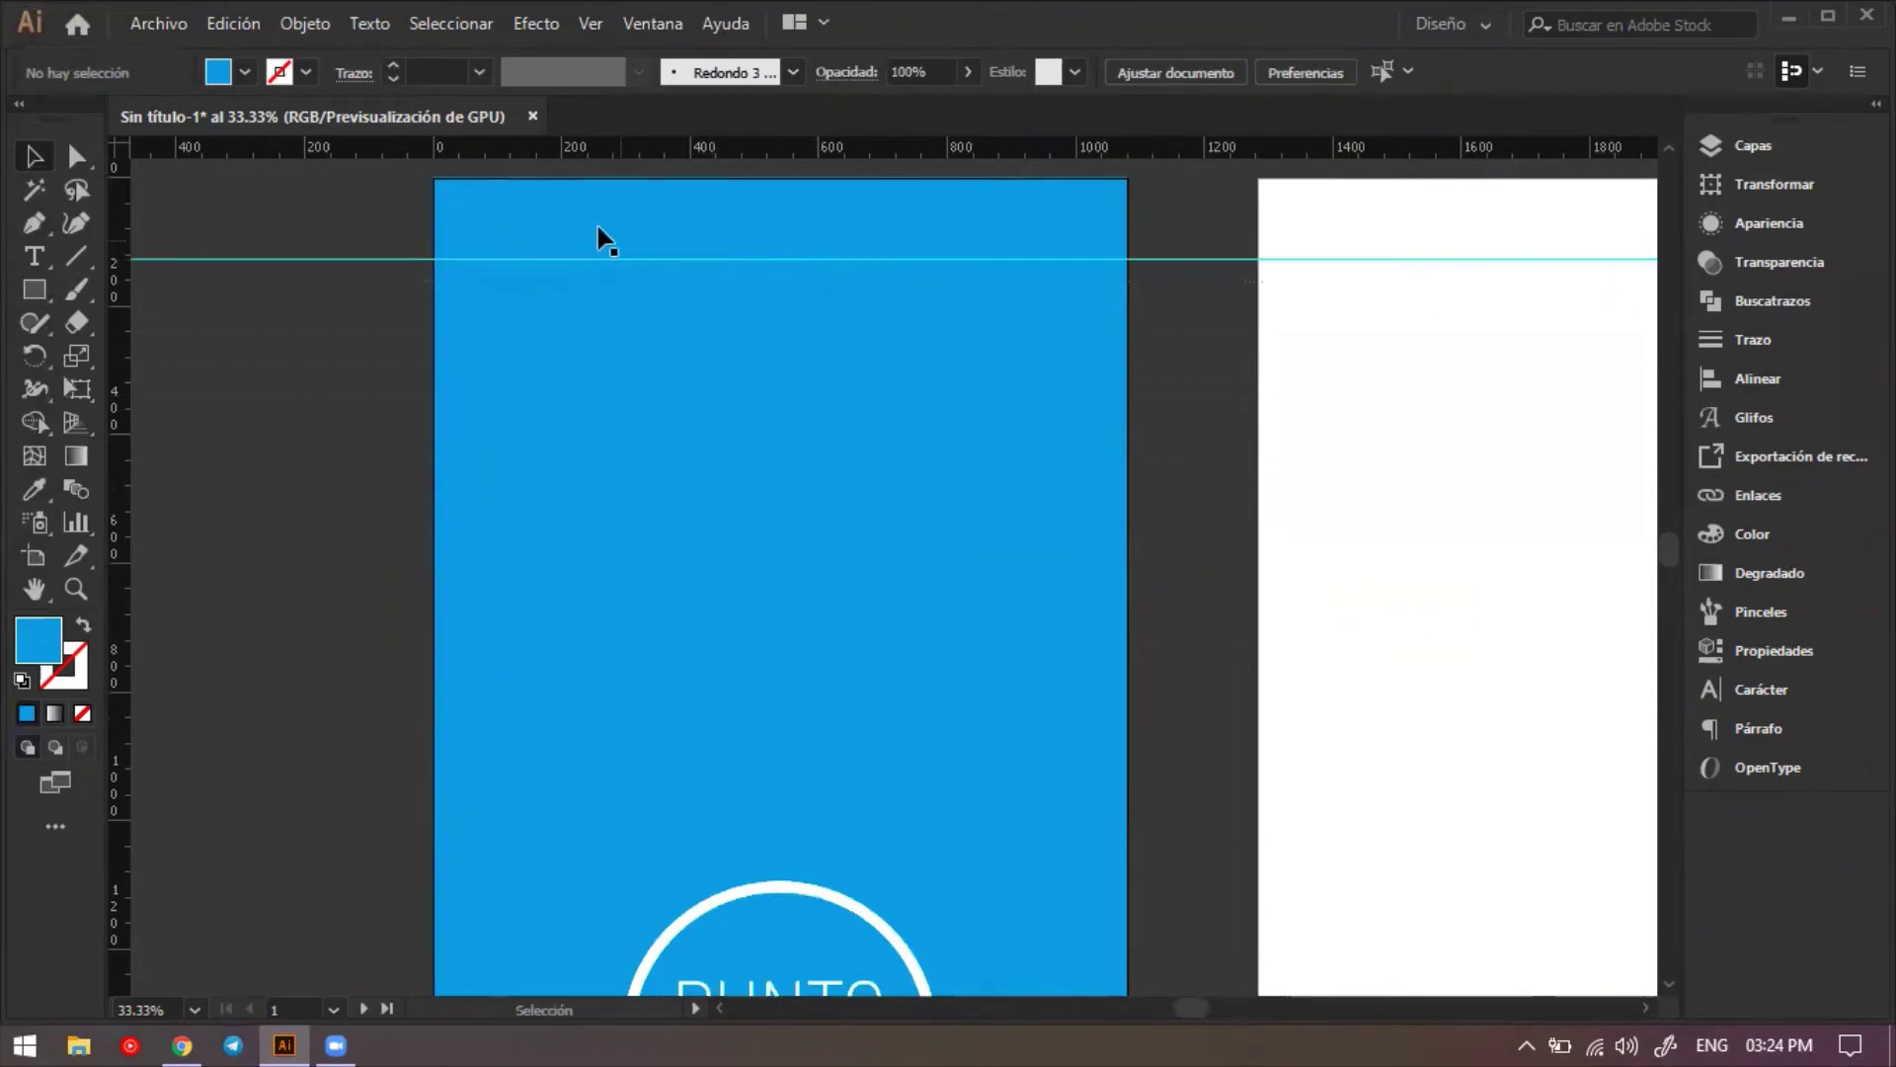
{"action": "left_click_drag", "start_coordinate": [116, 307], "coordinate": [492, 314]}
{"action": "left_click_drag", "start_coordinate": [508, 258], "coordinate": [503, 264]}
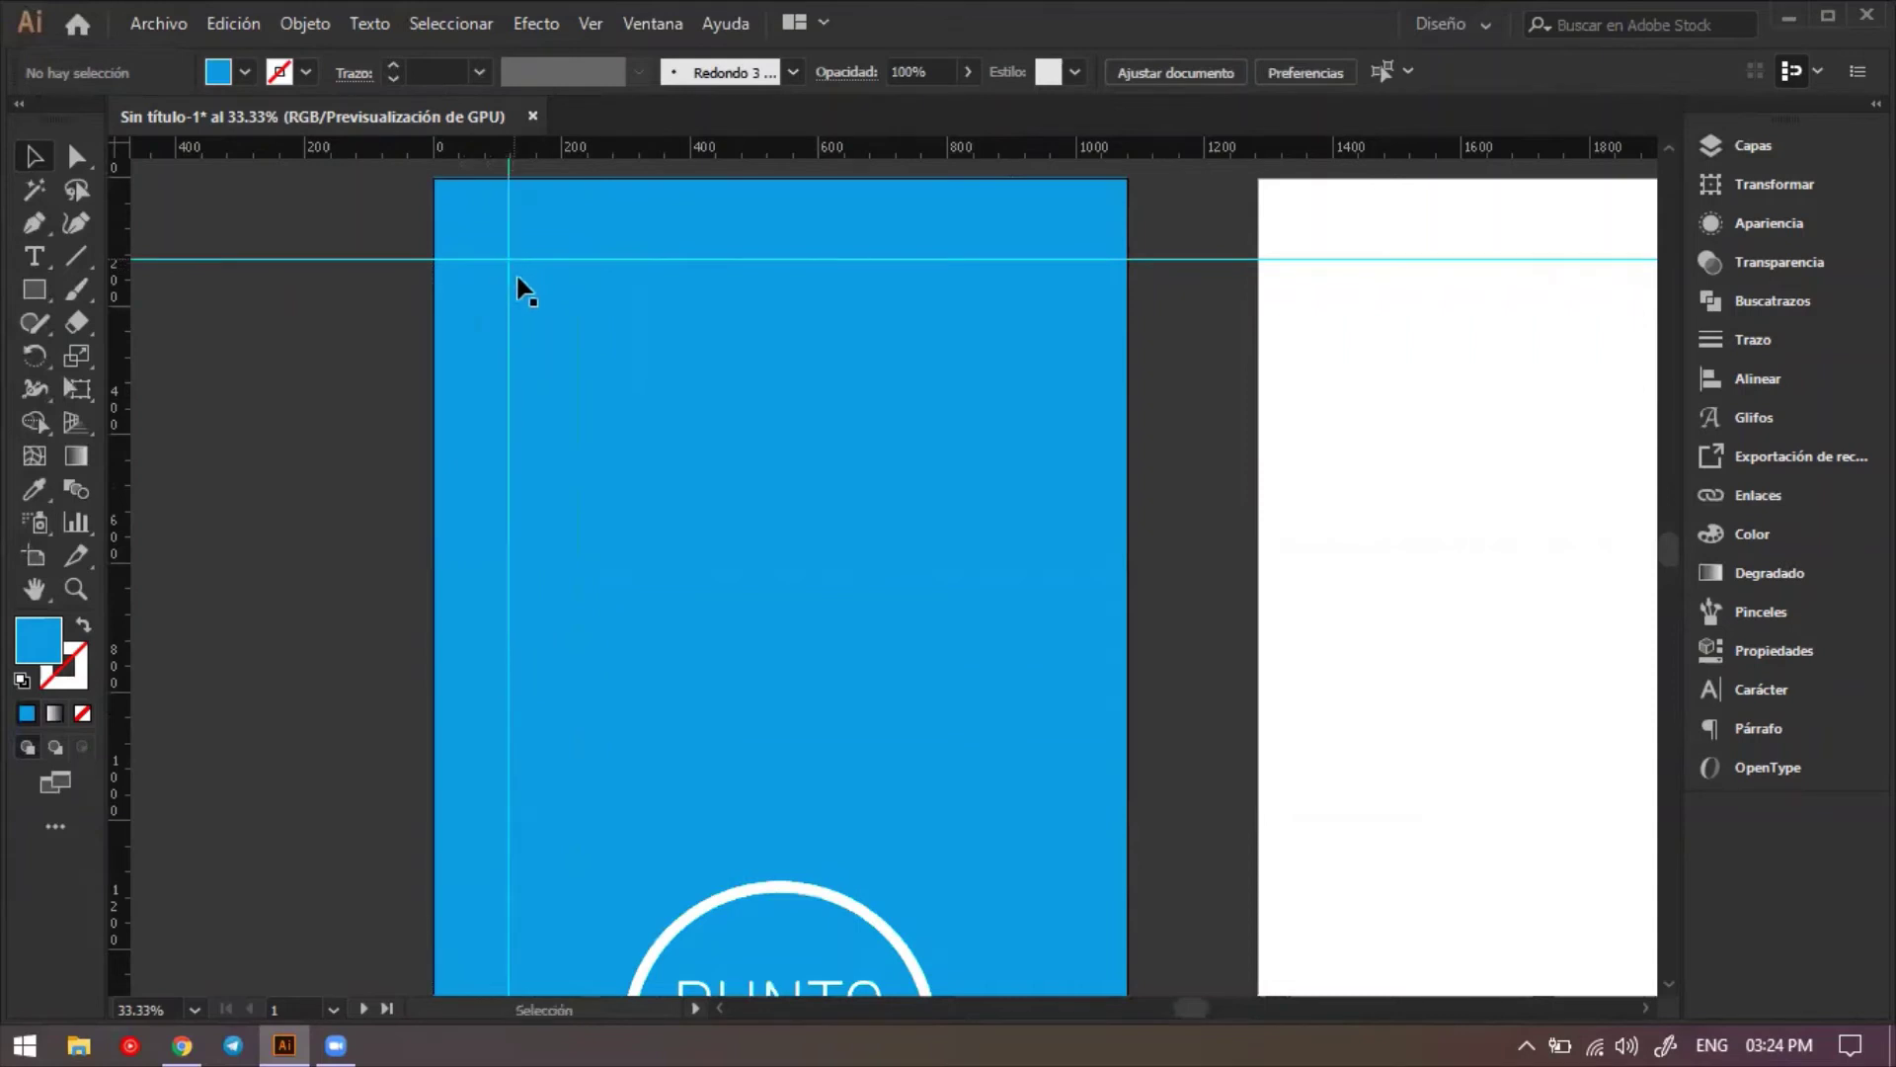
Add a vertical guide at about 960 px near the blue artboard's right edge and a horizontal guide about 120 px above its lower edge.
{"action": "left_click", "coordinate": [563, 245]}
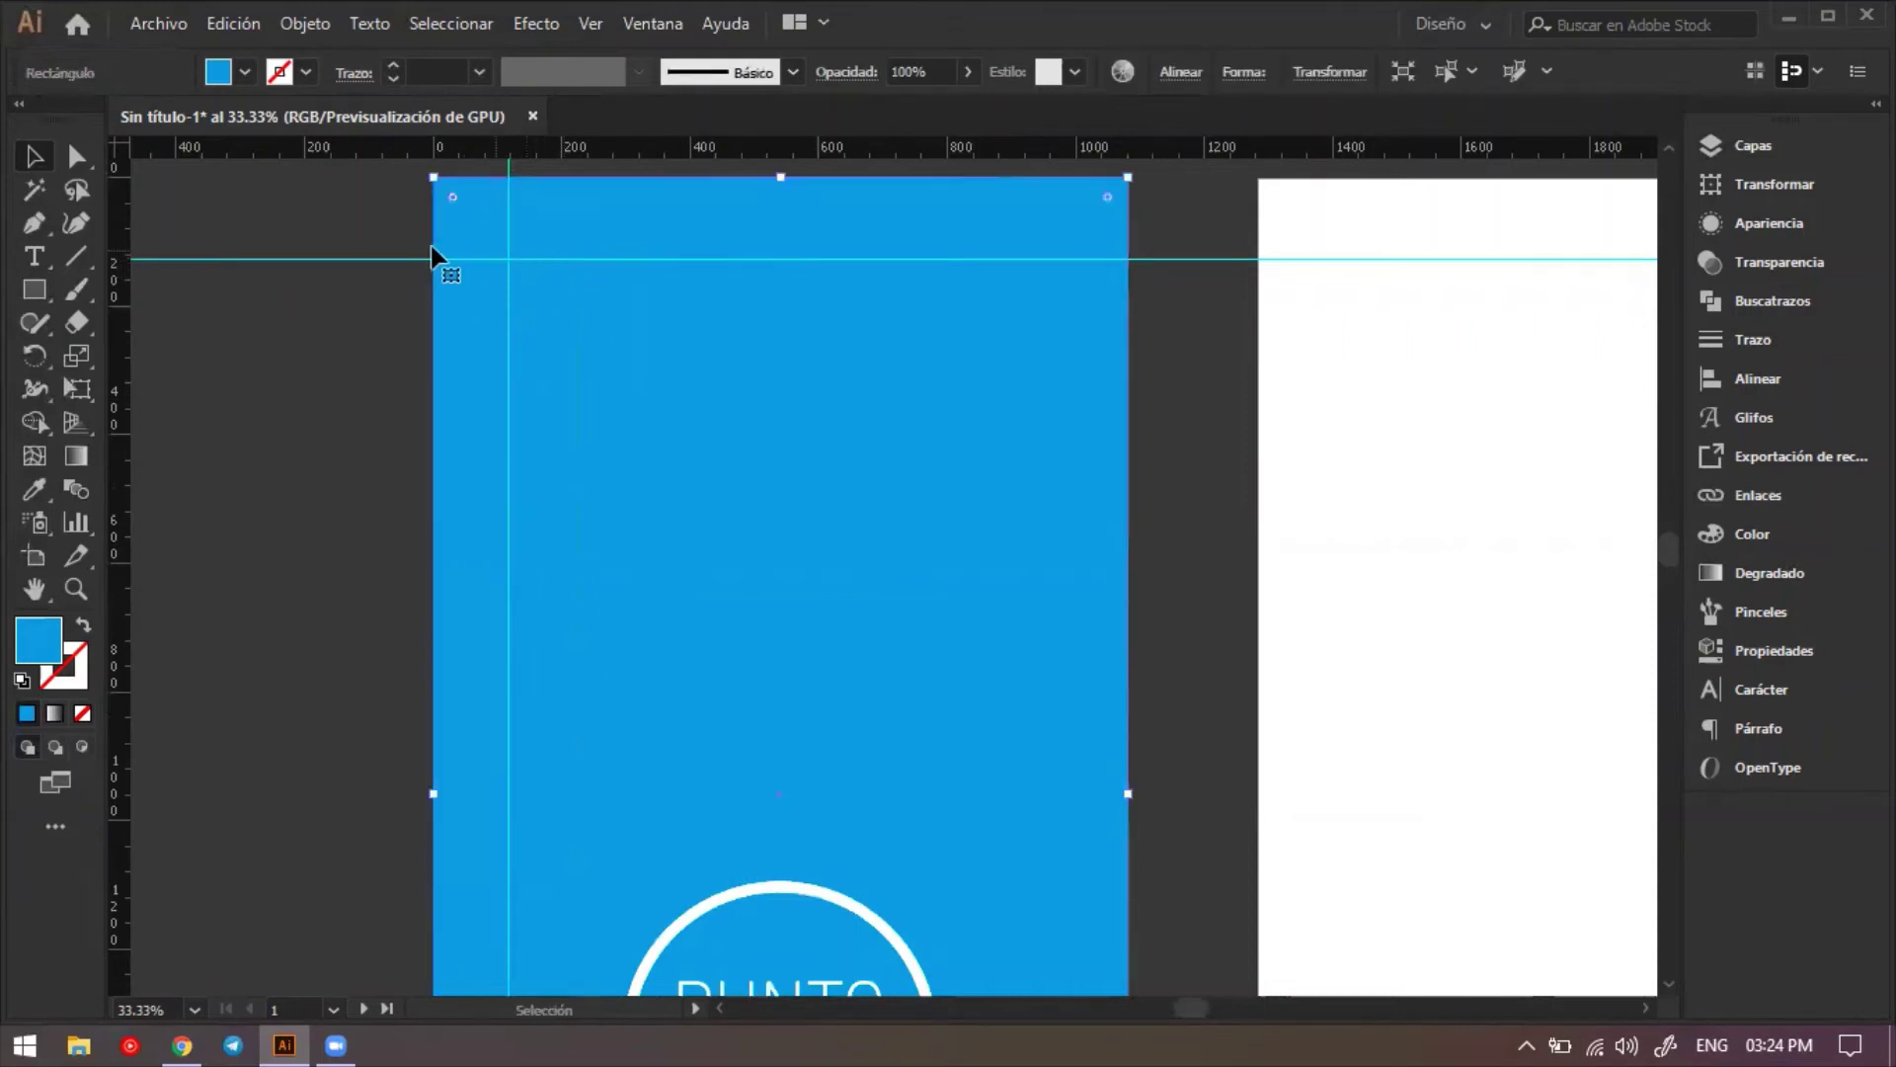
{"action": "left_click", "coordinate": [394, 255]}
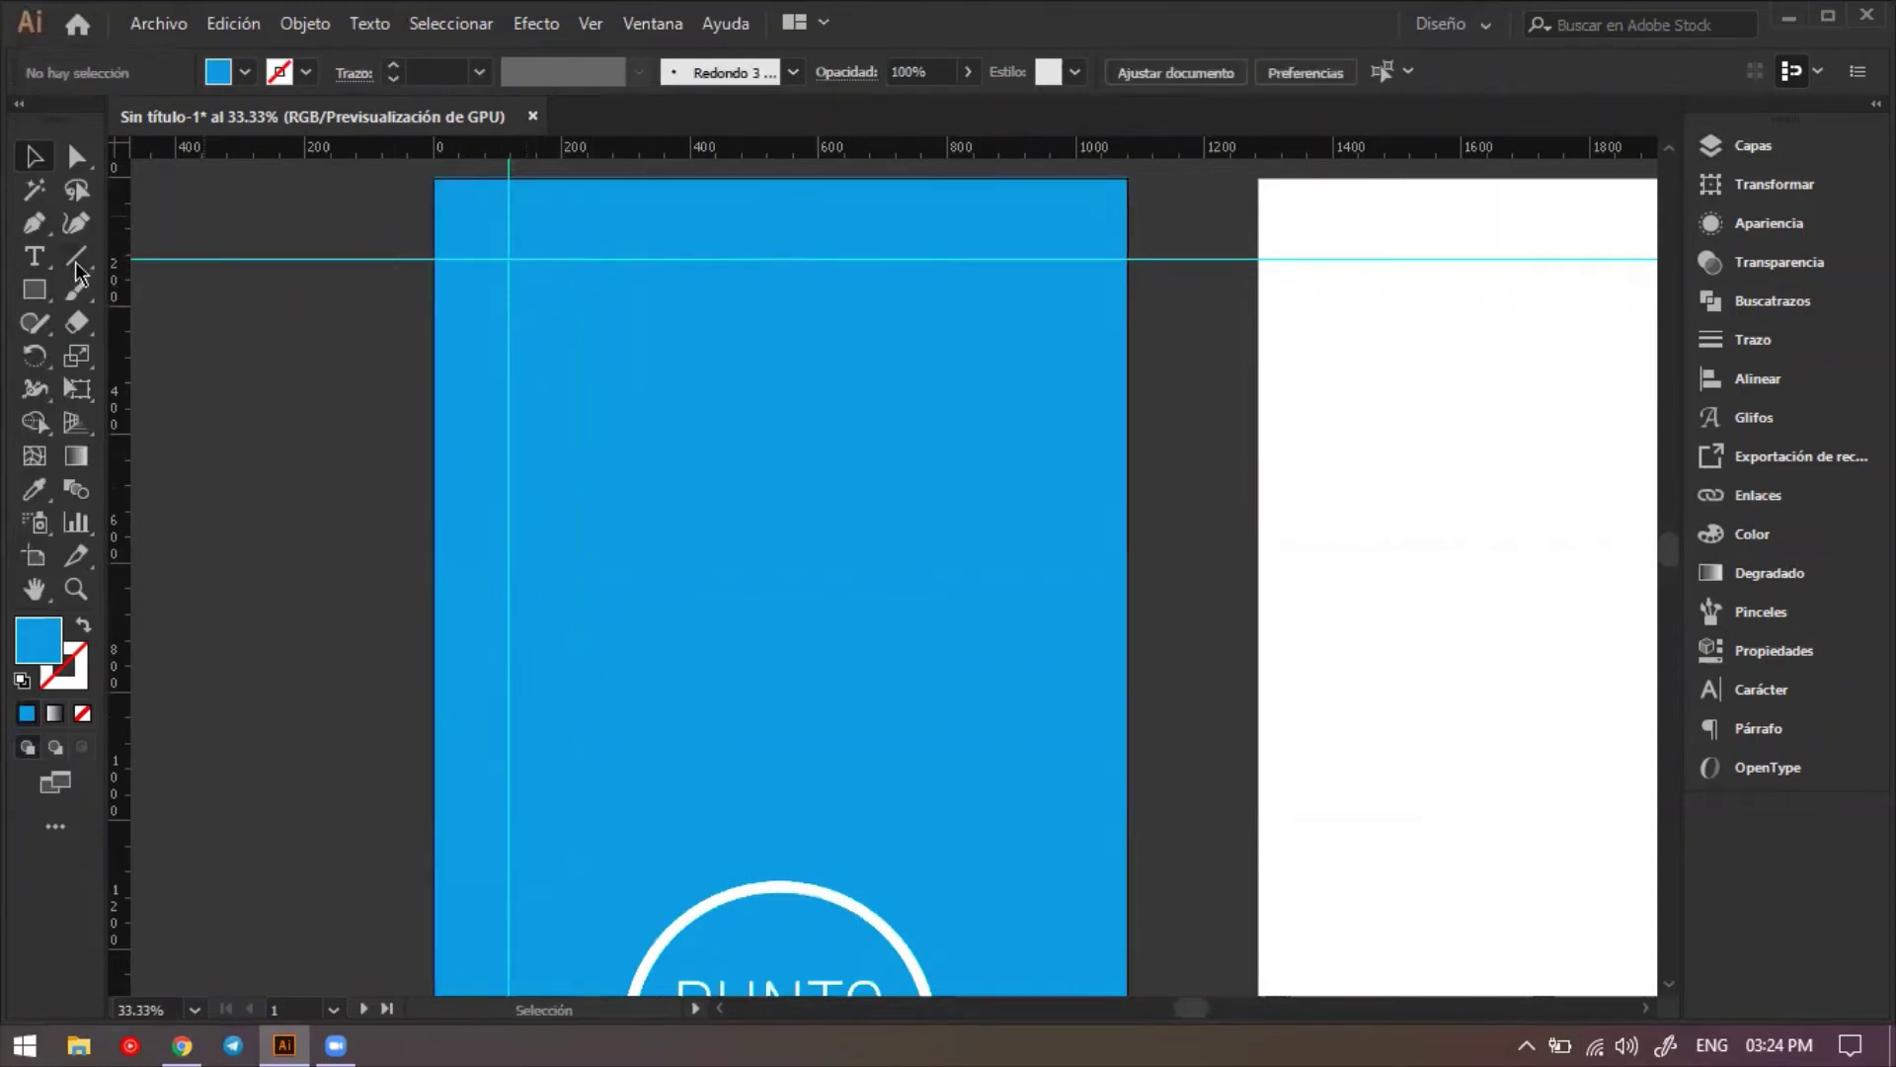
{"action": "left_click_drag", "start_coordinate": [117, 259], "coordinate": [998, 265]}
{"action": "left_click_drag", "start_coordinate": [1049, 275], "coordinate": [1052, 276]}
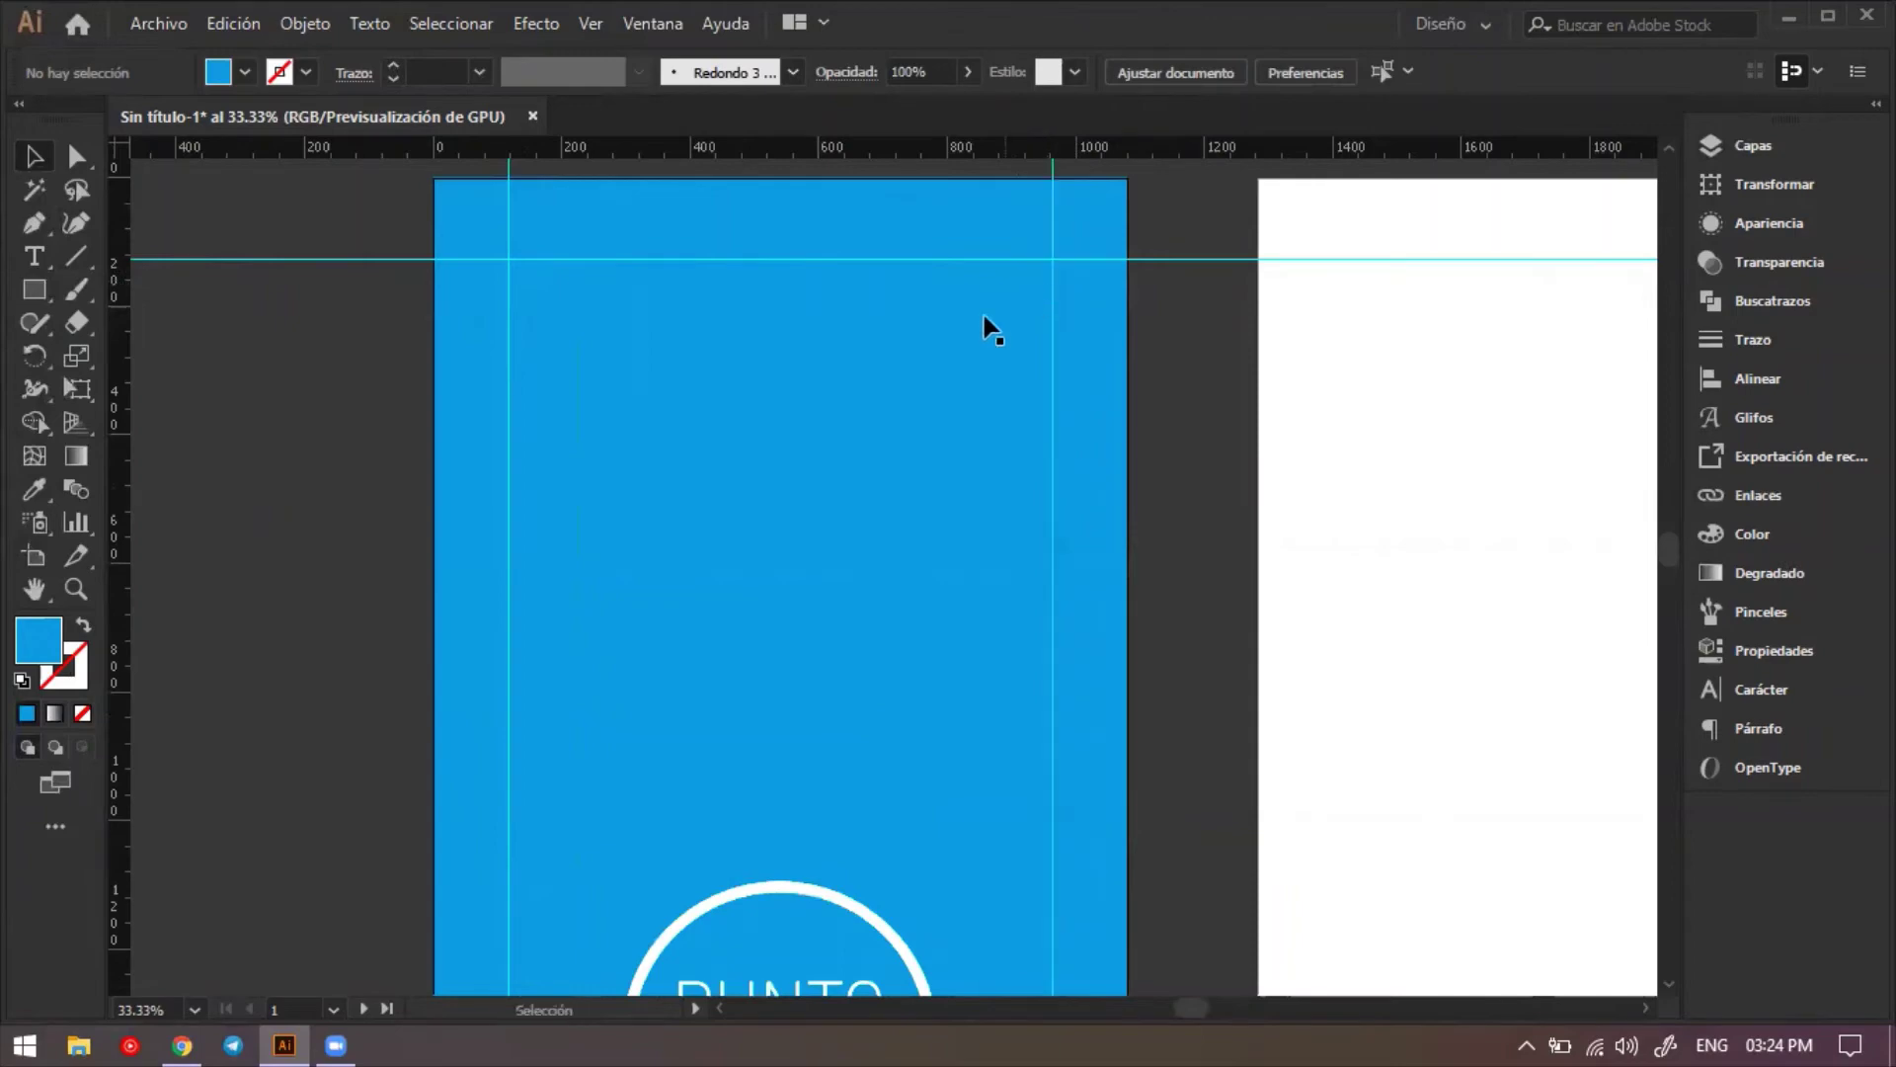
{"action": "scroll", "coordinate": [755, 474], "scroll_direction": "down", "scroll_amount": 10}
{"action": "left_click_drag", "start_coordinate": [572, 148], "coordinate": [630, 601]}
{"action": "scroll", "coordinate": [406, 481], "scroll_direction": "up", "scroll_amount": 3}
{"action": "scroll", "coordinate": [406, 481], "scroll_direction": "up", "scroll_amount": 5}
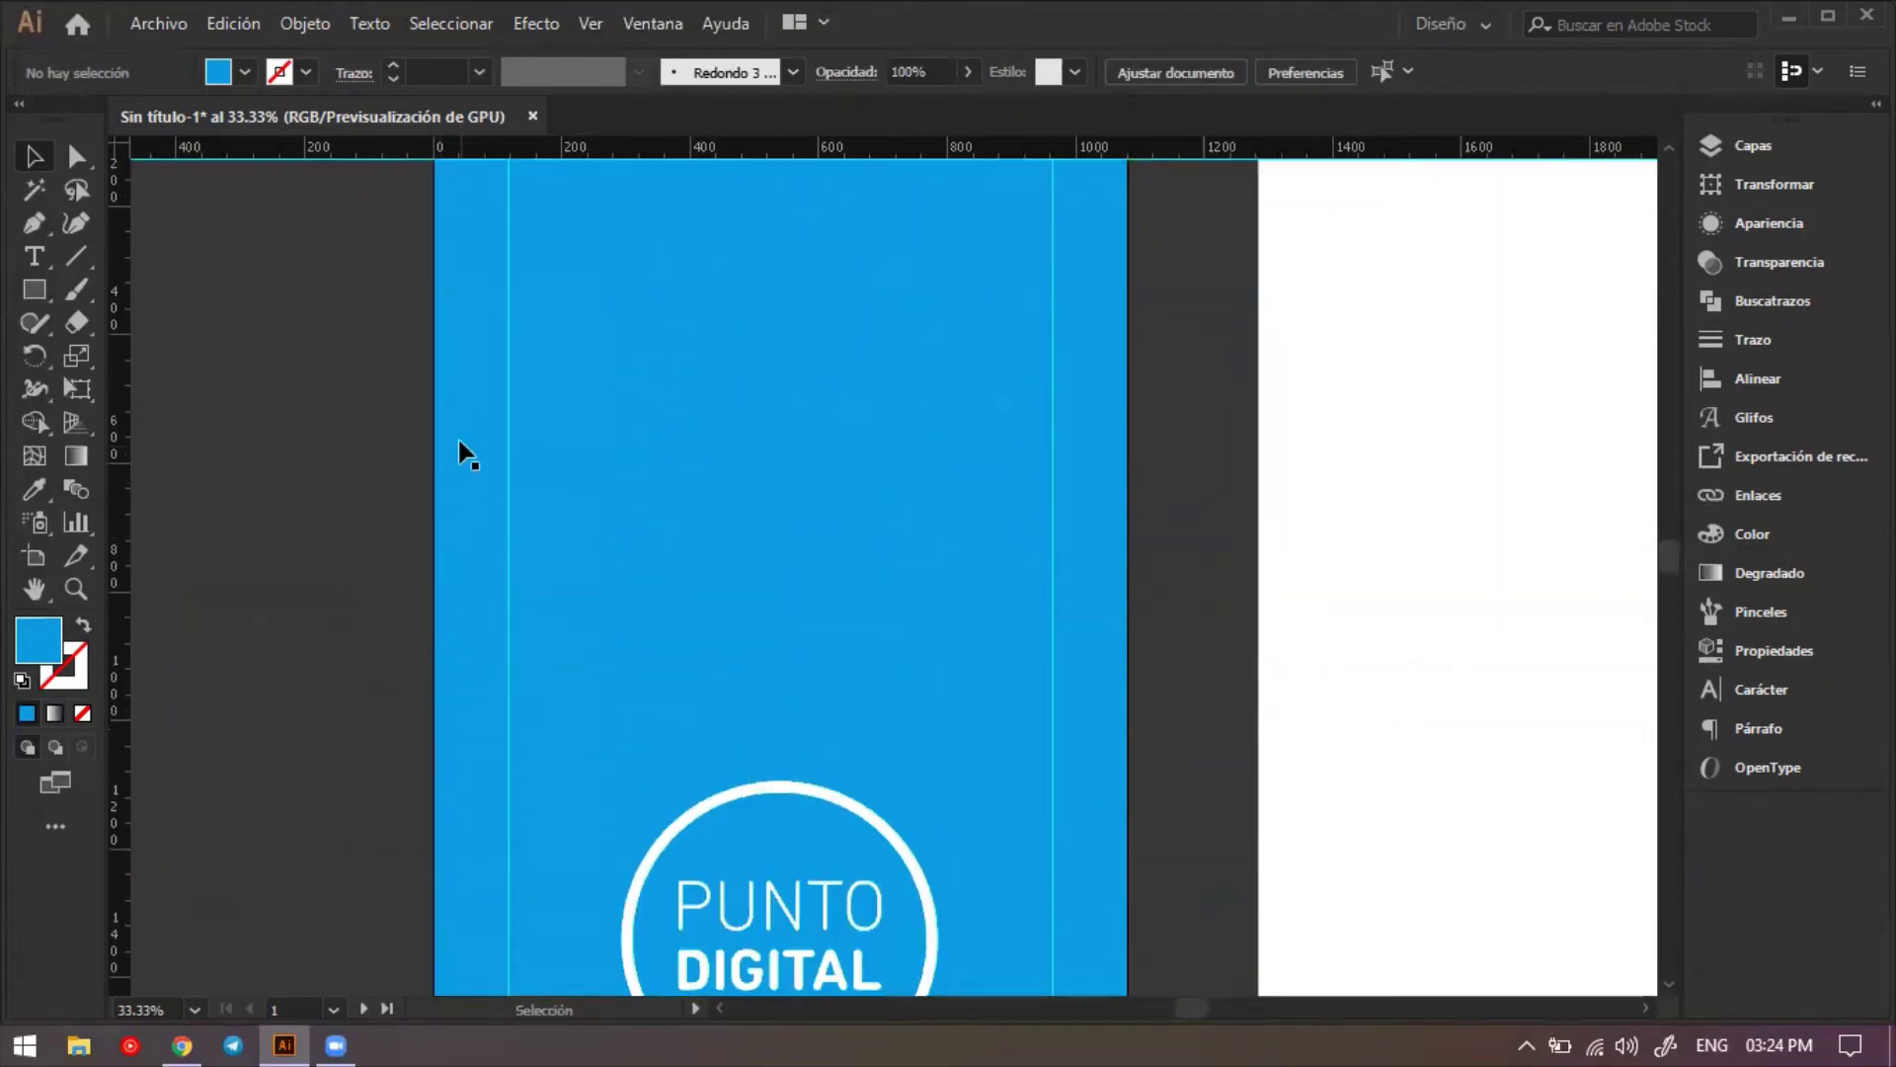
Unlock the document's guides.
{"action": "left_click", "coordinate": [632, 22]}
{"action": "mouse_move", "coordinate": [597, 24]}
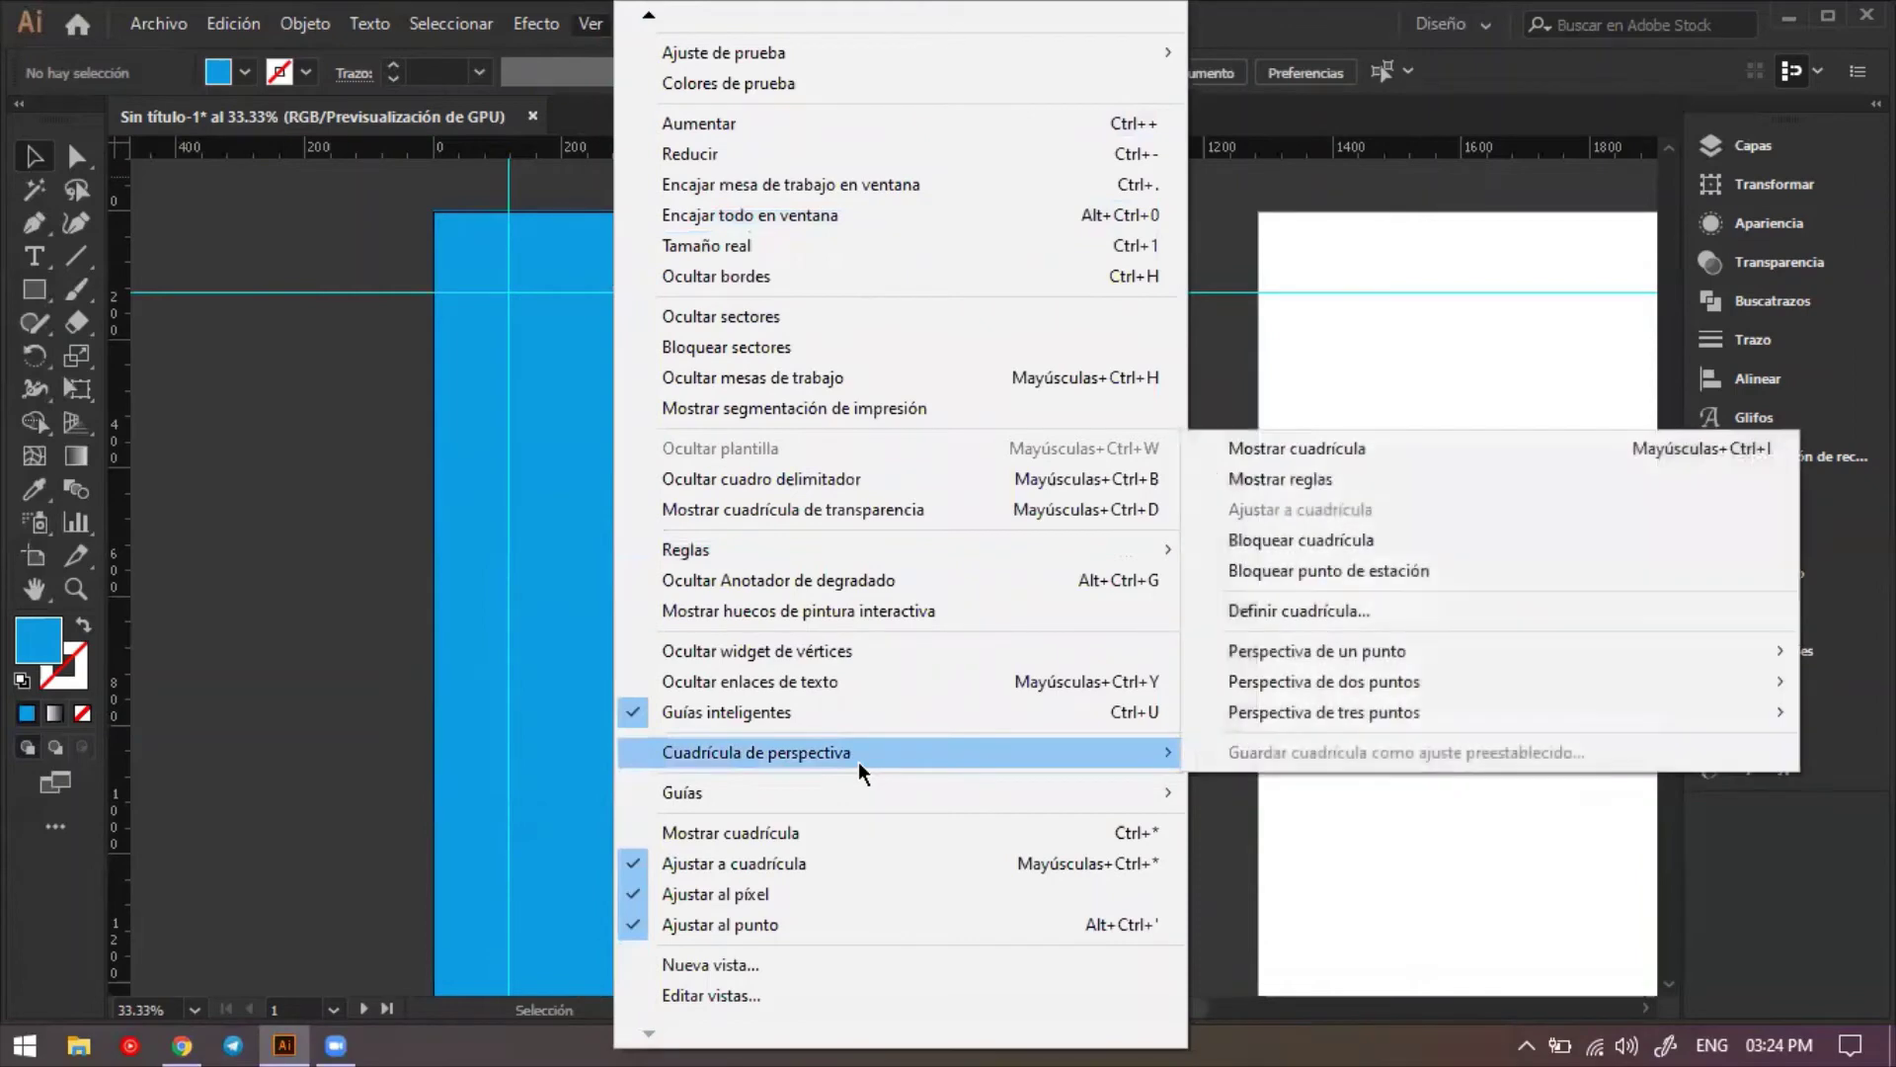
{"action": "mouse_move", "coordinate": [855, 794]}
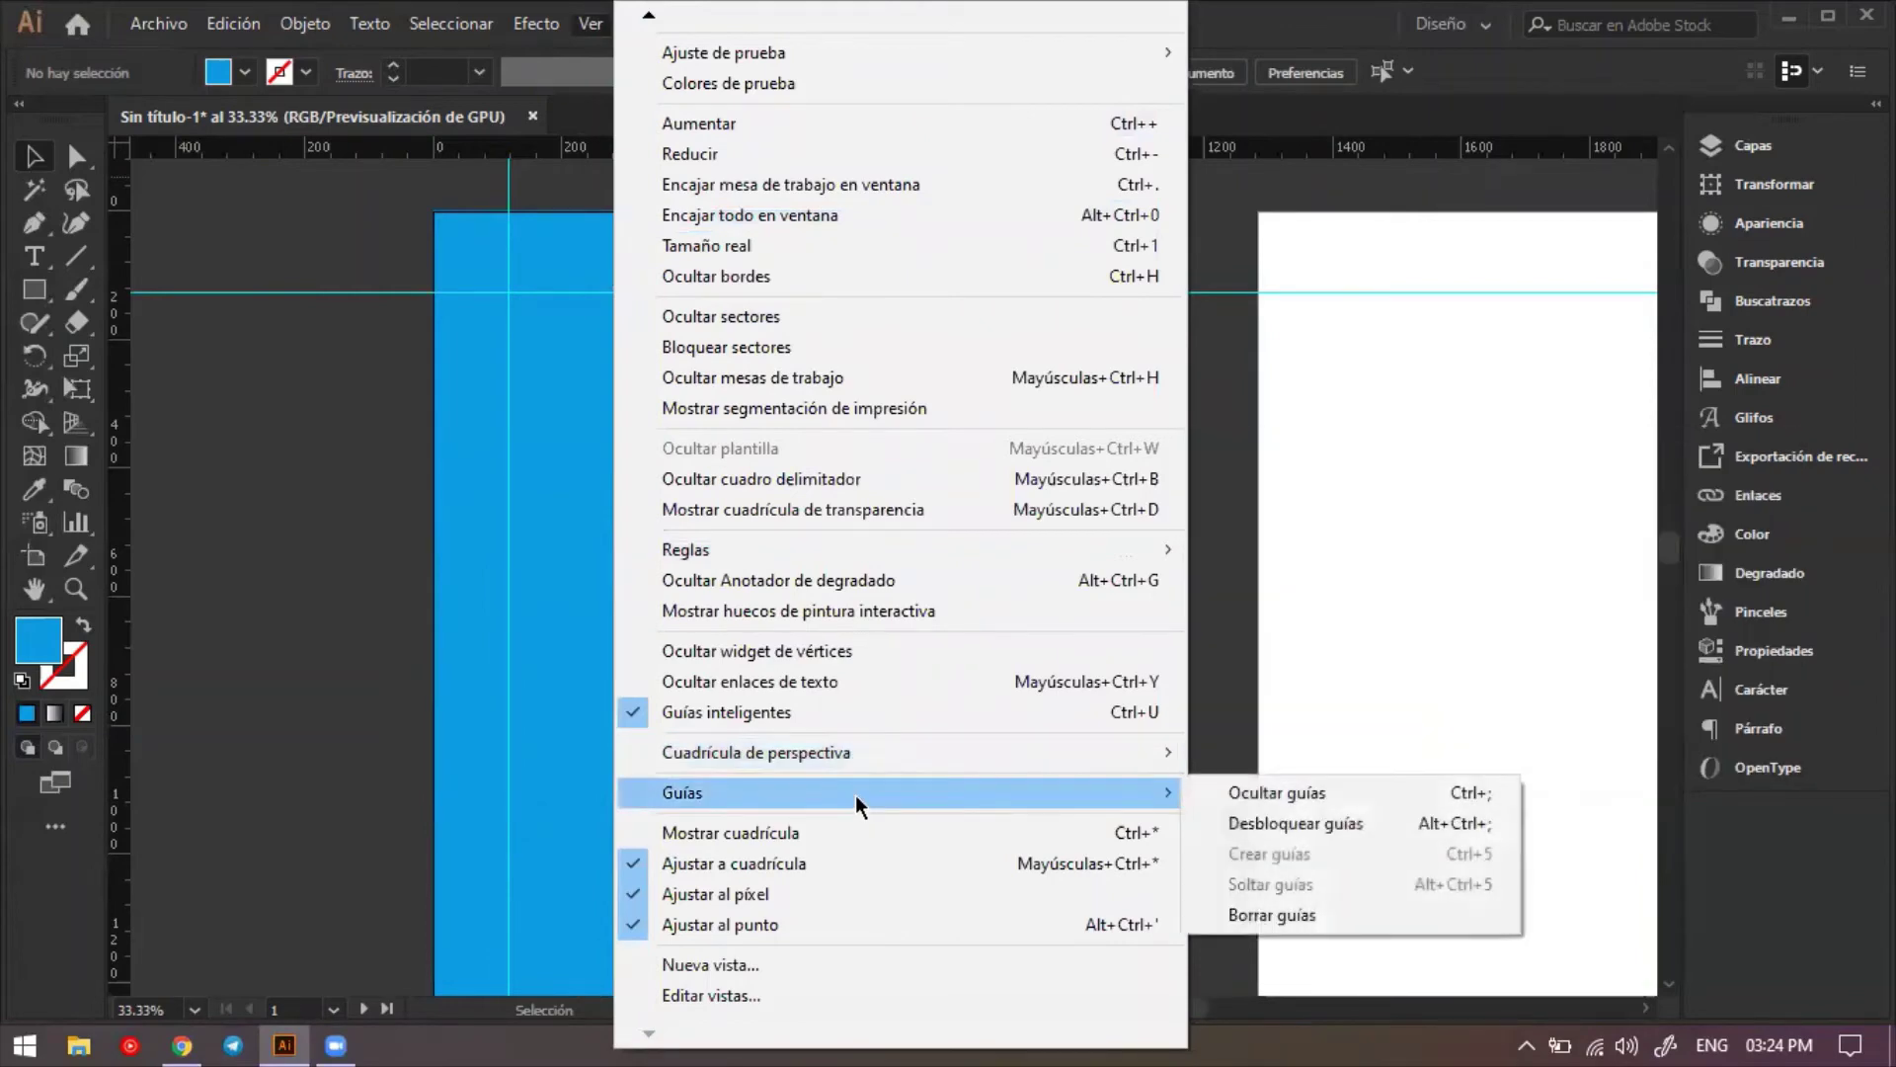
{"action": "left_click", "coordinate": [361, 243]}
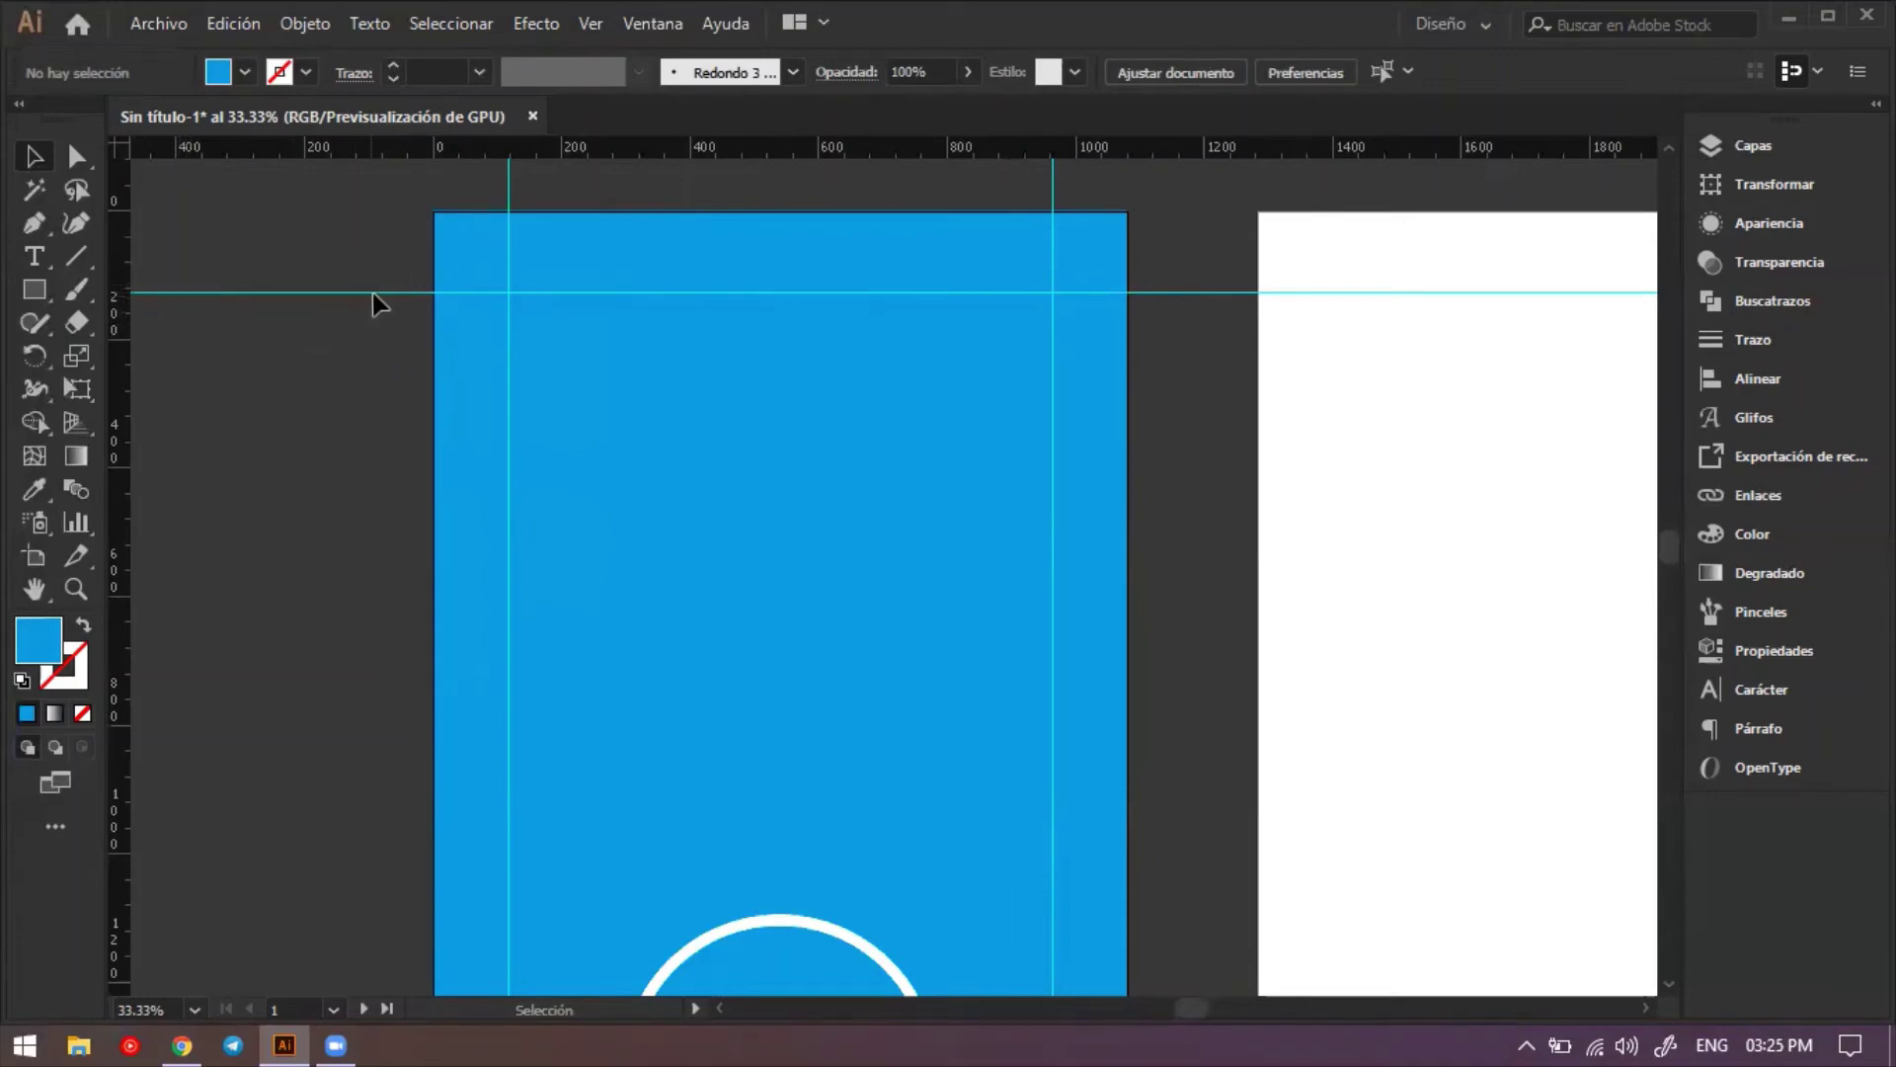
{"action": "left_click", "coordinate": [653, 26]}
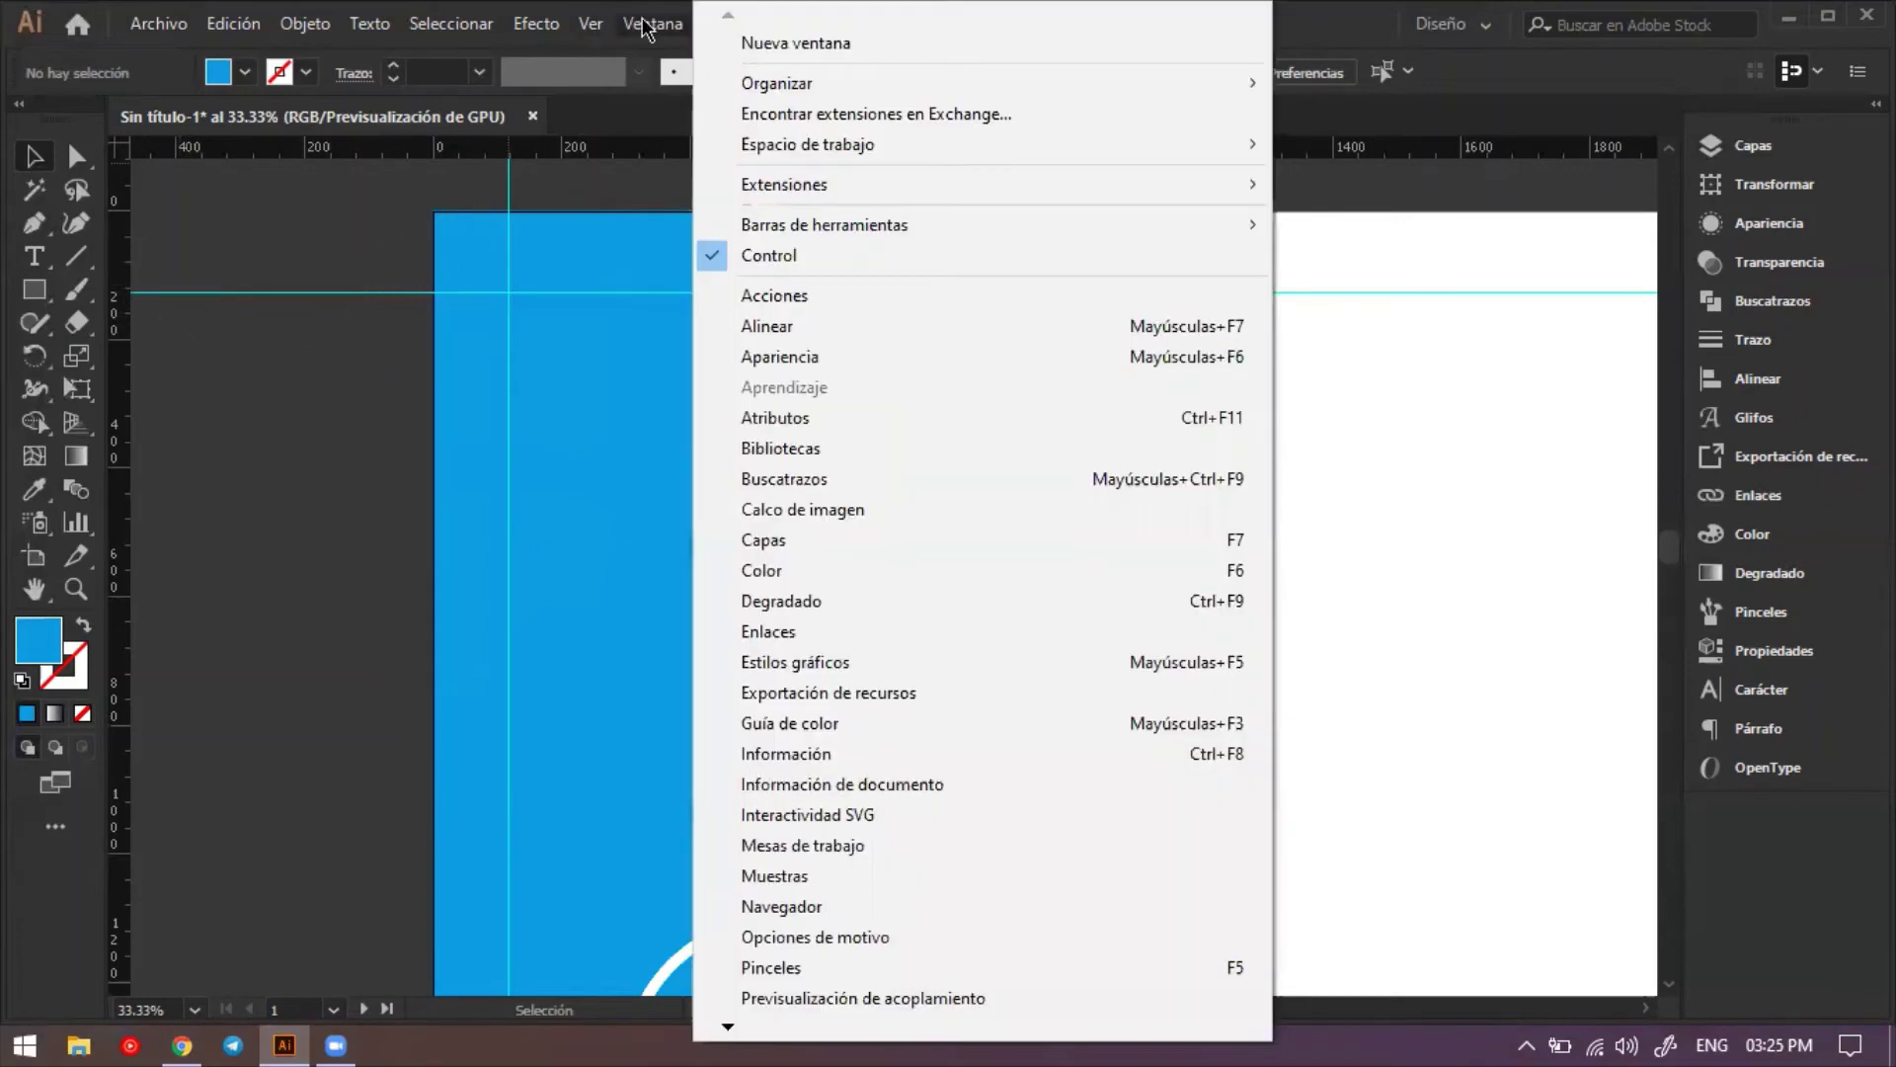
{"action": "mouse_move", "coordinate": [603, 28]}
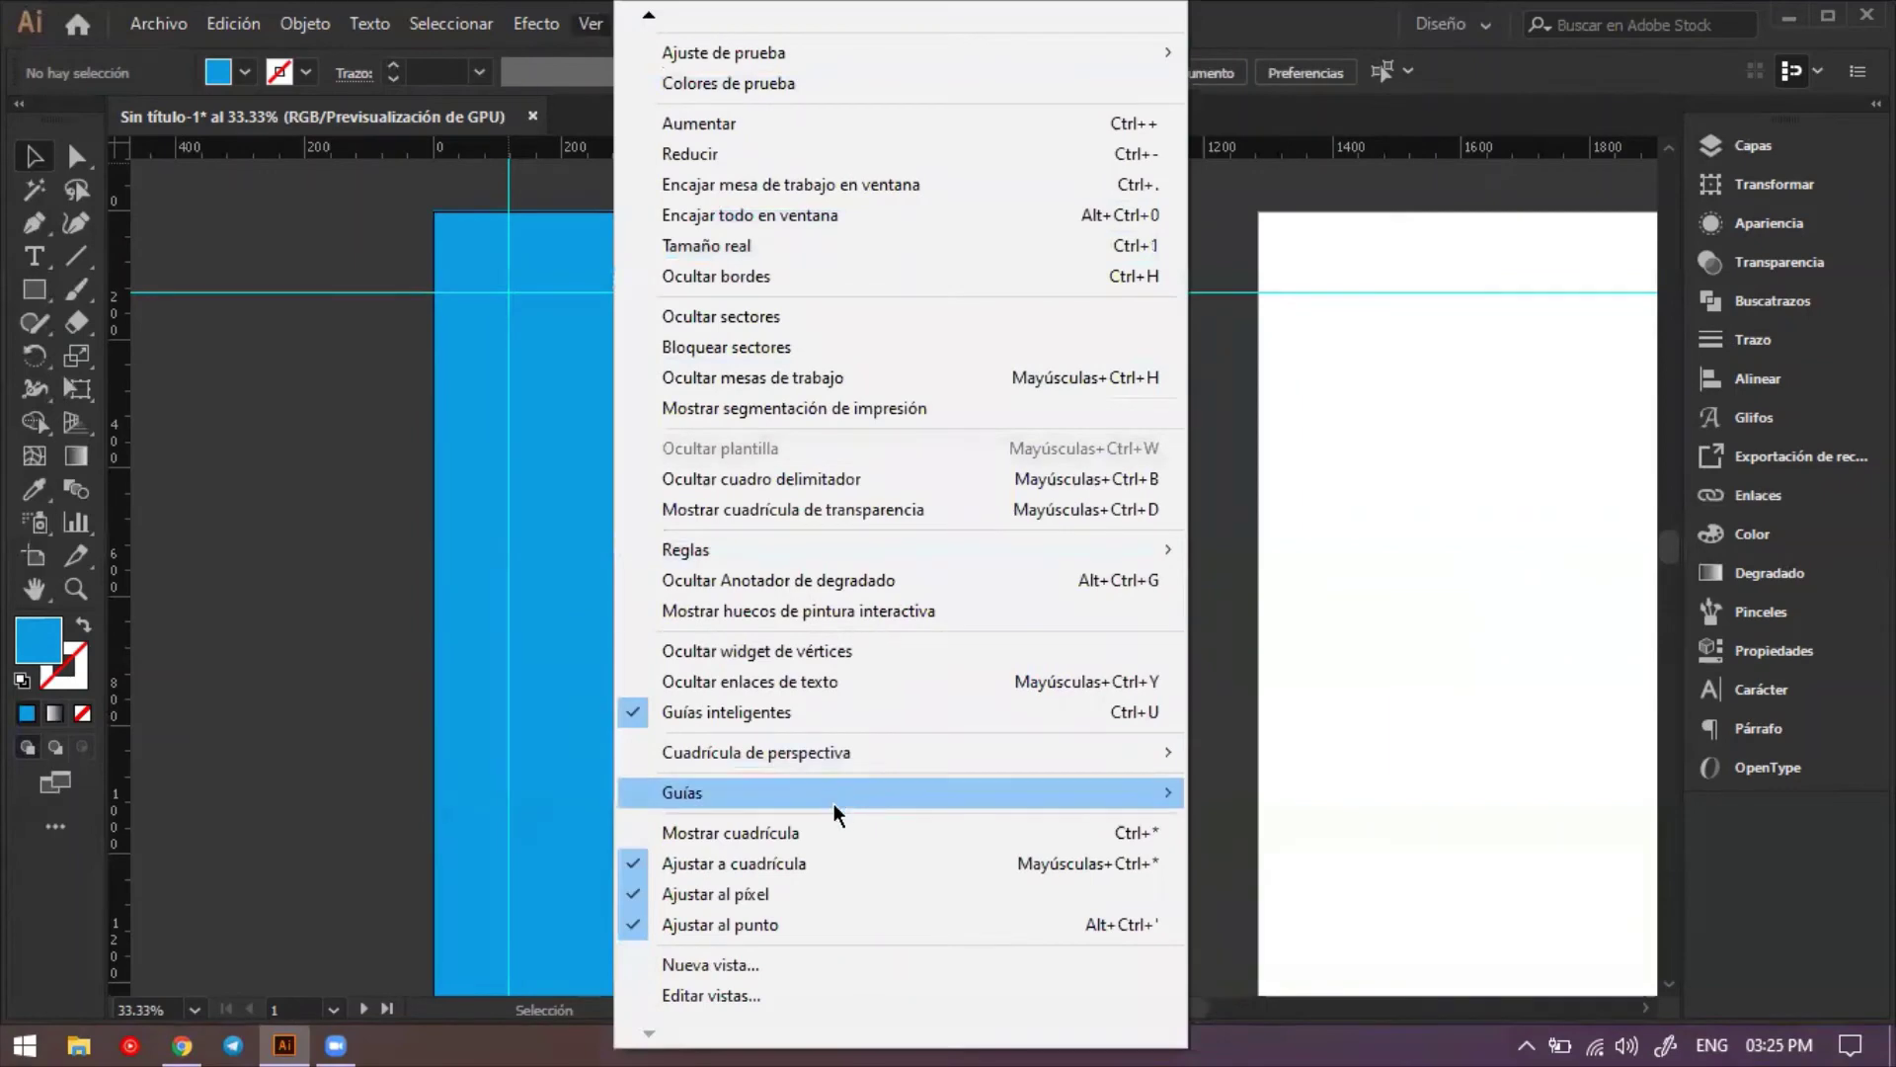
{"action": "mouse_move", "coordinate": [833, 795]}
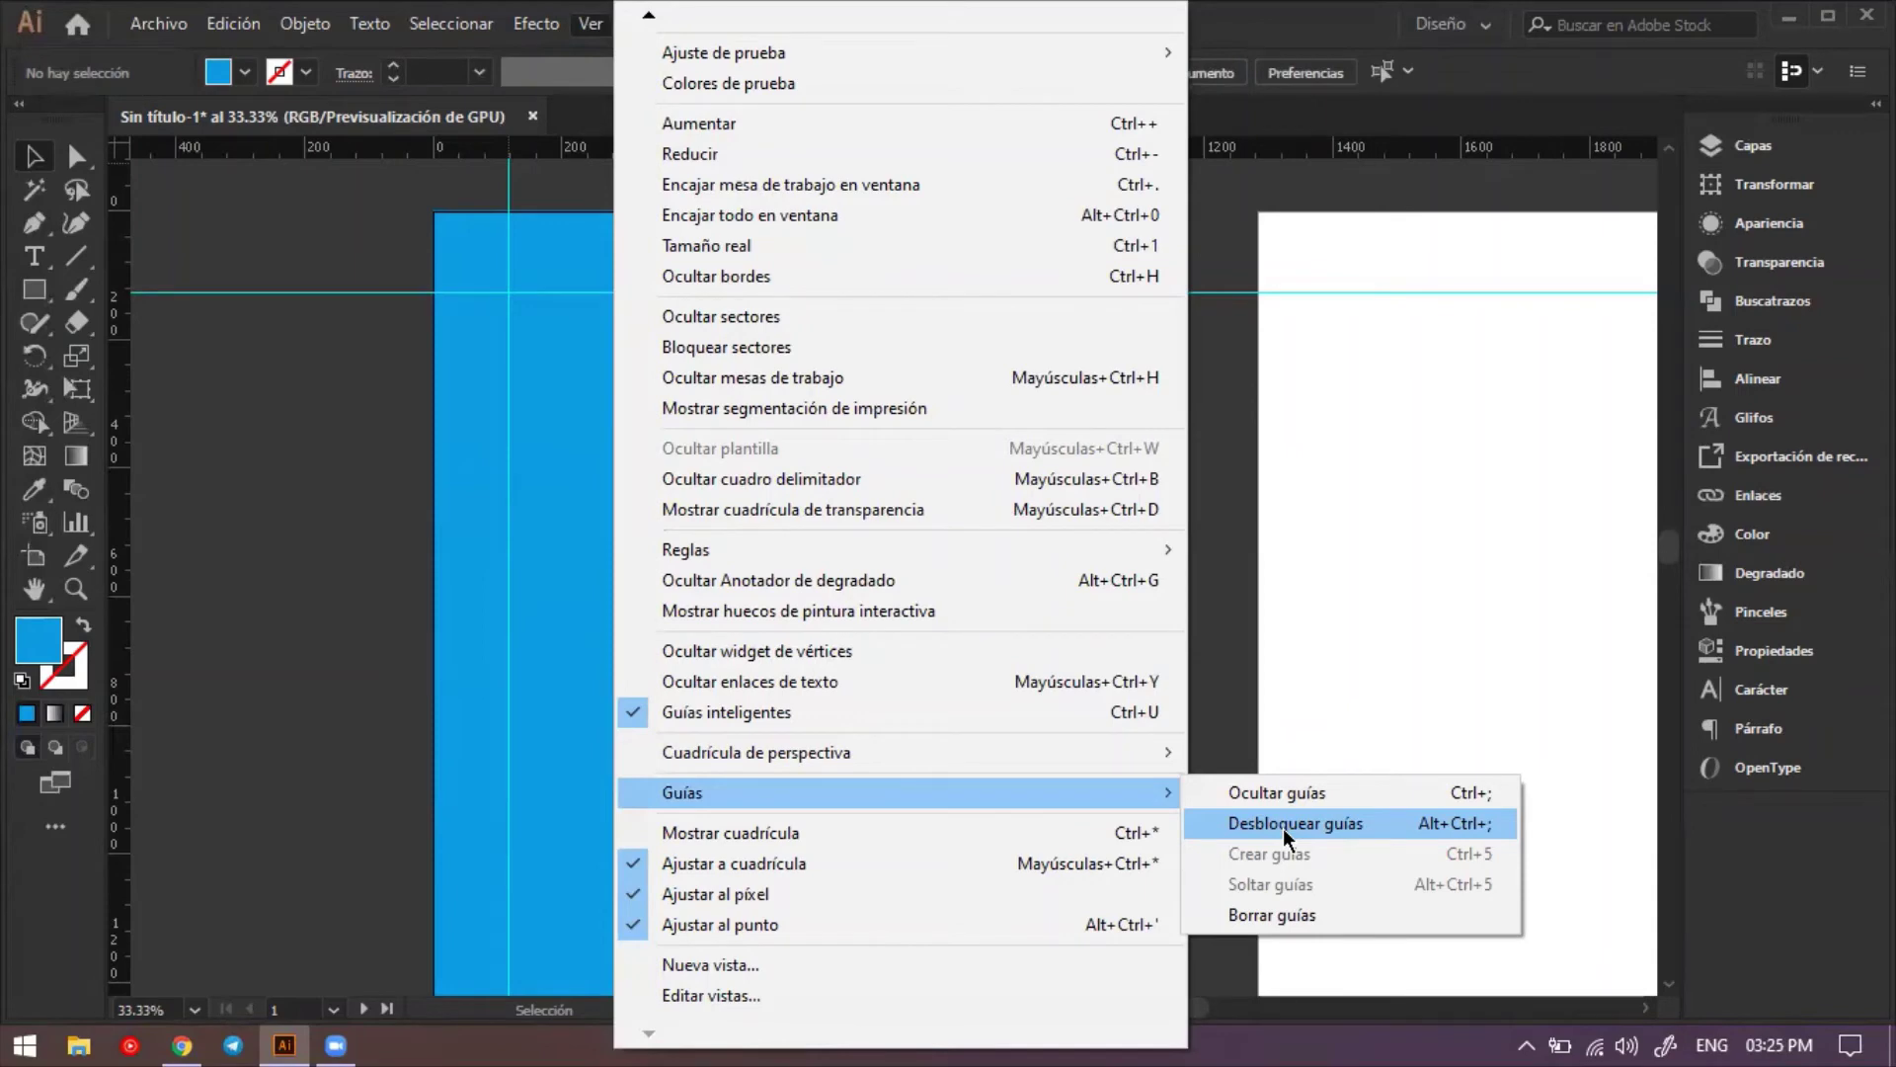
{"action": "left_click", "coordinate": [1284, 826]}
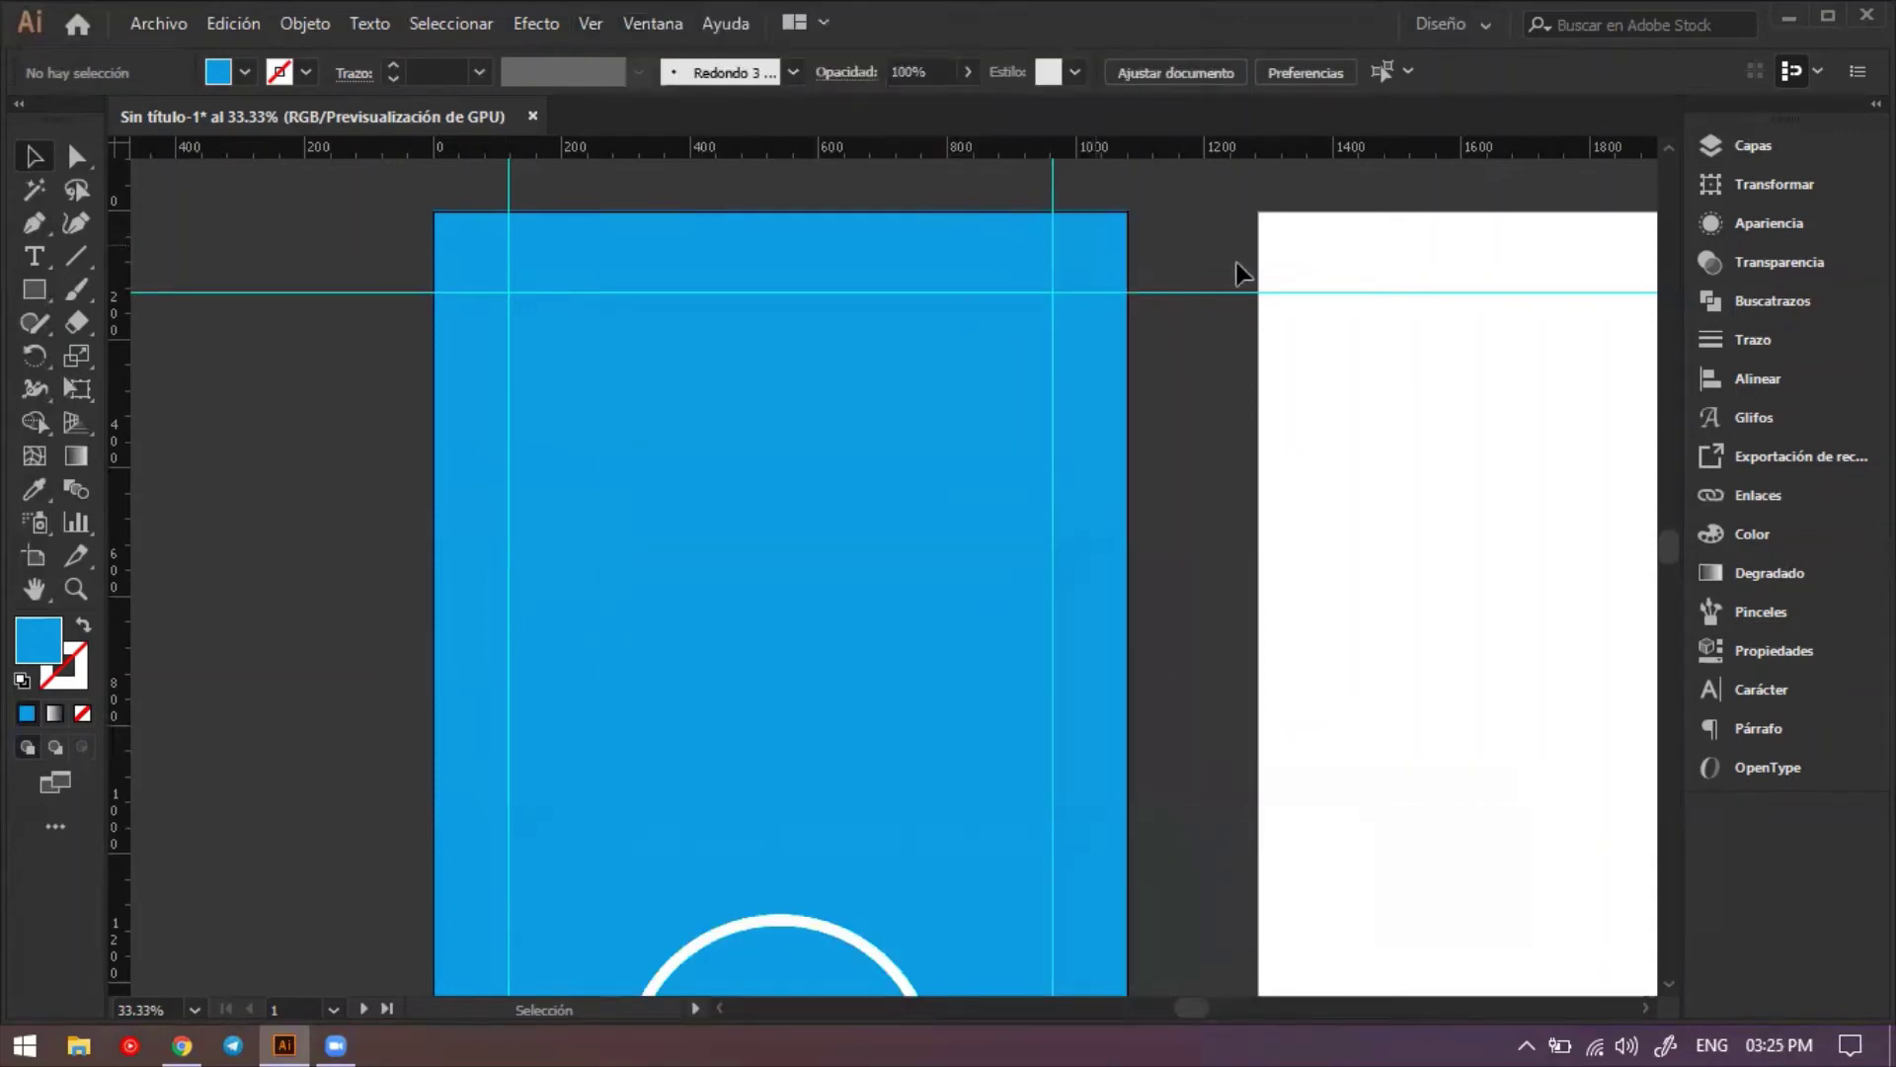
Delete the horizontal guide near the upper edge of the artboards.
{"action": "left_click", "coordinate": [1169, 293]}
{"action": "left_click_drag", "start_coordinate": [1169, 293], "coordinate": [1140, 211]}
{"action": "key", "text": "Delete"}
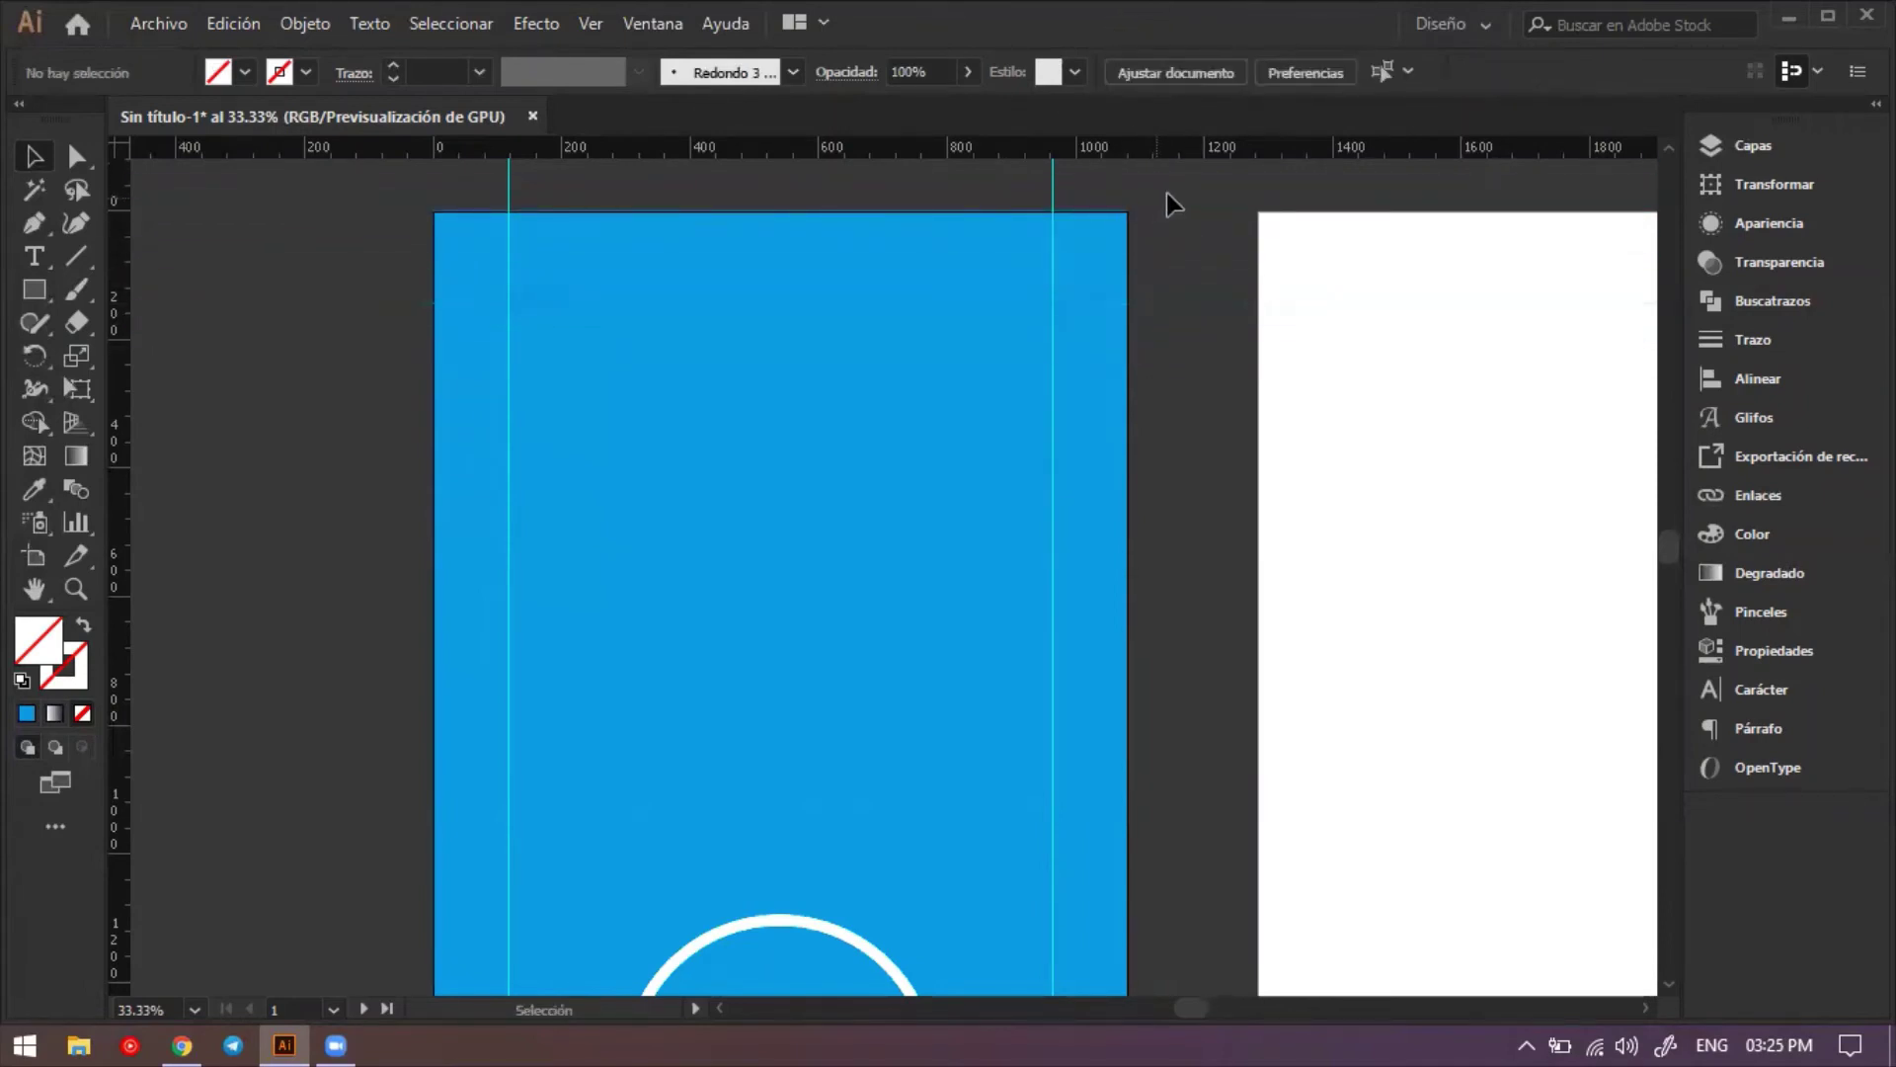
Add a new horizontal guide about 120 px below the blue artboard's upper edge and deselect it.
{"action": "left_click_drag", "start_coordinate": [339, 151], "coordinate": [532, 336]}
{"action": "mouse_move", "coordinate": [762, 303]}
{"action": "left_mouse_down"}
{"action": "mouse_move", "coordinate": [803, 292]}
{"action": "mouse_move", "coordinate": [769, 284]}
{"action": "left_mouse_up"}
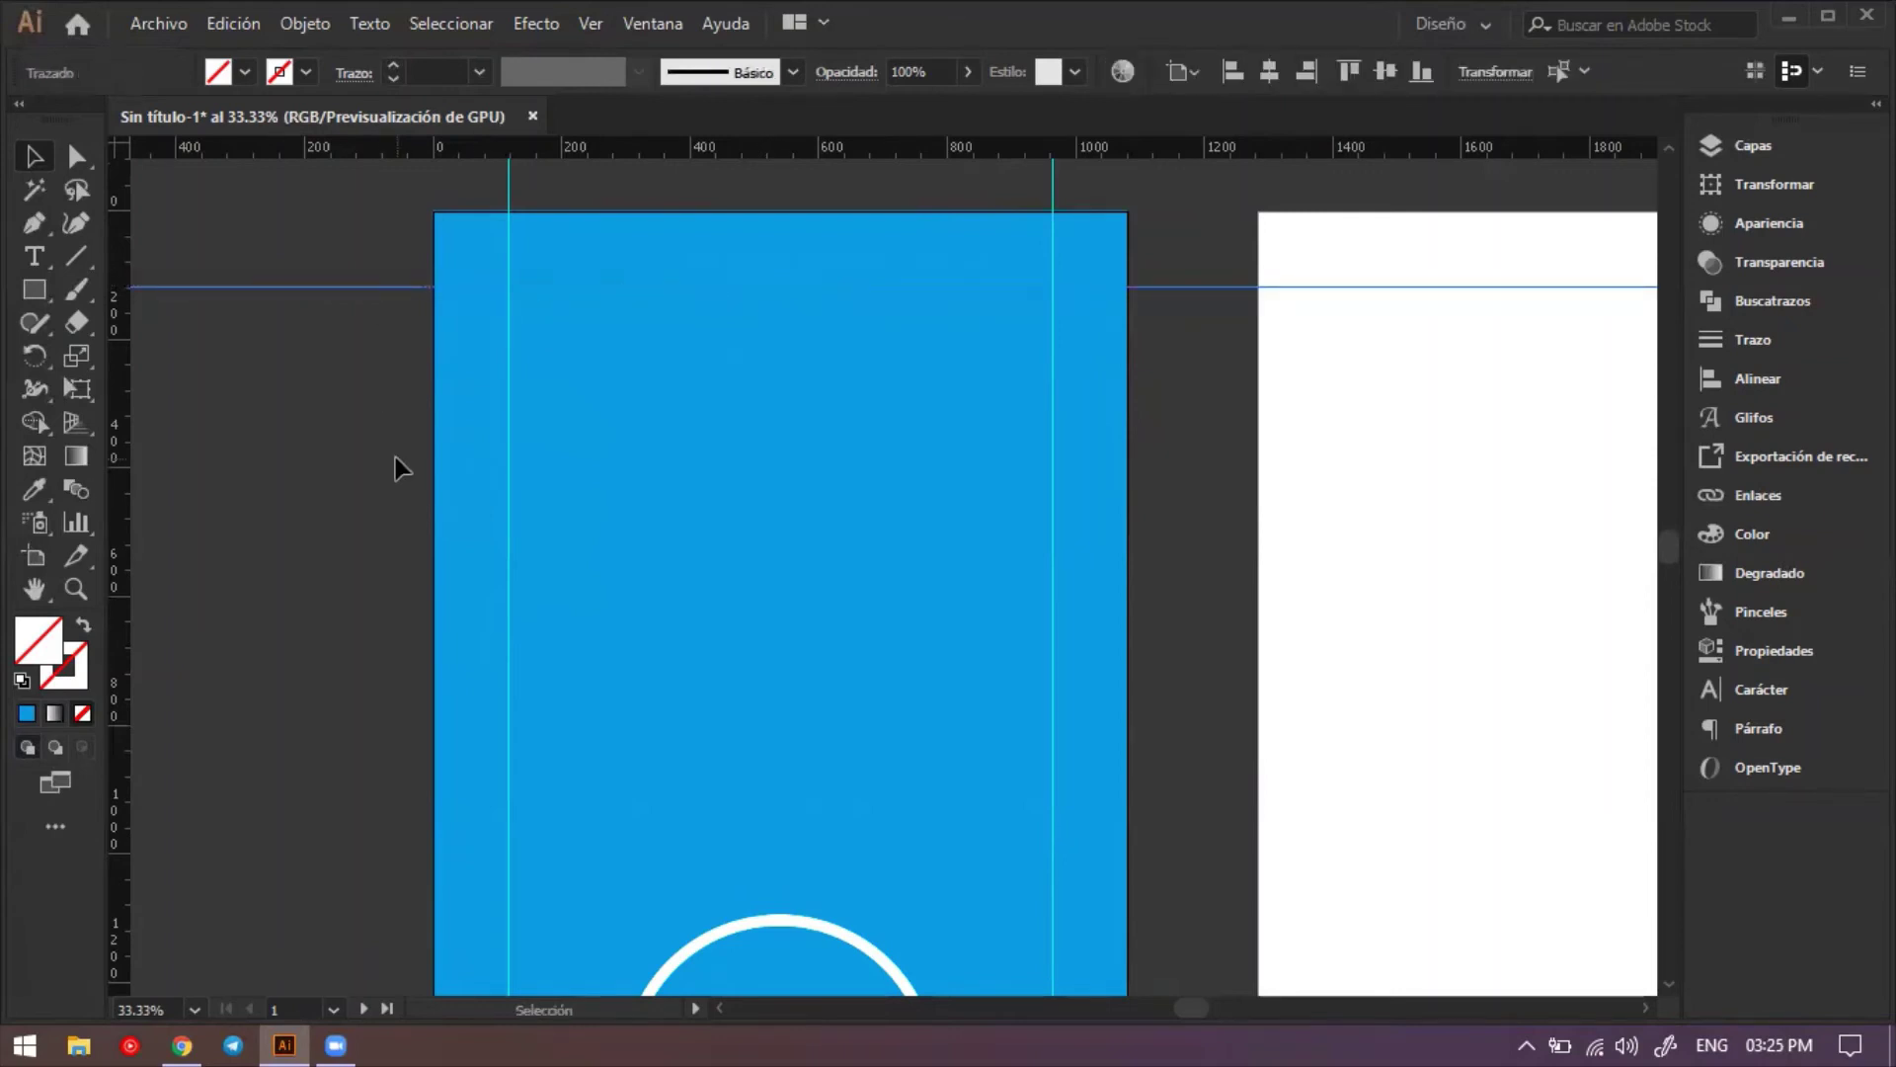
{"action": "scroll", "coordinate": [395, 465], "scroll_direction": "down", "scroll_amount": 3}
{"action": "scroll", "coordinate": [708, 626], "scroll_direction": "down", "scroll_amount": 2}
{"action": "scroll", "coordinate": [707, 627], "scroll_direction": "up", "scroll_amount": 2}
{"action": "key", "text": "ctrl+minus"}
{"action": "key", "text": "ctrl+minus"}
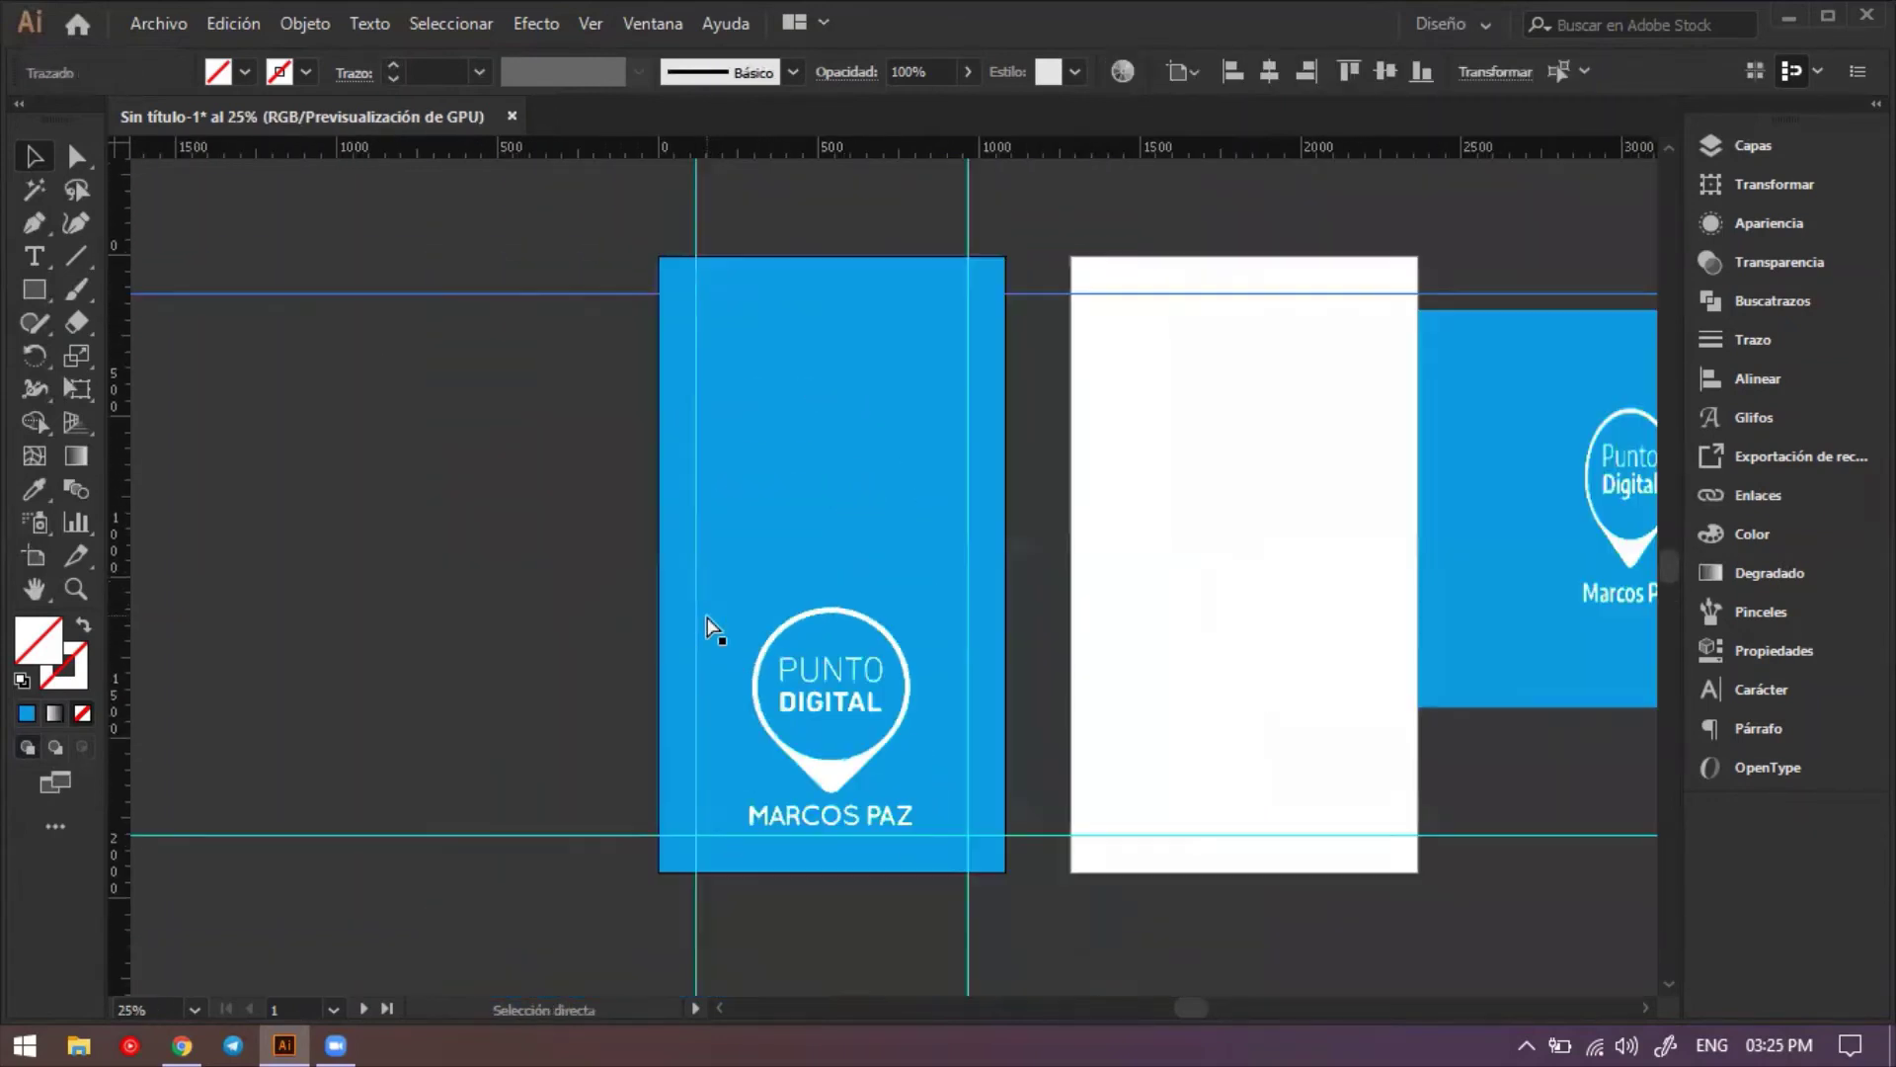
{"action": "left_click", "coordinate": [609, 499]}
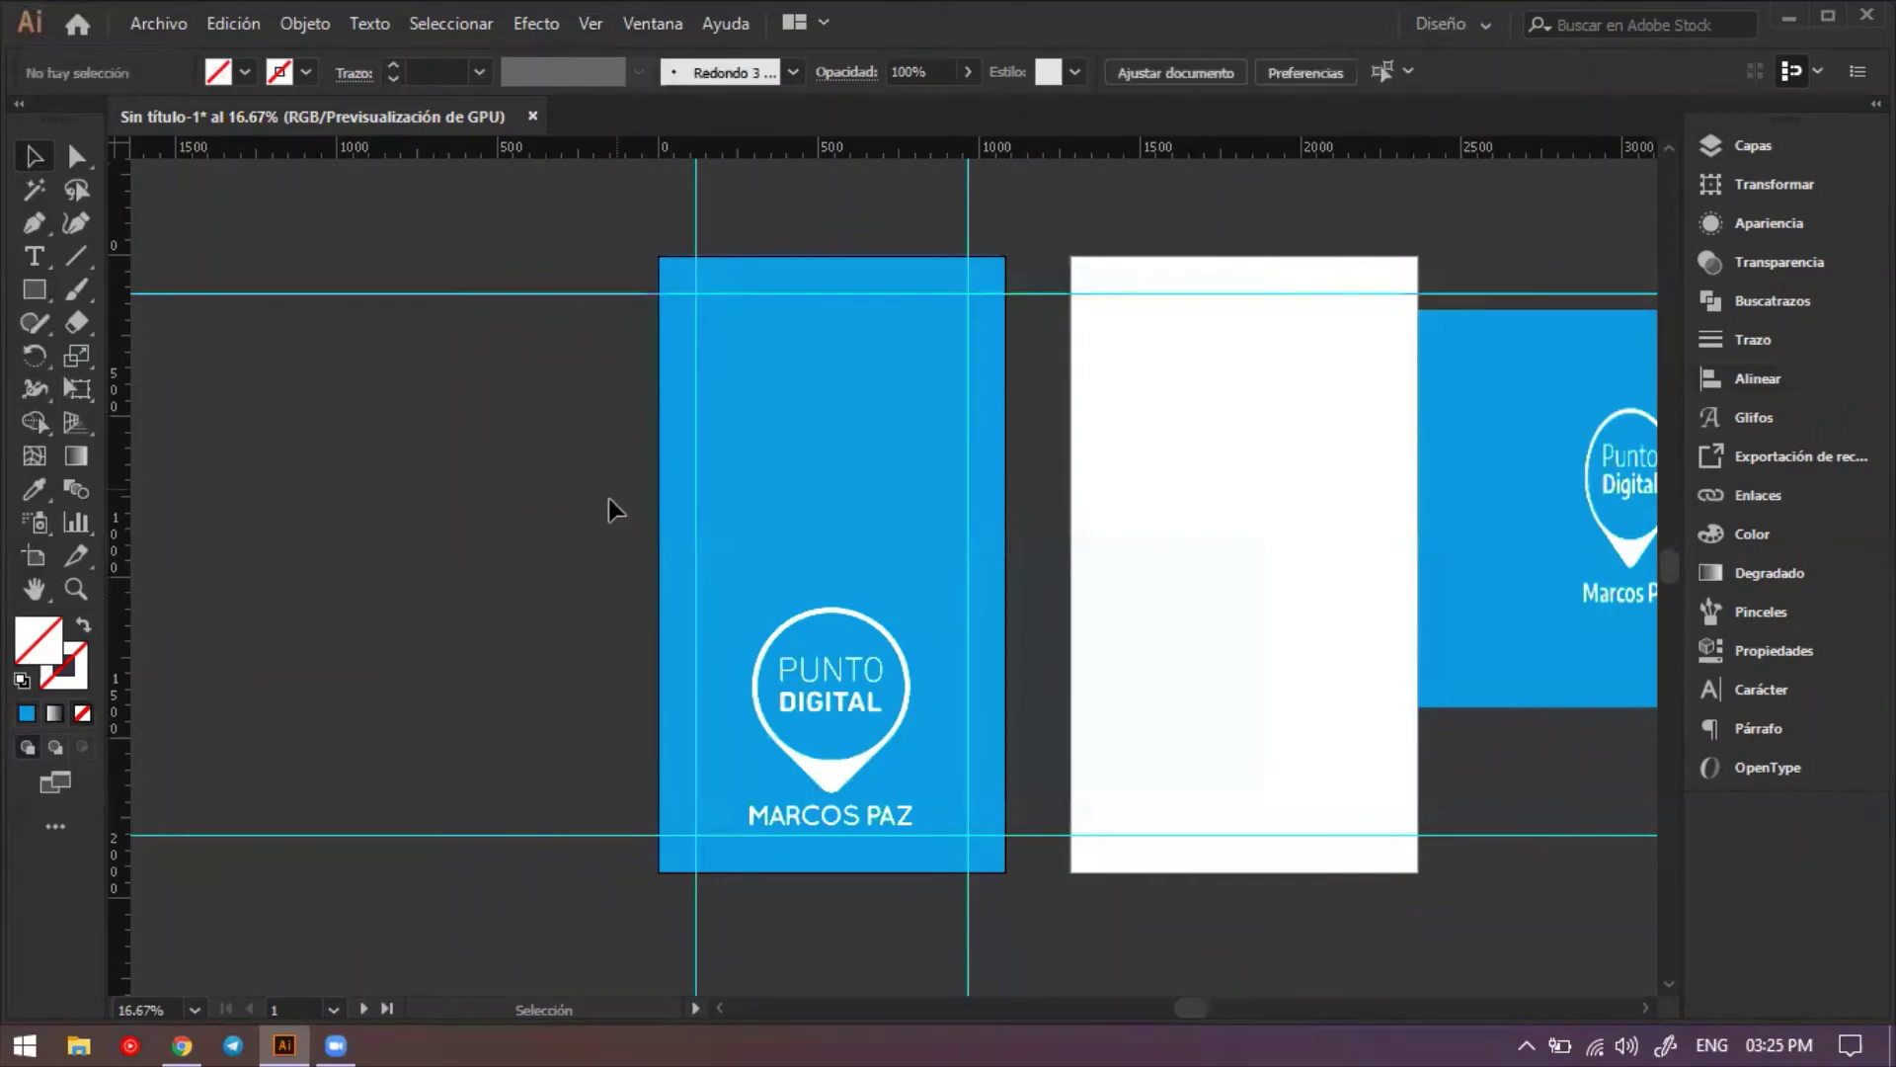
Try moving the logo against the lower guide and around the guide margins, and undo the last move.
{"action": "left_click", "coordinate": [817, 660]}
{"action": "left_click_drag", "start_coordinate": [918, 609], "coordinate": [922, 330]}
{"action": "scroll", "coordinate": [851, 744], "scroll_direction": "up", "scroll_amount": 5}
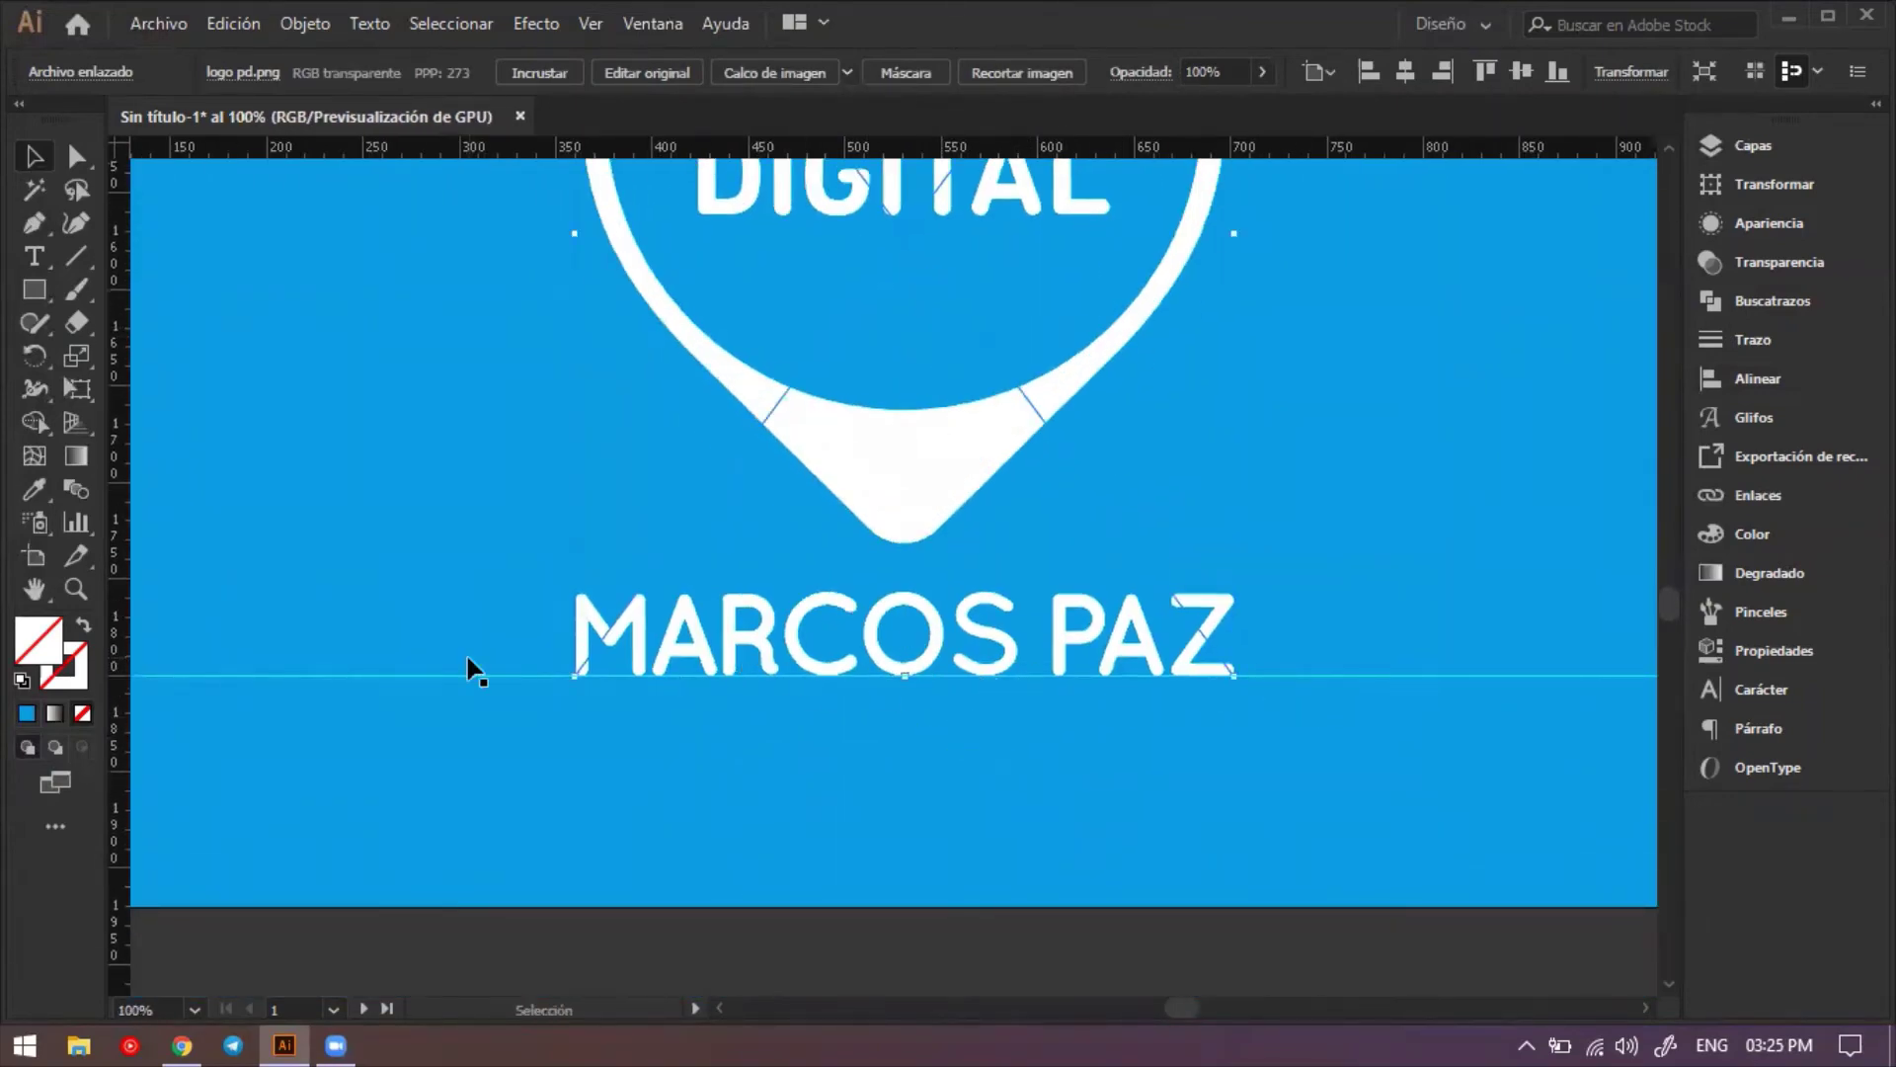
{"action": "mouse_move", "coordinate": [866, 590]}
{"action": "left_mouse_down"}
{"action": "mouse_move", "coordinate": [854, 482]}
{"action": "mouse_move", "coordinate": [783, 537]}
{"action": "mouse_move", "coordinate": [798, 512]}
{"action": "mouse_move", "coordinate": [790, 550]}
{"action": "left_mouse_up"}
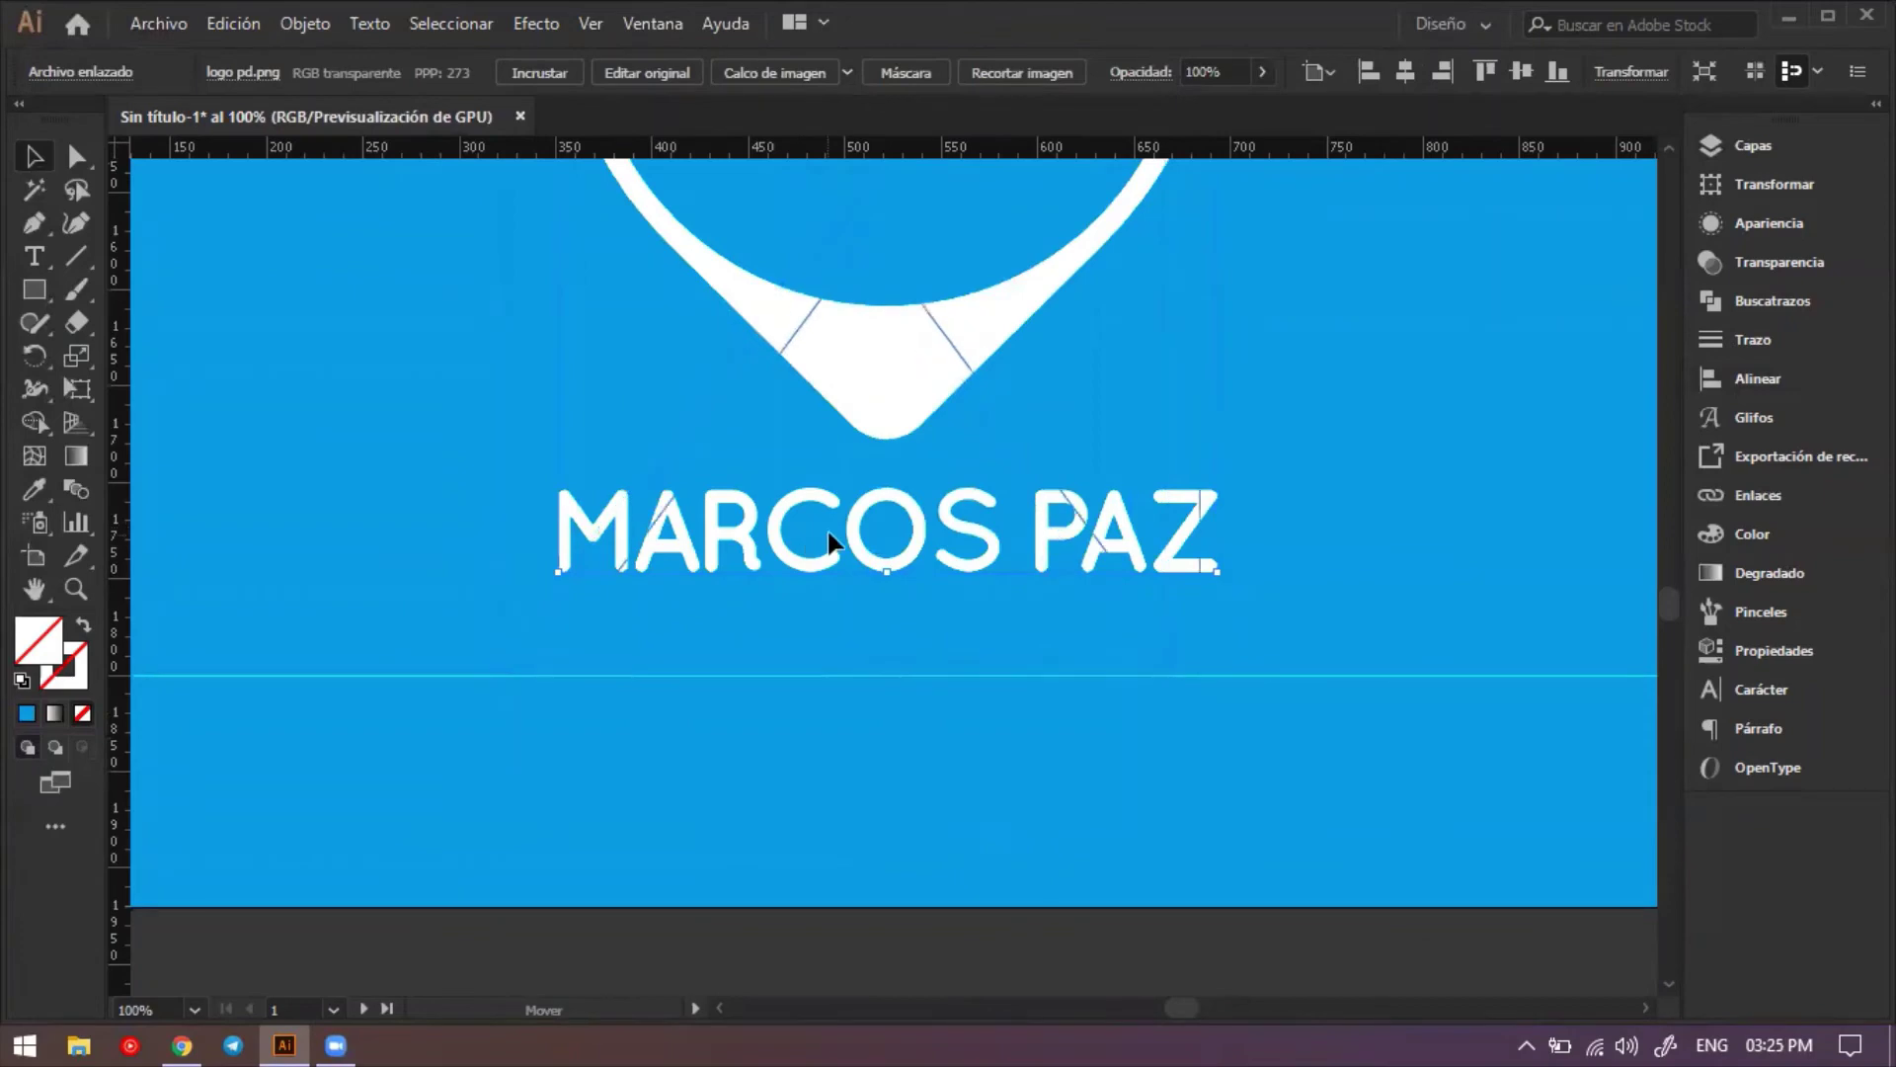
{"action": "left_click_drag", "start_coordinate": [859, 551], "coordinate": [956, 382]}
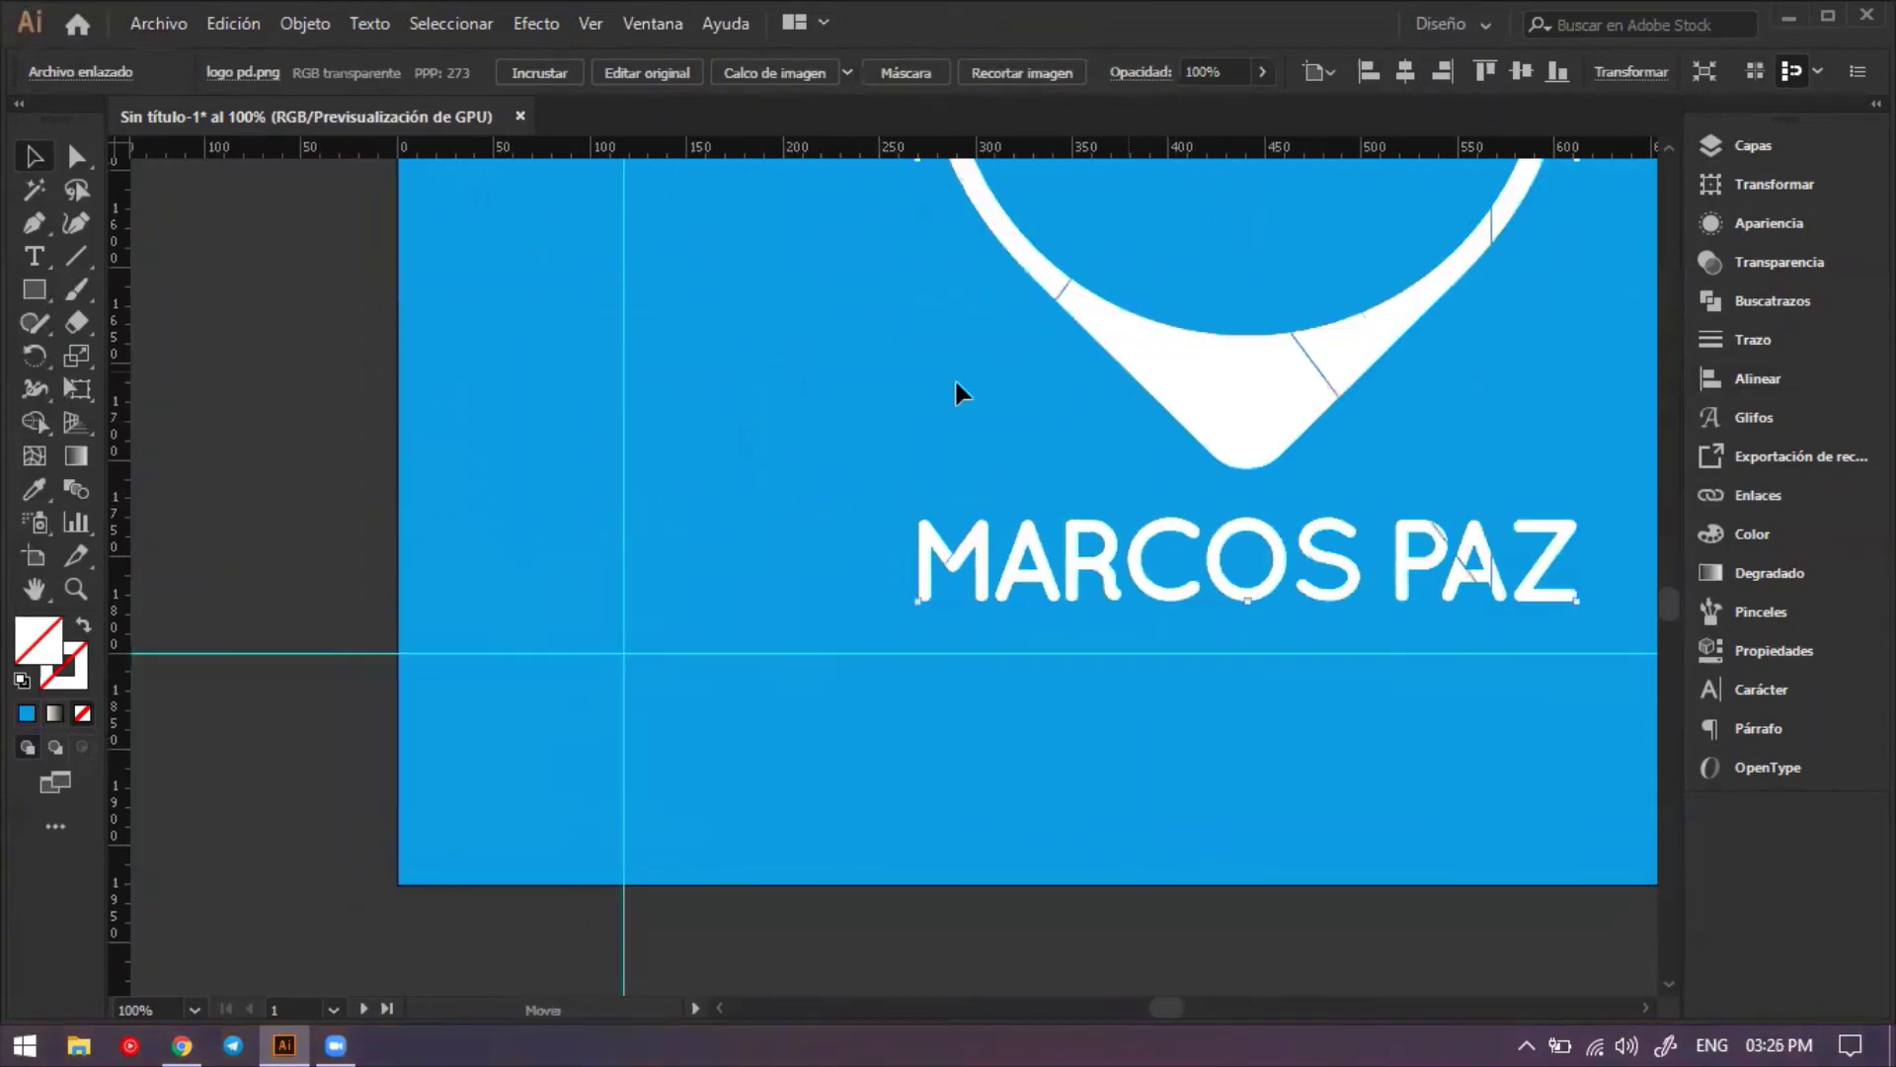
{"action": "key", "text": "ctrl+z"}
Snap the logo into the corner where the left vertical guide and the lower horizontal guide cross.
{"action": "double_click", "coordinate": [874, 414]}
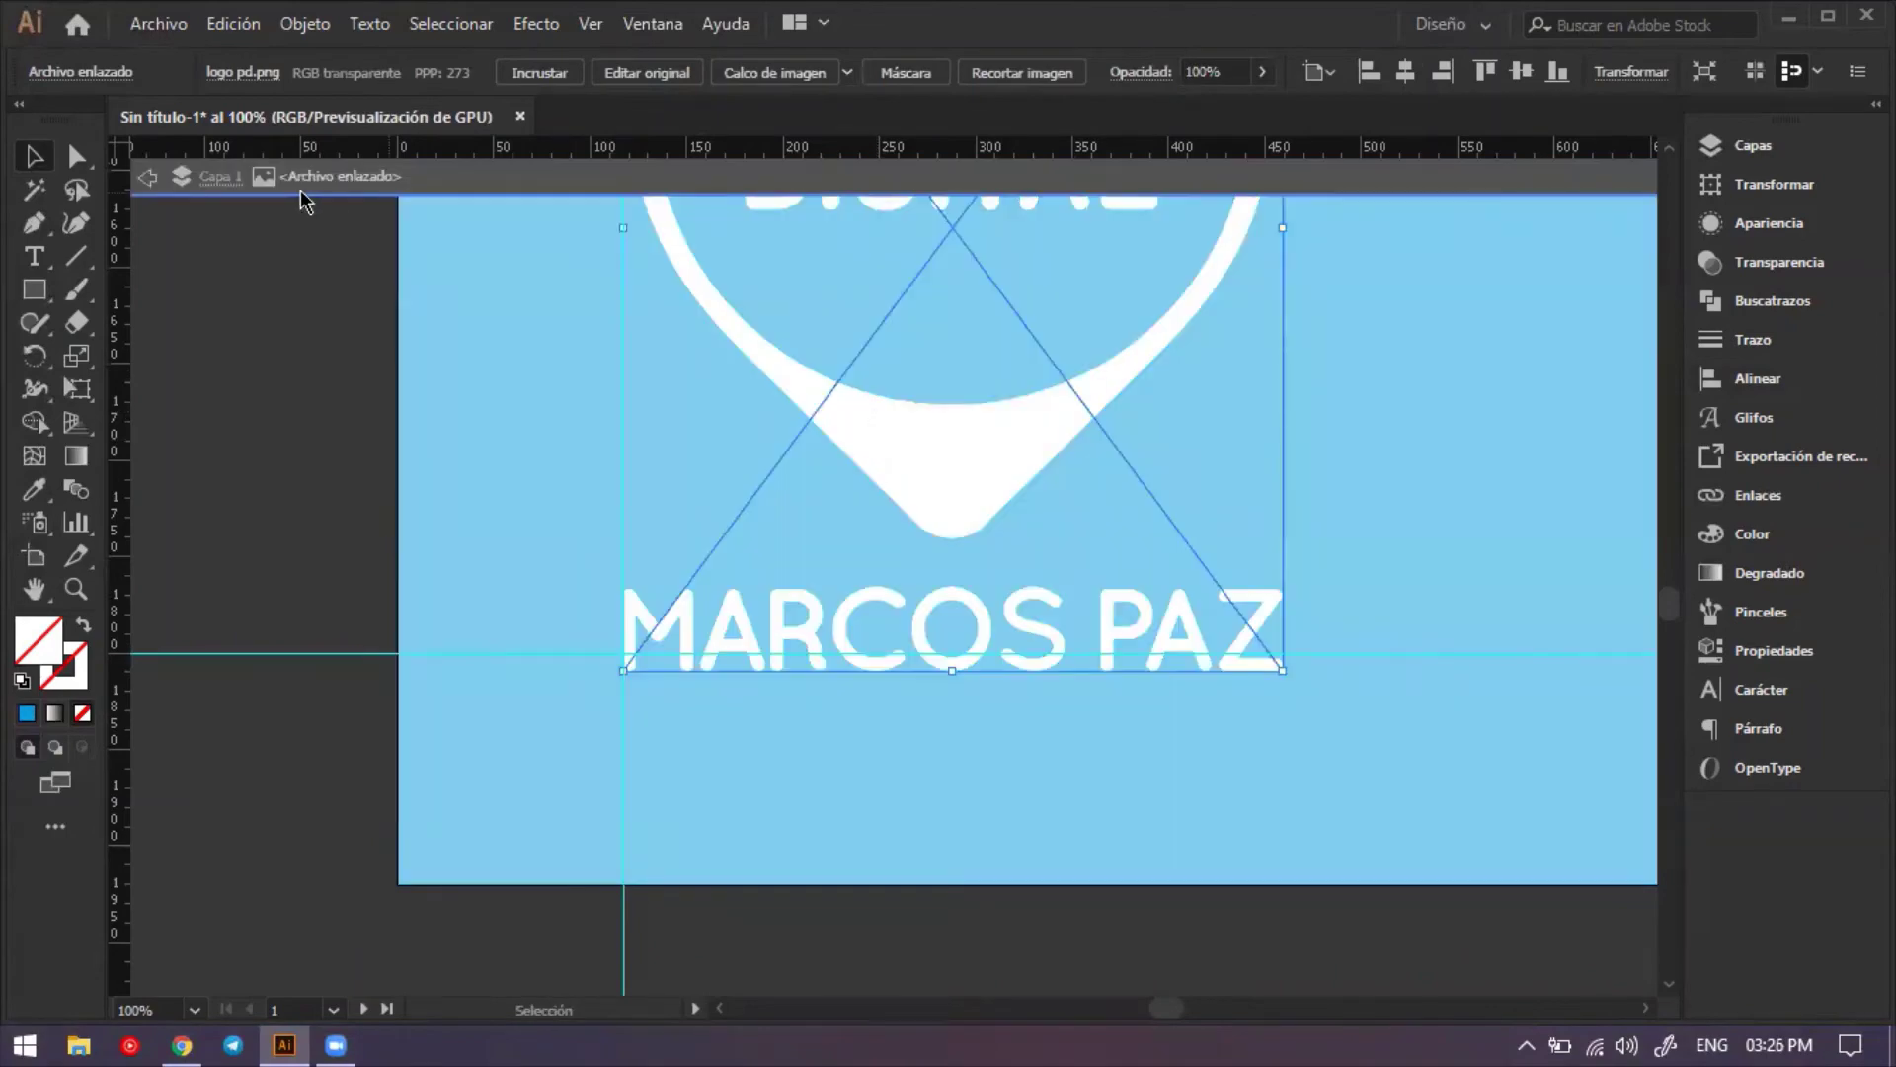
{"action": "left_click", "coordinate": [147, 177]}
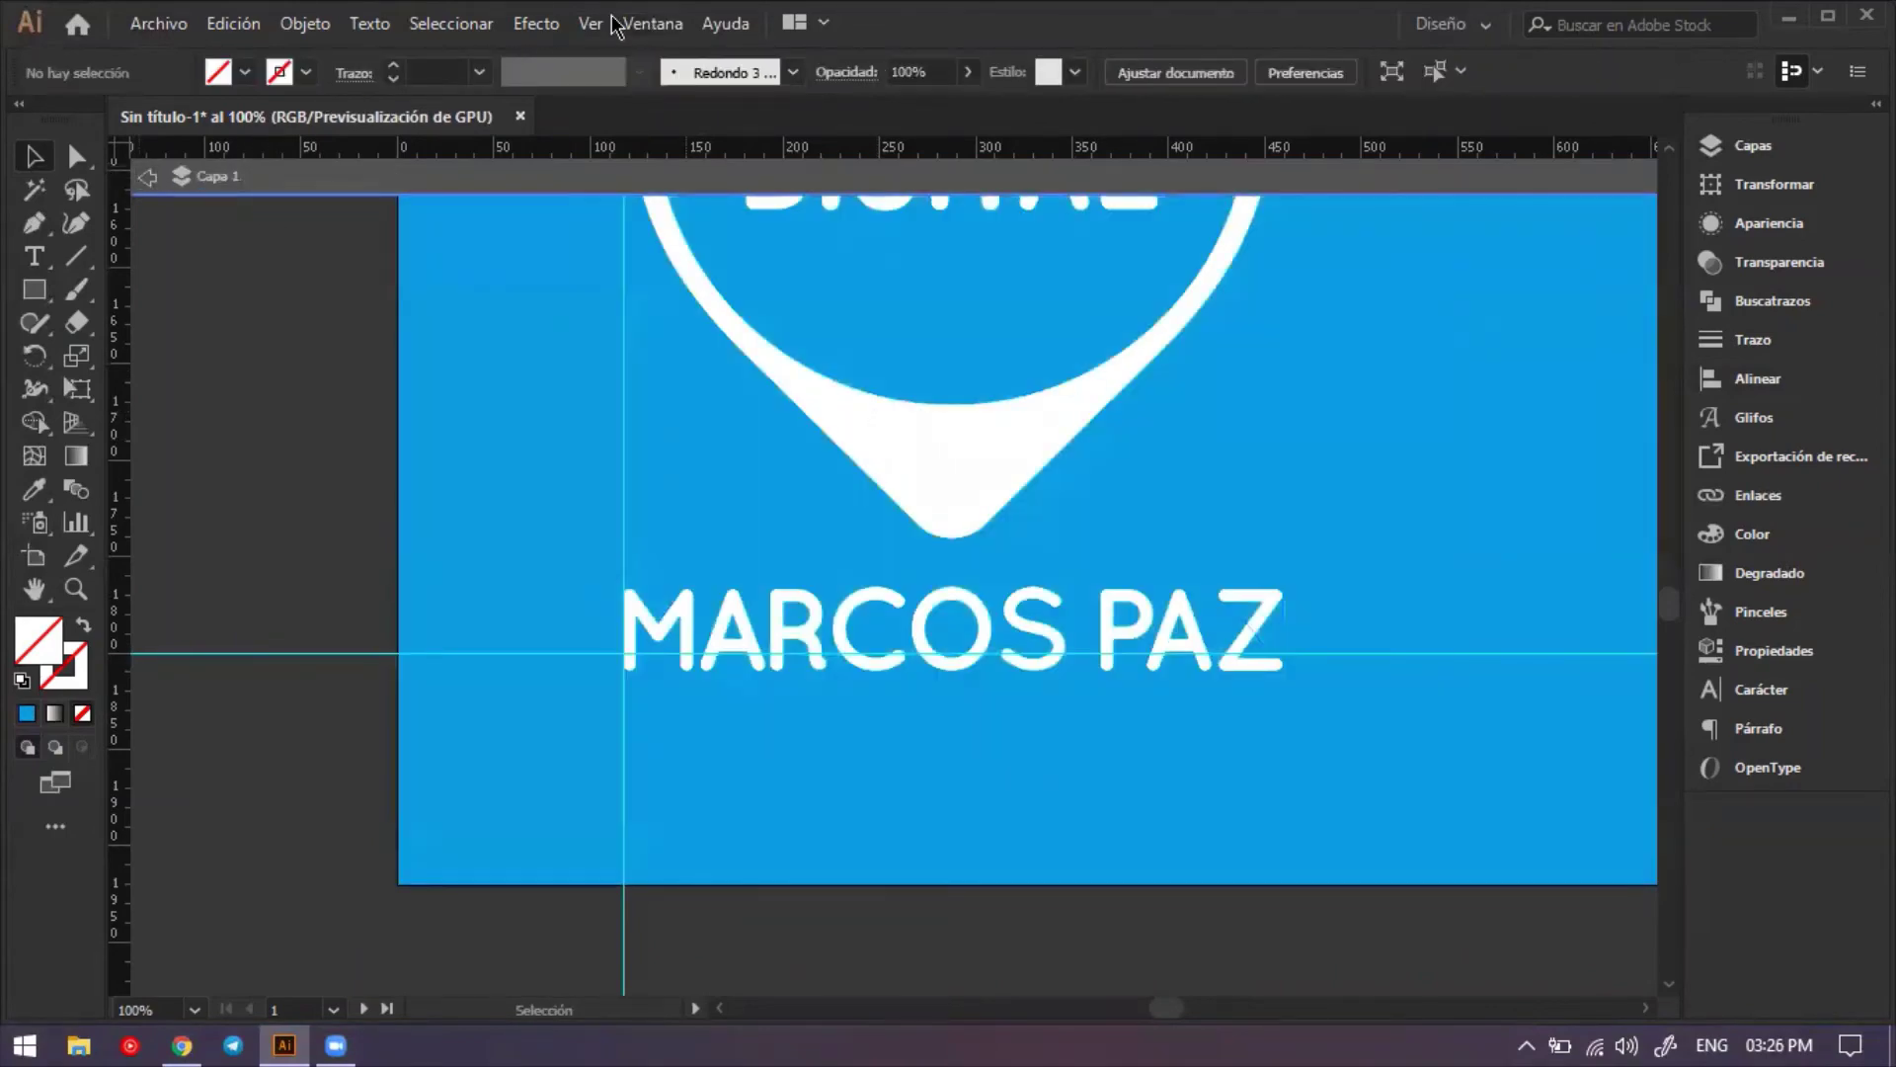
{"action": "left_click", "coordinate": [610, 21]}
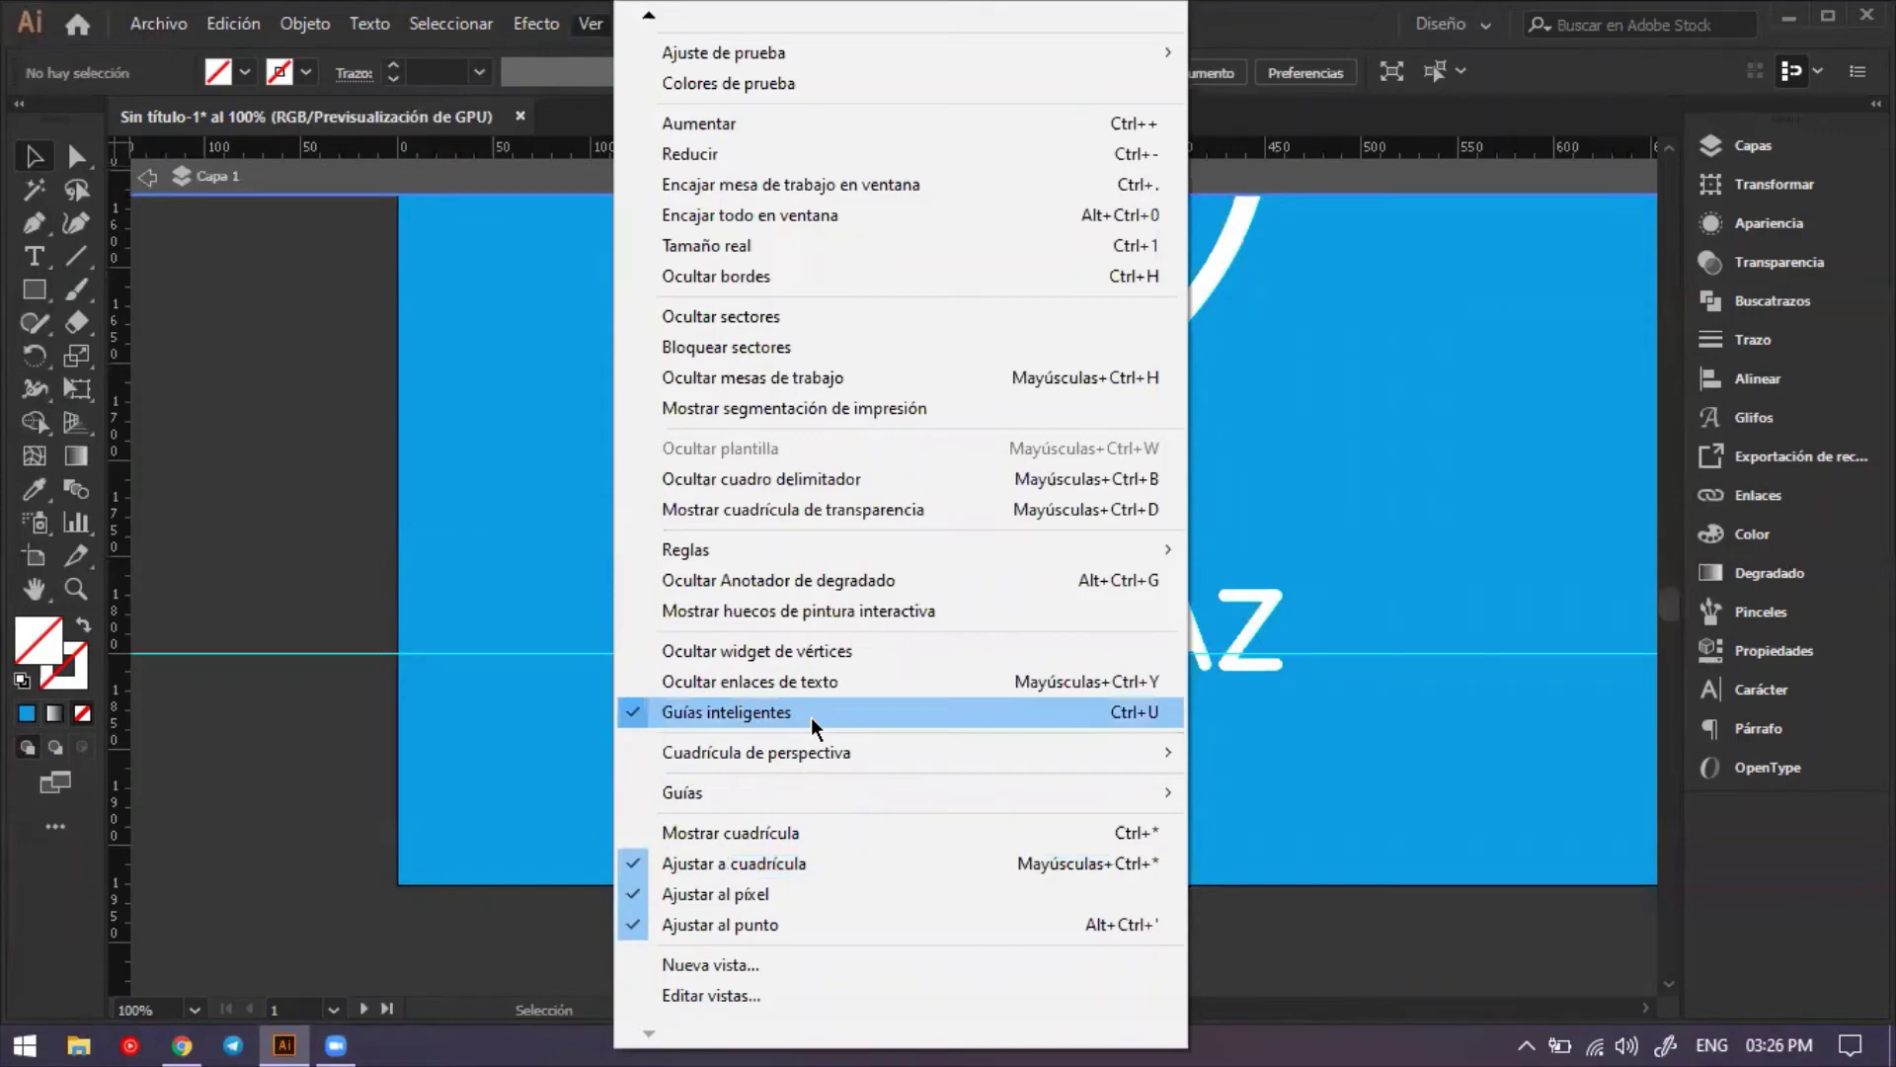
{"action": "left_click", "coordinate": [322, 543]}
{"action": "left_click_drag", "start_coordinate": [940, 448], "coordinate": [933, 454]}
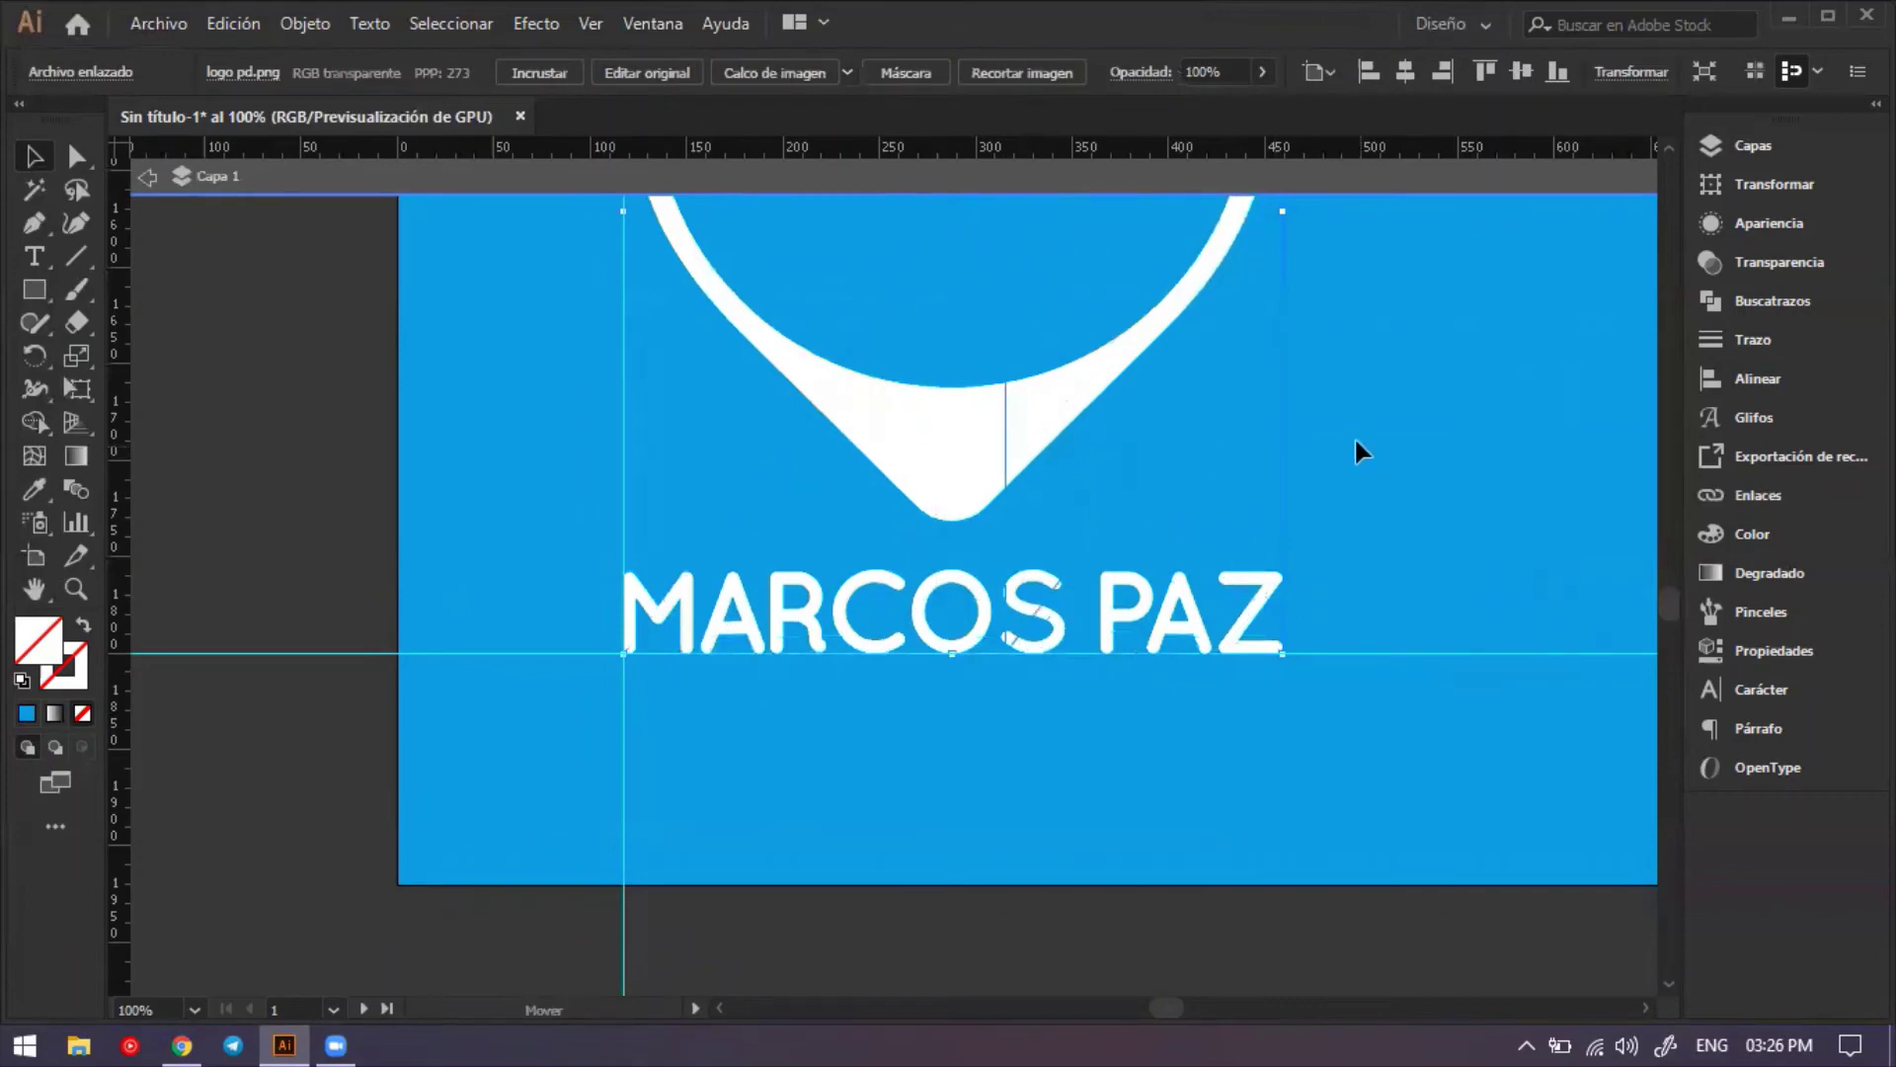
Move the logo back near the artboard's horizontal middle, resting on the lower guide, and leave isolation mode.
{"action": "left_click_drag", "start_coordinate": [1354, 436], "coordinate": [934, 520]}
{"action": "key", "text": "ctrl+minus"}
{"action": "key", "text": "ctrl+minus"}
{"action": "key", "text": "ctrl+minus"}
{"action": "left_click", "coordinate": [146, 176]}
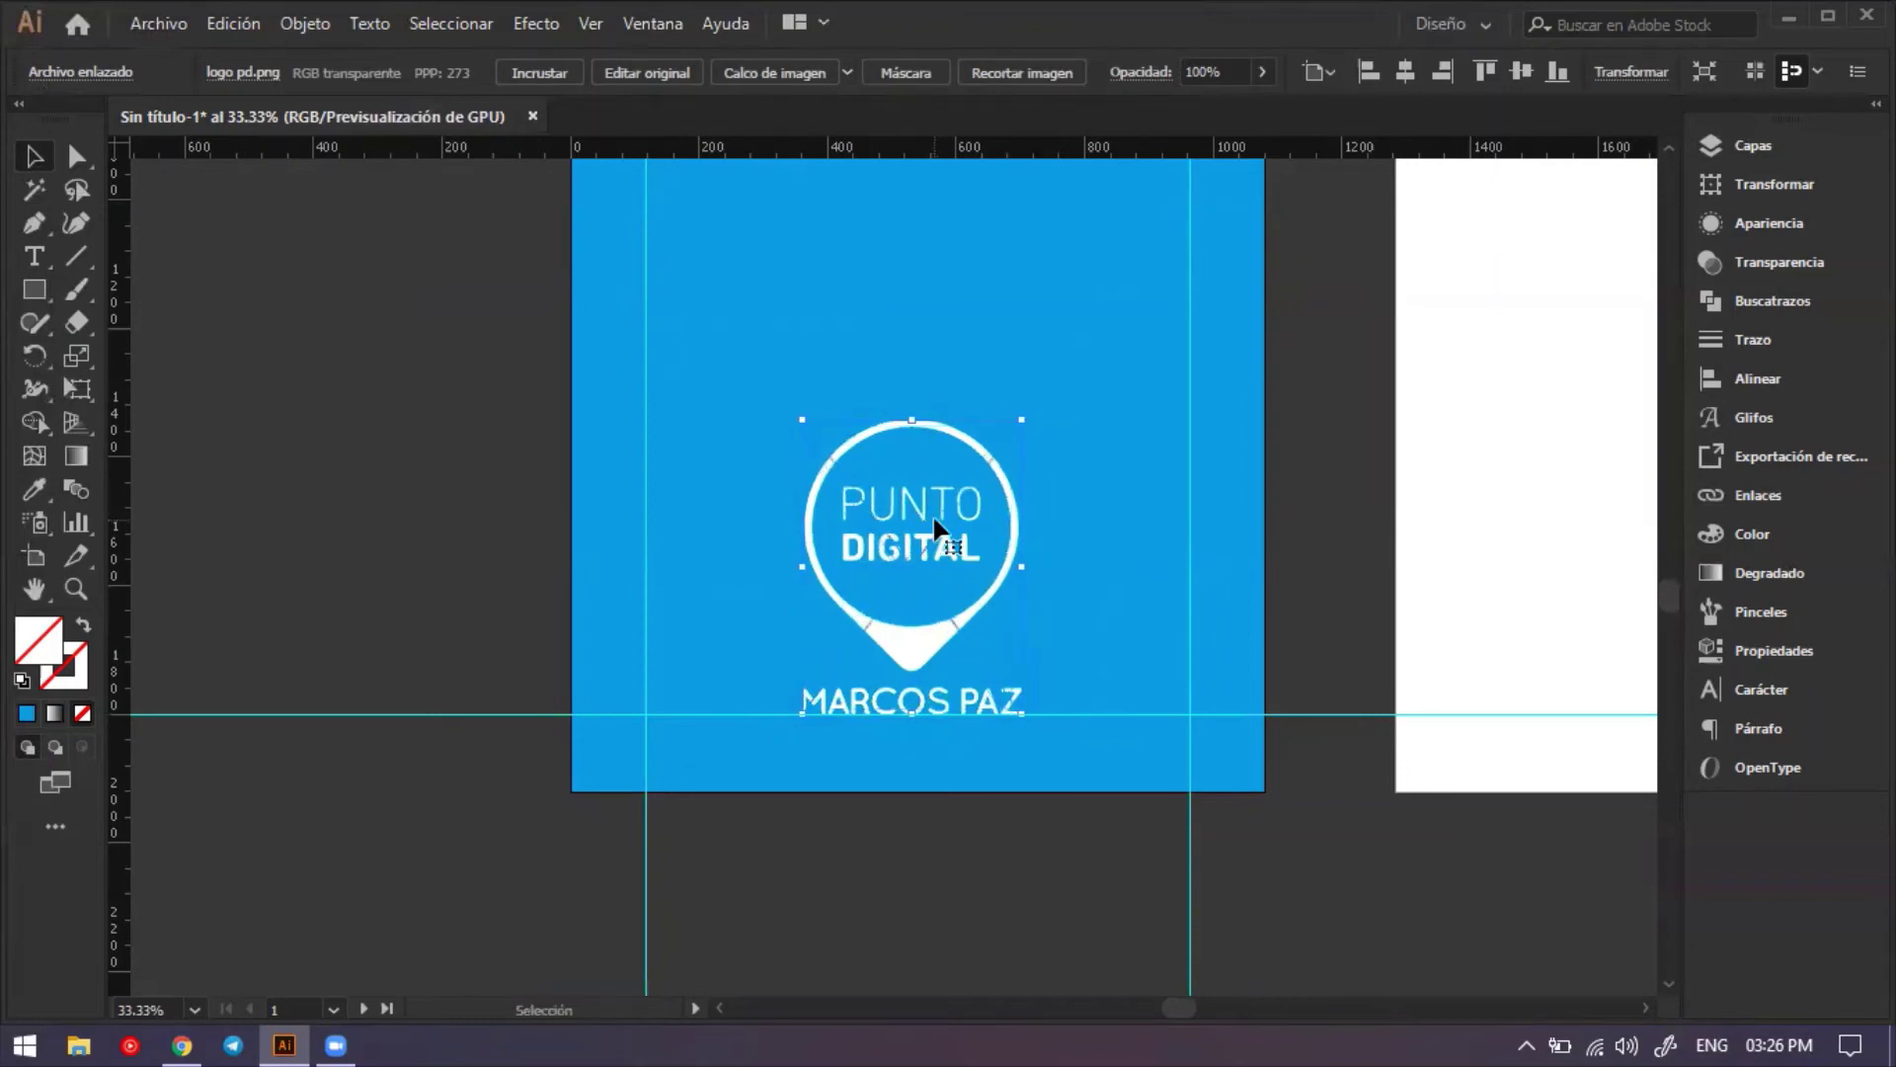
{"action": "left_click", "coordinate": [328, 413]}
Centre the logo horizontally on the blue artboard, using alignment to the artboard.
{"action": "left_click_drag", "start_coordinate": [334, 335], "coordinate": [312, 685]}
{"action": "key", "text": "ctrl+minus"}
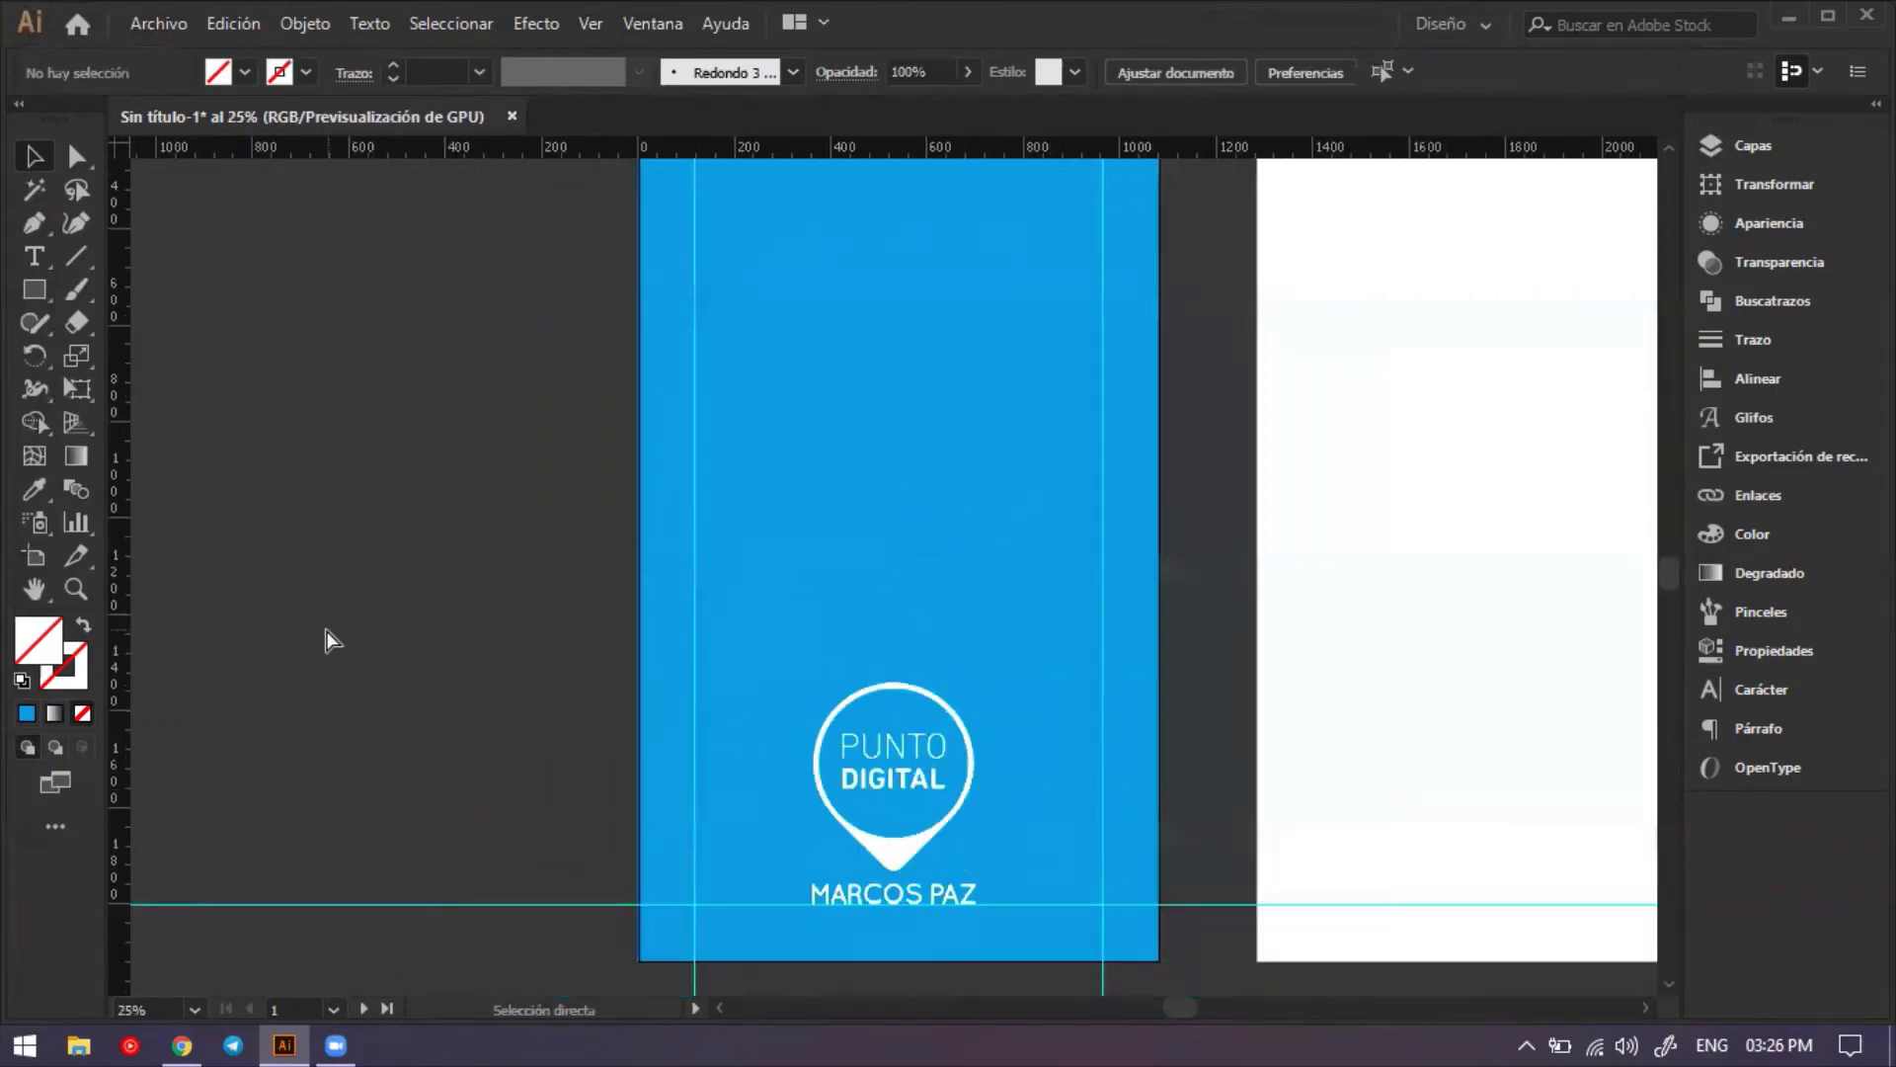
{"action": "key", "text": "ctrl+minus"}
{"action": "key", "text": "ctrl+minus"}
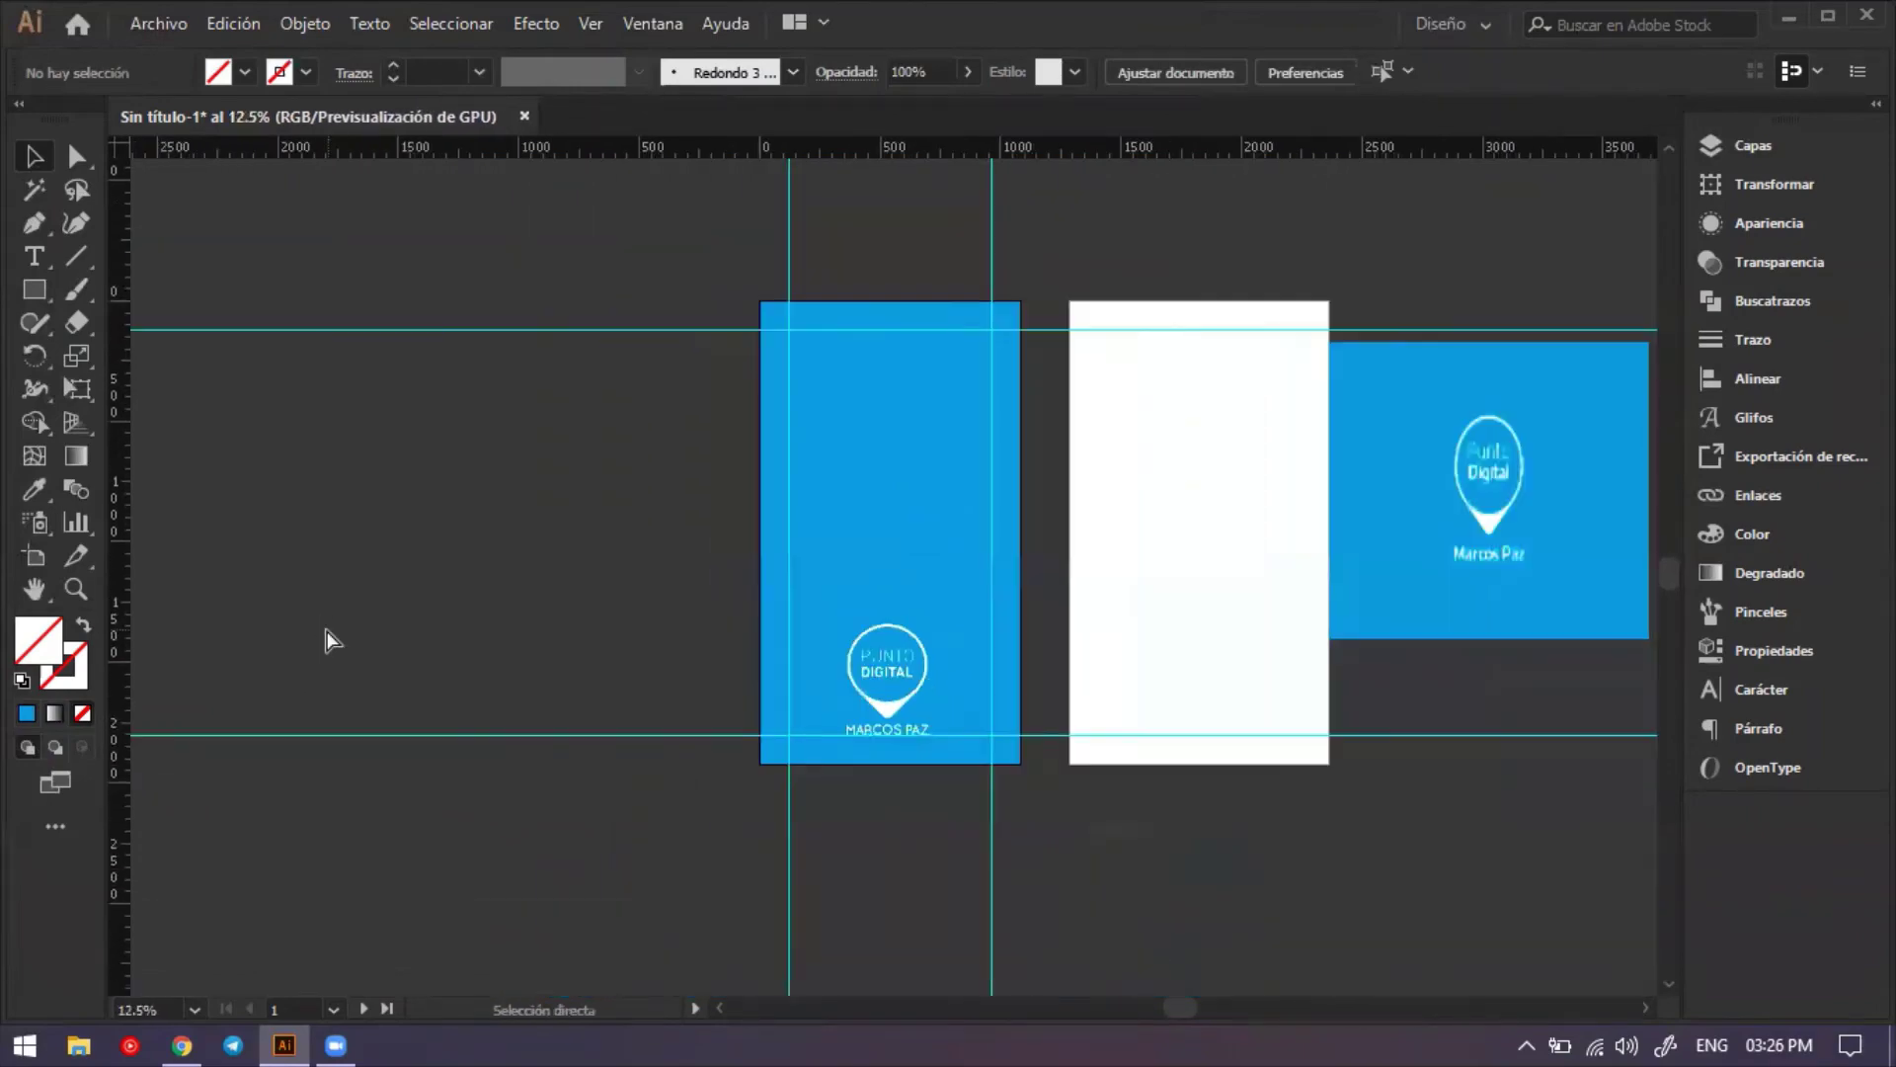
{"action": "left_click", "coordinate": [876, 665]}
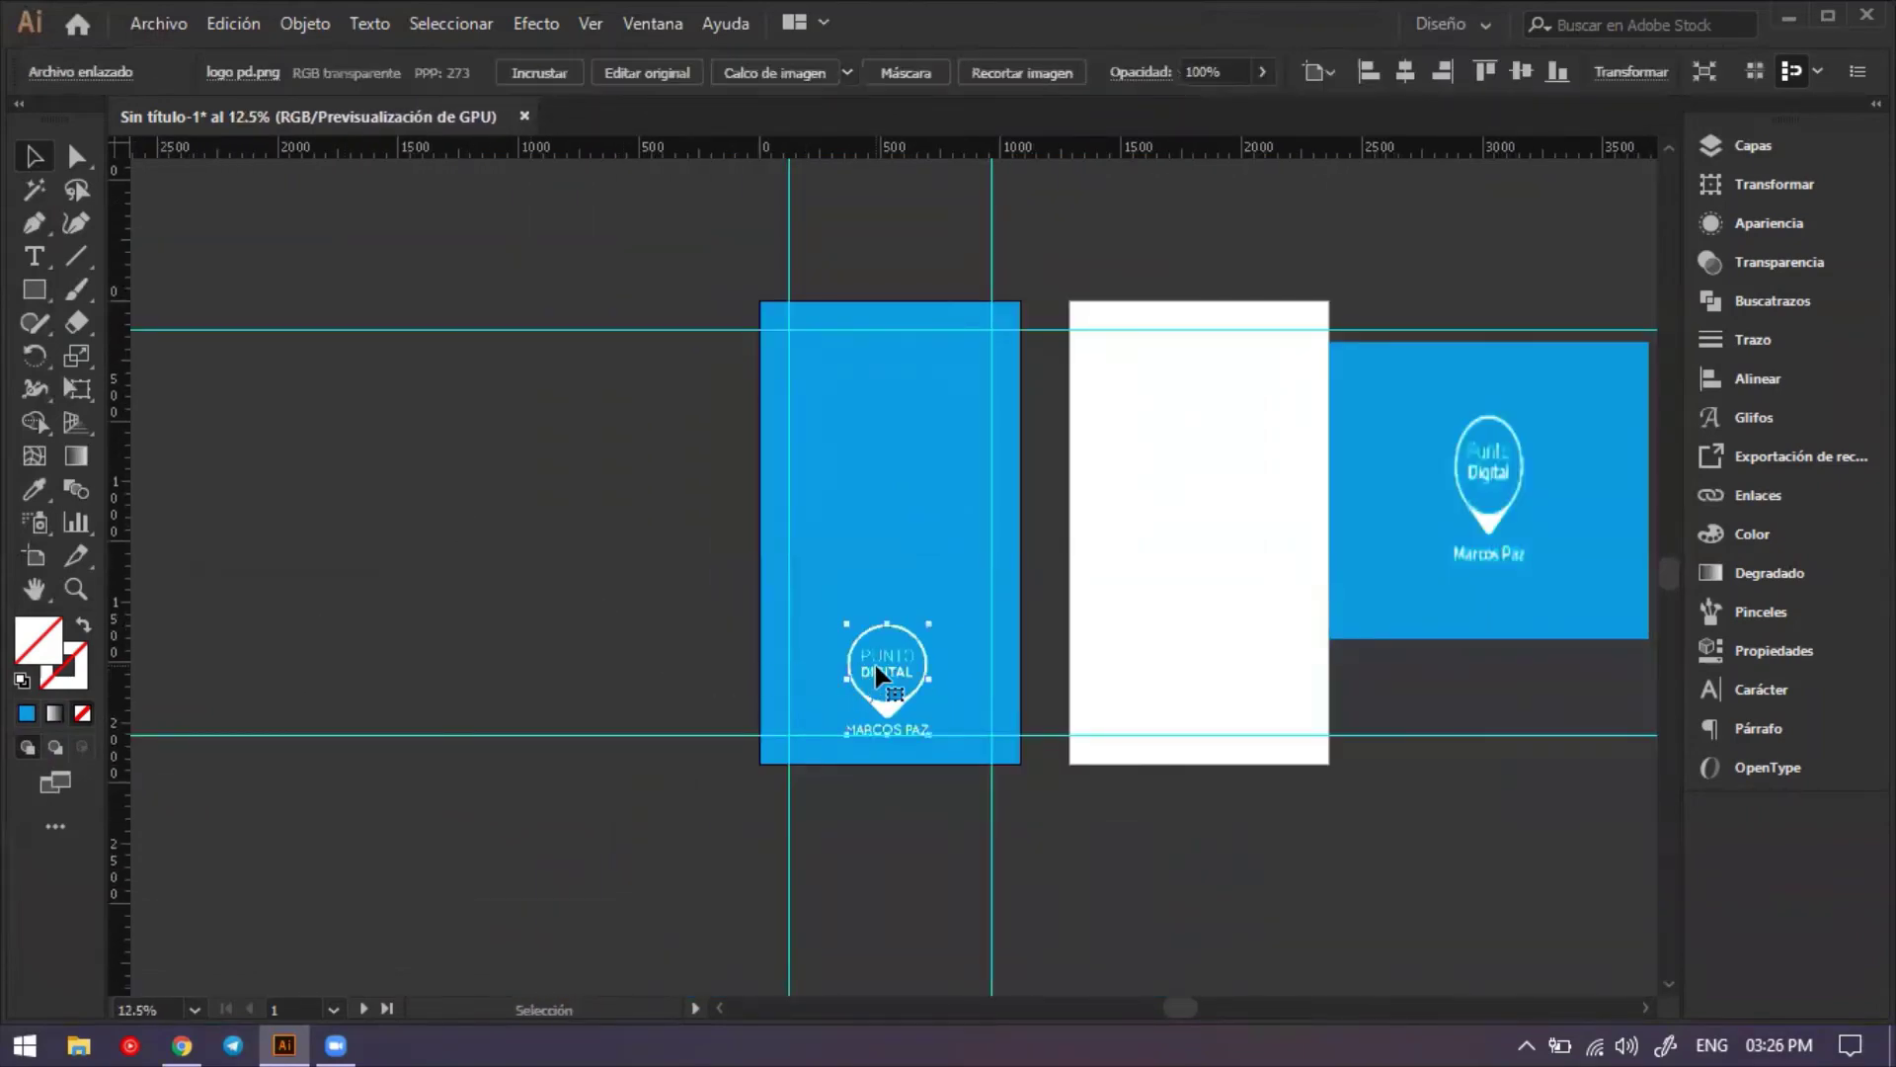
{"action": "left_click", "coordinate": [1319, 71]}
{"action": "left_click", "coordinate": [1318, 71]}
{"action": "left_click", "coordinate": [1324, 79]}
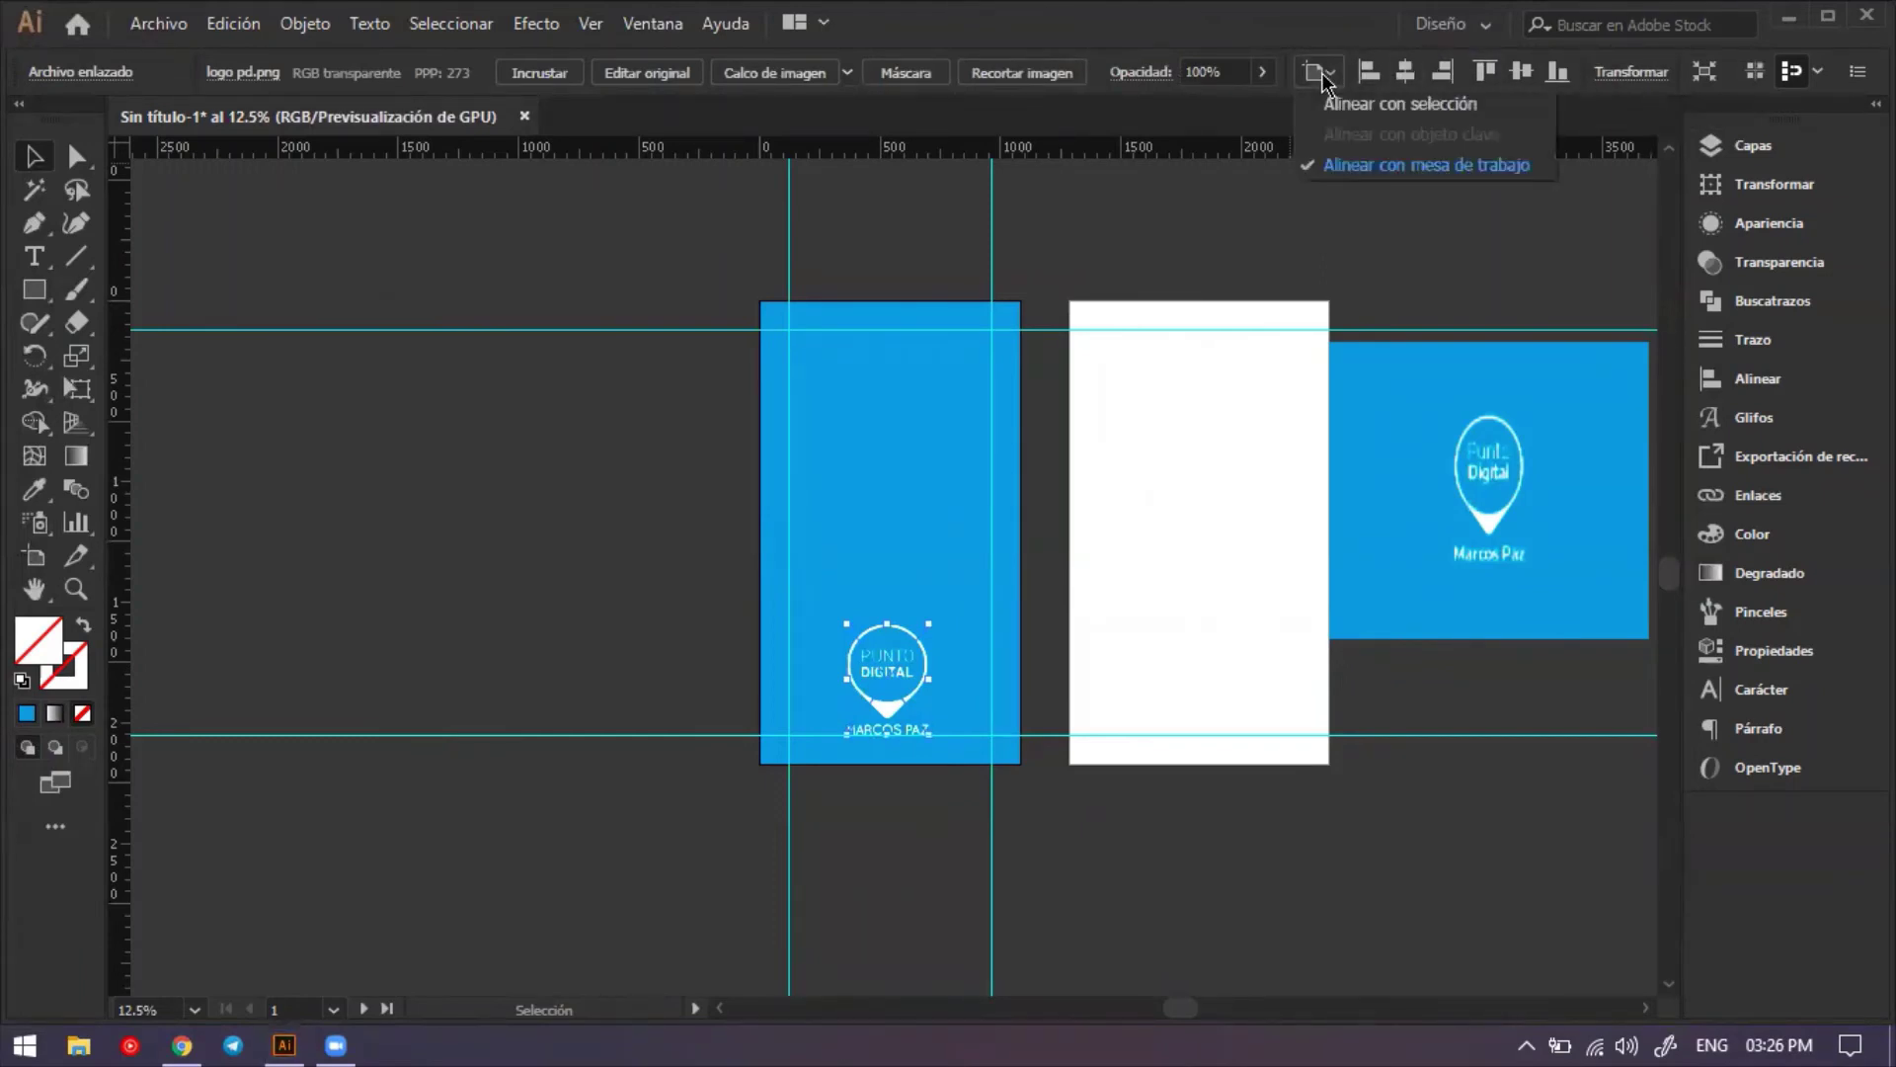
{"action": "left_click", "coordinate": [1302, 39]}
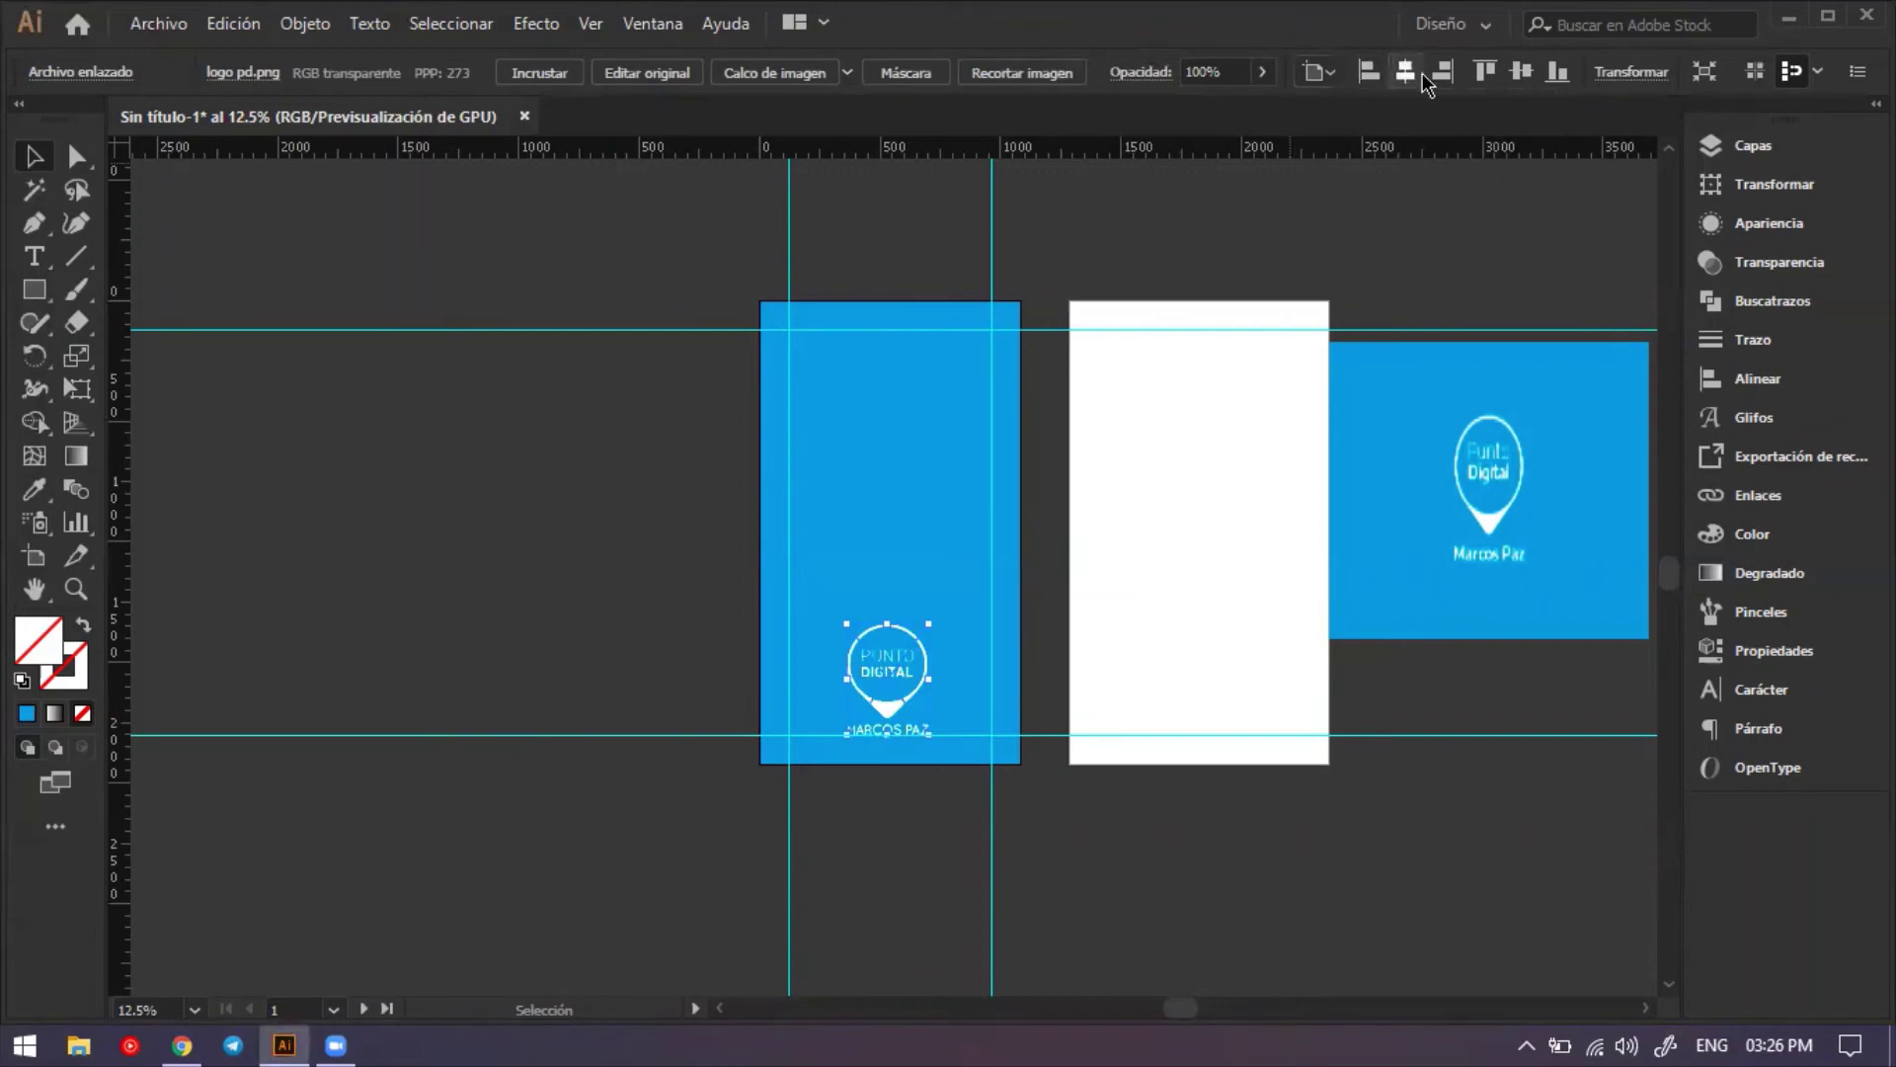
{"action": "left_click", "coordinate": [1405, 71]}
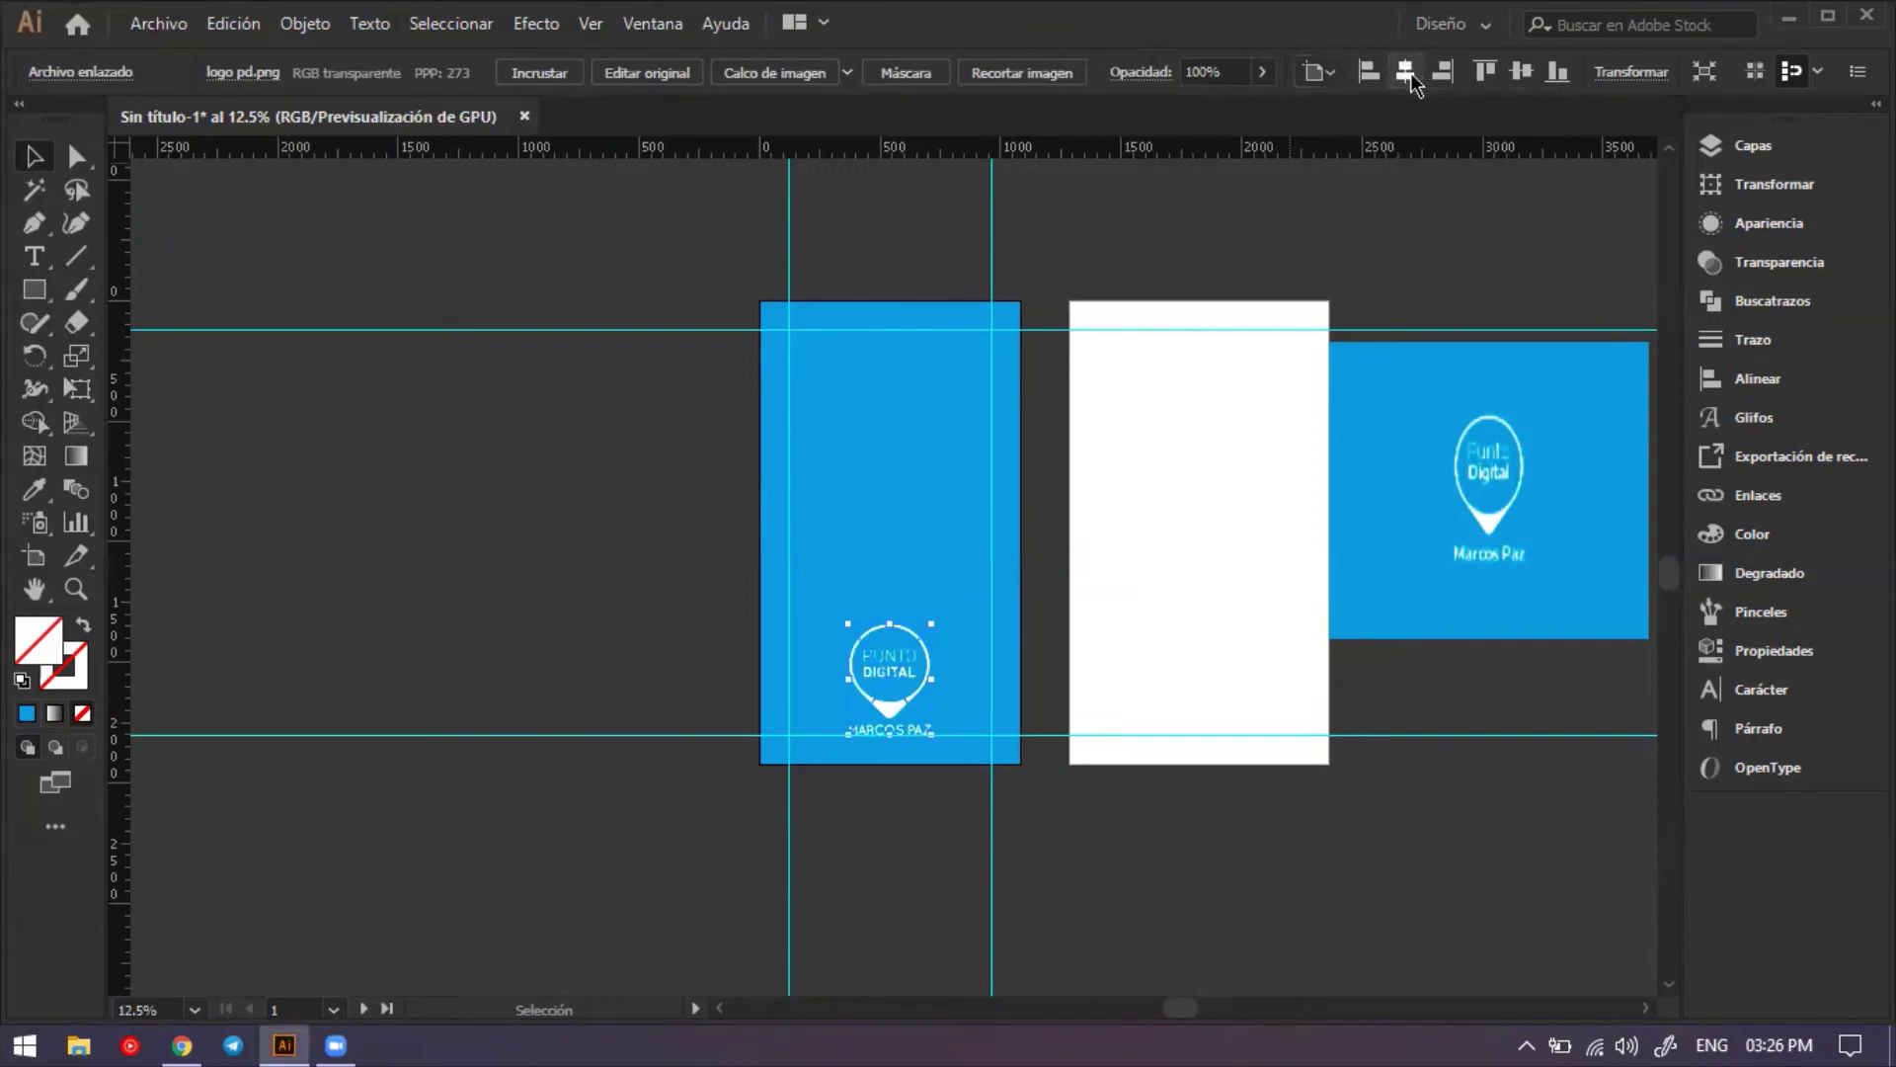
{"action": "left_click", "coordinate": [899, 571]}
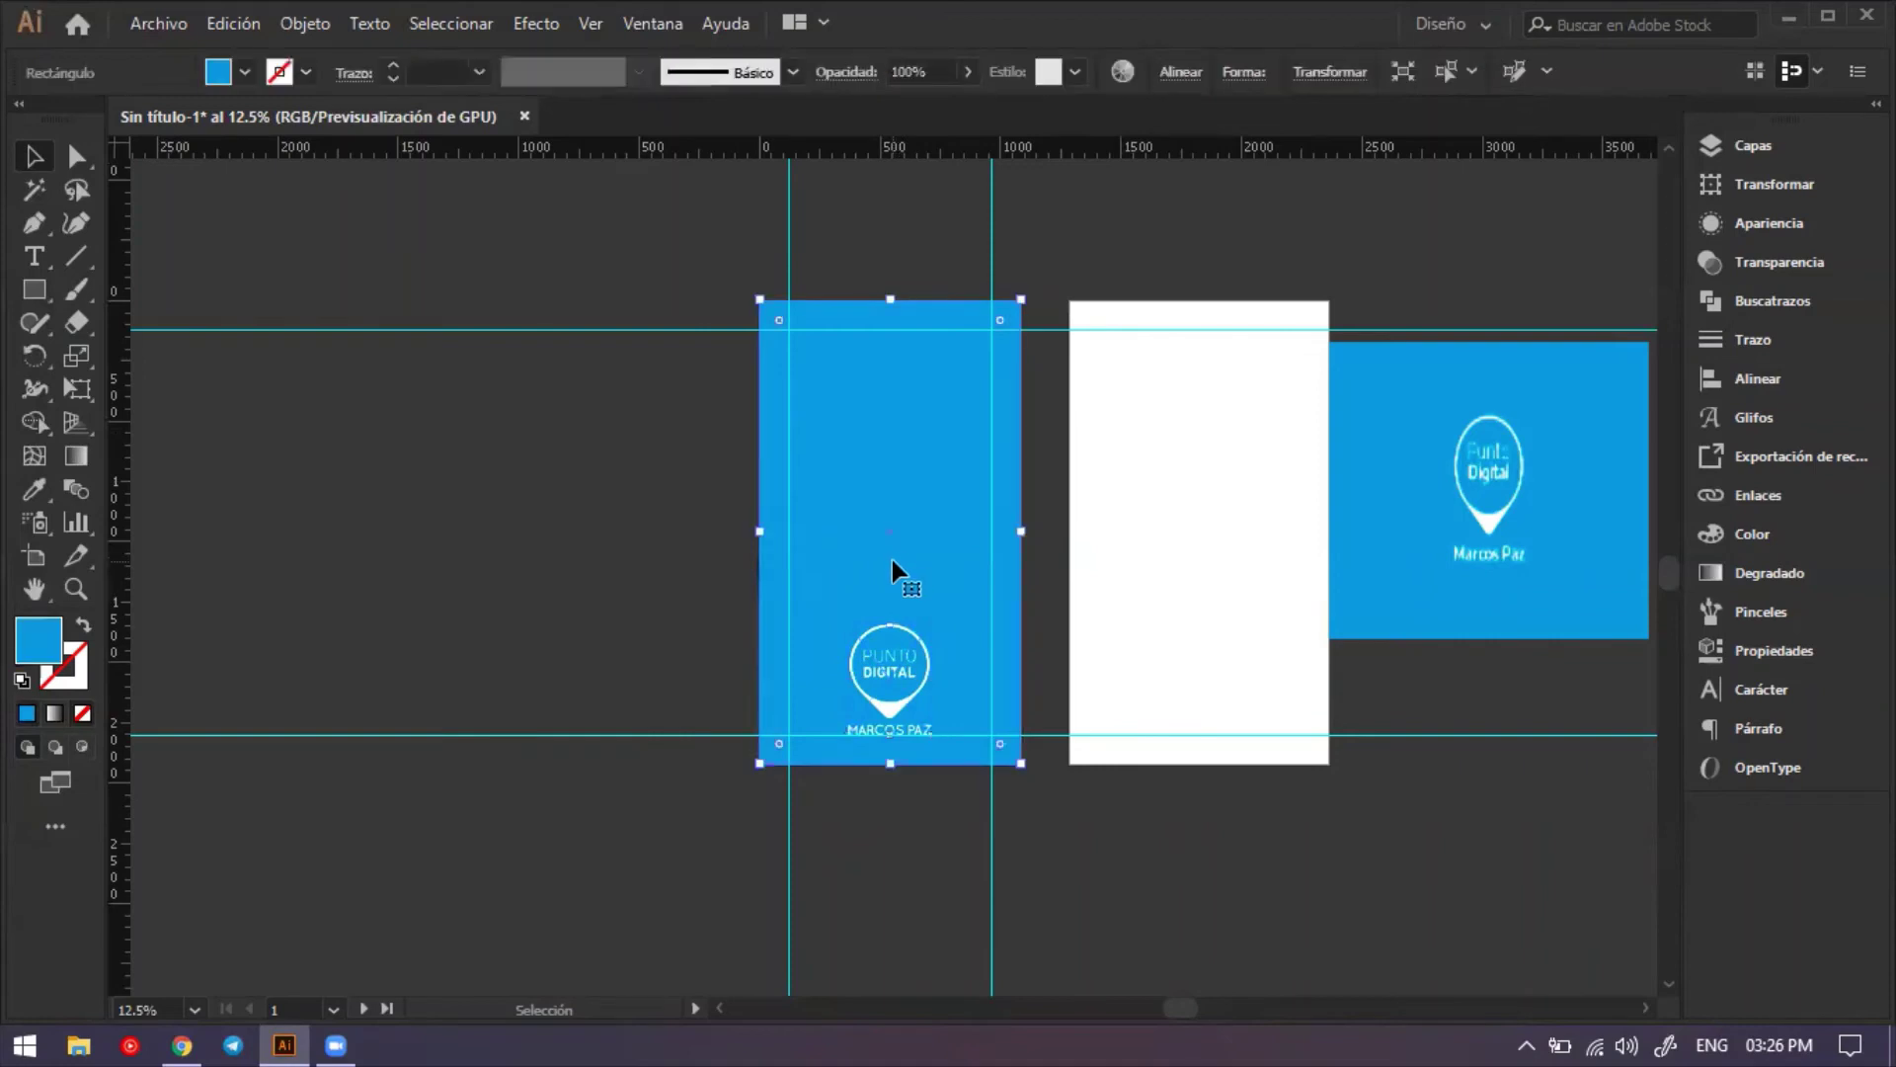
{"action": "left_click", "coordinate": [683, 484]}
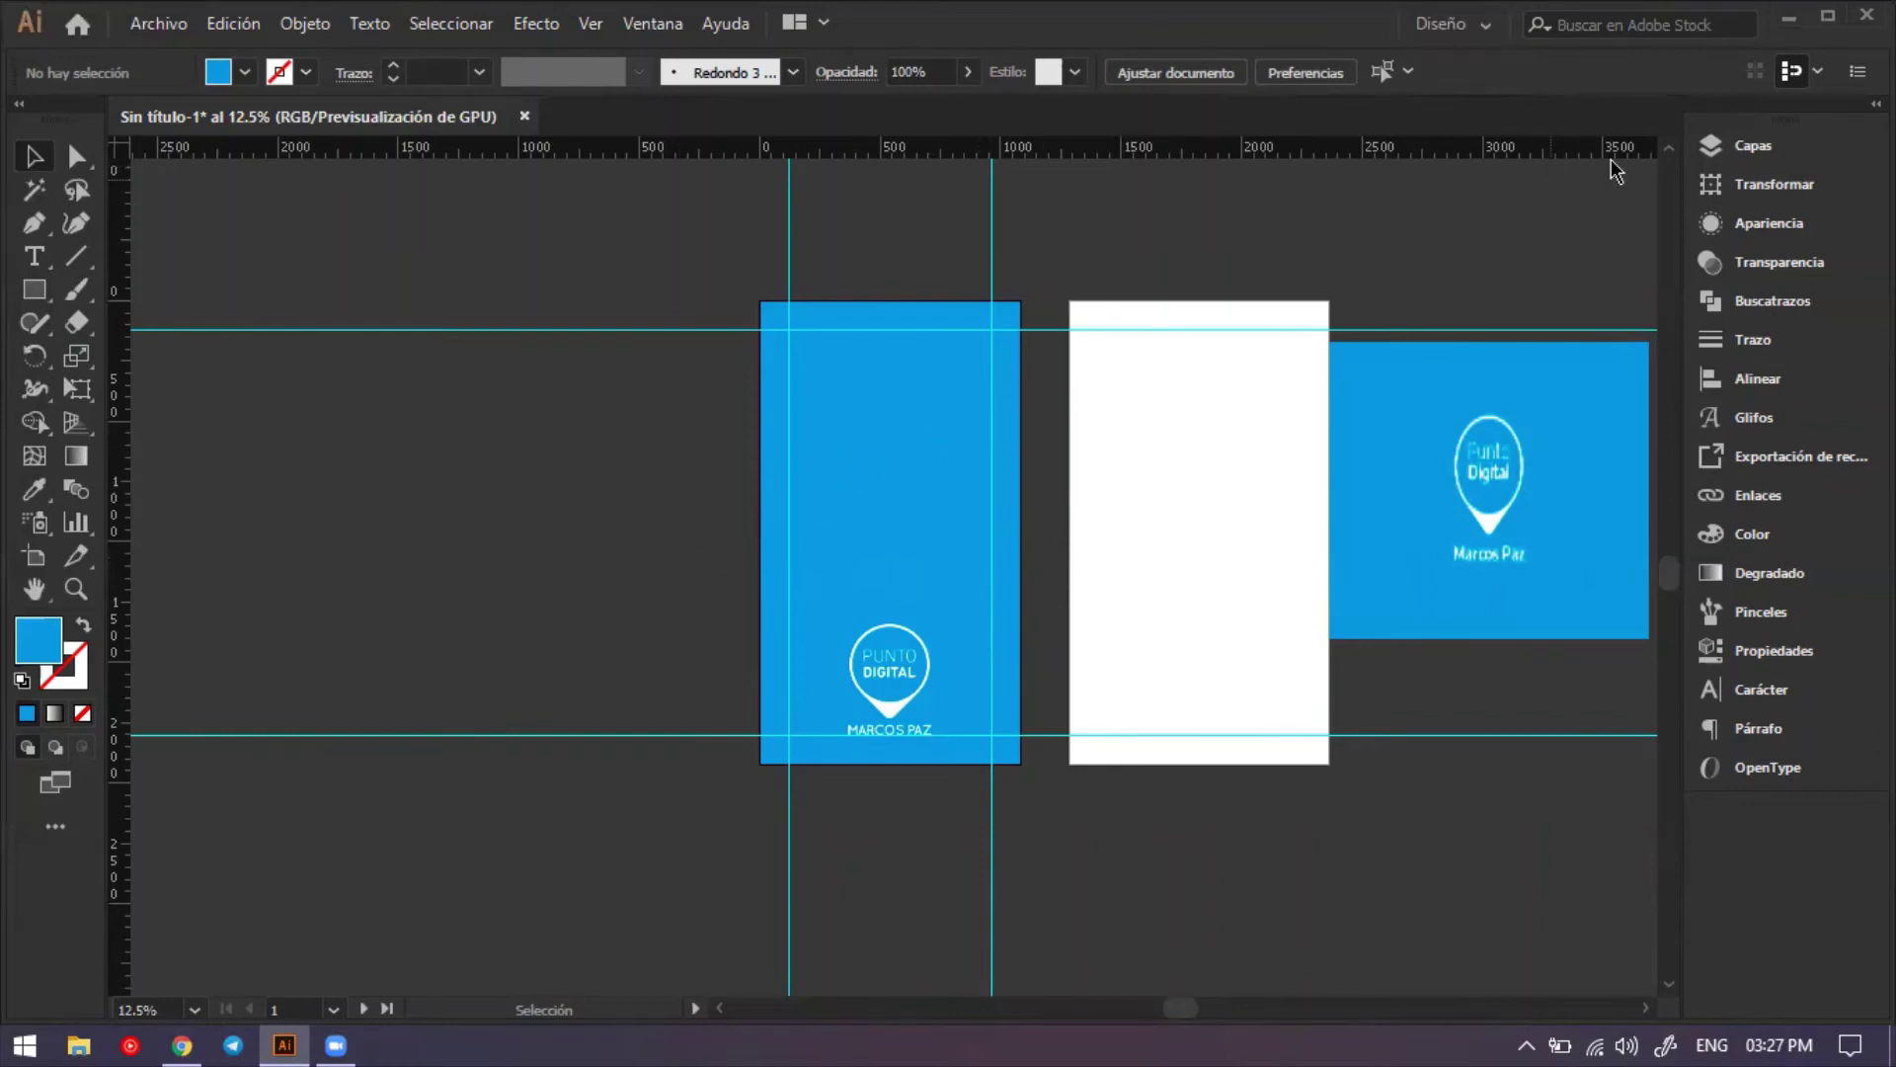
{"action": "left_click", "coordinate": [889, 478]}
{"action": "left_click", "coordinate": [607, 484]}
{"action": "left_click", "coordinate": [846, 444]}
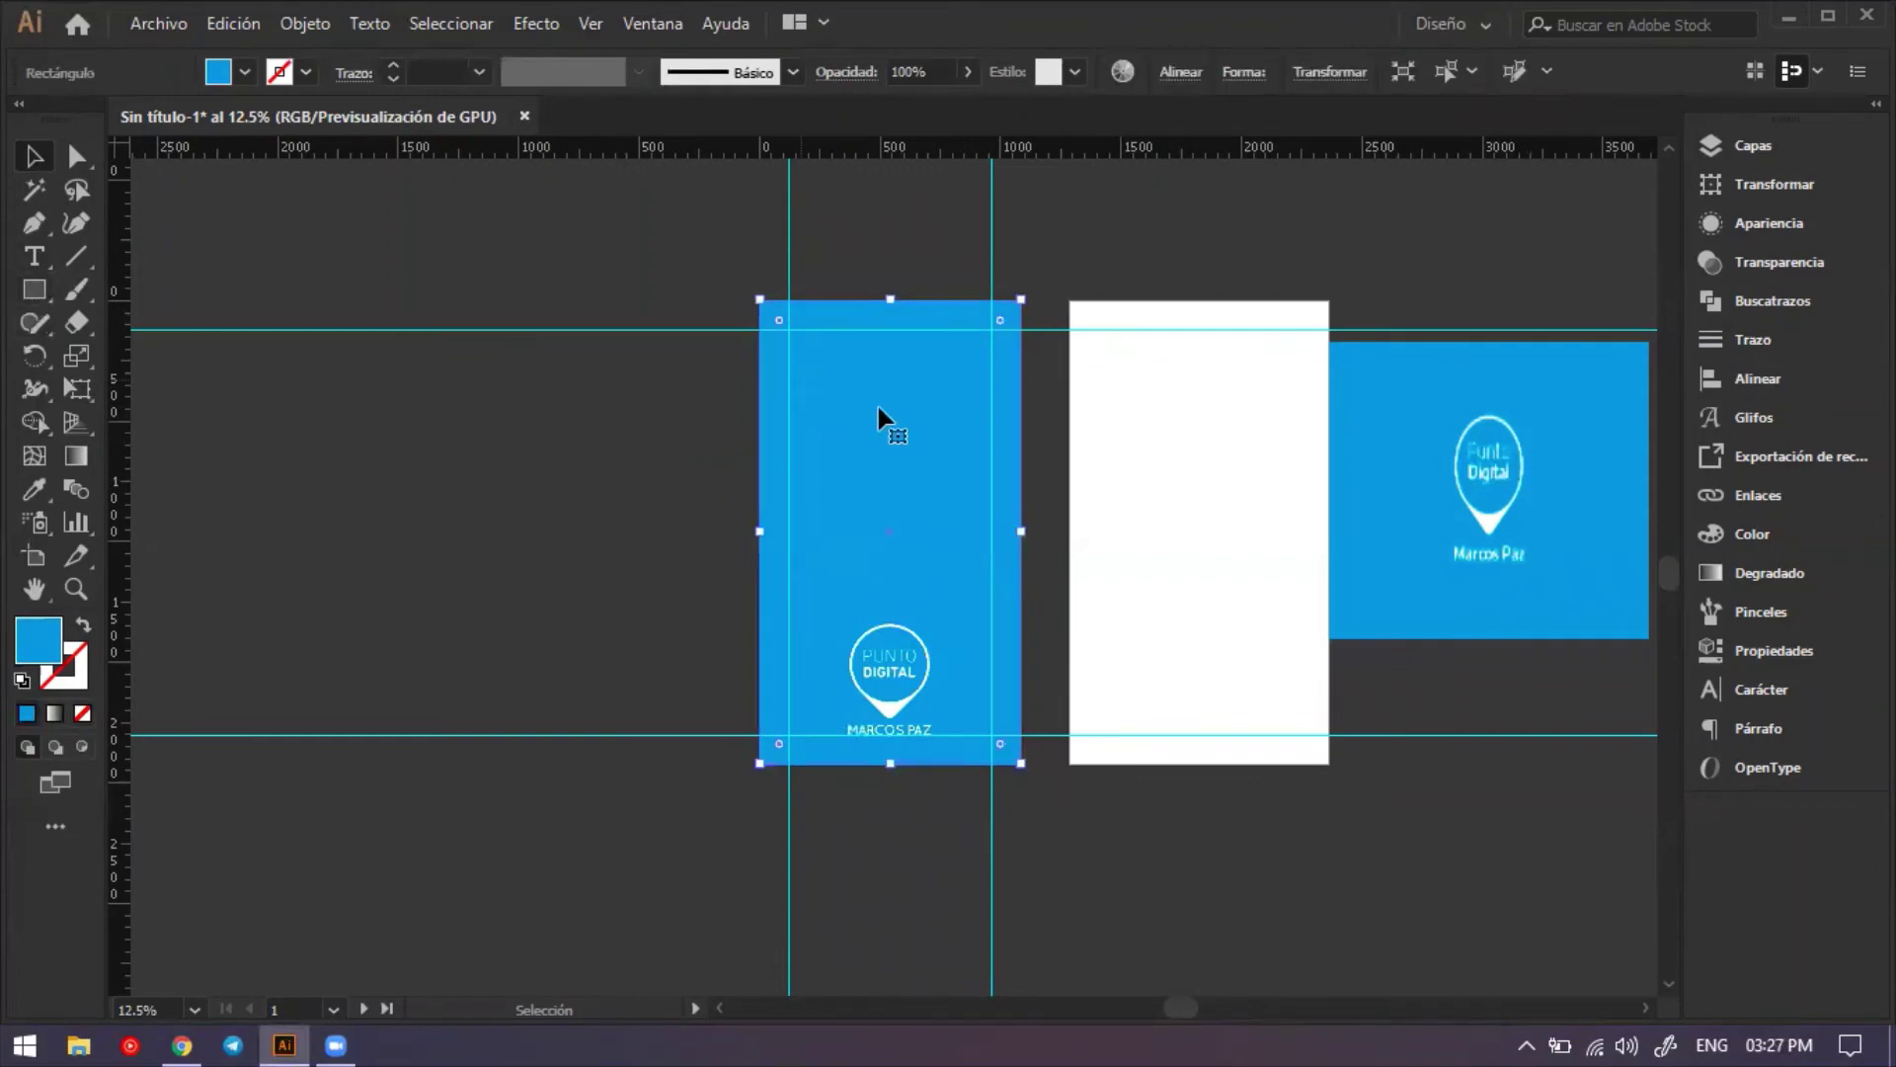
Draw a text area above the logo on the blue artboard and enter "Bienvenidos al Punto" in it.
{"action": "key", "text": "t"}
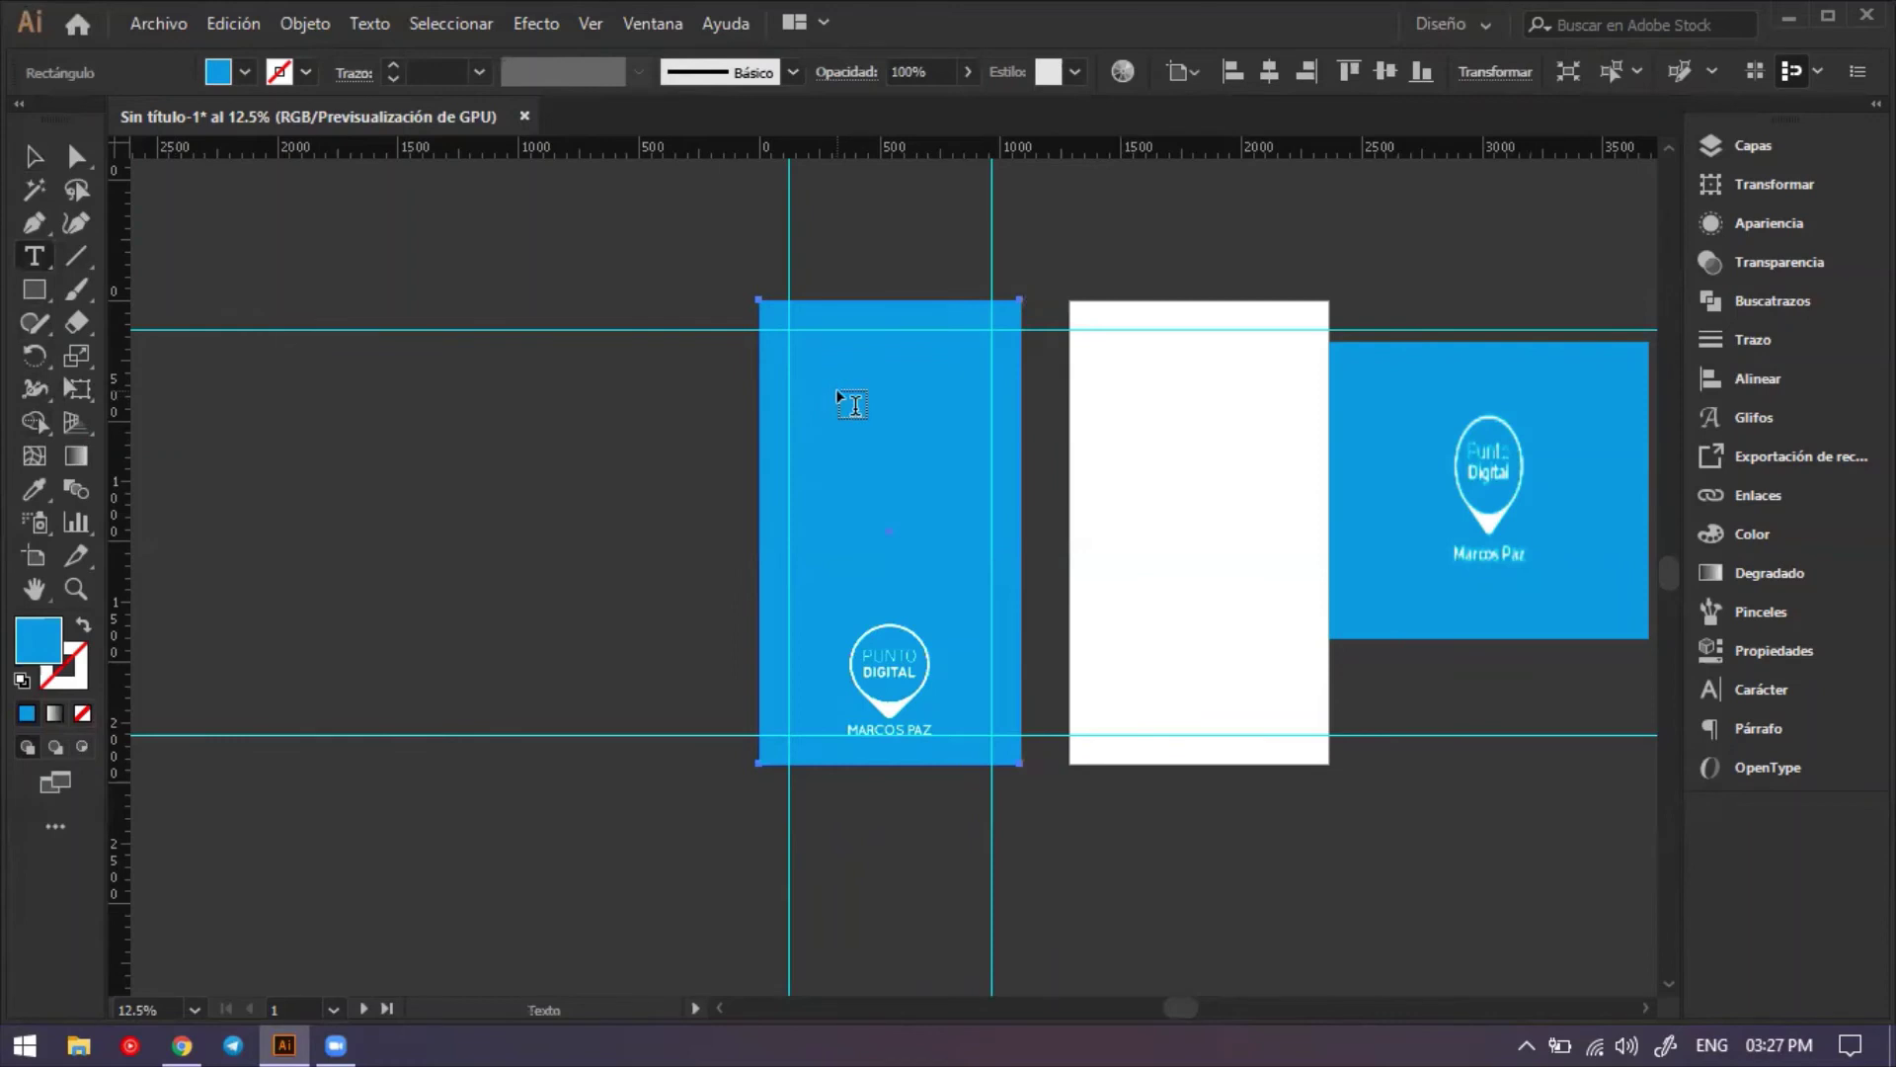
{"action": "key", "text": "ctrl+plus"}
{"action": "key", "text": "ctrl+plus"}
{"action": "key", "text": "ctrl+minus"}
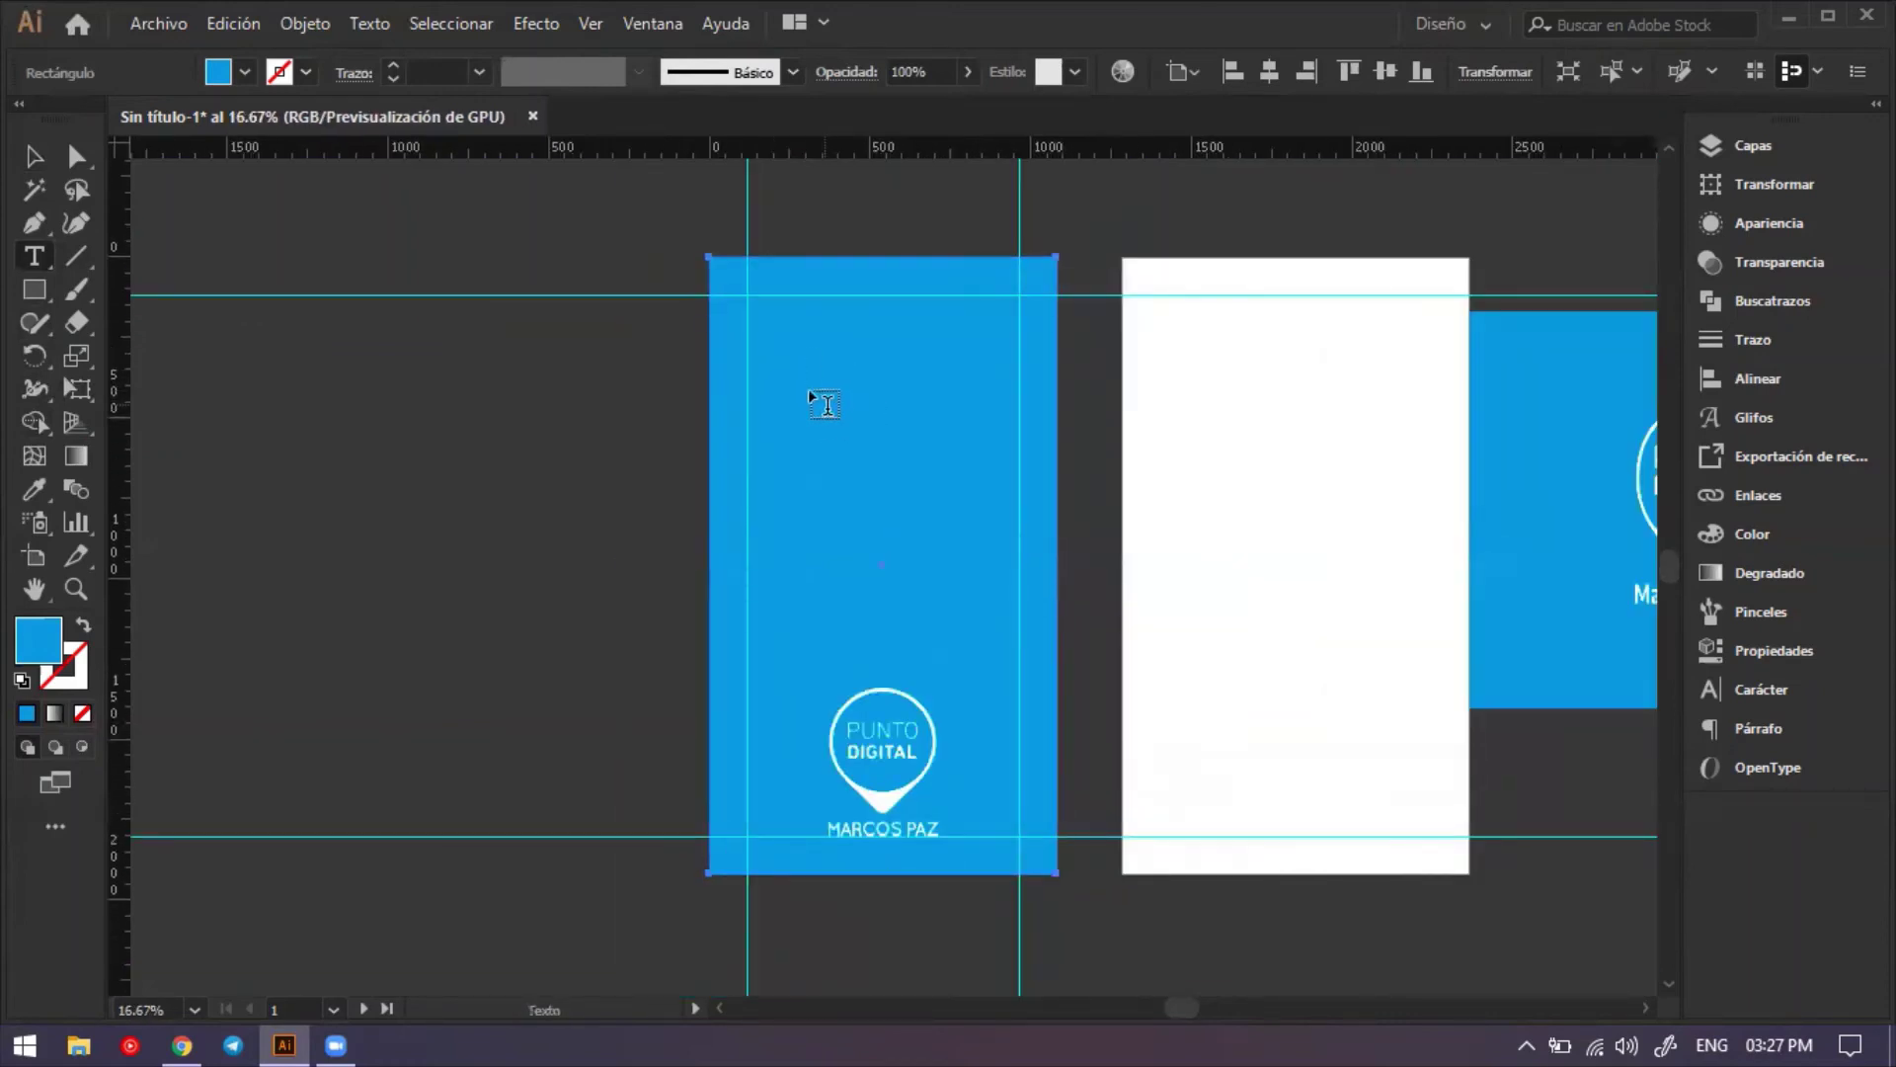
{"action": "key", "text": "ctrl+shift+a"}
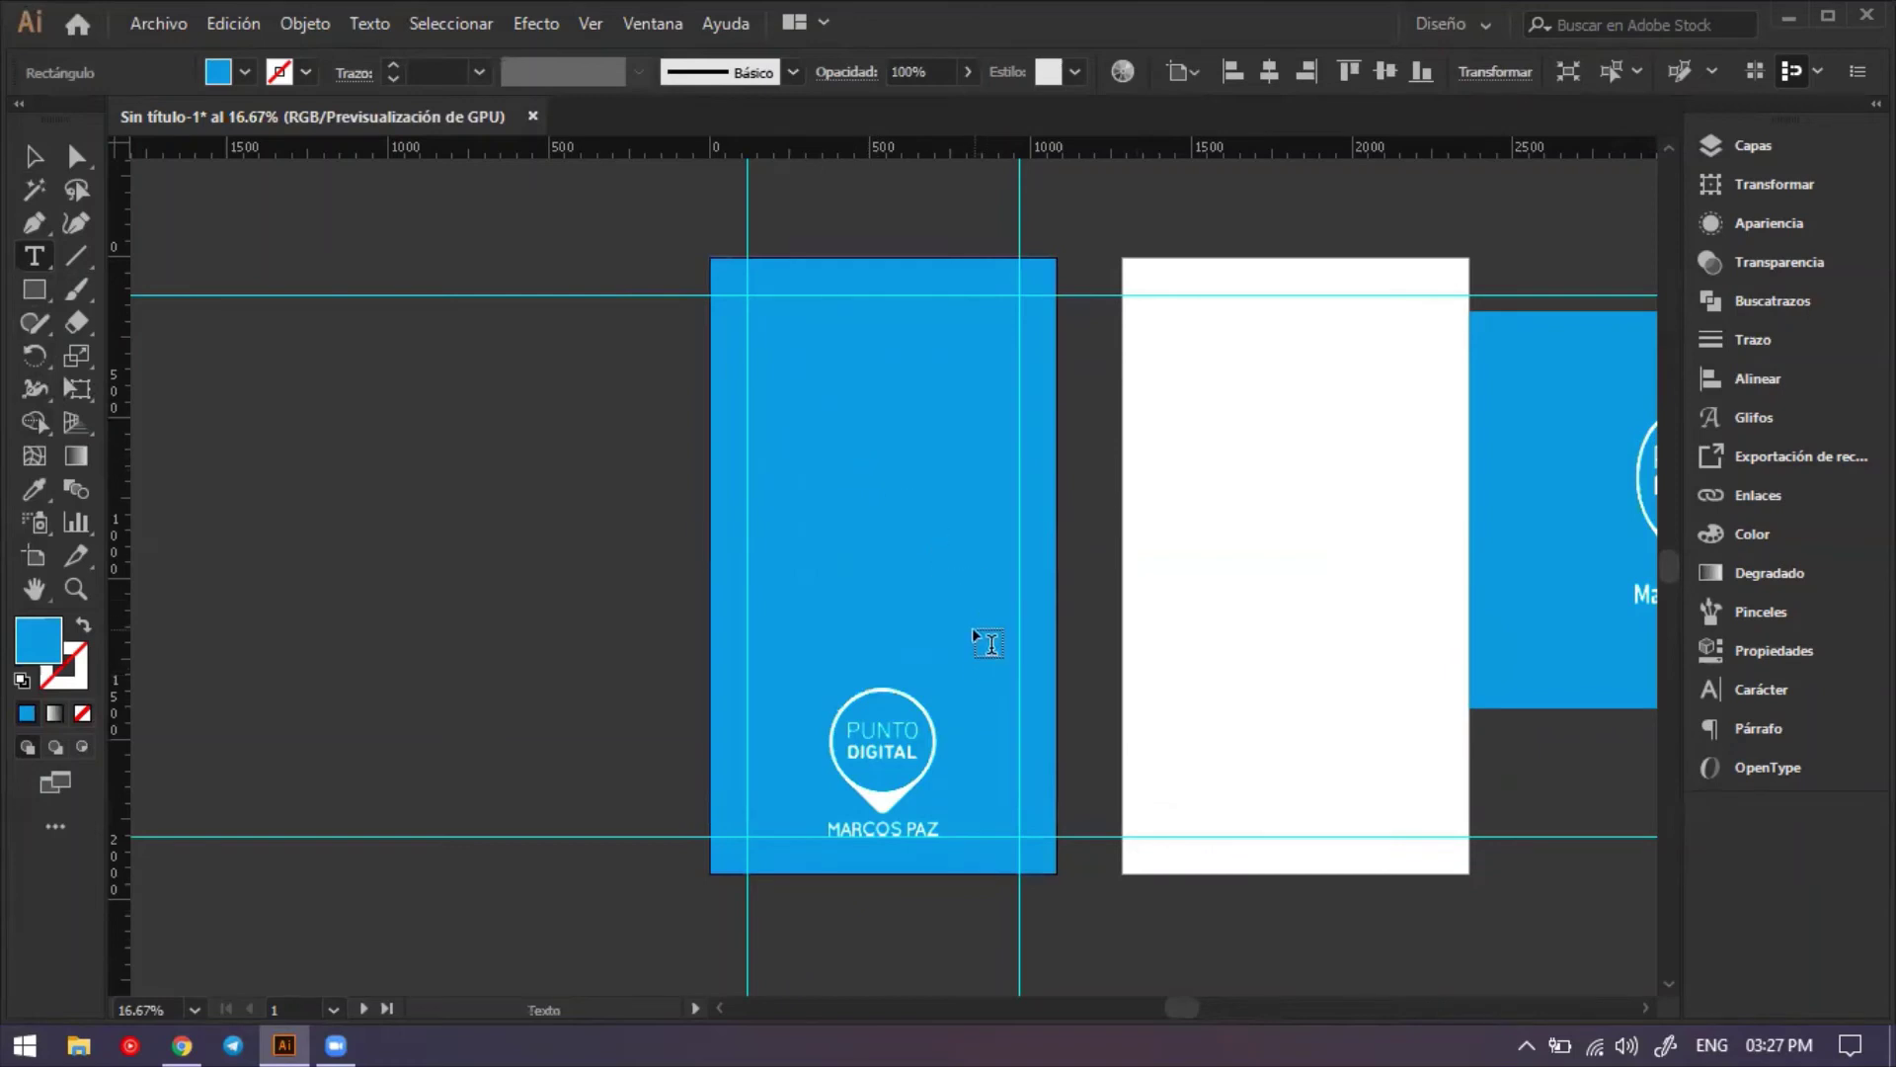
{"action": "left_click_drag", "start_coordinate": [971, 626], "coordinate": [972, 626]}
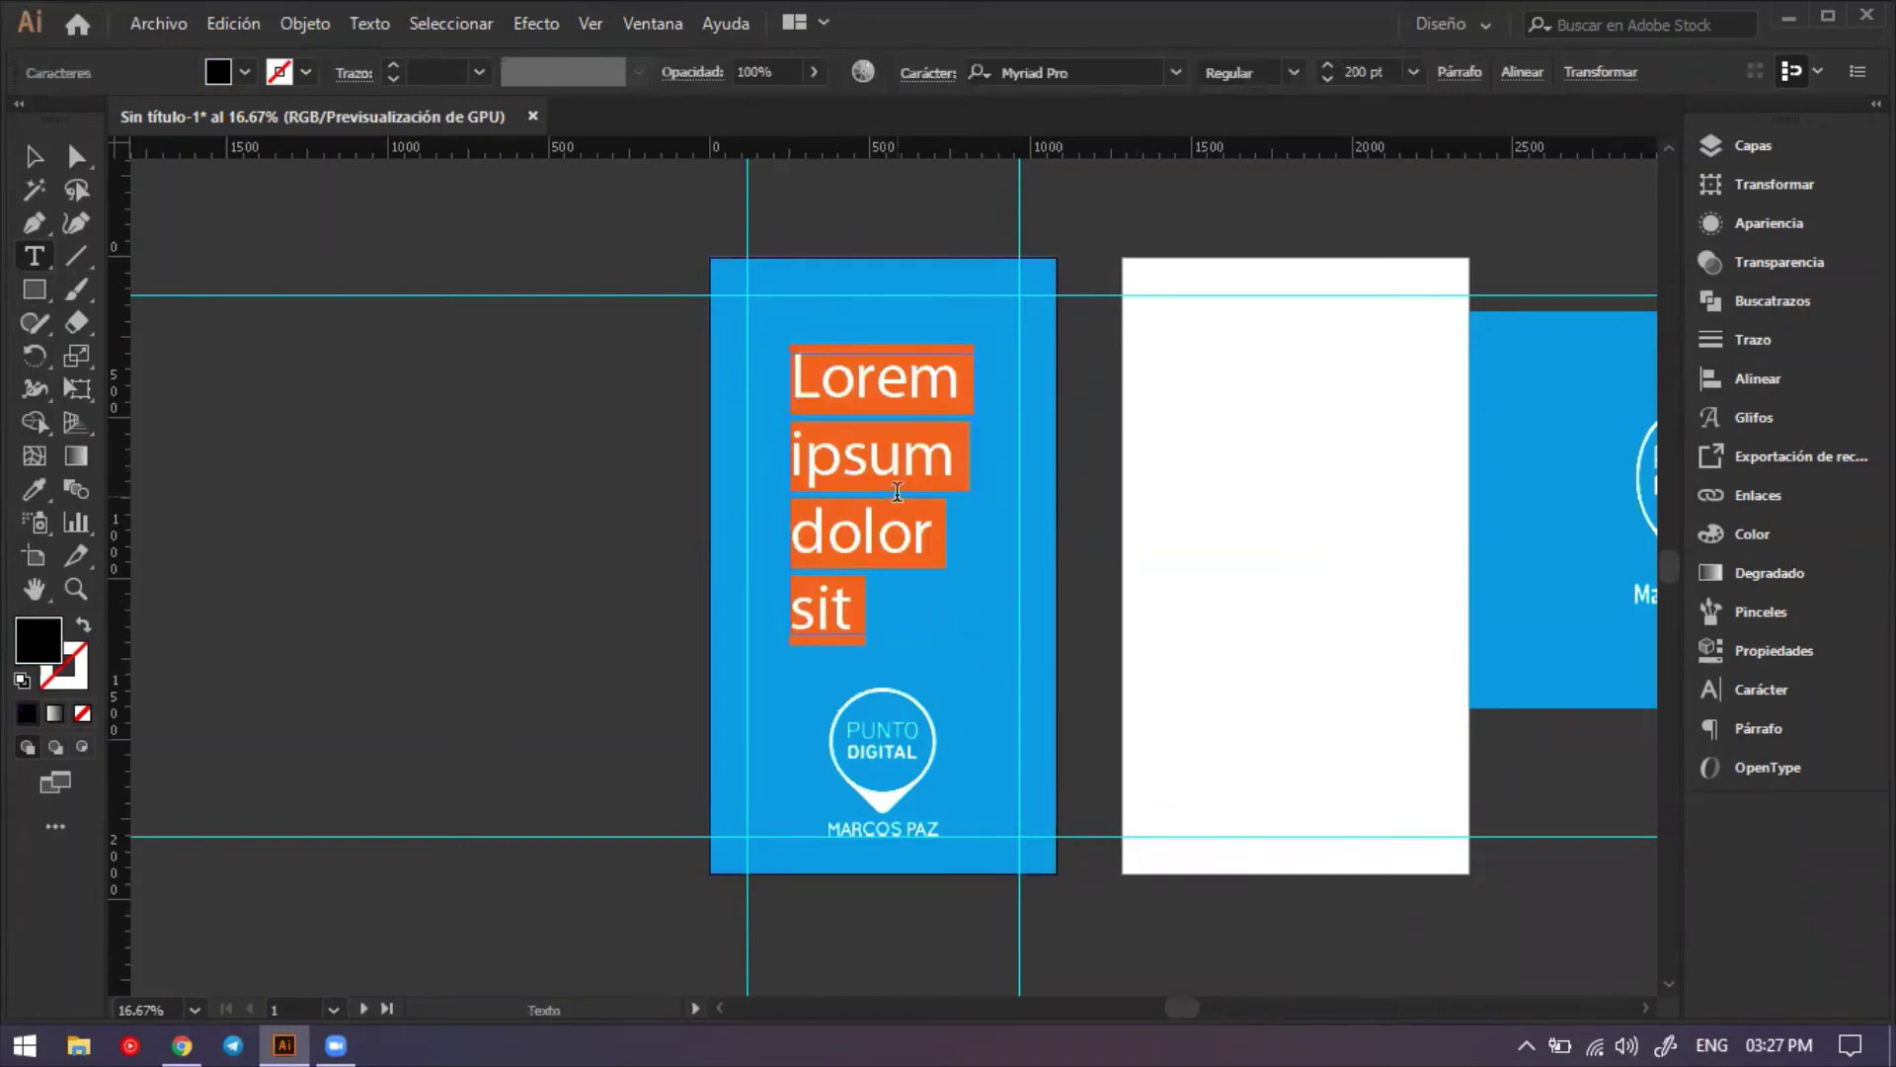
{"action": "type", "text": "T"}
{"action": "key", "text": "BackSpace"}
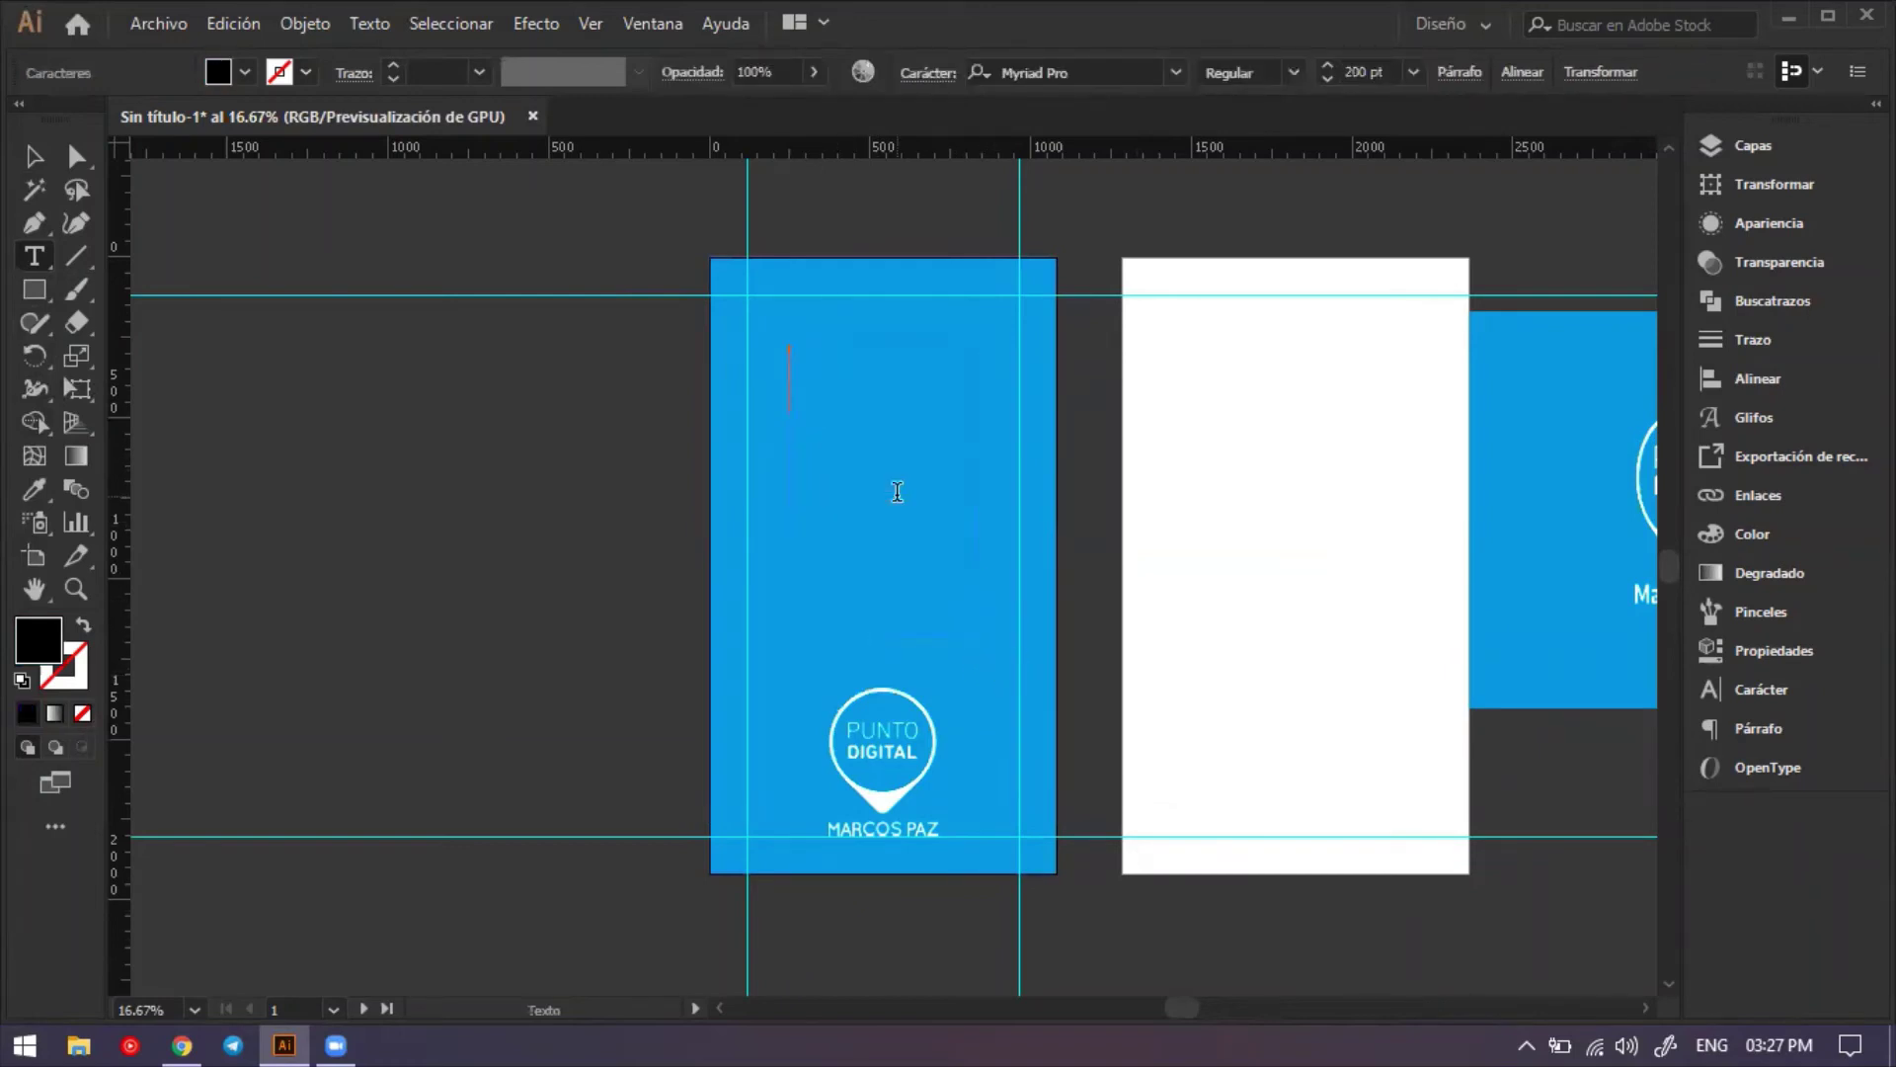
{"action": "type", "text": "Bienvenidos"}
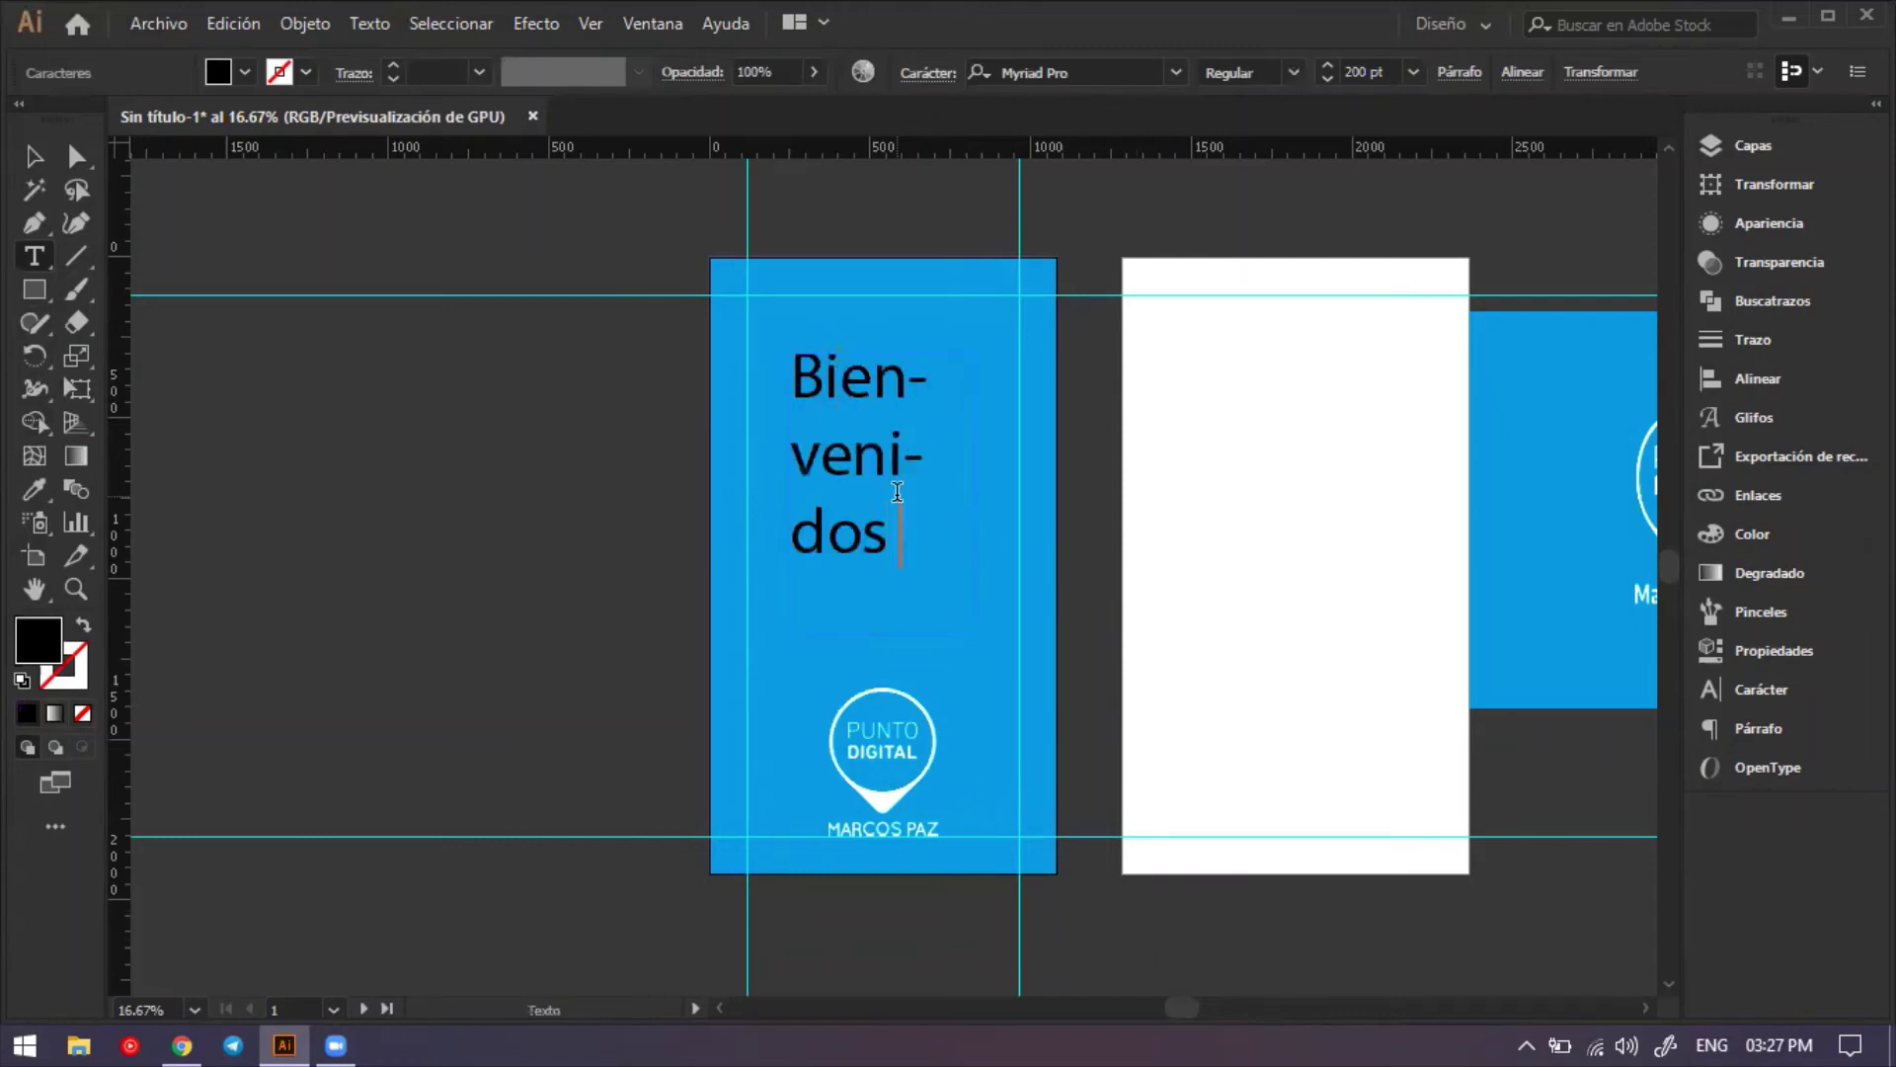
{"action": "type", "text": " al Punto"}
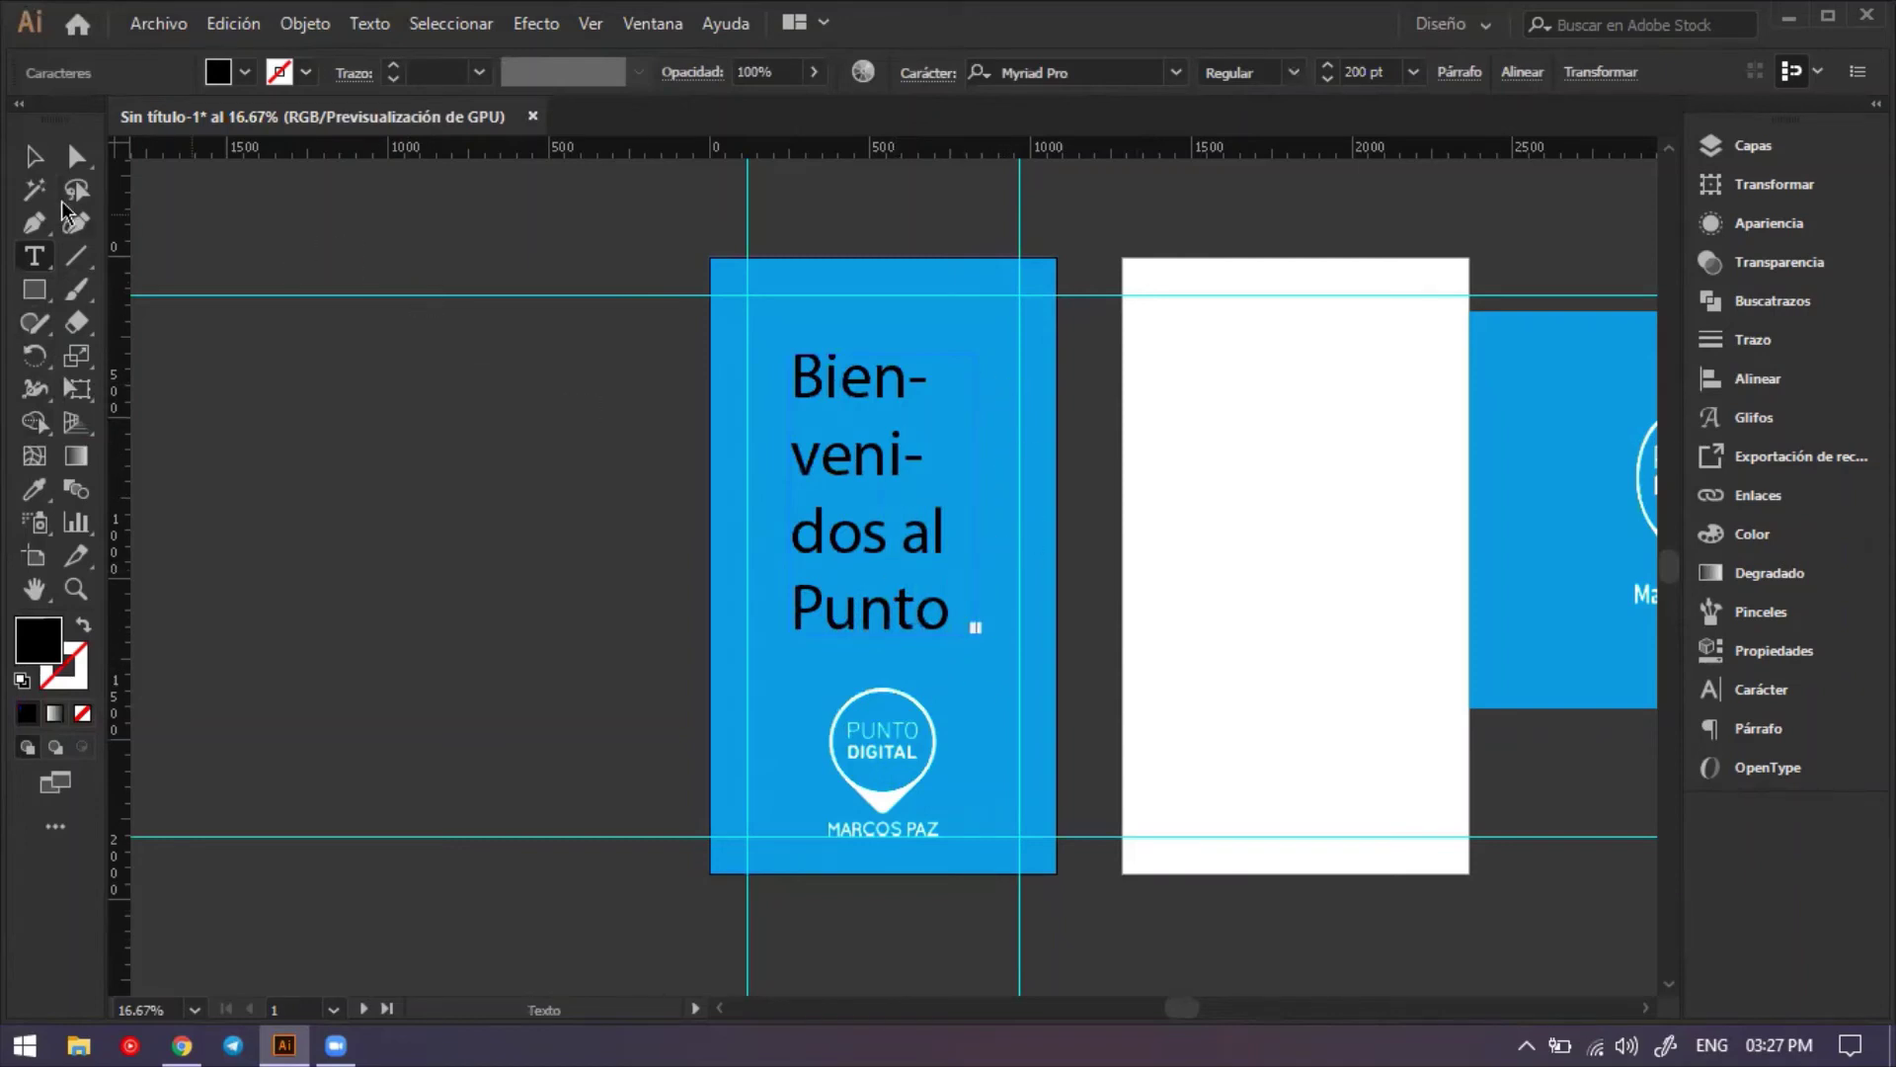
{"action": "left_click", "coordinate": [46, 269]}
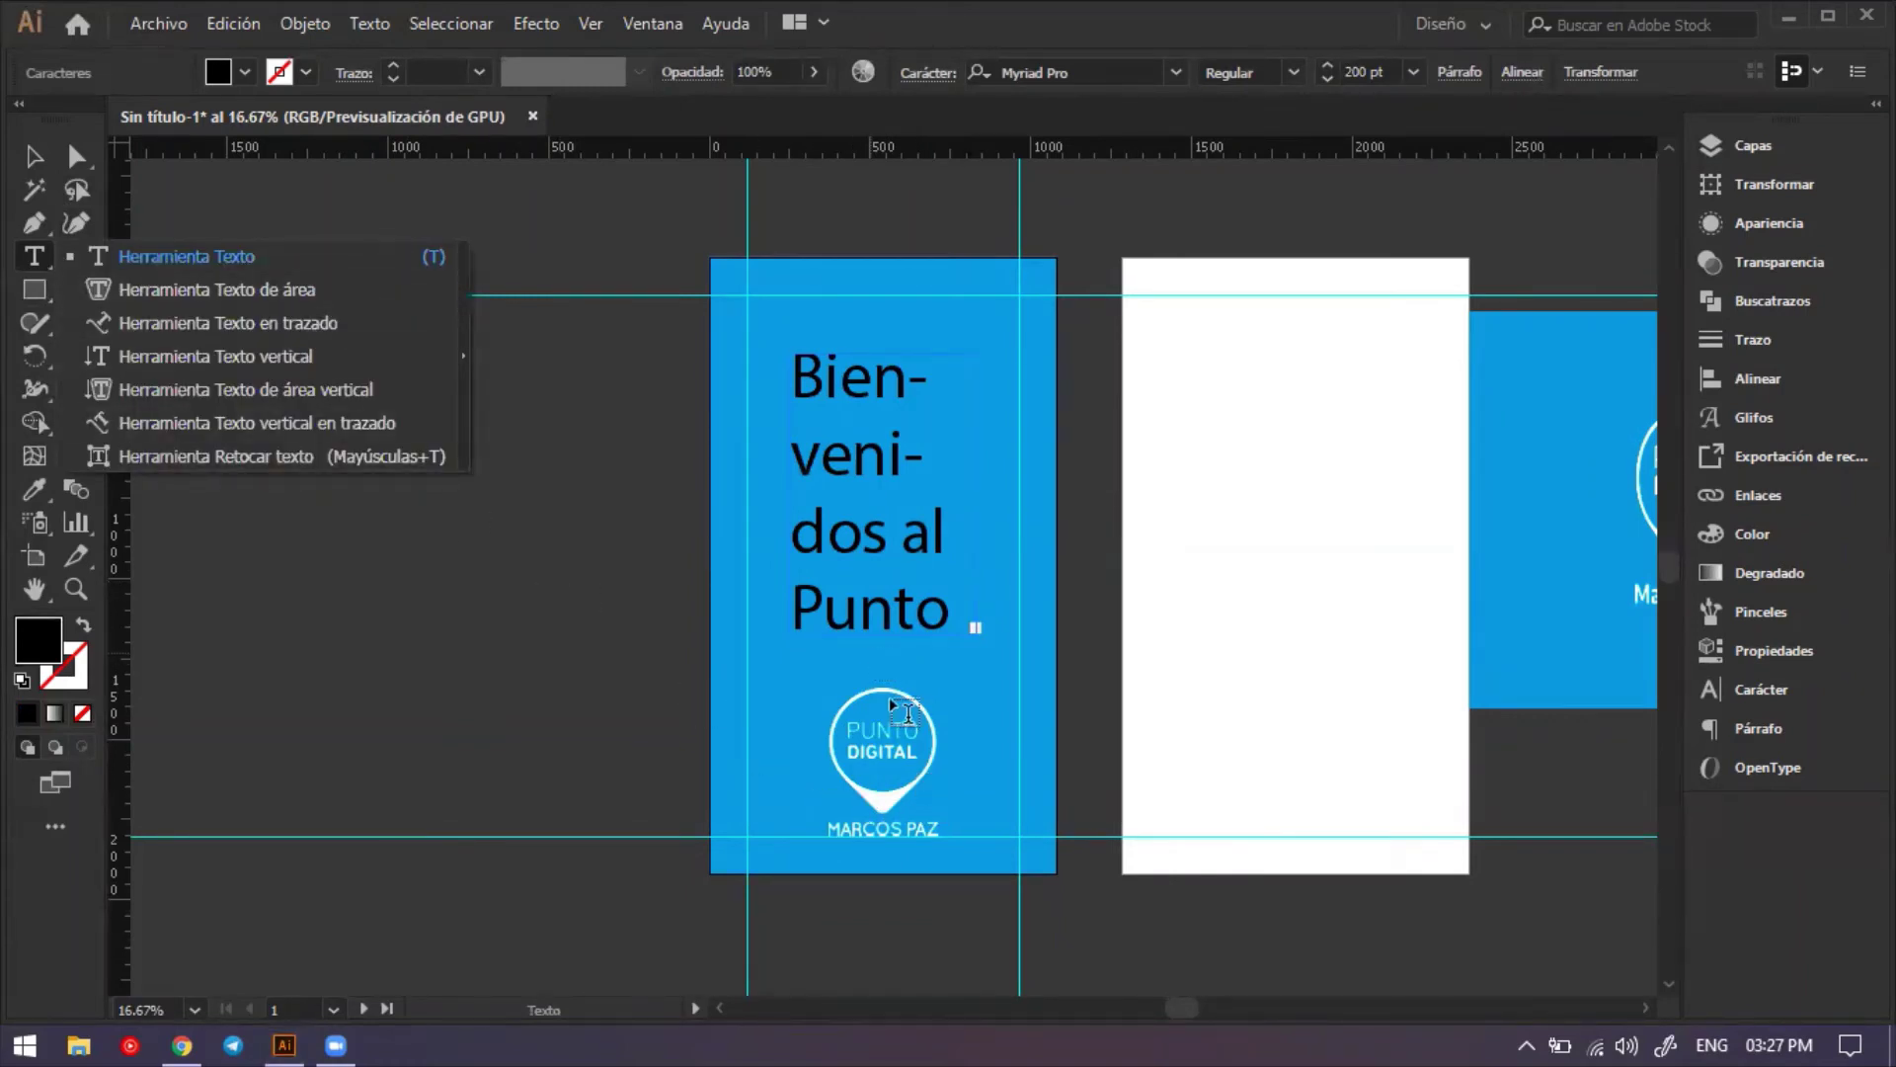
{"action": "left_click", "coordinate": [854, 453]}
{"action": "double_click", "coordinate": [854, 453]}
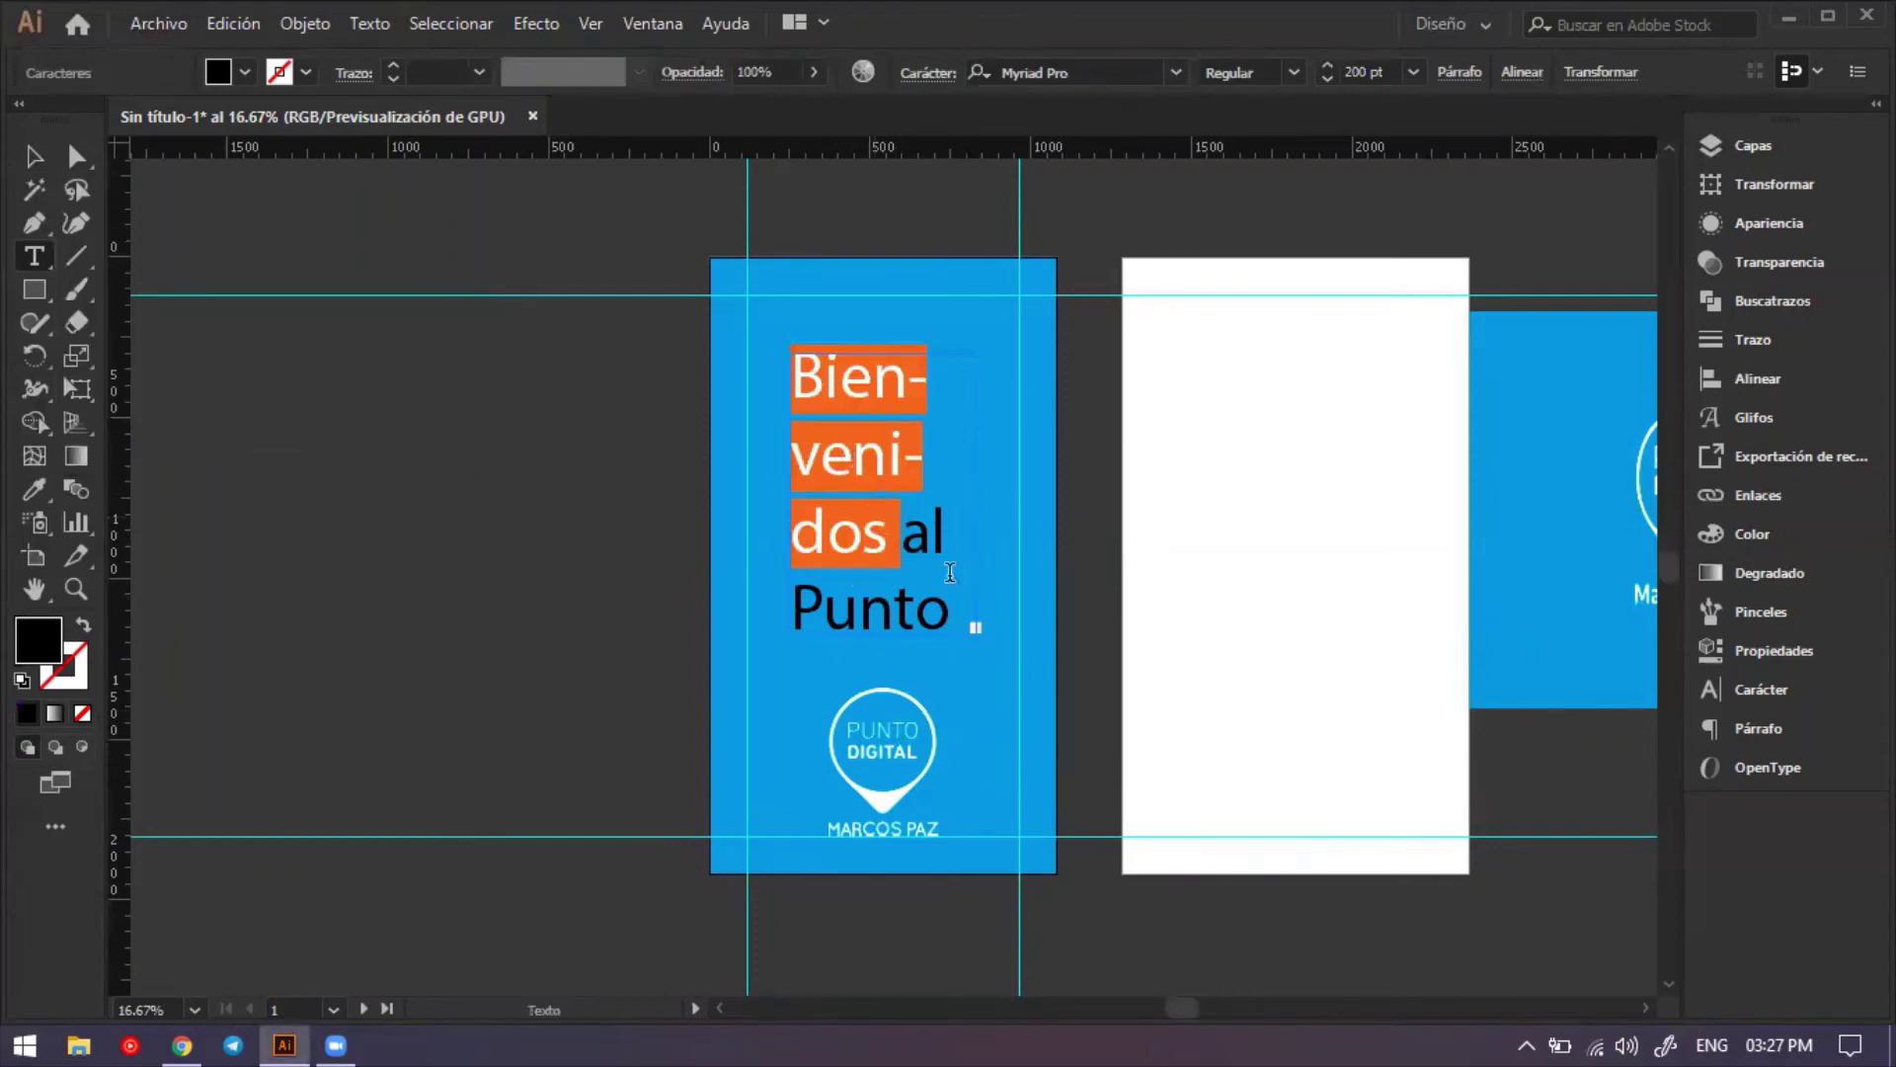
{"action": "key", "text": "ctrl+shift+a"}
{"action": "left_click", "coordinate": [33, 158]}
{"action": "left_click", "coordinate": [1284, 555]}
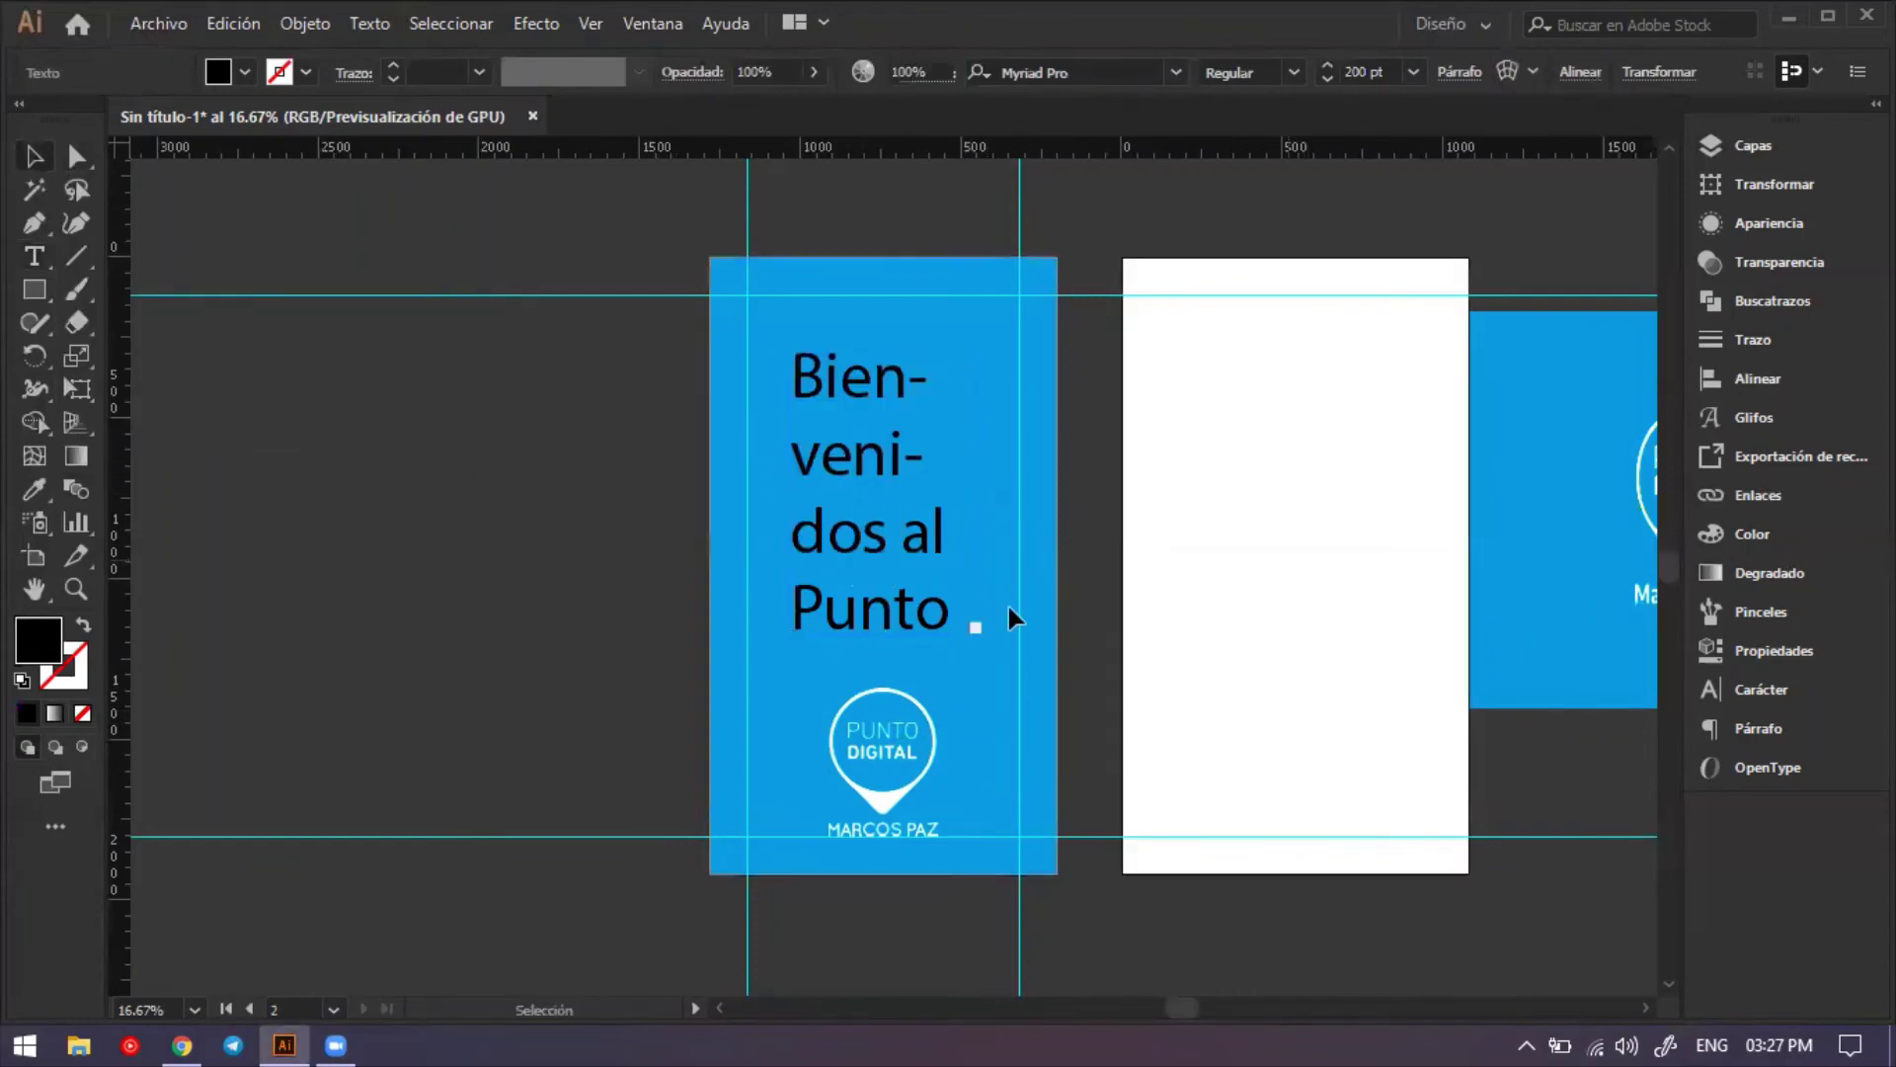
Try to use the overflow marker at the greeting text area's corner, and delete that text area.
{"action": "left_click", "coordinate": [978, 629]}
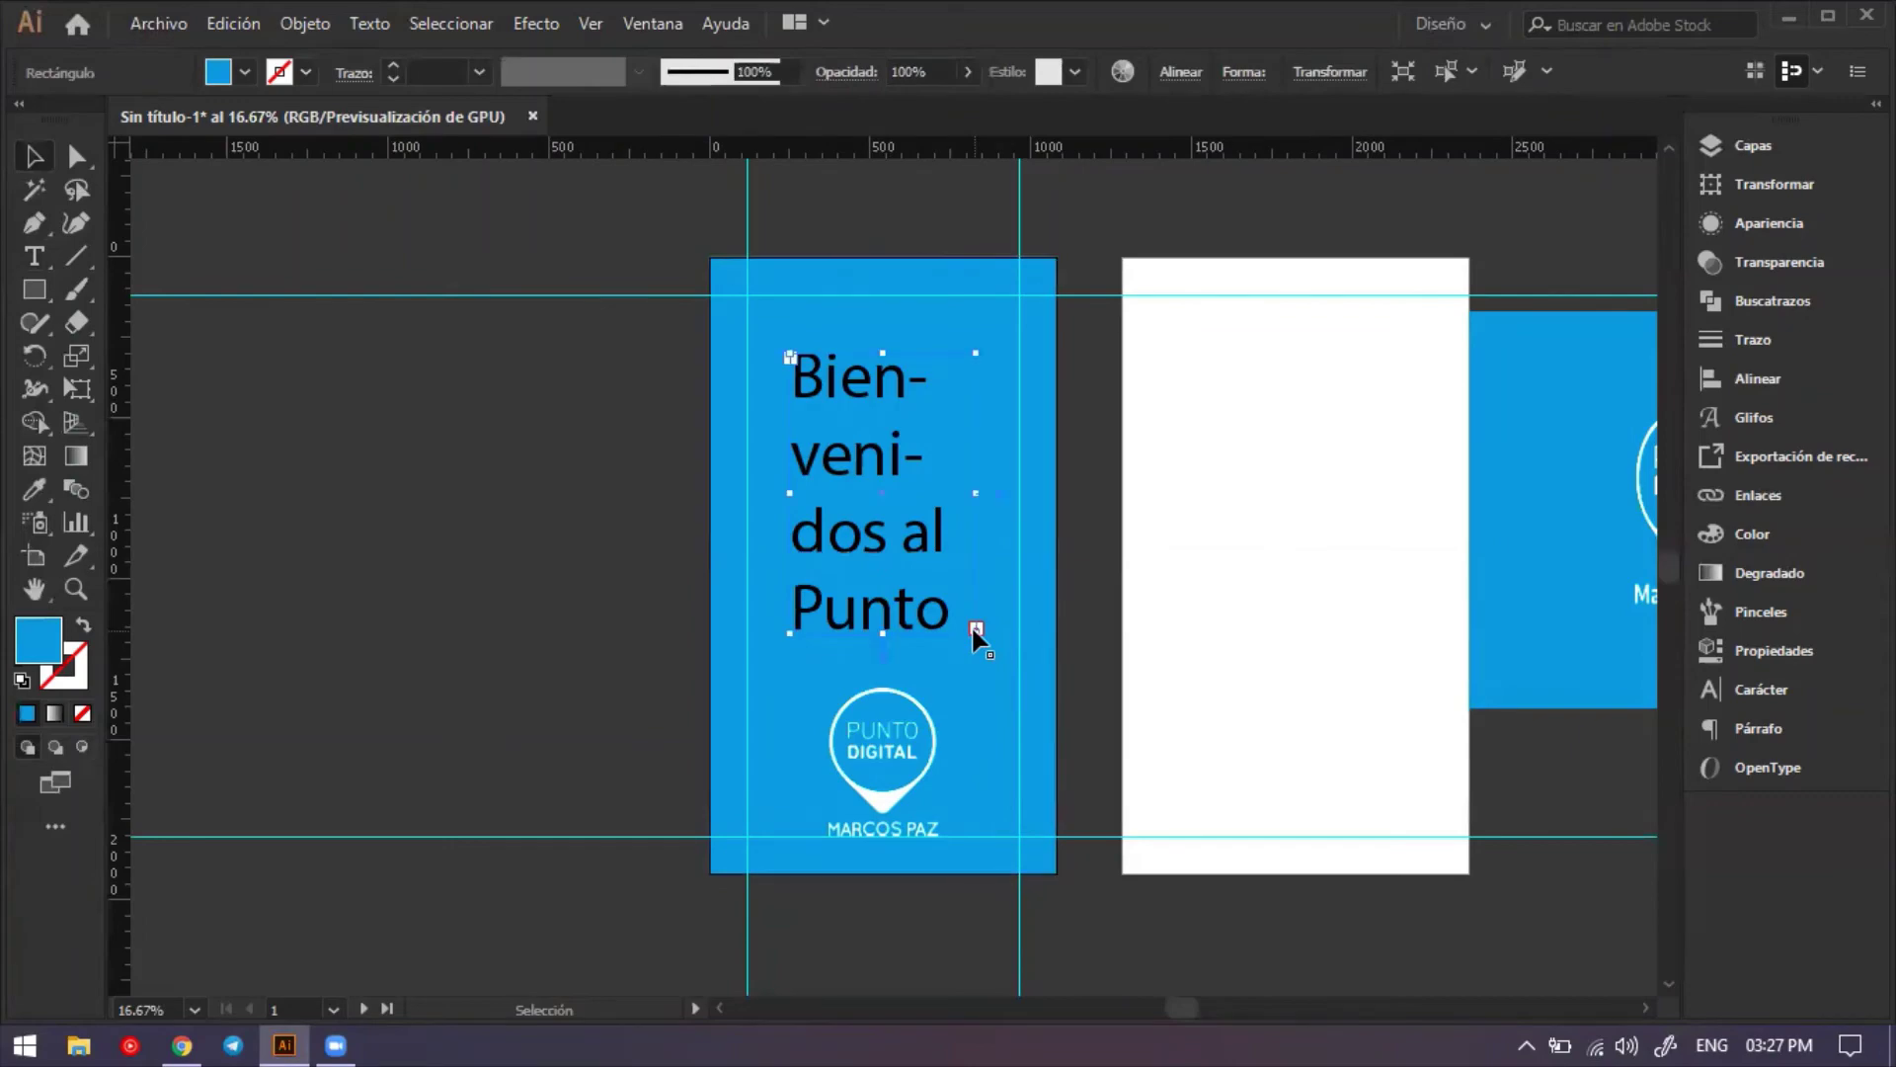
{"action": "left_click", "coordinate": [1022, 644]}
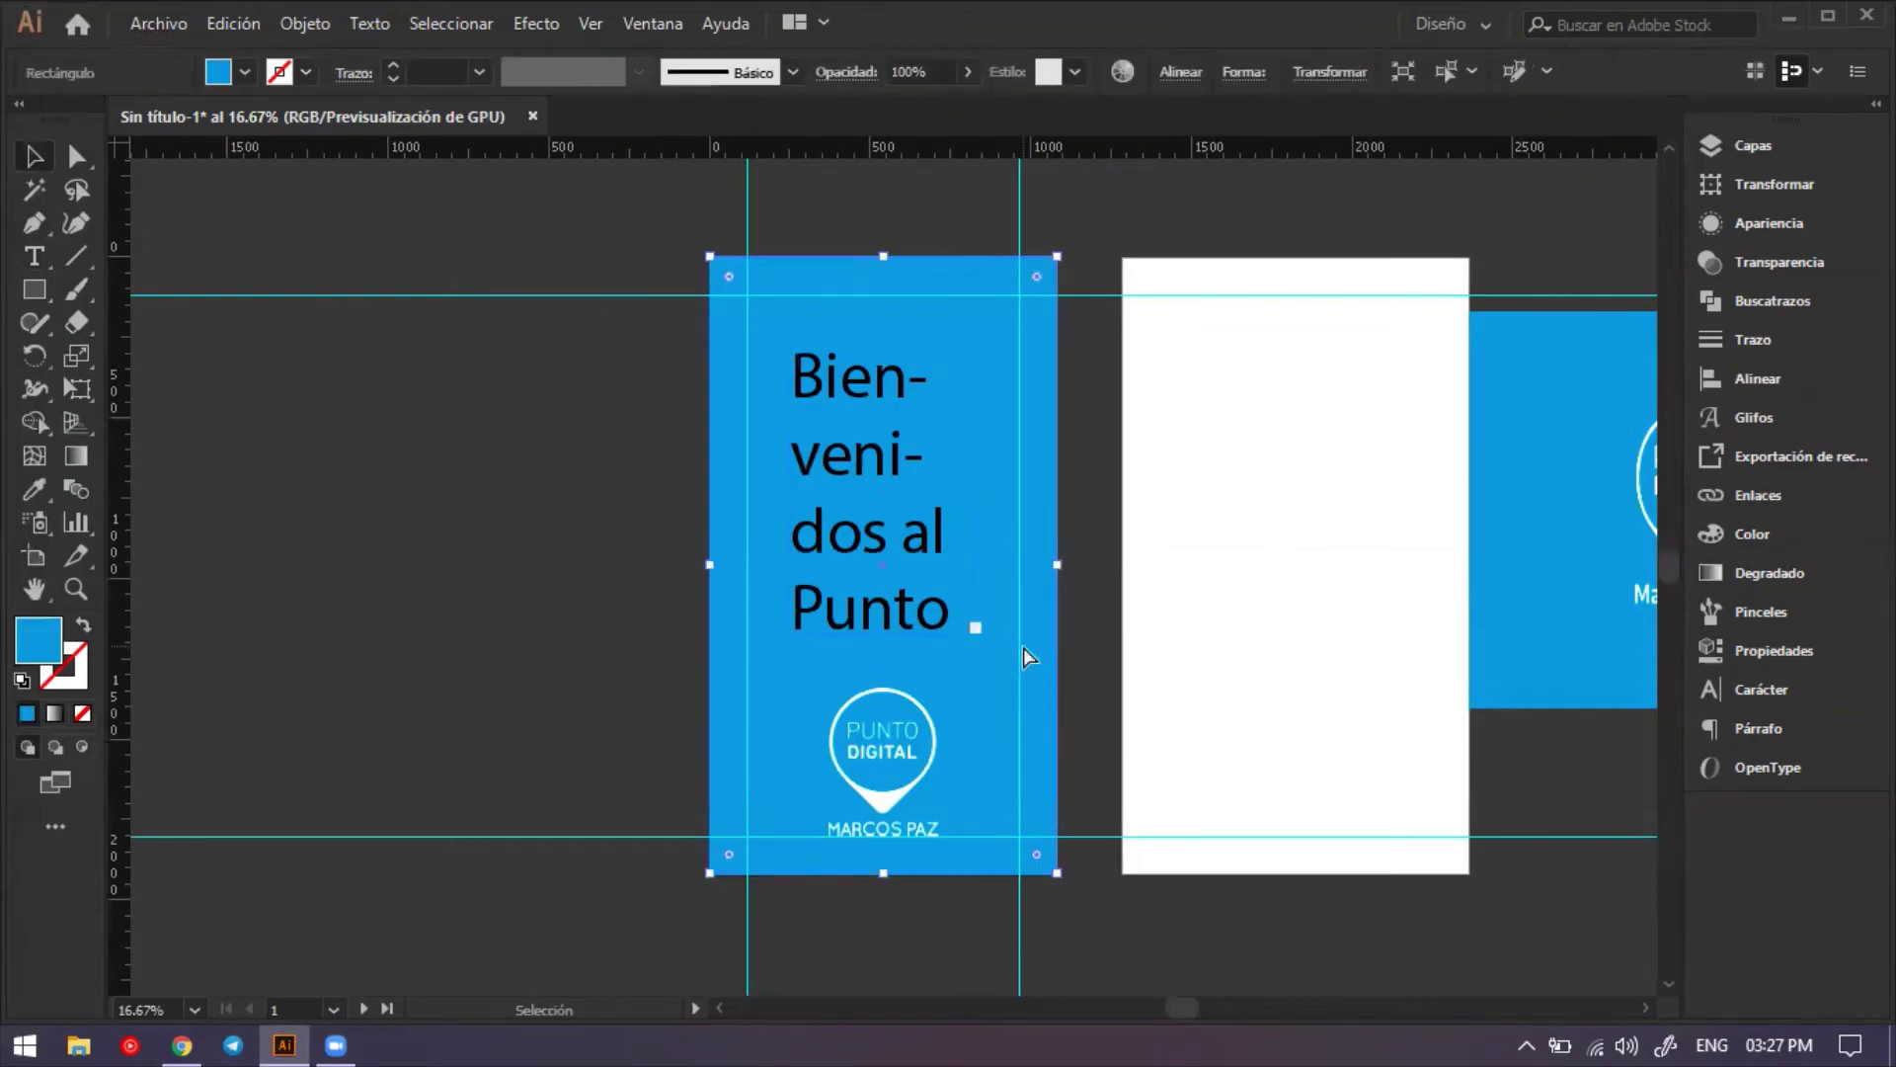
{"action": "key", "text": "ctrl+plus"}
{"action": "key", "text": "v"}
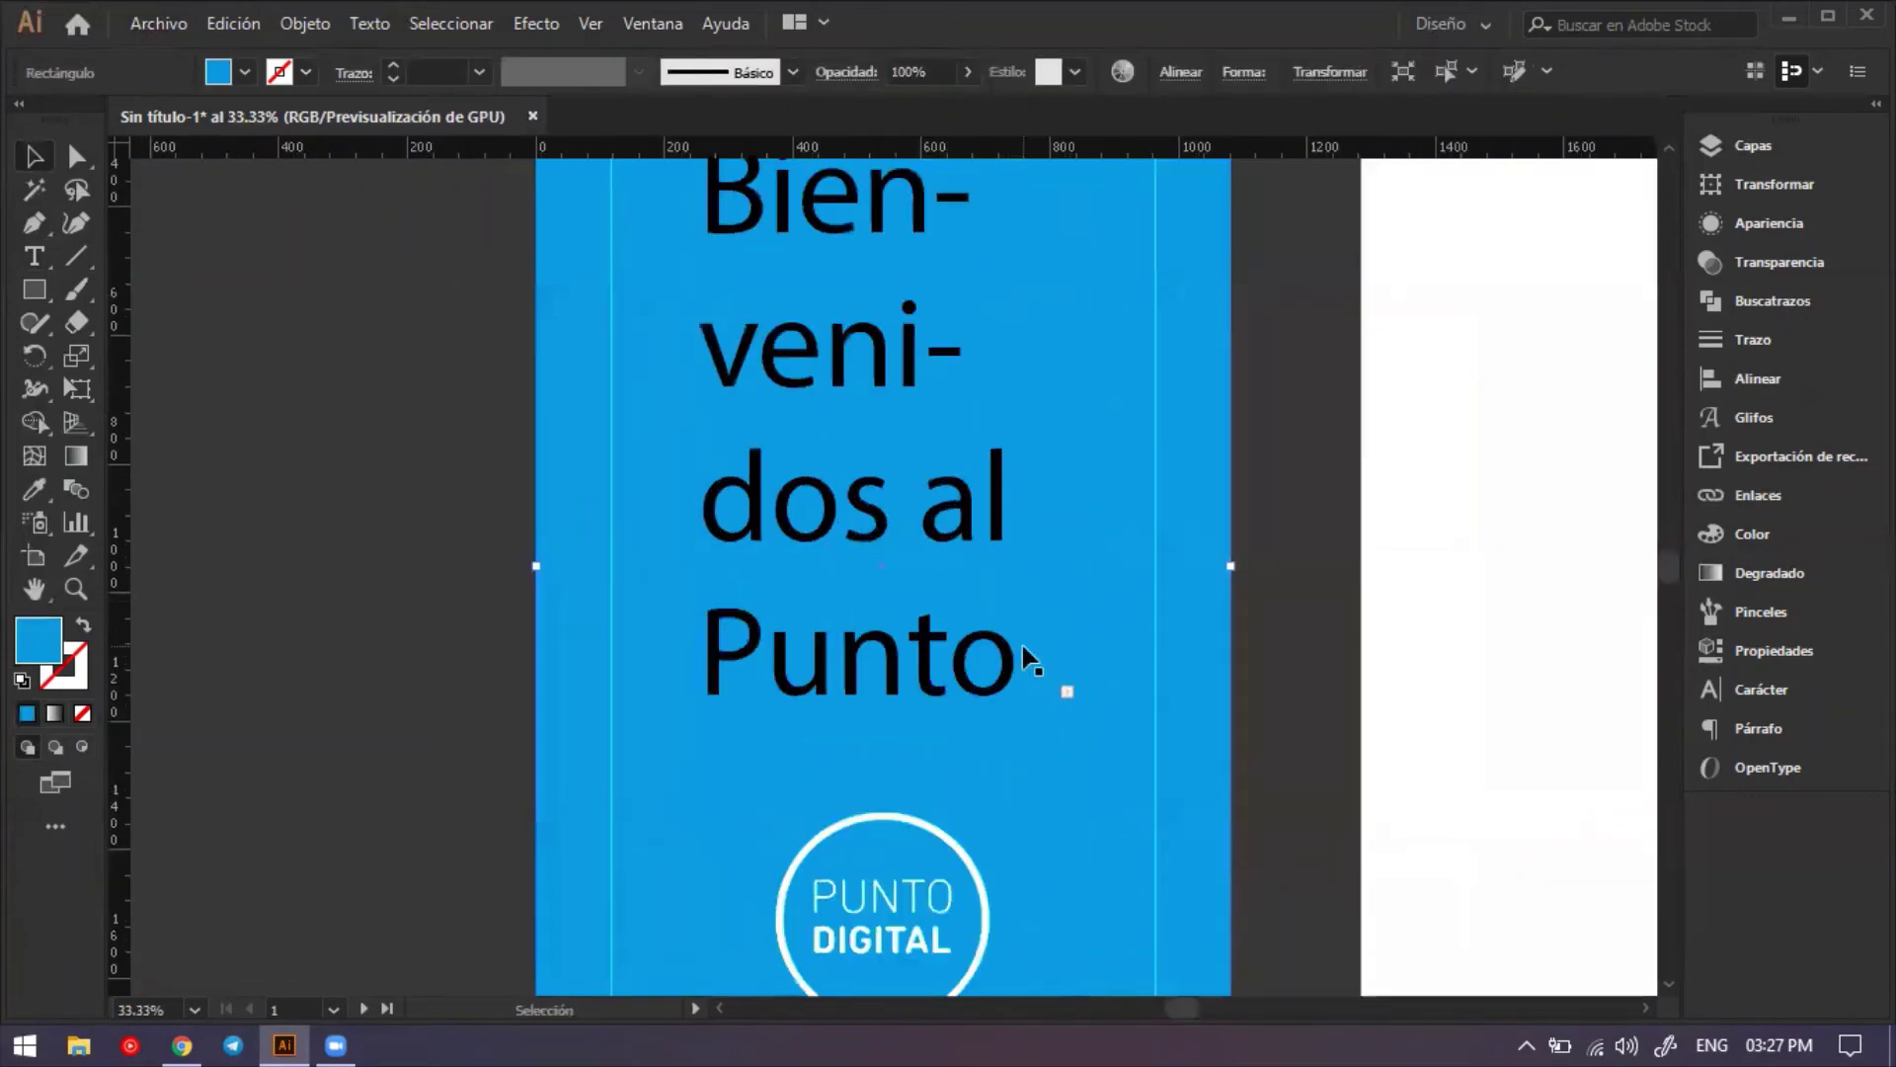
{"action": "left_click", "coordinate": [1068, 699]}
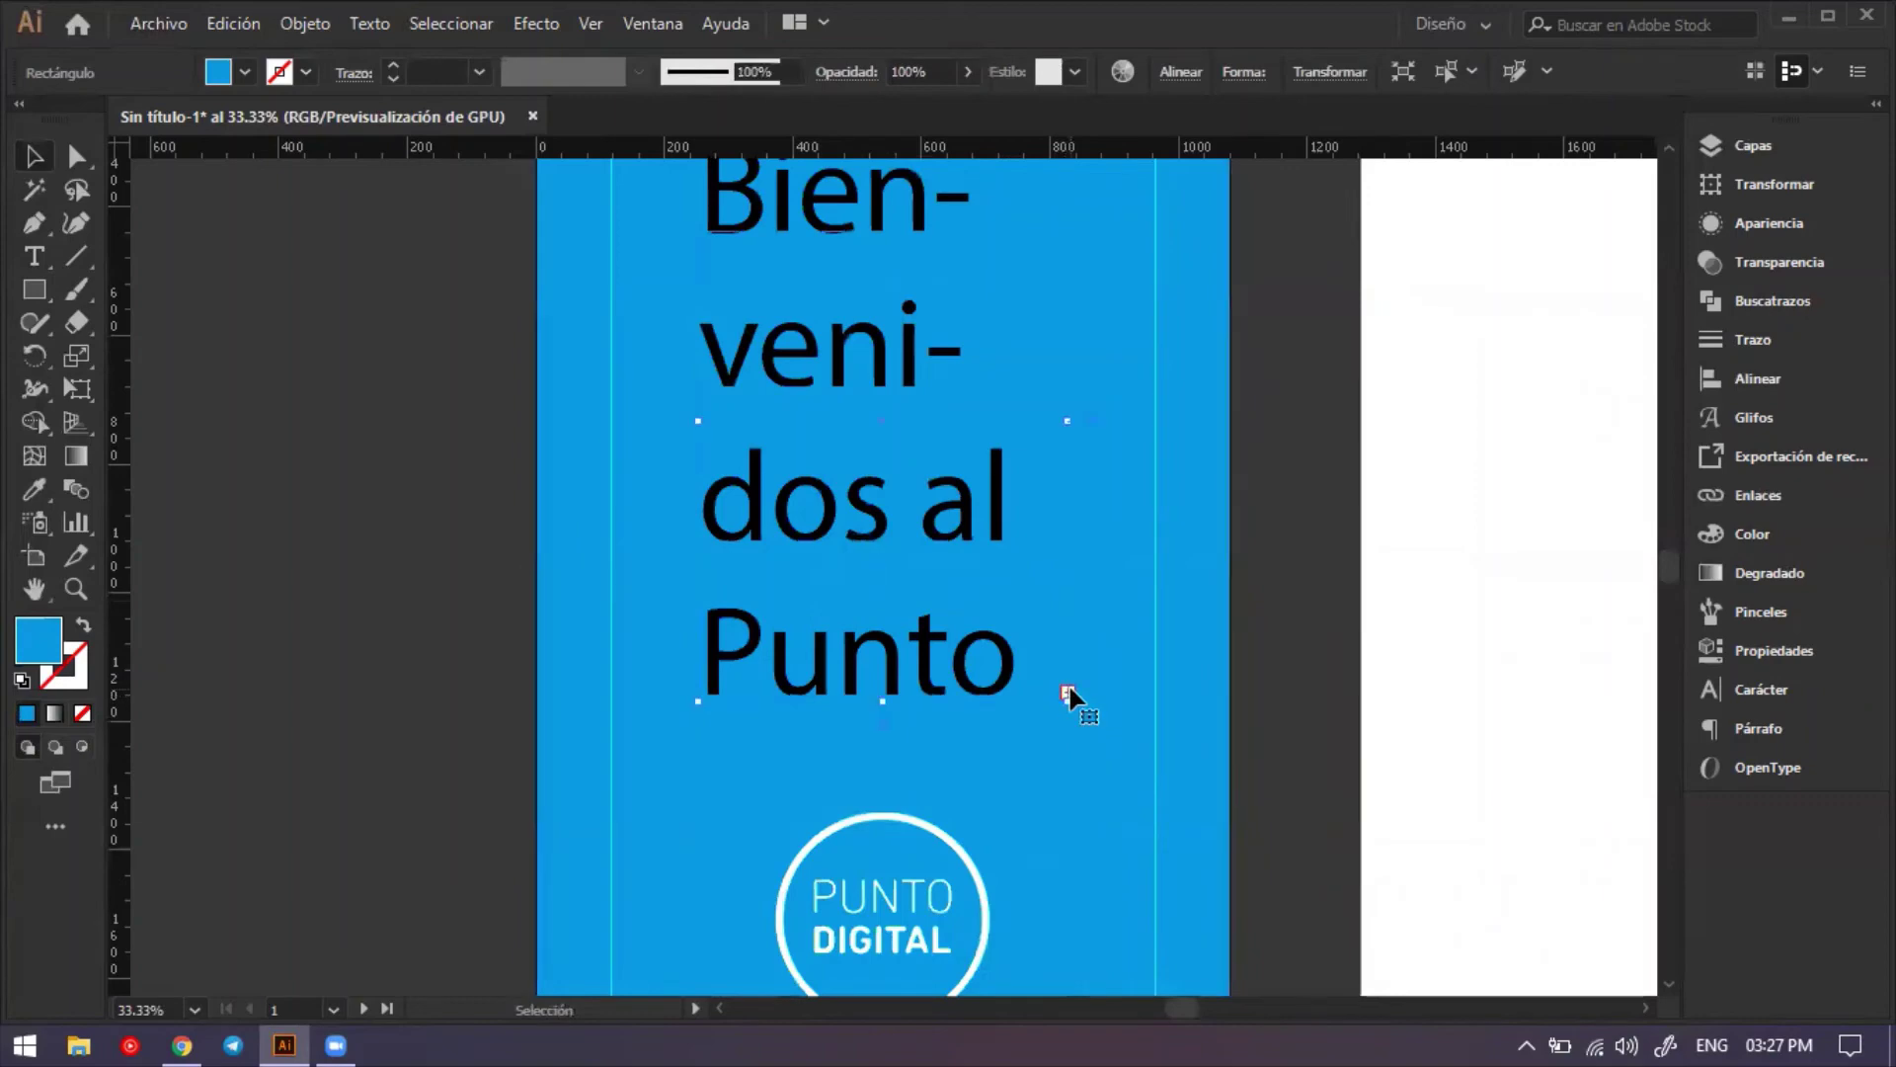
{"action": "double_click", "coordinate": [1069, 699]}
{"action": "key", "text": "ctrl+a"}
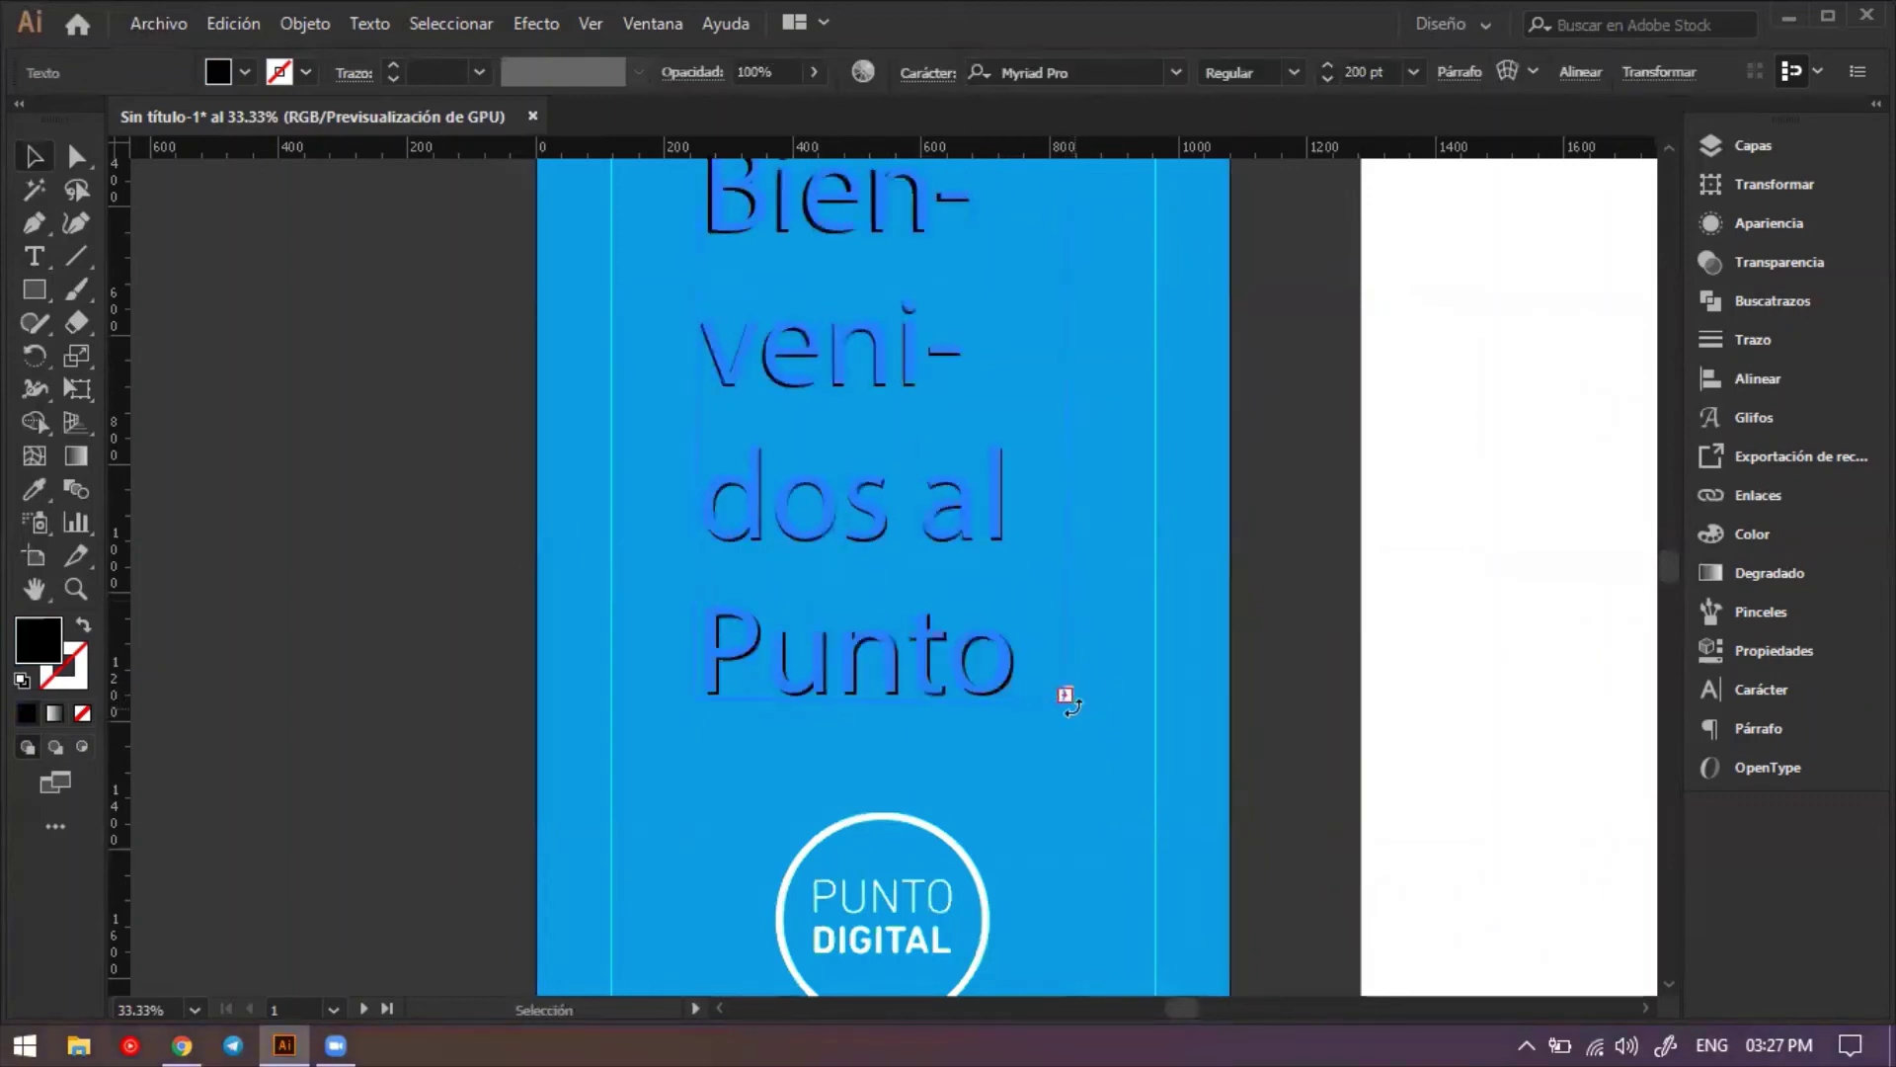
{"action": "key", "text": "Escape"}
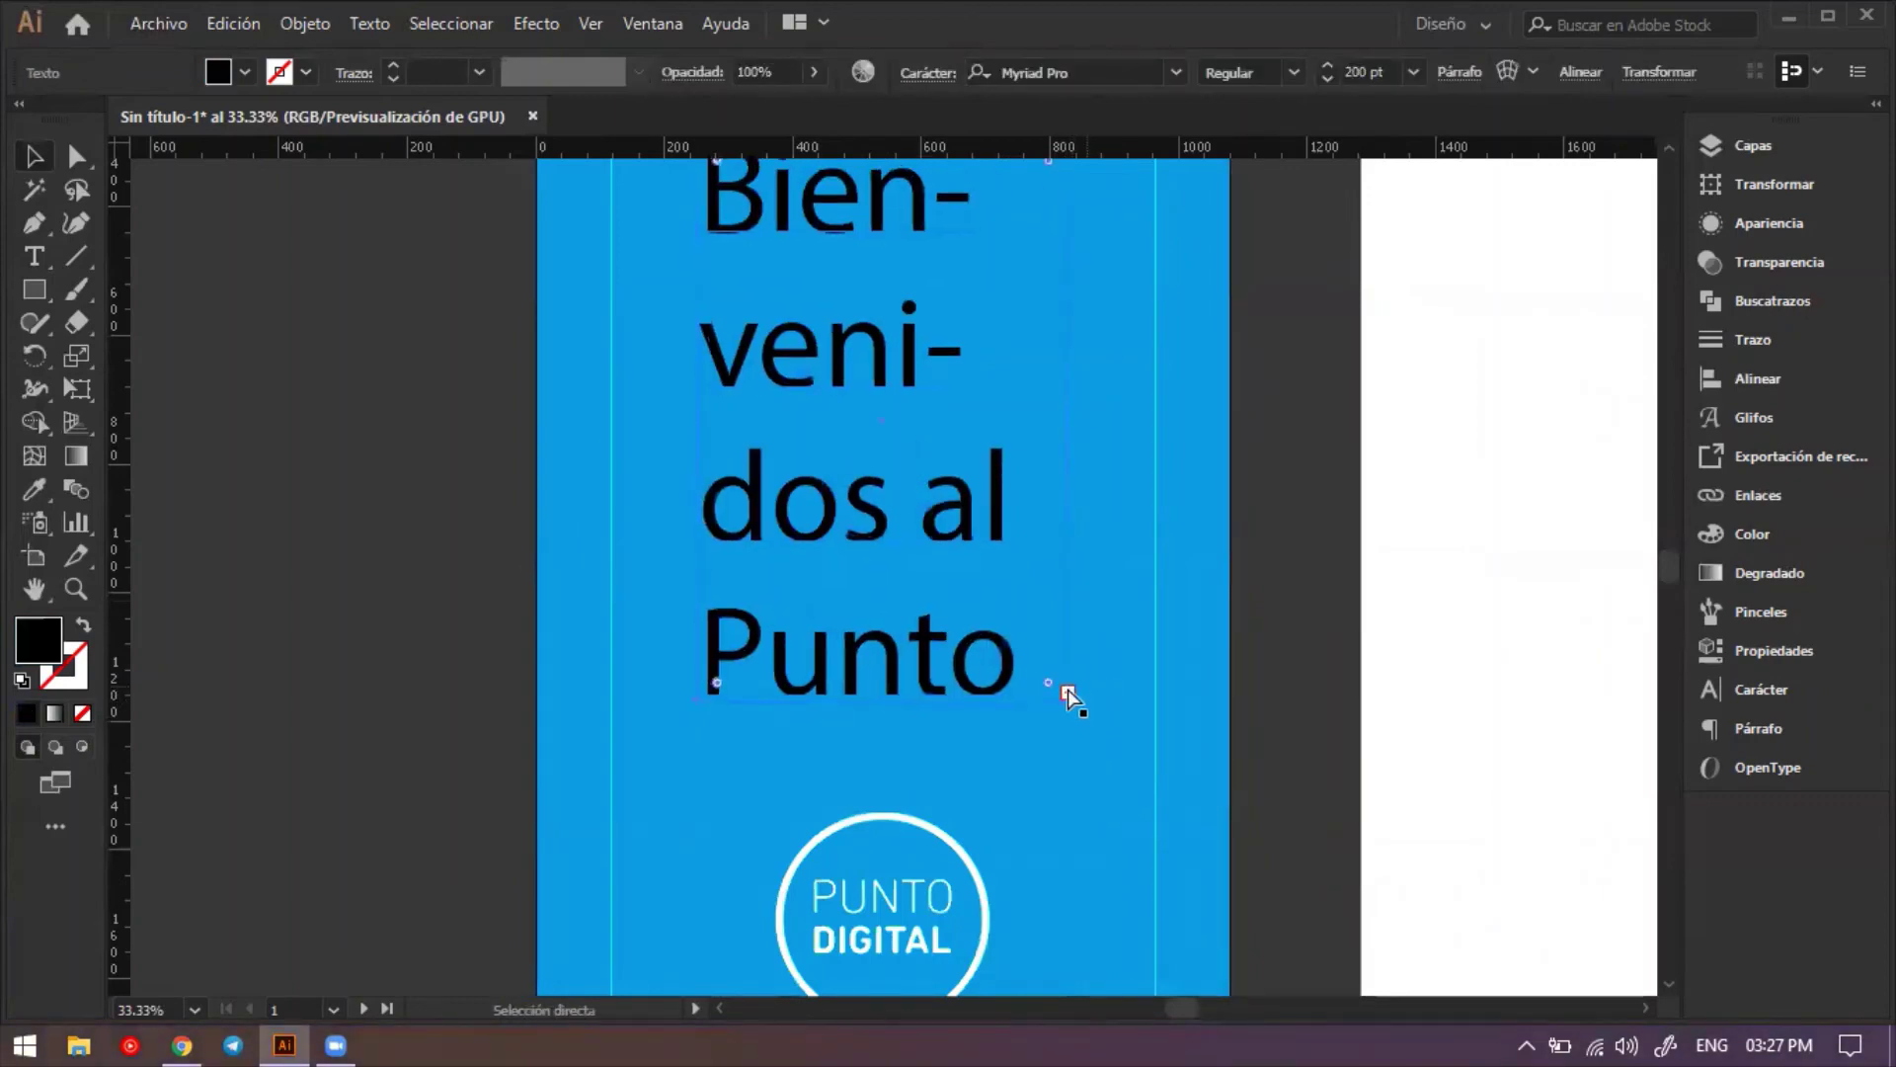
{"action": "key", "text": "Delete"}
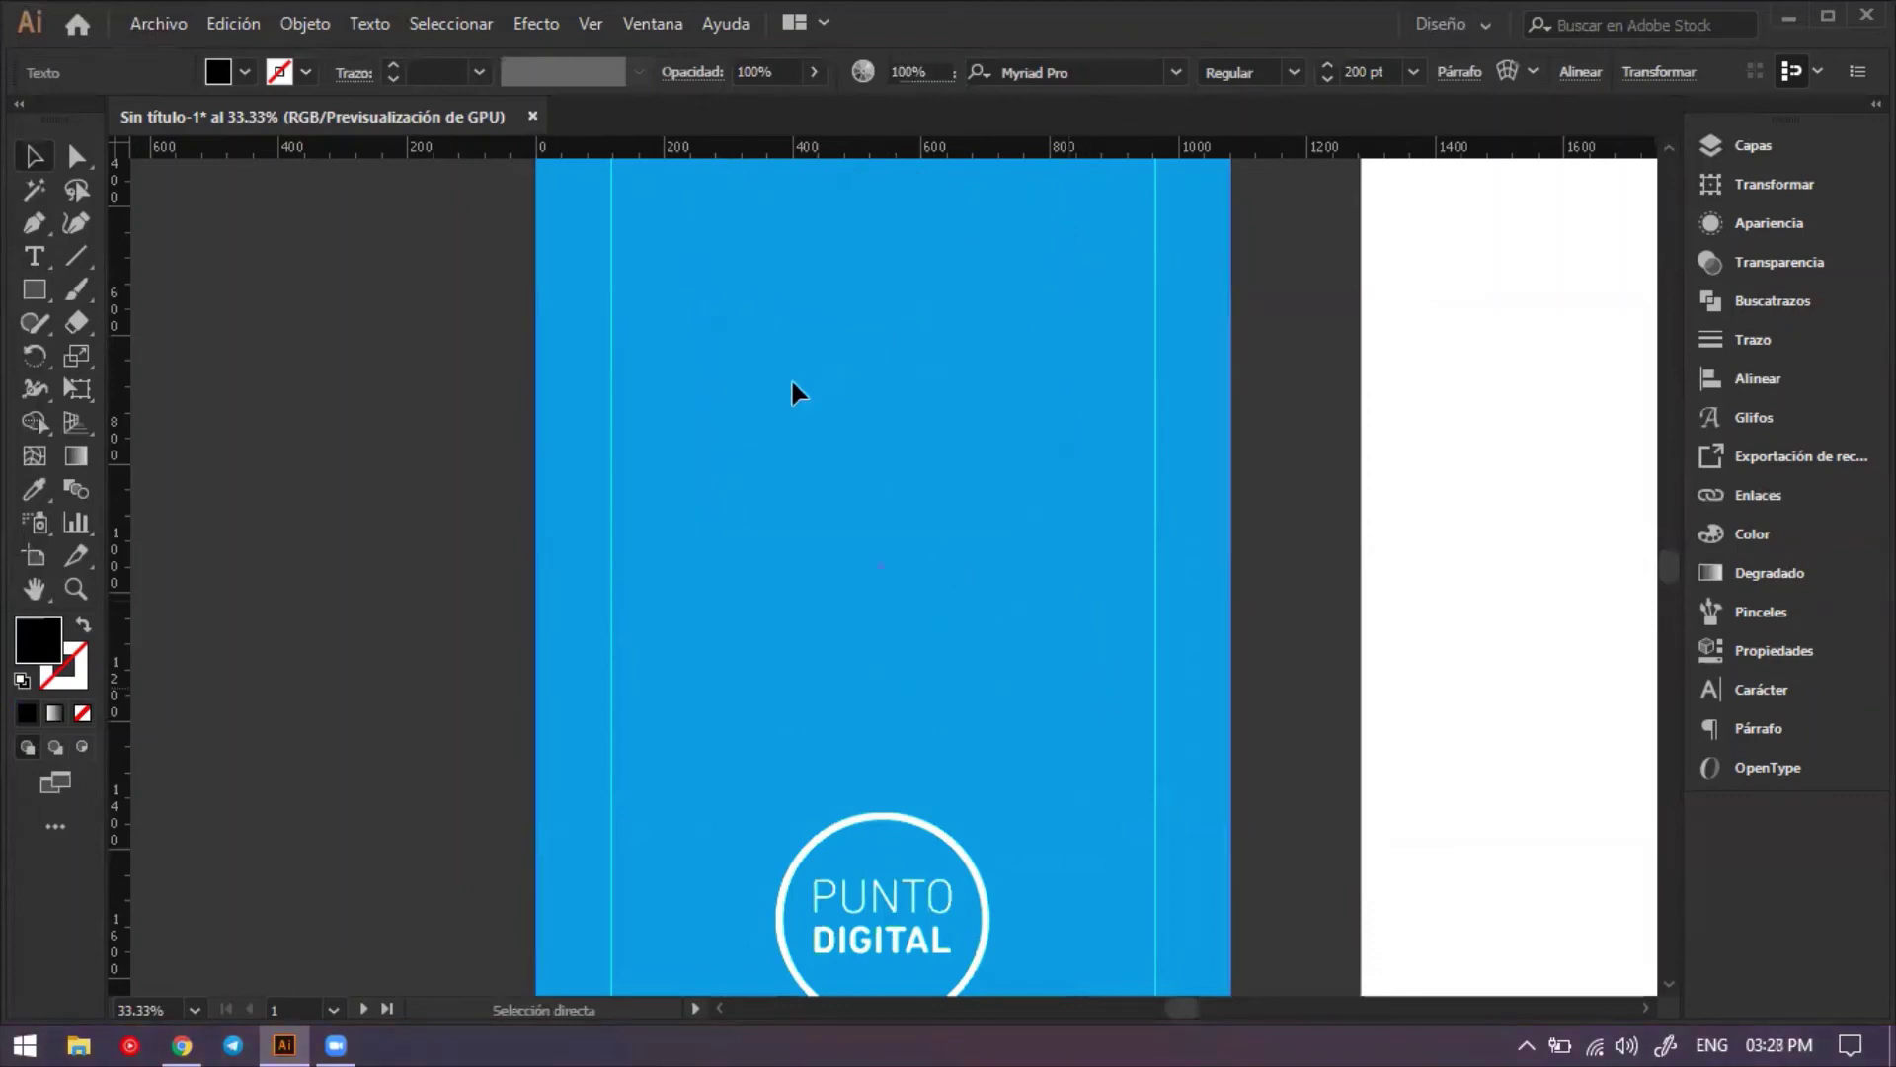
Examine the objects inside the layer Capa 1, and close the layer list.
{"action": "key", "text": "ctrl+minus"}
{"action": "left_click", "coordinate": [885, 423]}
{"action": "left_click", "coordinate": [1800, 156]}
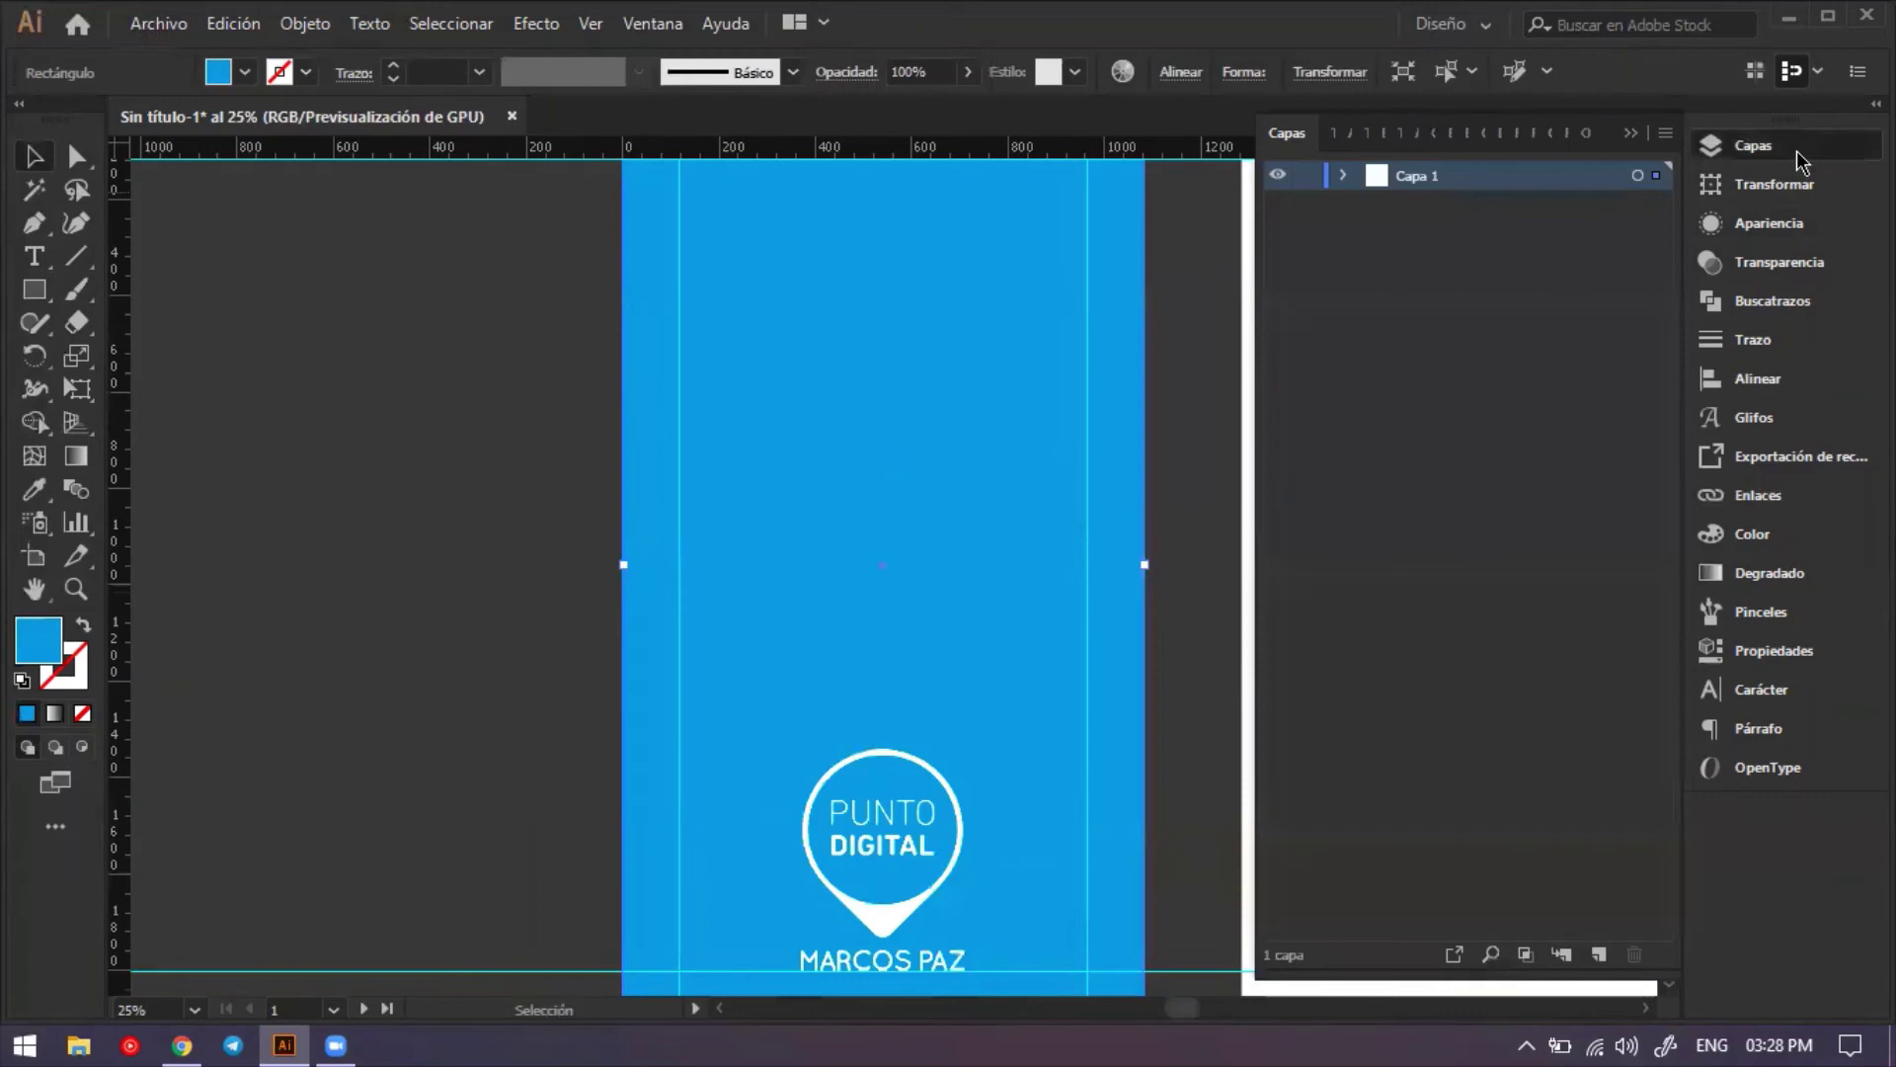
{"action": "left_click", "coordinate": [1343, 176]}
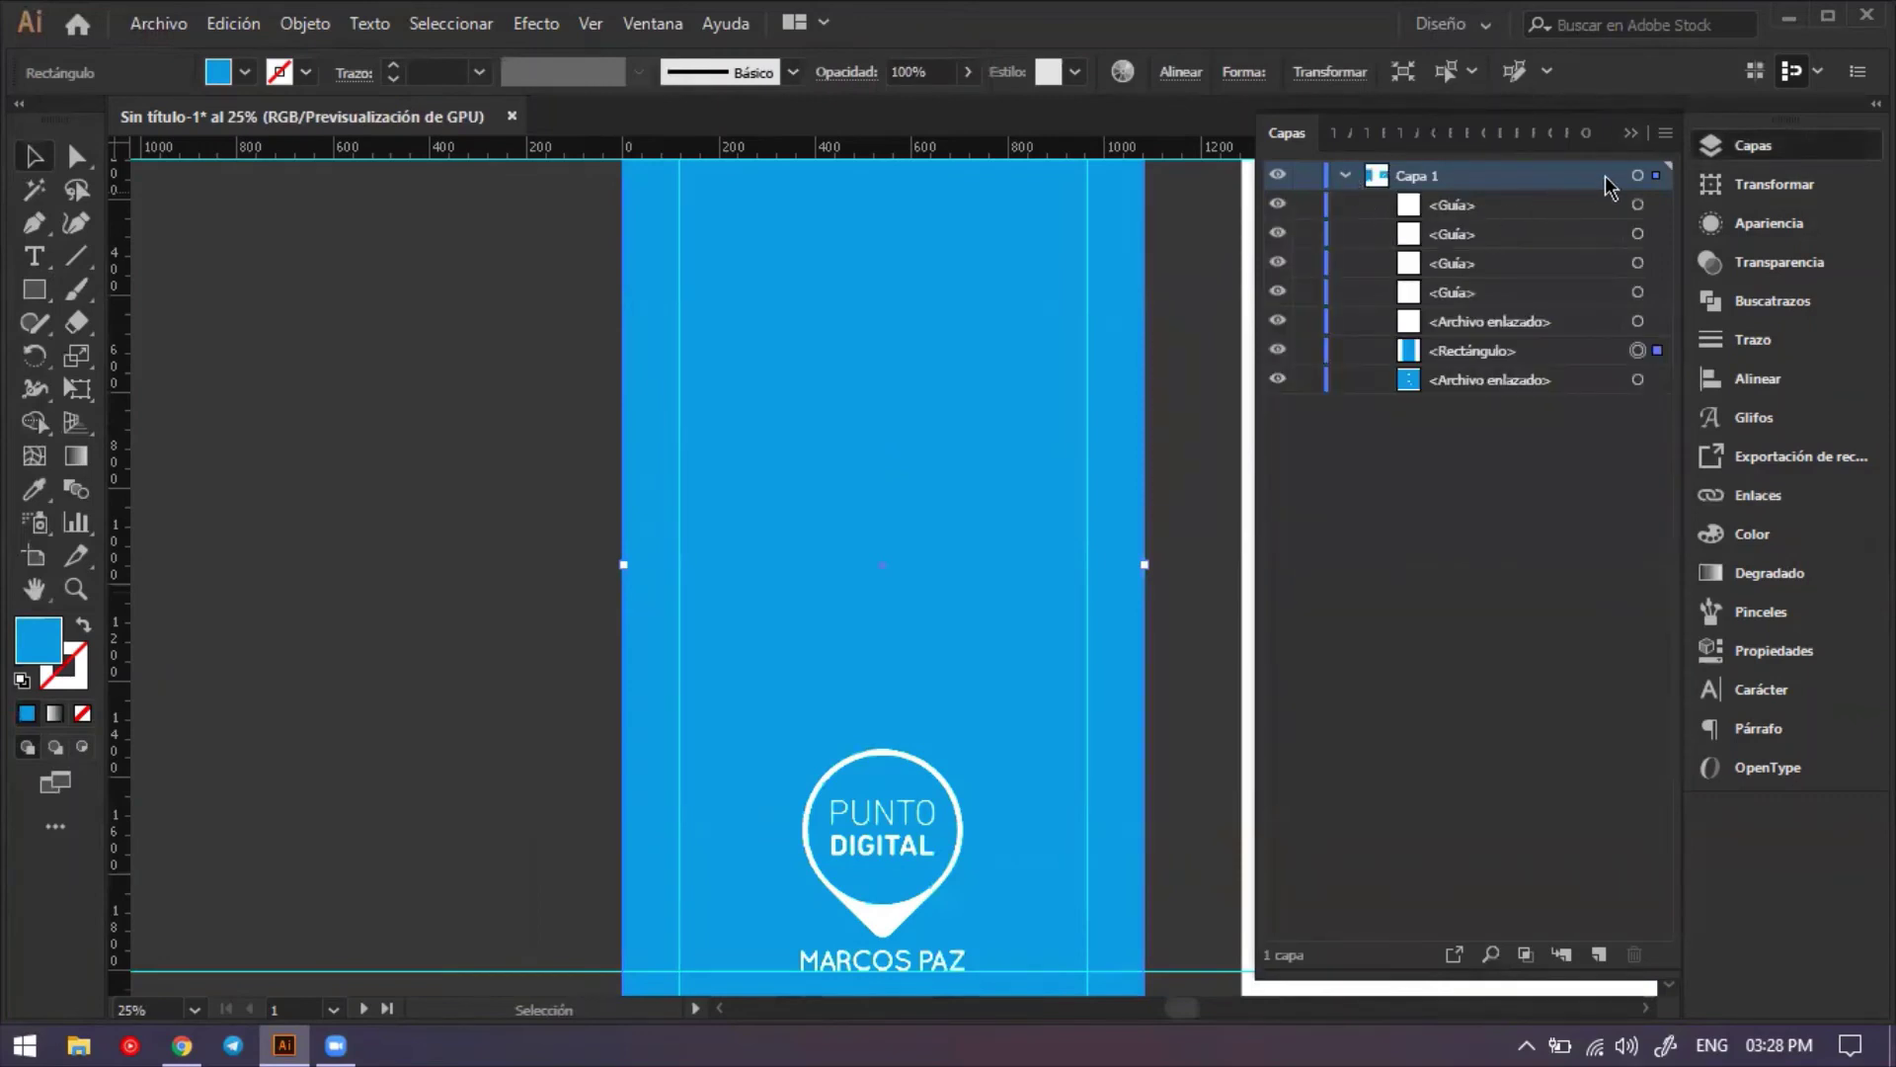
{"action": "left_click", "coordinate": [1633, 138]}
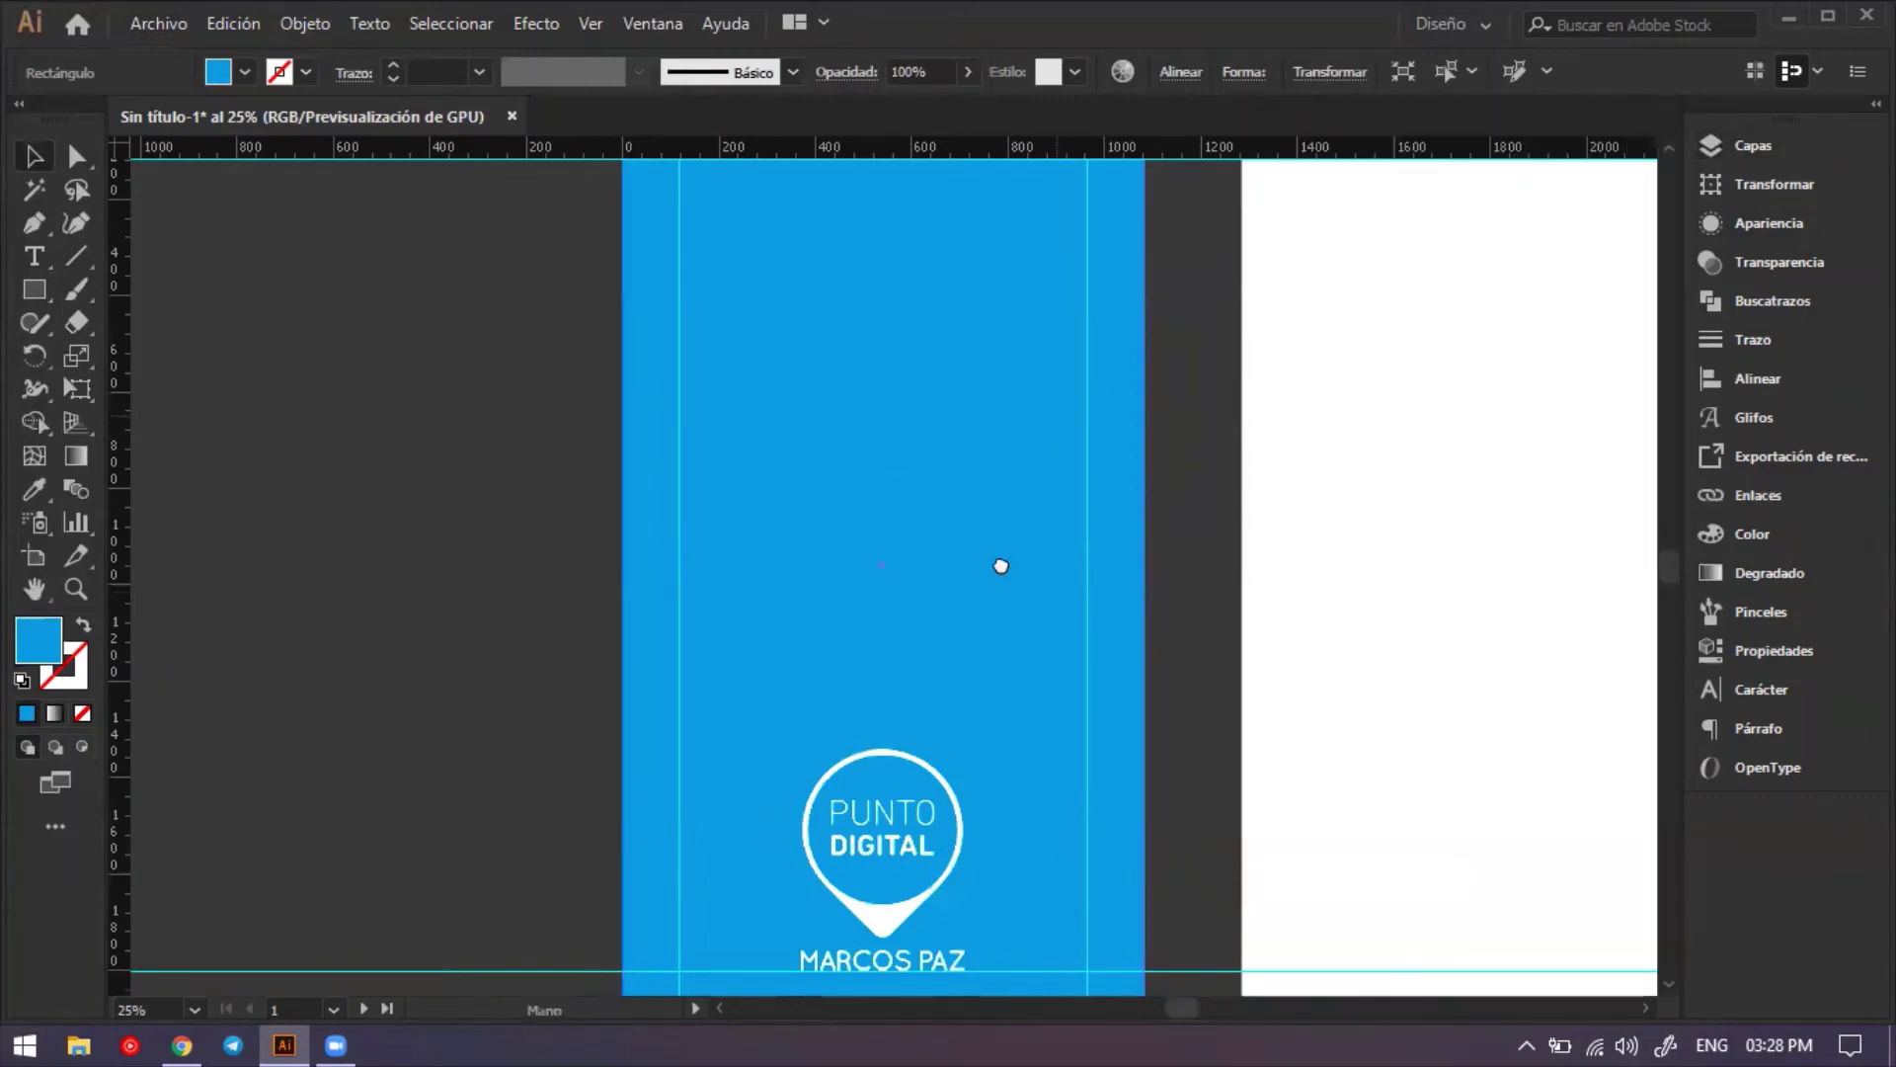
Draw a new text area between the side guides above the logo, enter "Bienvenidos al Punto" and finish text editing.
{"action": "scroll", "coordinate": [999, 563], "scroll_direction": "up", "scroll_amount": 2}
{"action": "scroll", "coordinate": [988, 571], "scroll_direction": "down", "scroll_amount": 1}
{"action": "key", "text": "t"}
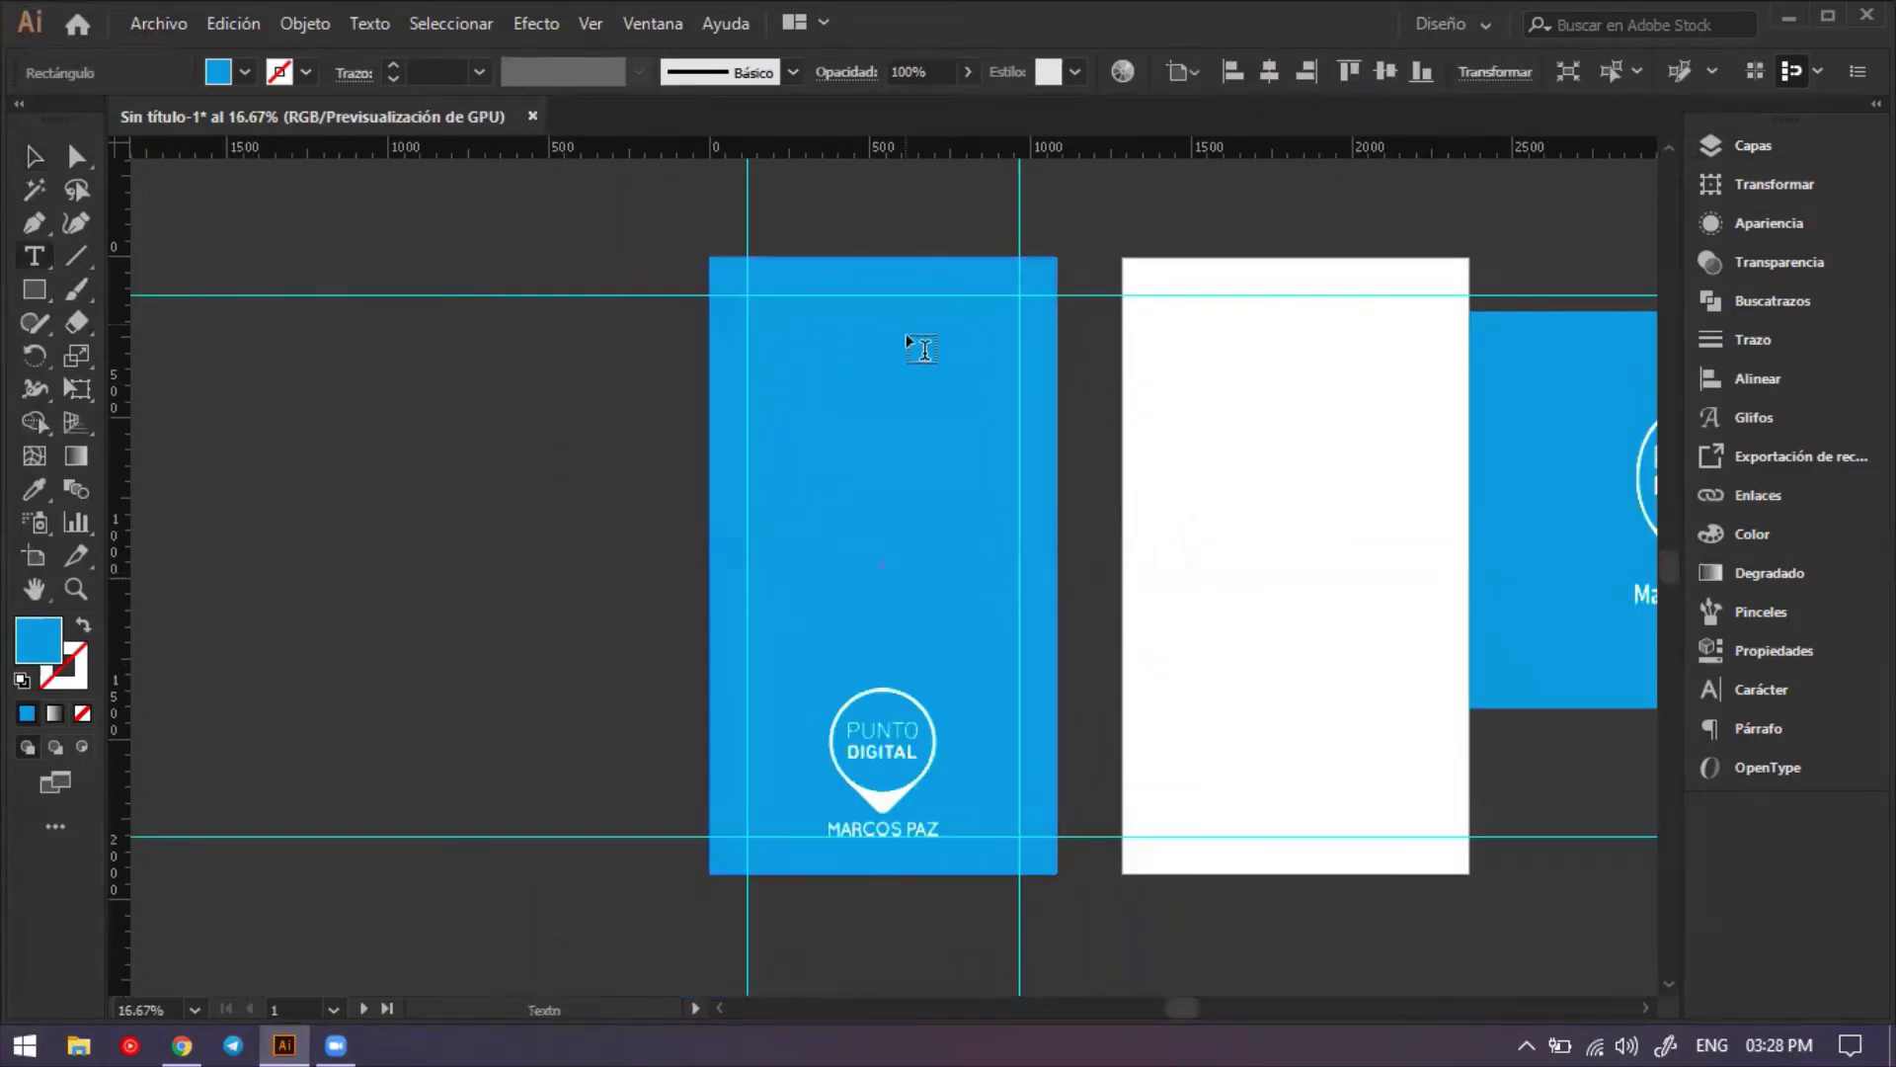
{"action": "left_click_drag", "start_coordinate": [781, 338], "coordinate": [986, 655]}
{"action": "type", "text": "Bienv"}
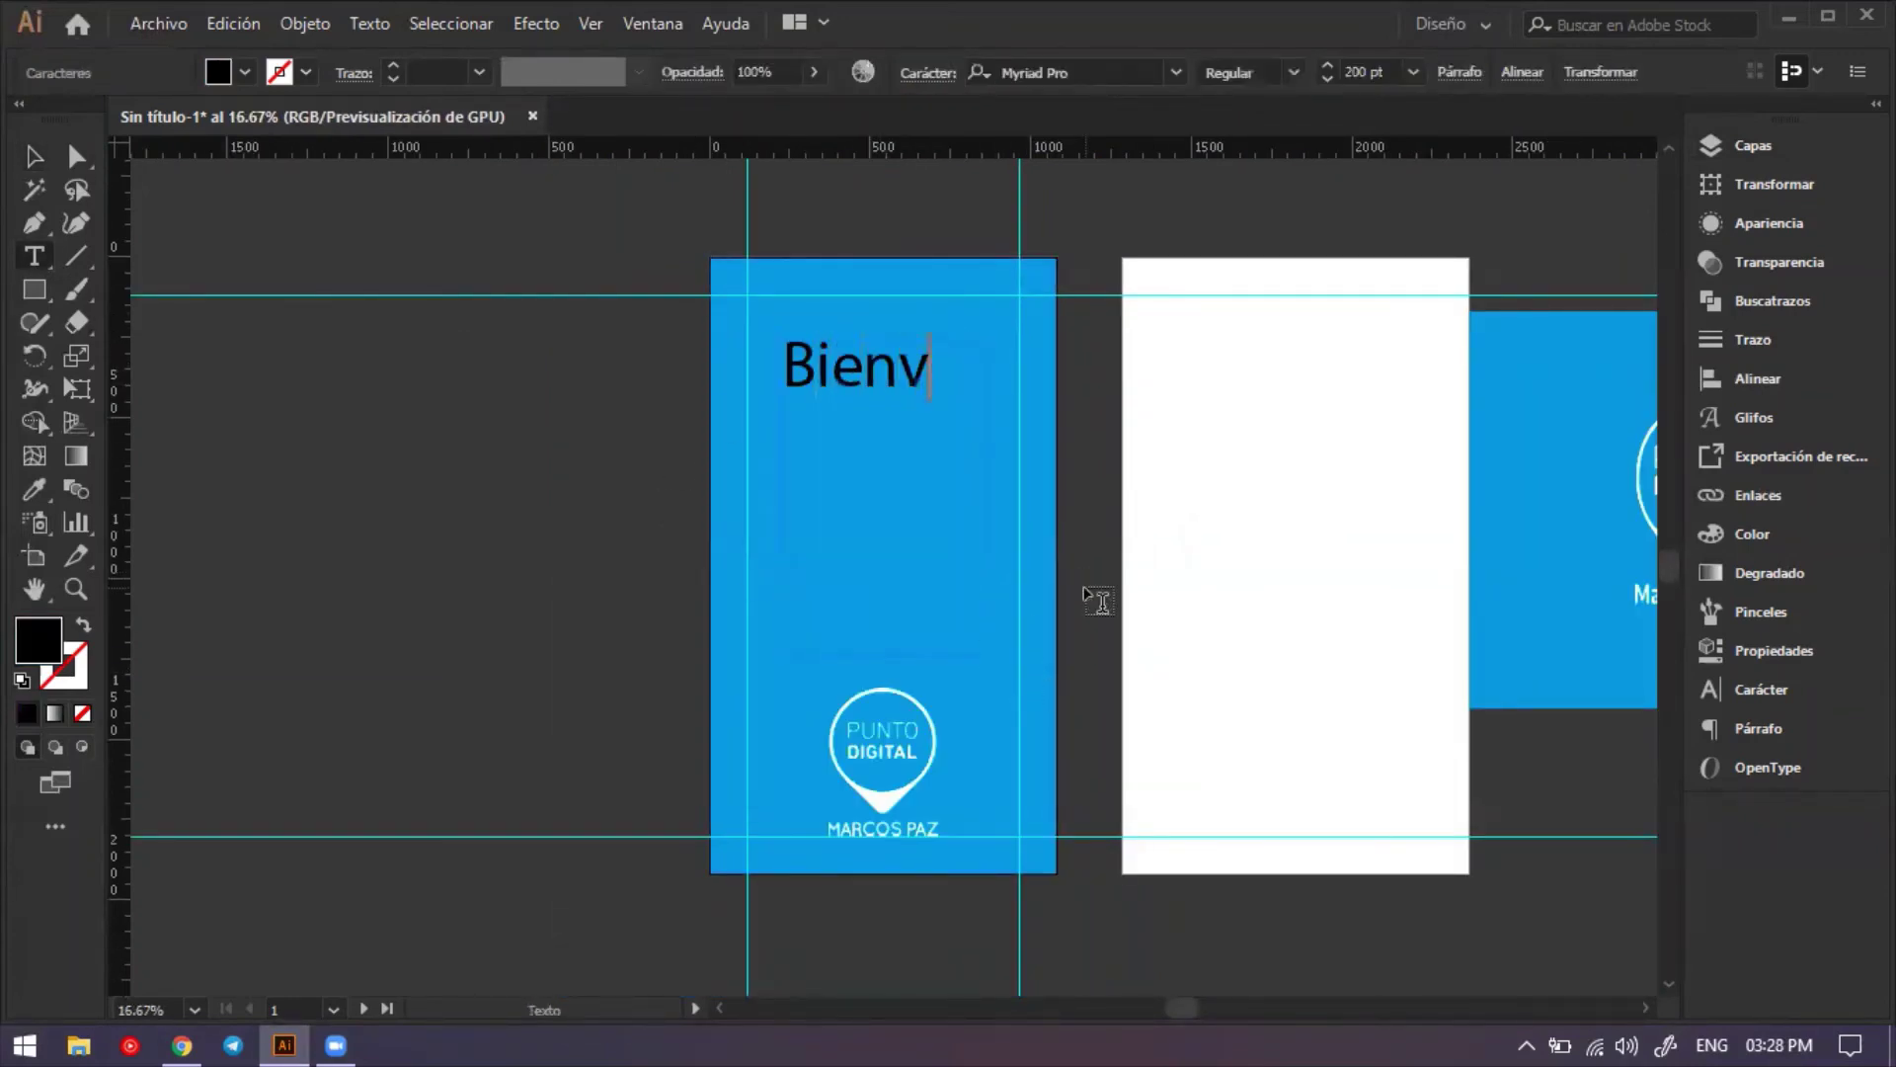
{"action": "type", "text": "enidos al "}
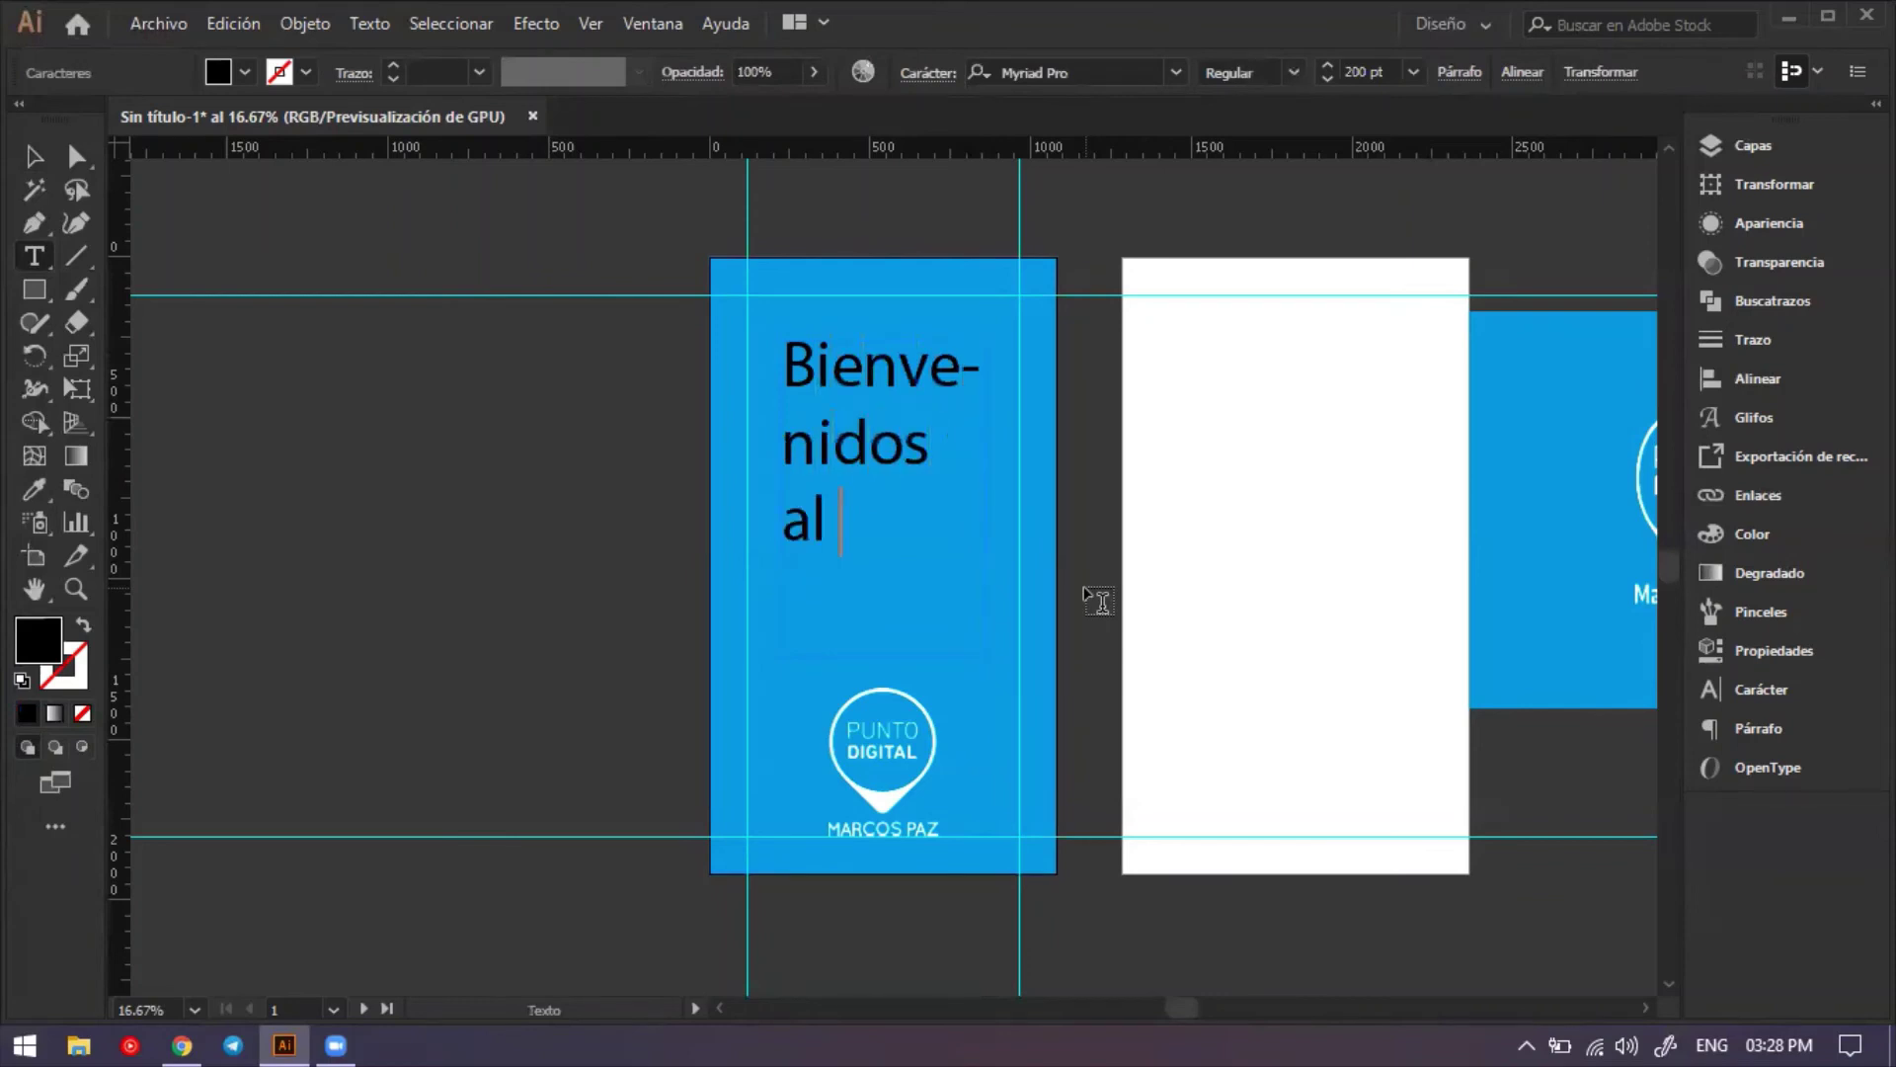
{"action": "type", "text": "Punto"}
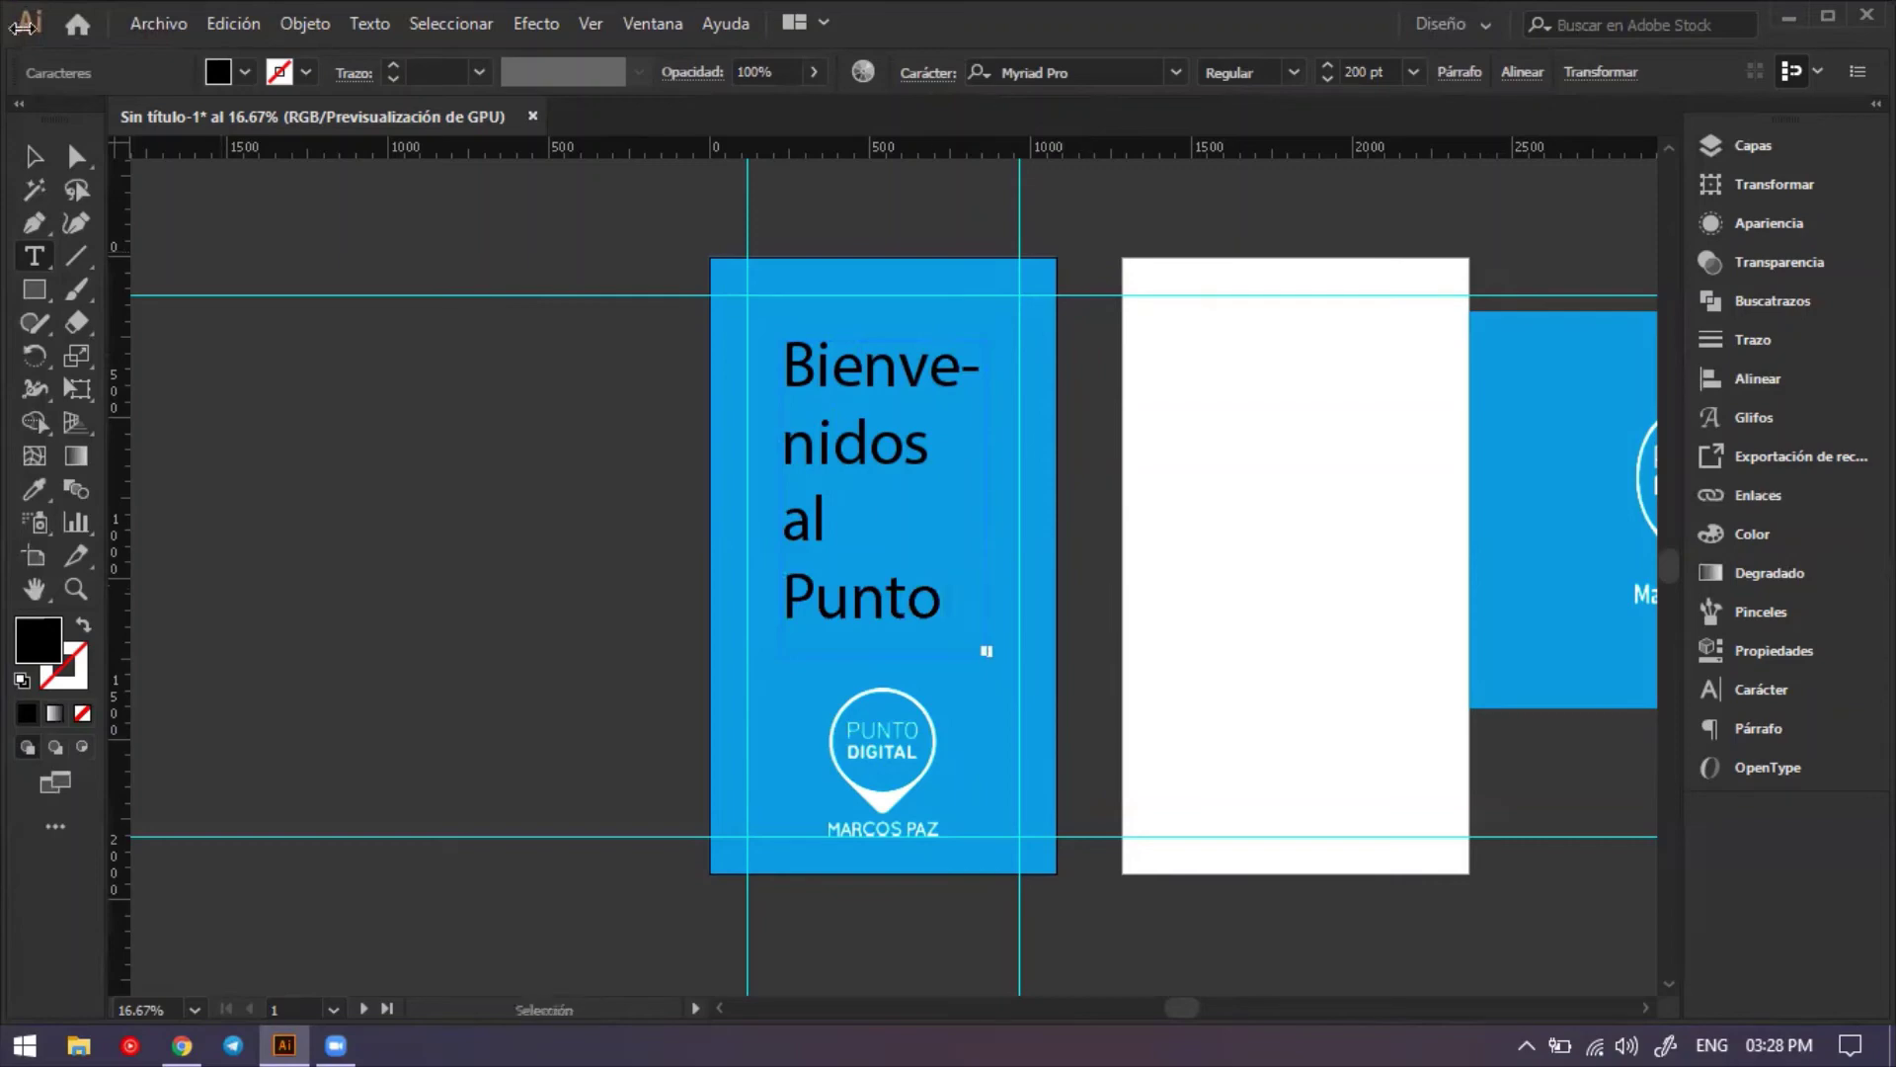
{"action": "key", "text": "Escape"}
{"action": "left_click", "coordinate": [573, 565]}
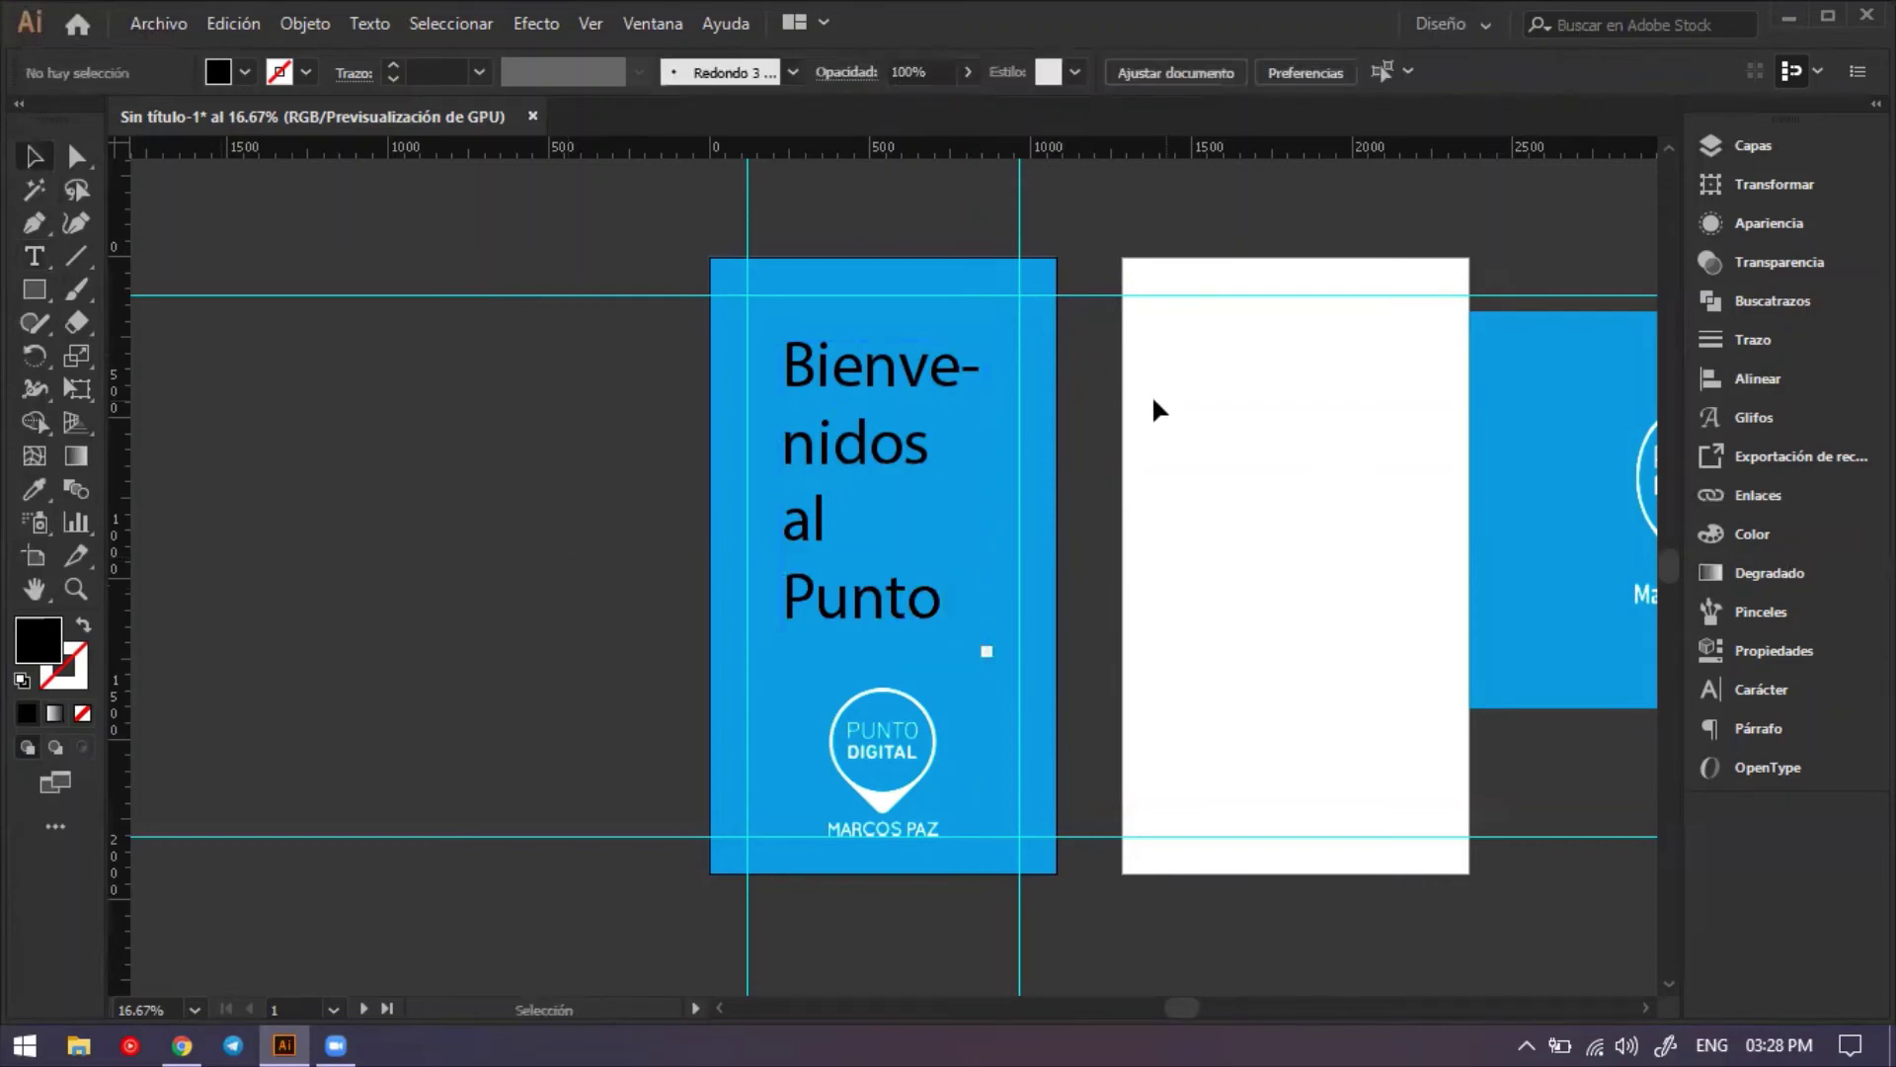
Draw a text area on the white artboard, replace its placeholder text with "A" and deselect it.
{"action": "key", "text": "t"}
{"action": "left_click_drag", "start_coordinate": [1187, 344], "coordinate": [1409, 672]}
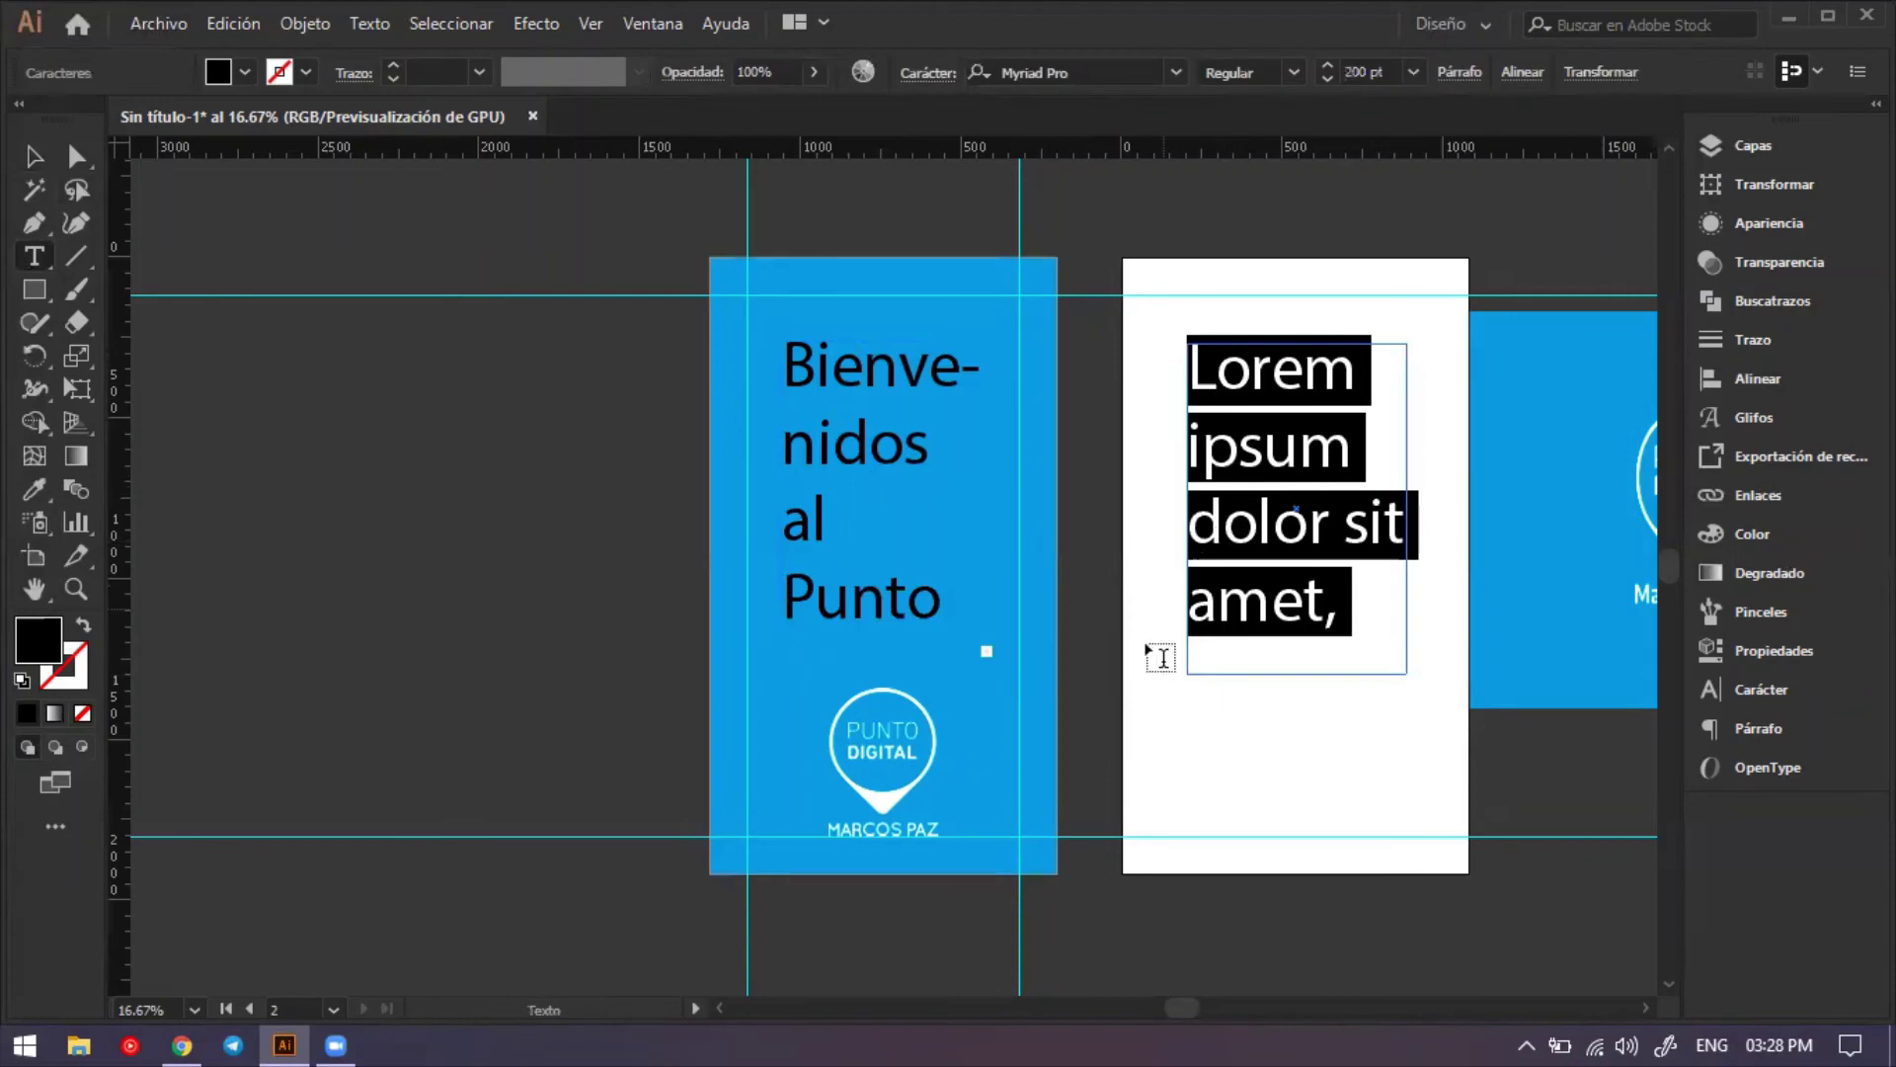
{"action": "key", "text": "BackSpace"}
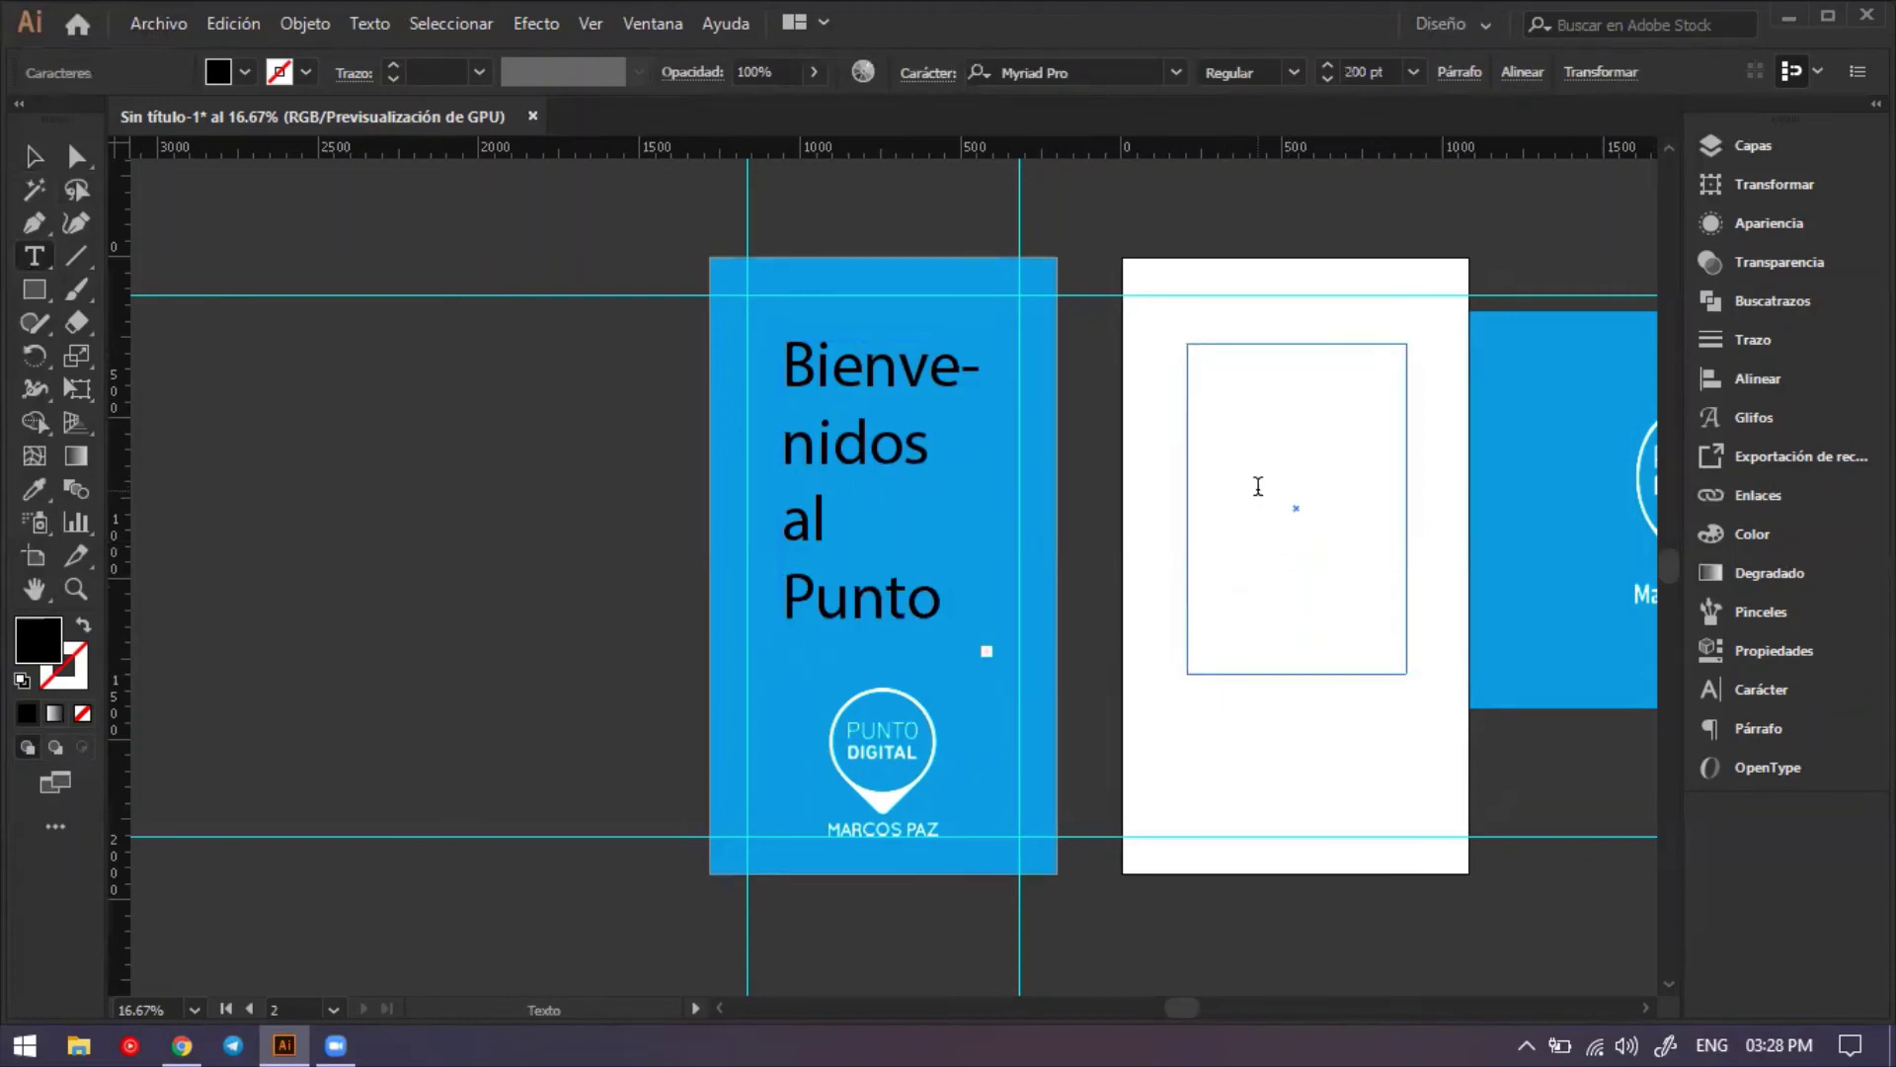
{"action": "type", "text": "A"}
{"action": "scroll", "coordinate": [1254, 484], "scroll_direction": "up", "scroll_amount": 1}
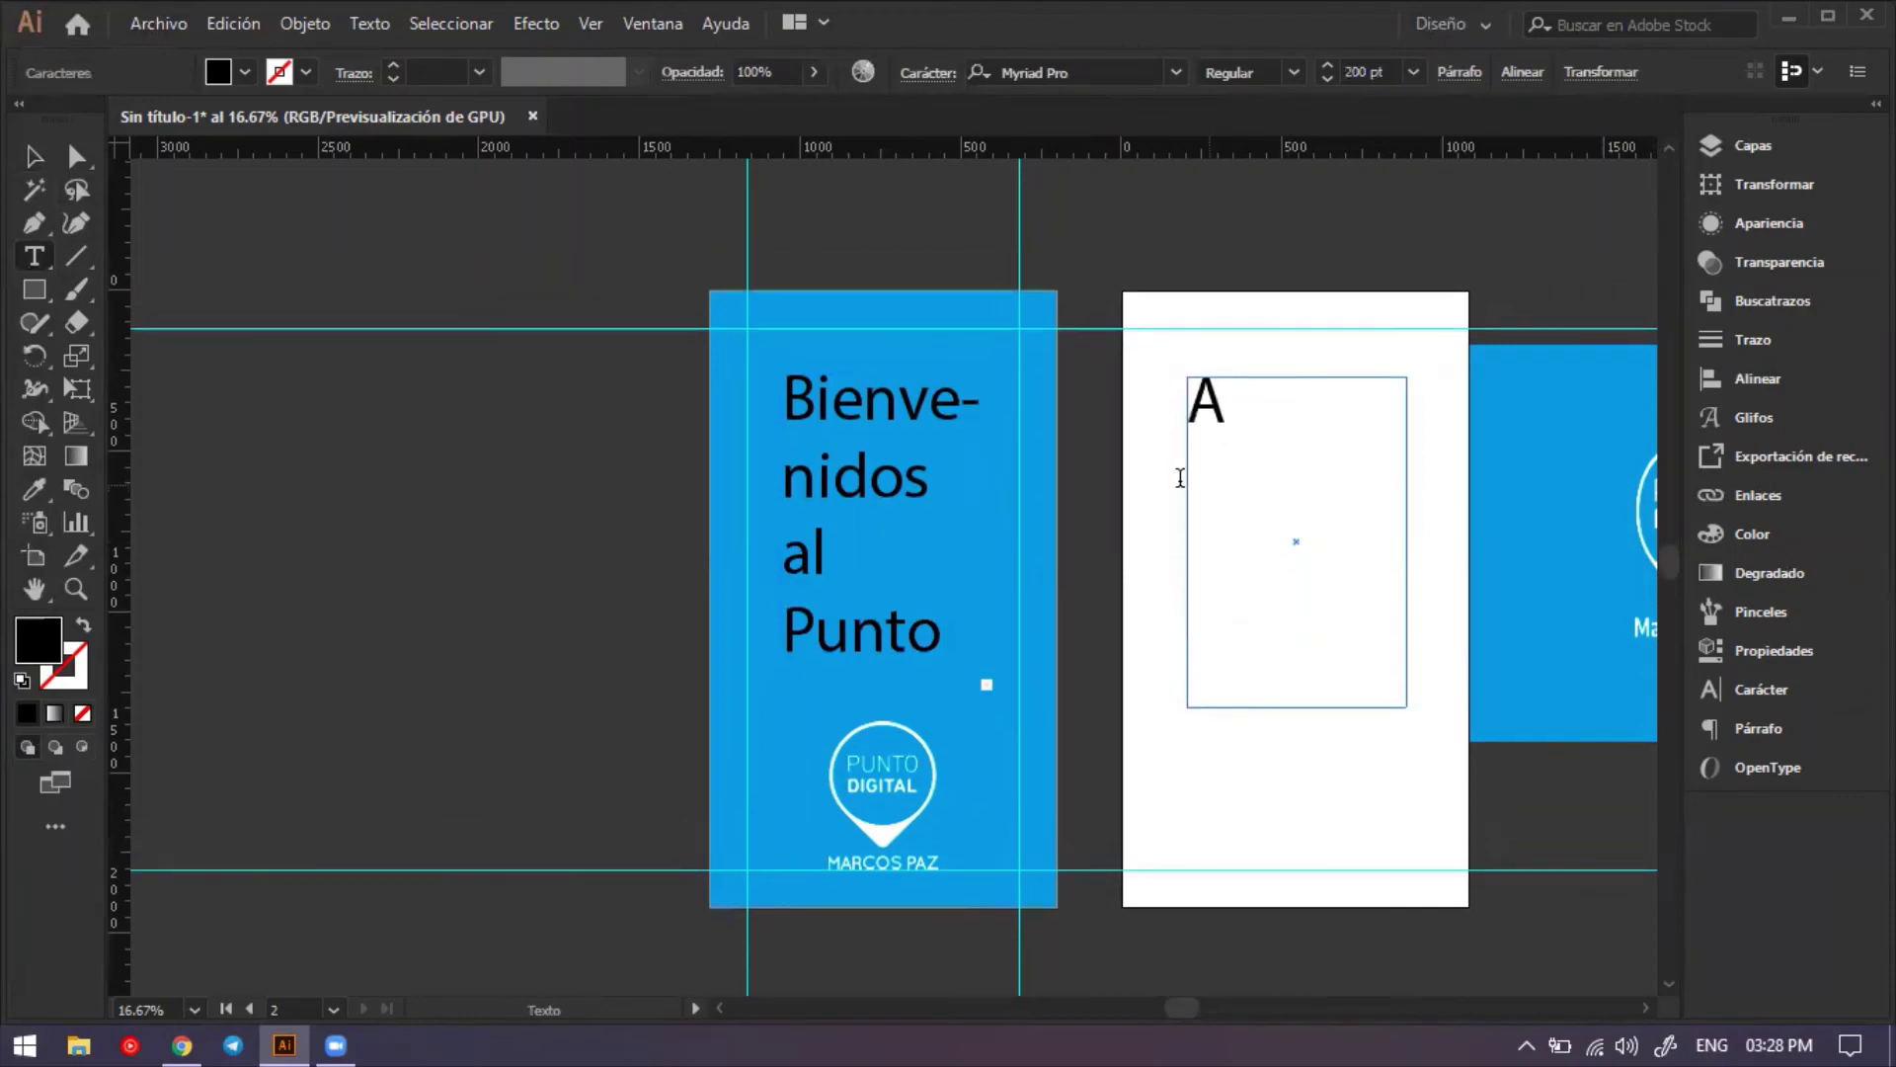
{"action": "left_click", "coordinate": [1142, 478], "text": "ctrl"}
Try to load the greeting's overflow text from the marker at its text area's lower corner.
{"action": "left_click", "coordinate": [987, 683]}
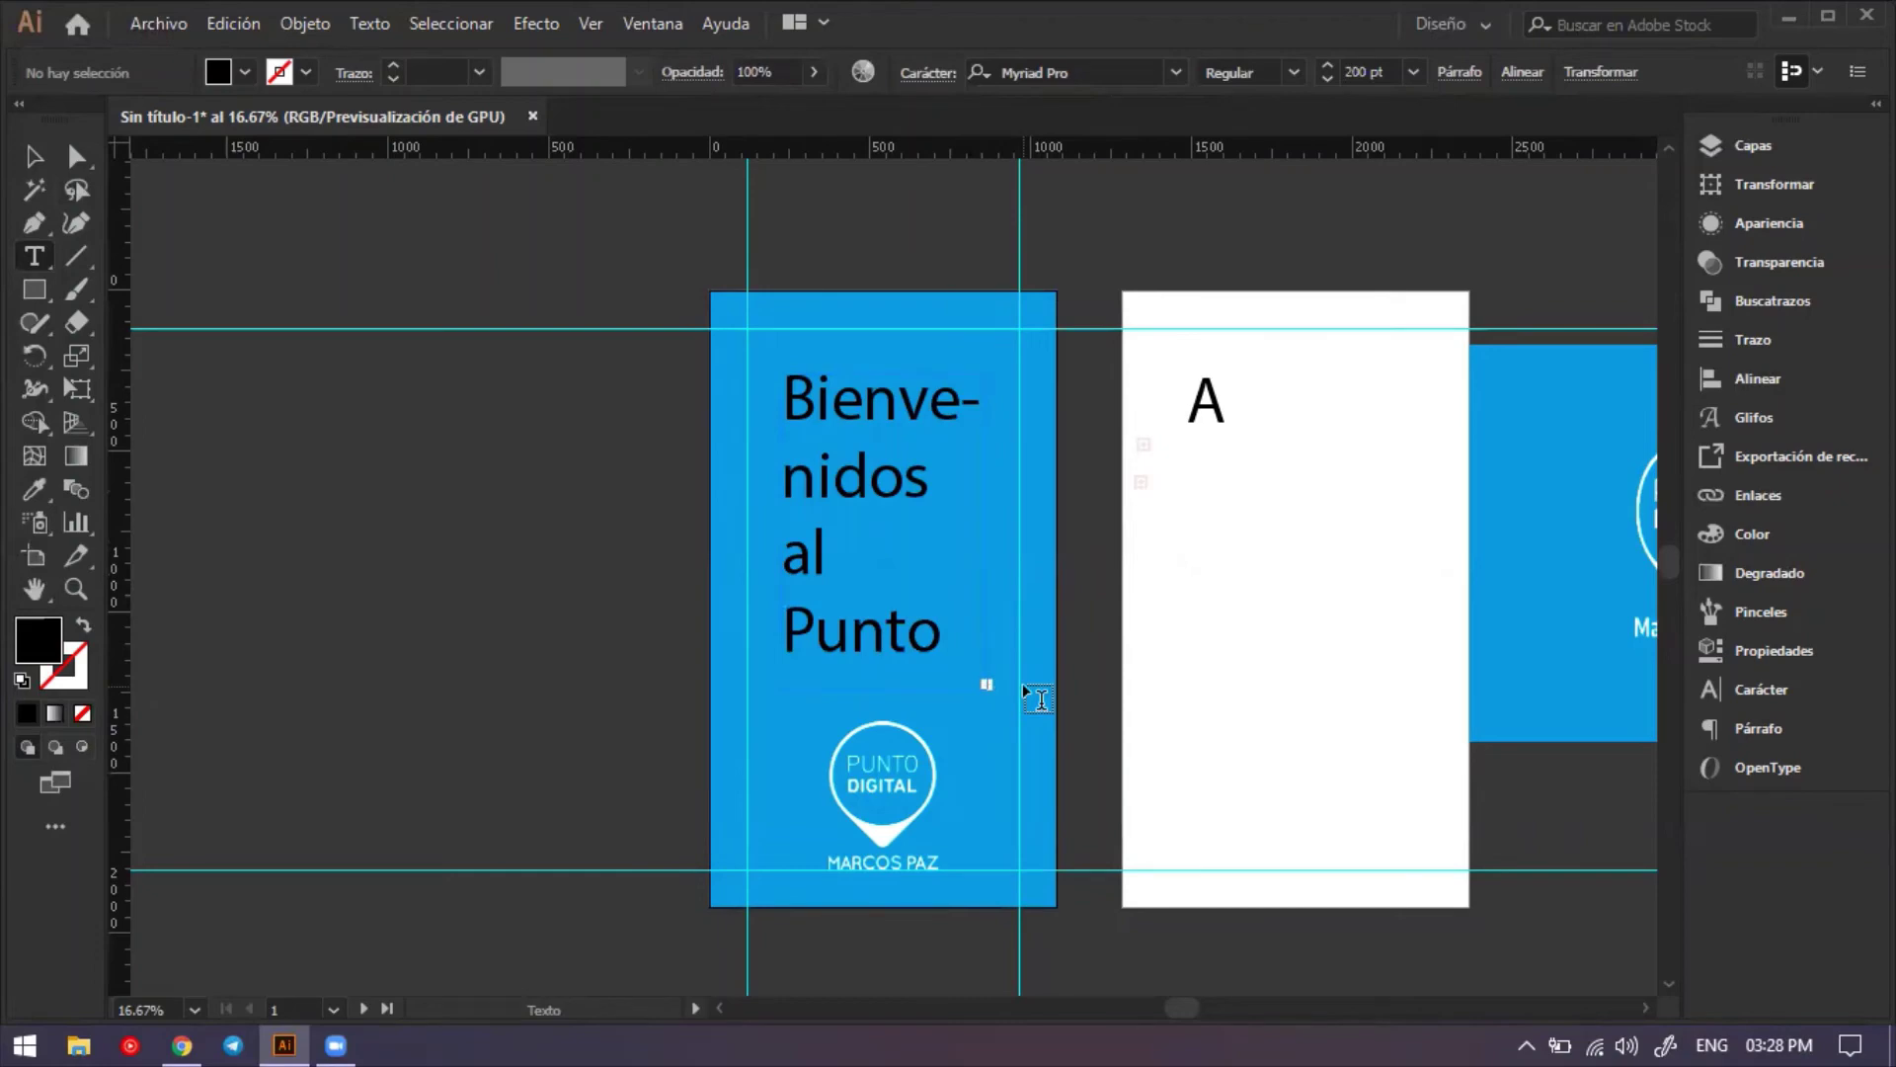
{"action": "key", "text": "Escape"}
{"action": "key", "text": "ctrl+plus"}
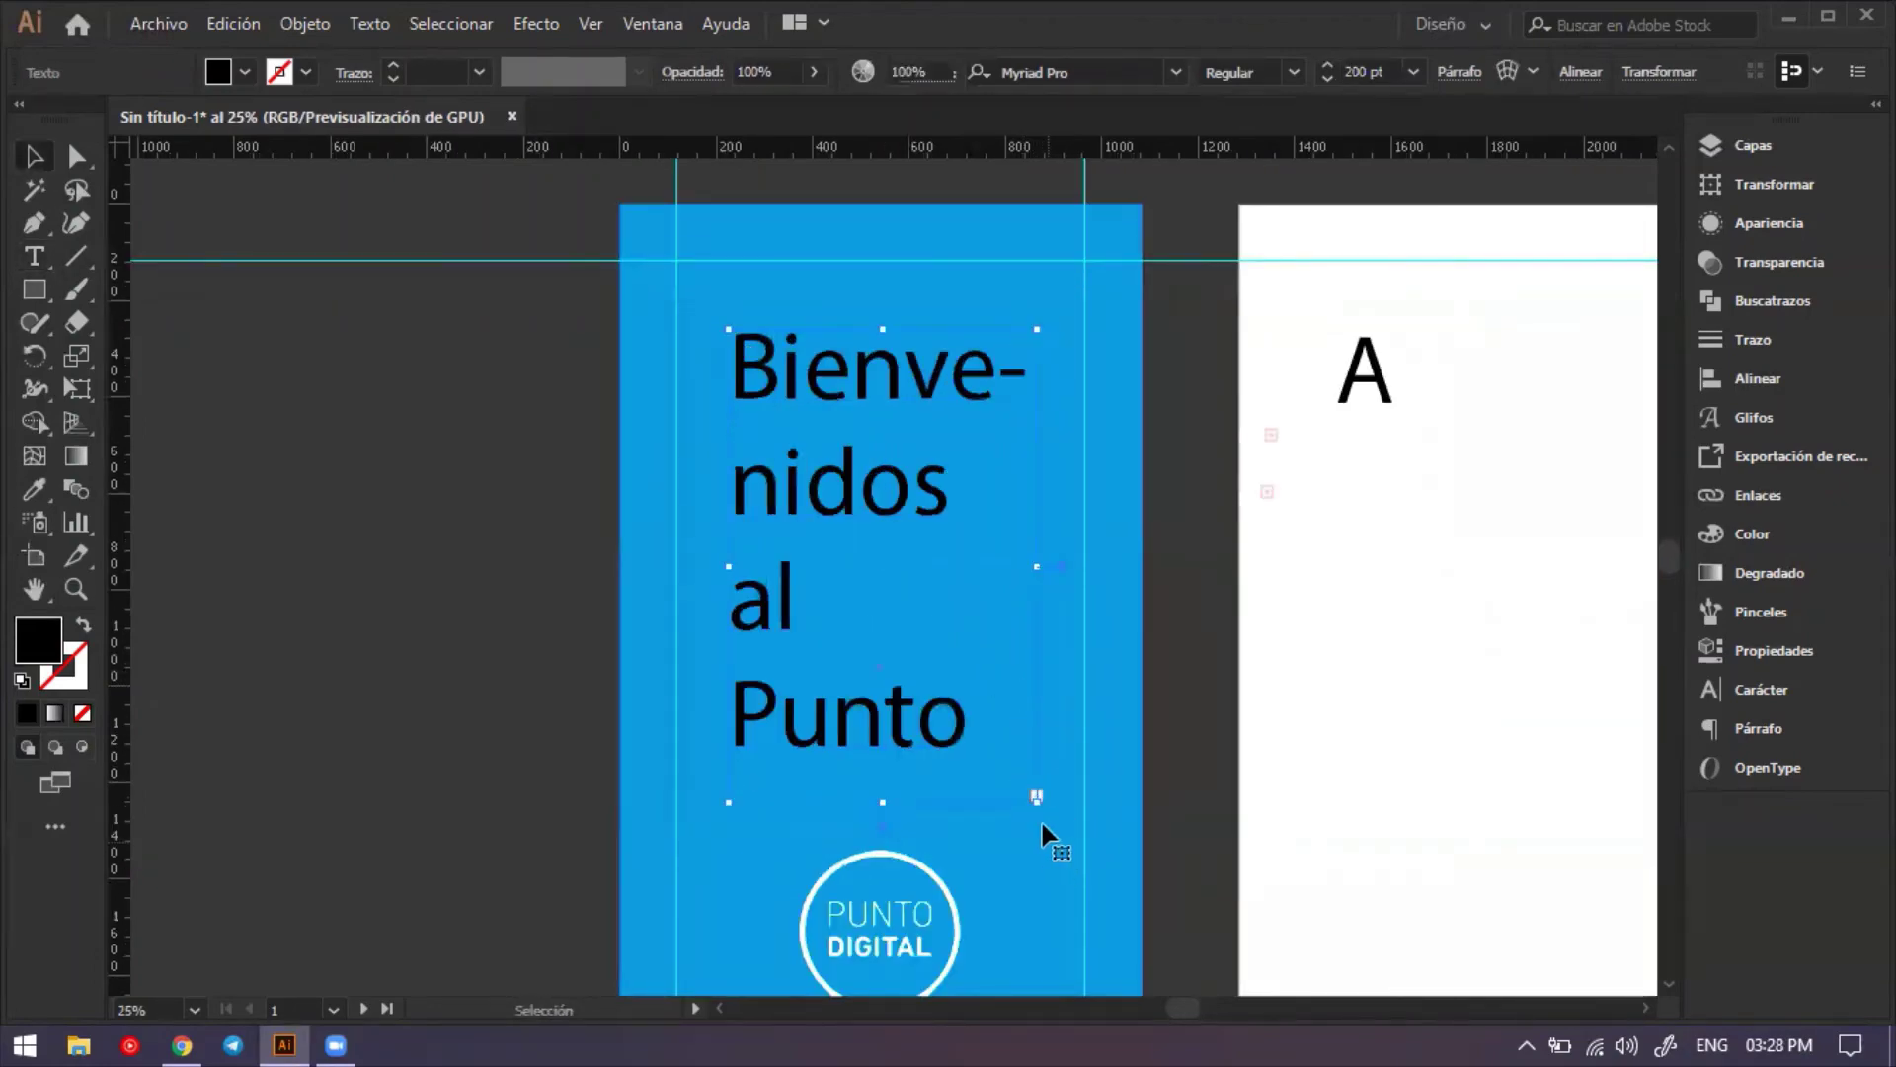
{"action": "mouse_move", "coordinate": [1035, 795]}
{"action": "left_mouse_down"}
{"action": "mouse_move", "coordinate": [1066, 808]}
{"action": "mouse_move", "coordinate": [1041, 791]}
{"action": "left_mouse_up"}
{"action": "right_click", "coordinate": [1036, 796]}
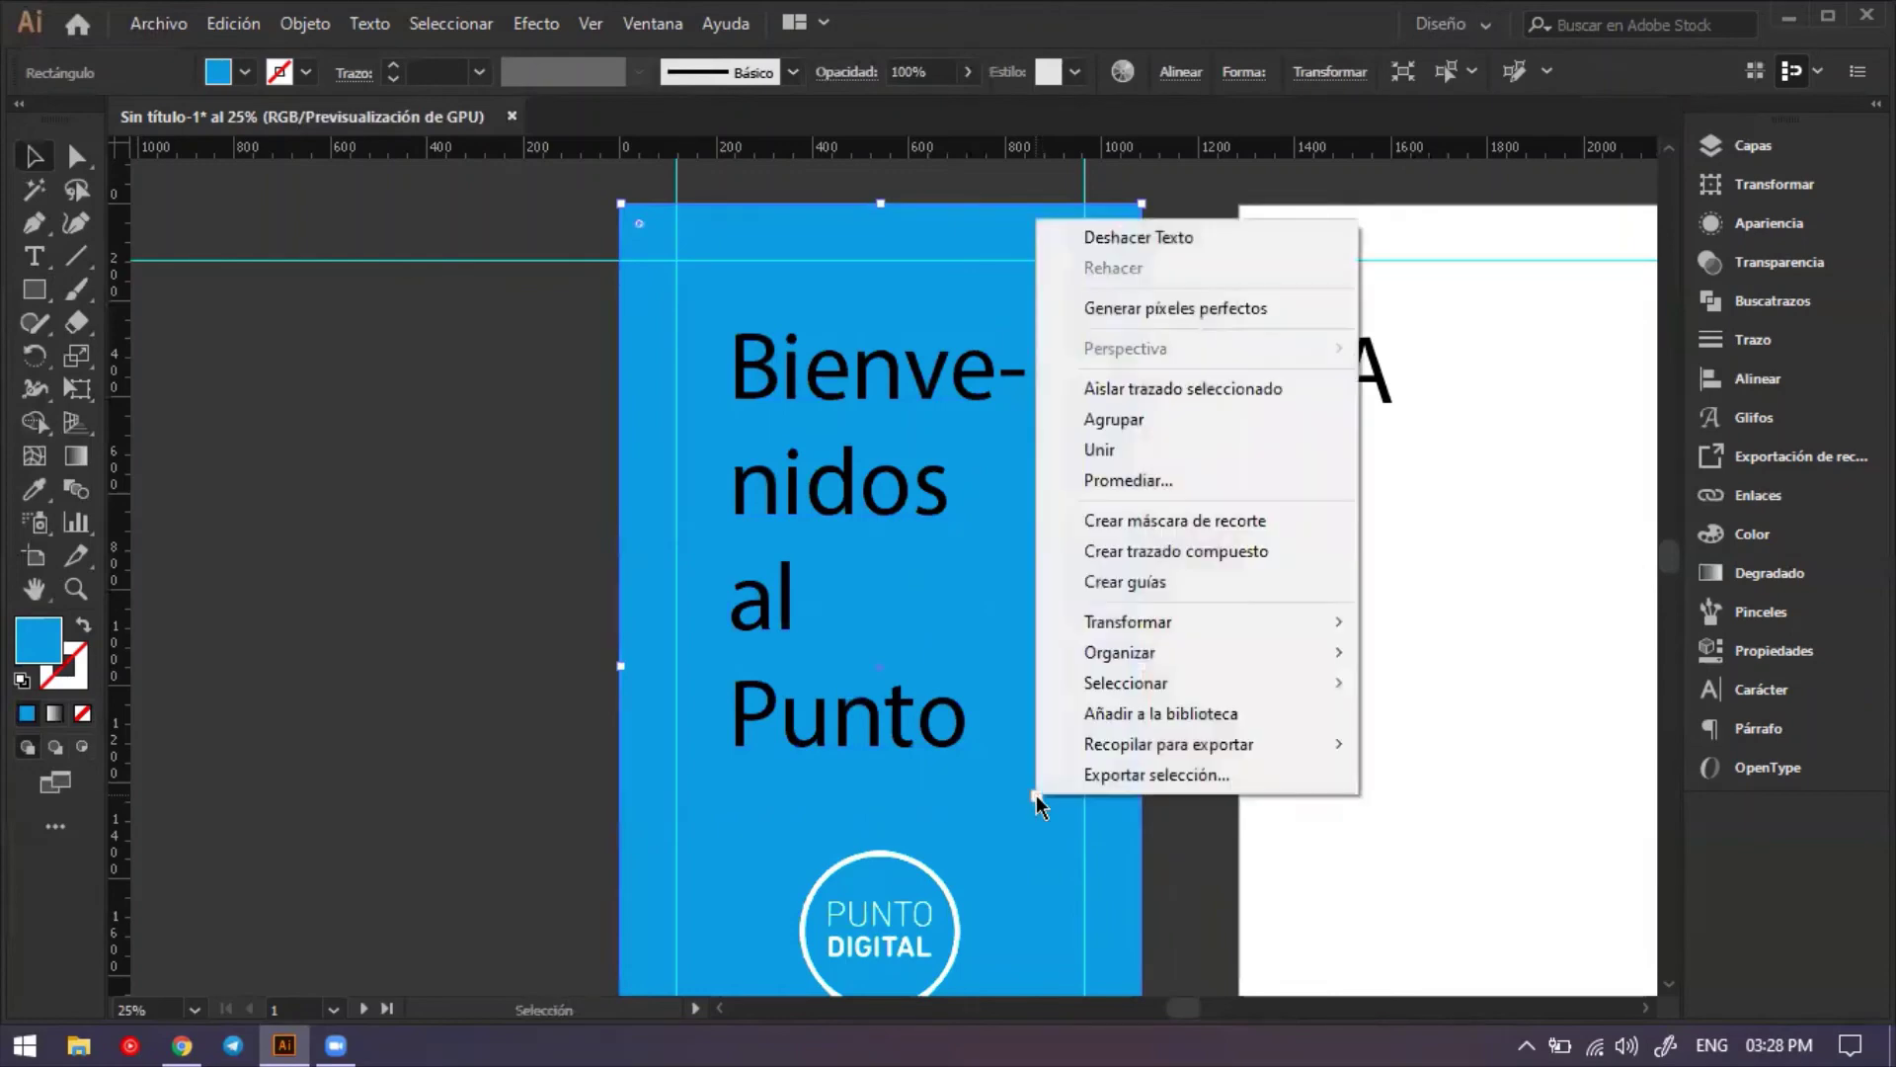
{"action": "left_click", "coordinate": [1035, 794]}
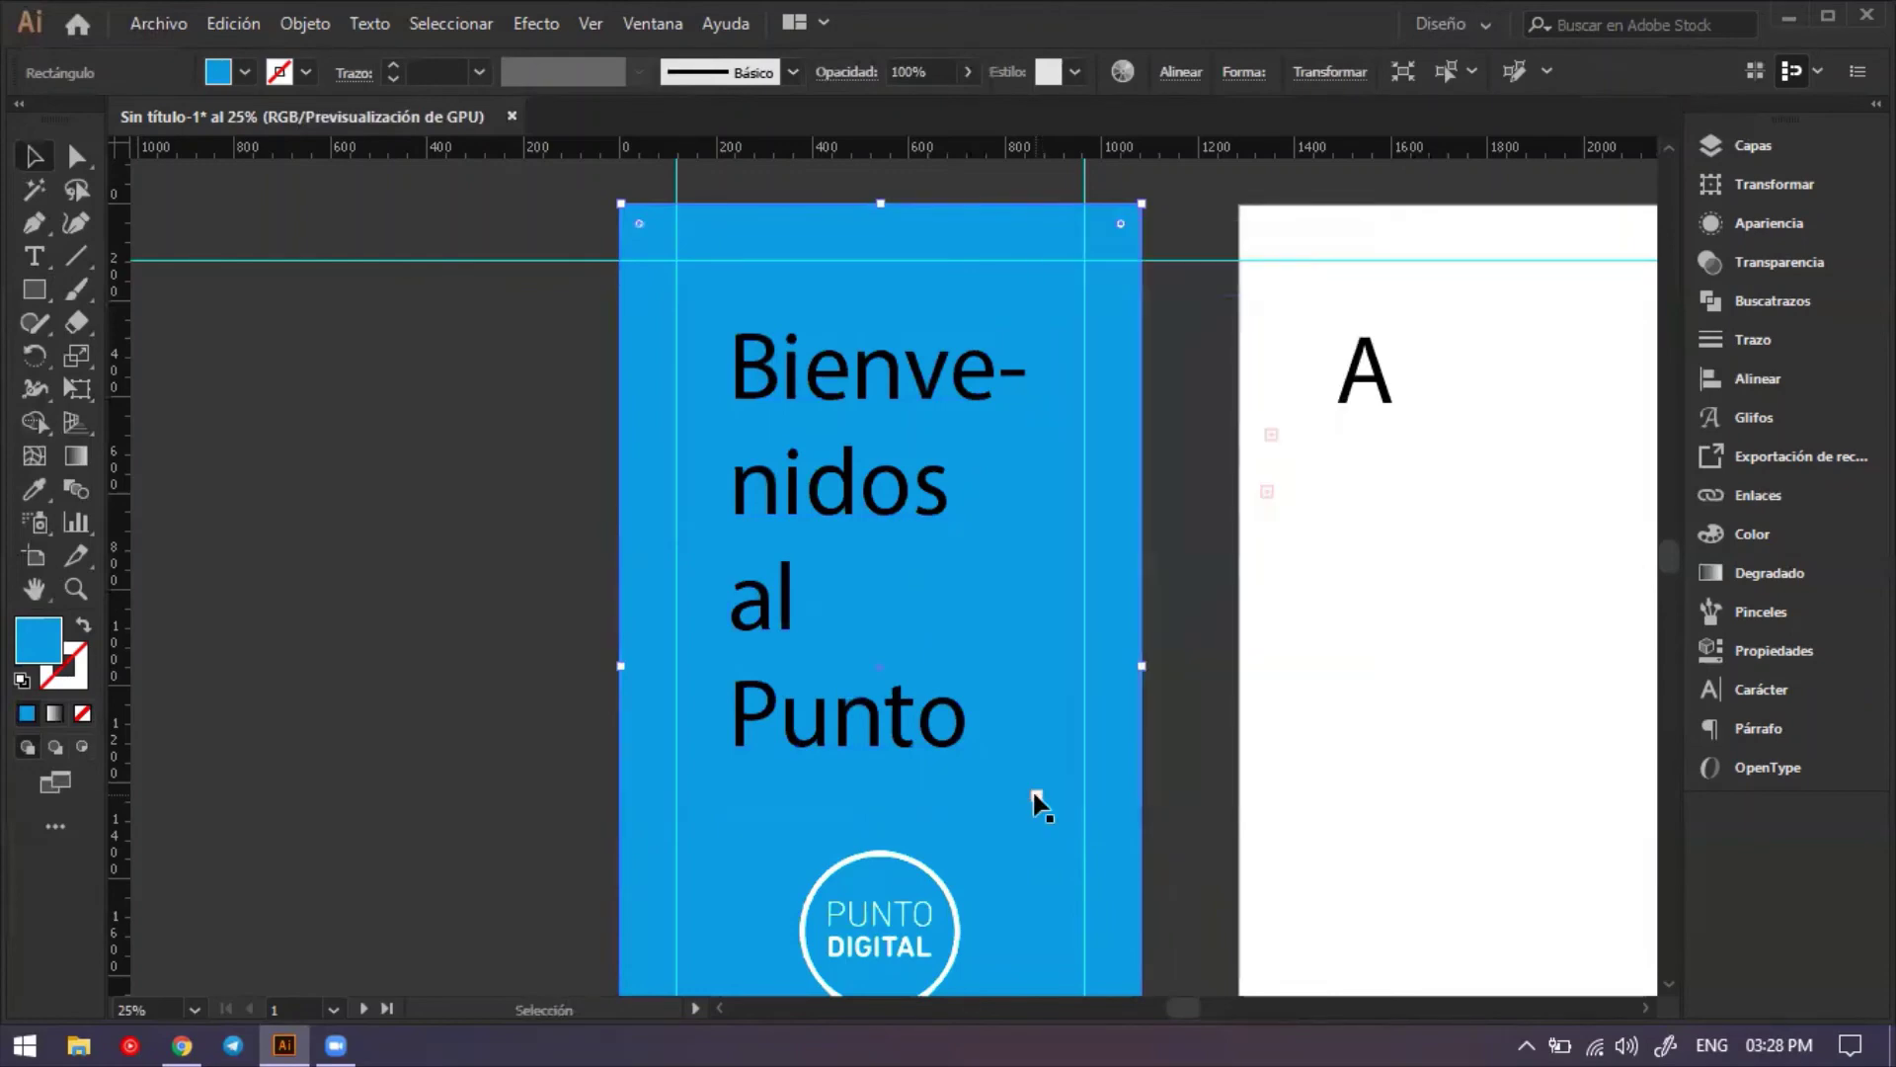
{"action": "left_click", "coordinate": [978, 754]}
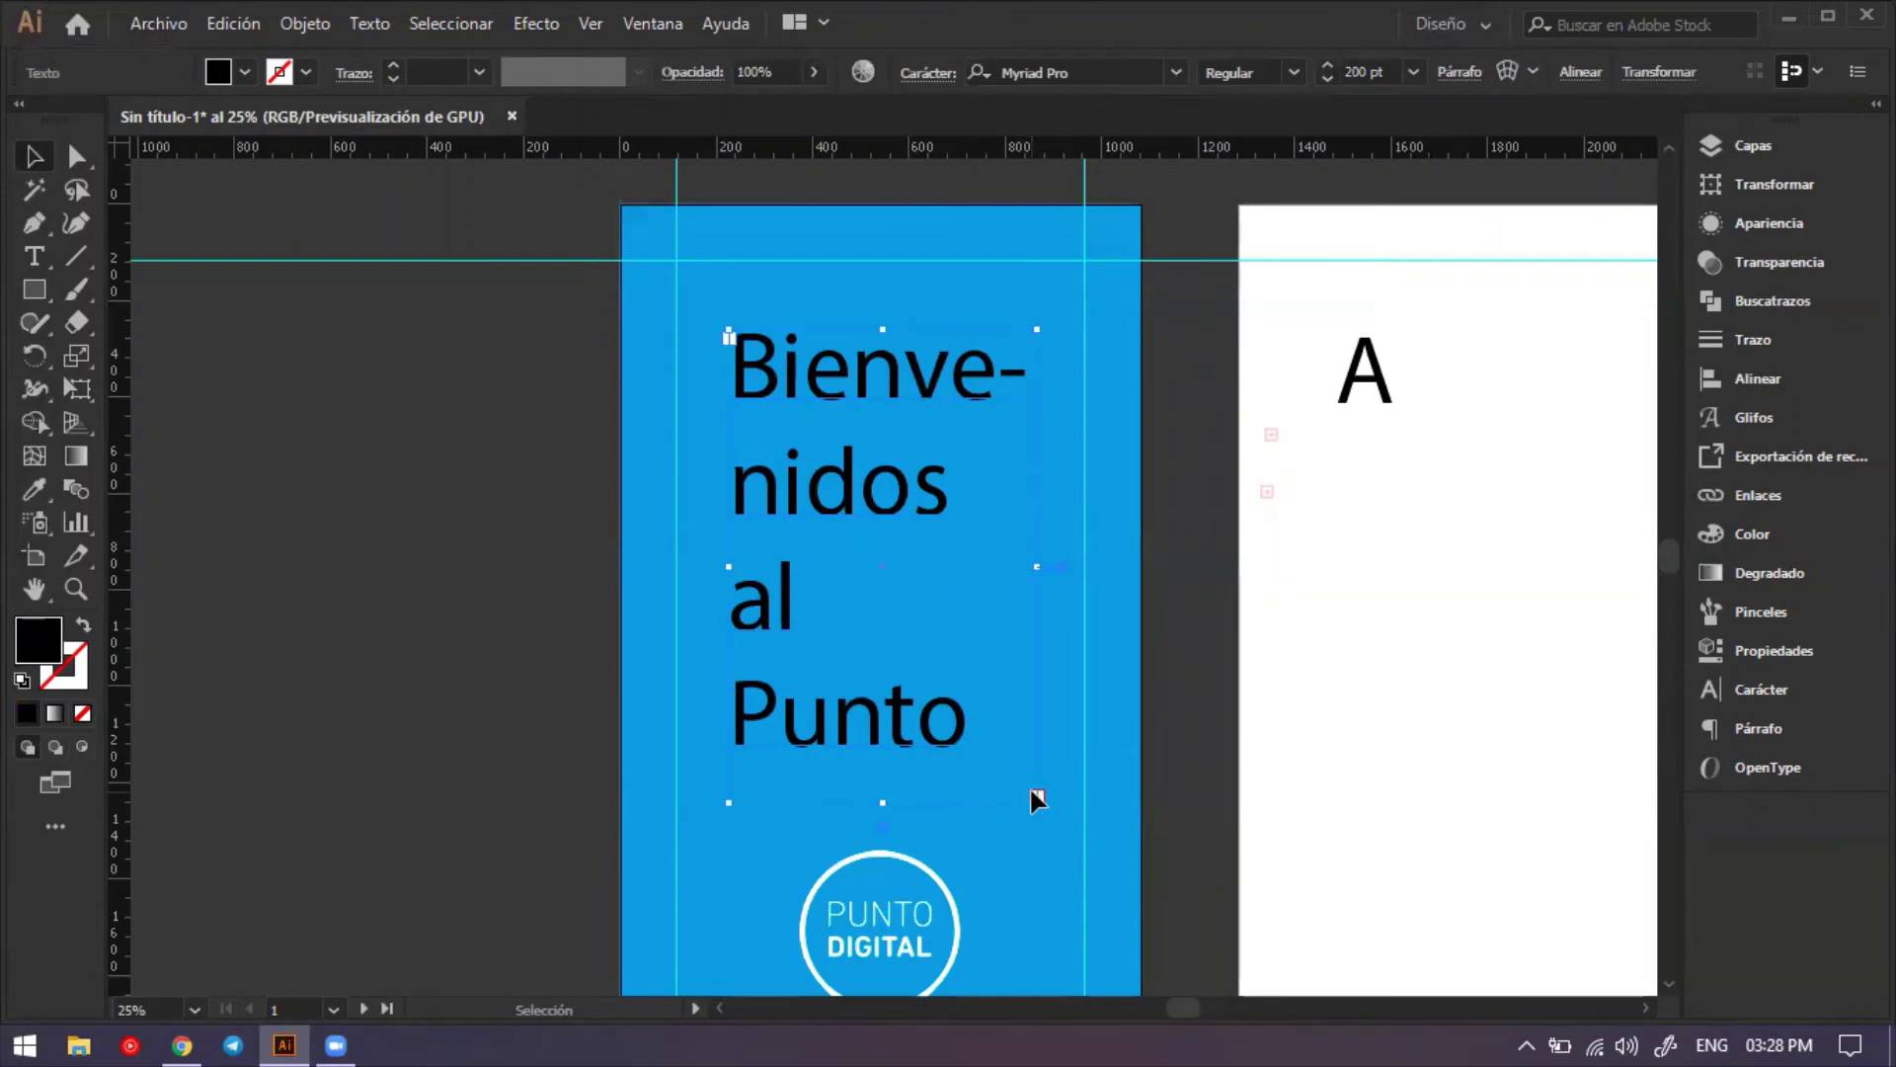
{"action": "left_click", "coordinate": [1035, 791]}
Isolate the blue background rectangle and leave isolation mode.
{"action": "key", "text": "ctrl+plus"}
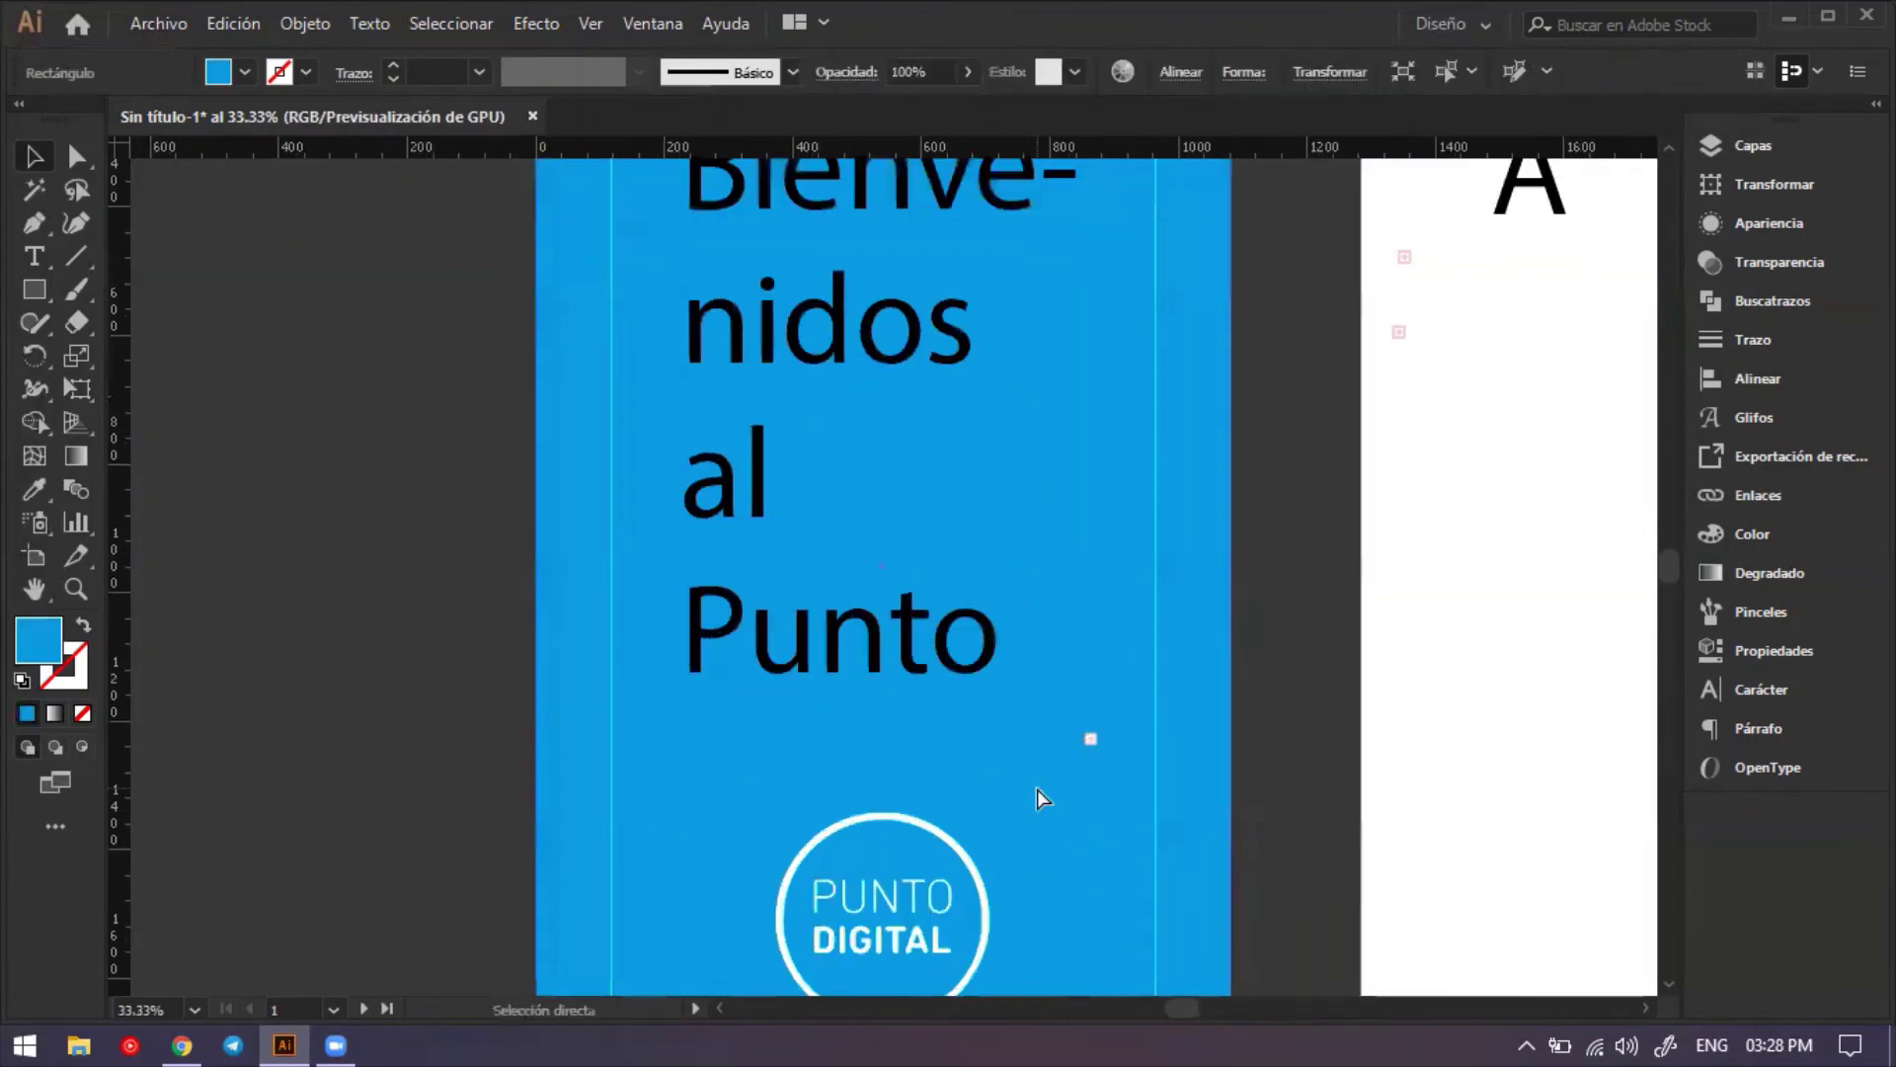
{"action": "key", "text": "ctrl+plus"}
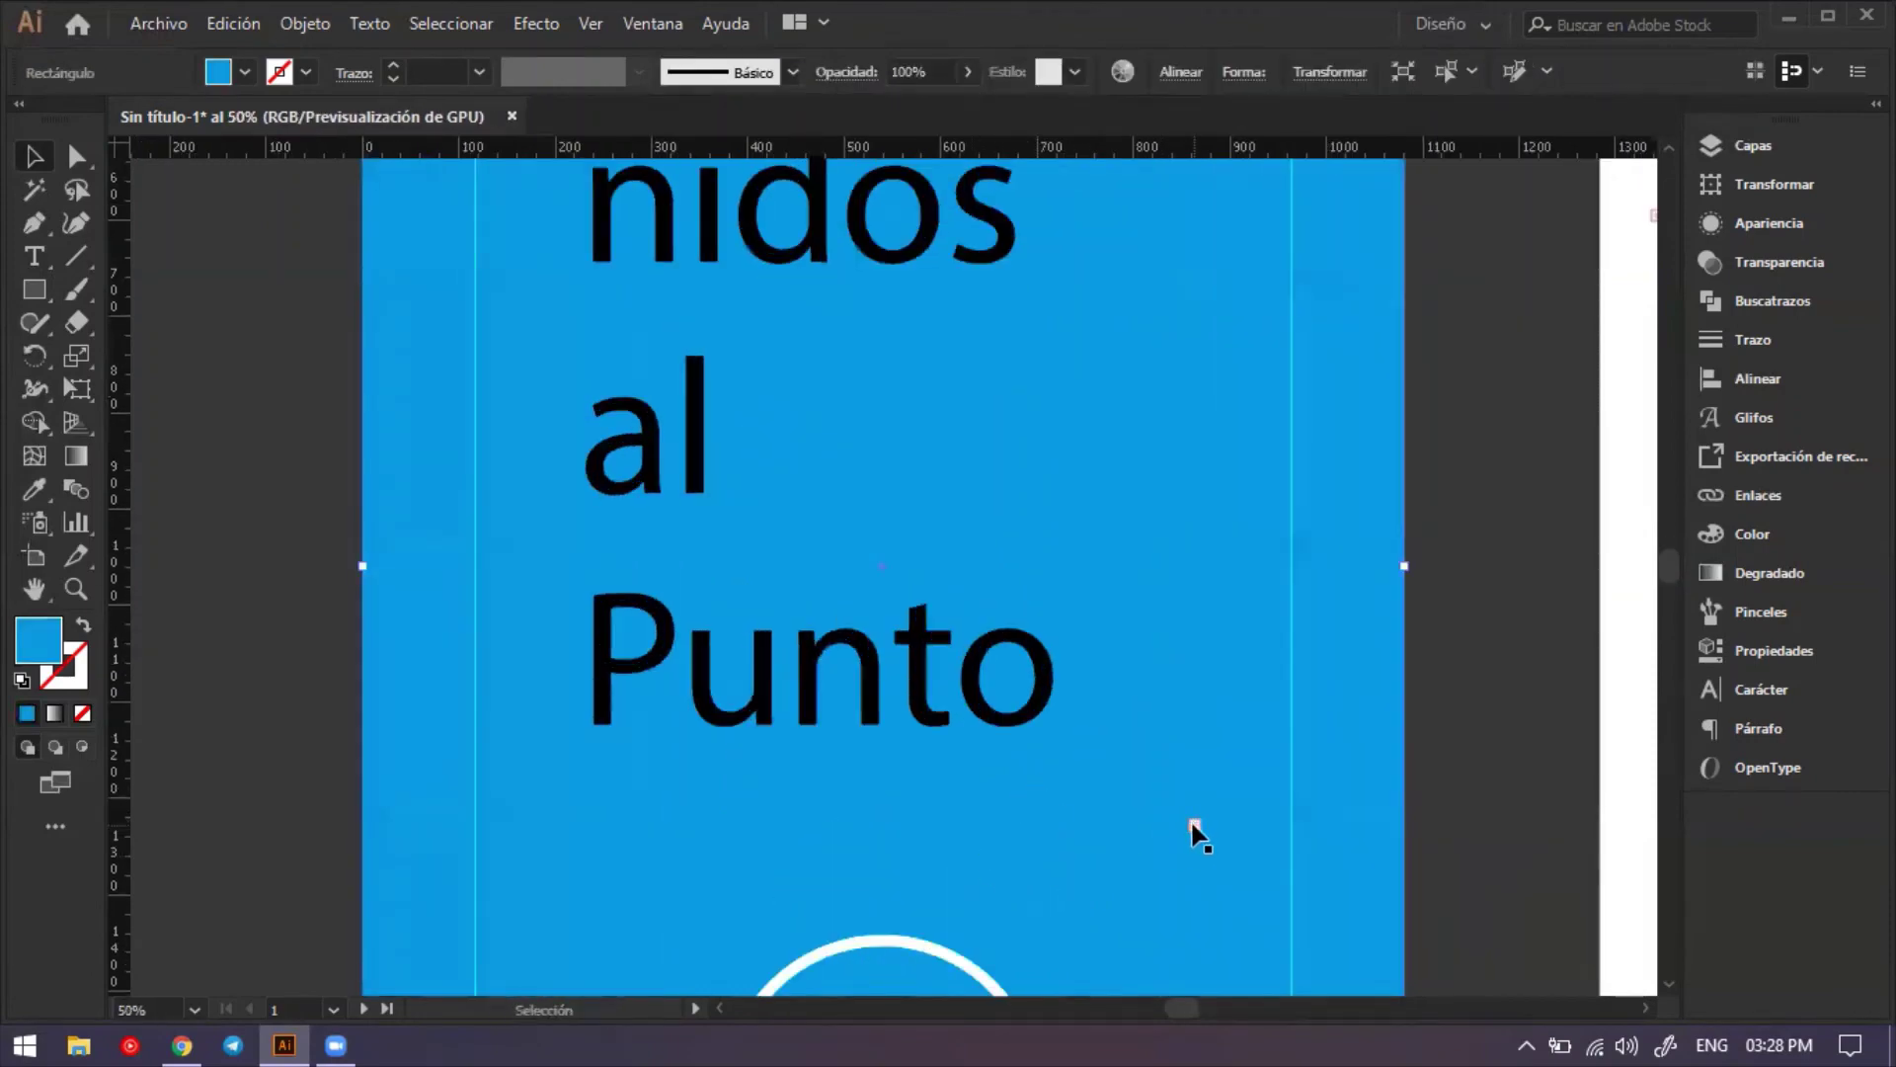
{"action": "double_click", "coordinate": [1074, 750]}
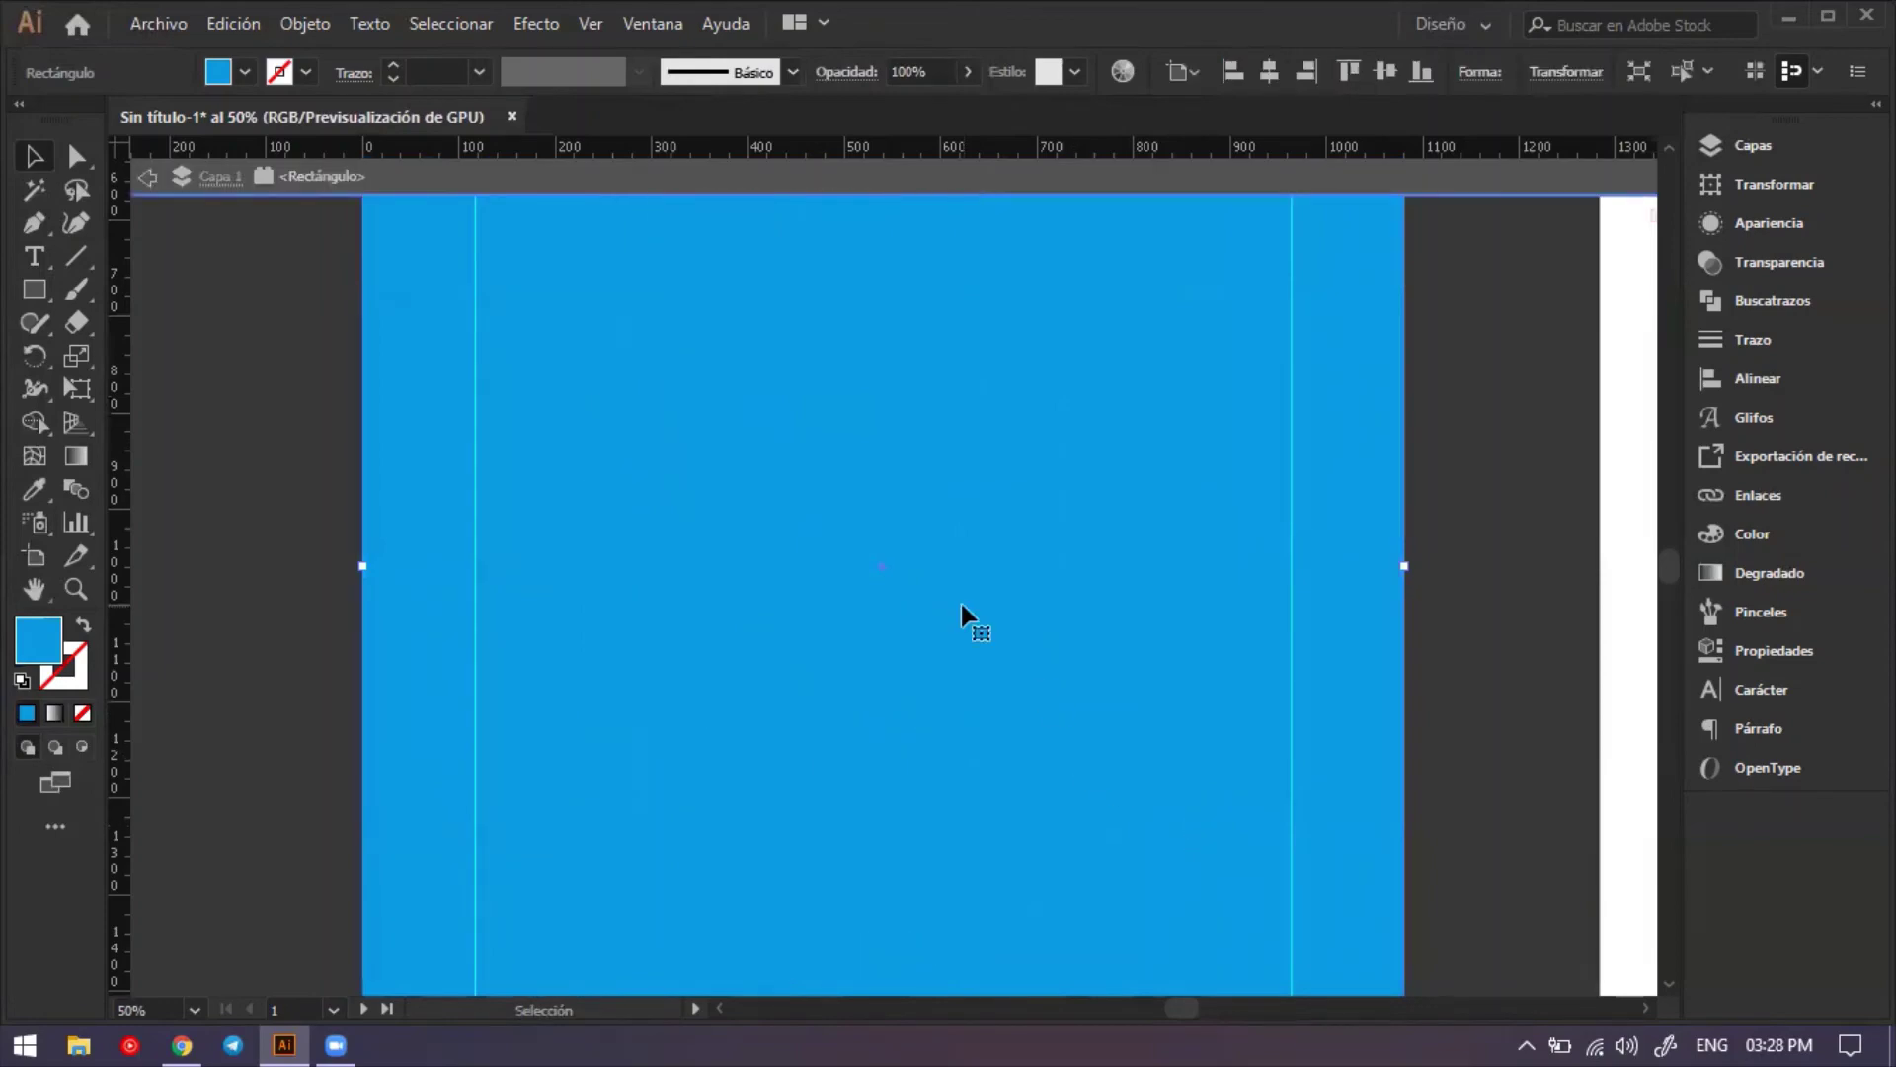
{"action": "left_click", "coordinate": [147, 176]}
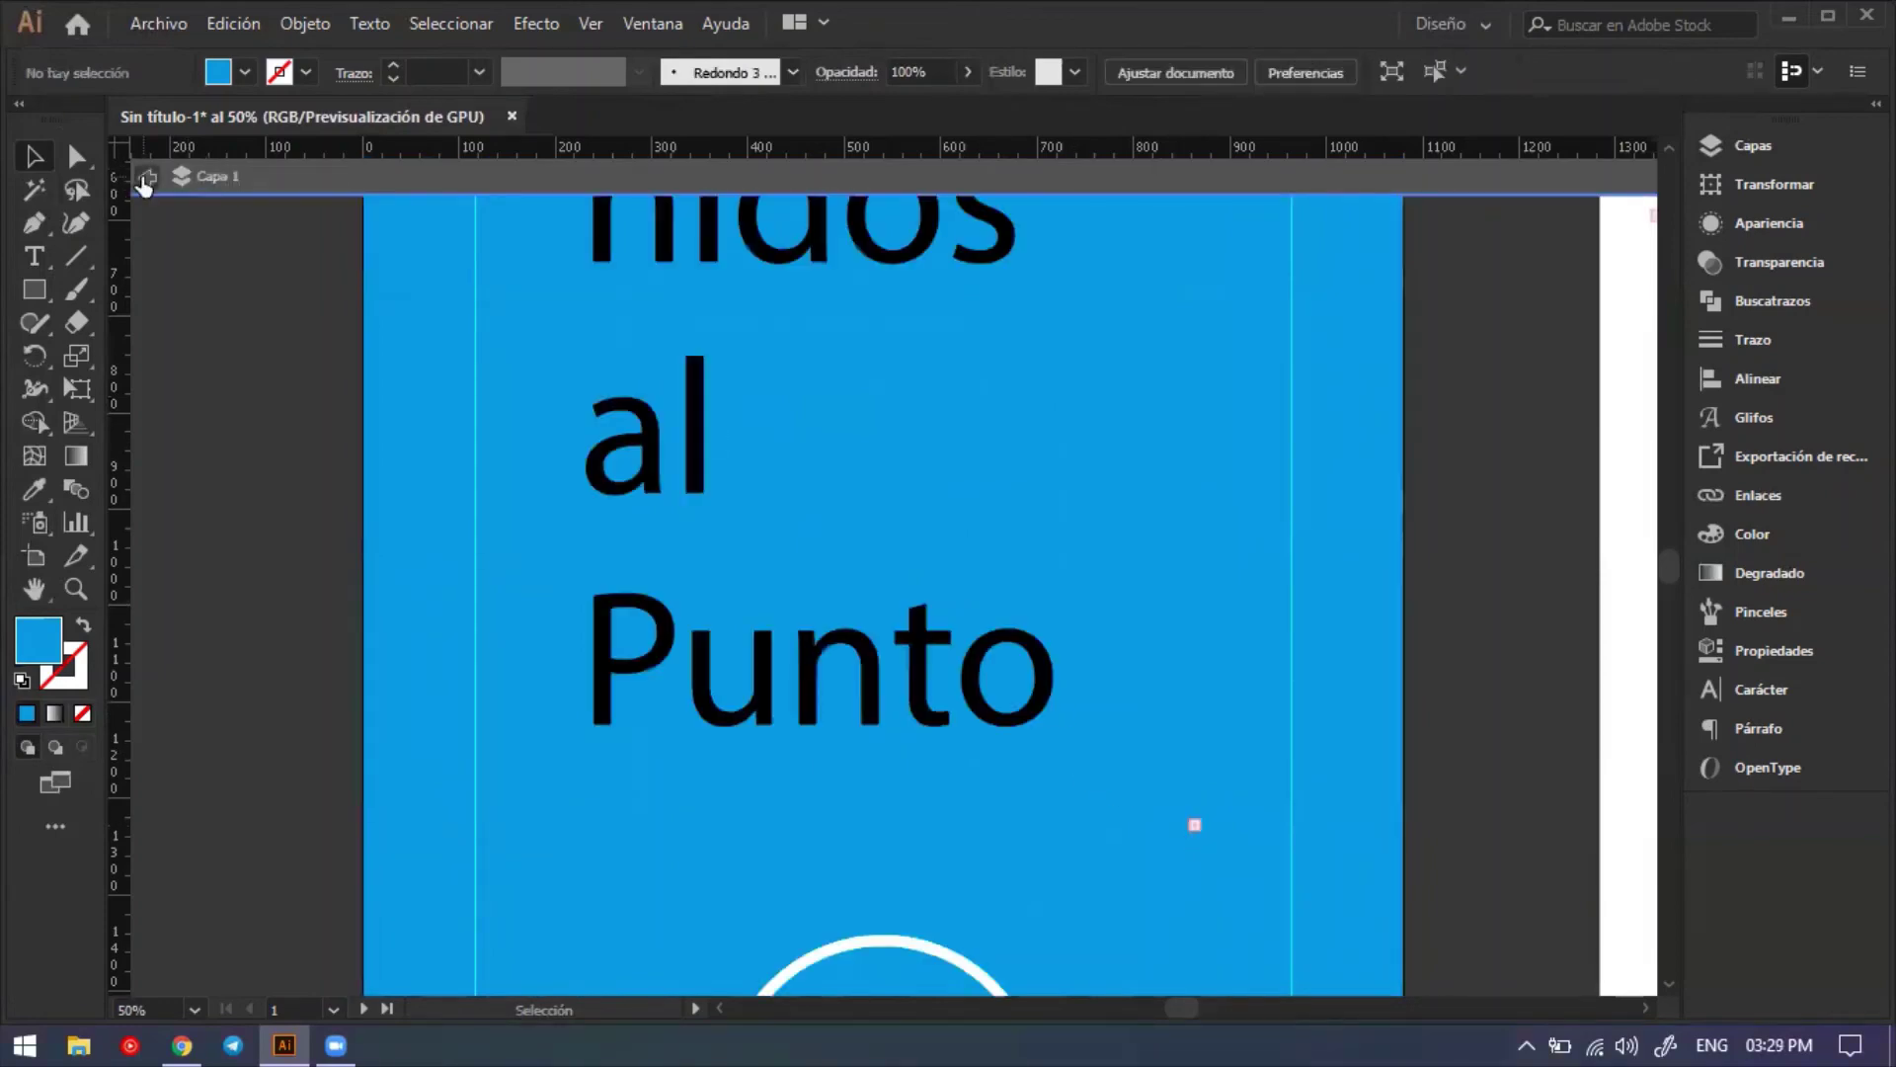
Load the greeting's overflow text and place it in a linked text area over the word "al" on the blue artboard.
{"action": "left_click", "coordinate": [1191, 830]}
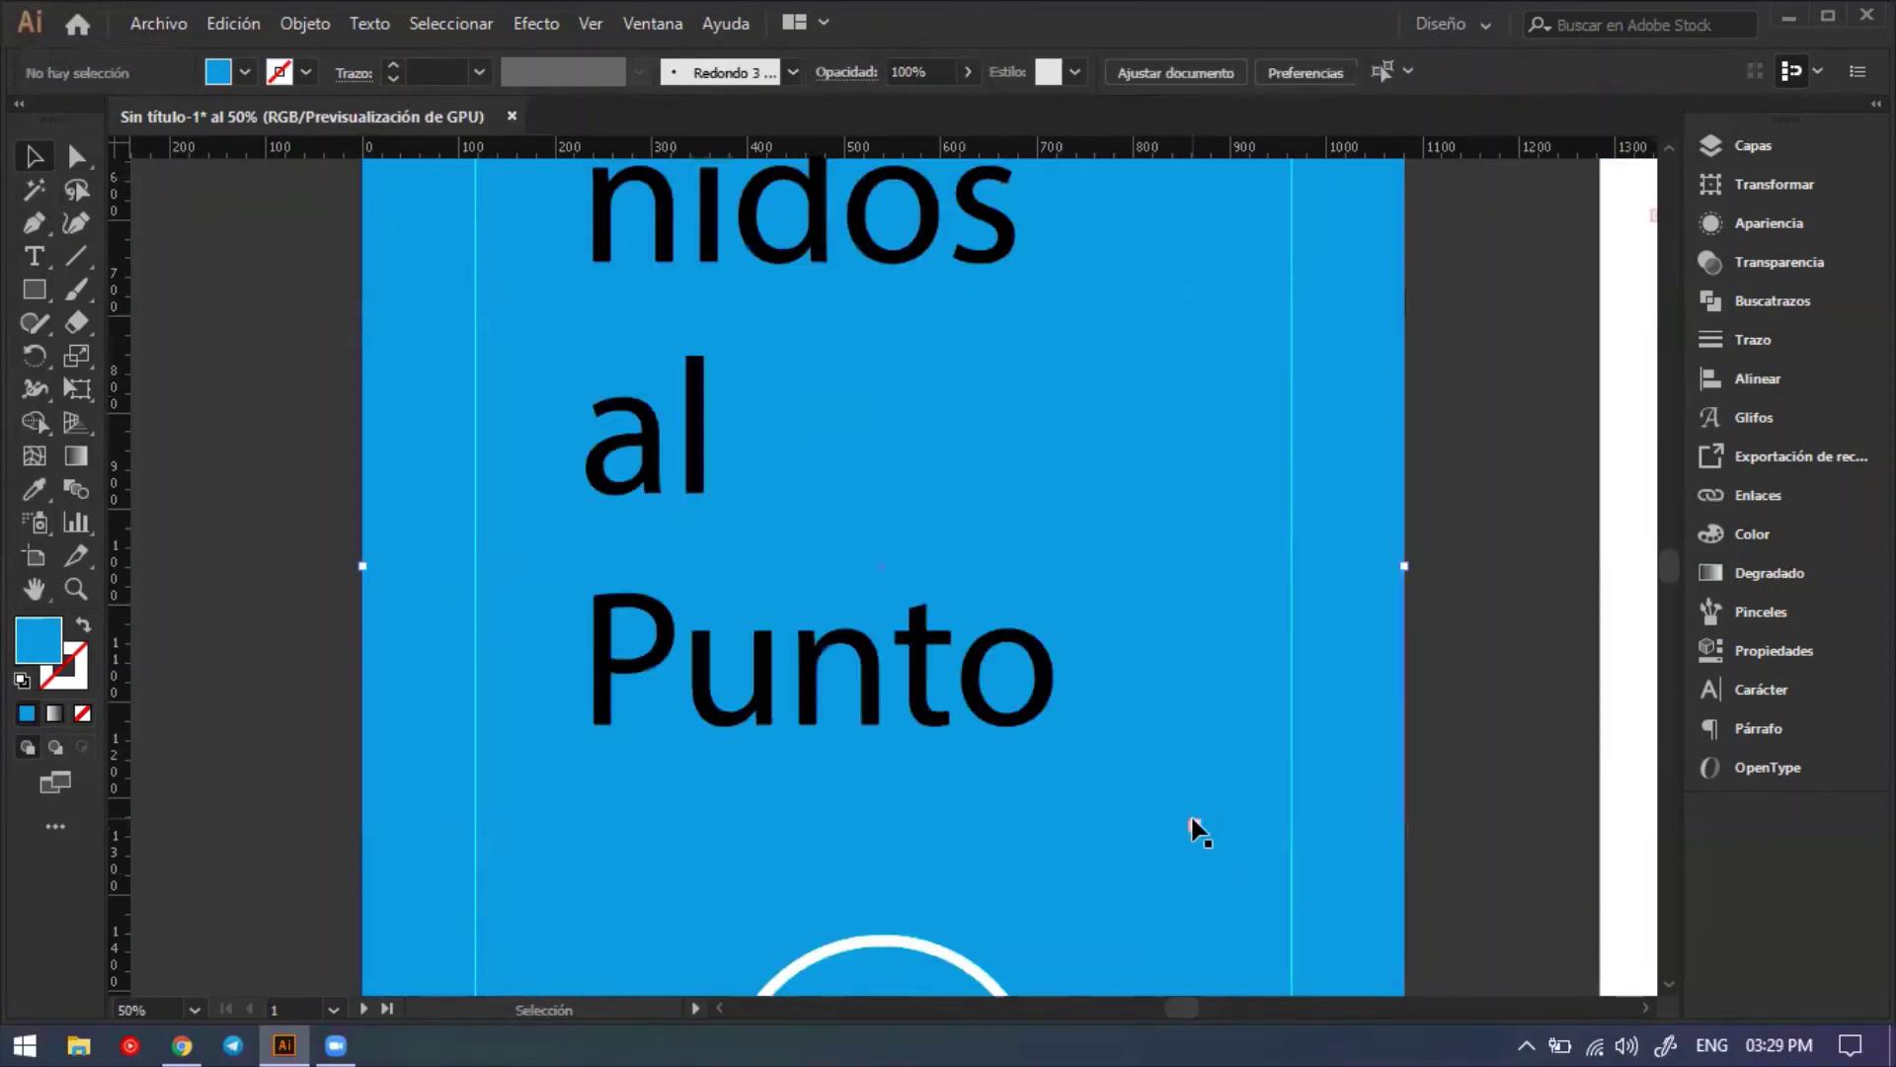
{"action": "left_click", "coordinate": [914, 674]}
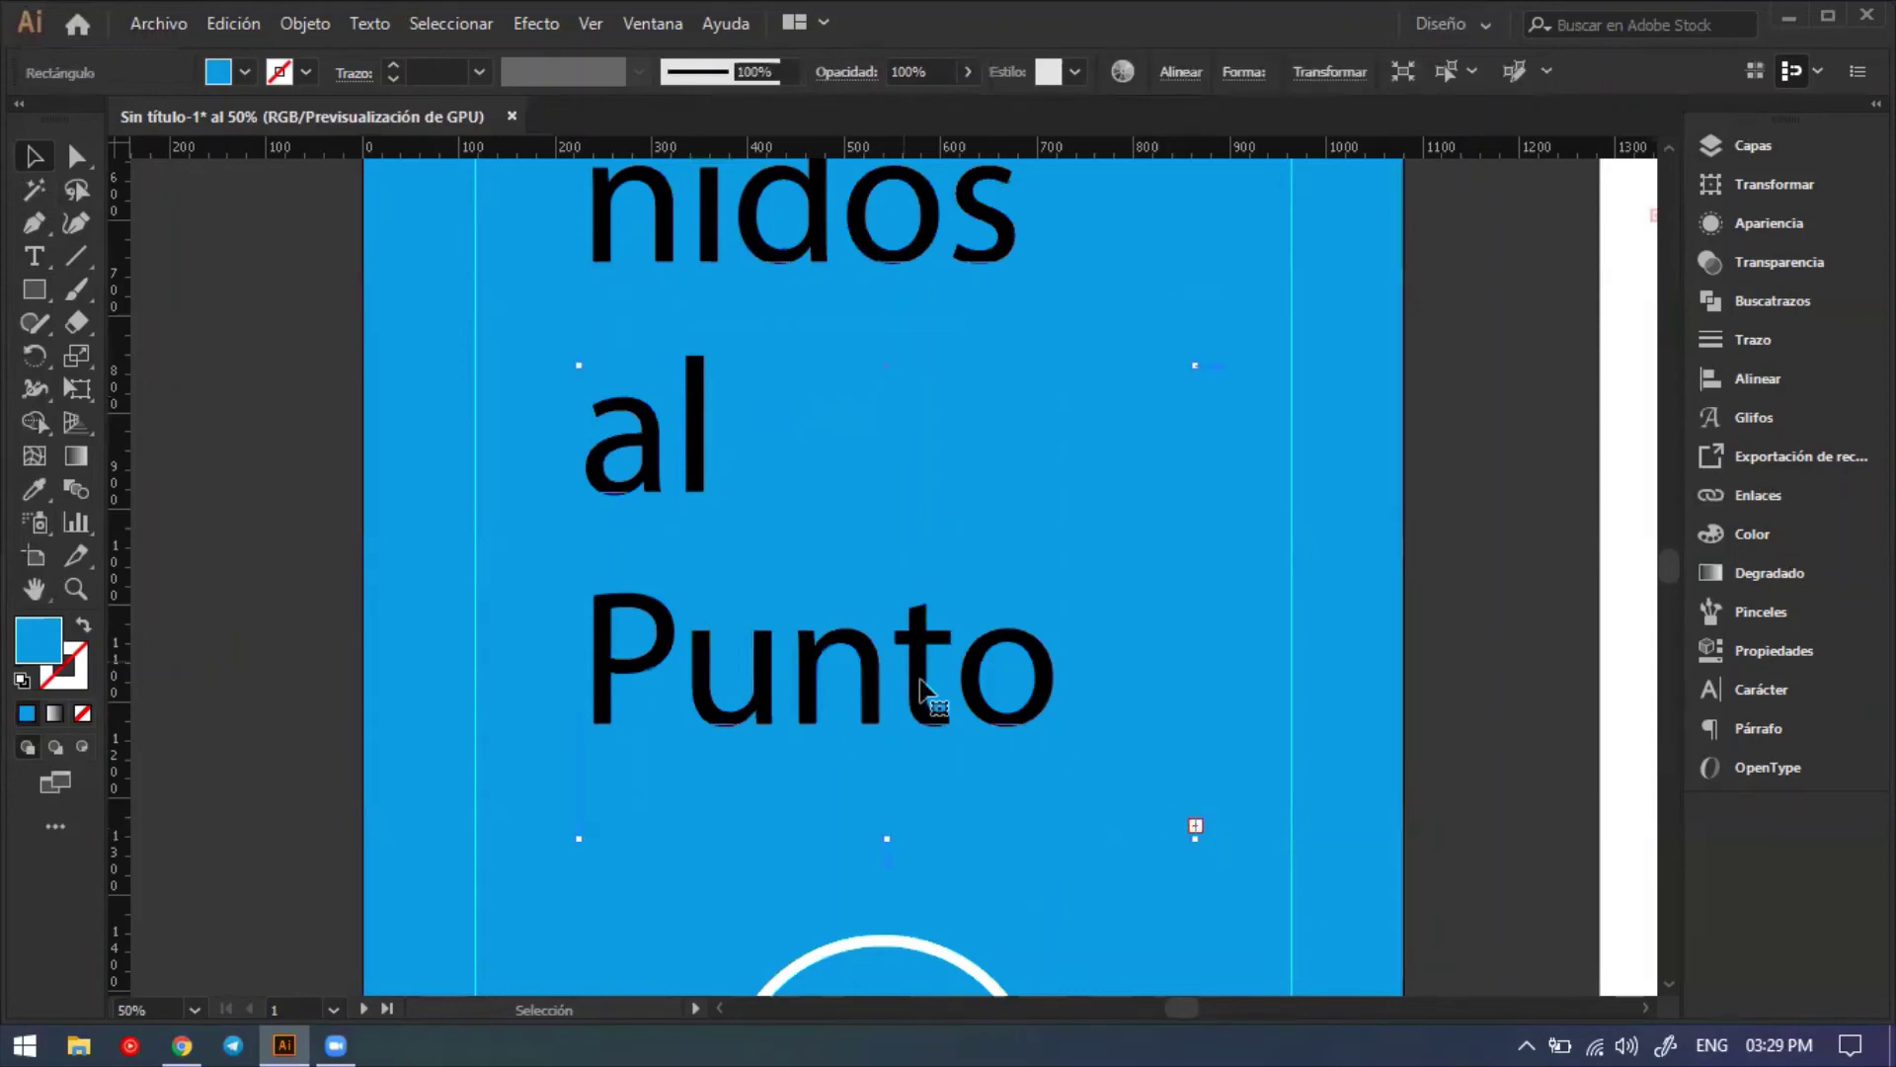
{"action": "left_click", "coordinate": [1192, 830], "text": "shift"}
{"action": "left_click", "coordinate": [1191, 829], "text": "shift"}
{"action": "key", "text": "t"}
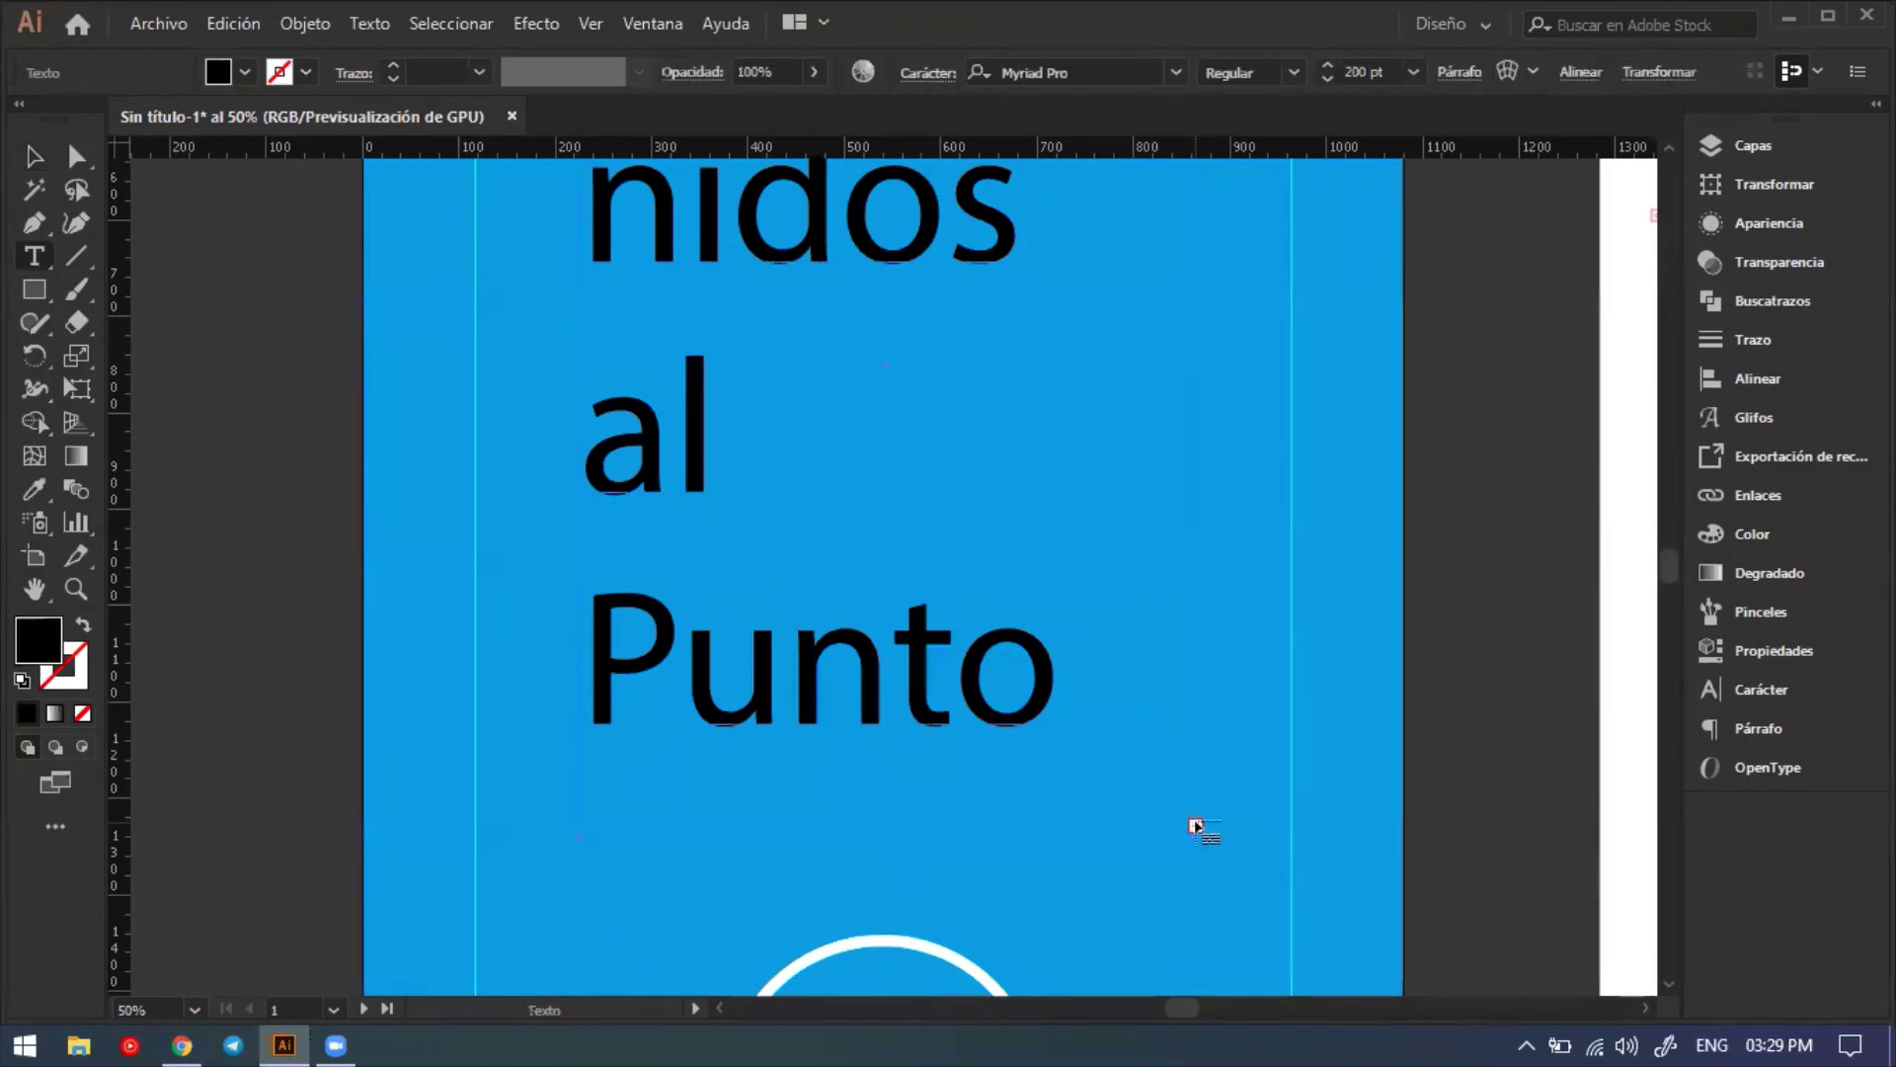
{"action": "right_click", "coordinate": [1195, 827]}
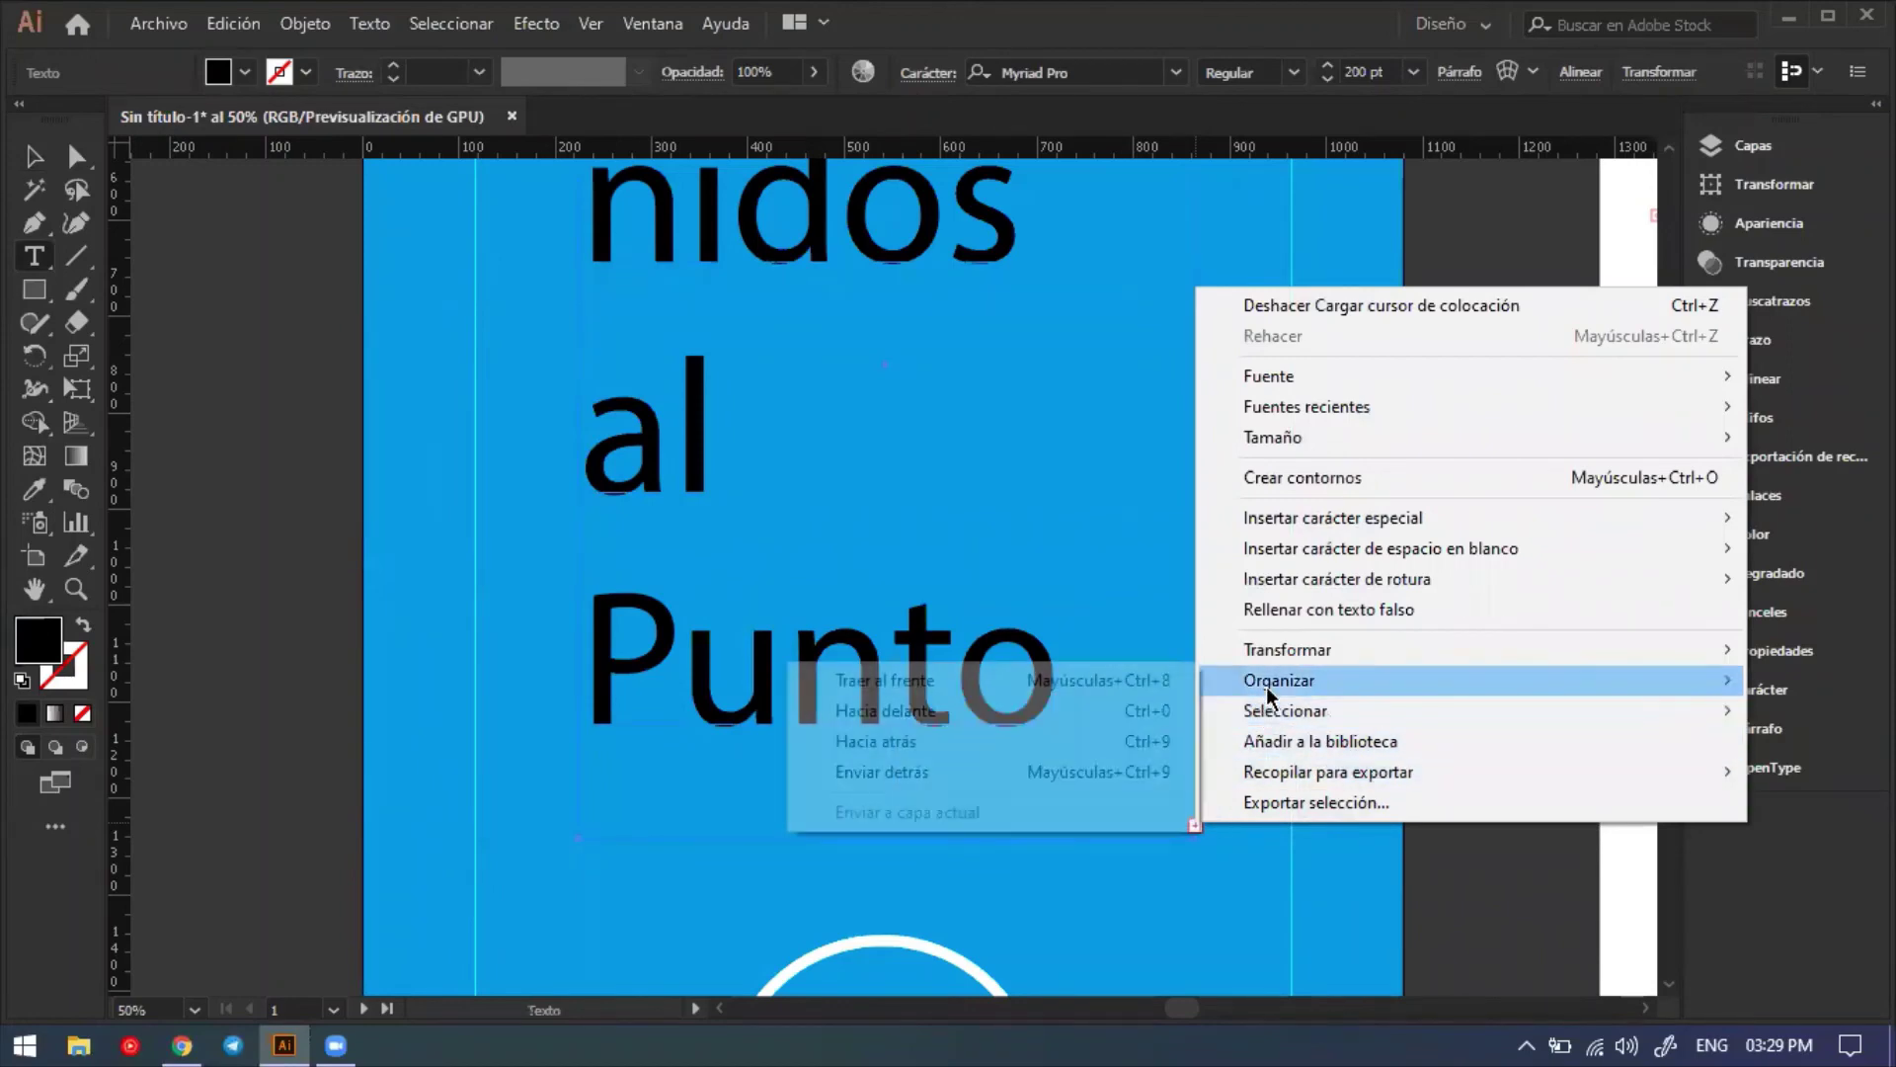
{"action": "left_click", "coordinate": [691, 379]}
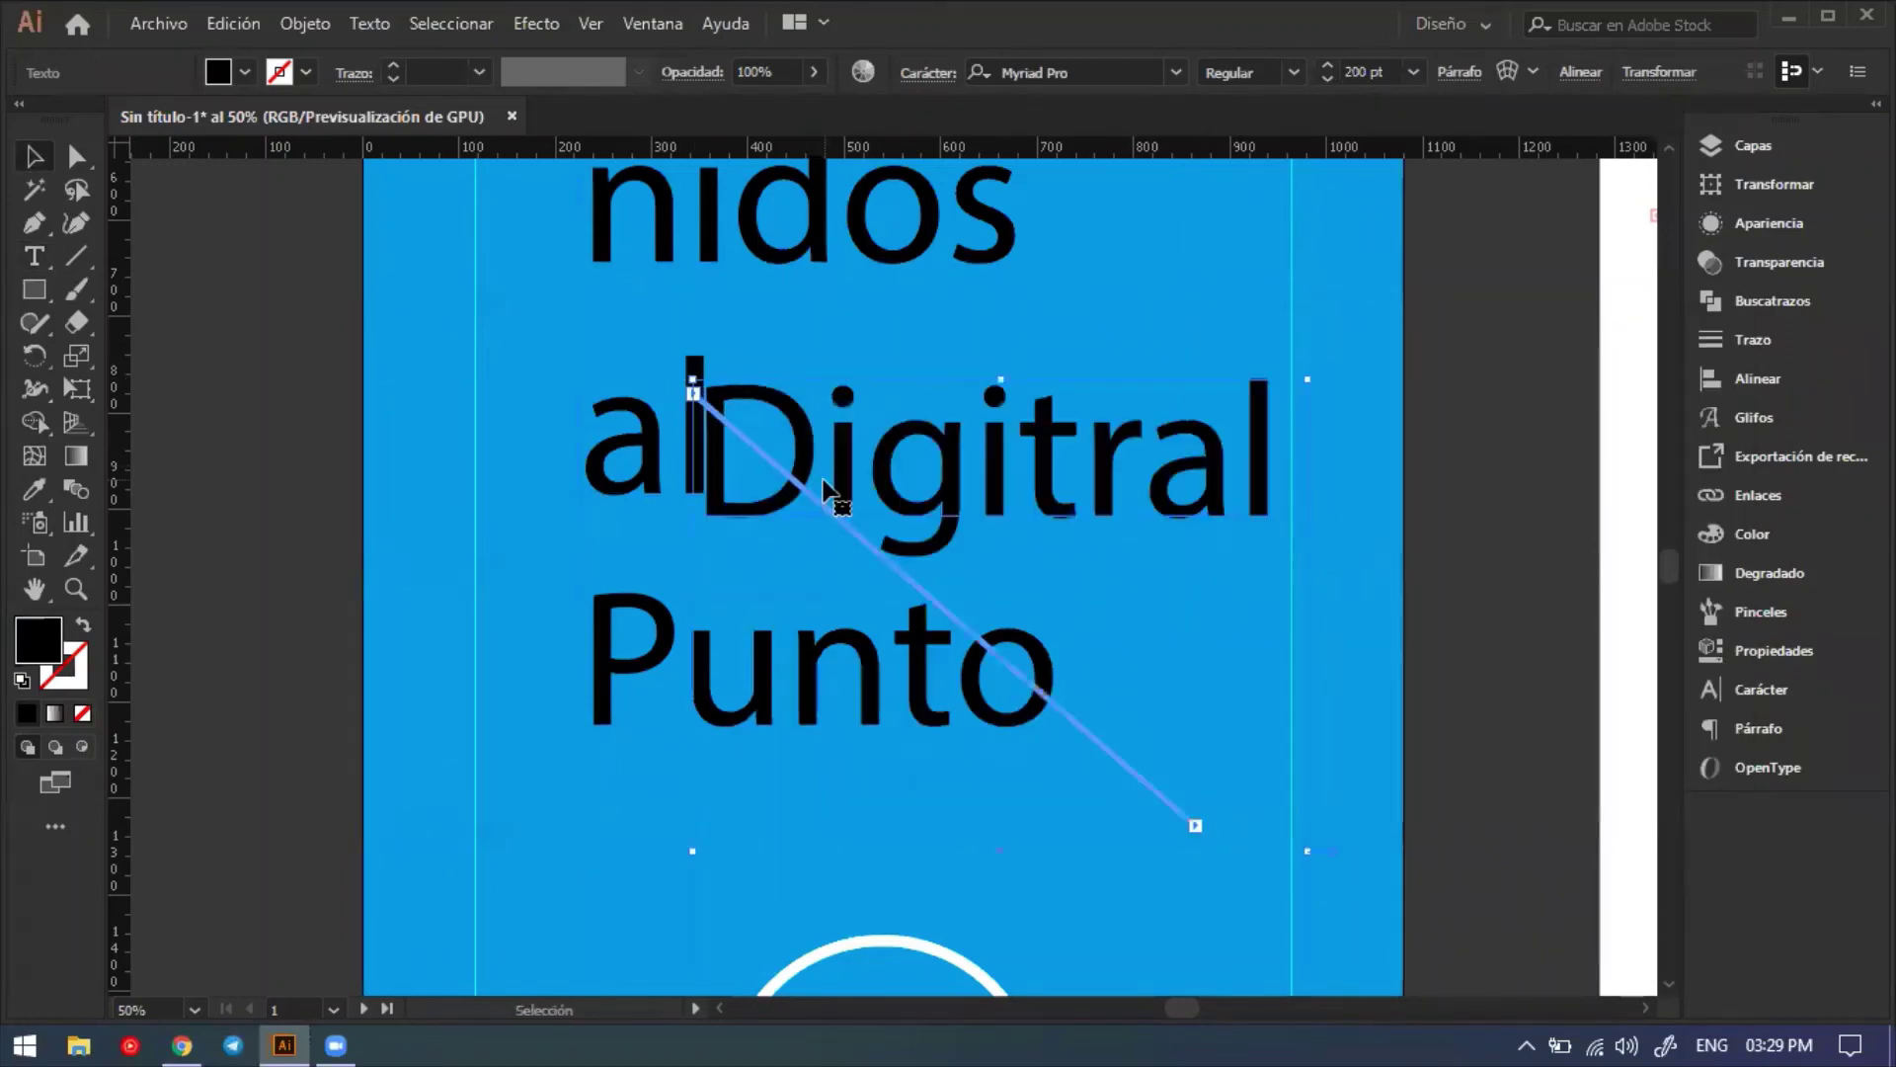
Delete the linked overflow text area that overlaps the greeting.
{"action": "key", "text": "ctrl+minus"}
{"action": "key", "text": "ctrl+minus"}
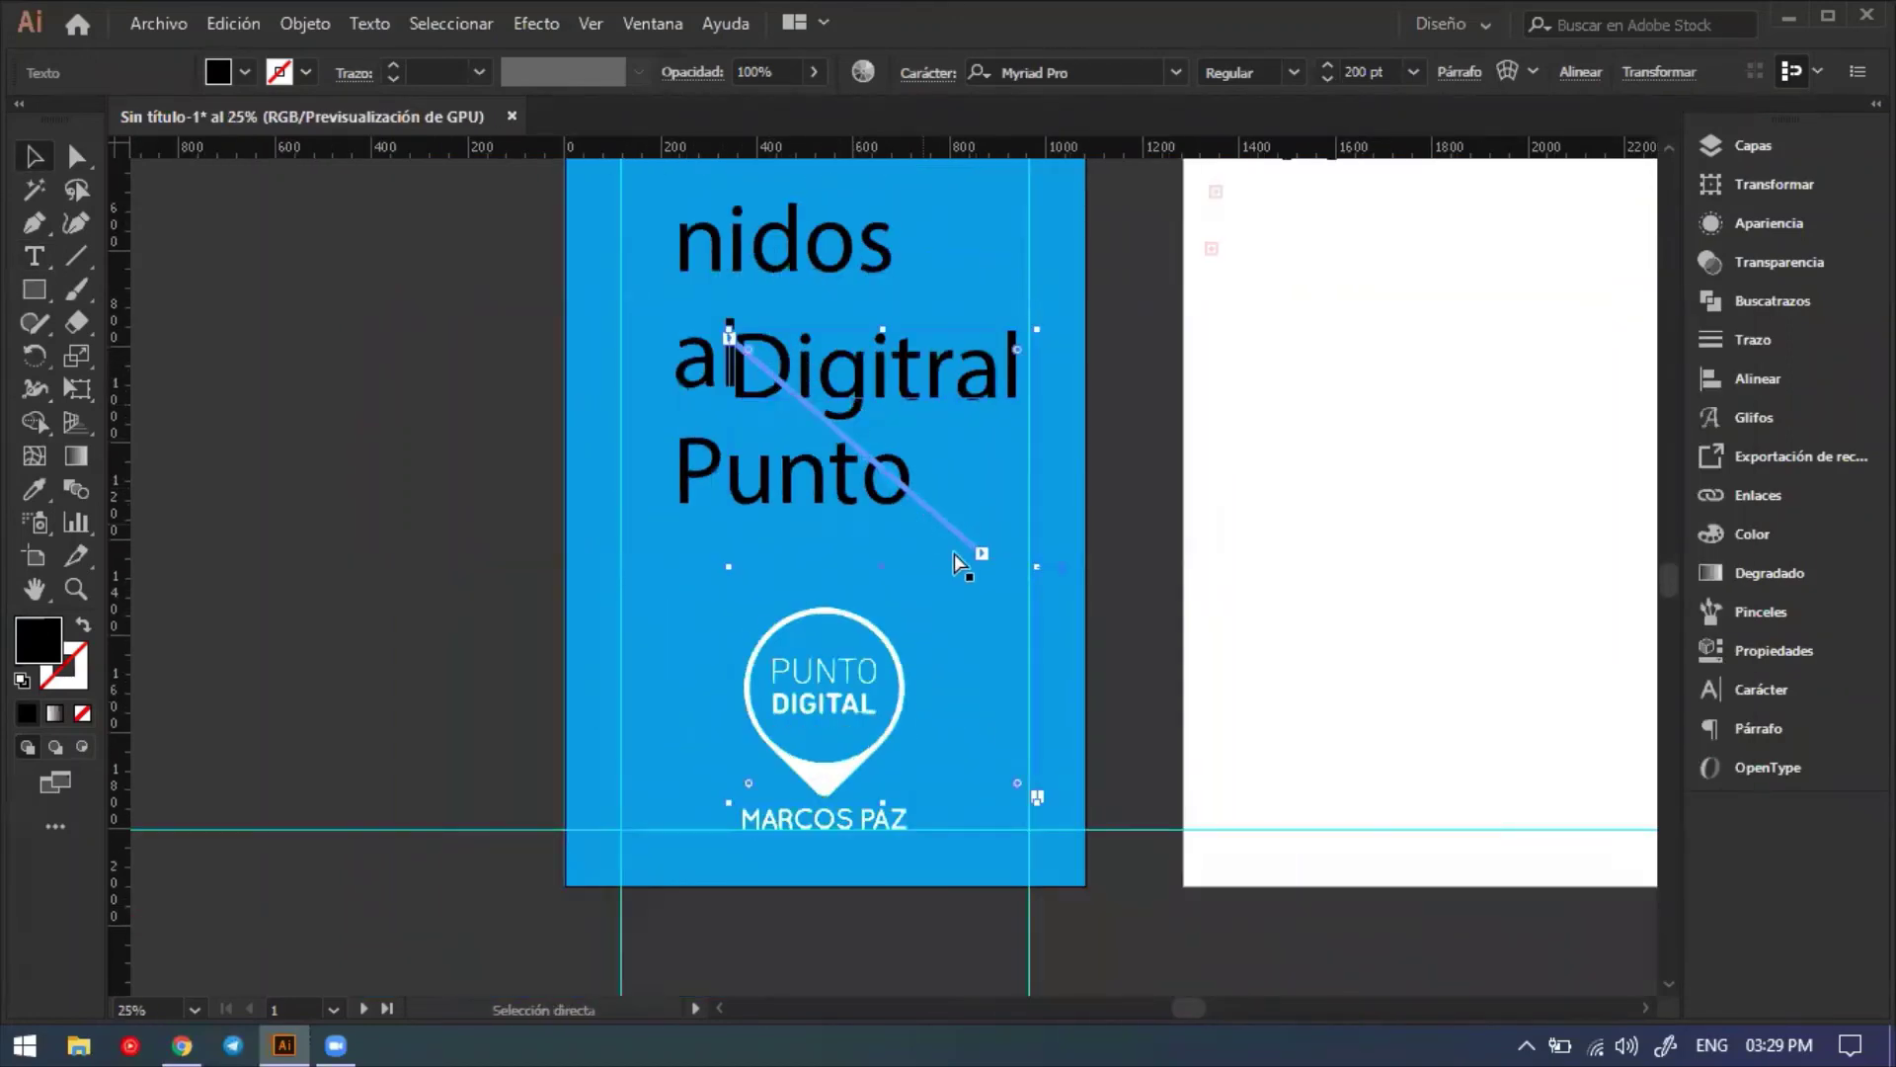
{"action": "key", "text": "Delete"}
{"action": "key", "text": "t"}
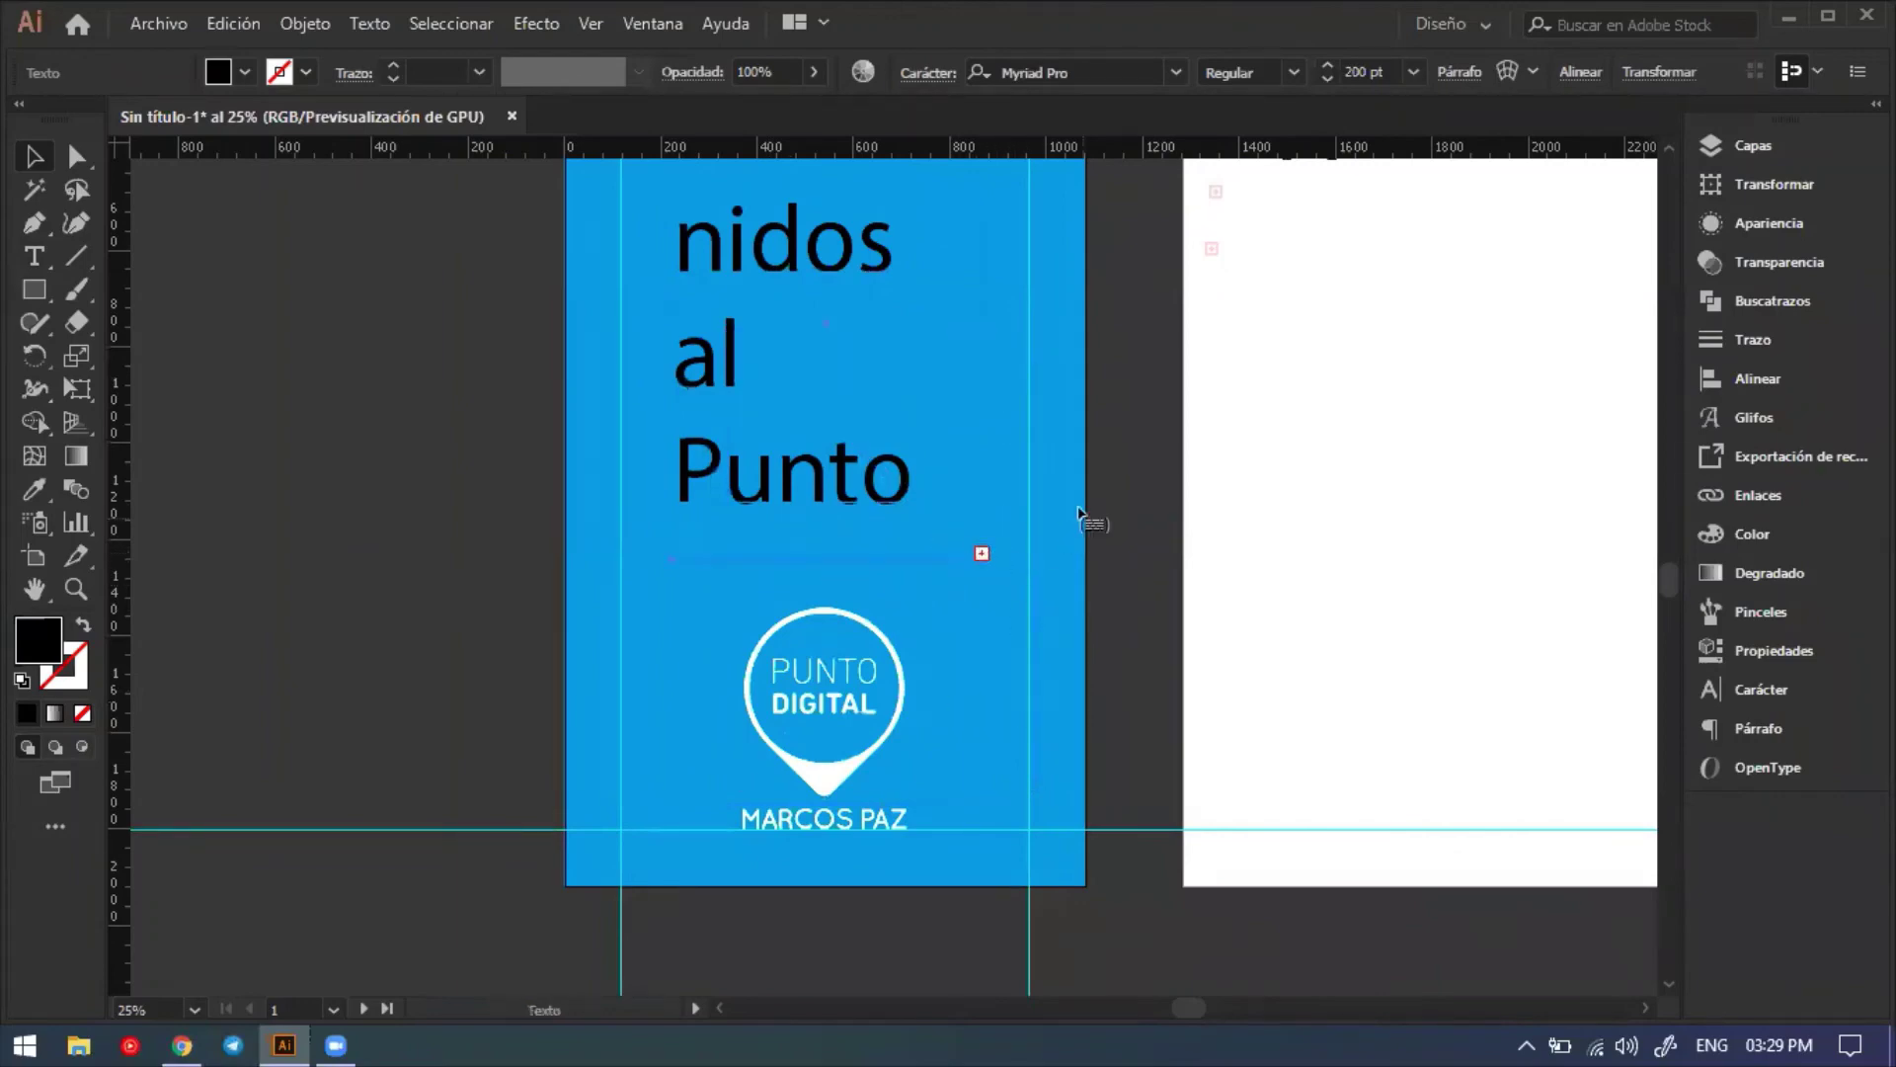
Try again to pick up the greeting's overflow marker, reselecting its text area between attempts, and deselect everything.
{"action": "left_click_drag", "start_coordinate": [902, 471], "coordinate": [810, 647]}
{"action": "left_click", "coordinate": [50, 155]}
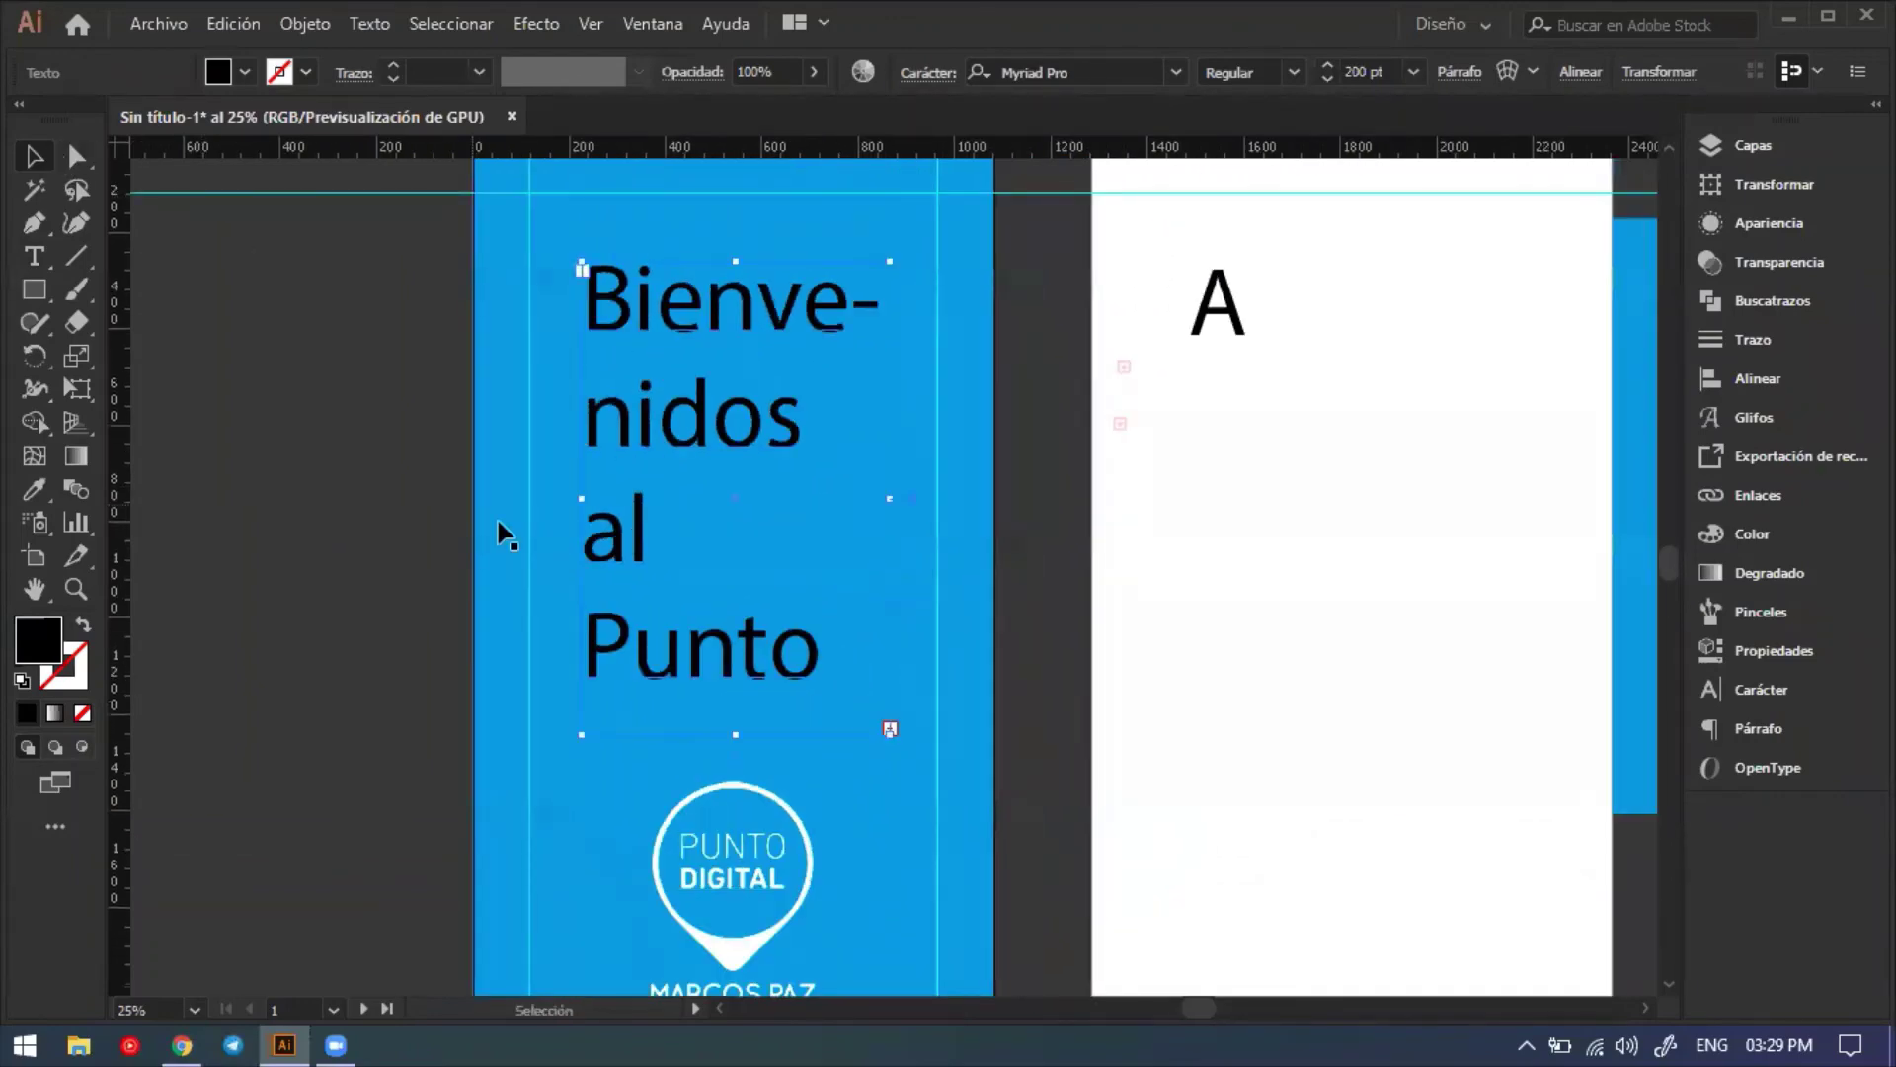
{"action": "left_click", "coordinate": [788, 495]}
{"action": "left_click", "coordinate": [28, 263]}
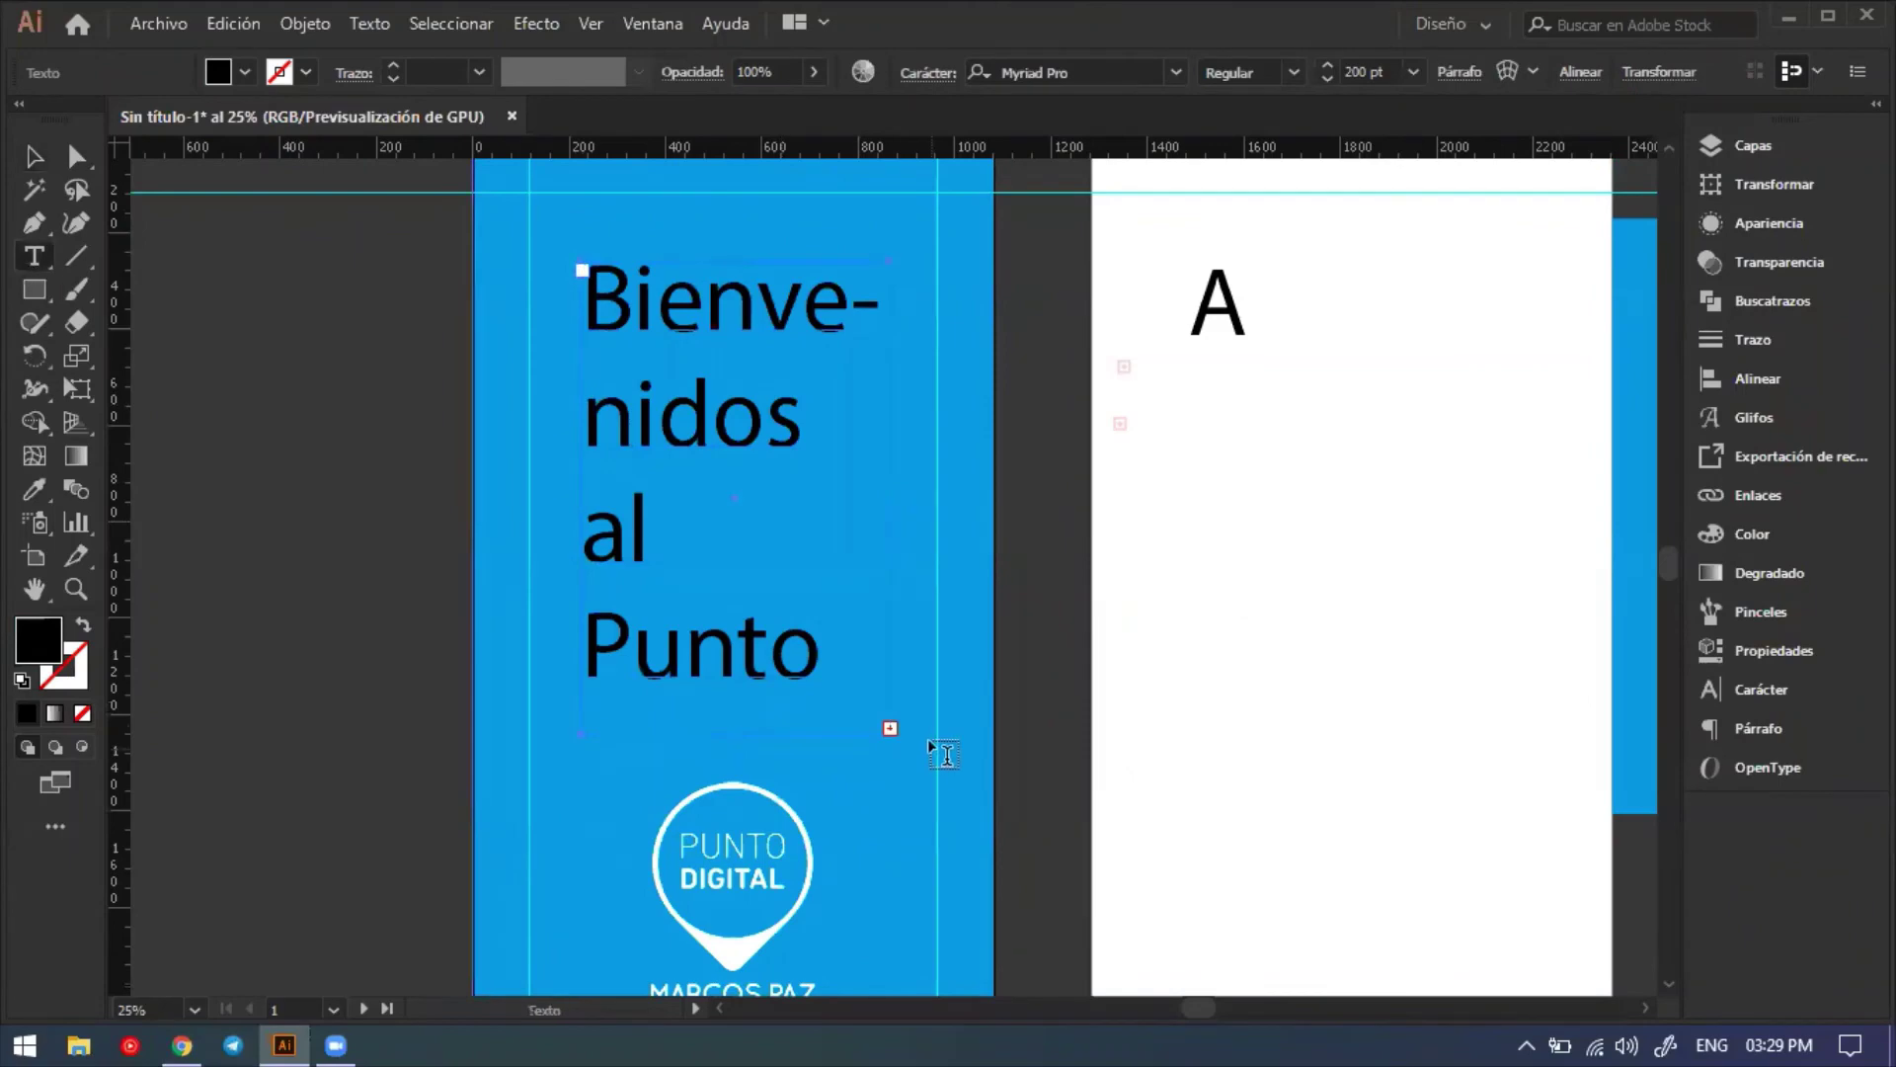
{"action": "key", "text": "ctrl+shift+a"}
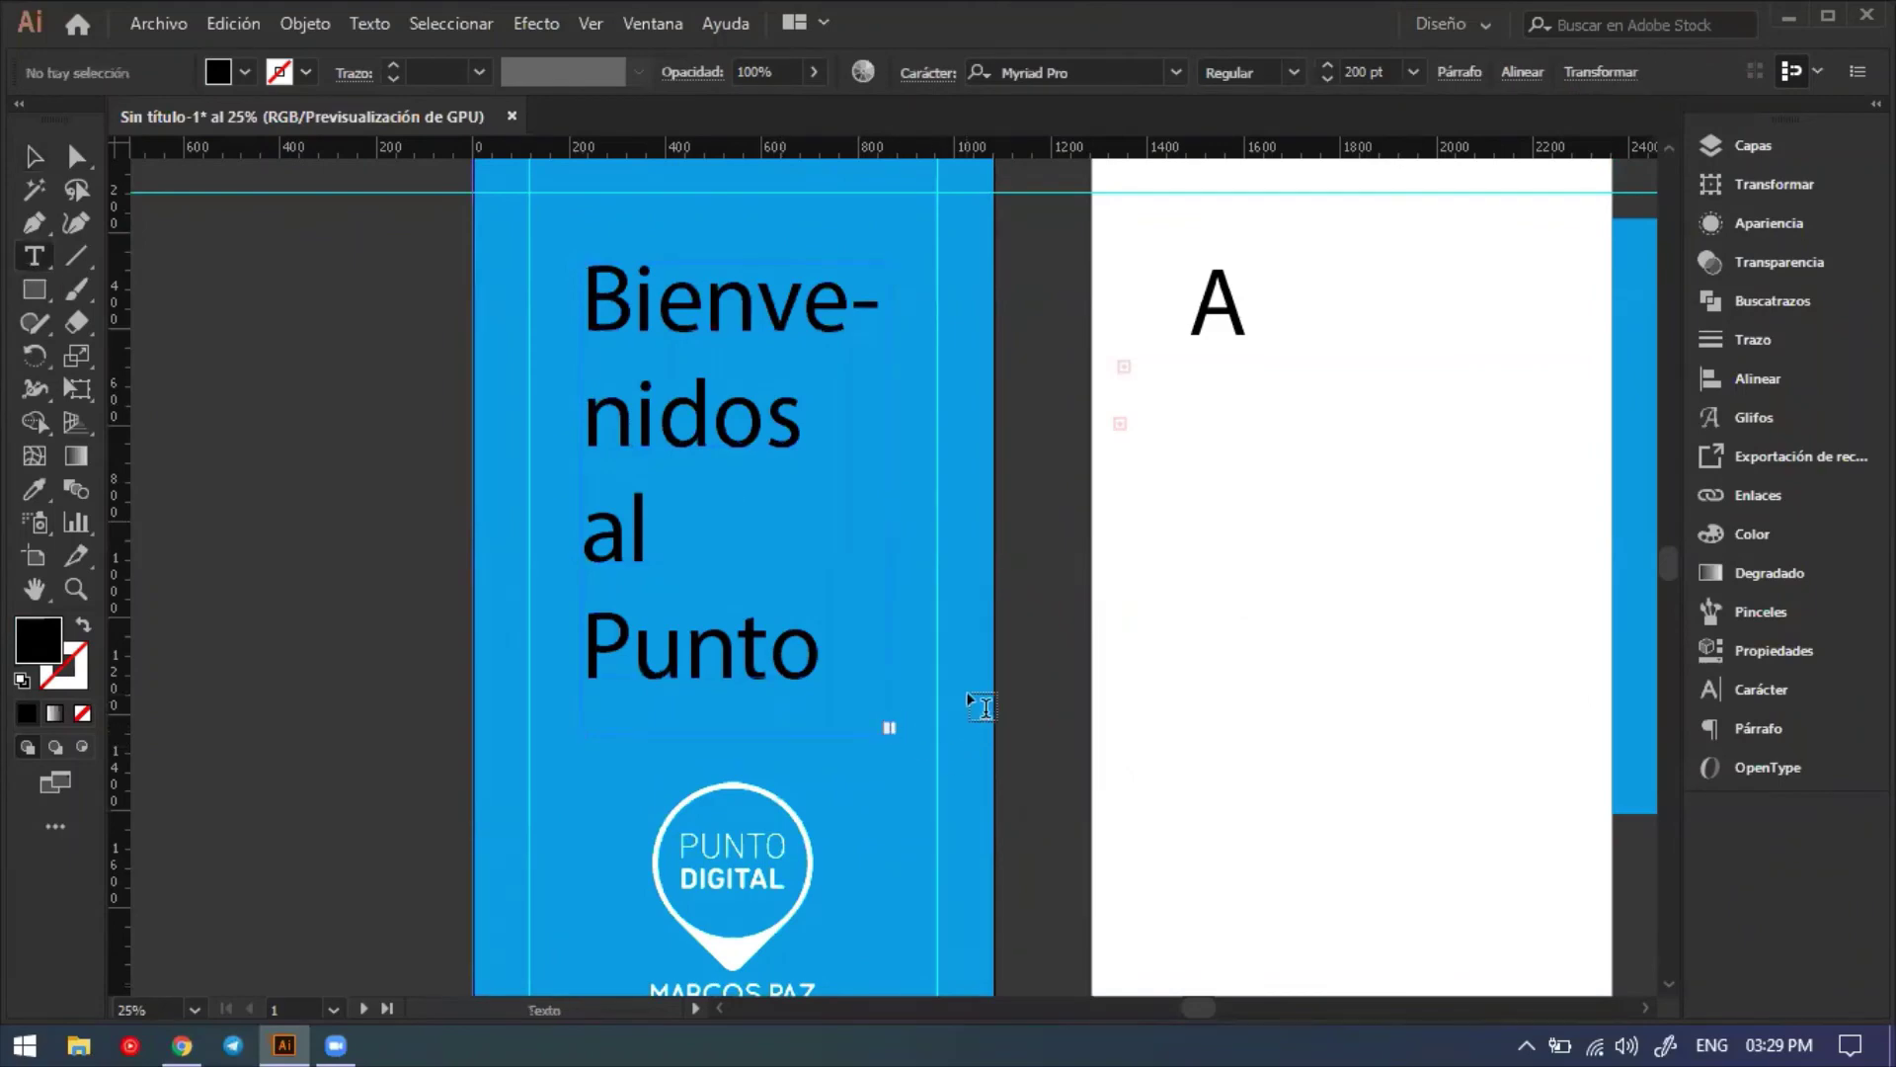
{"action": "left_click", "coordinate": [35, 156]}
{"action": "left_click", "coordinate": [614, 533]}
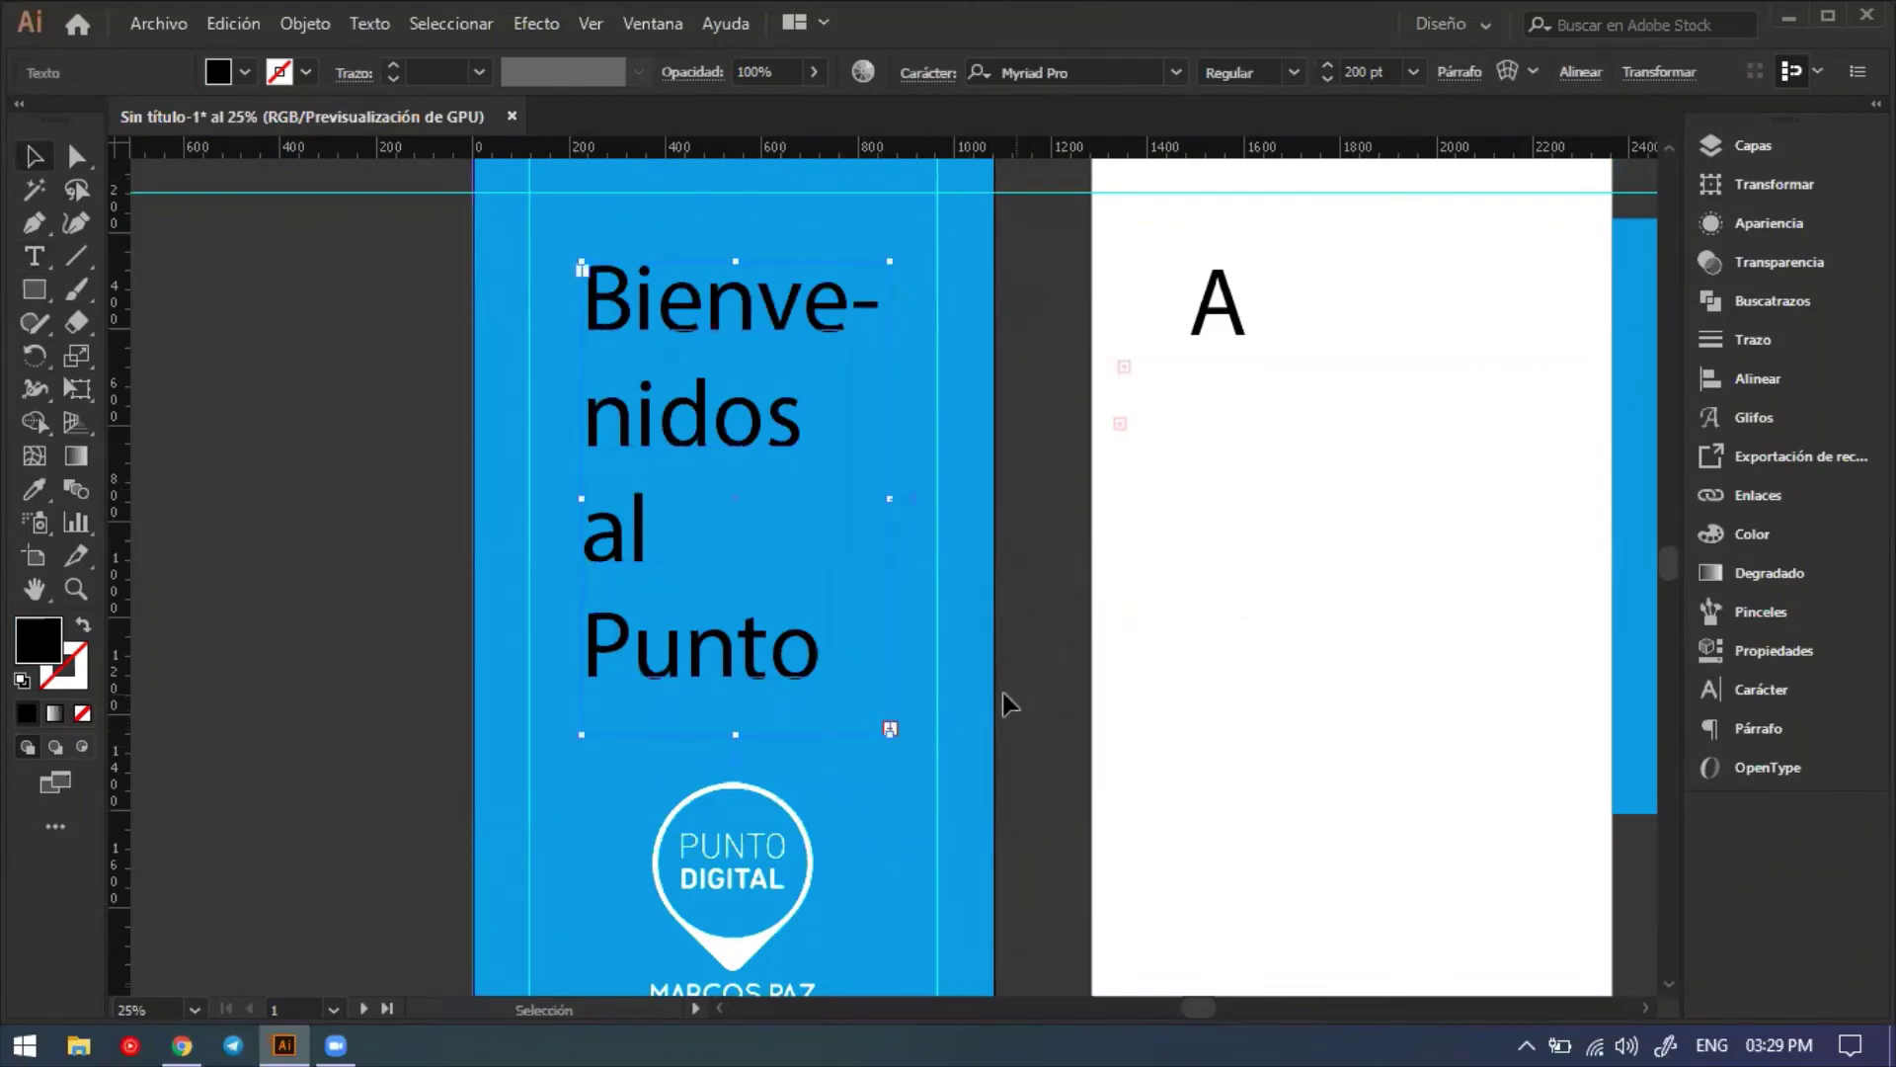
{"action": "left_click", "coordinate": [887, 719]}
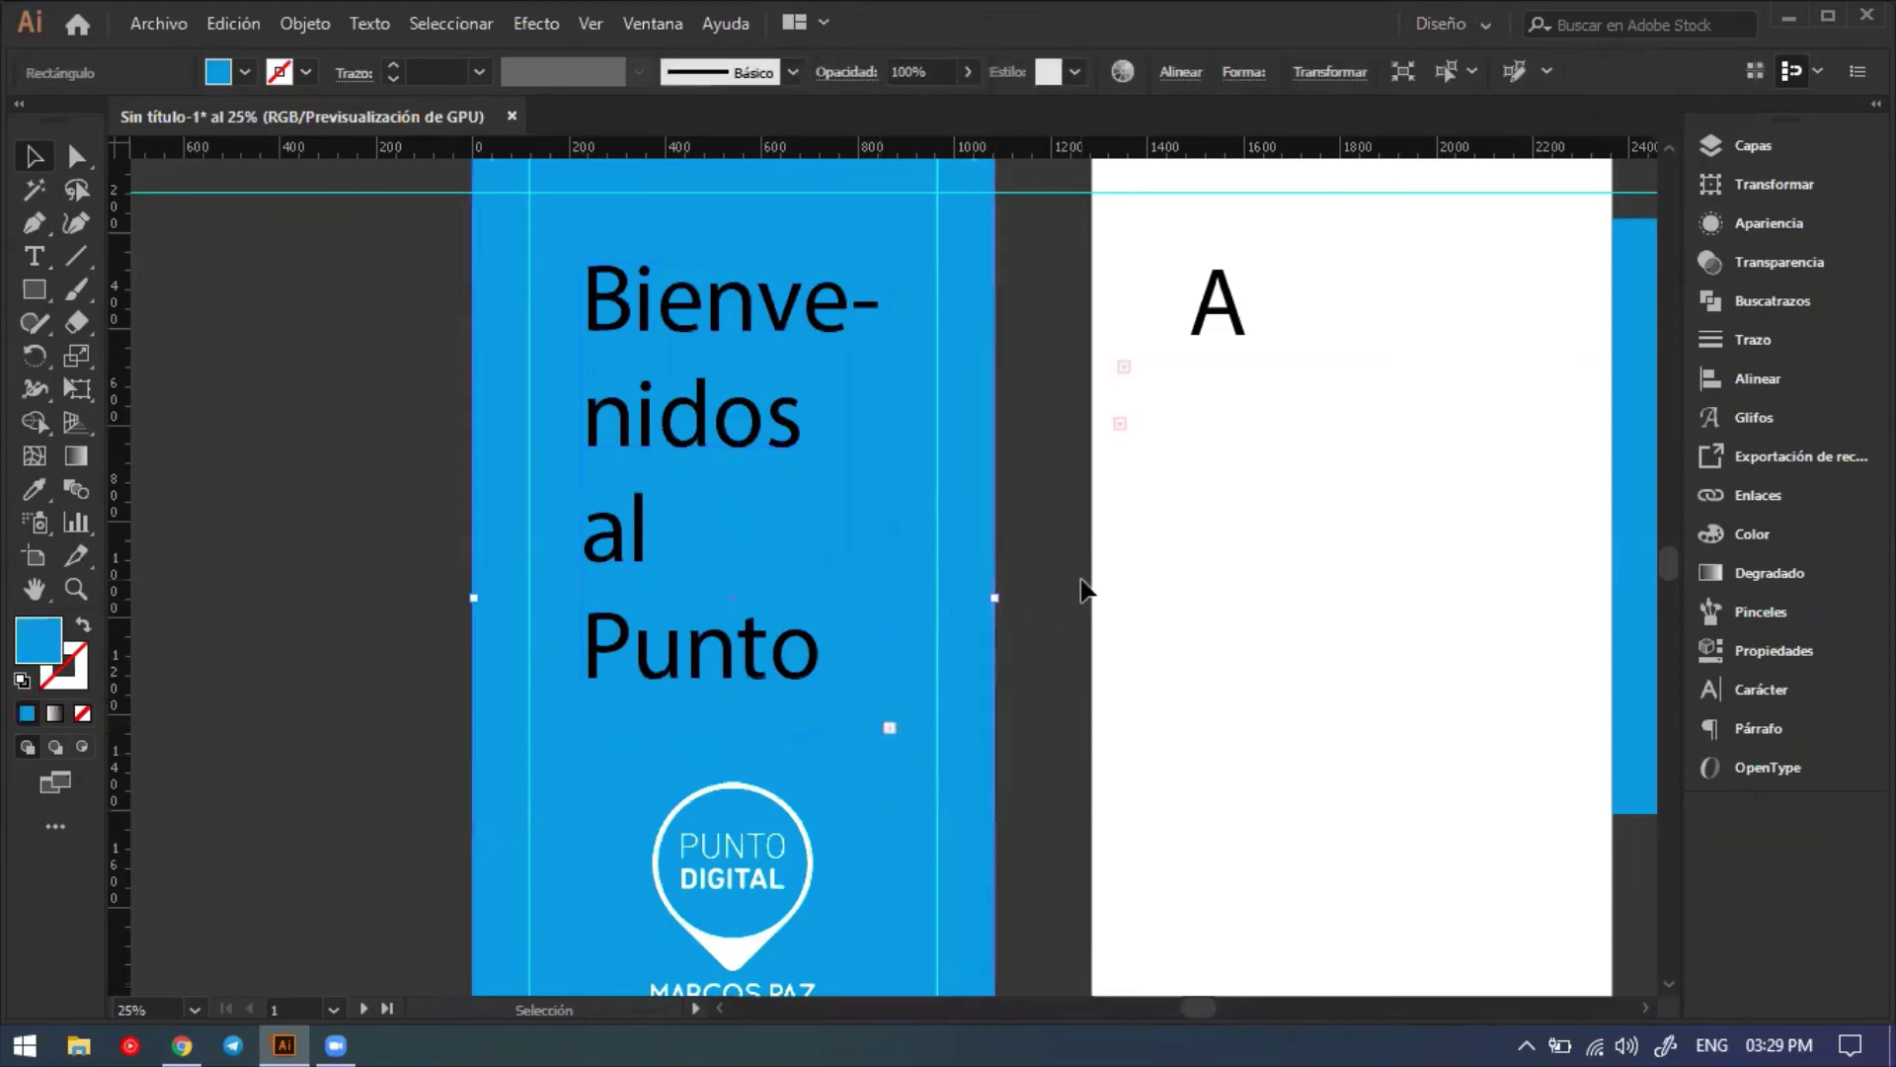
{"action": "left_click", "coordinate": [1141, 532]}
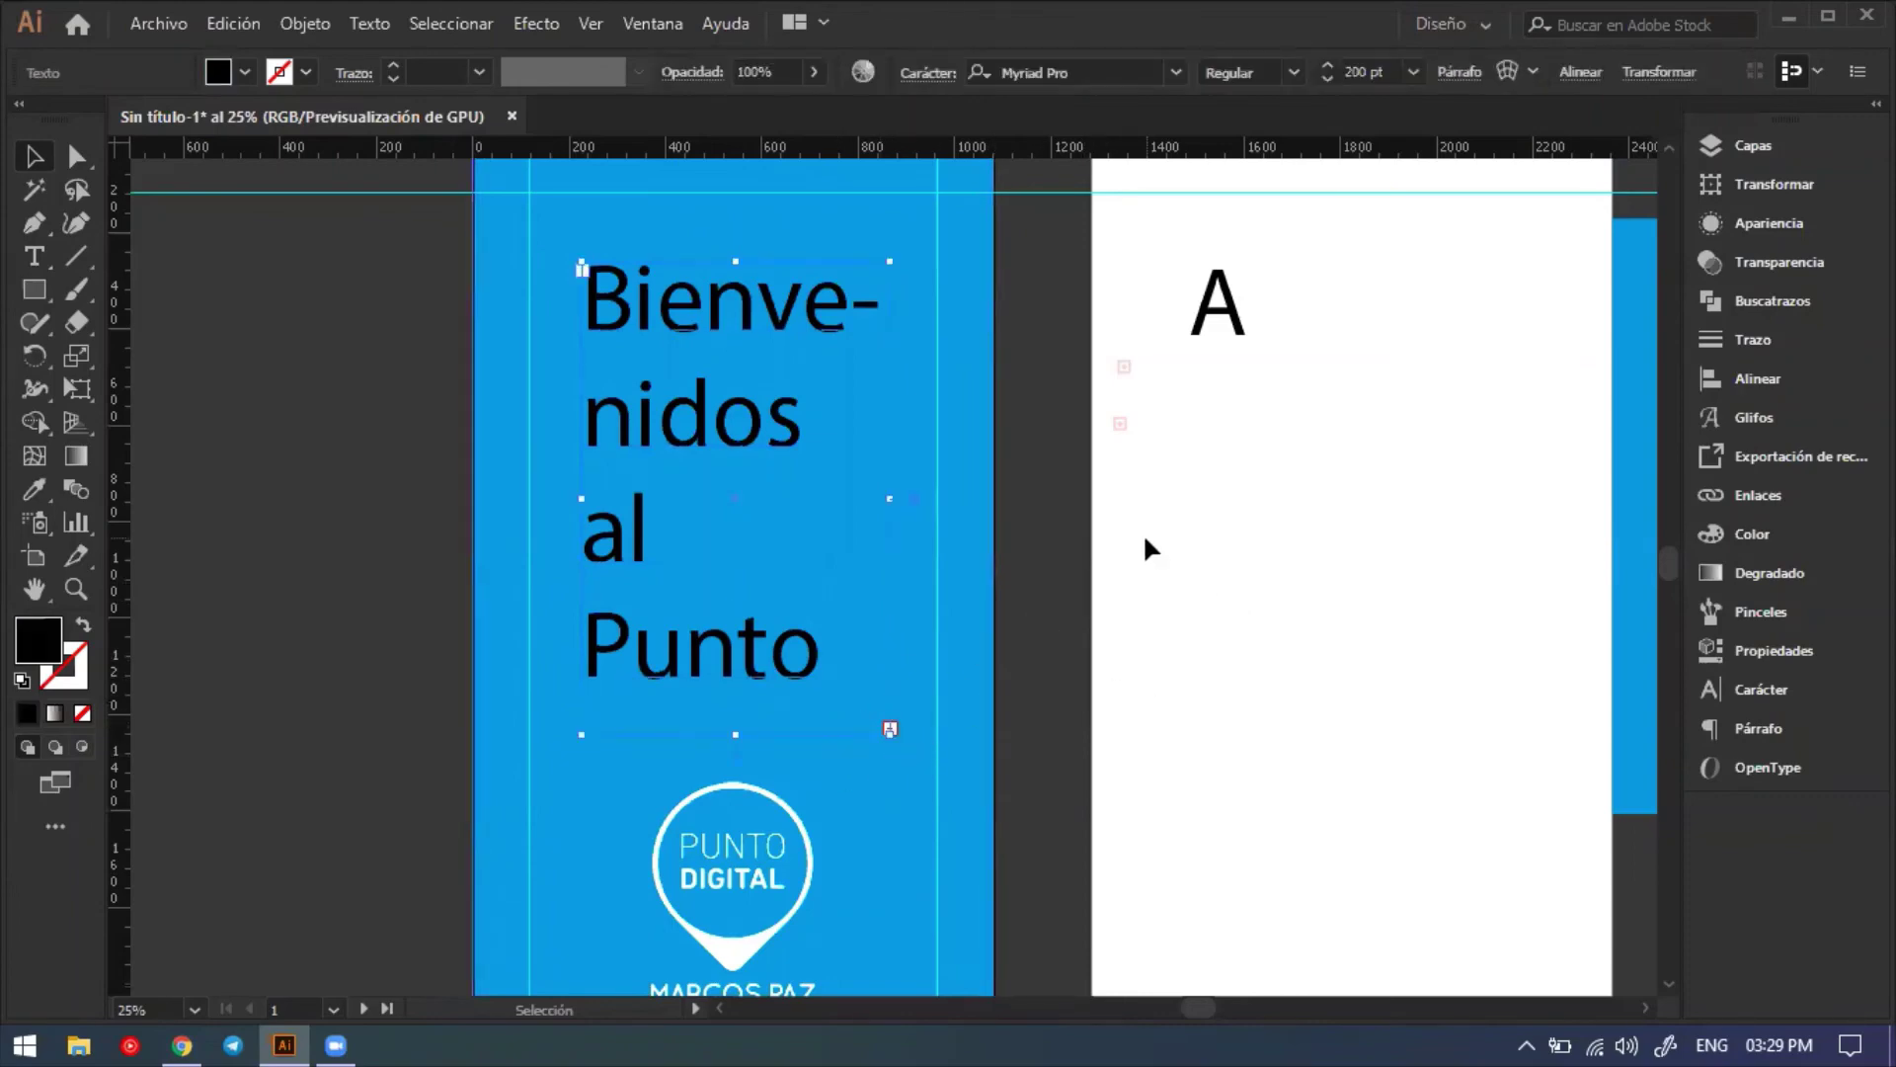
{"action": "left_click", "coordinate": [1071, 520]}
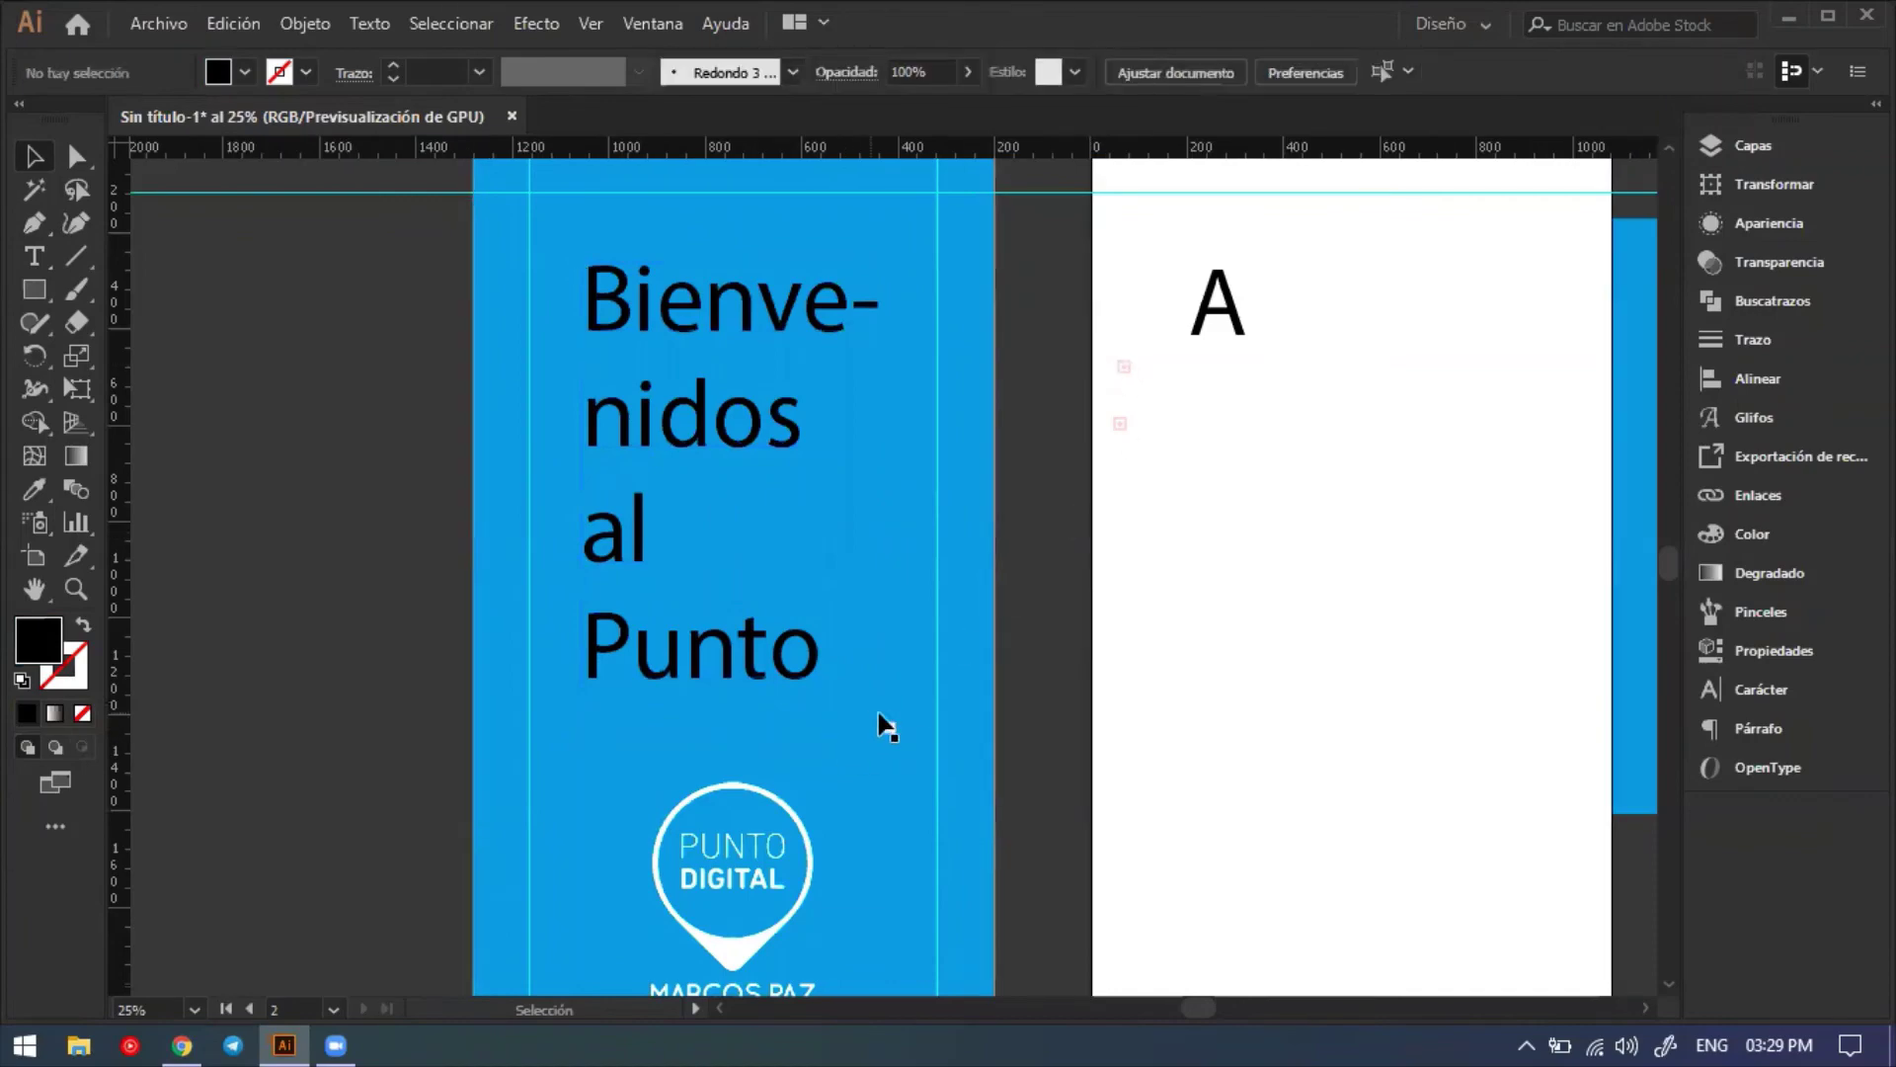
Place the greeting's overflow text in a linked text area and move it onto the white artboard.
{"action": "left_click", "coordinate": [888, 726]}
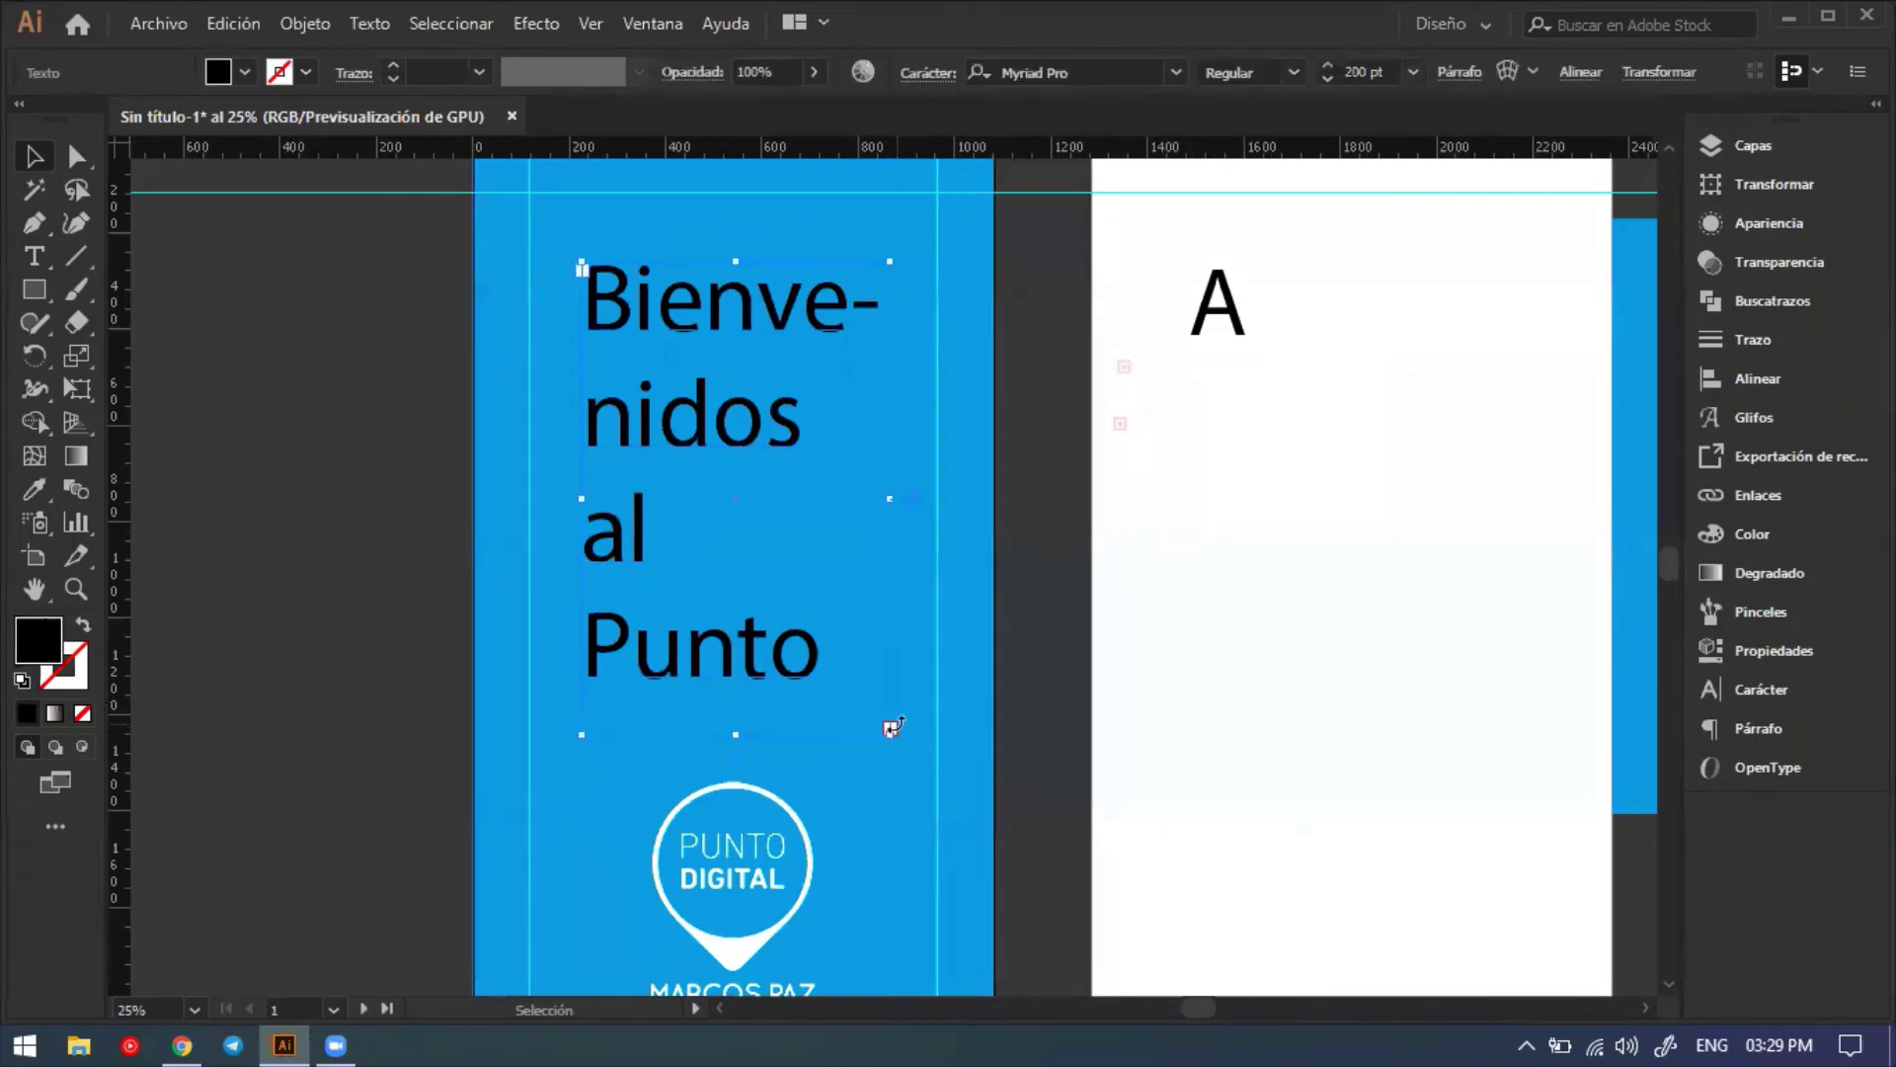
{"action": "key", "text": "ctrl+v"}
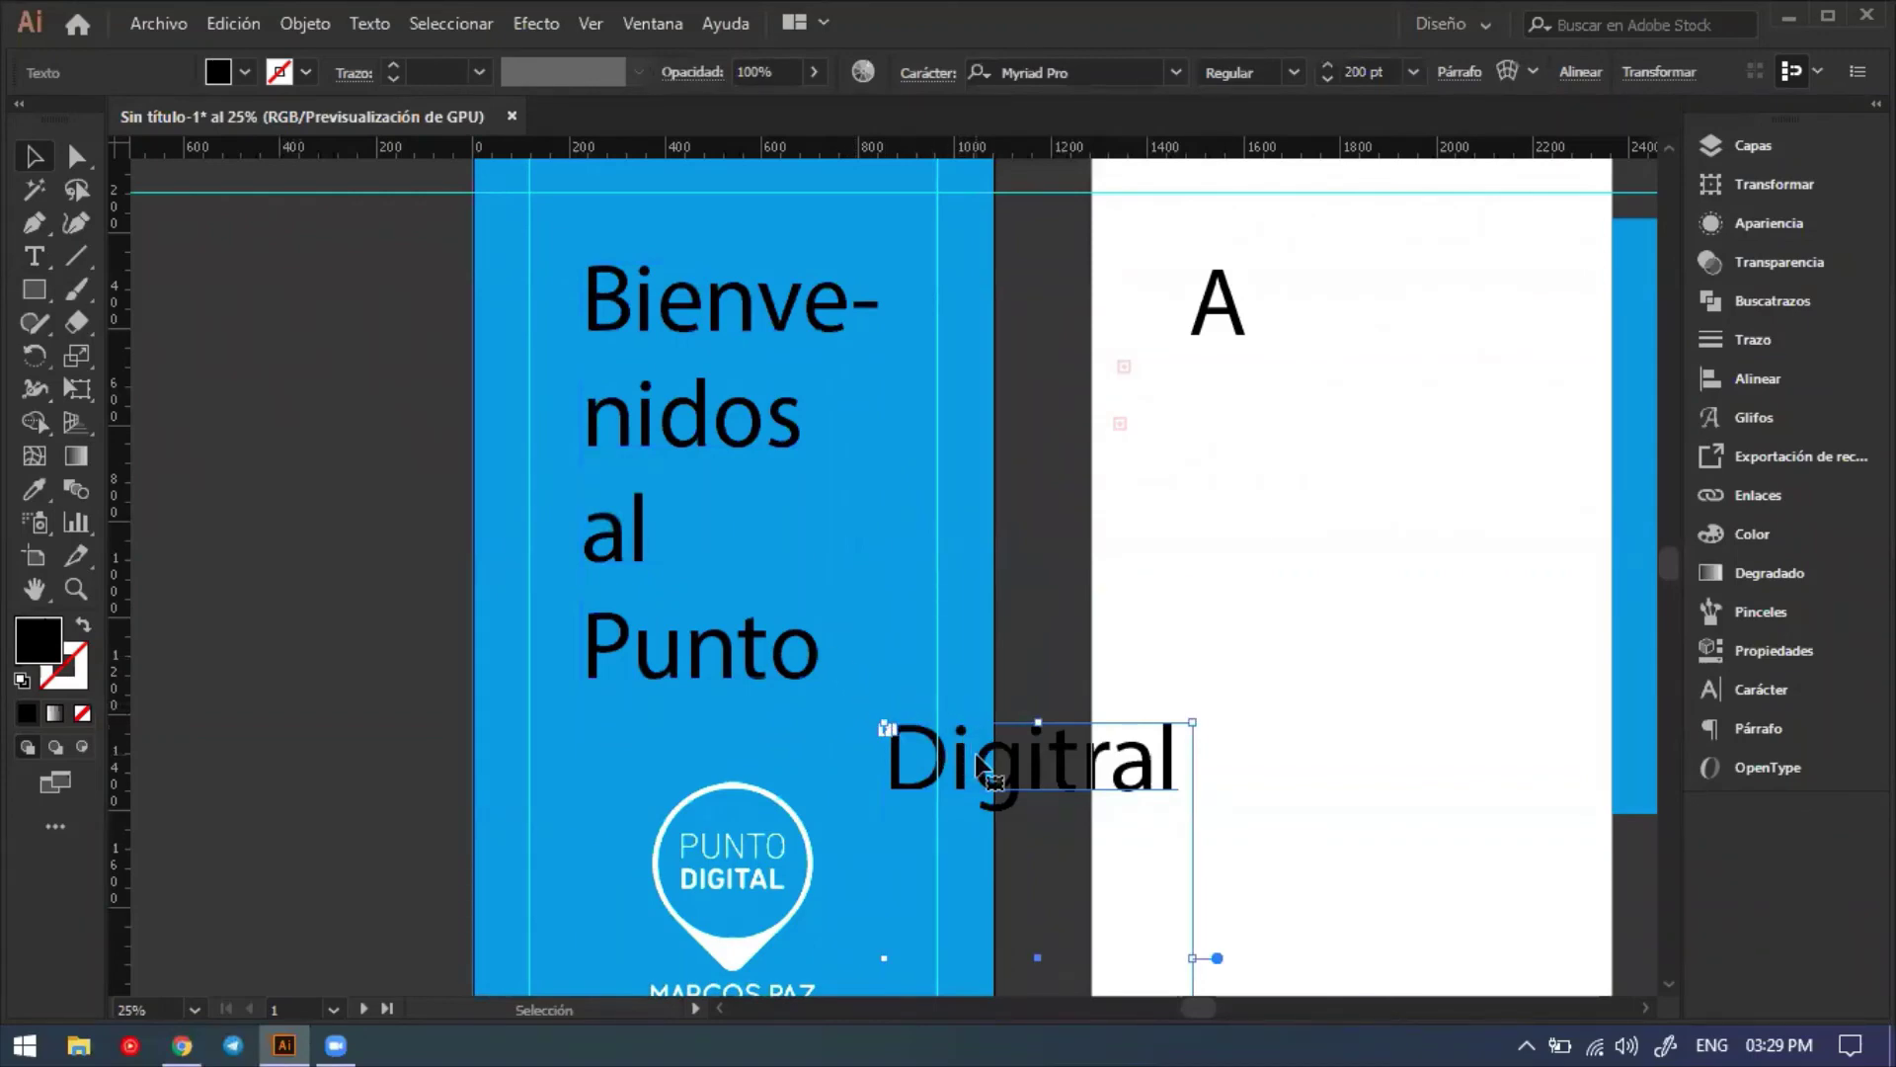
{"action": "left_click_drag", "start_coordinate": [985, 759], "coordinate": [1352, 476]}
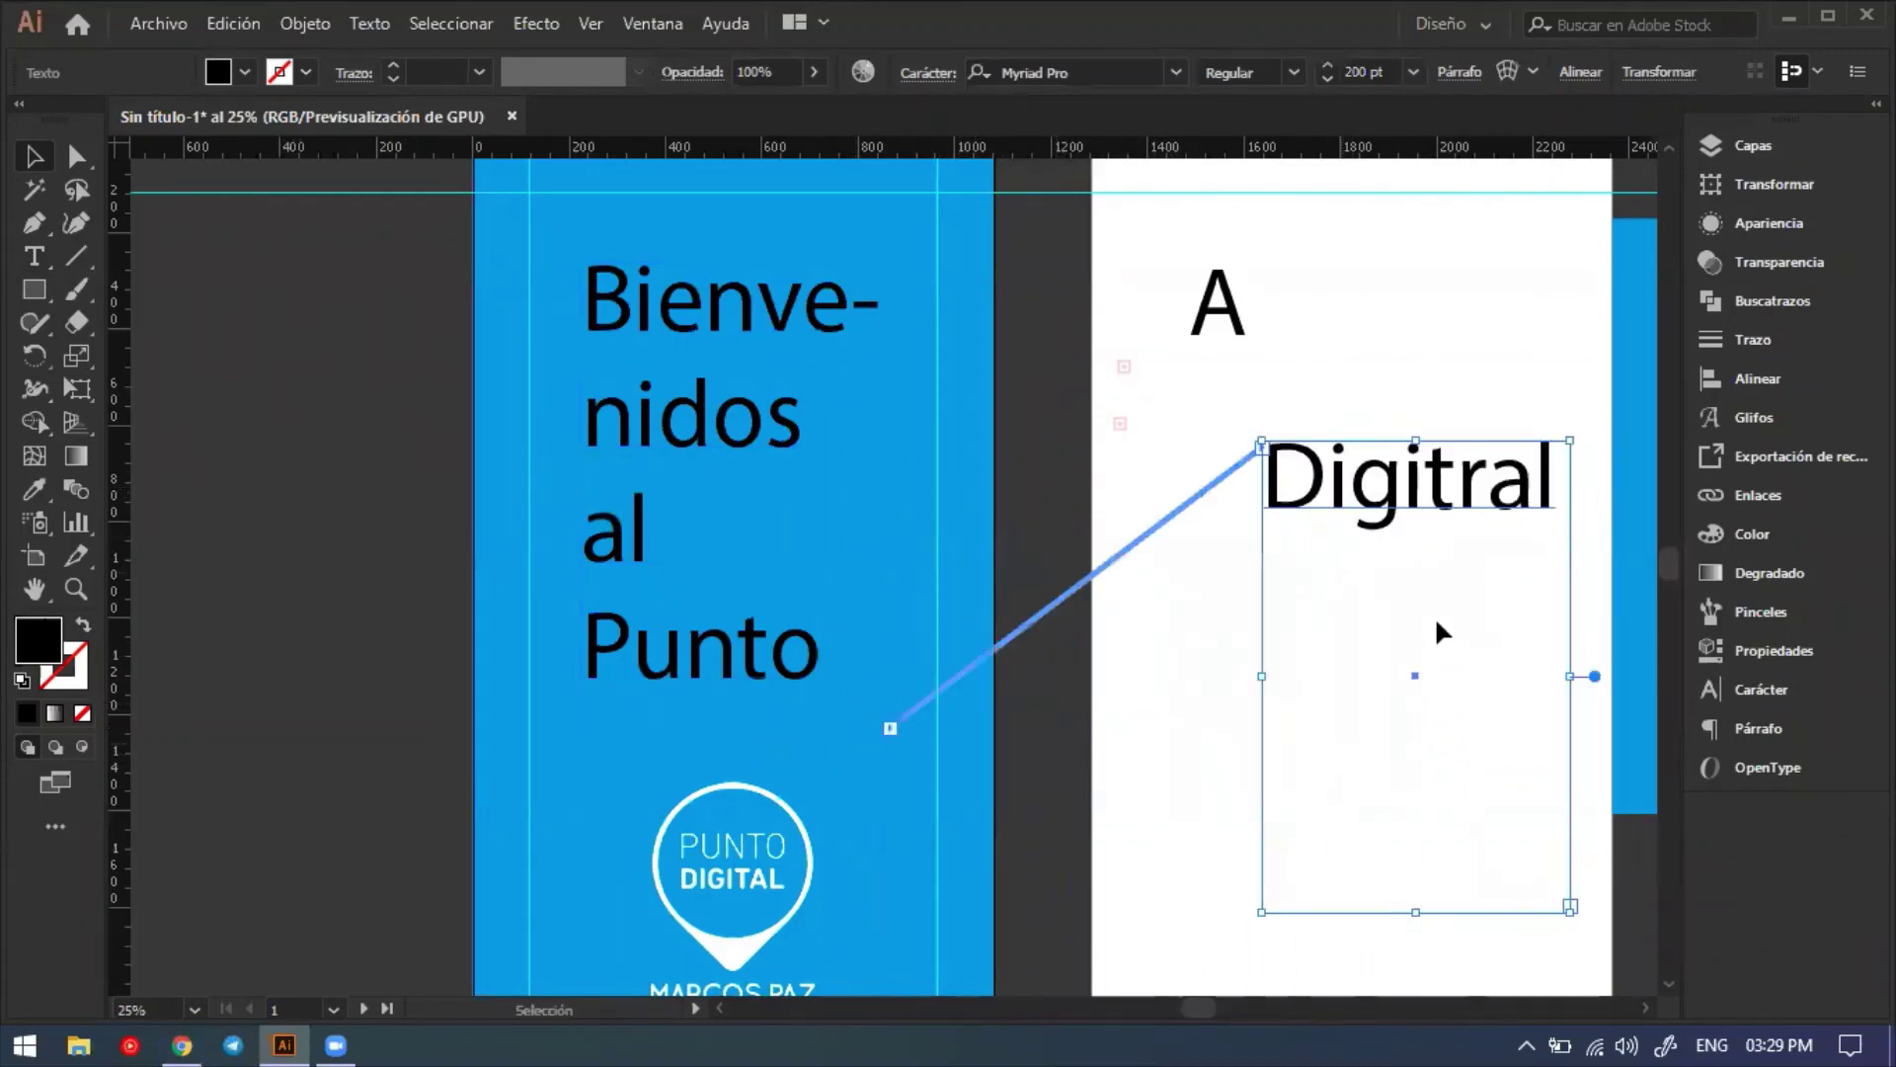
Delete the "A" text area and the two tiny leftover text areas from the white artboard.
{"action": "left_click", "coordinate": [1191, 324]}
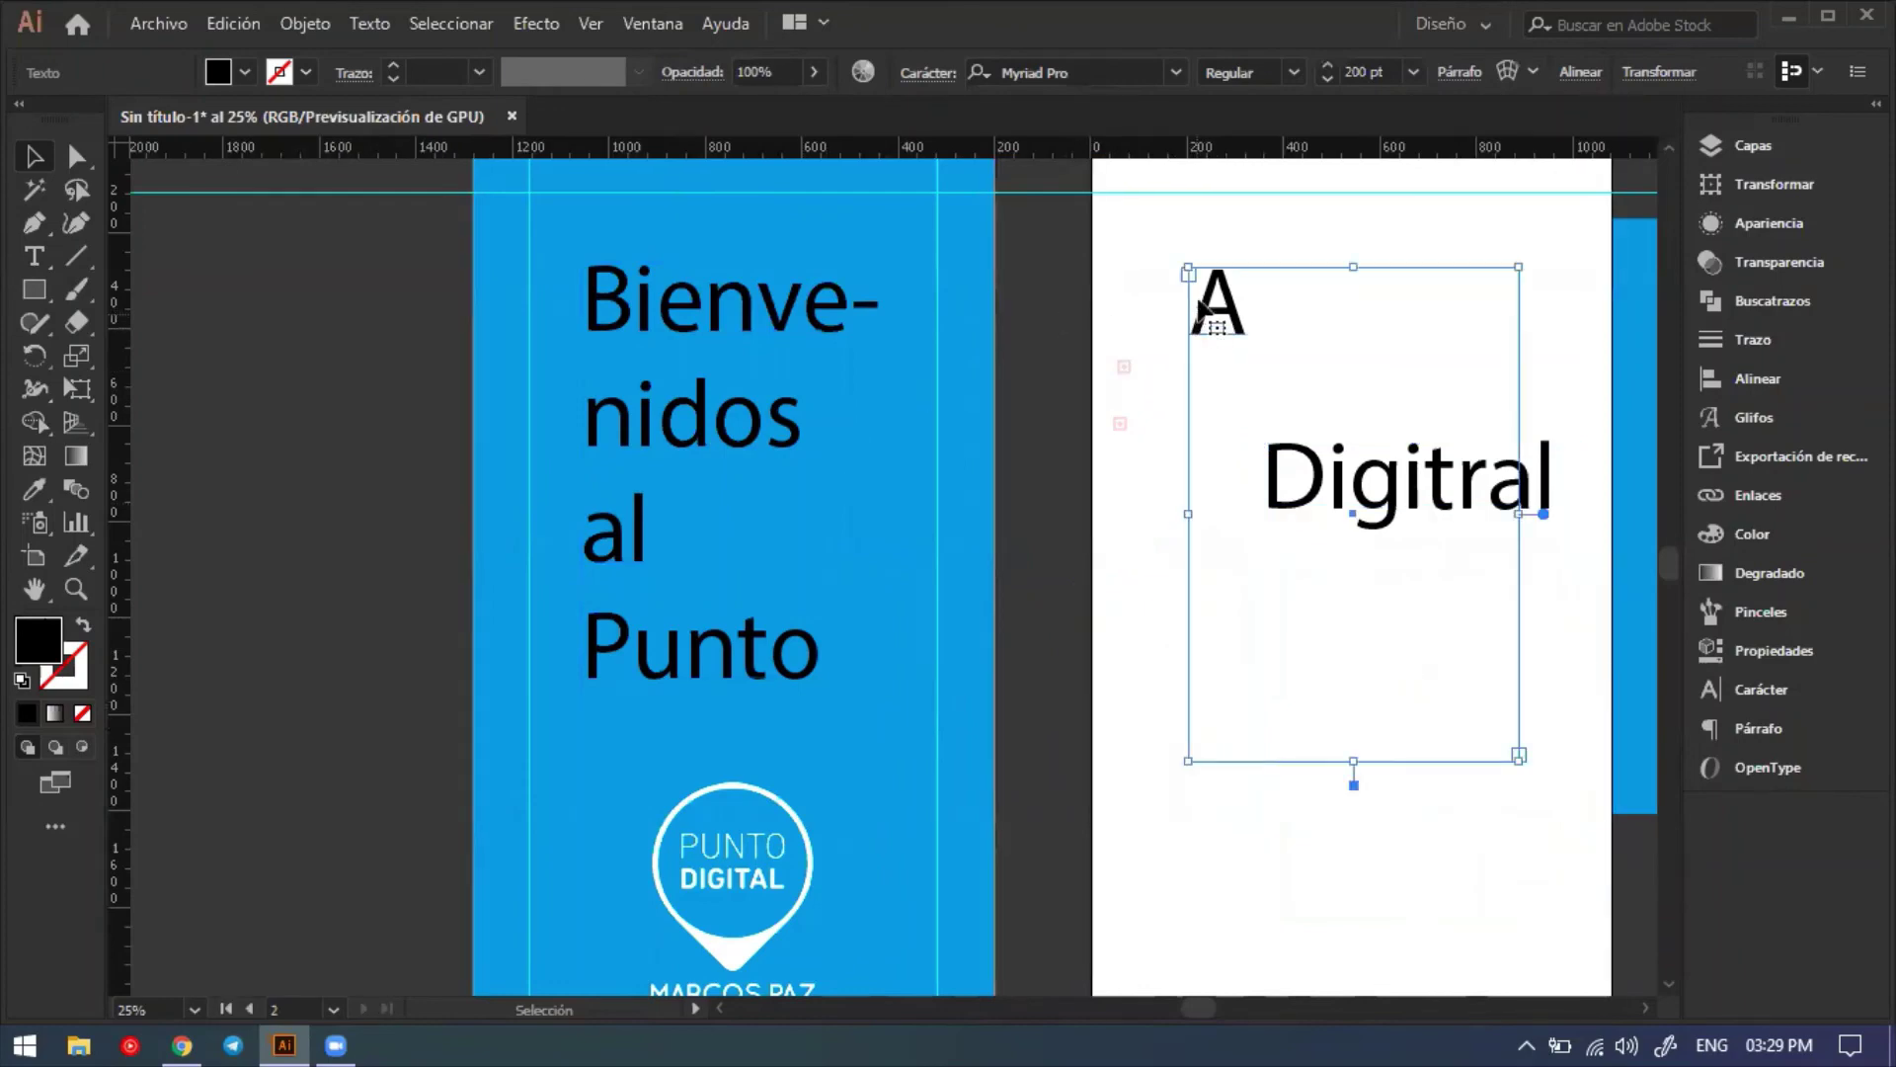
{"action": "key", "text": "Delete"}
{"action": "left_click", "coordinate": [1124, 368]}
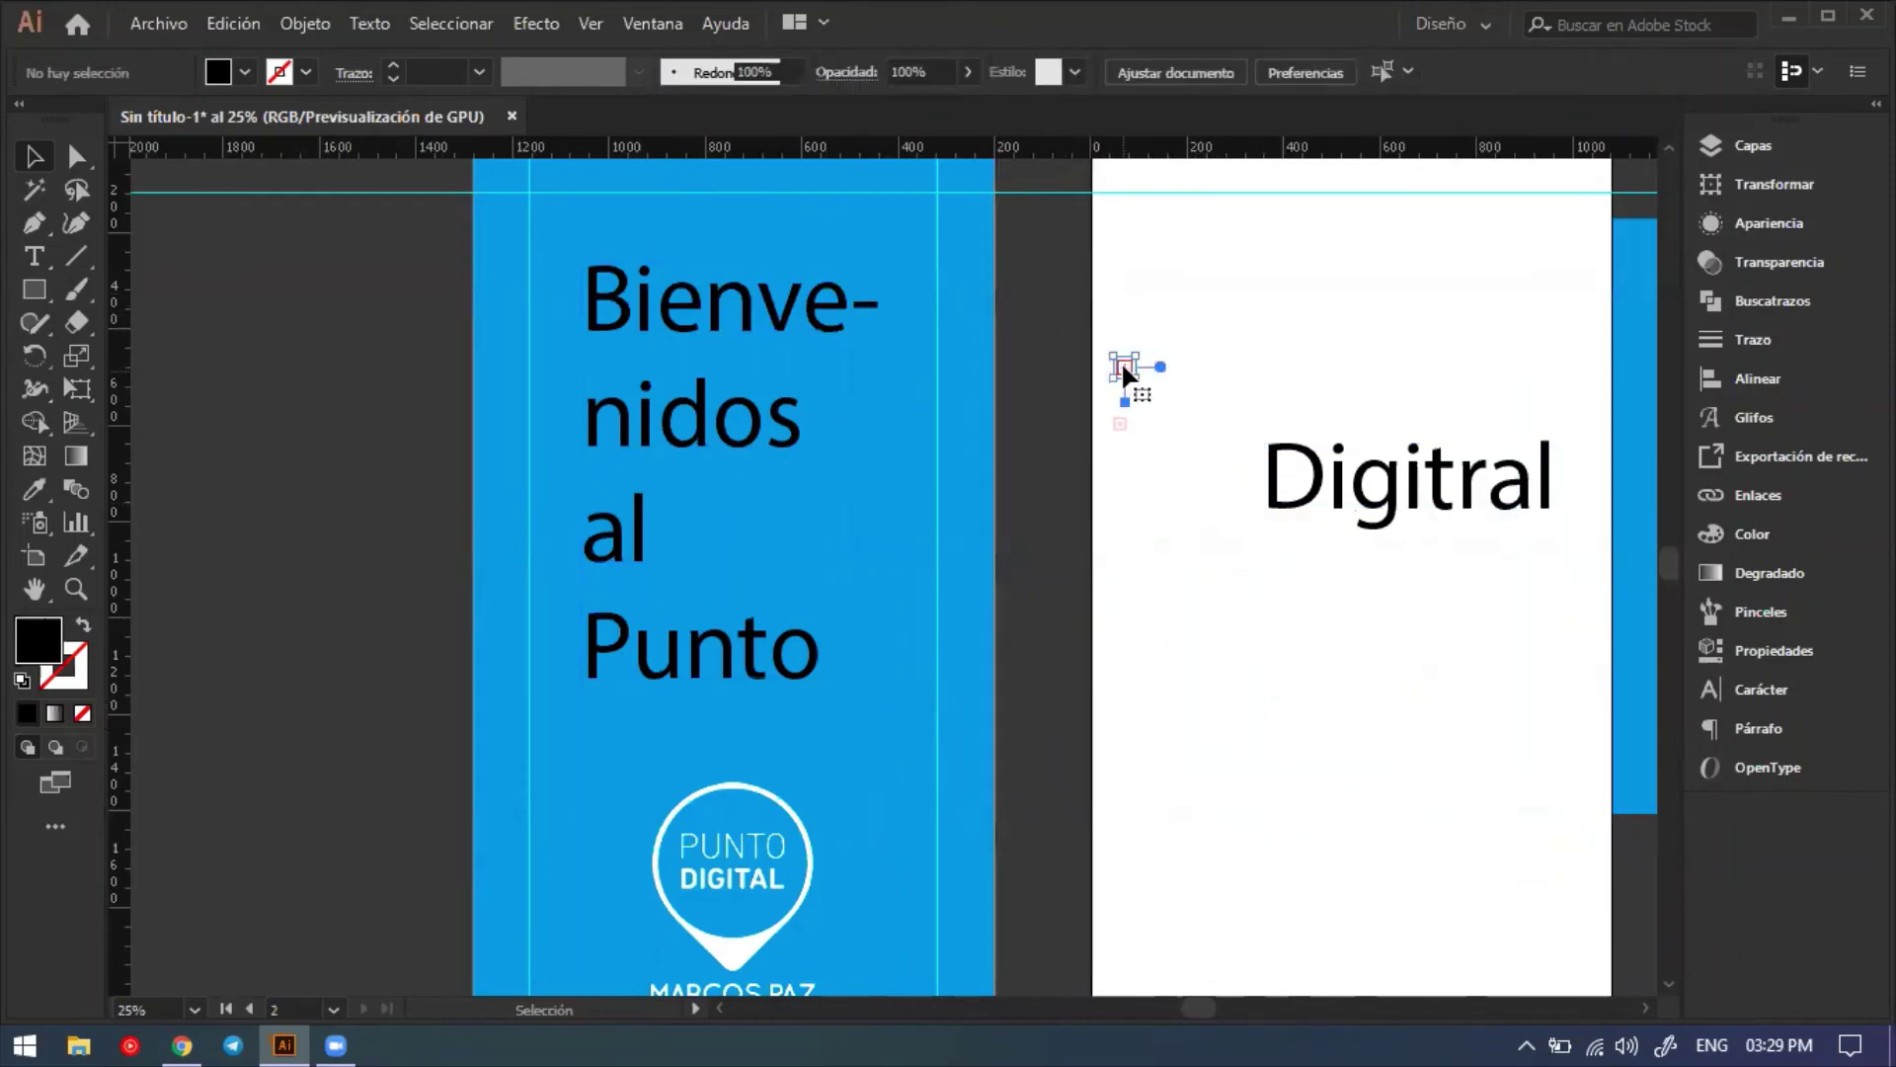
{"action": "key", "text": "Delete"}
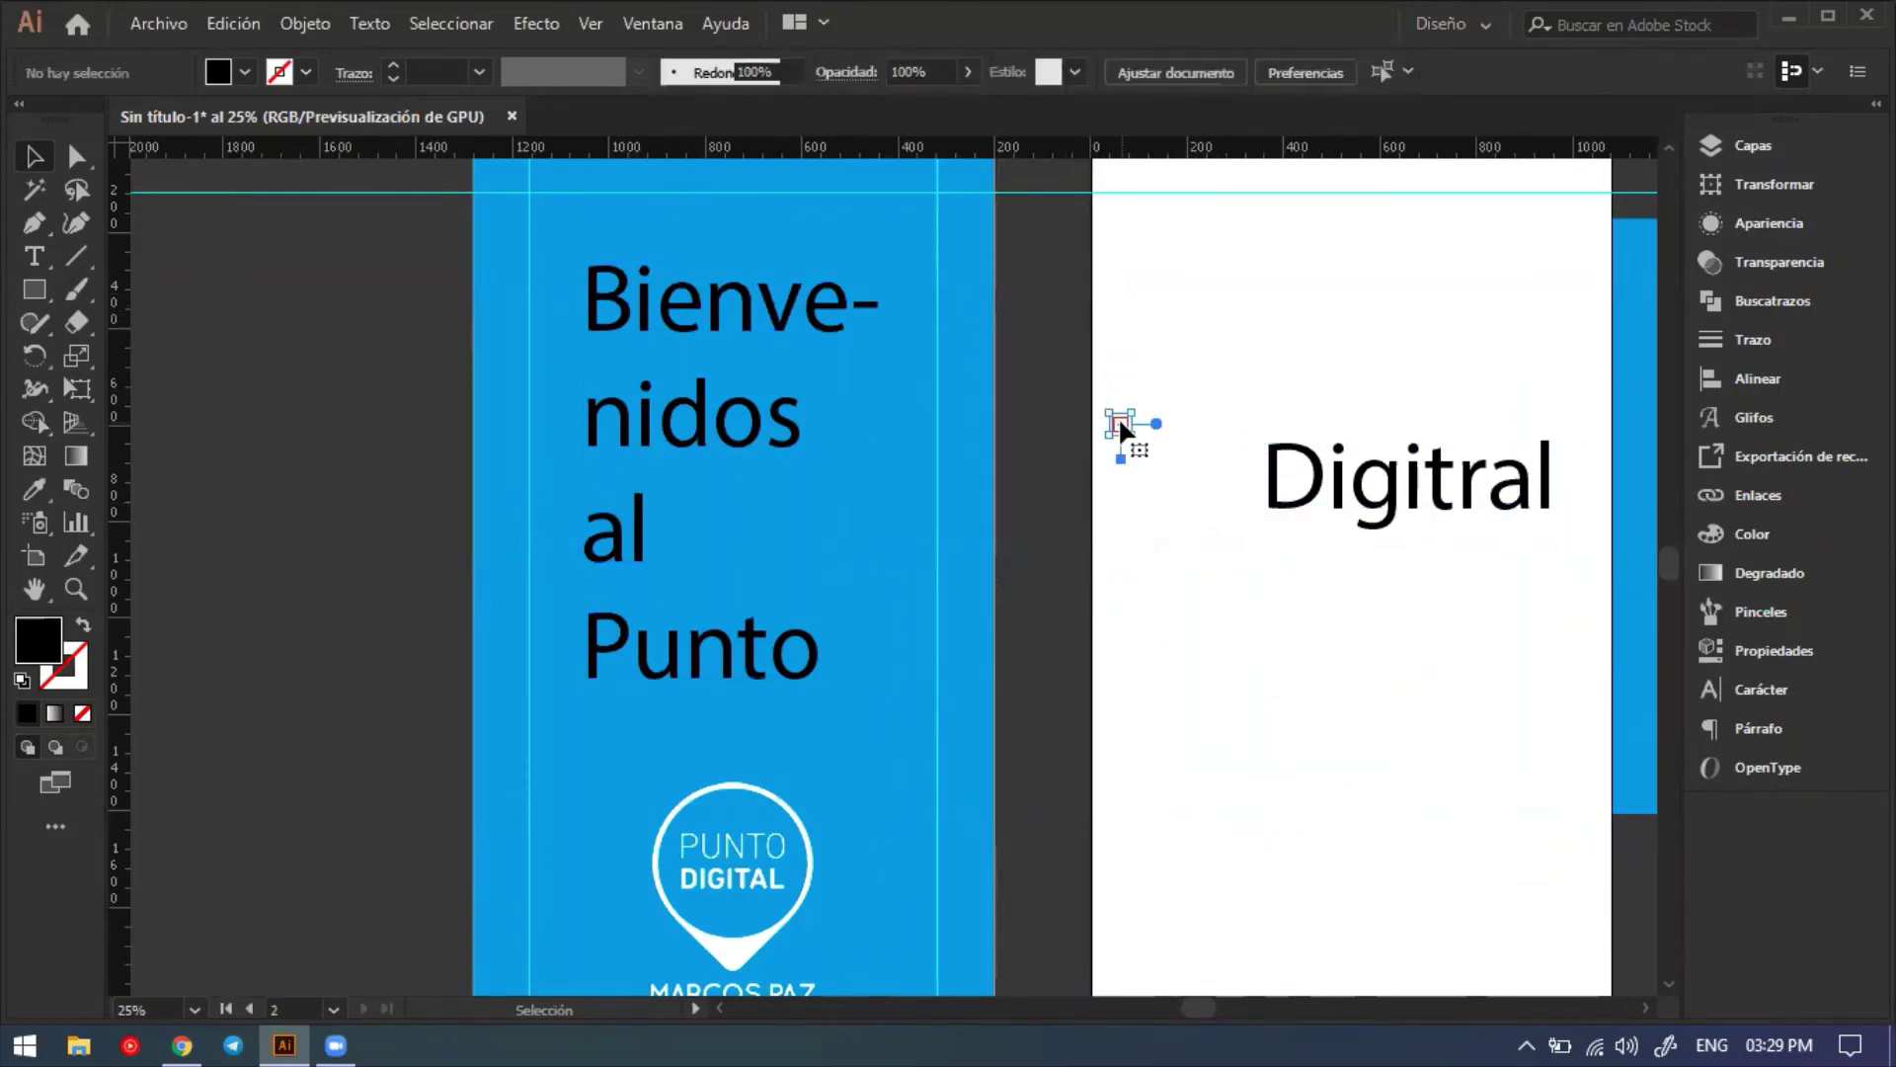
{"action": "left_click", "coordinate": [1119, 420]}
{"action": "left_click", "coordinate": [1072, 434]}
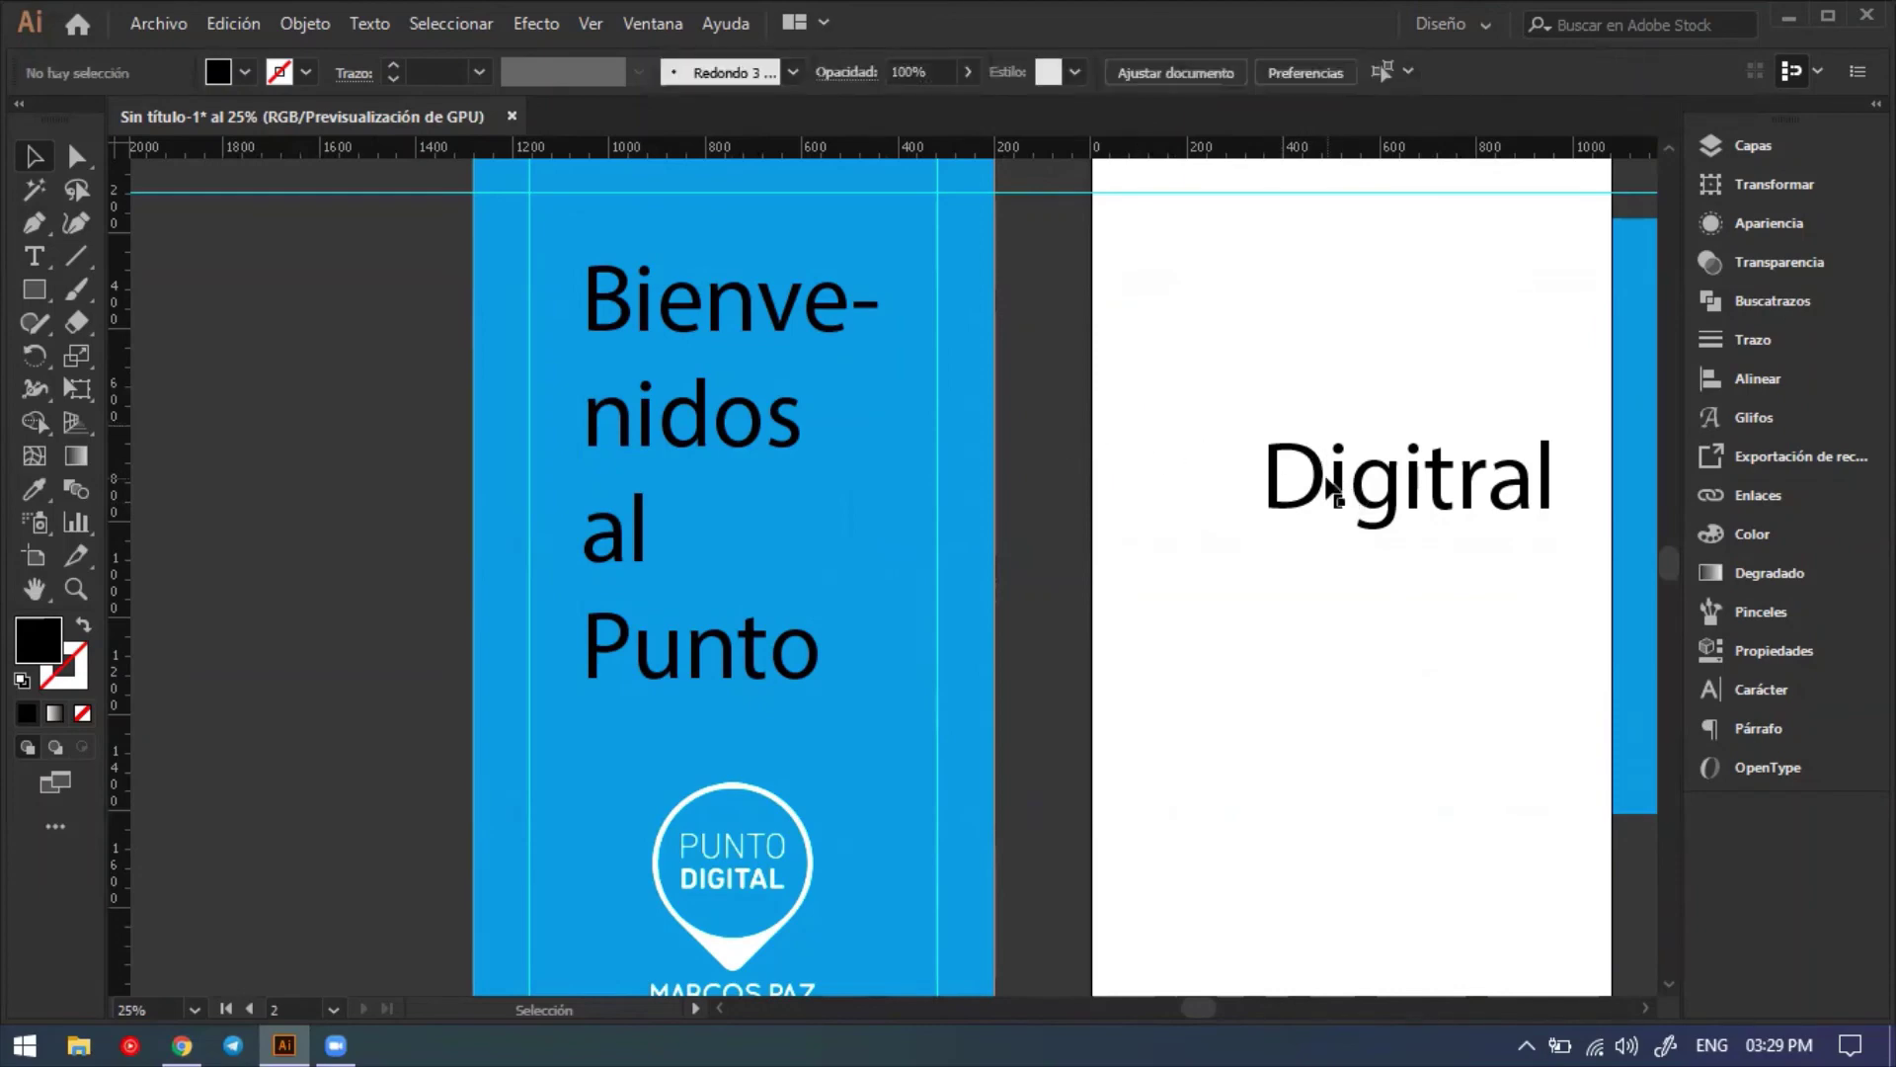
Move the linked "Digitral" text area to the upper part of the white artboard and select the greeting text area.
{"action": "left_click", "coordinate": [1329, 478]}
{"action": "left_click", "coordinate": [1261, 445]}
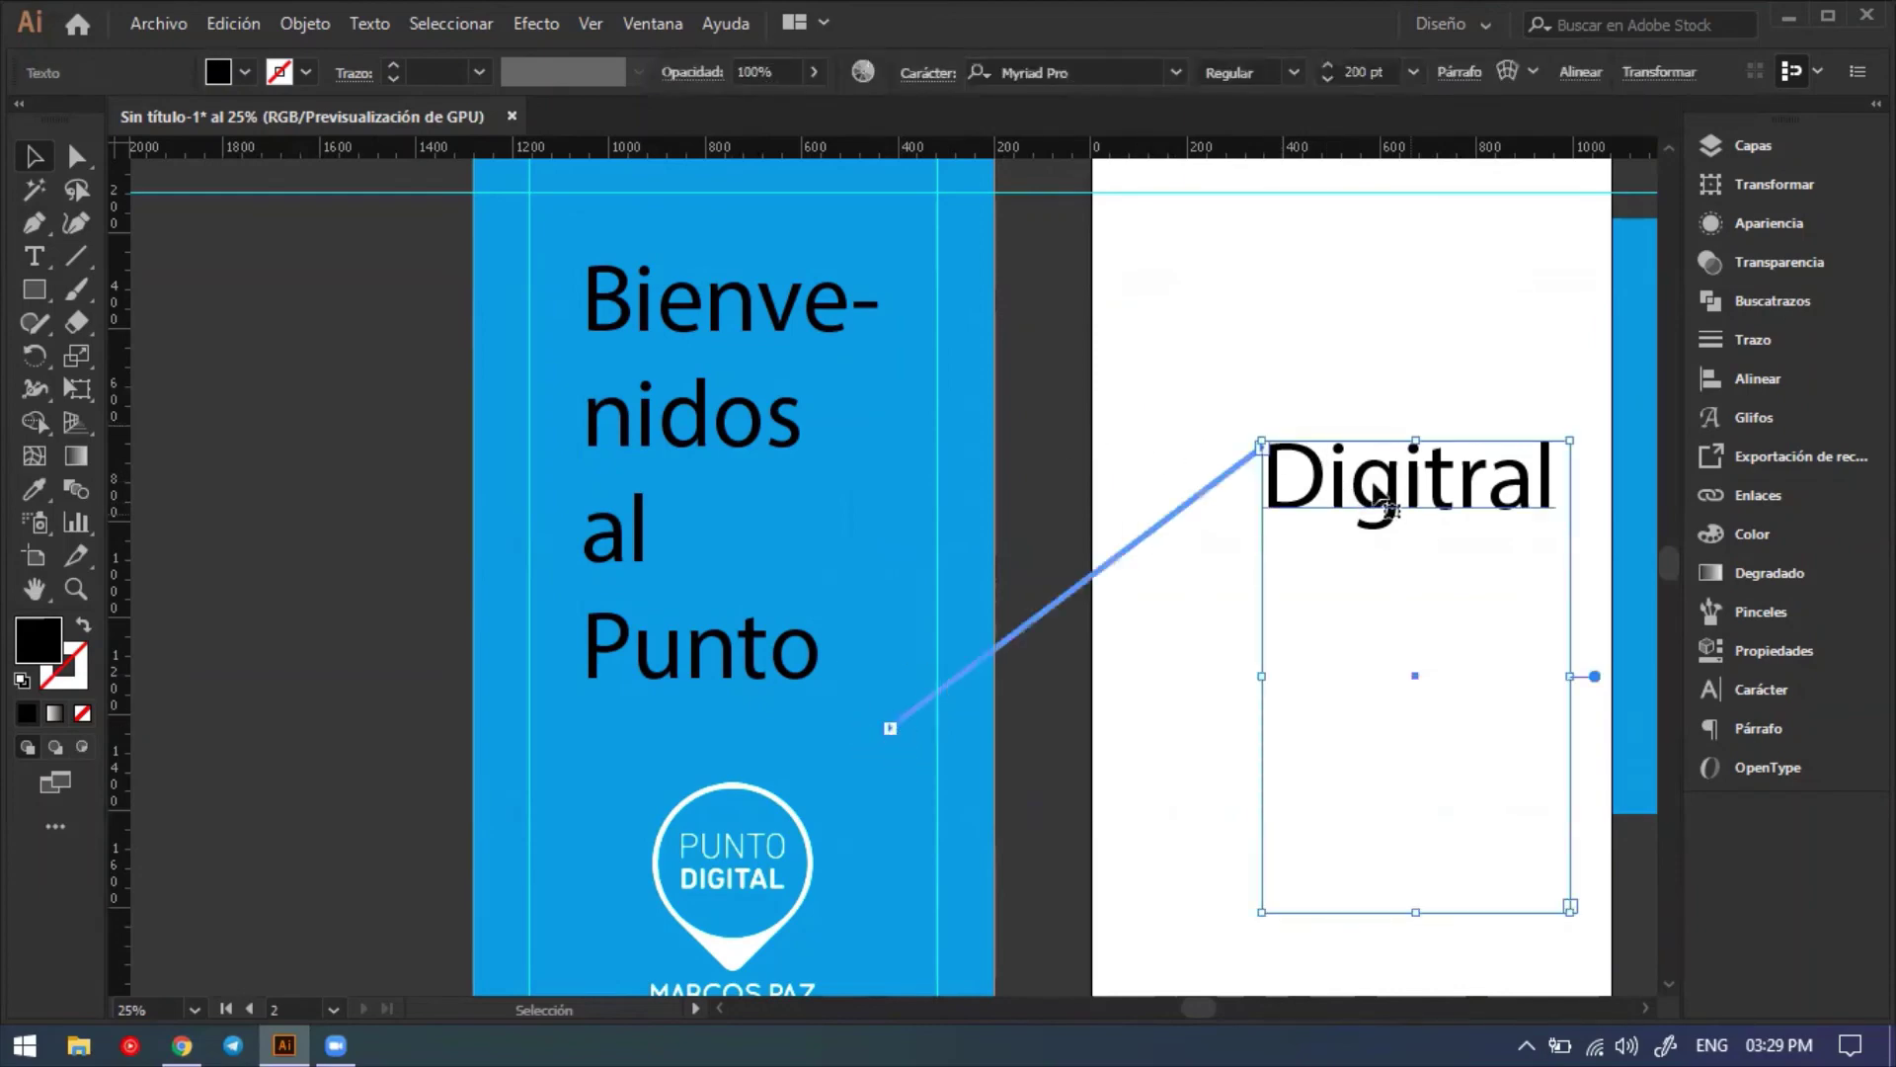
{"action": "left_click_drag", "start_coordinate": [1420, 528], "coordinate": [1303, 325]}
{"action": "left_click", "coordinate": [736, 316]}
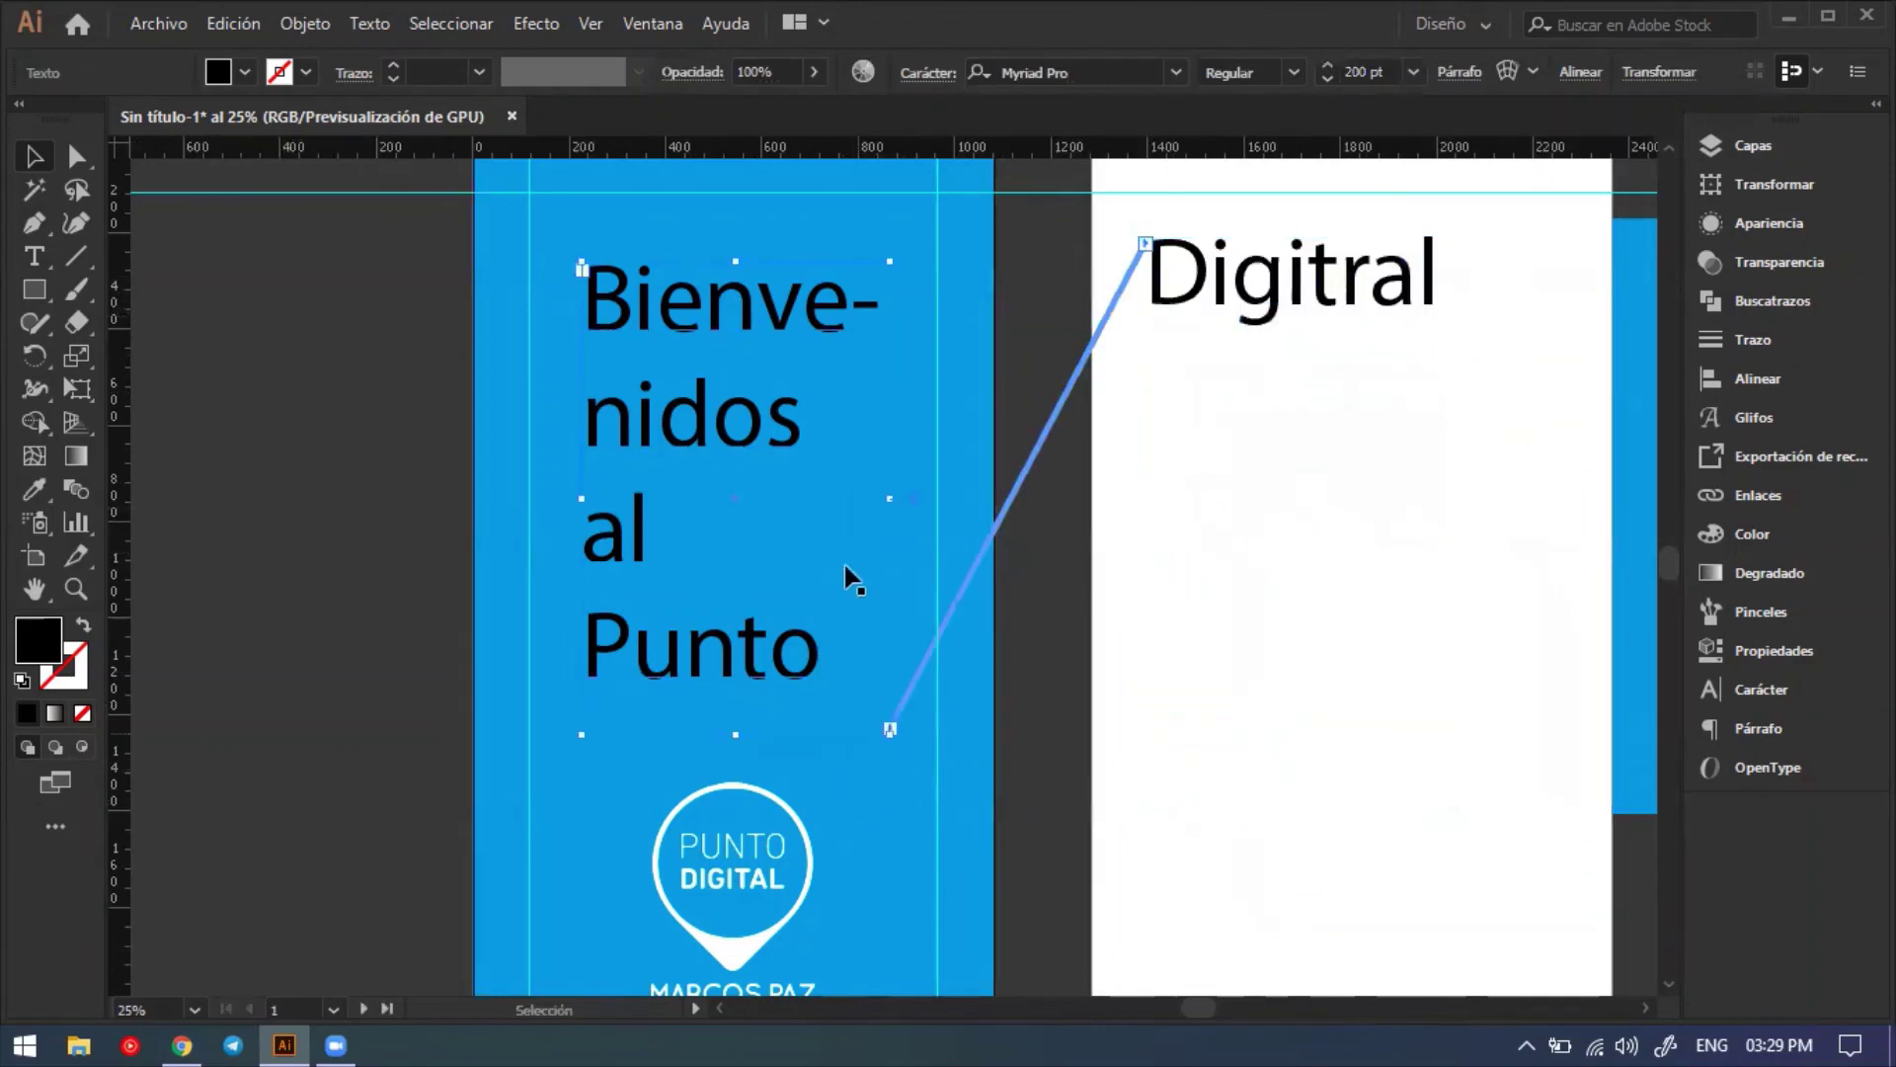
Correct "Digitral" to "Digital" in the linked text area and finish text editing.
{"action": "key", "text": "t"}
{"action": "left_click", "coordinate": [1314, 284]}
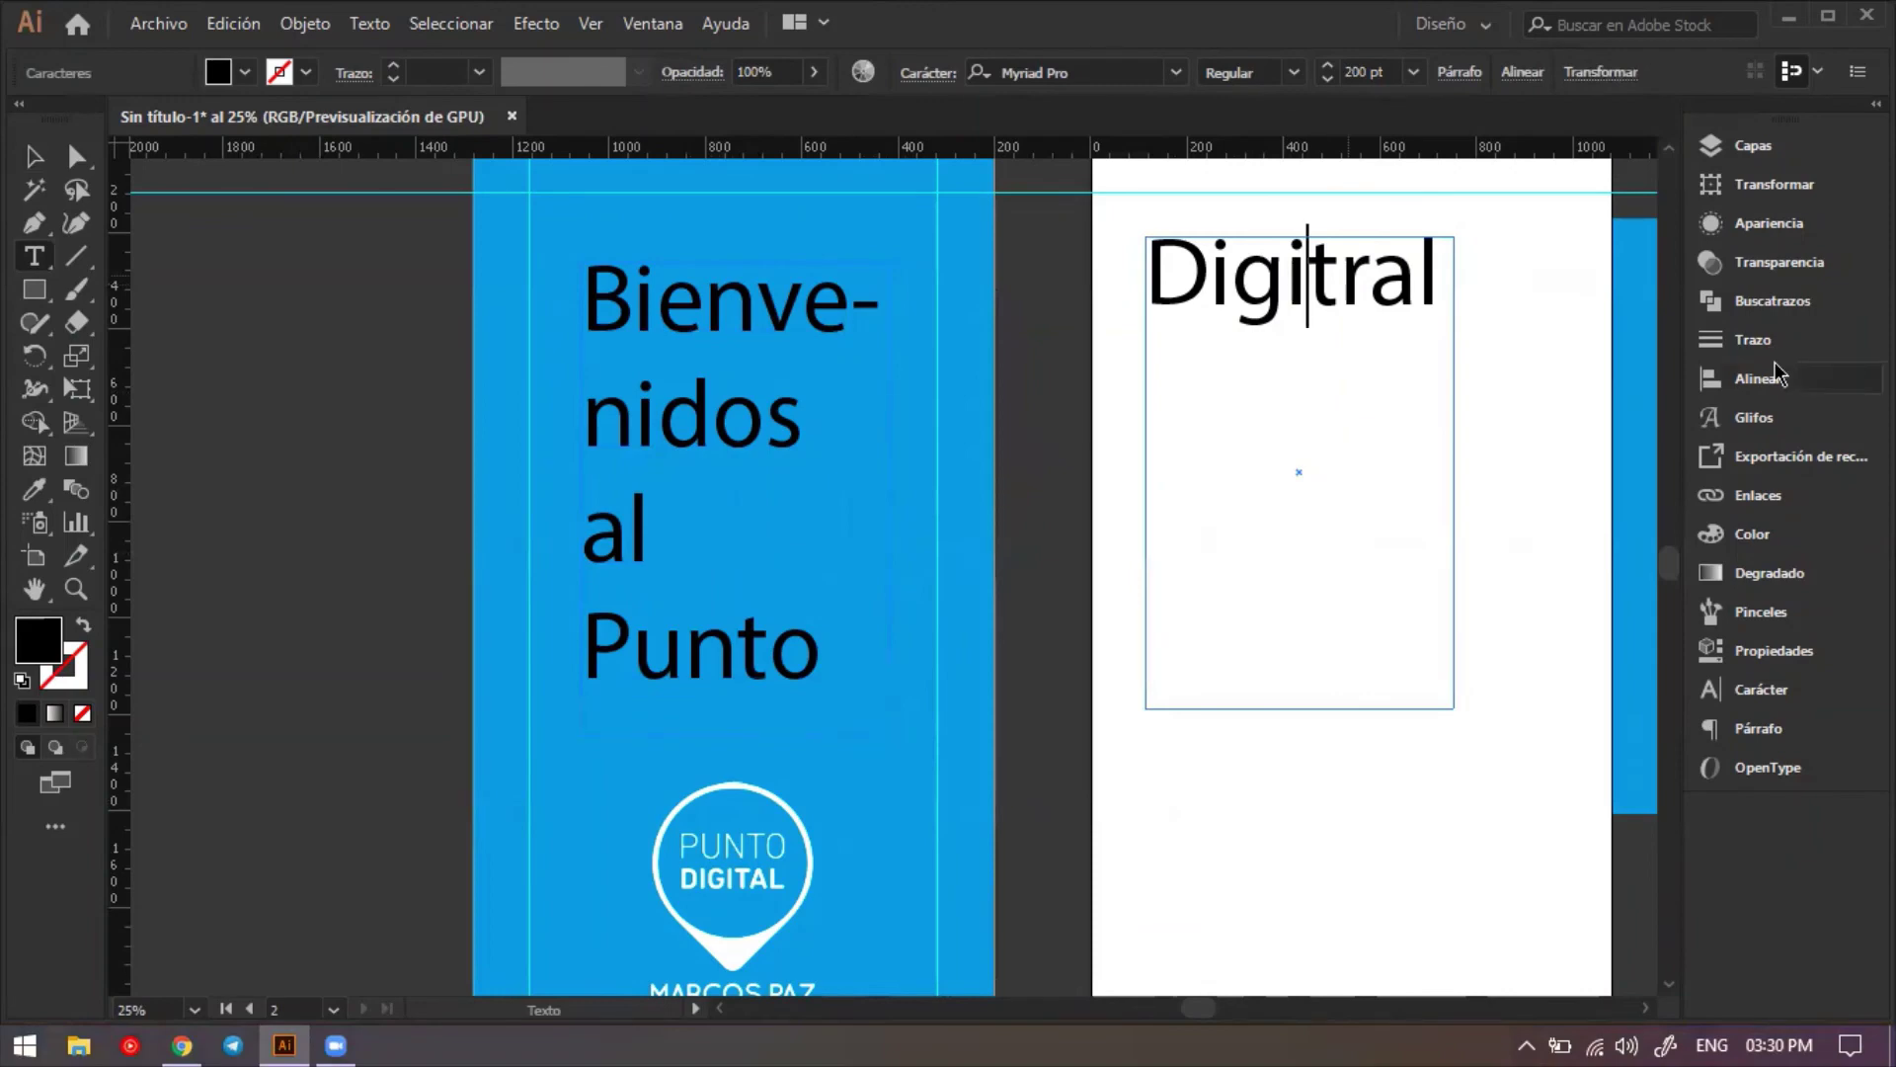
{"action": "key", "text": "Right"}
{"action": "key", "text": "Right"}
{"action": "key", "text": "BackSpace"}
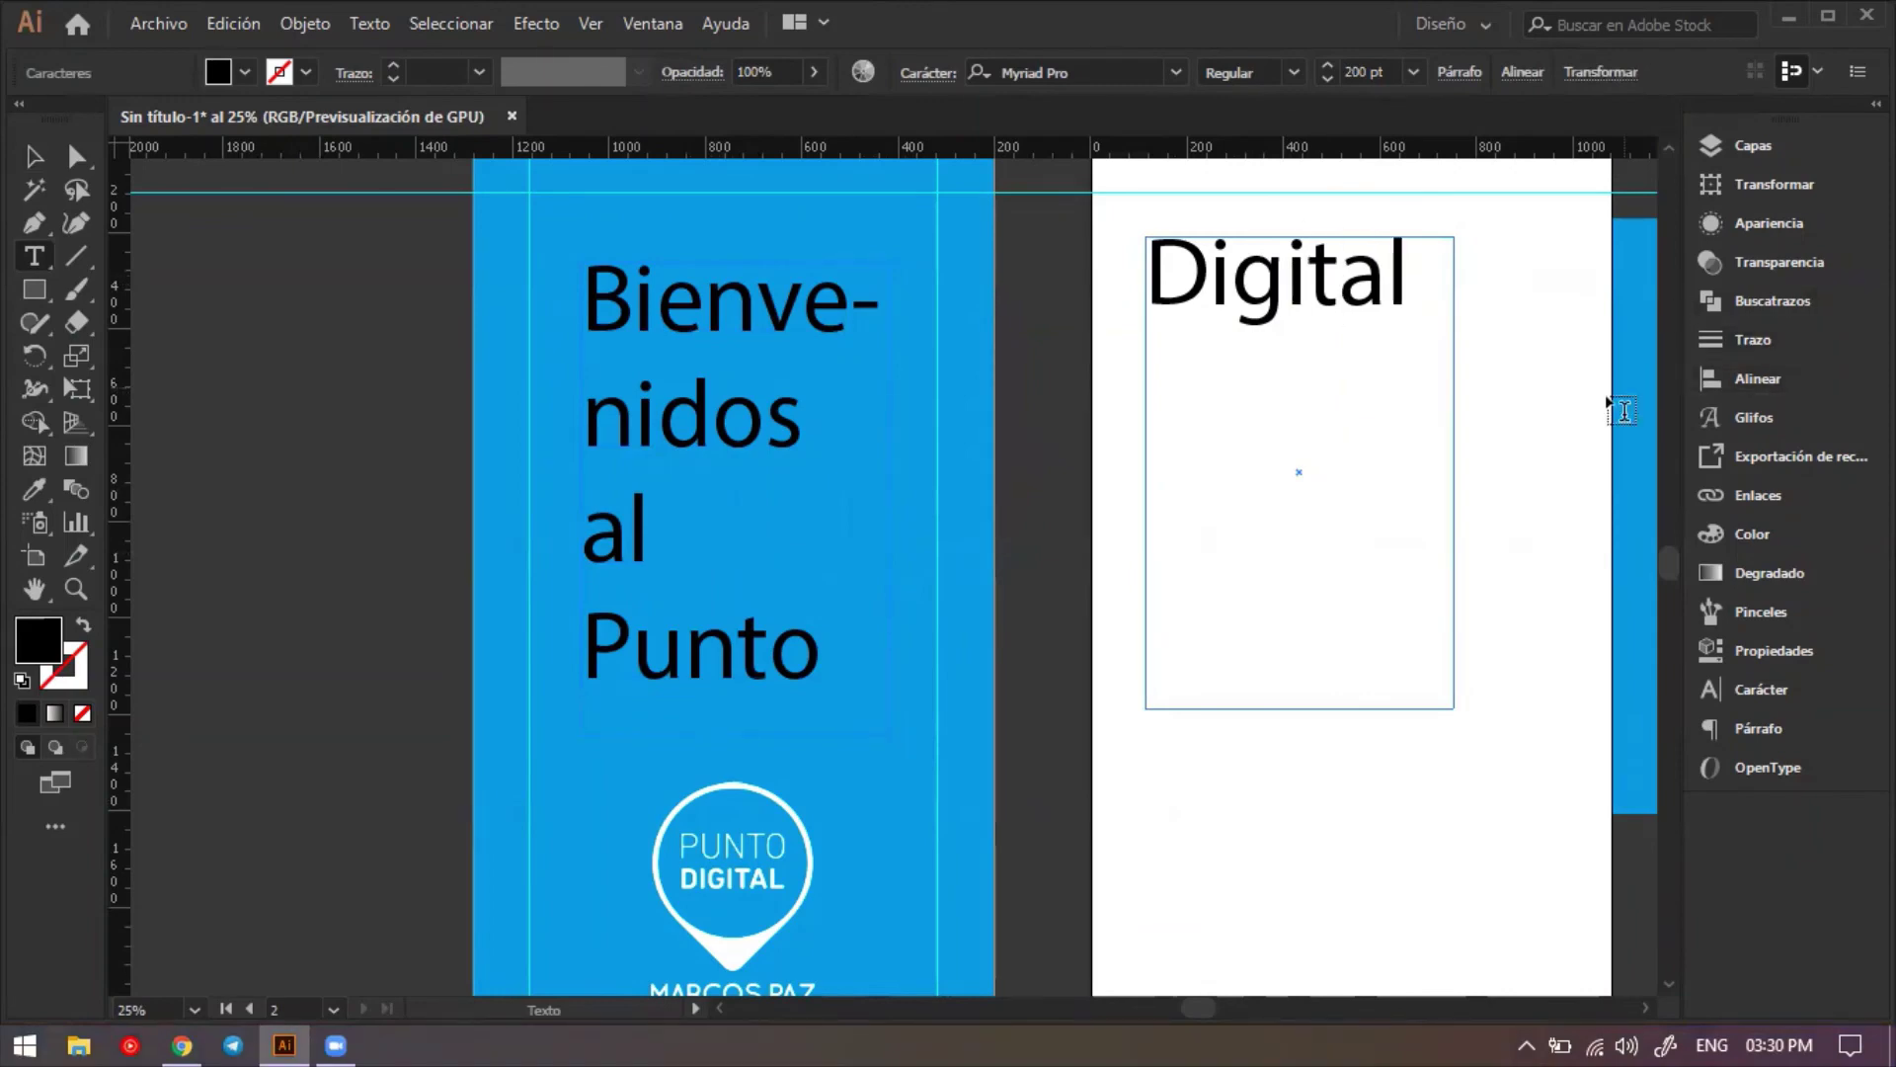
{"action": "left_click", "coordinate": [34, 158]}
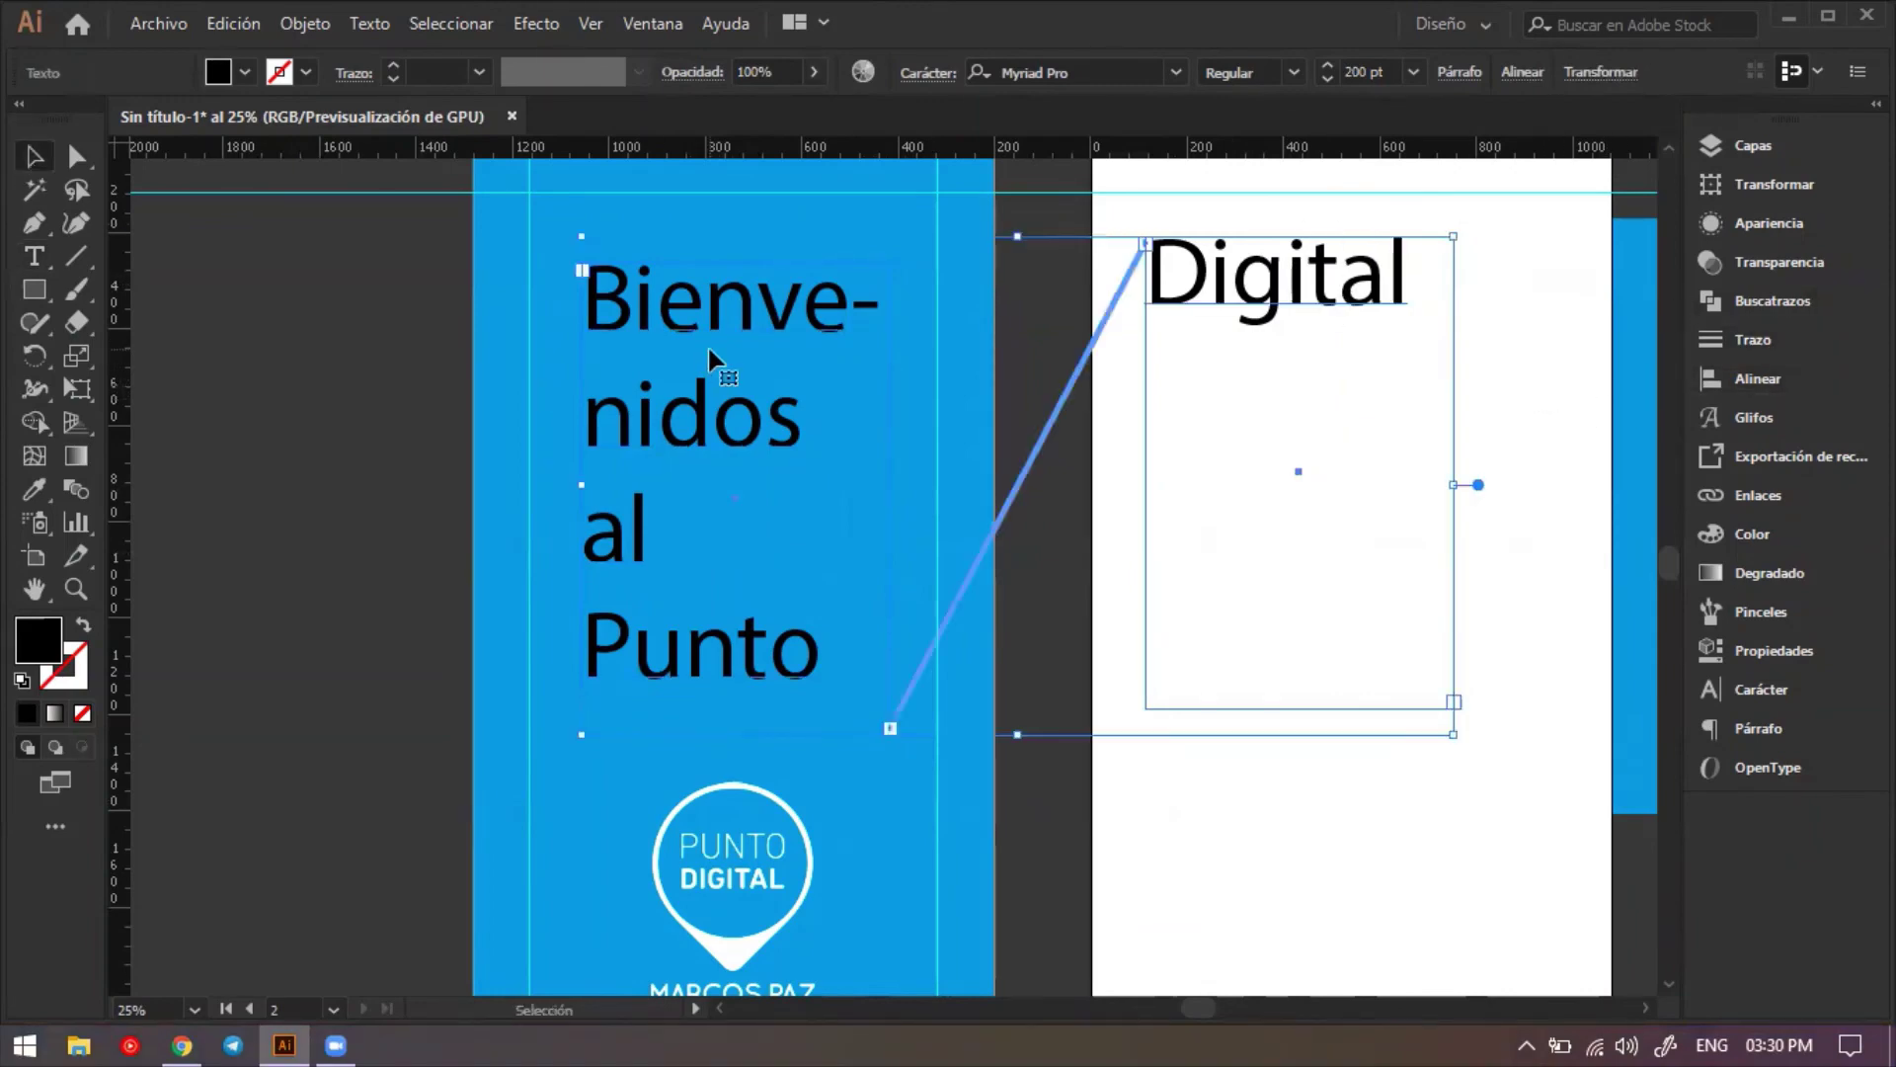
Set the font size of the whole threaded "Bienvenidos al Punto Digital" greeting to 50 pt.
{"action": "left_click", "coordinate": [726, 577]}
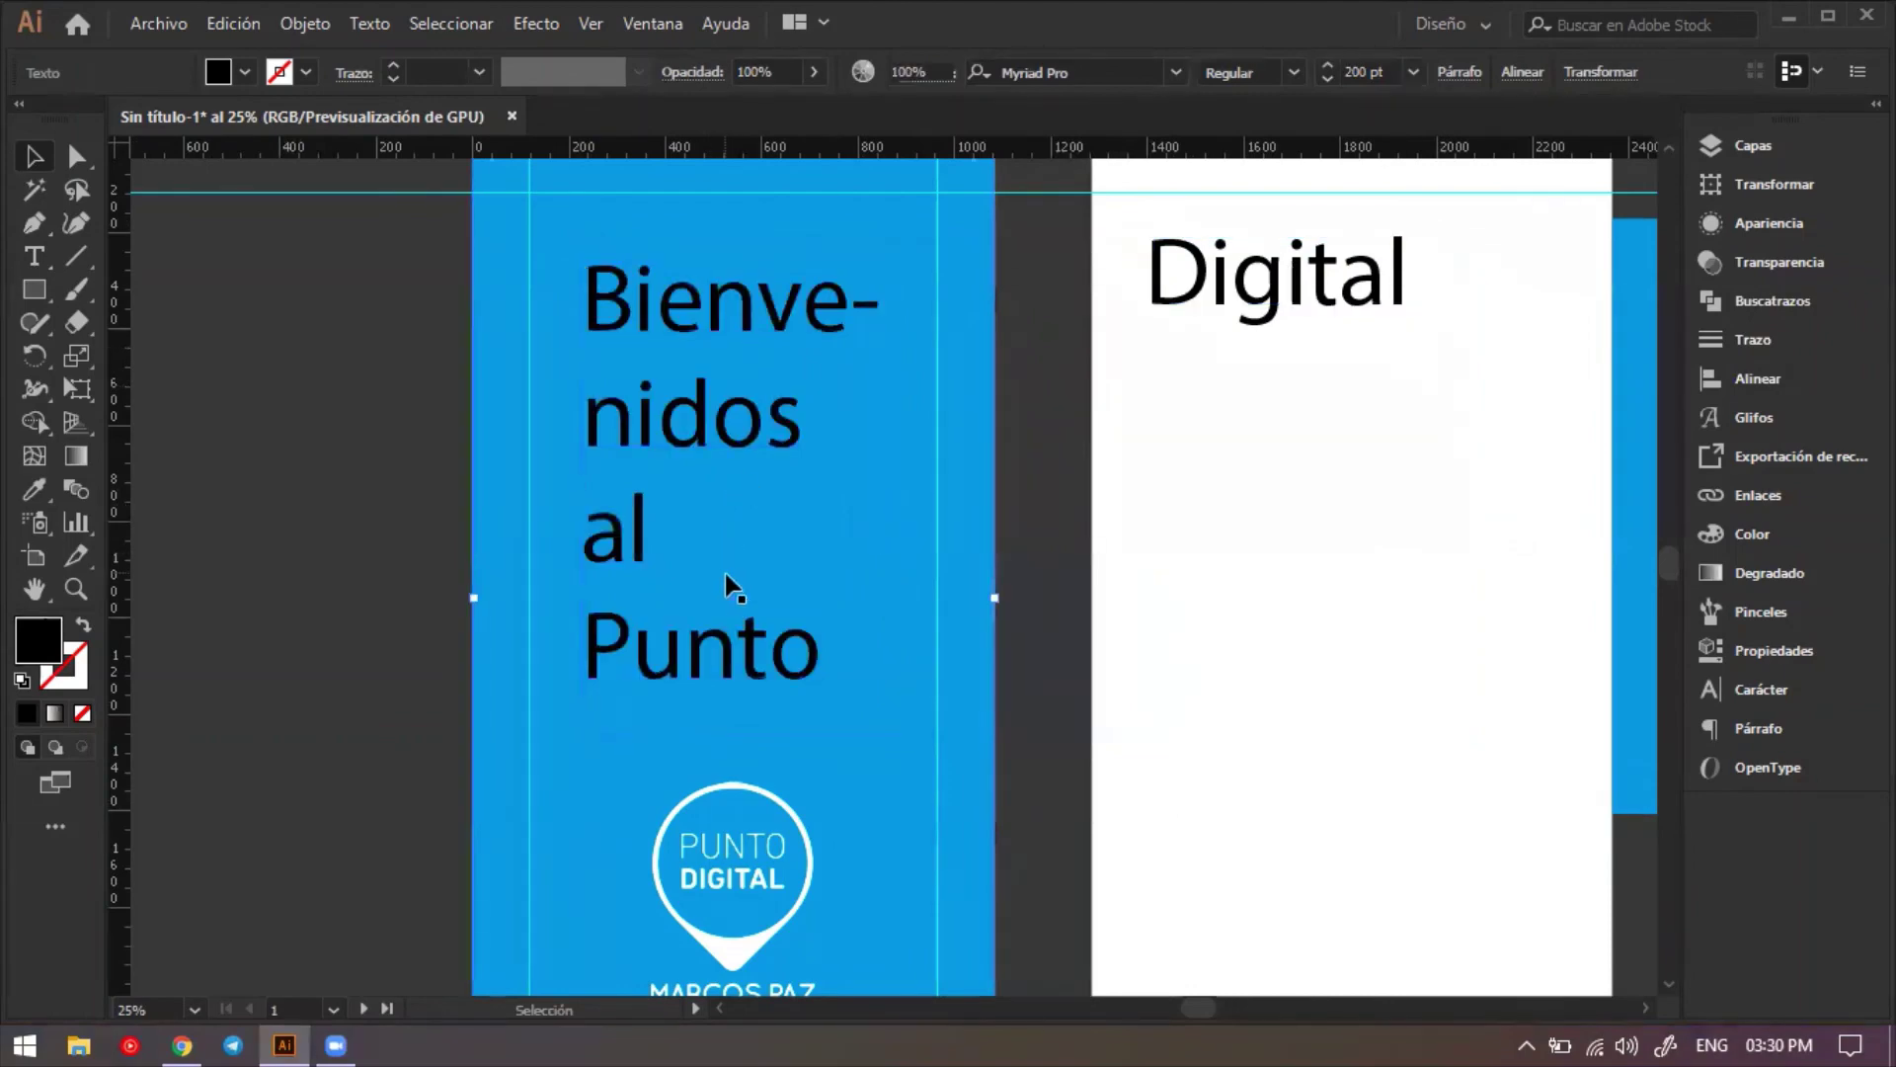
{"action": "double_click", "coordinate": [768, 689]}
{"action": "key", "text": "ctrl+a"}
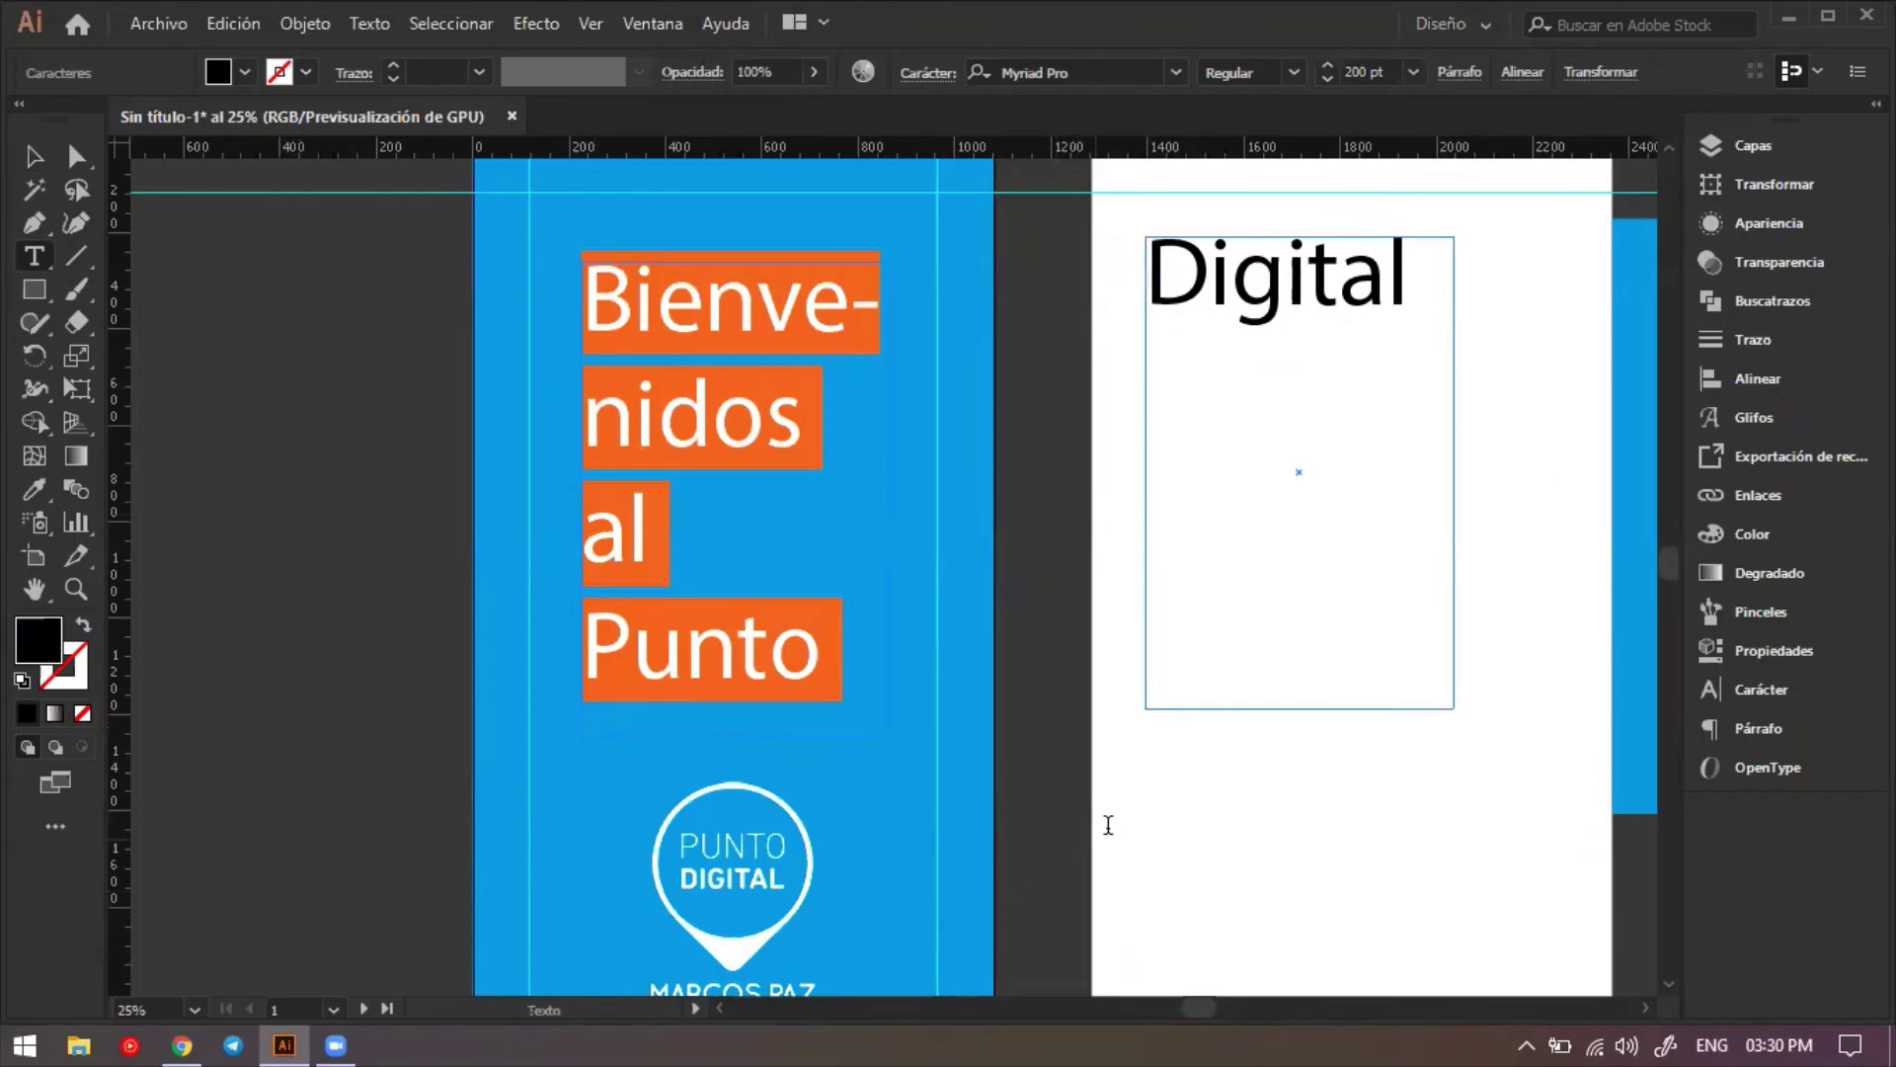
{"action": "scroll", "coordinate": [1168, 907], "scroll_direction": "down", "scroll_amount": 1}
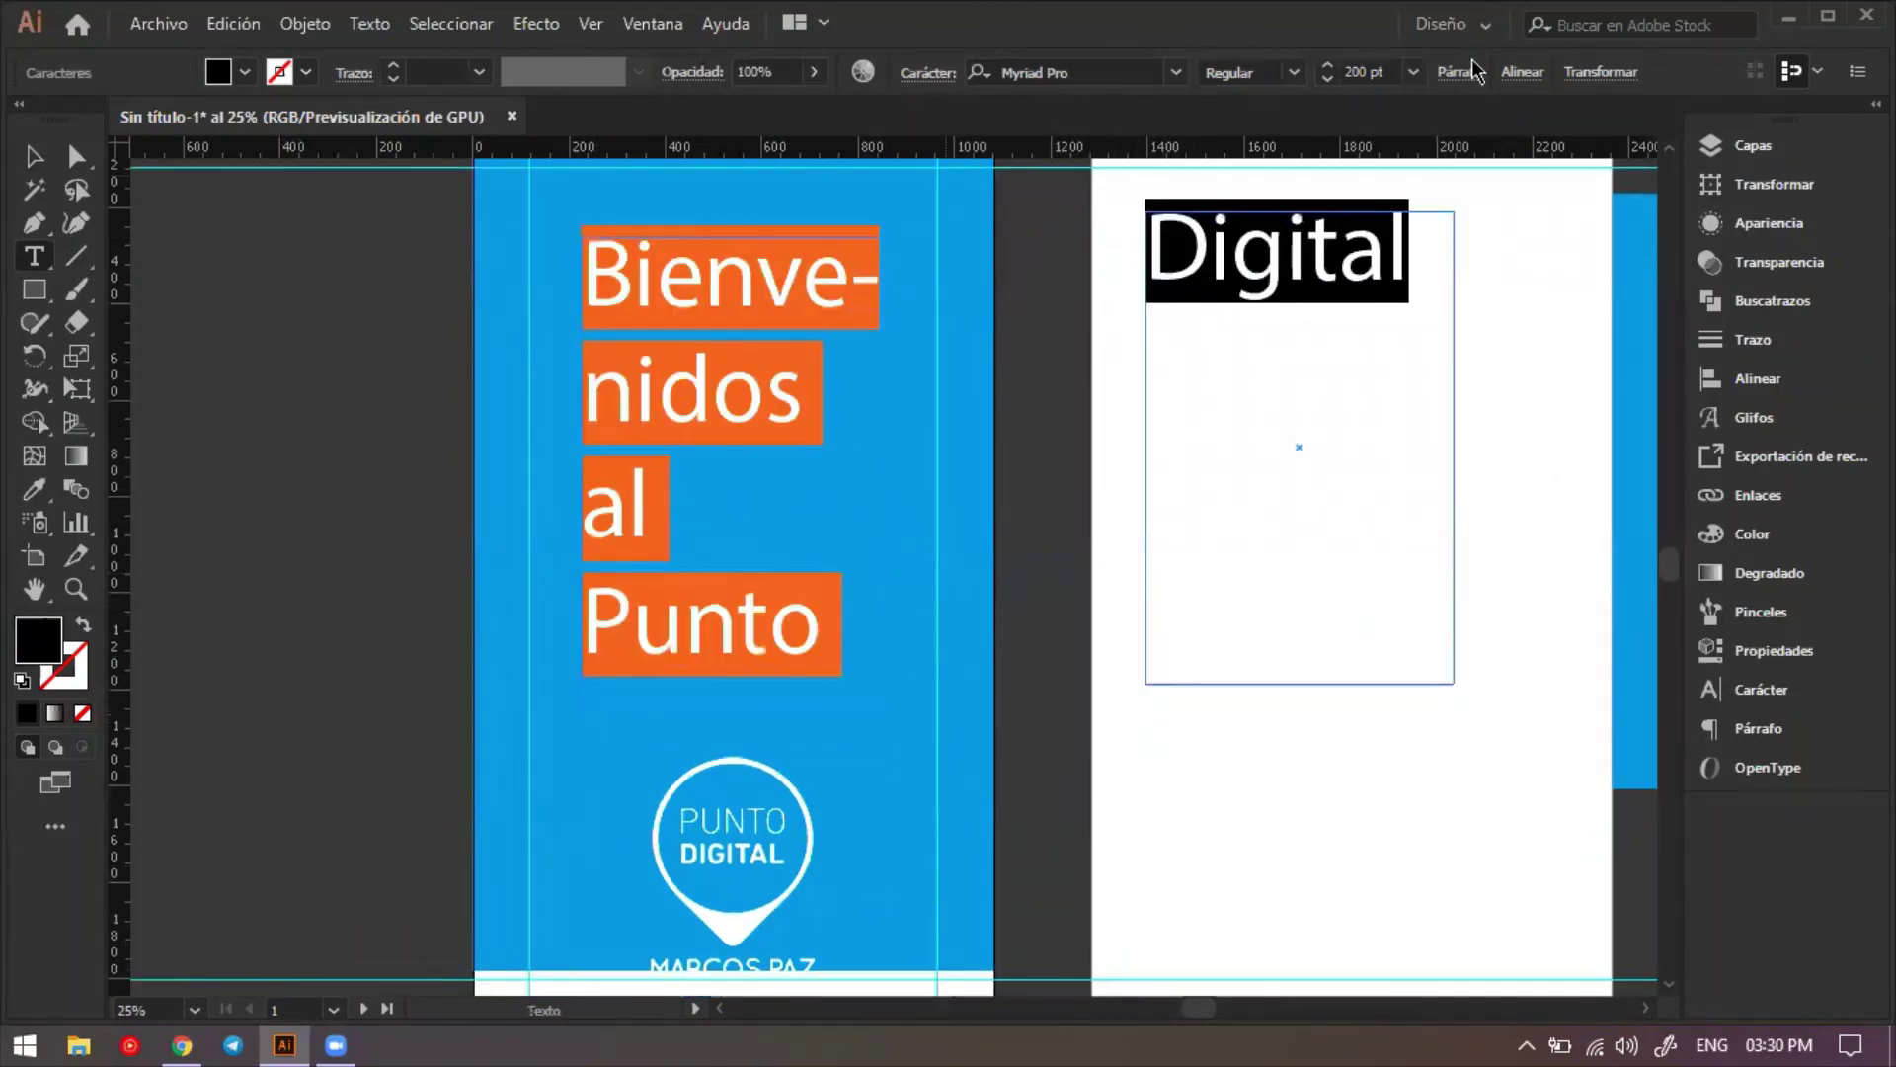
{"action": "left_click", "coordinate": [1364, 71]}
{"action": "type", "text": "50"}
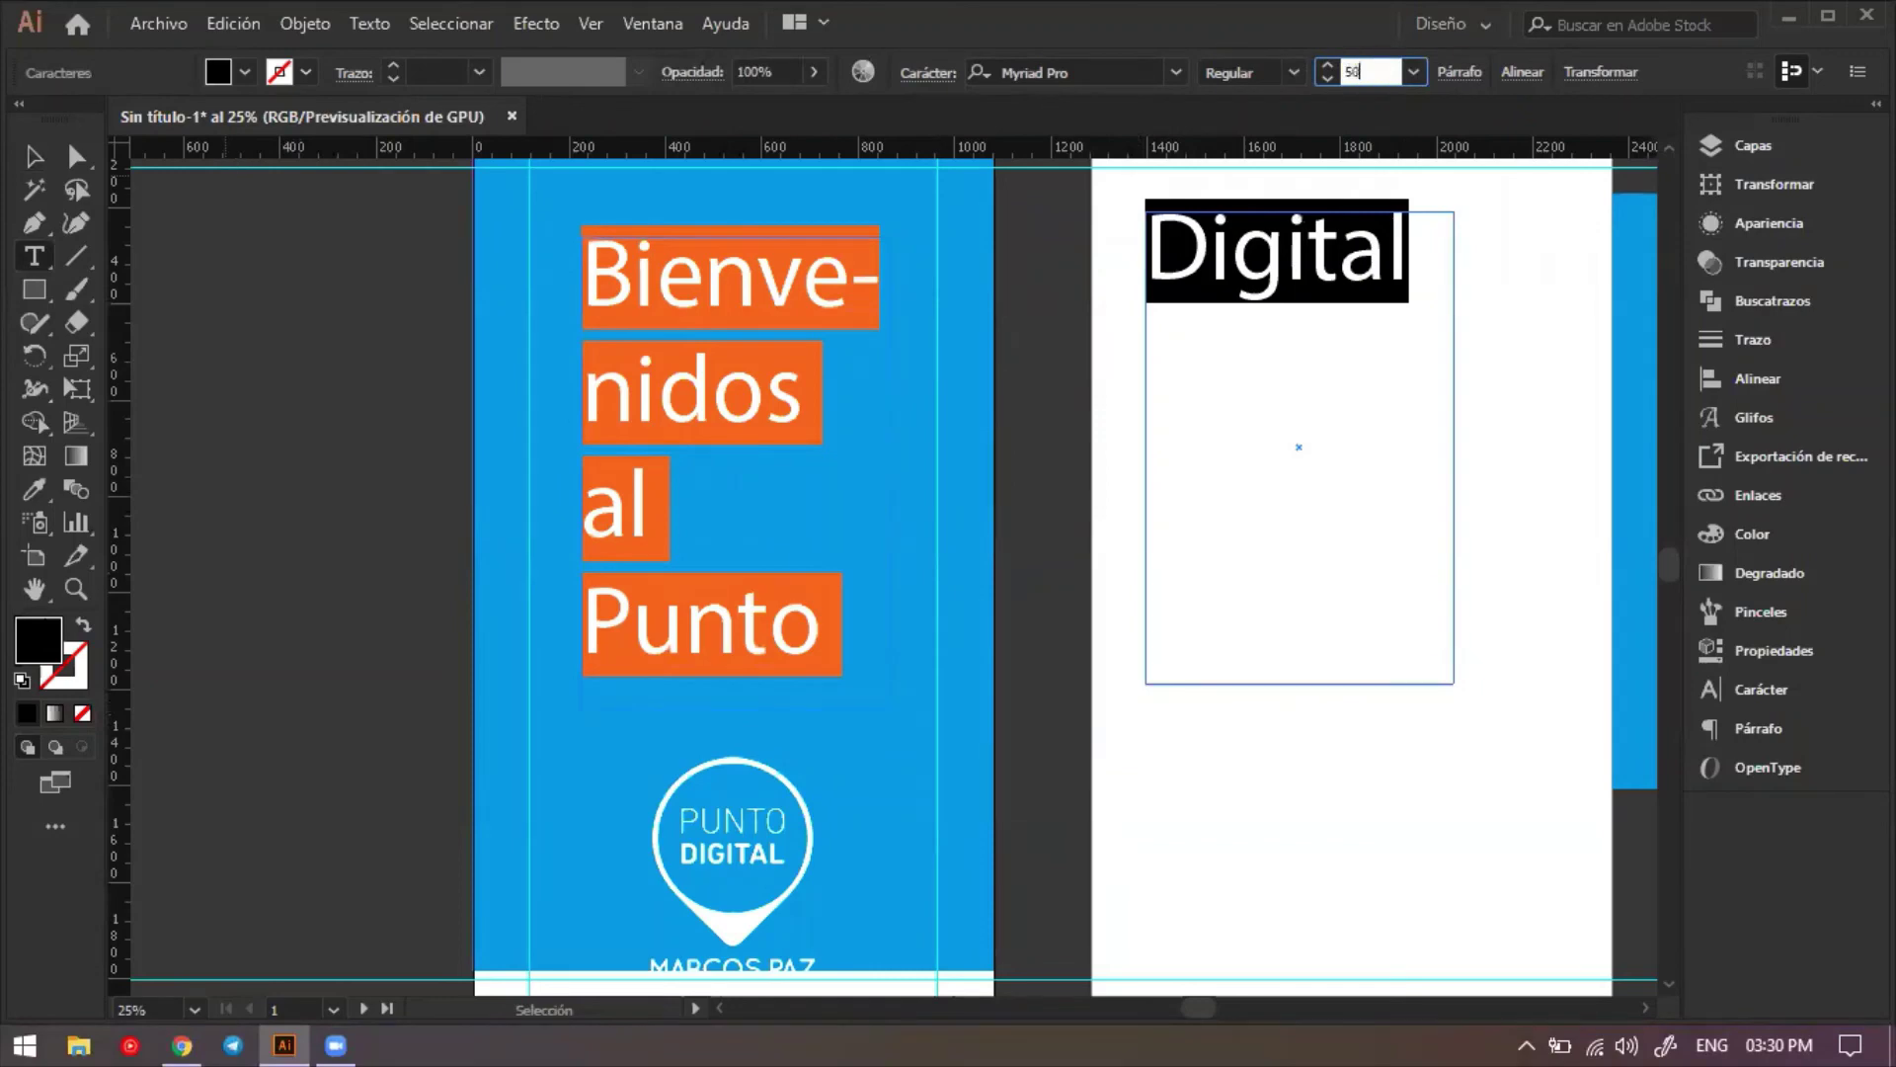
{"action": "key", "text": "Return"}
{"action": "left_click", "coordinate": [672, 295]}
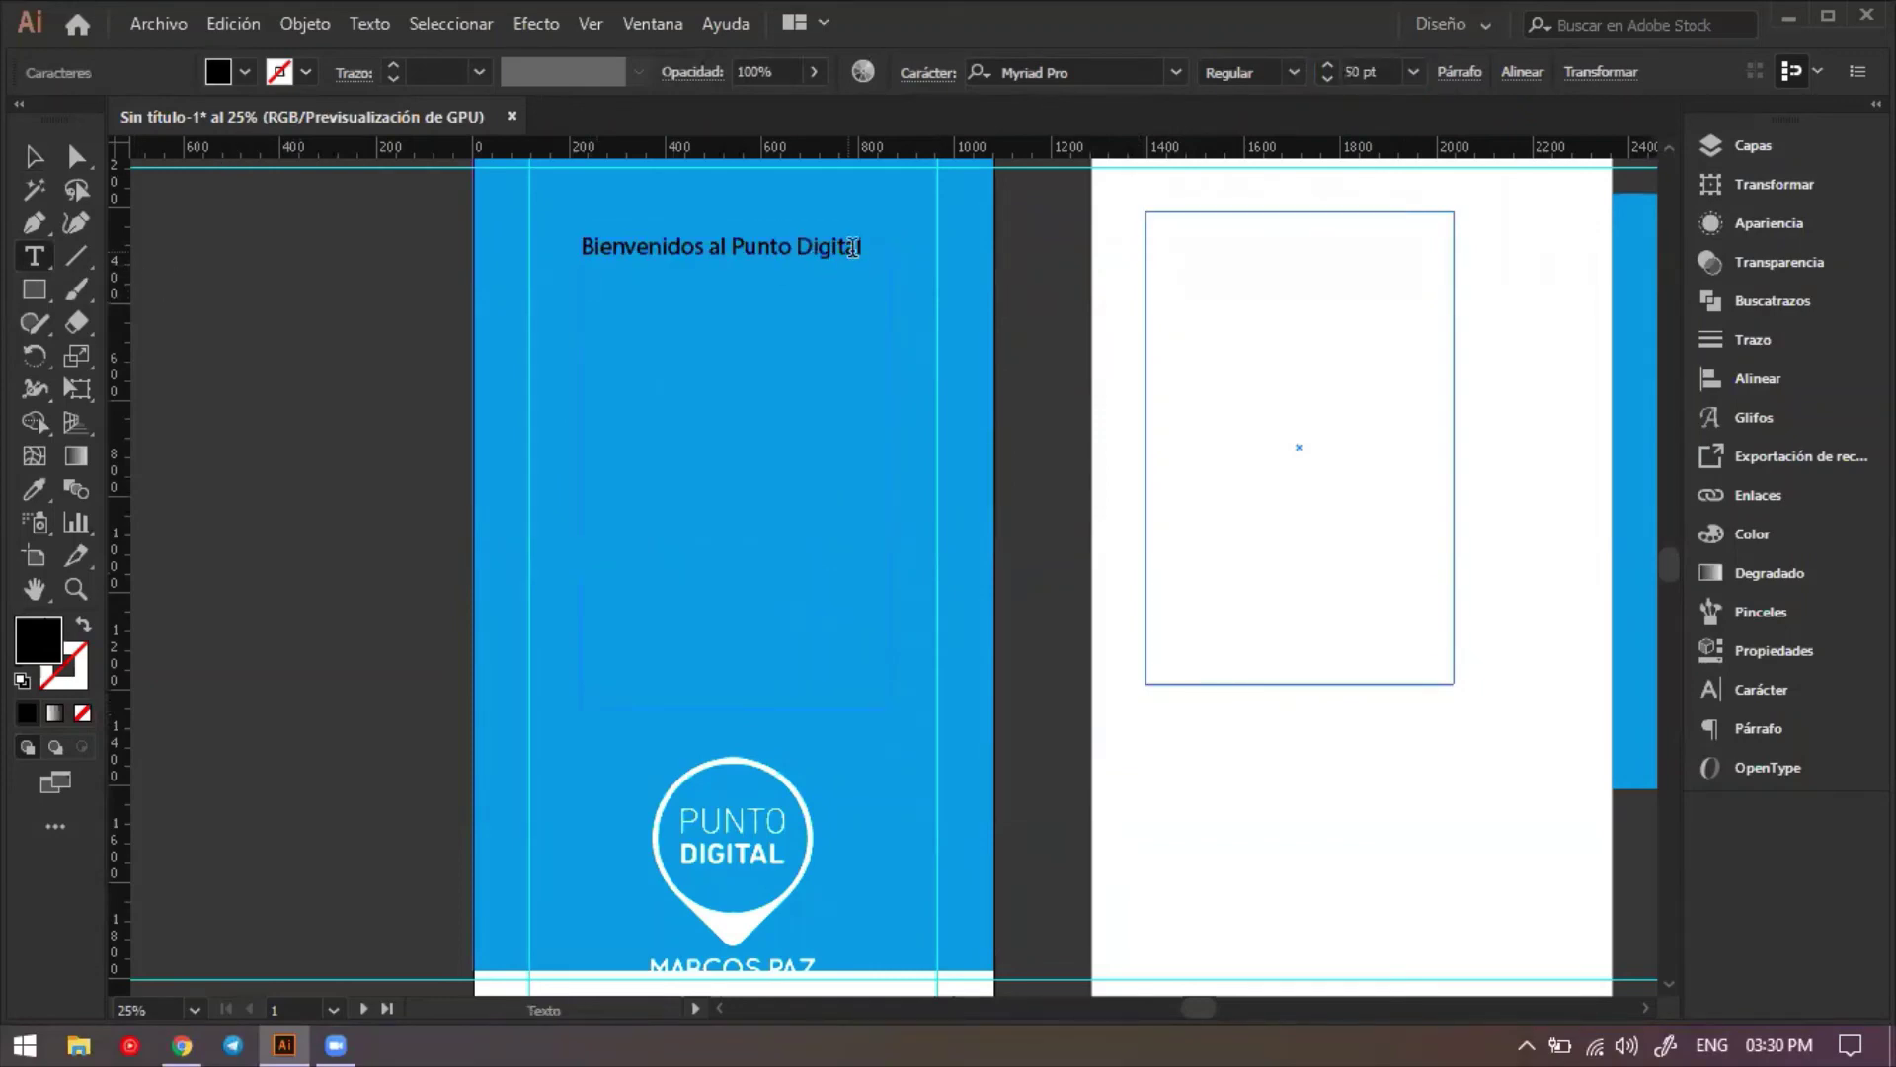
Replace the greeting with placeholder text that fills both linked text areas and finish text editing.
{"action": "left_click_drag", "start_coordinate": [862, 247], "coordinate": [323, 305]}
{"action": "left_click", "coordinate": [456, 178]}
{"action": "key", "text": "Delete"}
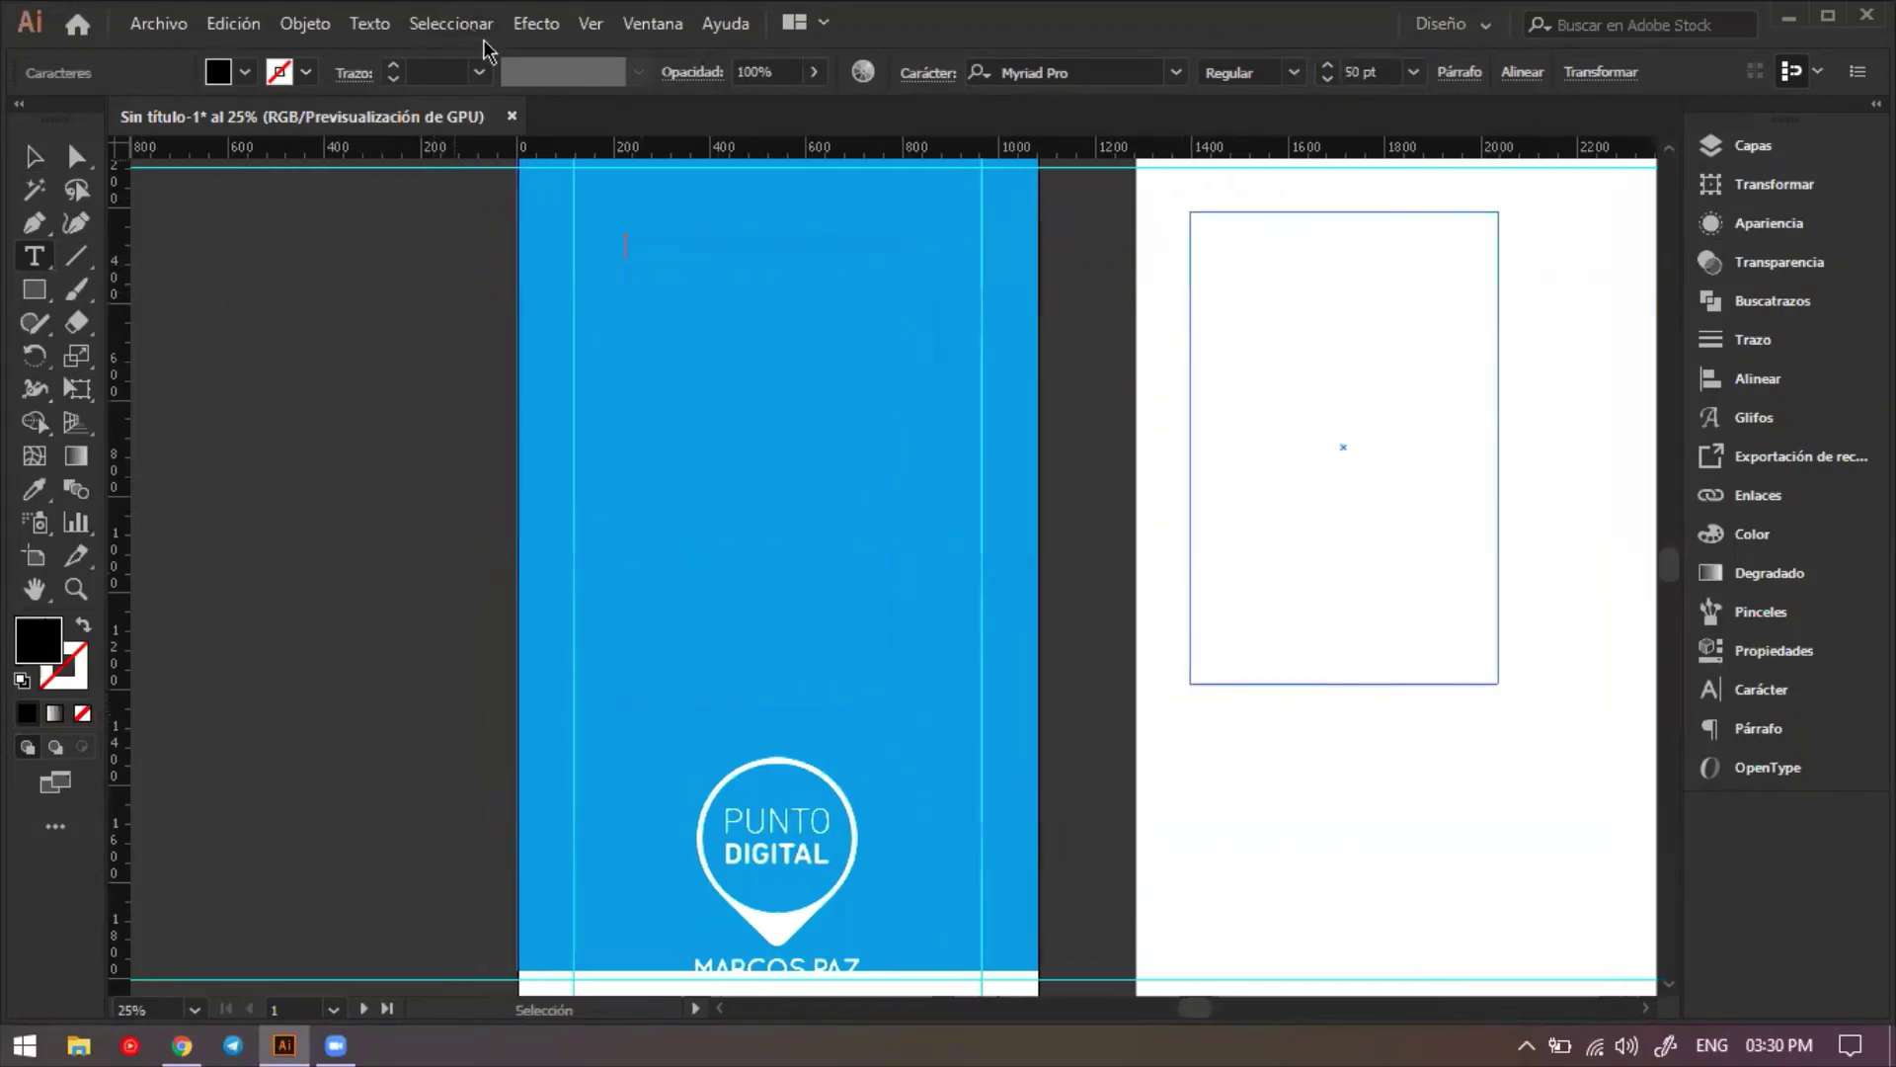
{"action": "left_click", "coordinate": [379, 29]}
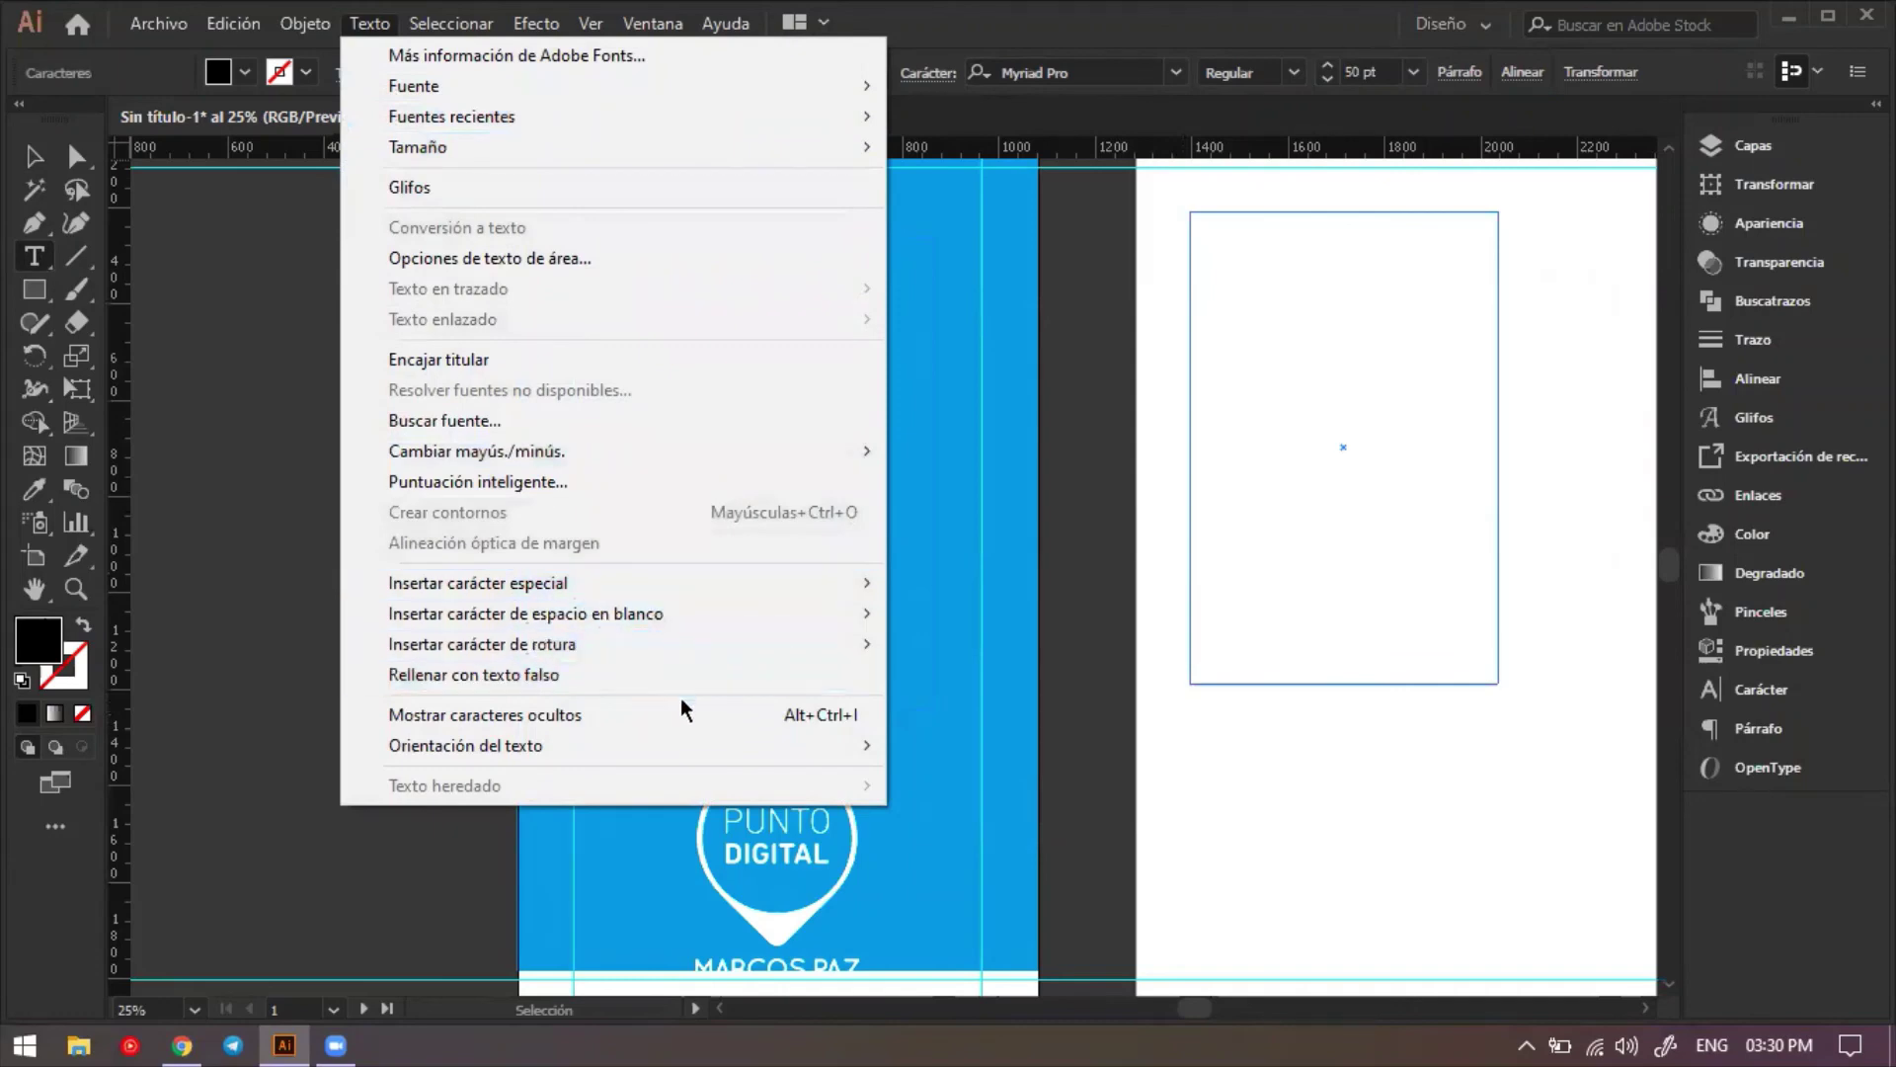
{"action": "left_click", "coordinate": [630, 678]}
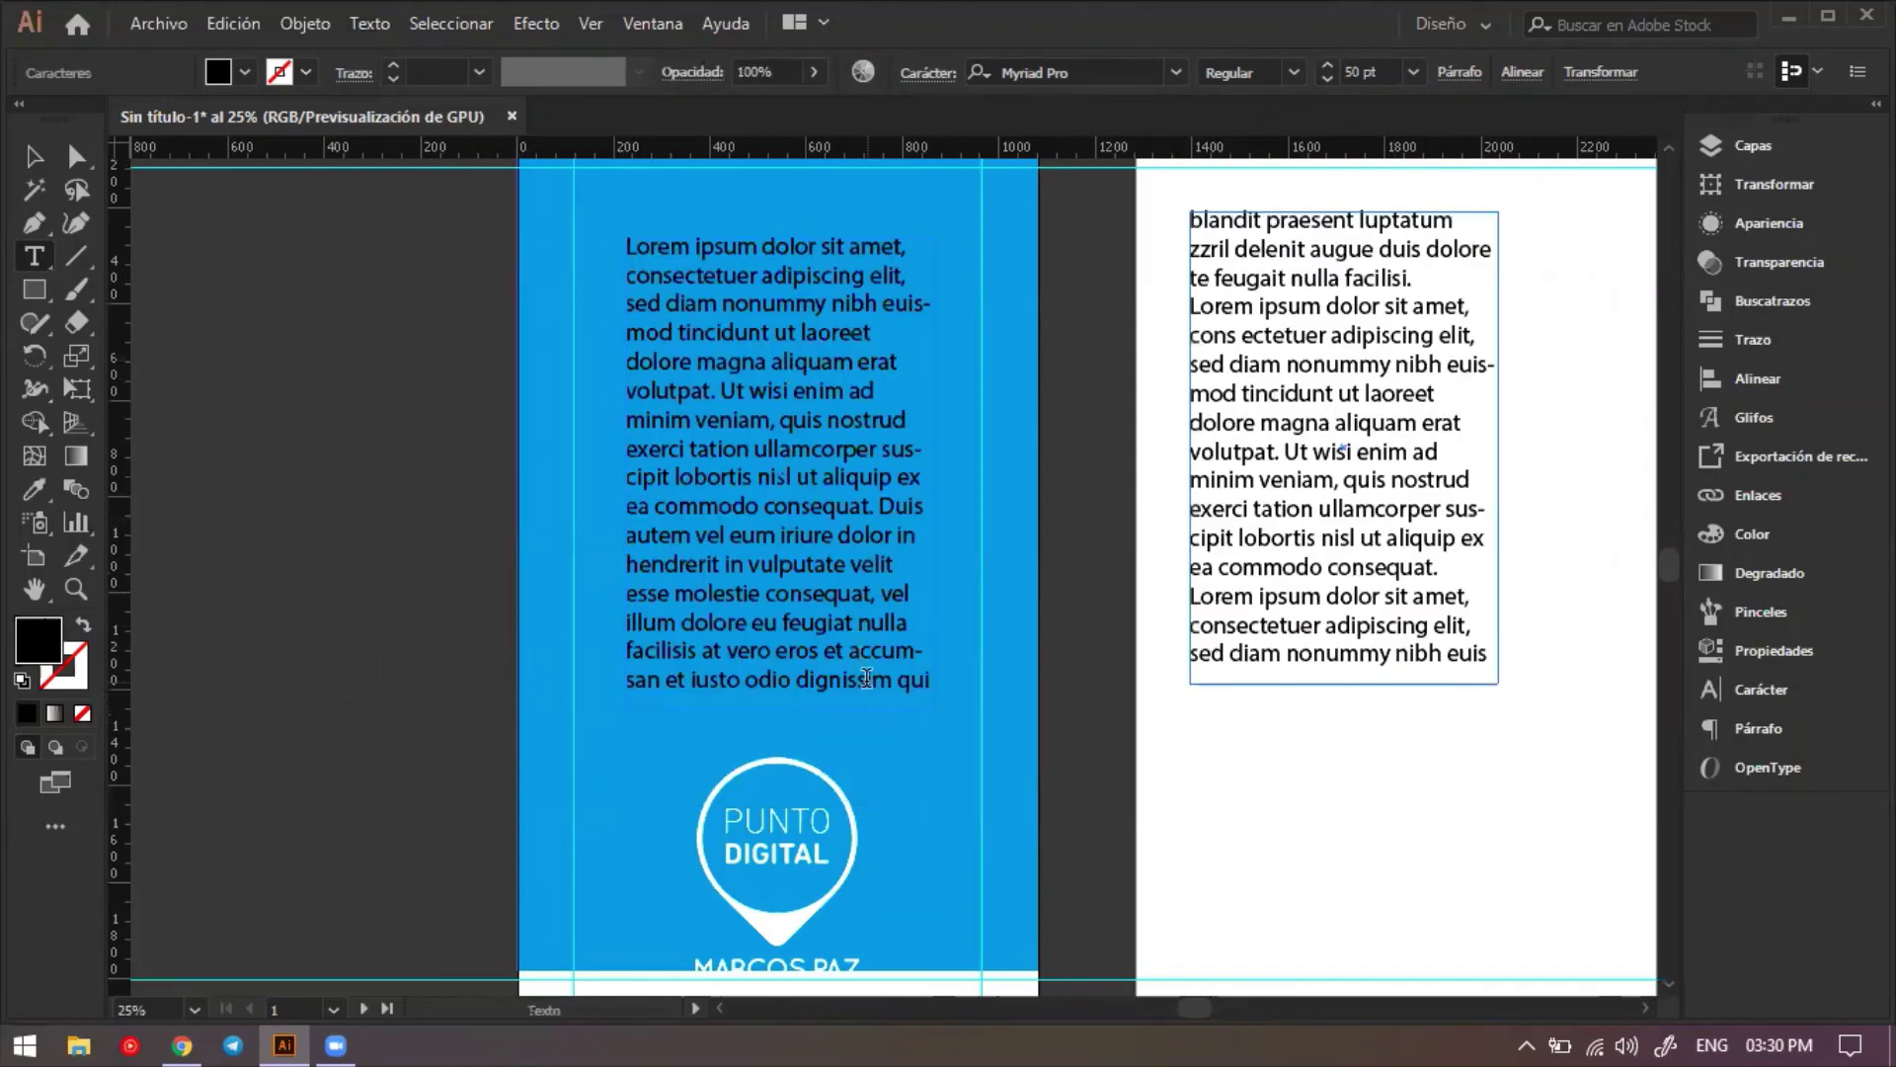
{"action": "left_click_drag", "start_coordinate": [825, 564], "coordinate": [1482, 657]}
{"action": "key", "text": "Escape"}
{"action": "left_click", "coordinate": [34, 156]}
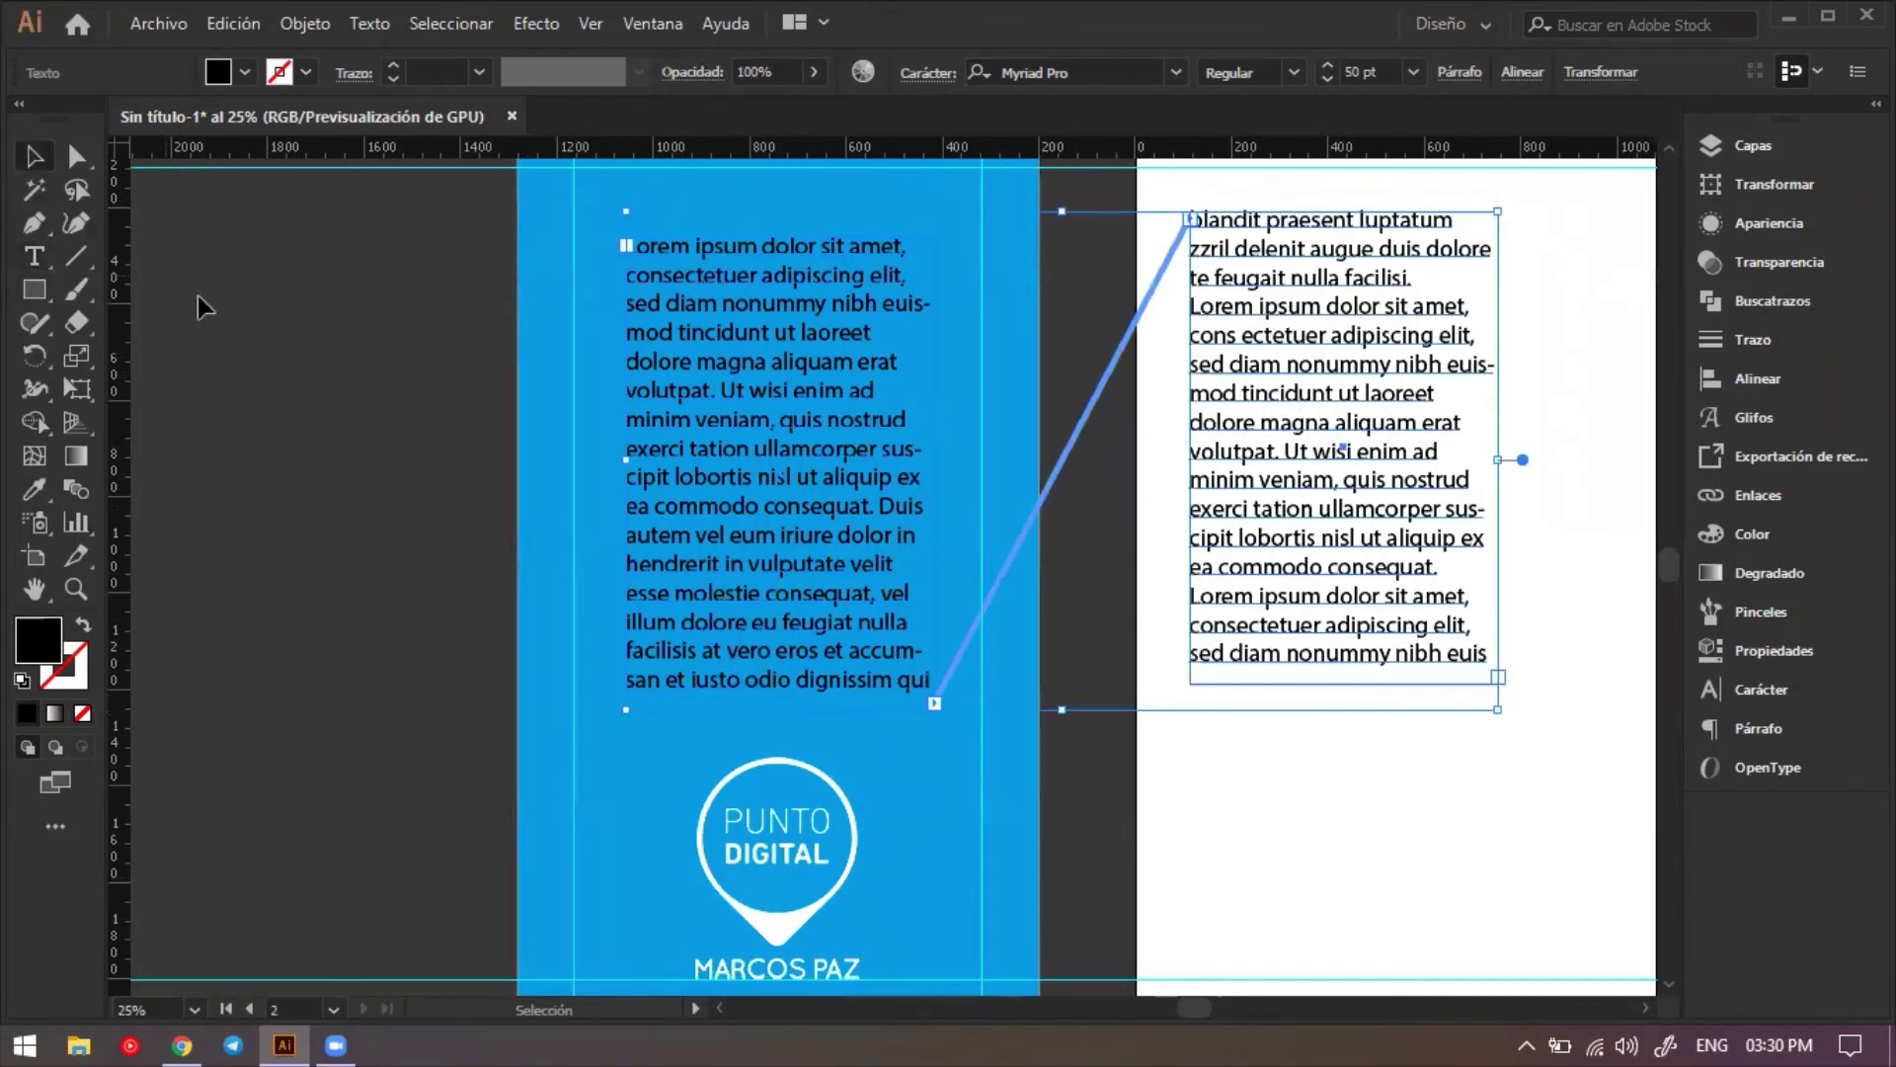
Delete the spare blue rectangle with the logo lying beside the white artboard.
{"action": "left_click", "coordinate": [228, 308]}
{"action": "left_click", "coordinate": [833, 477]}
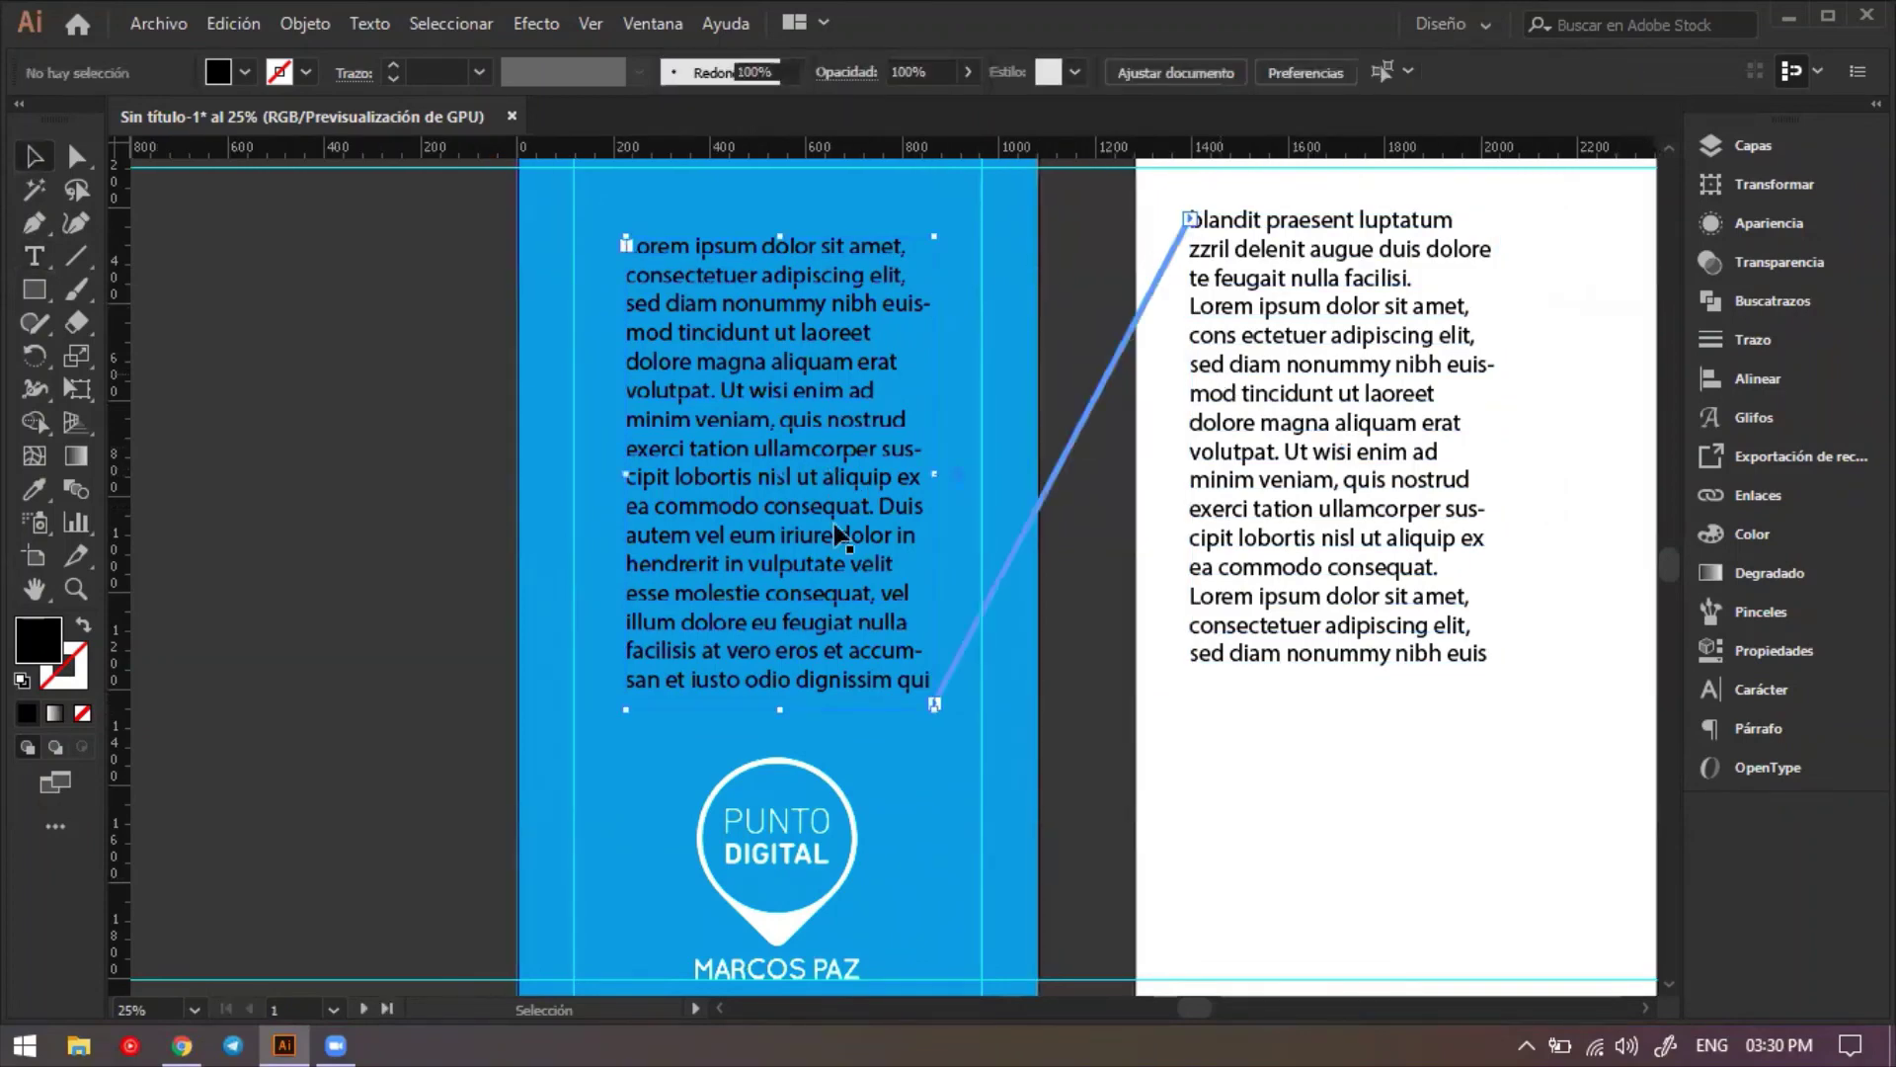
{"action": "scroll", "coordinate": [356, 411], "scroll_direction": "down", "scroll_amount": 5}
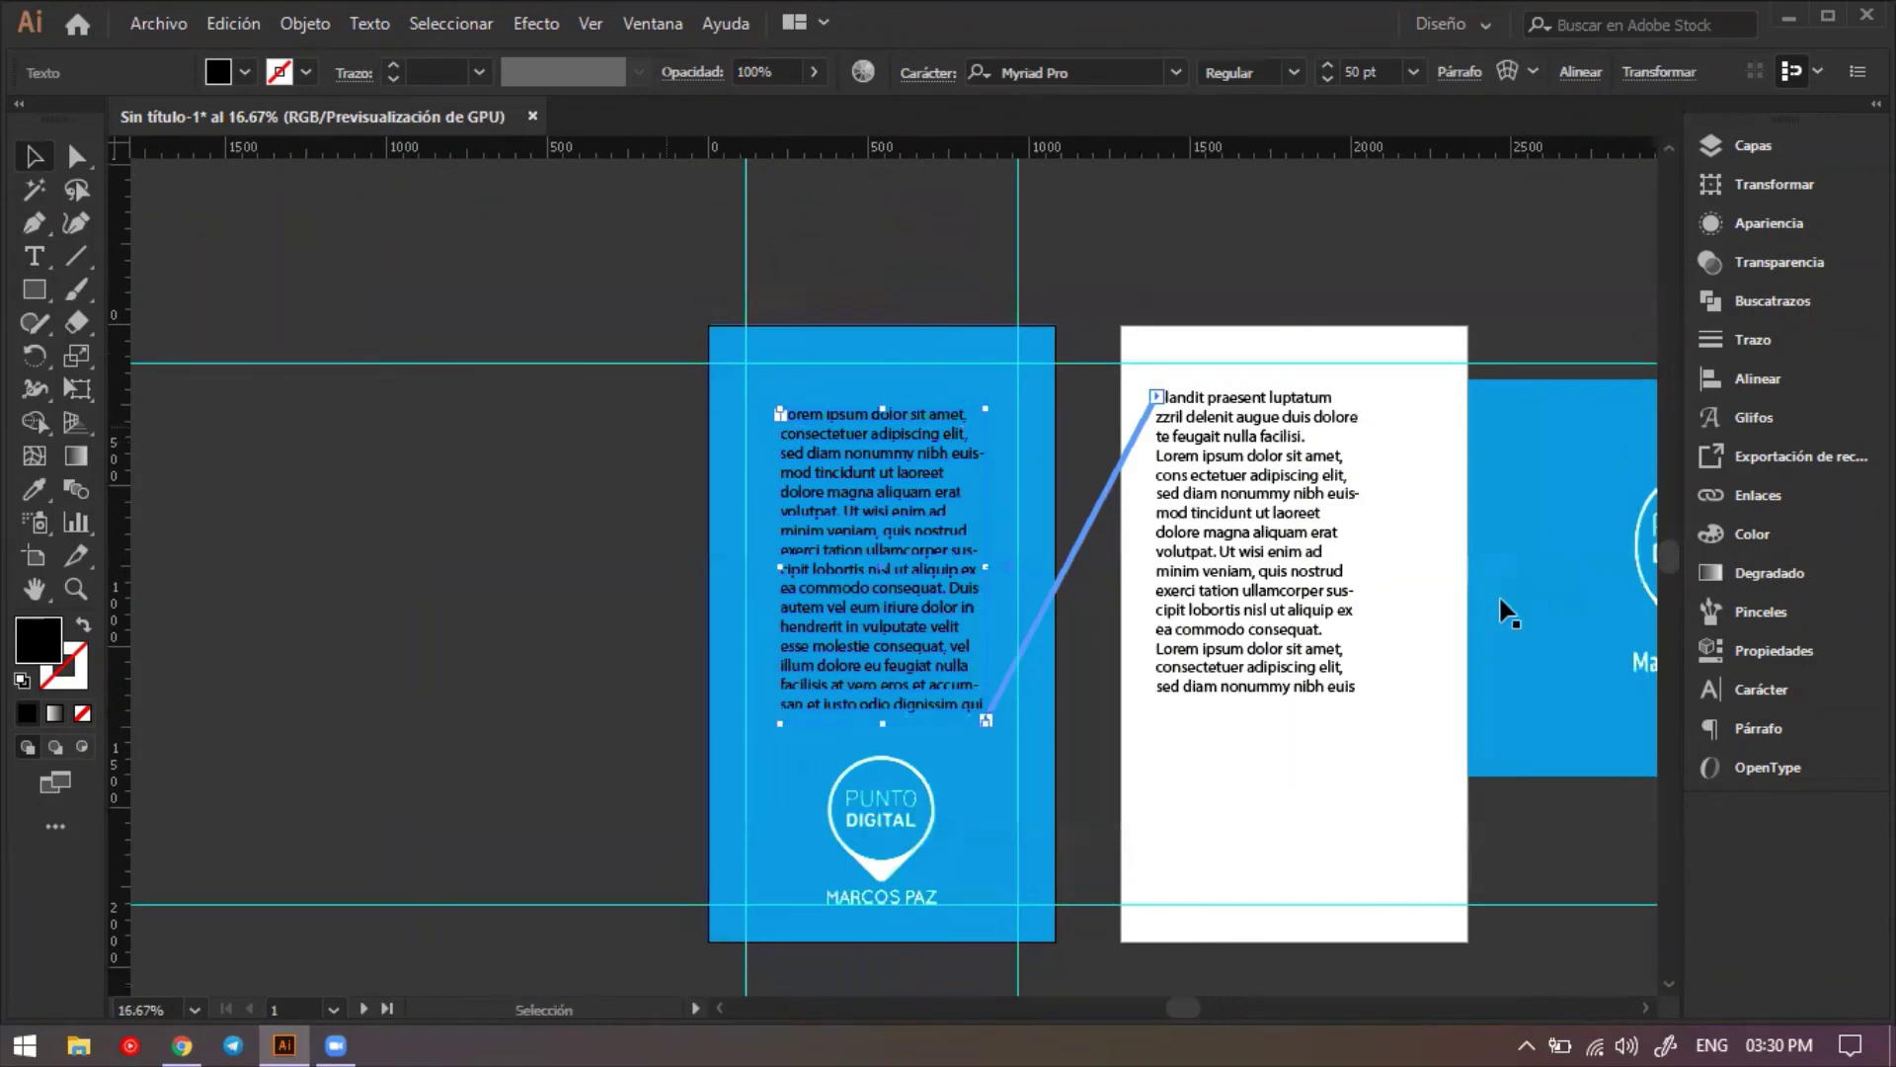
{"action": "left_click", "coordinate": [1535, 578]}
Shift the linked text area on the white artboard slightly to the right and extend its lower edge a little.
{"action": "left_click", "coordinate": [1181, 466]}
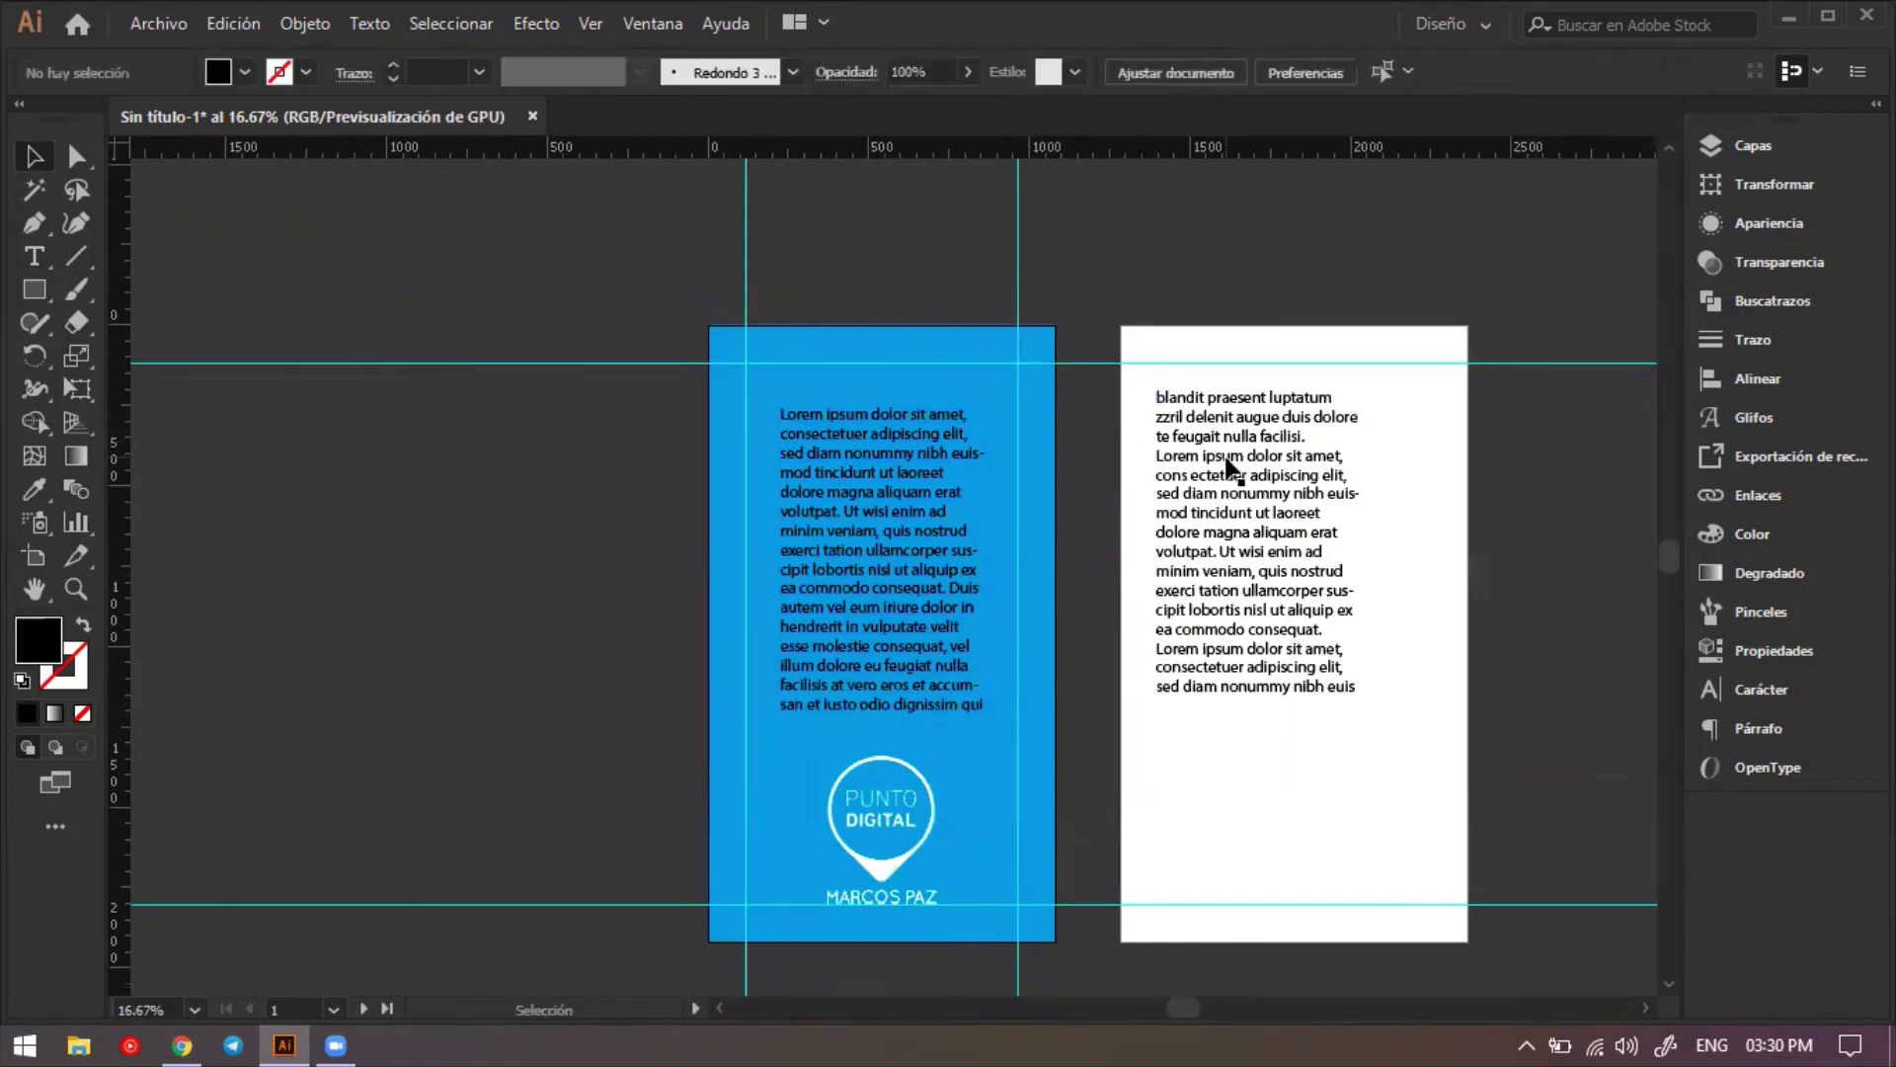
{"action": "mouse_move", "coordinate": [1197, 432]}
{"action": "left_mouse_down"}
{"action": "mouse_move", "coordinate": [1271, 441]}
{"action": "mouse_move", "coordinate": [1235, 434]}
{"action": "left_mouse_up"}
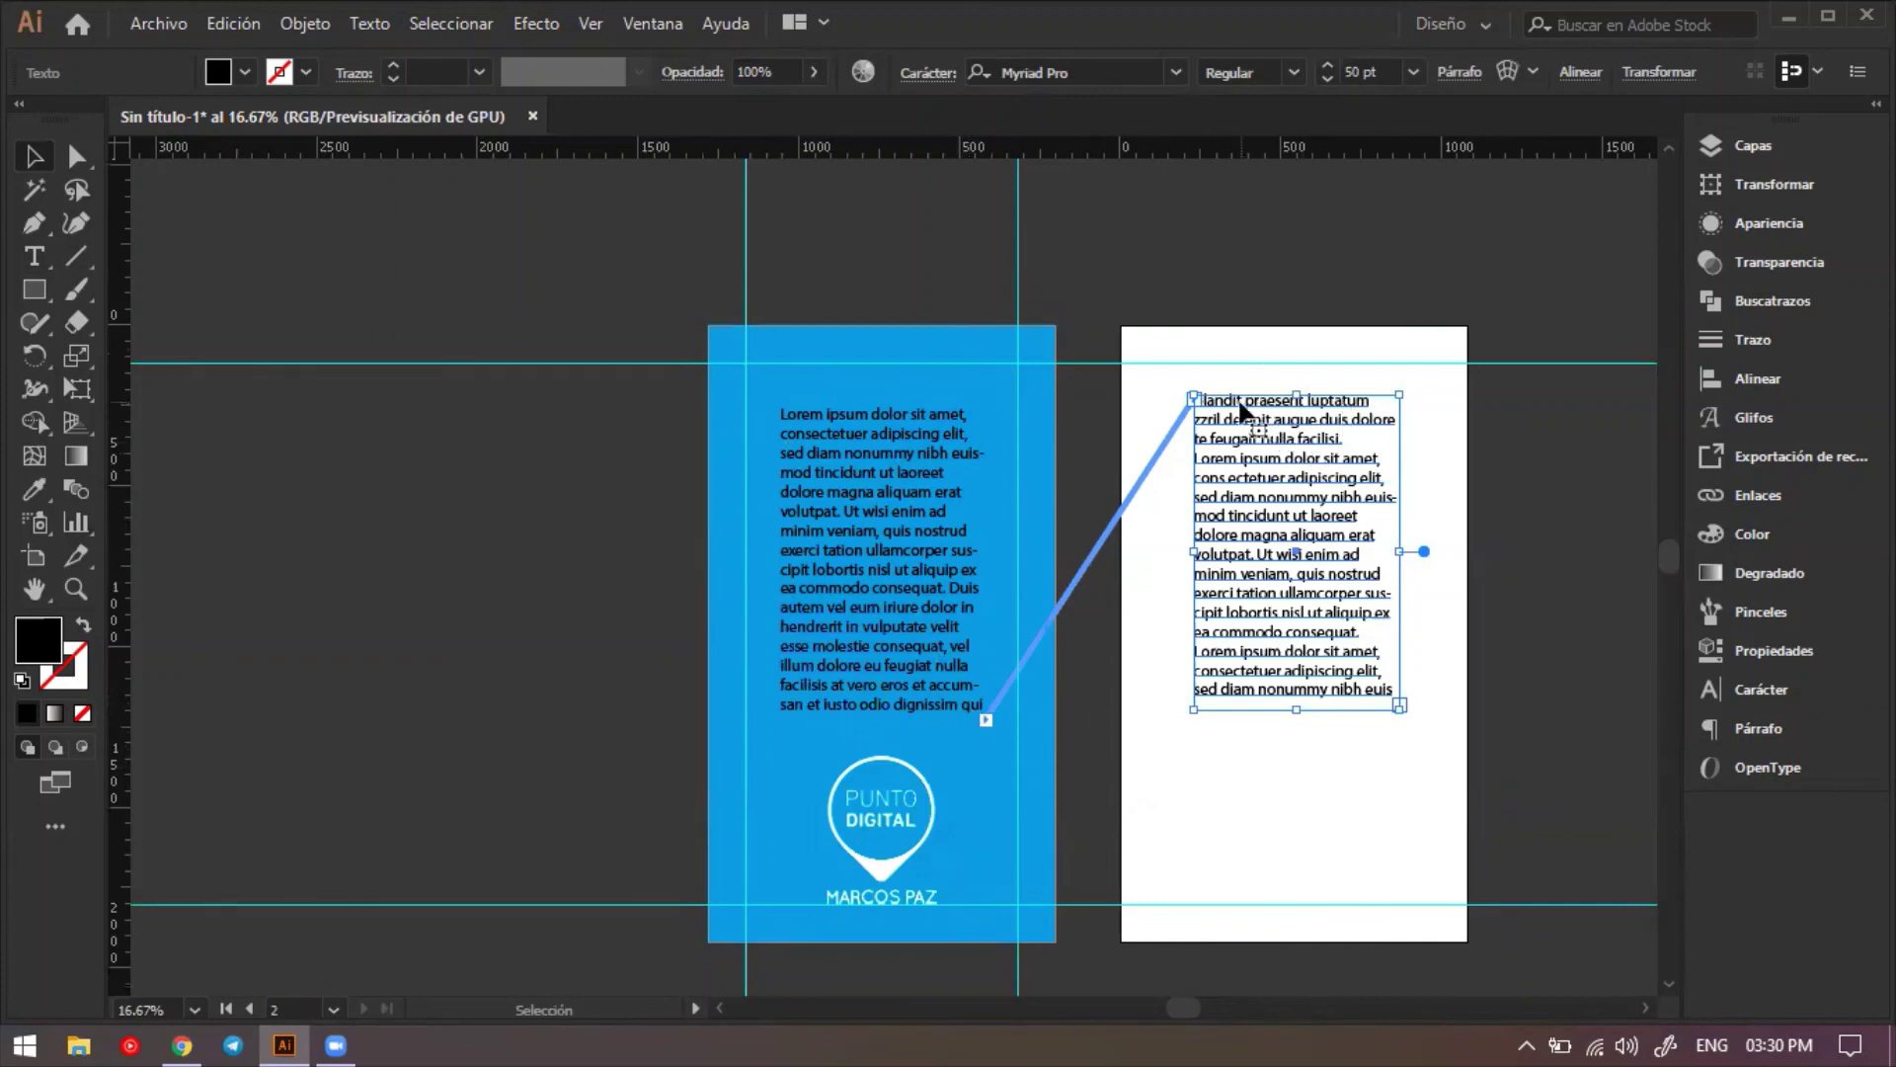
{"action": "left_click_drag", "start_coordinate": [1293, 705], "coordinate": [1293, 814]}
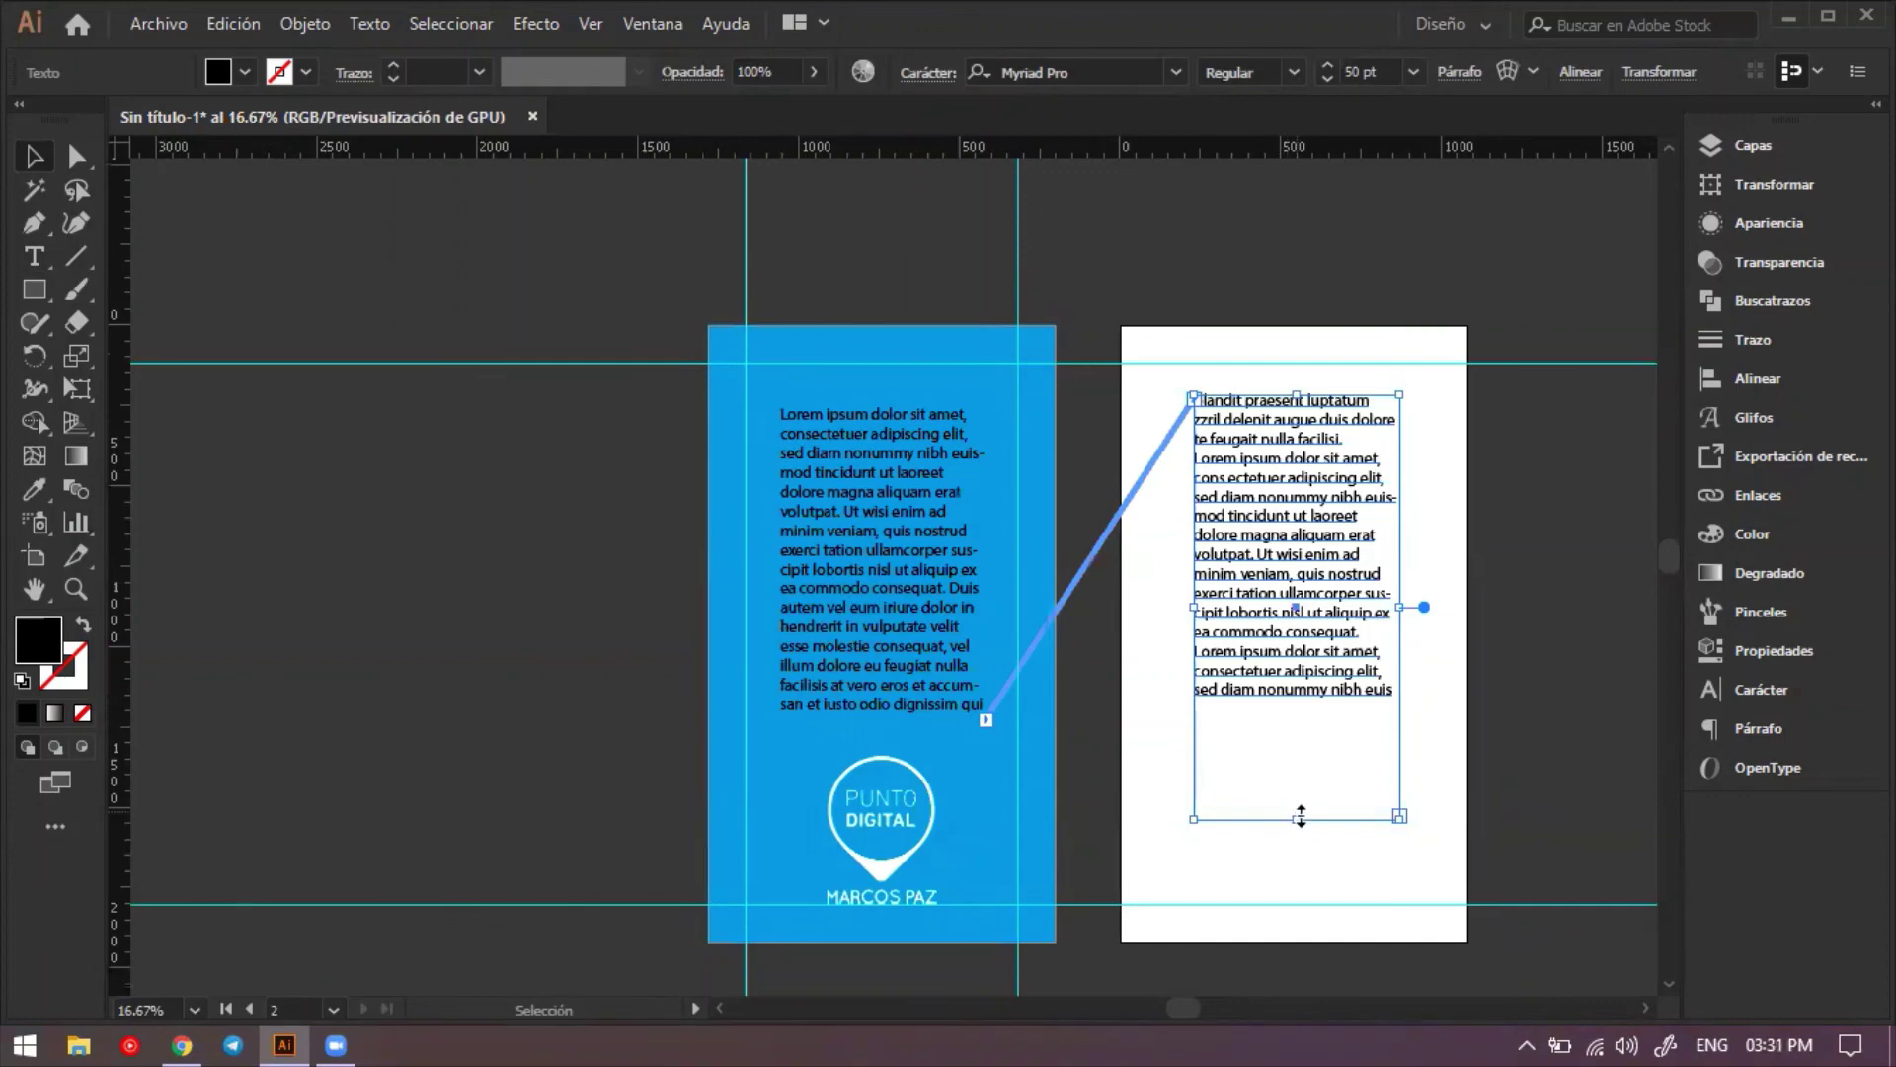
{"action": "left_click_drag", "start_coordinate": [1287, 730], "coordinate": [1287, 727]}
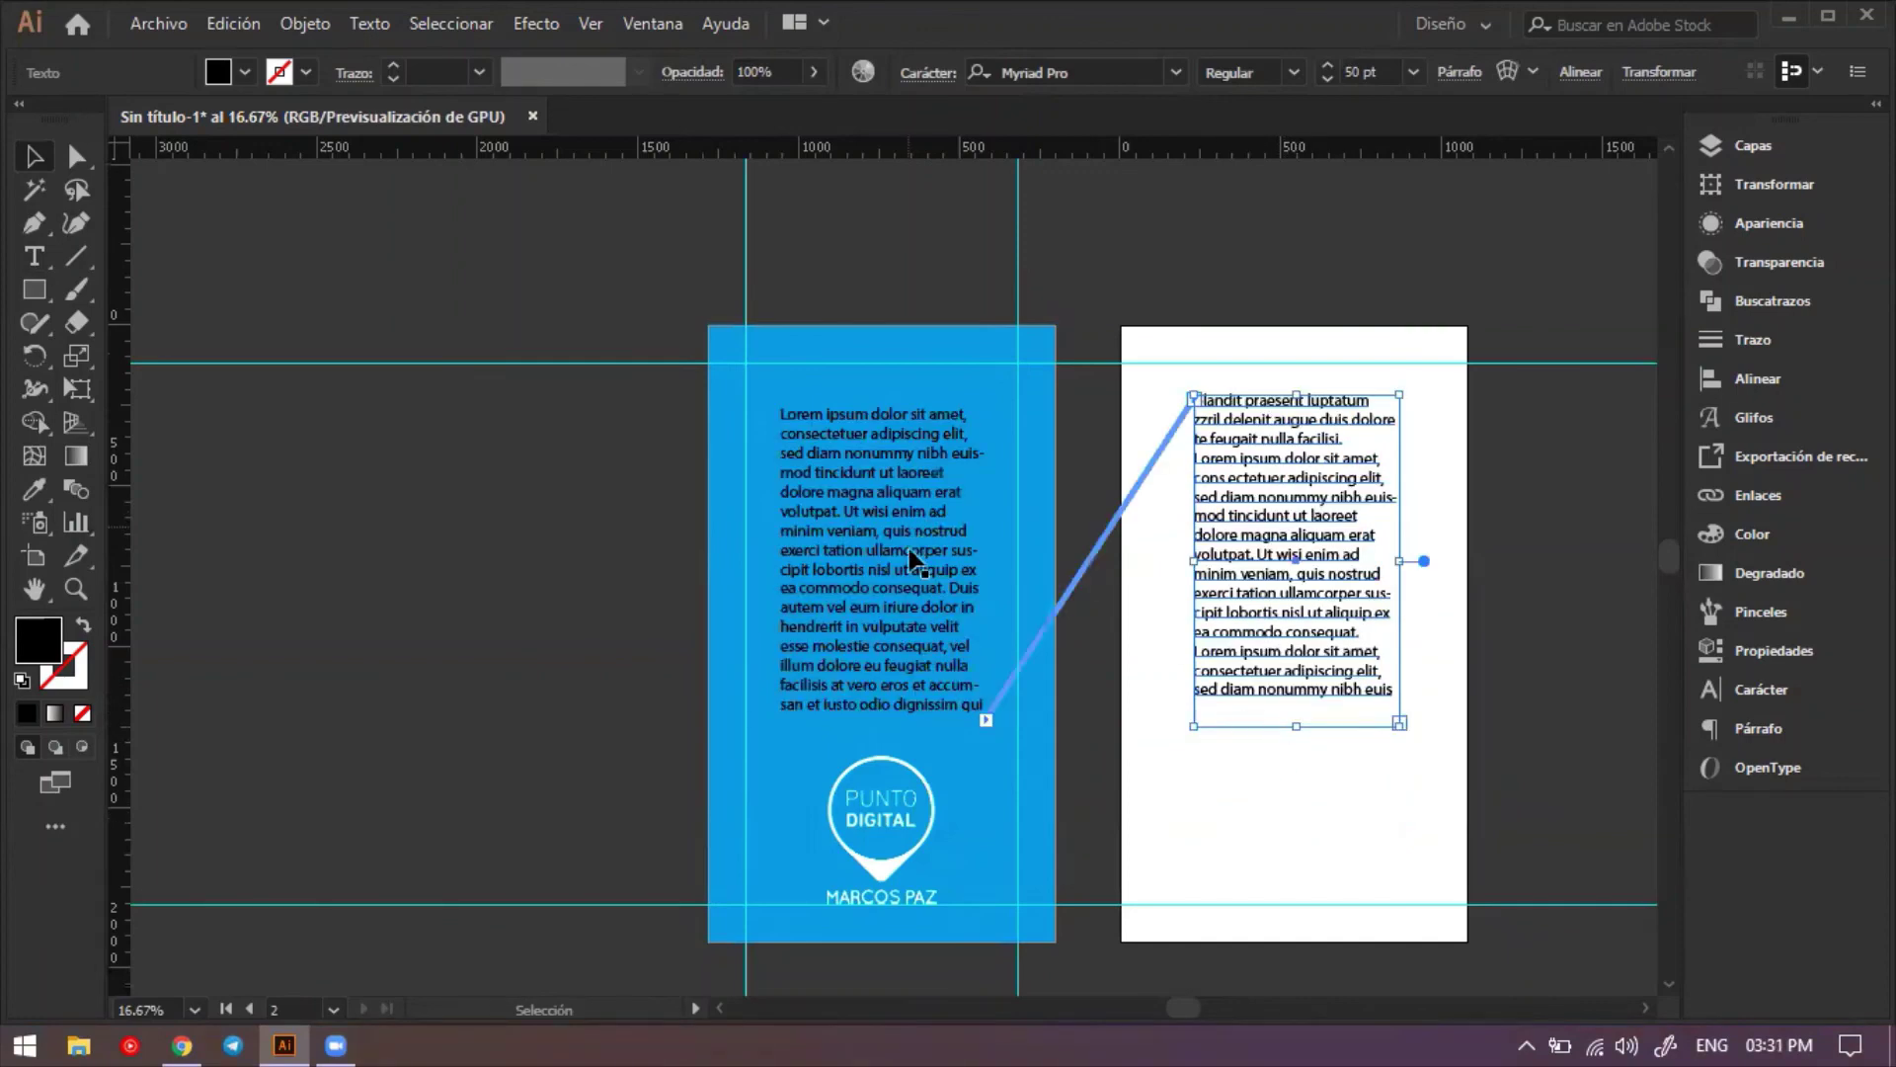
Justify the first placeholder paragraph, starting on the blue artboard, with its last line centred.
{"action": "left_click", "coordinate": [864, 494]}
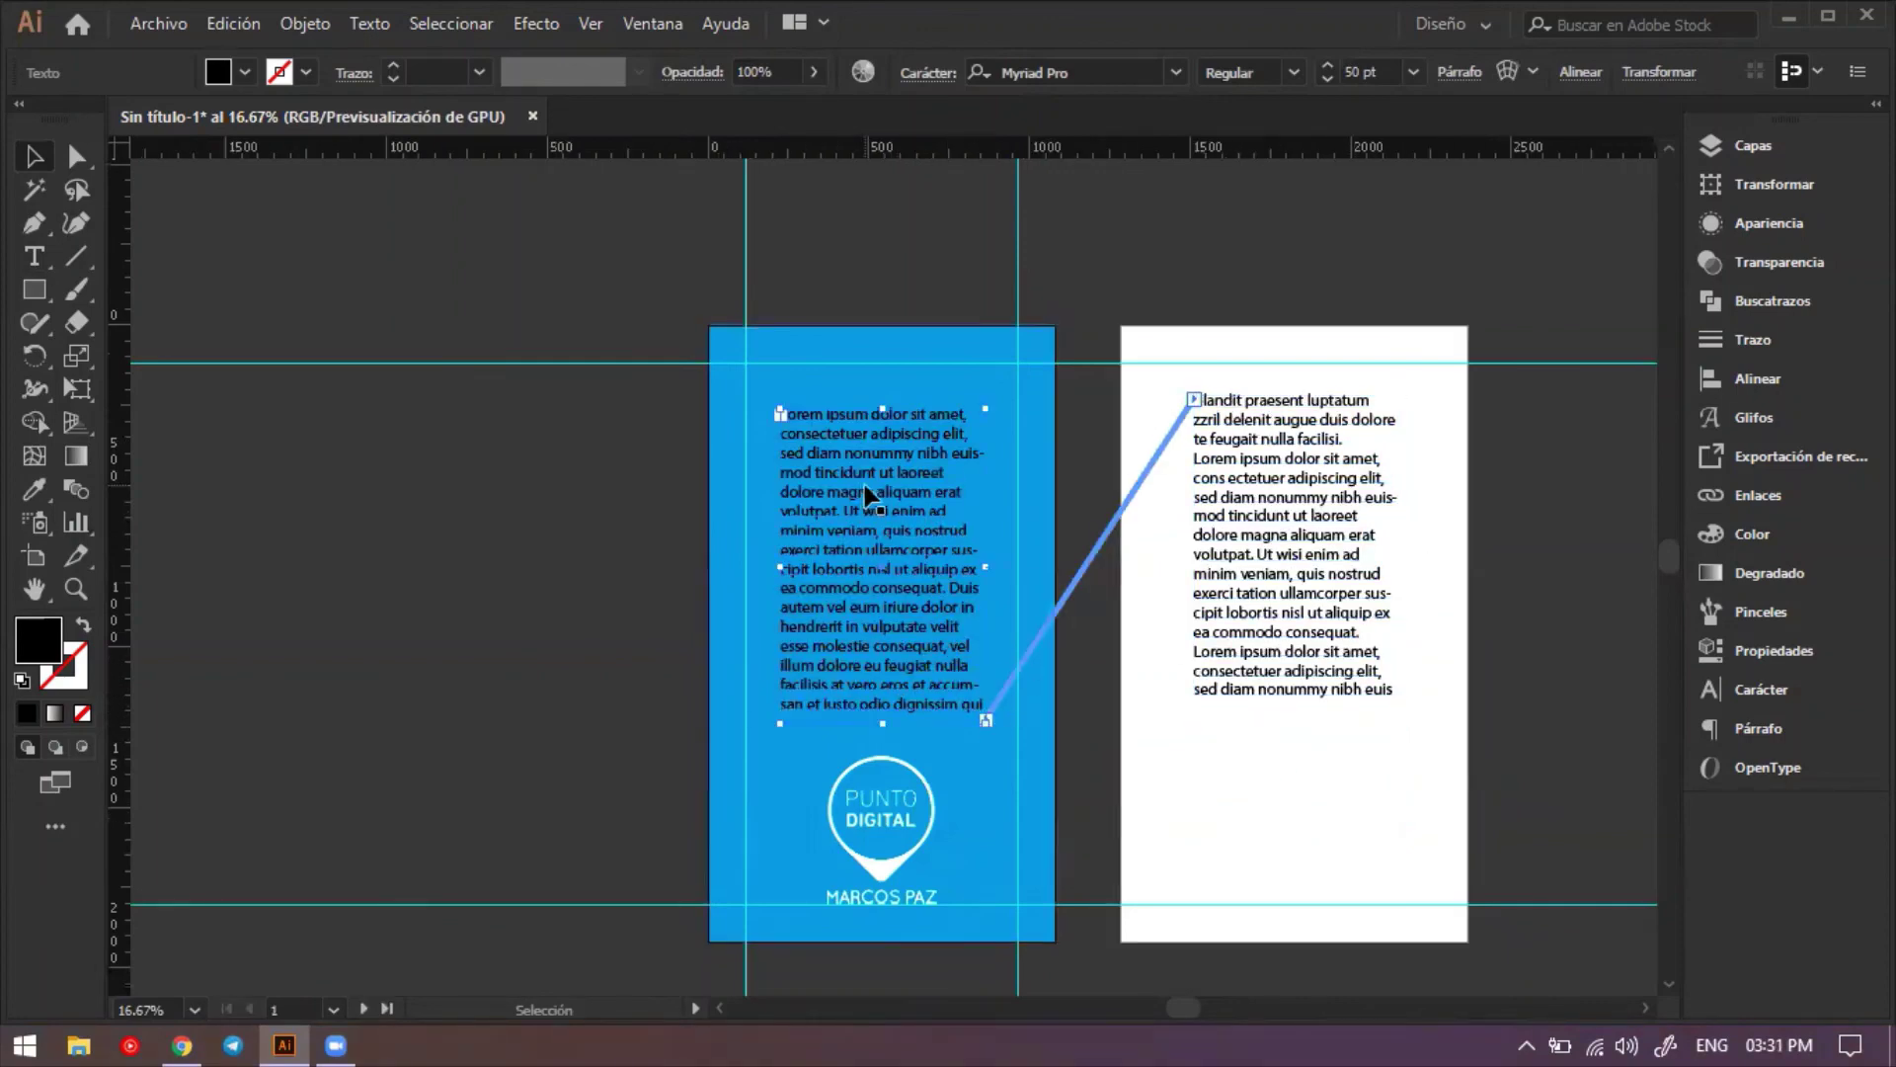
{"action": "key", "text": "t"}
{"action": "double_click", "coordinate": [873, 474]}
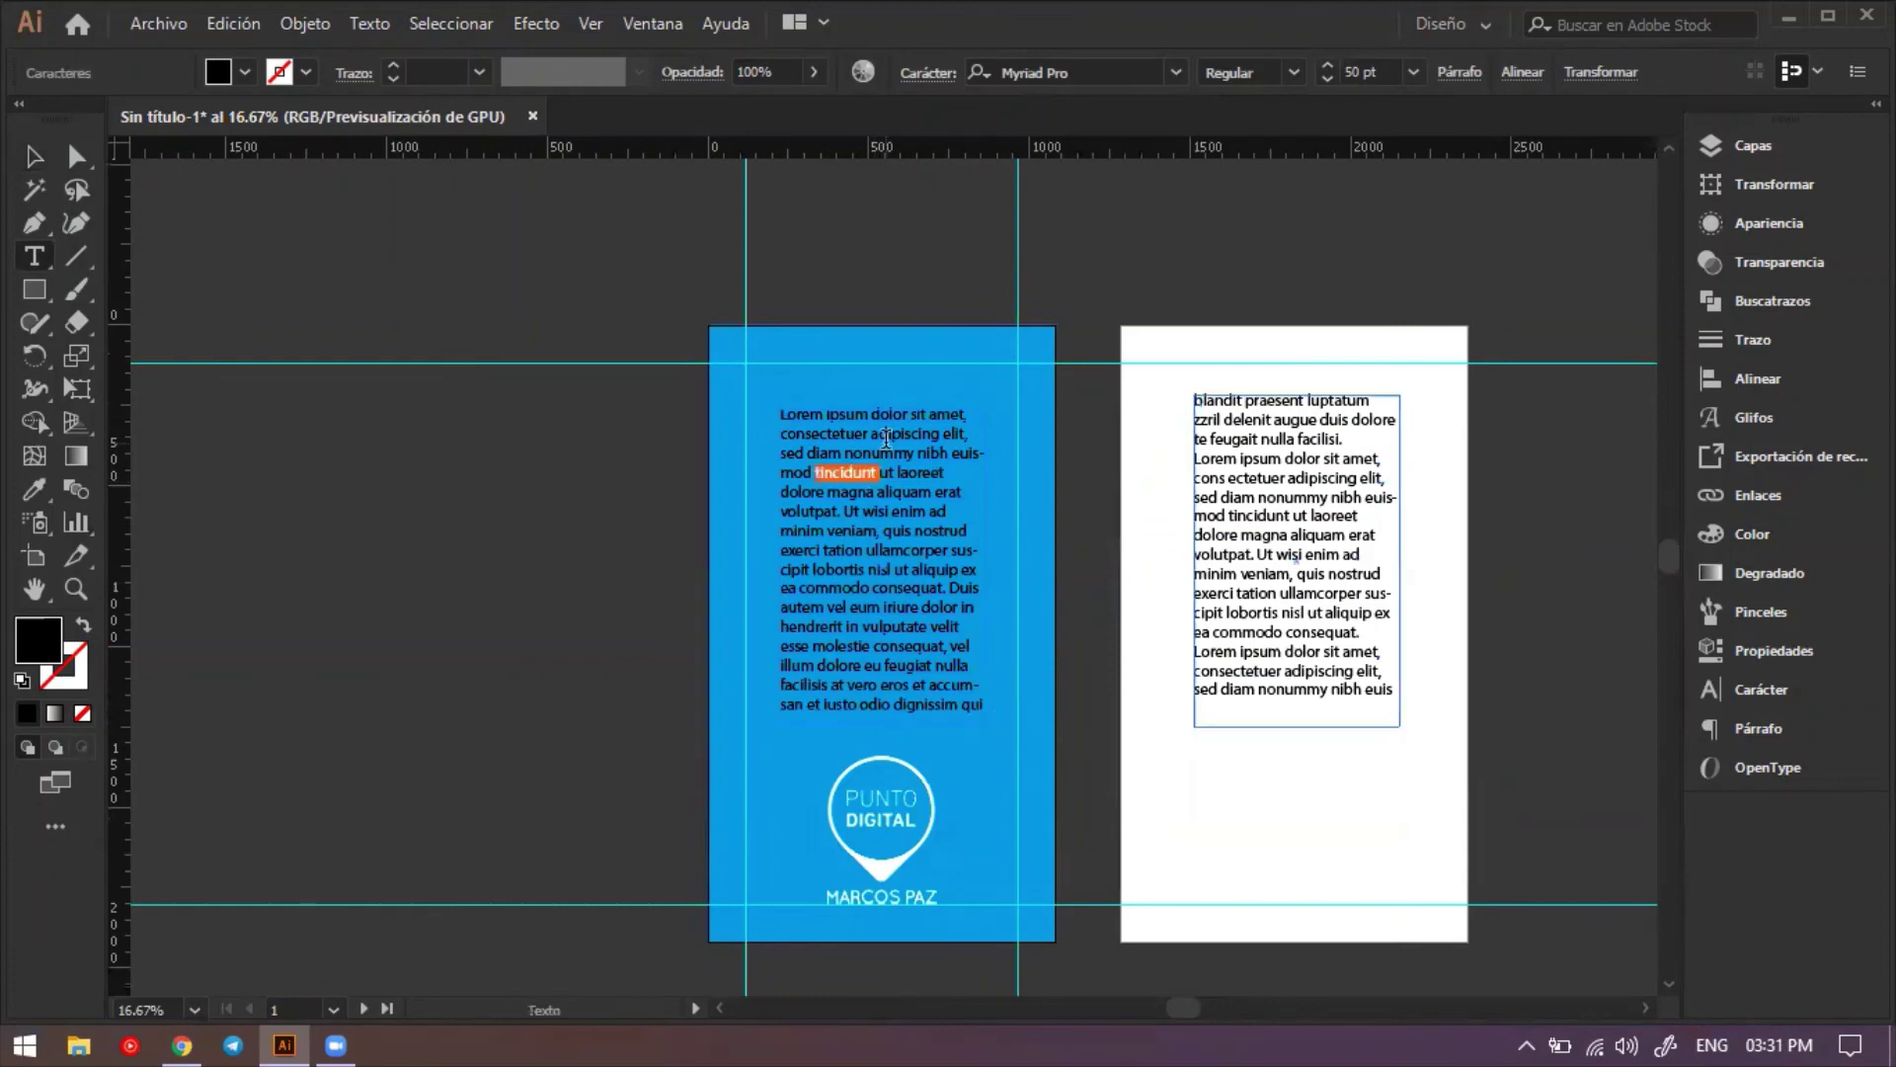
{"action": "triple_click", "coordinate": [833, 430]}
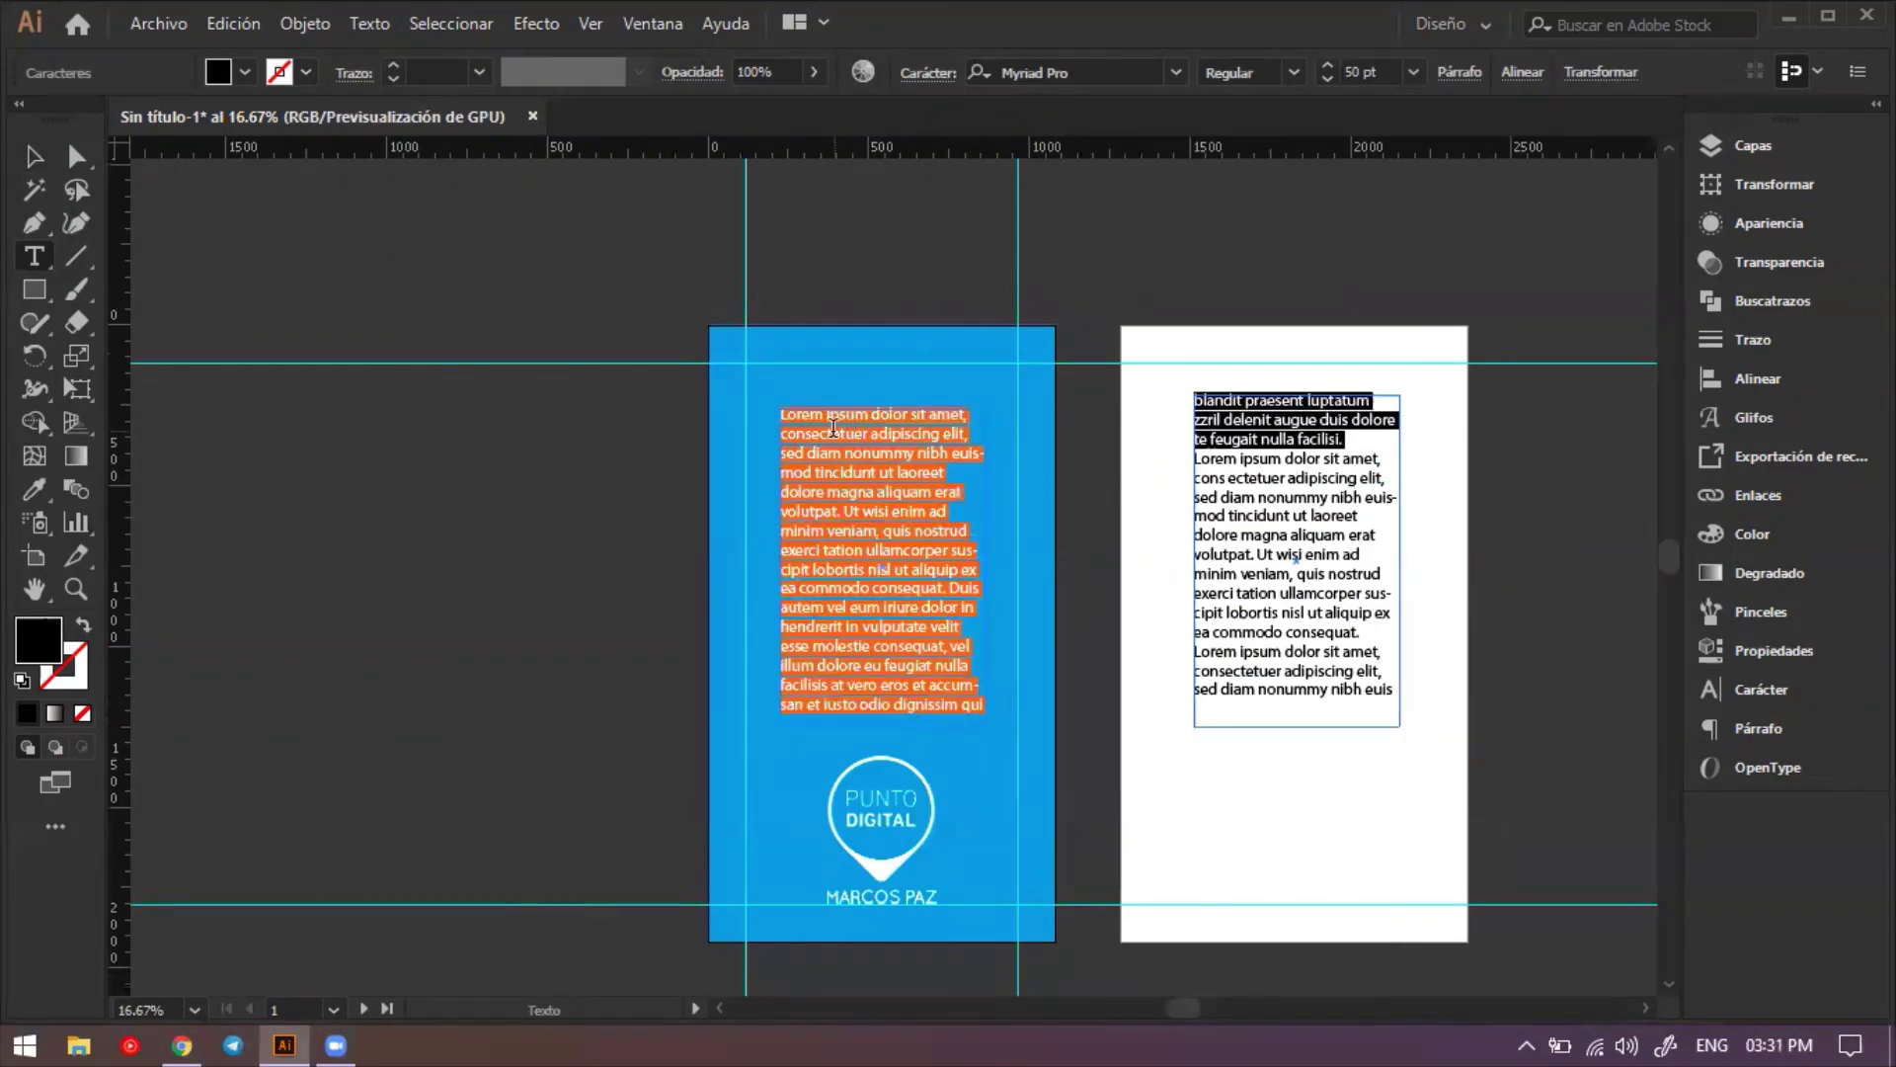
{"action": "key", "text": "Escape"}
{"action": "left_click", "coordinate": [1452, 79]}
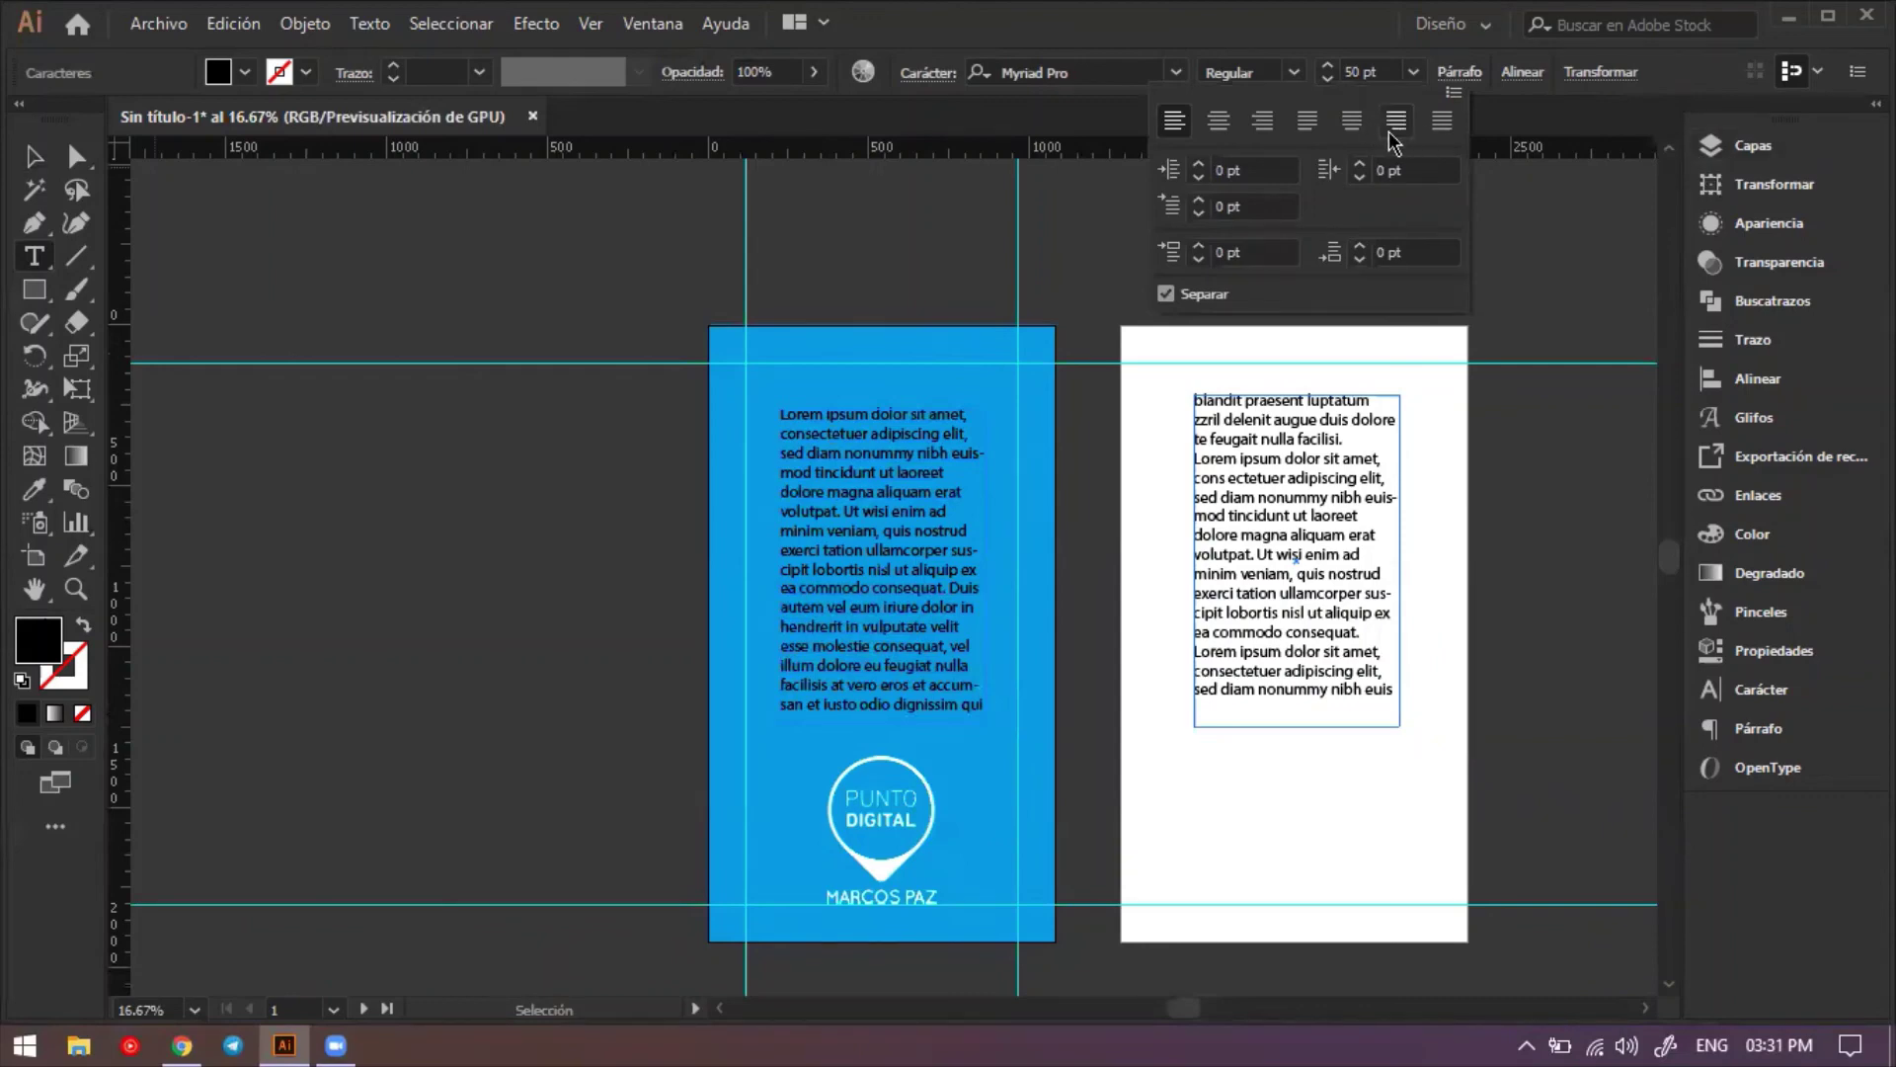
{"action": "left_click", "coordinate": [1308, 121]}
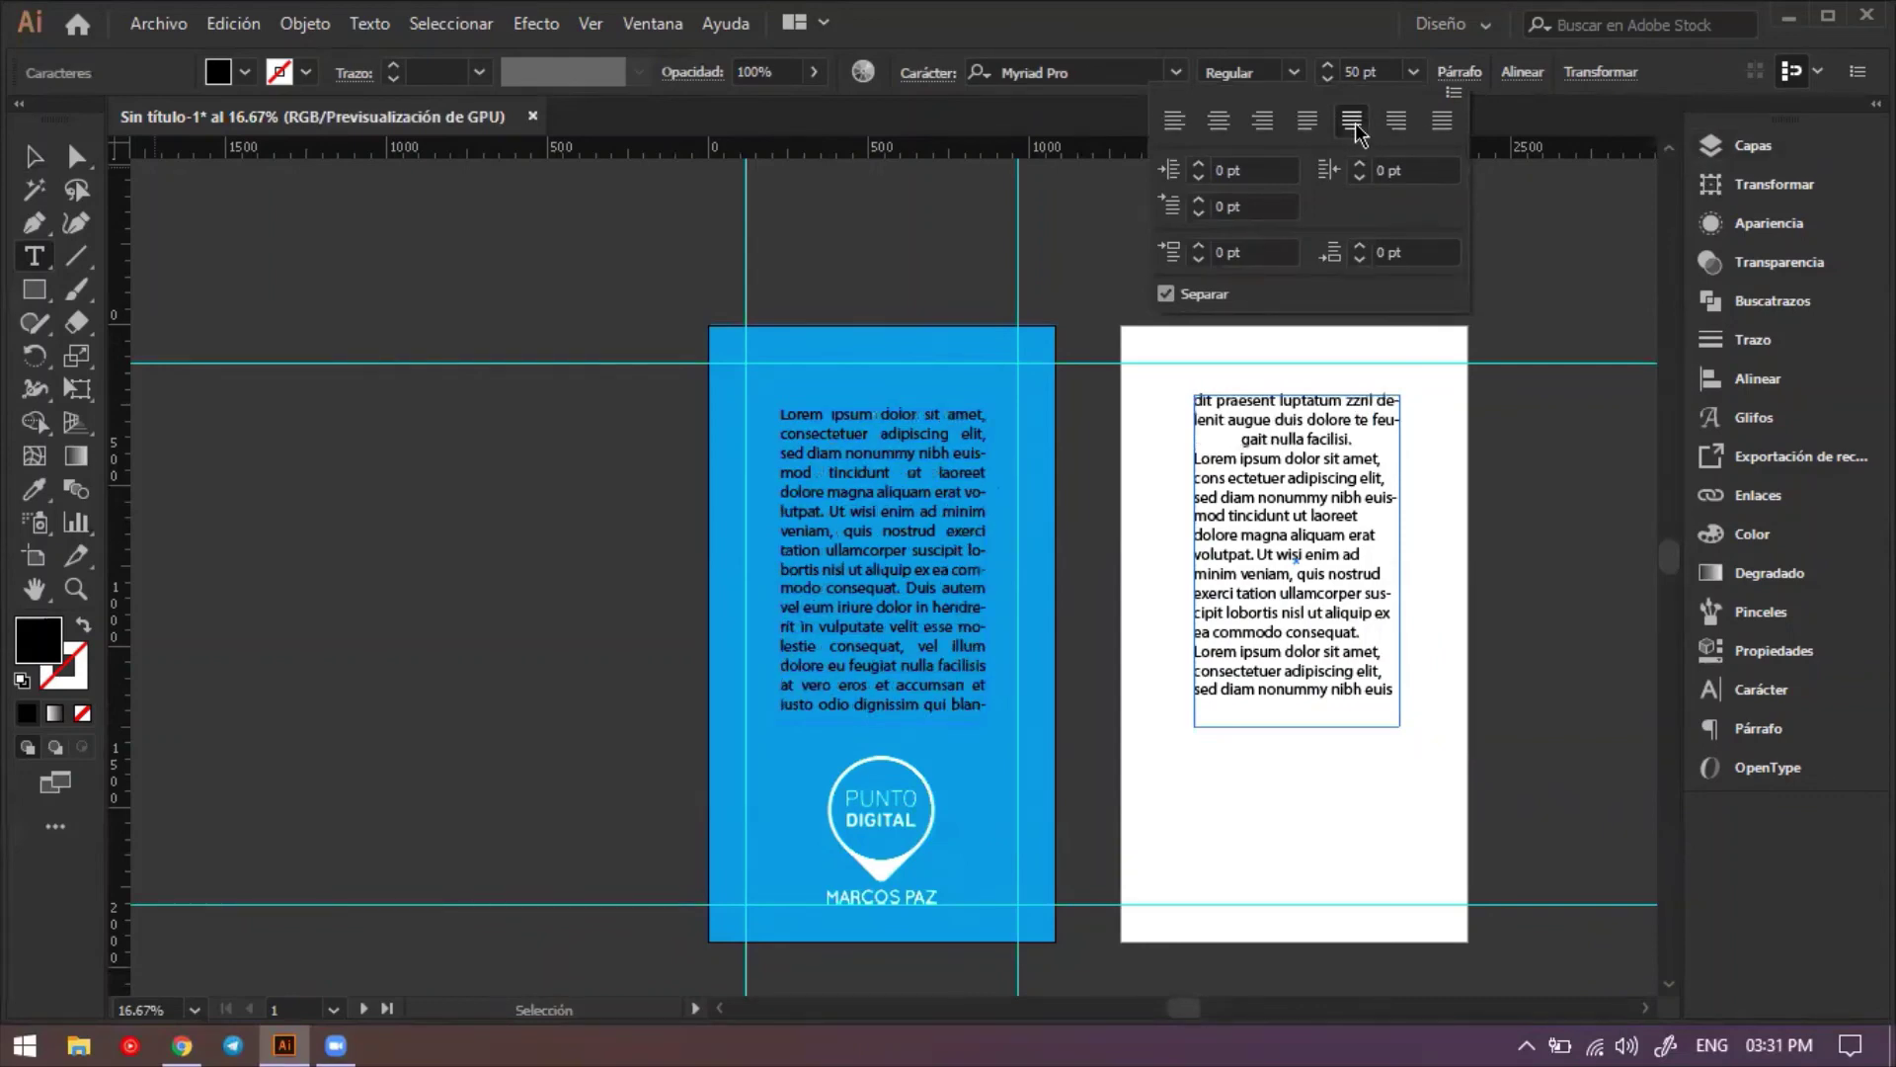
{"action": "left_click", "coordinate": [1352, 121]}
Justify the second placeholder paragraph on the white artboard with its last line centred.
{"action": "left_click", "coordinate": [1327, 460]}
{"action": "double_click", "coordinate": [1328, 478]}
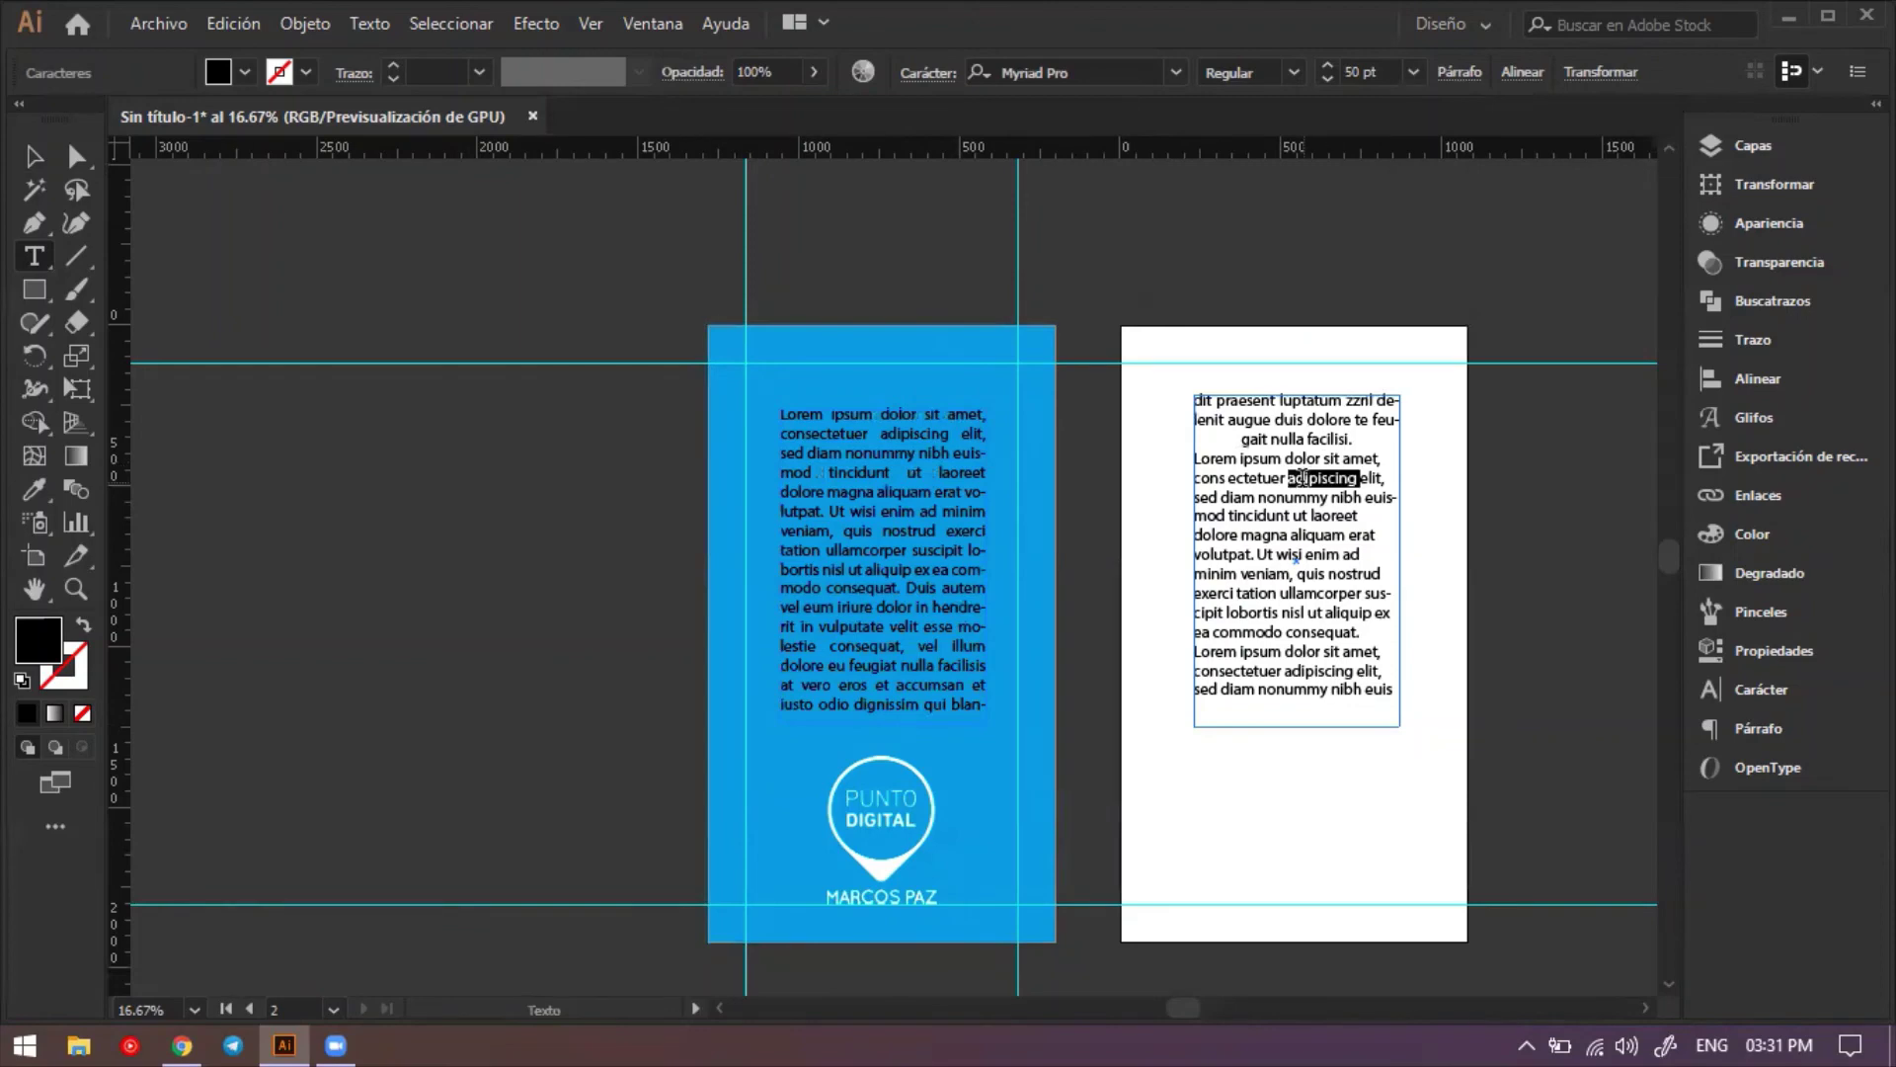
{"action": "left_click", "coordinate": [1303, 478]}
{"action": "left_click", "coordinate": [1521, 72]}
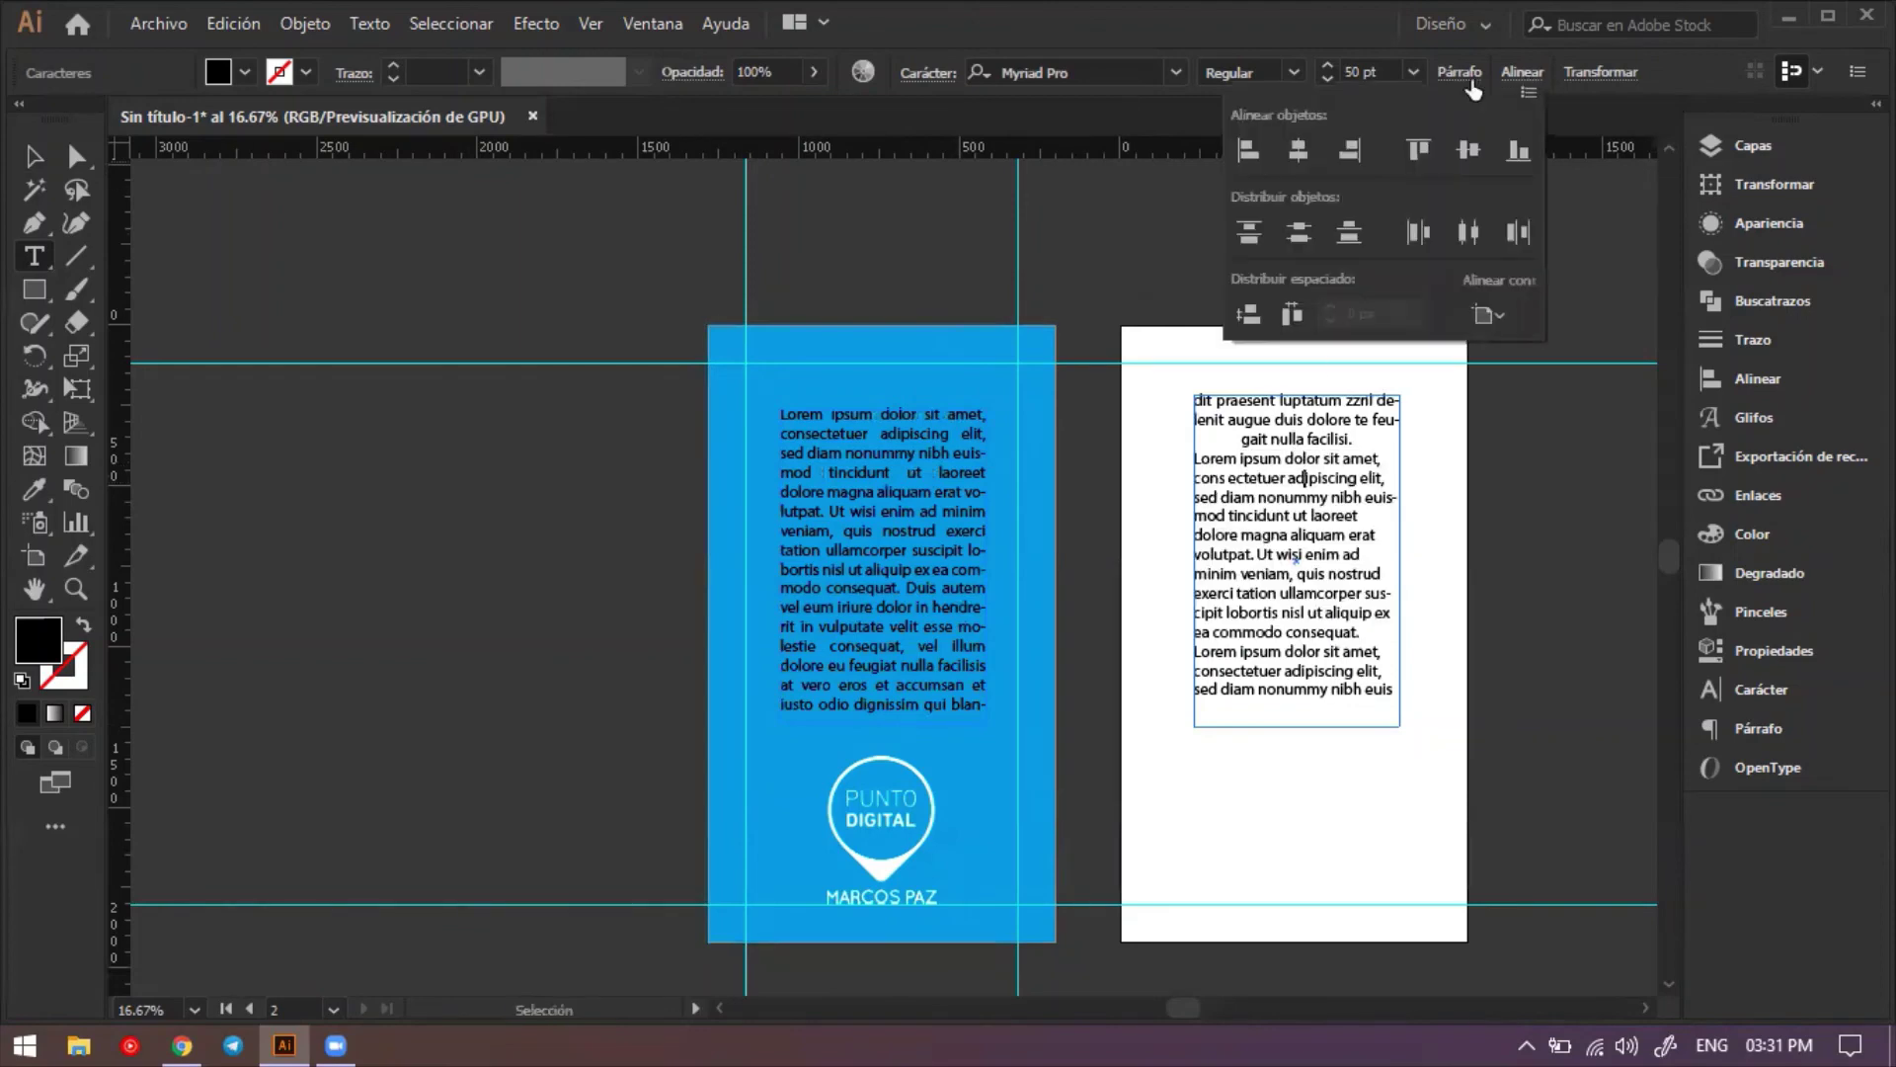
{"action": "left_click", "coordinate": [1460, 72]}
{"action": "left_click", "coordinate": [1460, 72]}
{"action": "left_click", "coordinate": [1351, 121]}
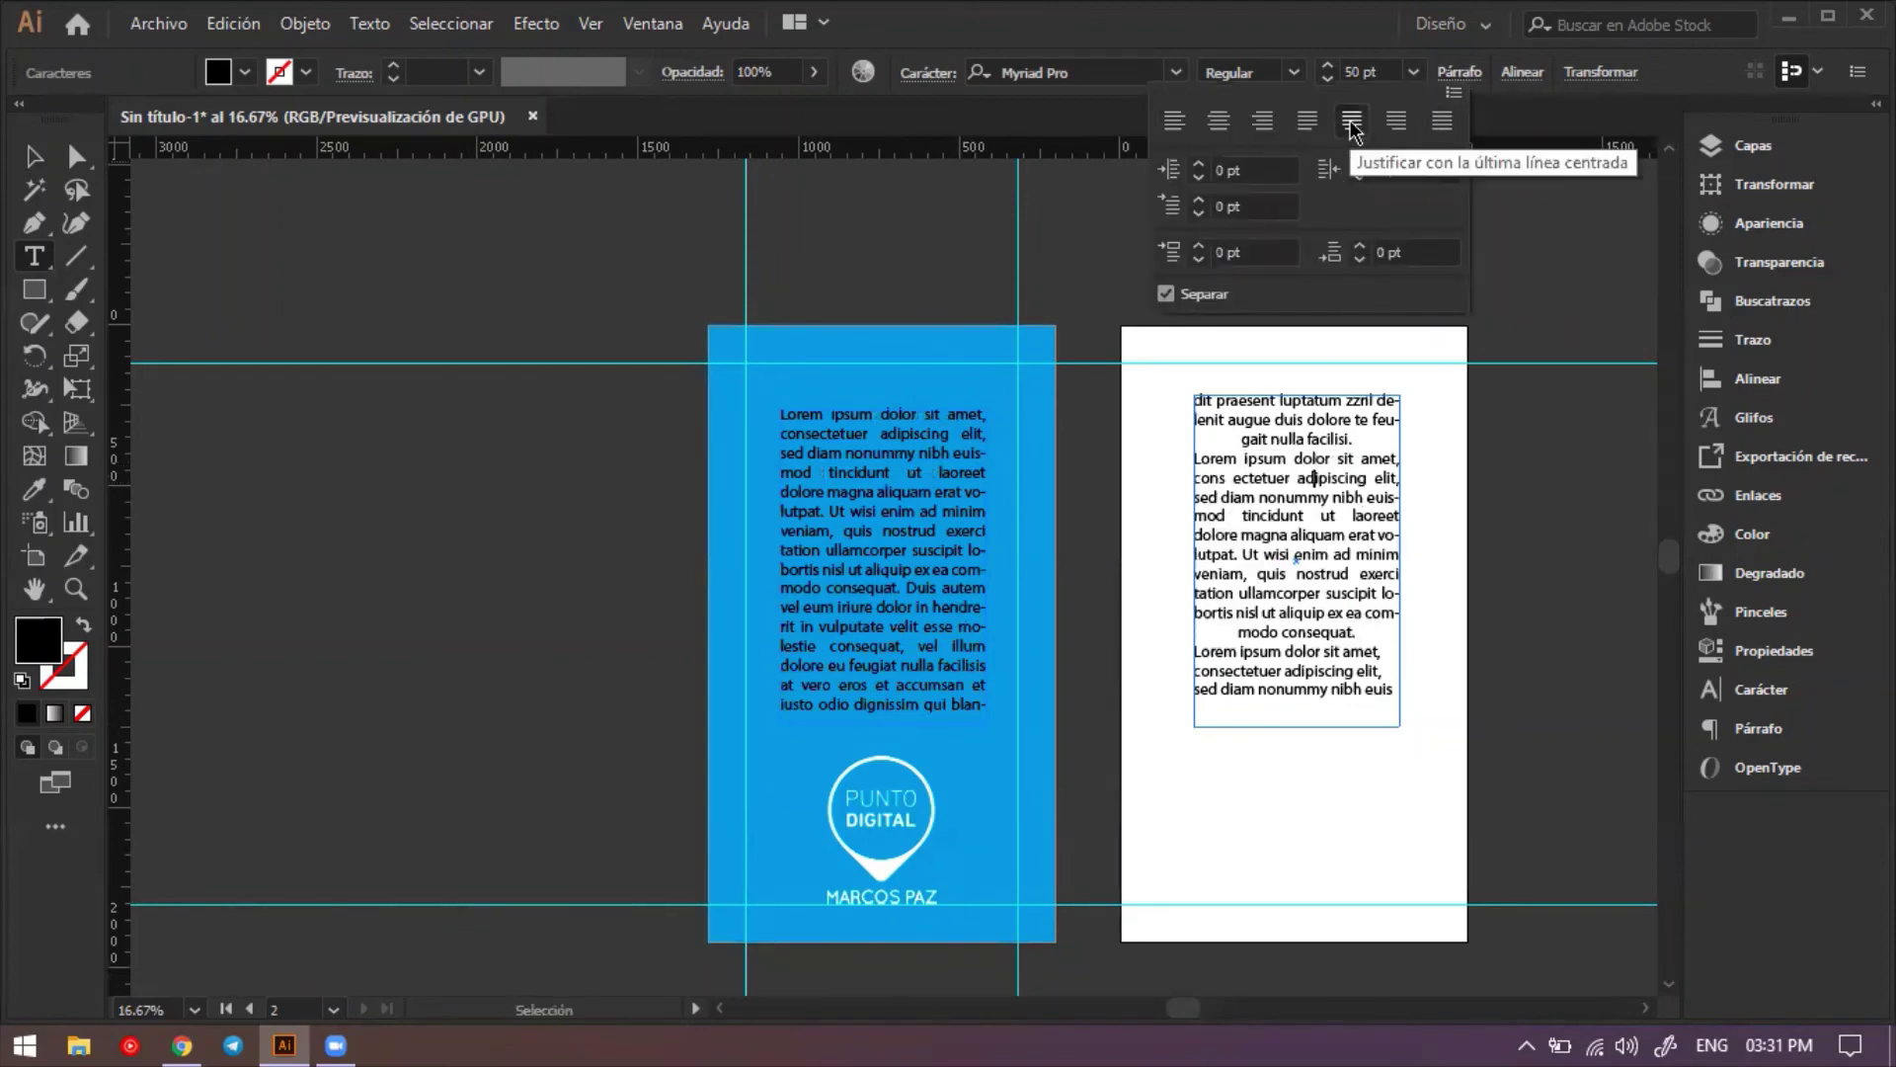
Justify the last placeholder paragraph on the white artboard with its last line centred, check the whole text's alignment and deselect it.
{"action": "triple_click", "coordinate": [1308, 673]}
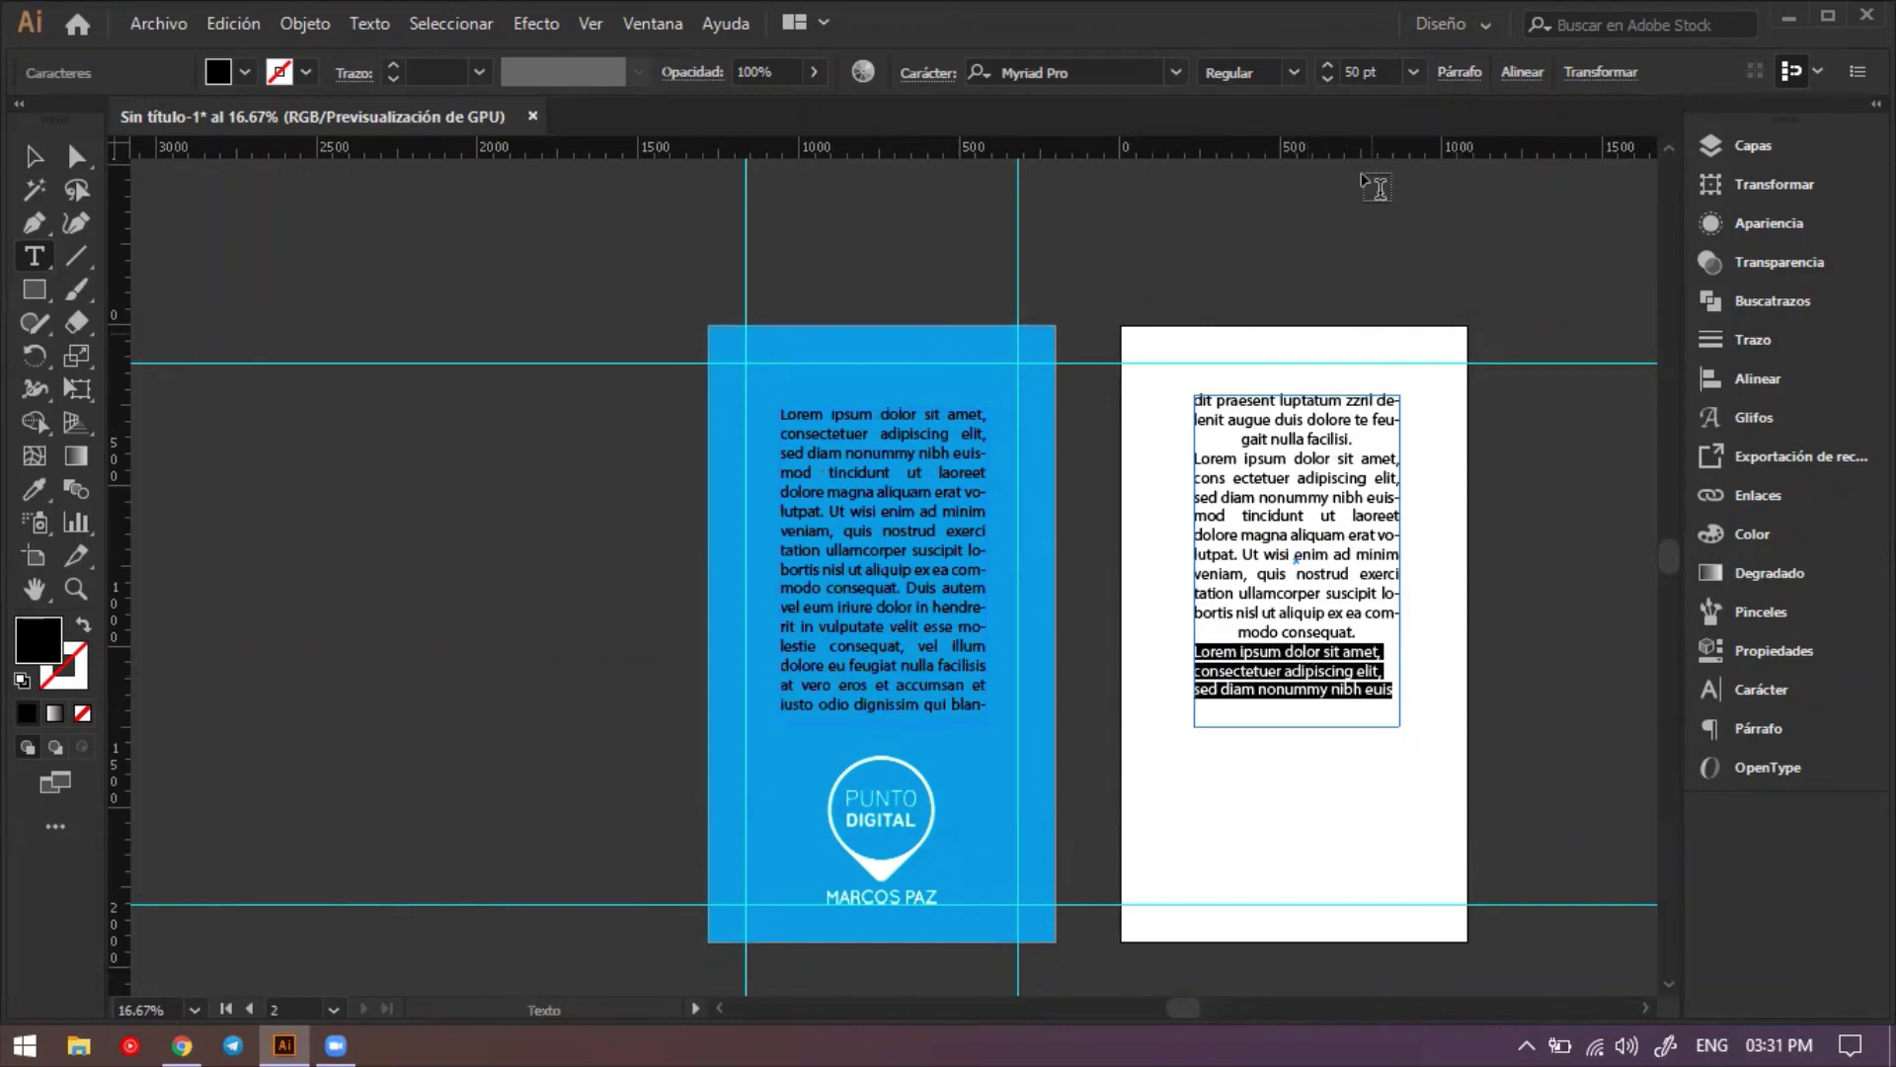
{"action": "left_click", "coordinate": [1442, 75]}
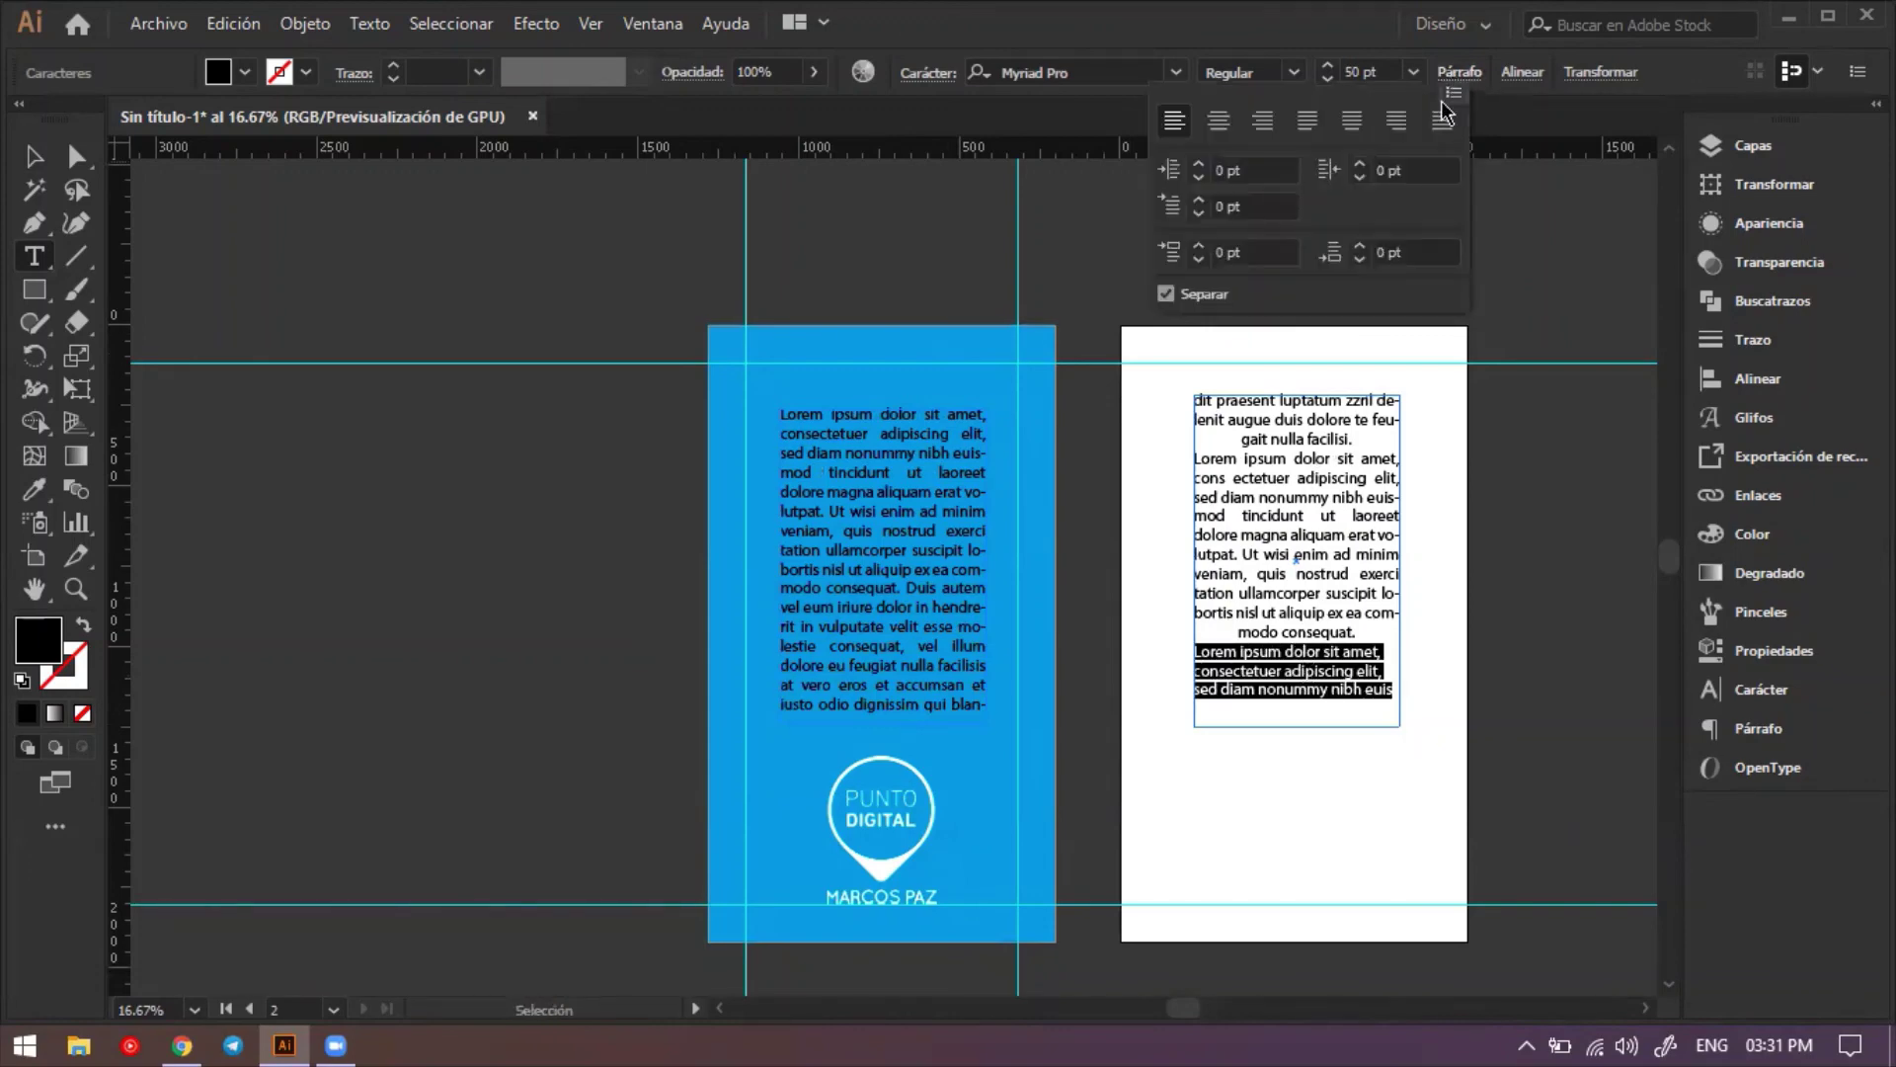
{"action": "left_click", "coordinate": [1350, 122]}
{"action": "left_click", "coordinate": [1375, 706]}
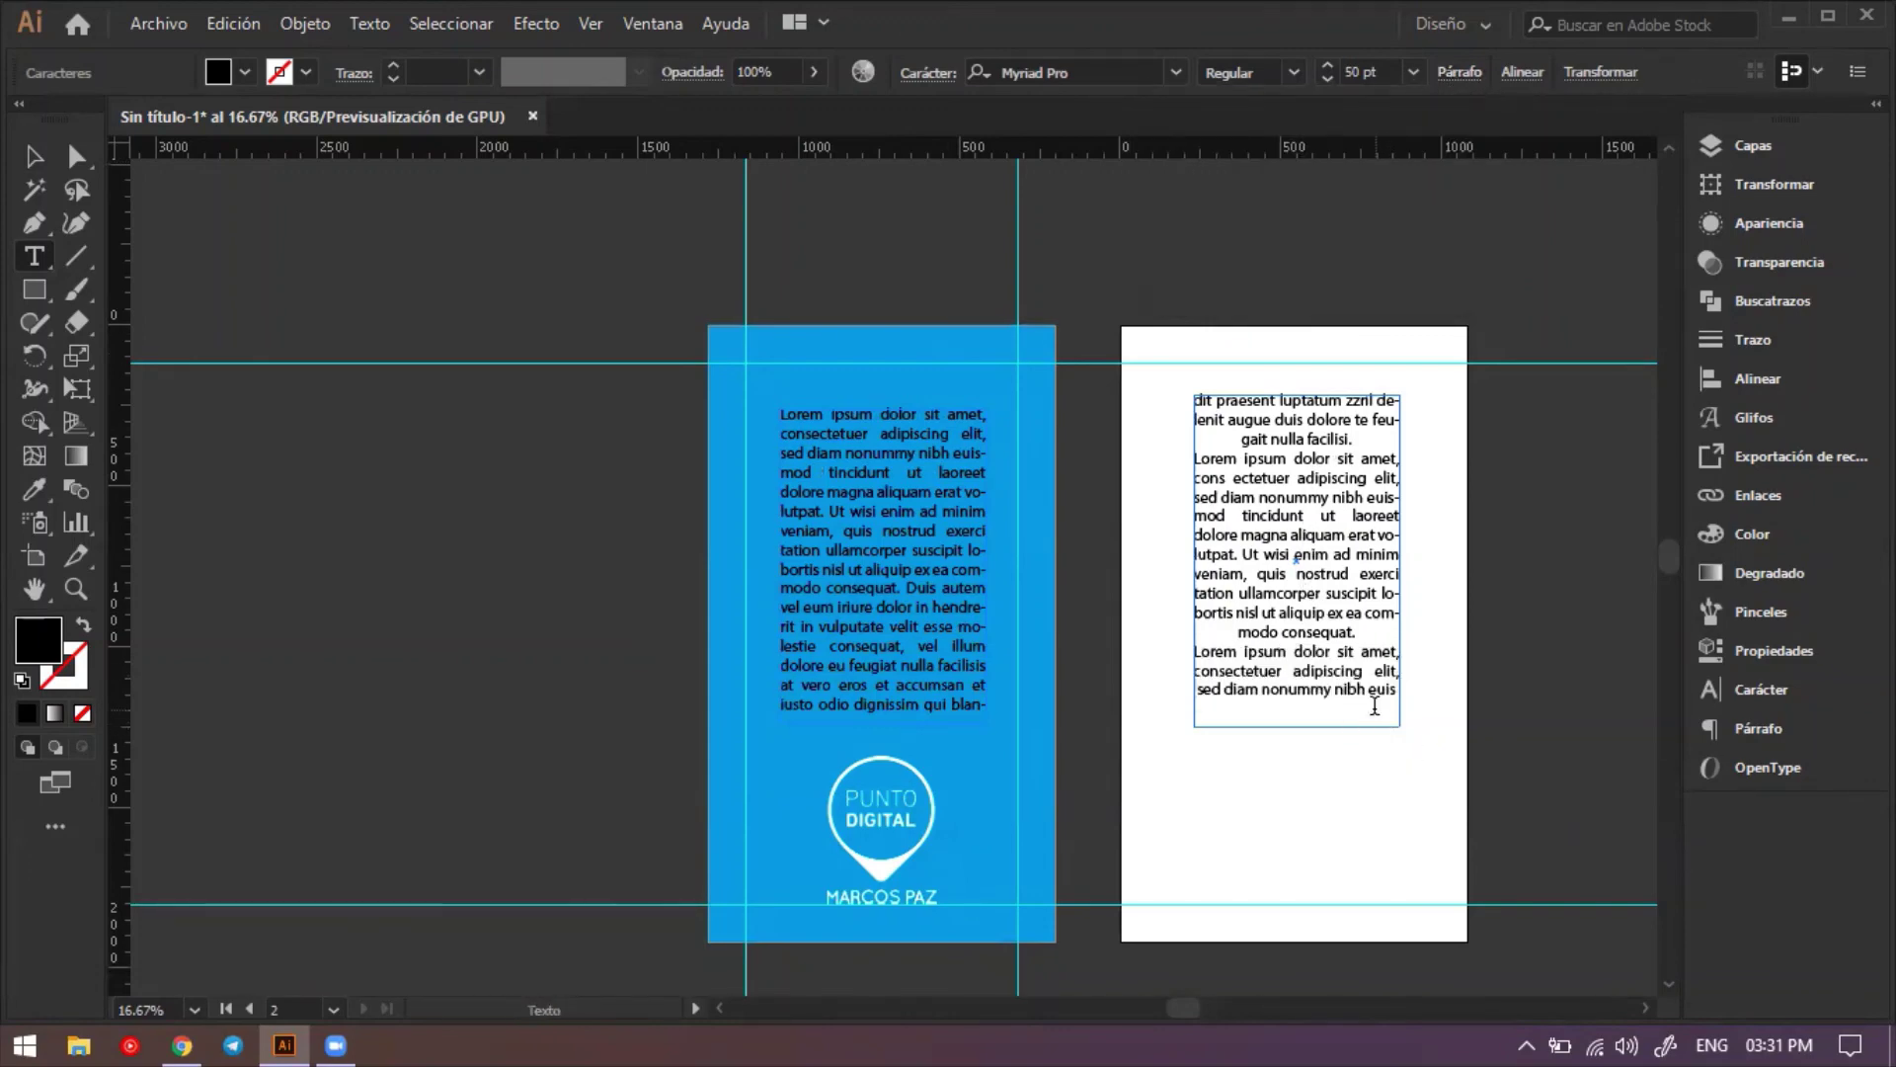
{"action": "left_click_drag", "start_coordinate": [1386, 708], "coordinate": [695, 361]}
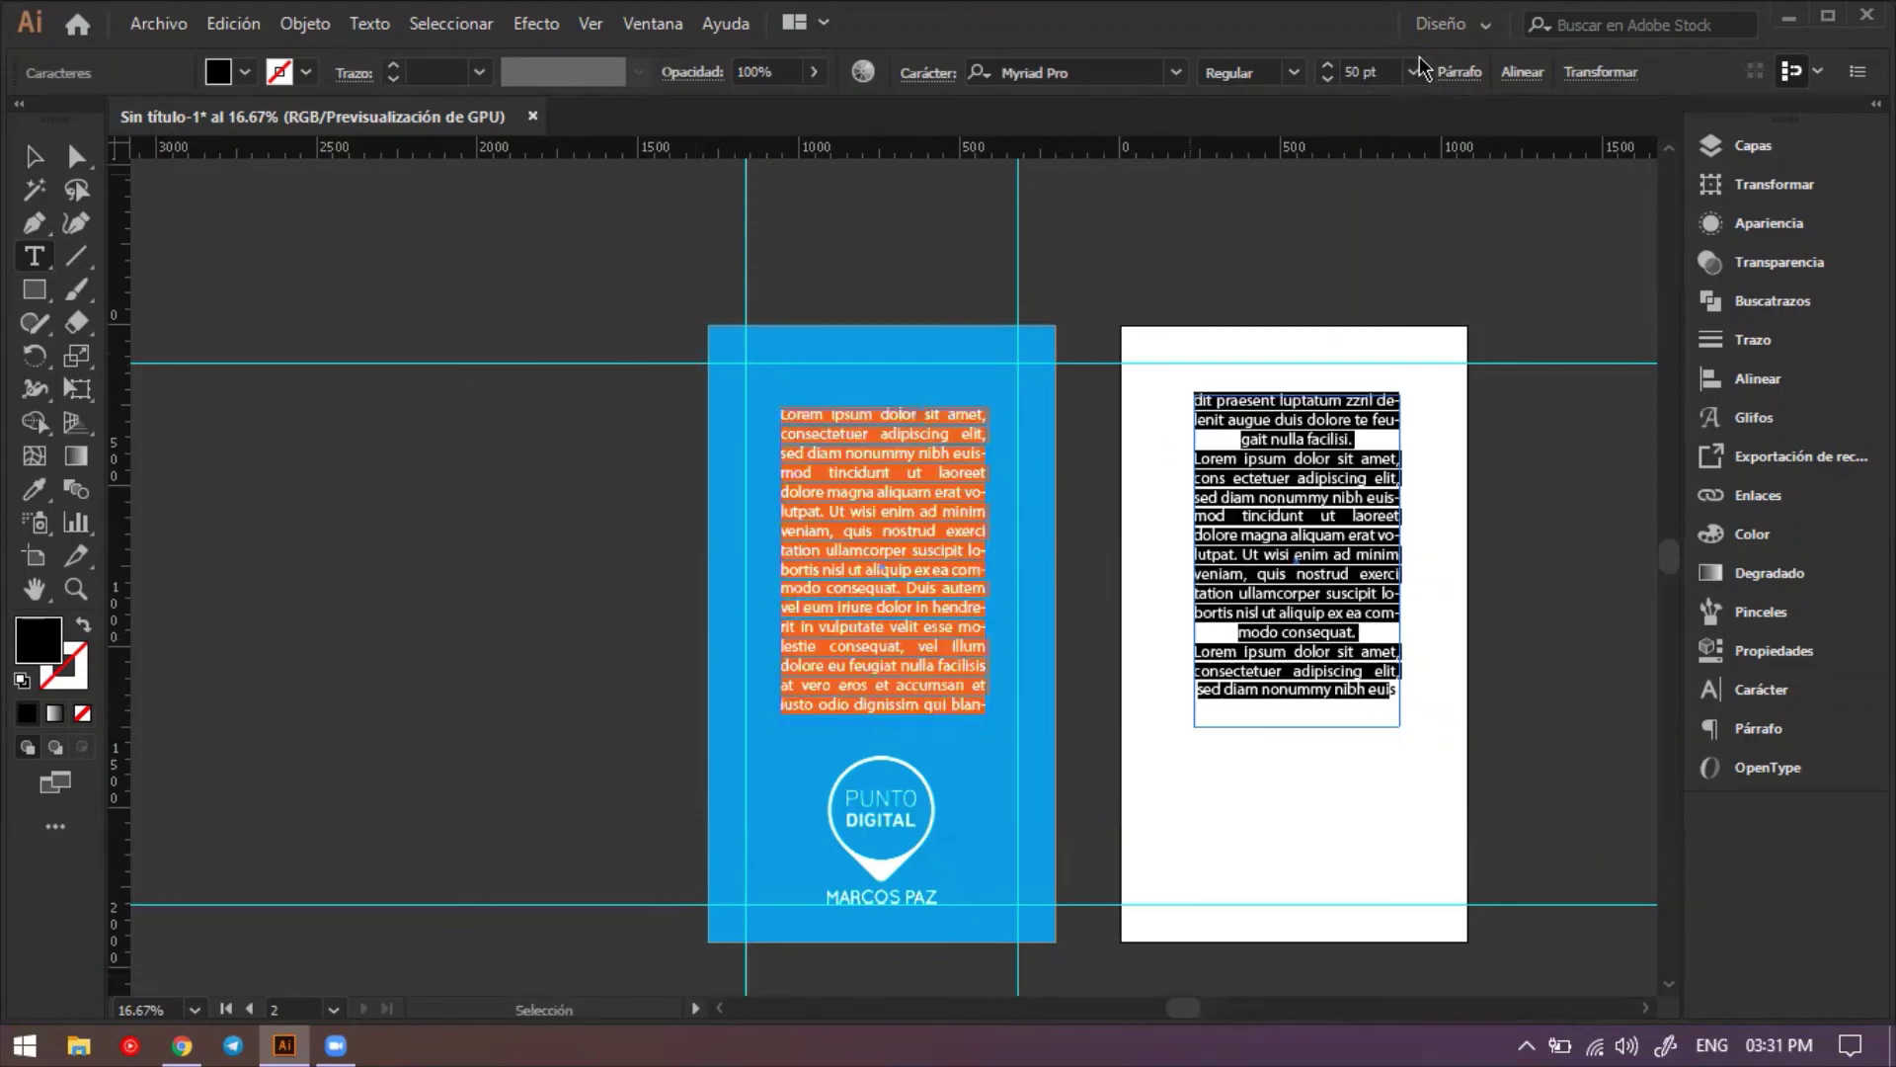
{"action": "left_click", "coordinate": [1460, 74]}
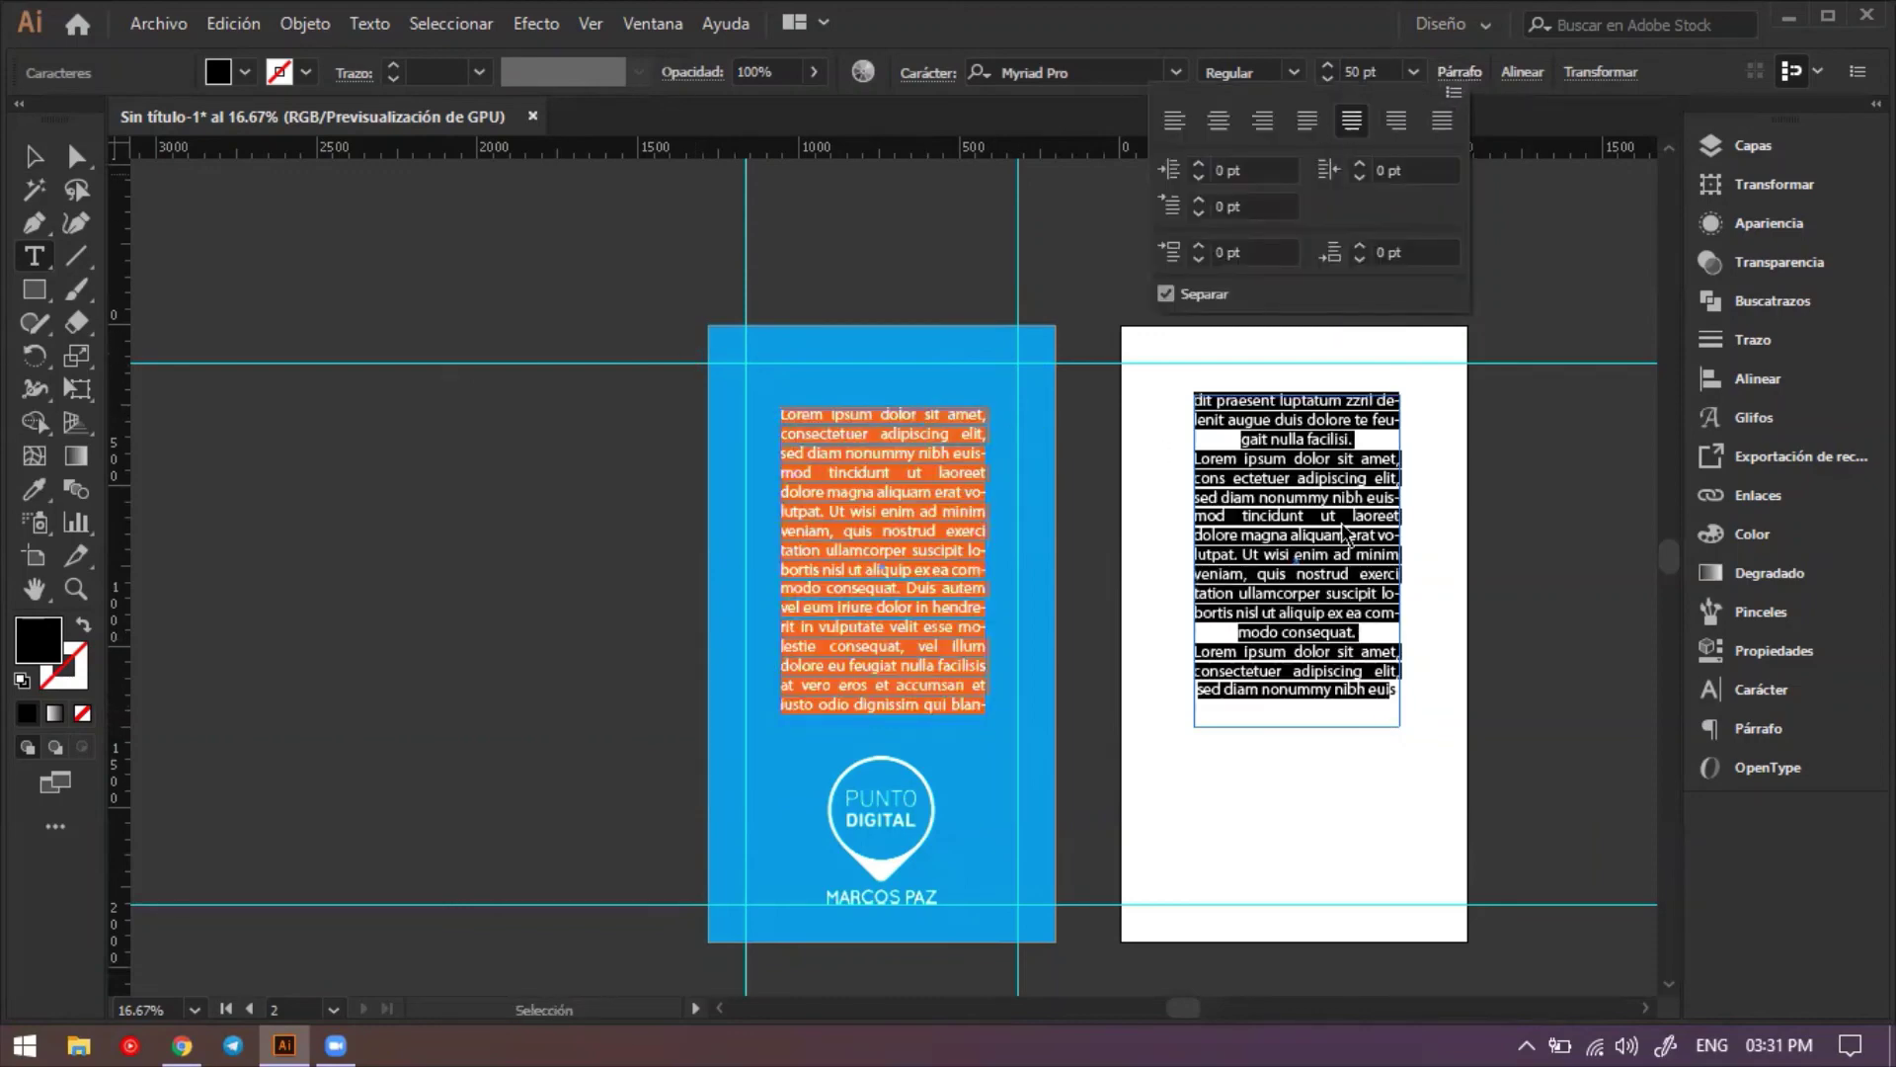
{"action": "left_click", "coordinate": [33, 156]}
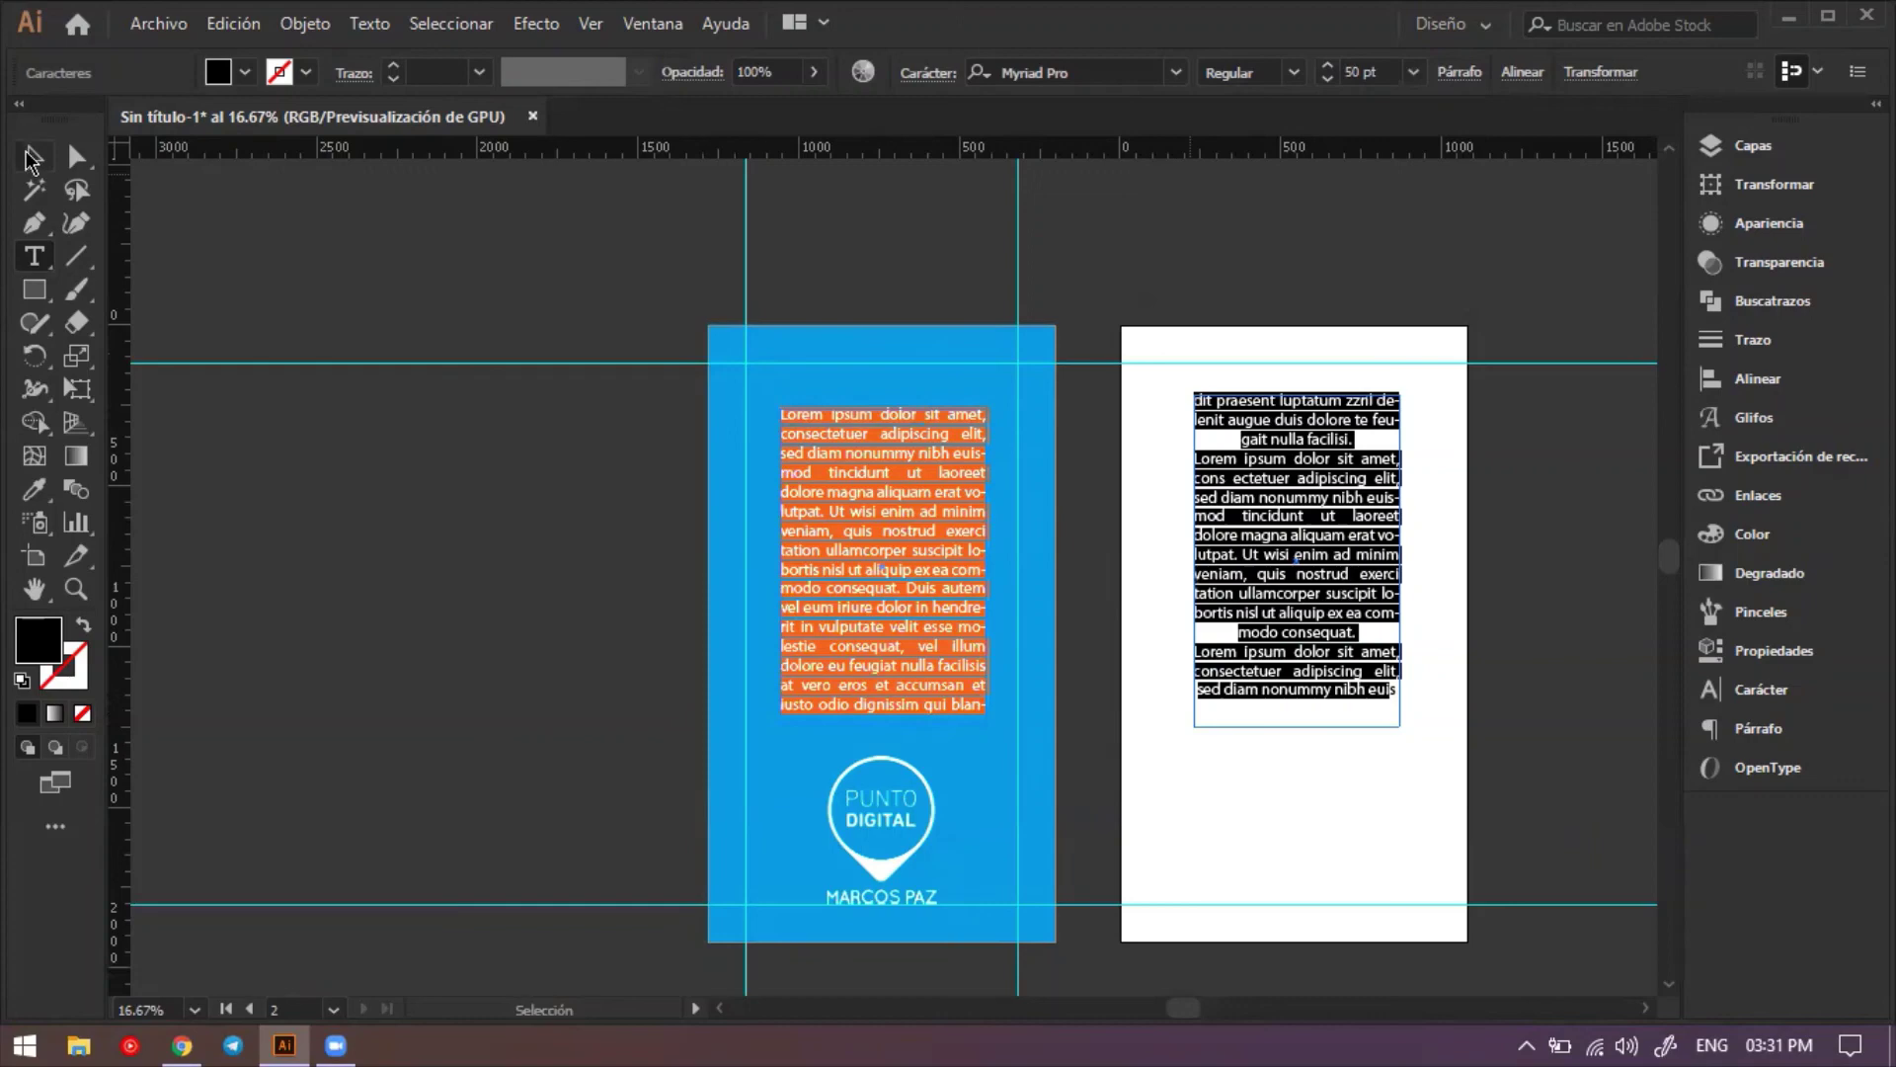
{"action": "left_click", "coordinate": [994, 222]}
Draw a rectangle covering the entire white artboard from corner to corner.
{"action": "left_click_drag", "start_coordinate": [1048, 271], "coordinate": [748, 266]}
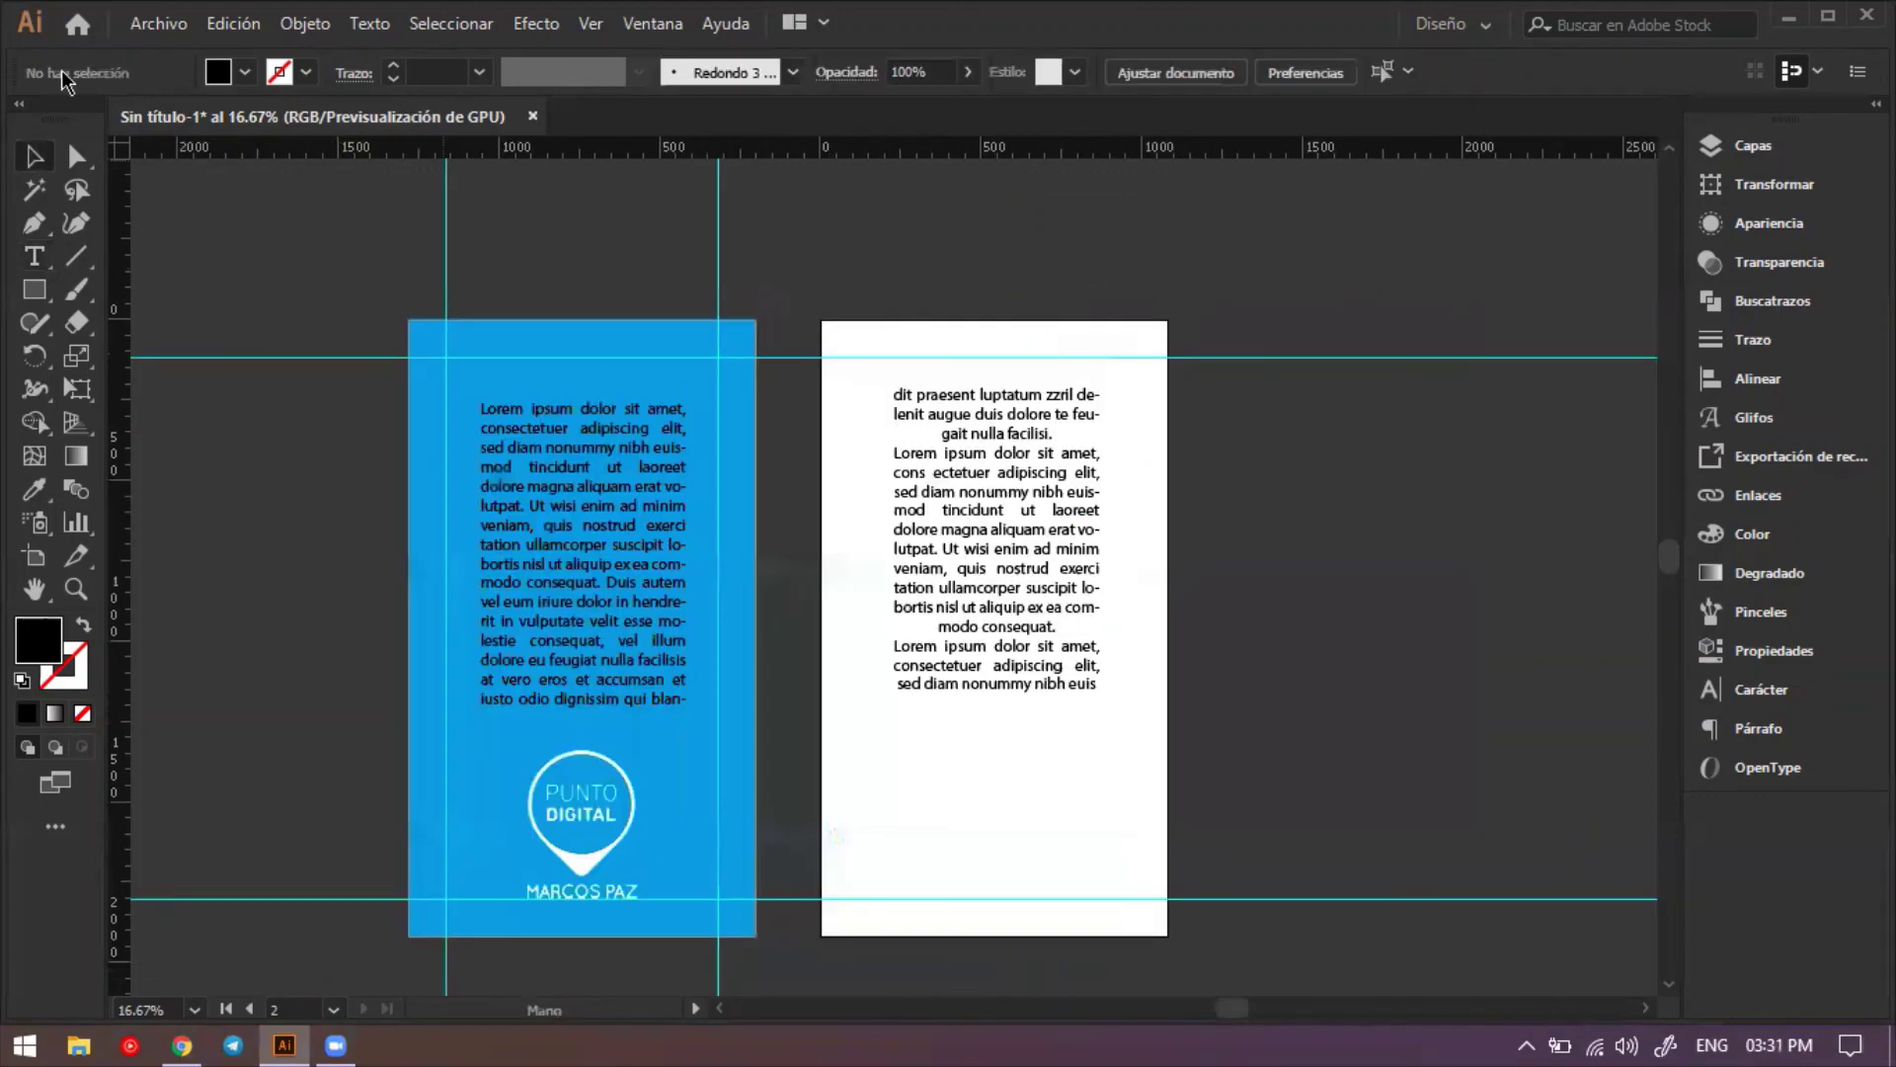
{"action": "left_click", "coordinate": [155, 24]}
{"action": "left_click", "coordinate": [17, 415]}
{"action": "left_click", "coordinate": [32, 291]}
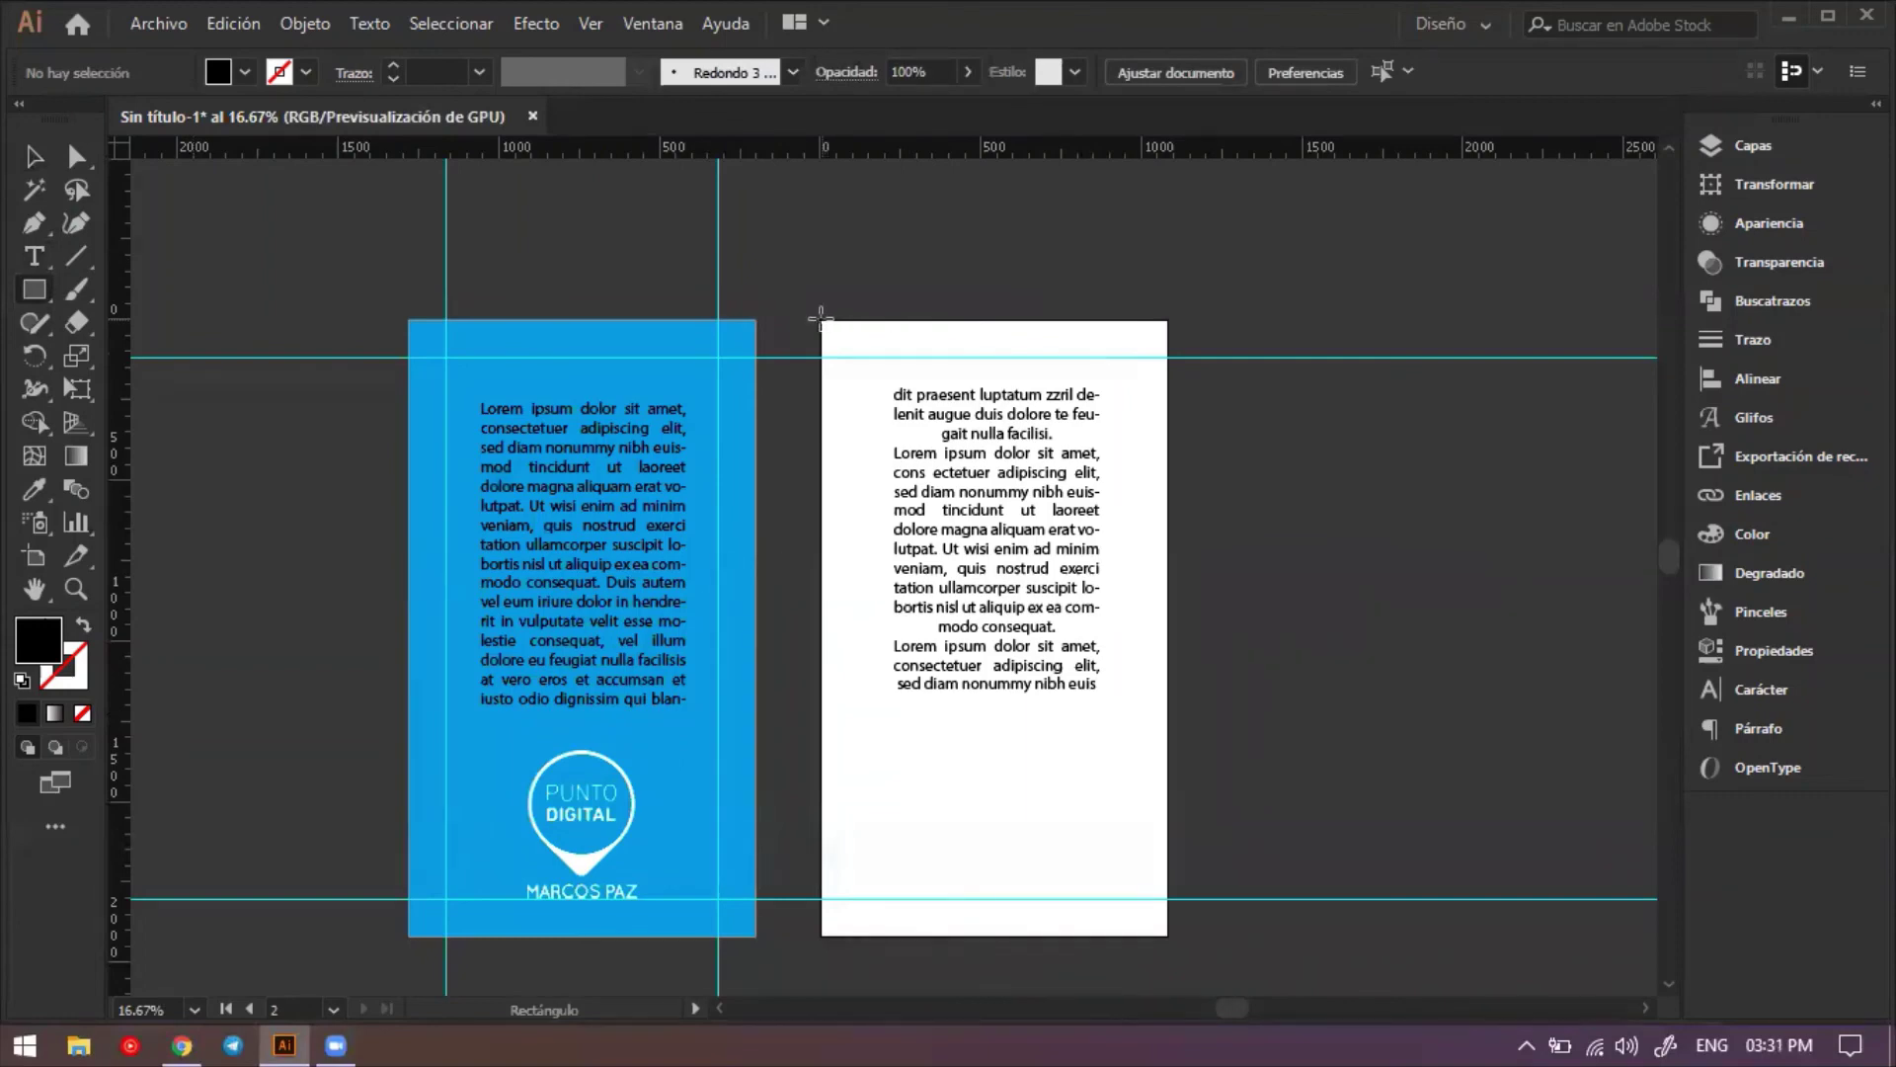
{"action": "left_click_drag", "start_coordinate": [820, 318], "coordinate": [1168, 935]}
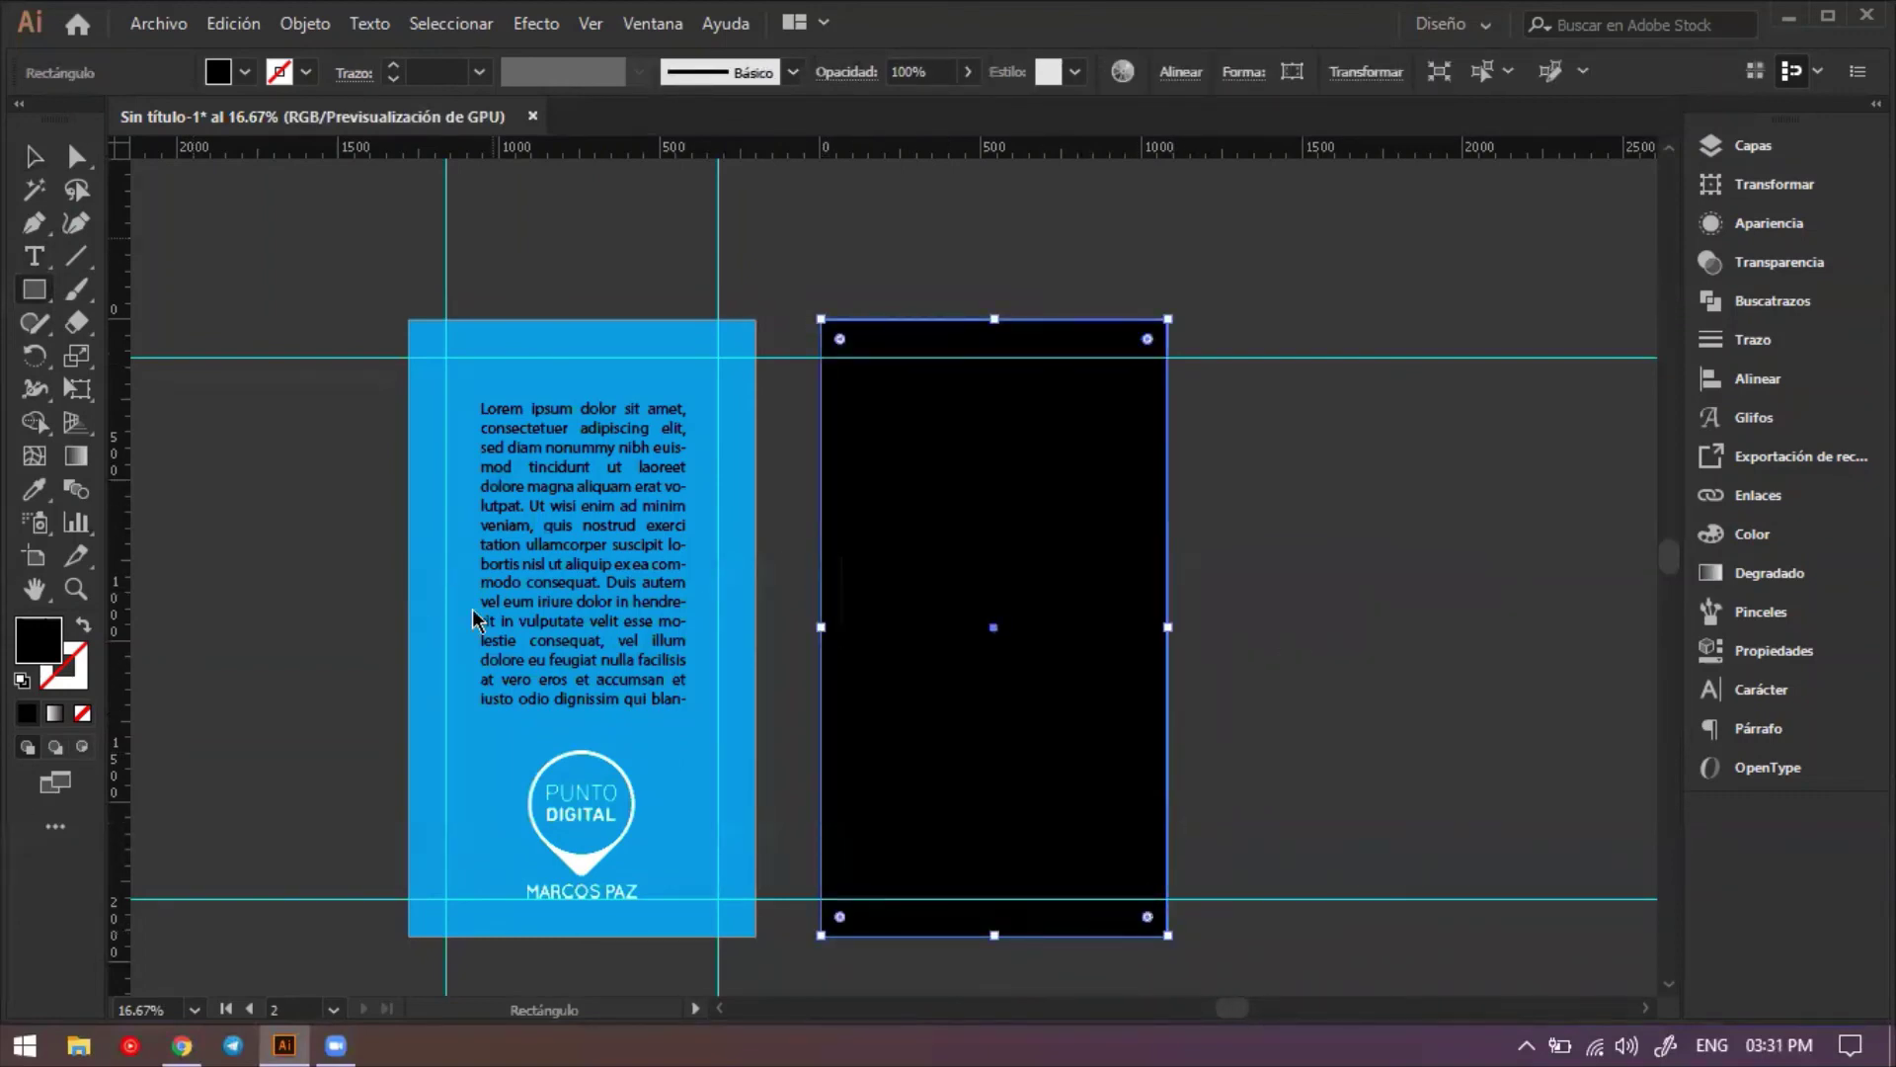
Fill the new rectangle on the second artboard with a bright green.
{"action": "double_click", "coordinate": [37, 640]}
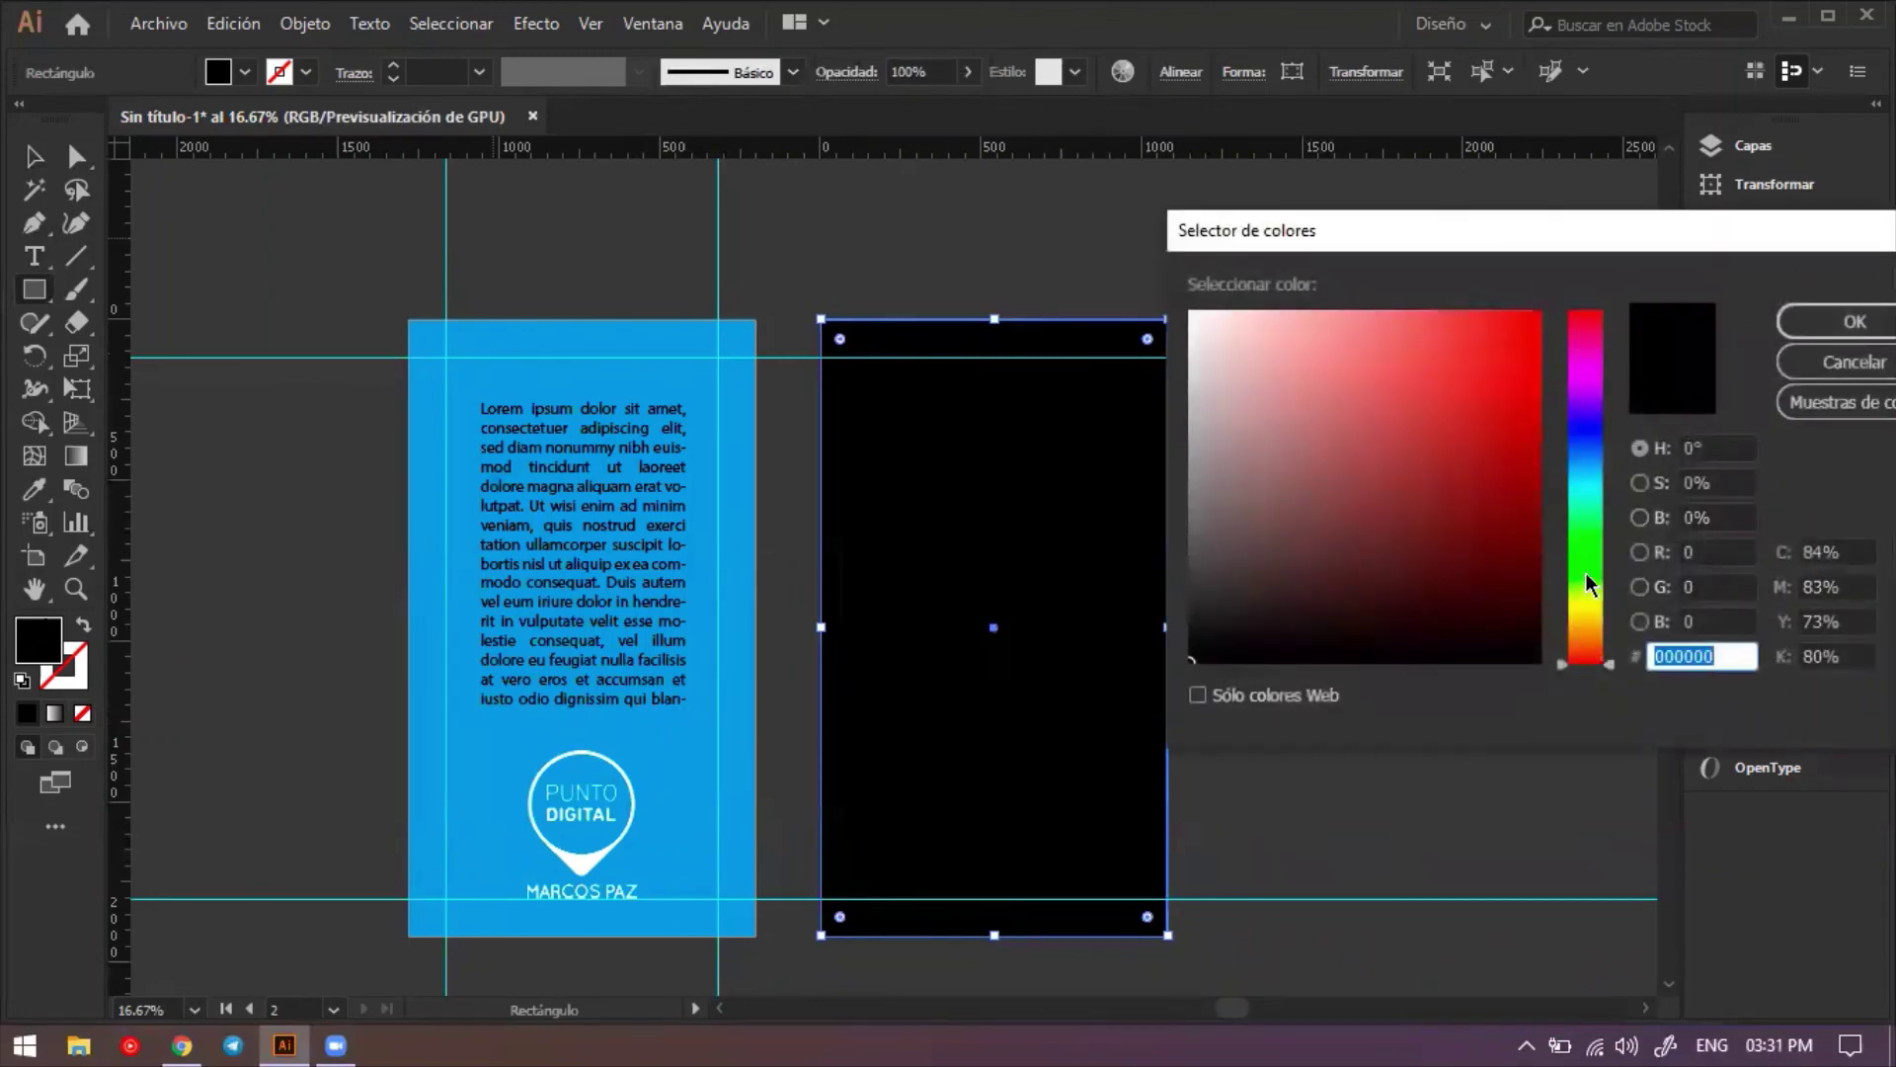
{"action": "left_click_drag", "start_coordinate": [1590, 585], "coordinate": [1587, 546]}
{"action": "left_click_drag", "start_coordinate": [1498, 454], "coordinate": [1478, 350]}
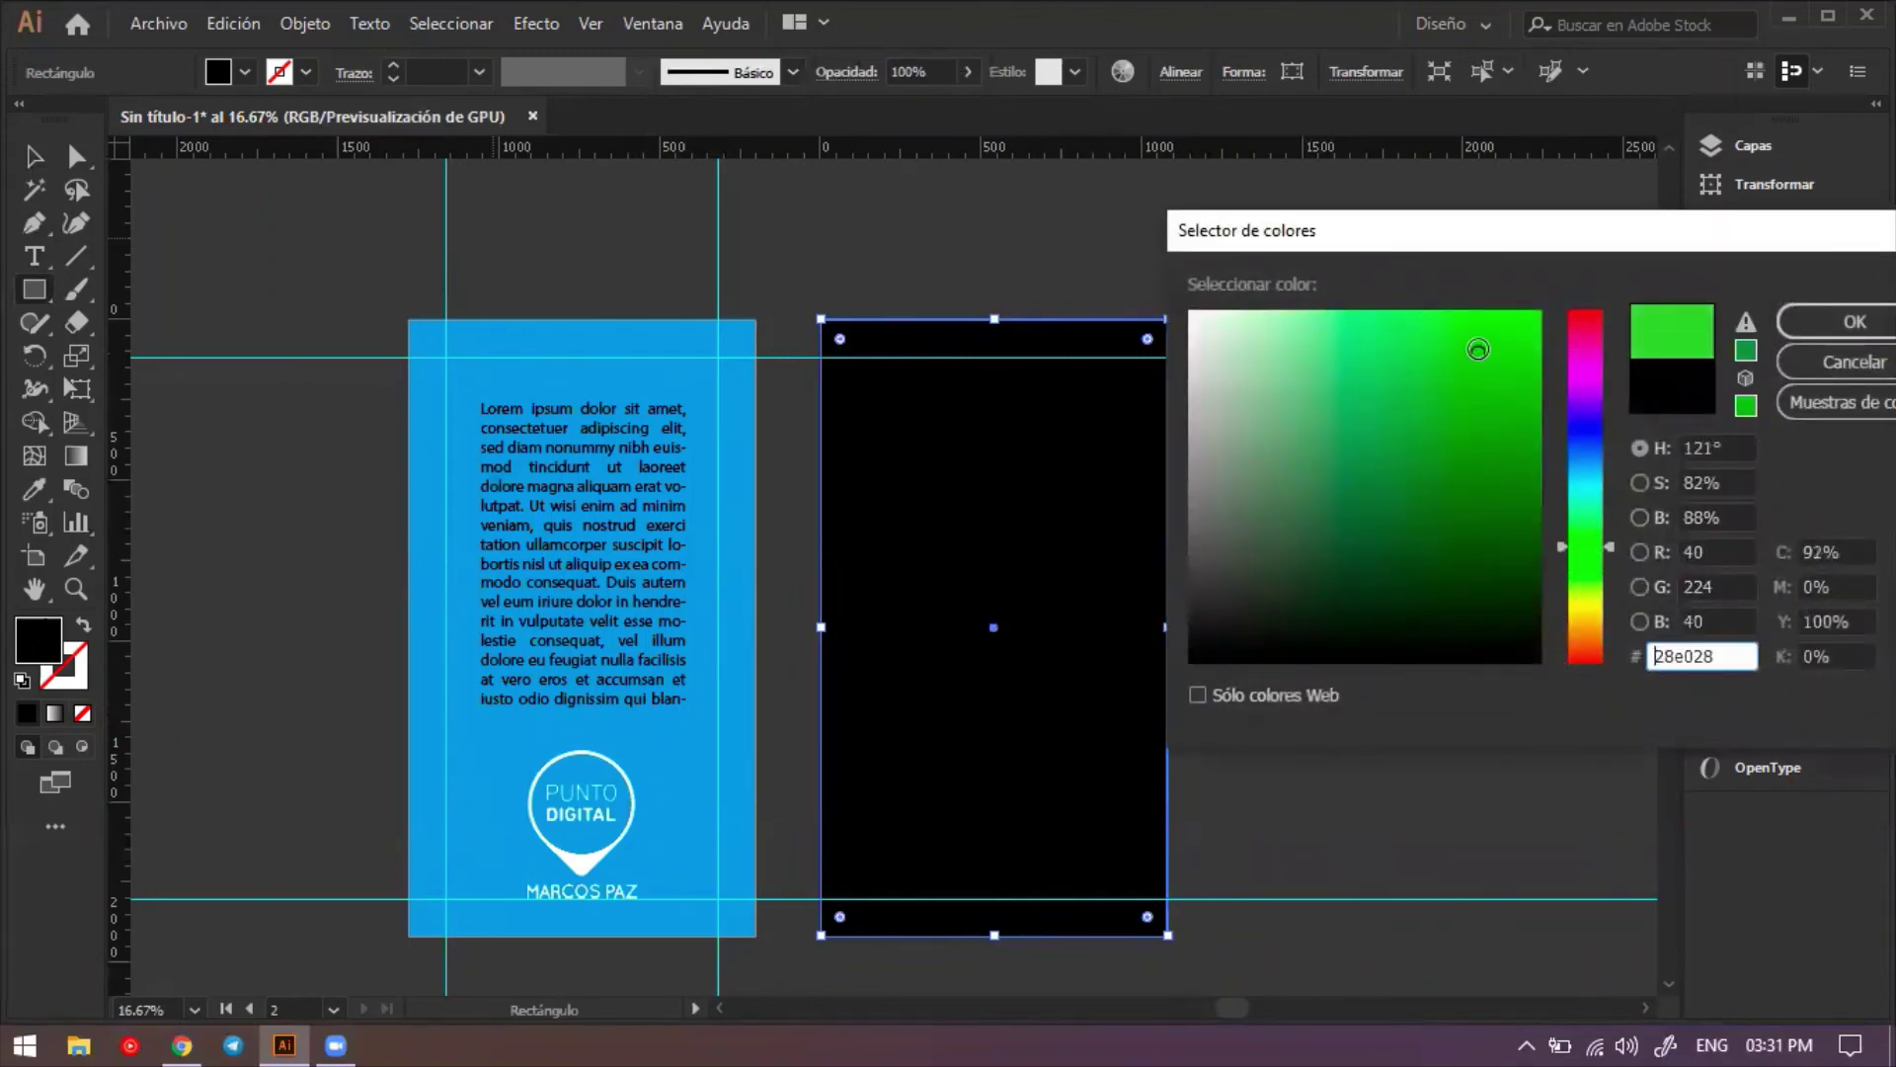
{"action": "left_click", "coordinate": [1853, 322]}
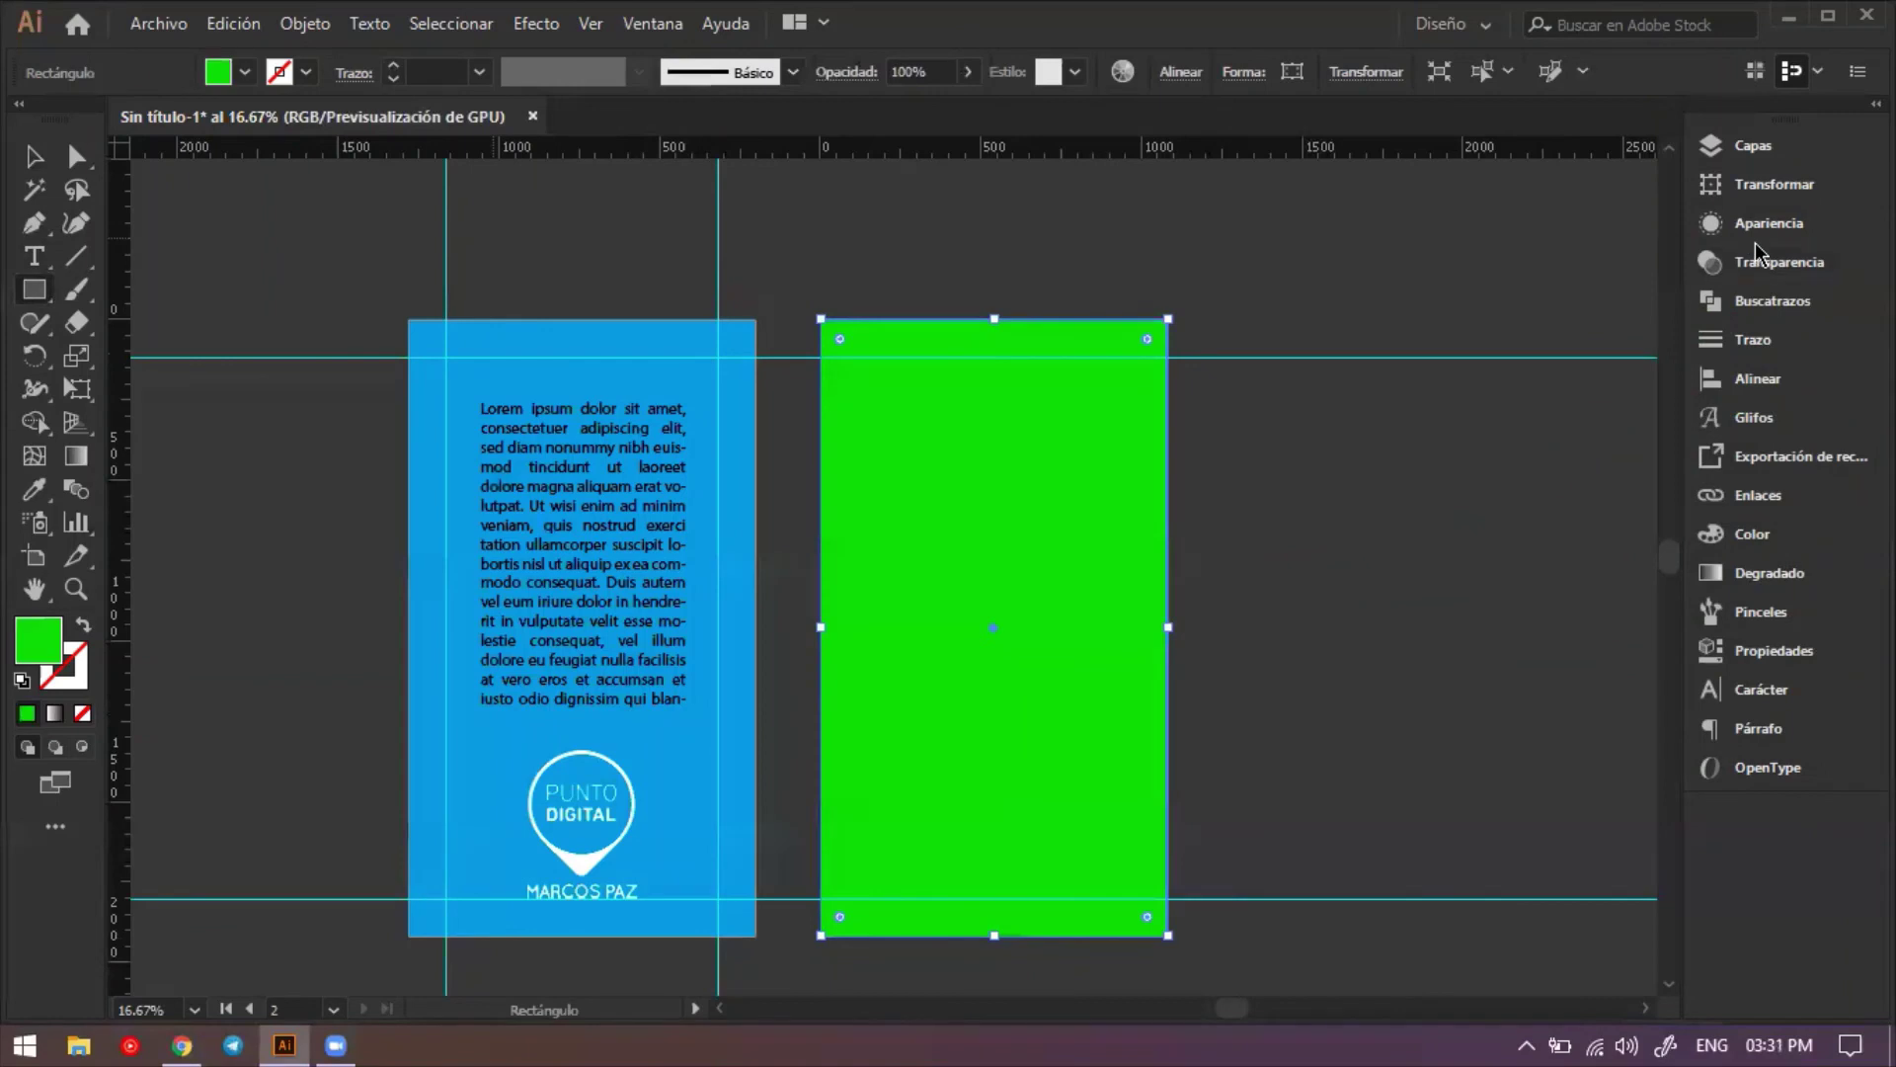
Darken the second artboard's rectangle fill to green 2cd12c and move it in the layer order to just above the blue rectangle.
{"action": "double_click", "coordinate": [37, 640]}
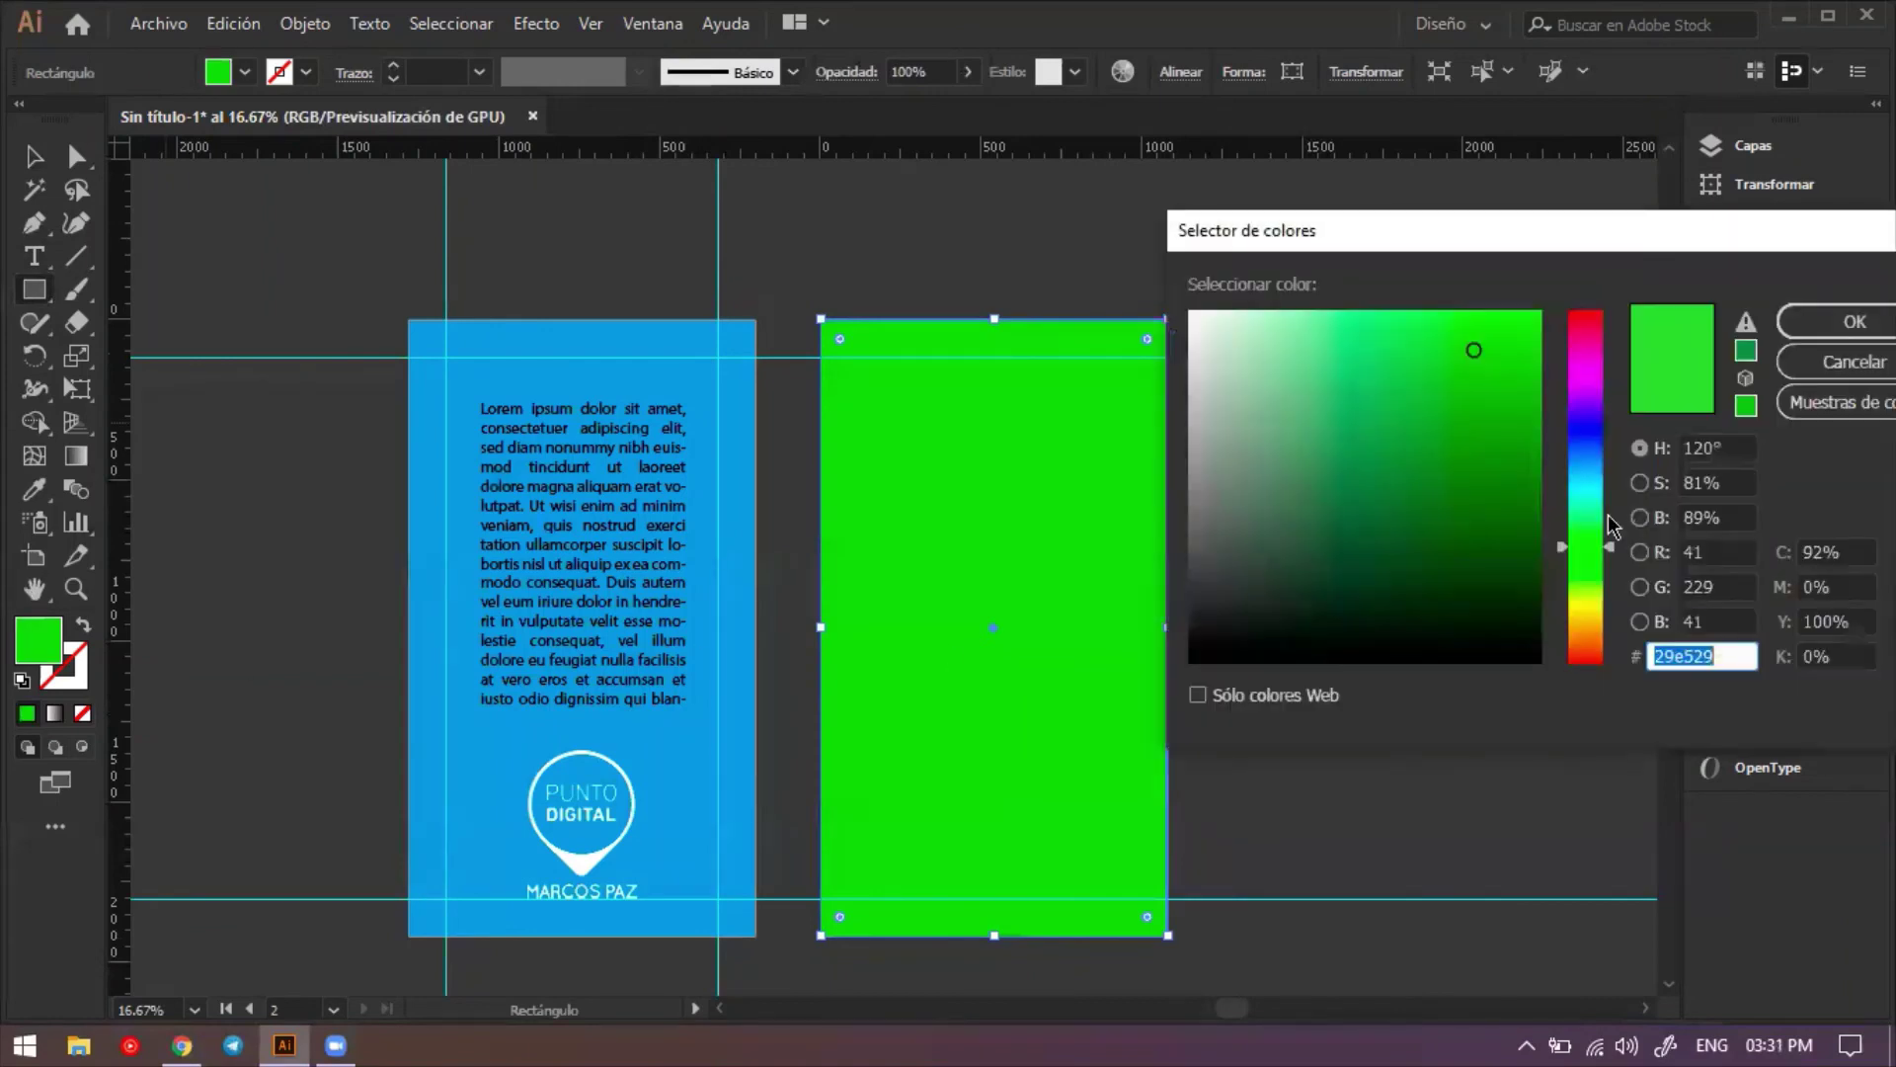
{"action": "left_click_drag", "start_coordinate": [1444, 449], "coordinate": [1470, 371]}
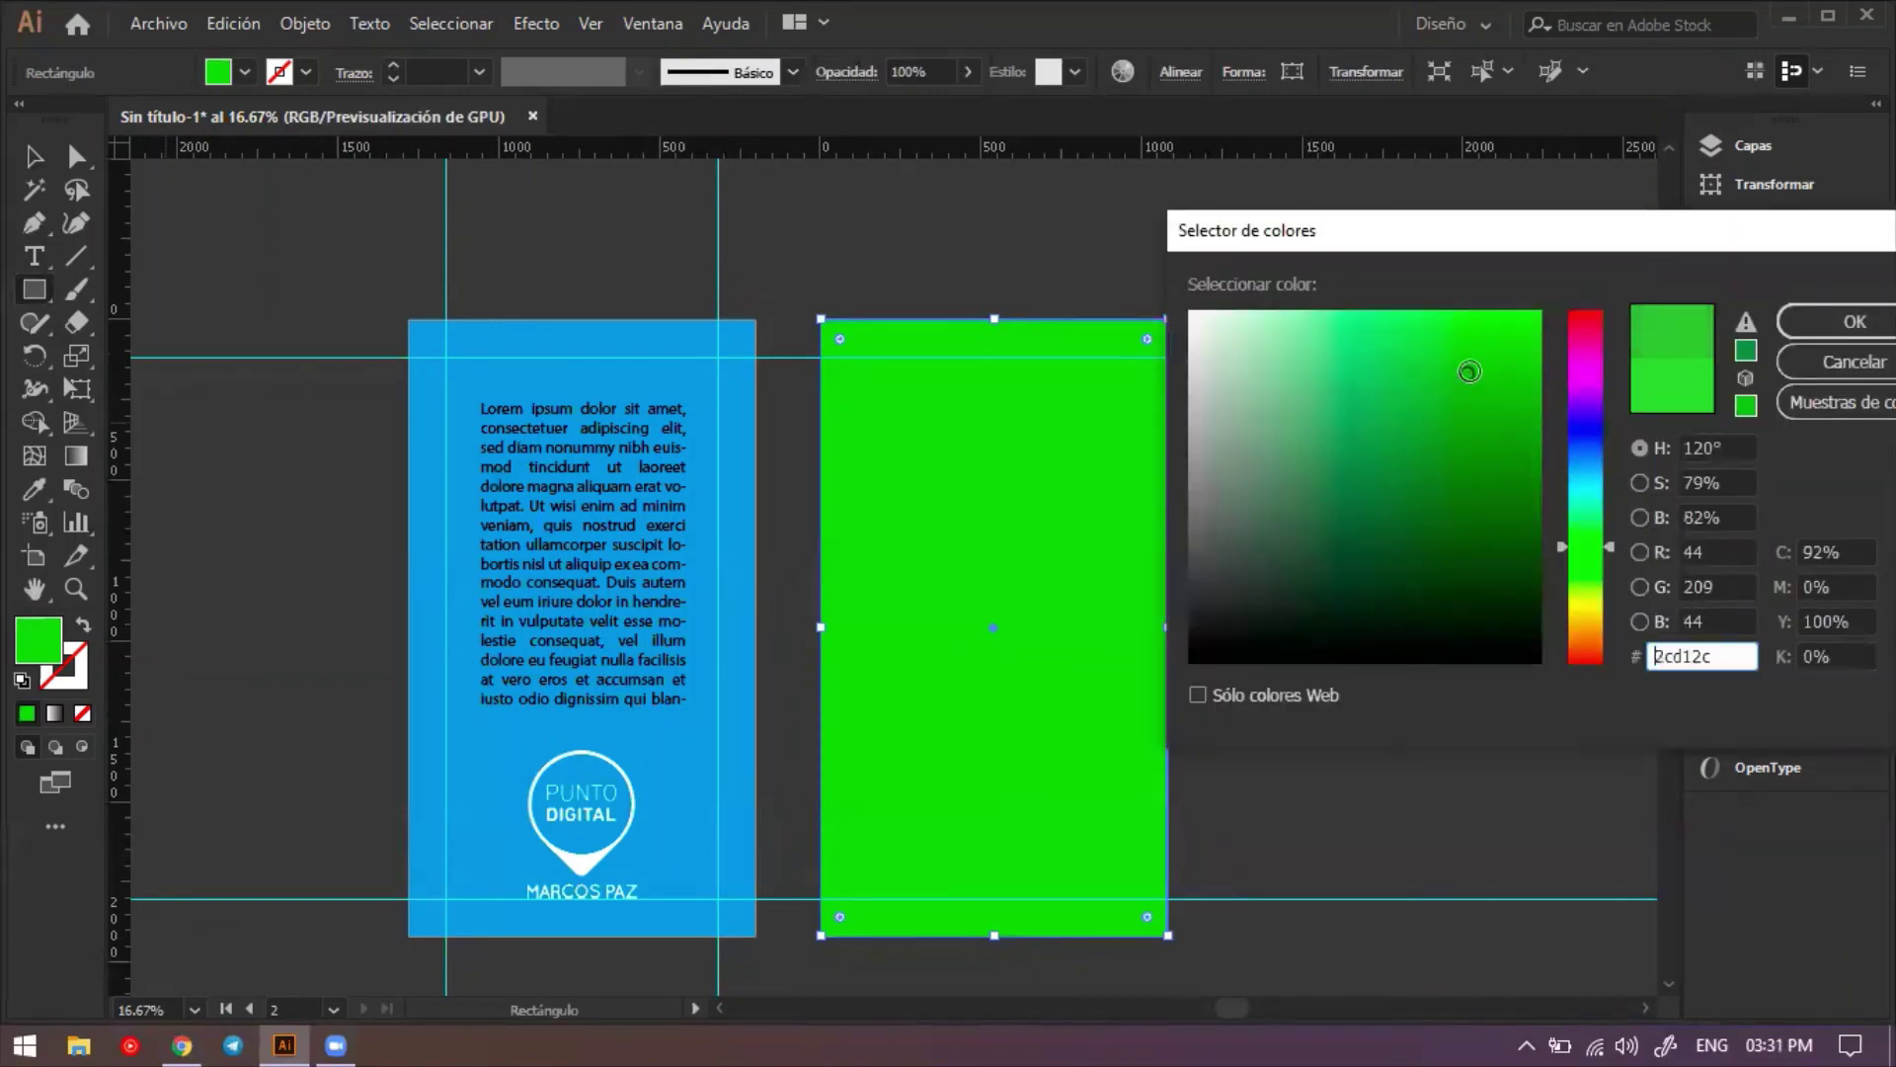
{"action": "left_click", "coordinate": [1853, 322]}
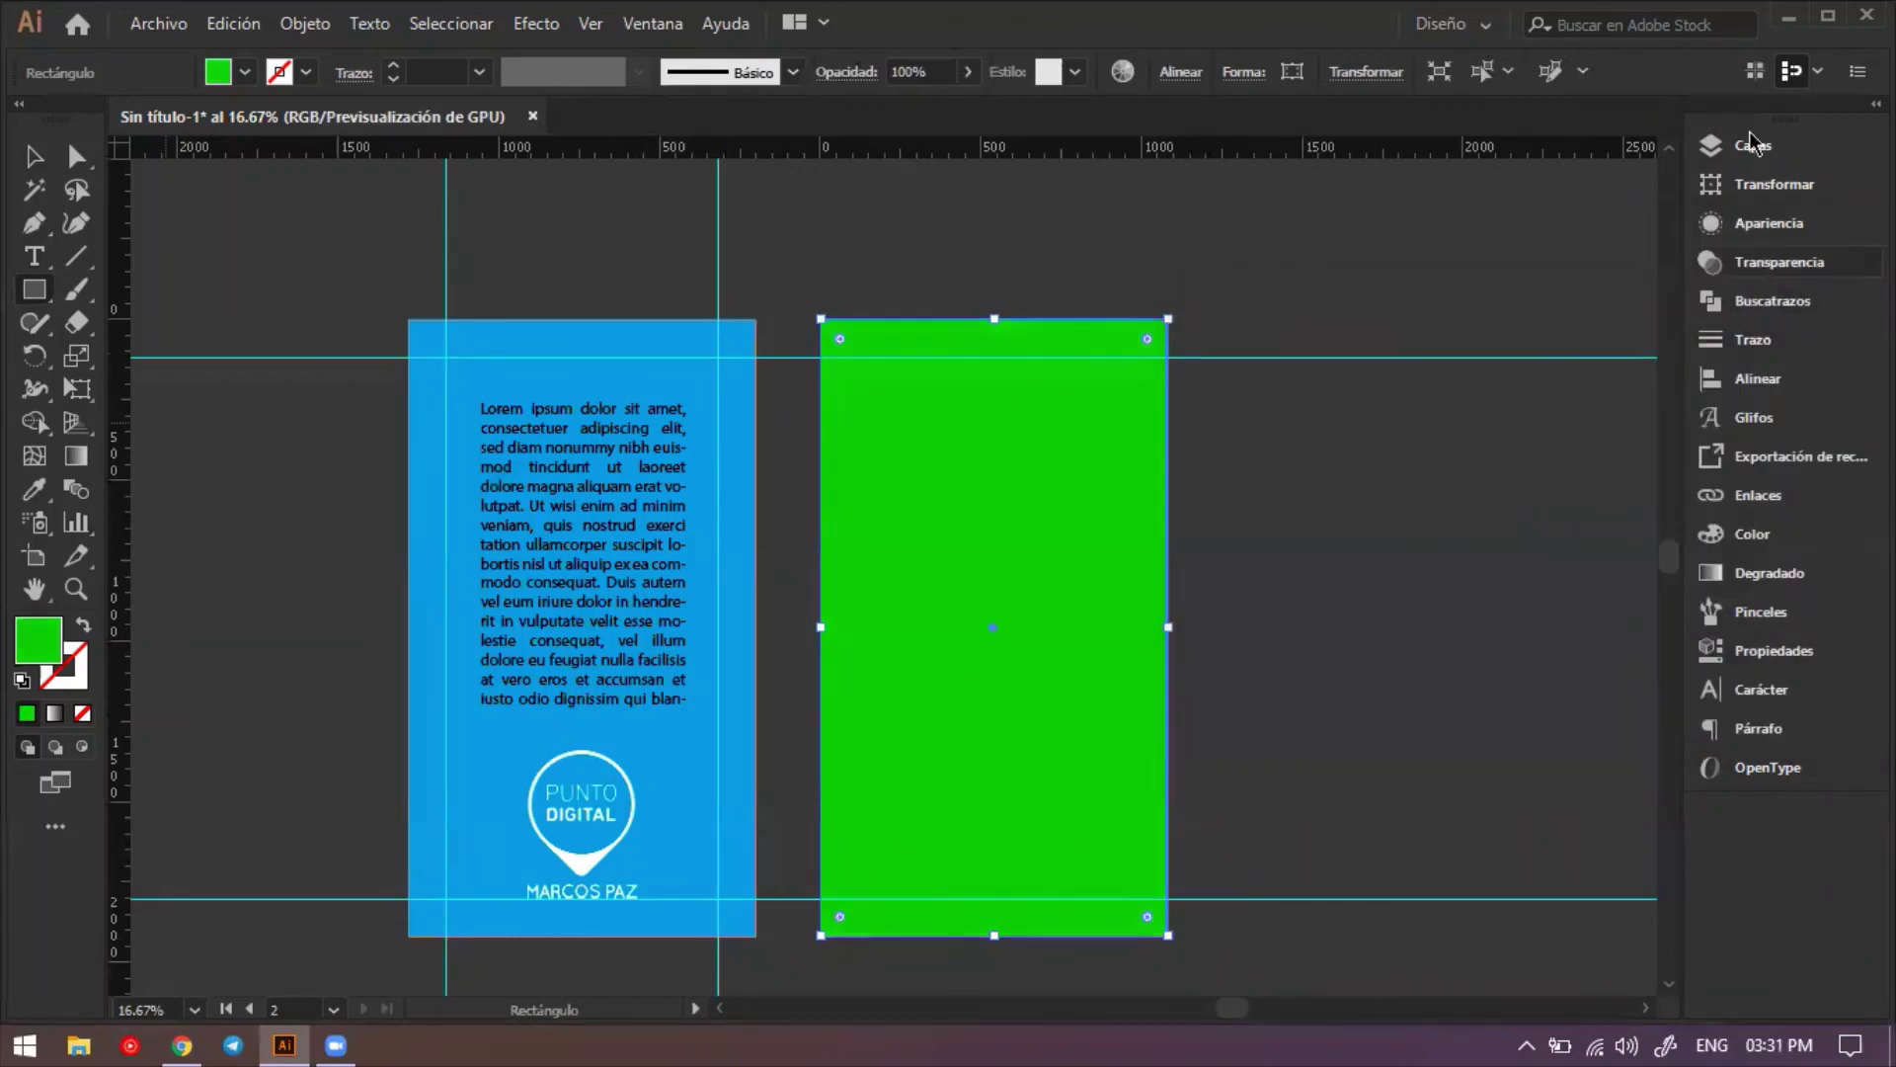
{"action": "left_click", "coordinate": [1753, 145]}
{"action": "left_click_drag", "start_coordinate": [1472, 204], "coordinate": [1528, 447]}
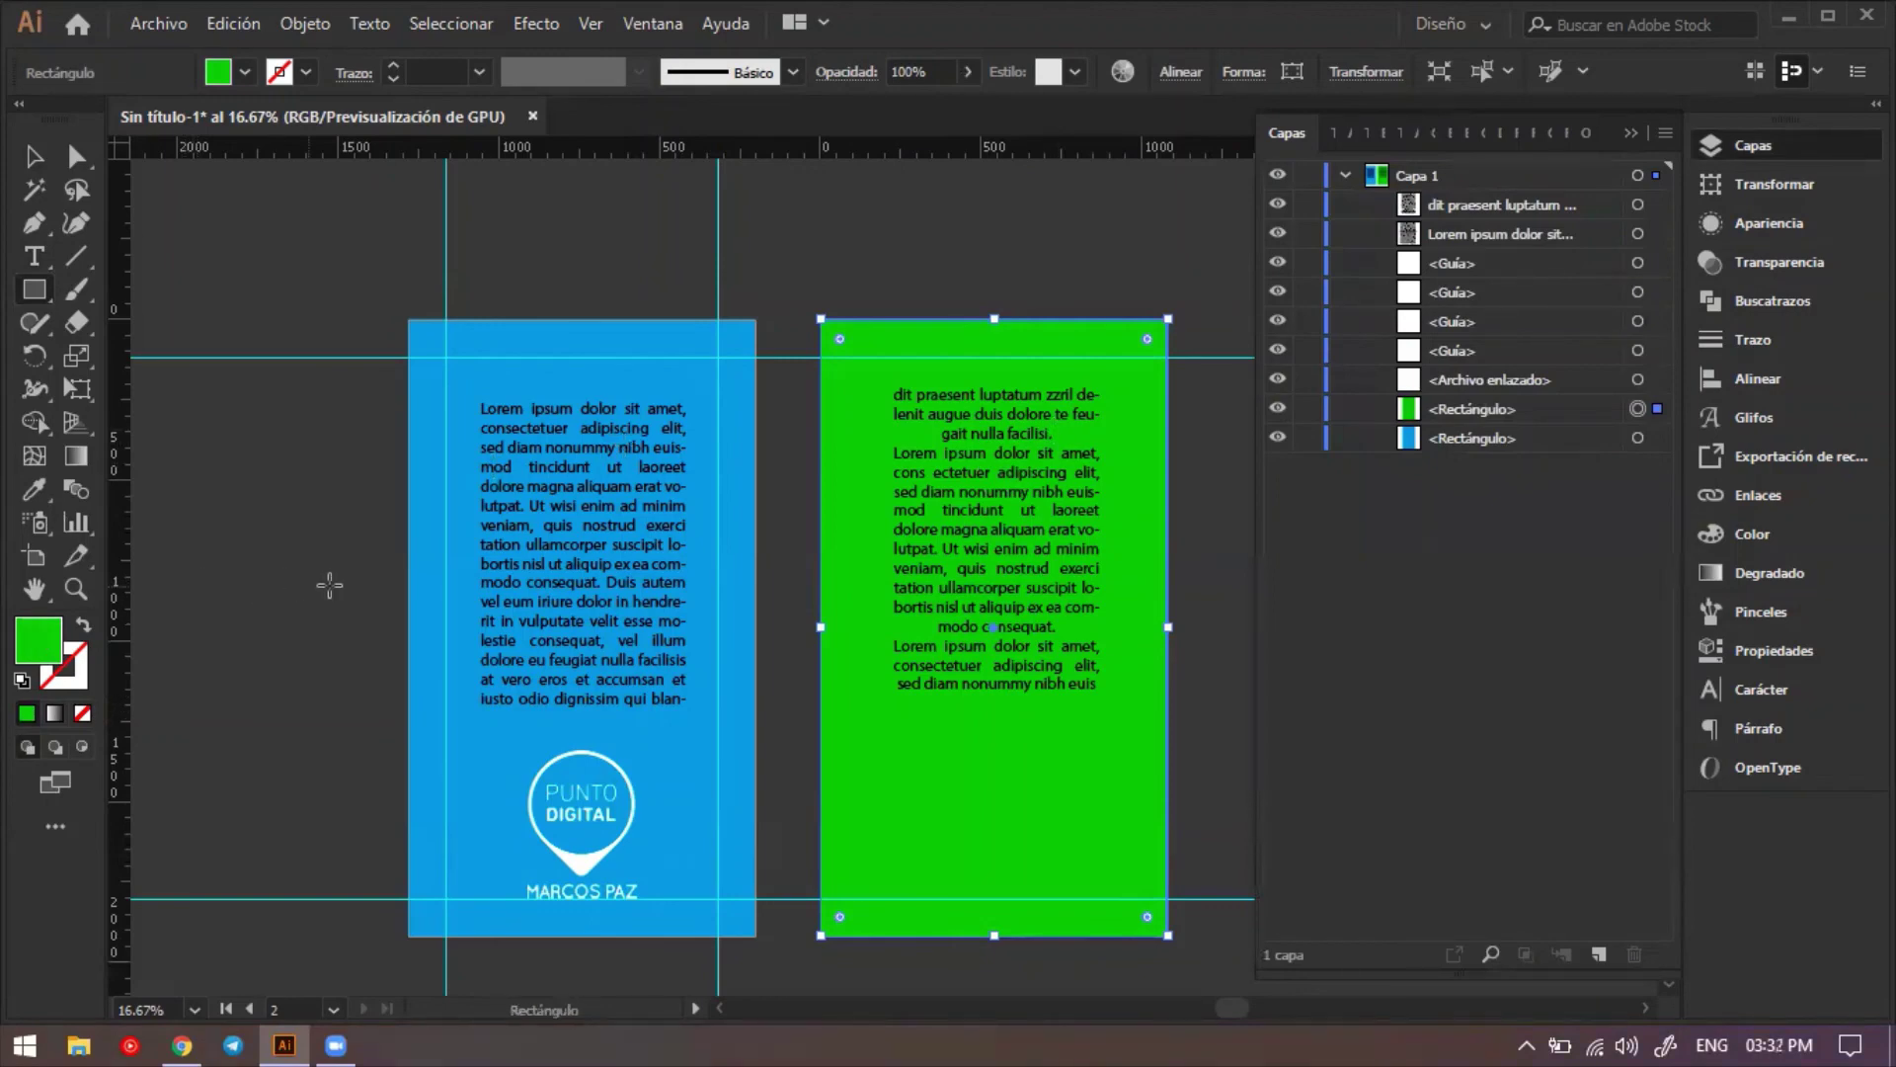
Recolour all the placeholder text on the green artboard to white and leave text editing.
{"action": "key", "text": "t"}
{"action": "left_click", "coordinate": [1049, 545]}
{"action": "left_click_drag", "start_coordinate": [1061, 704], "coordinate": [804, 334]}
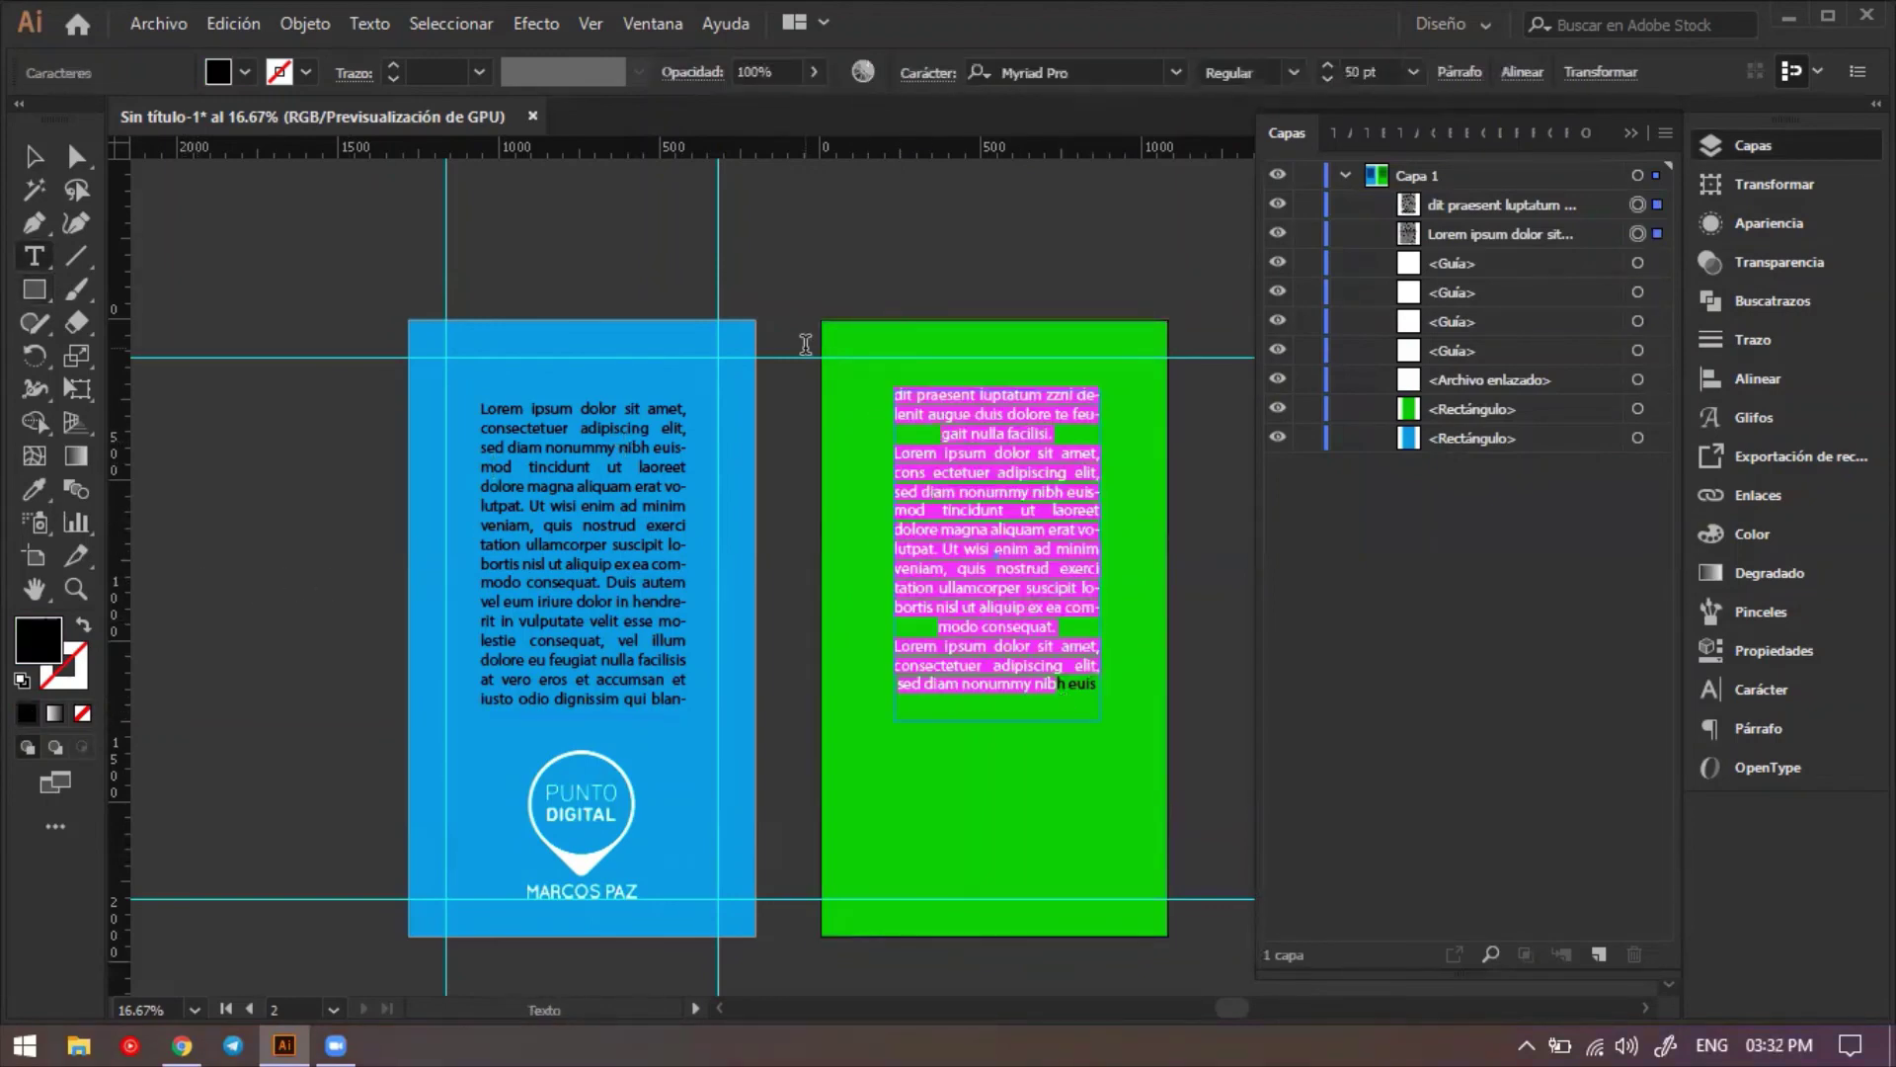
{"action": "left_click_drag", "start_coordinate": [1095, 688], "coordinate": [1099, 688]}
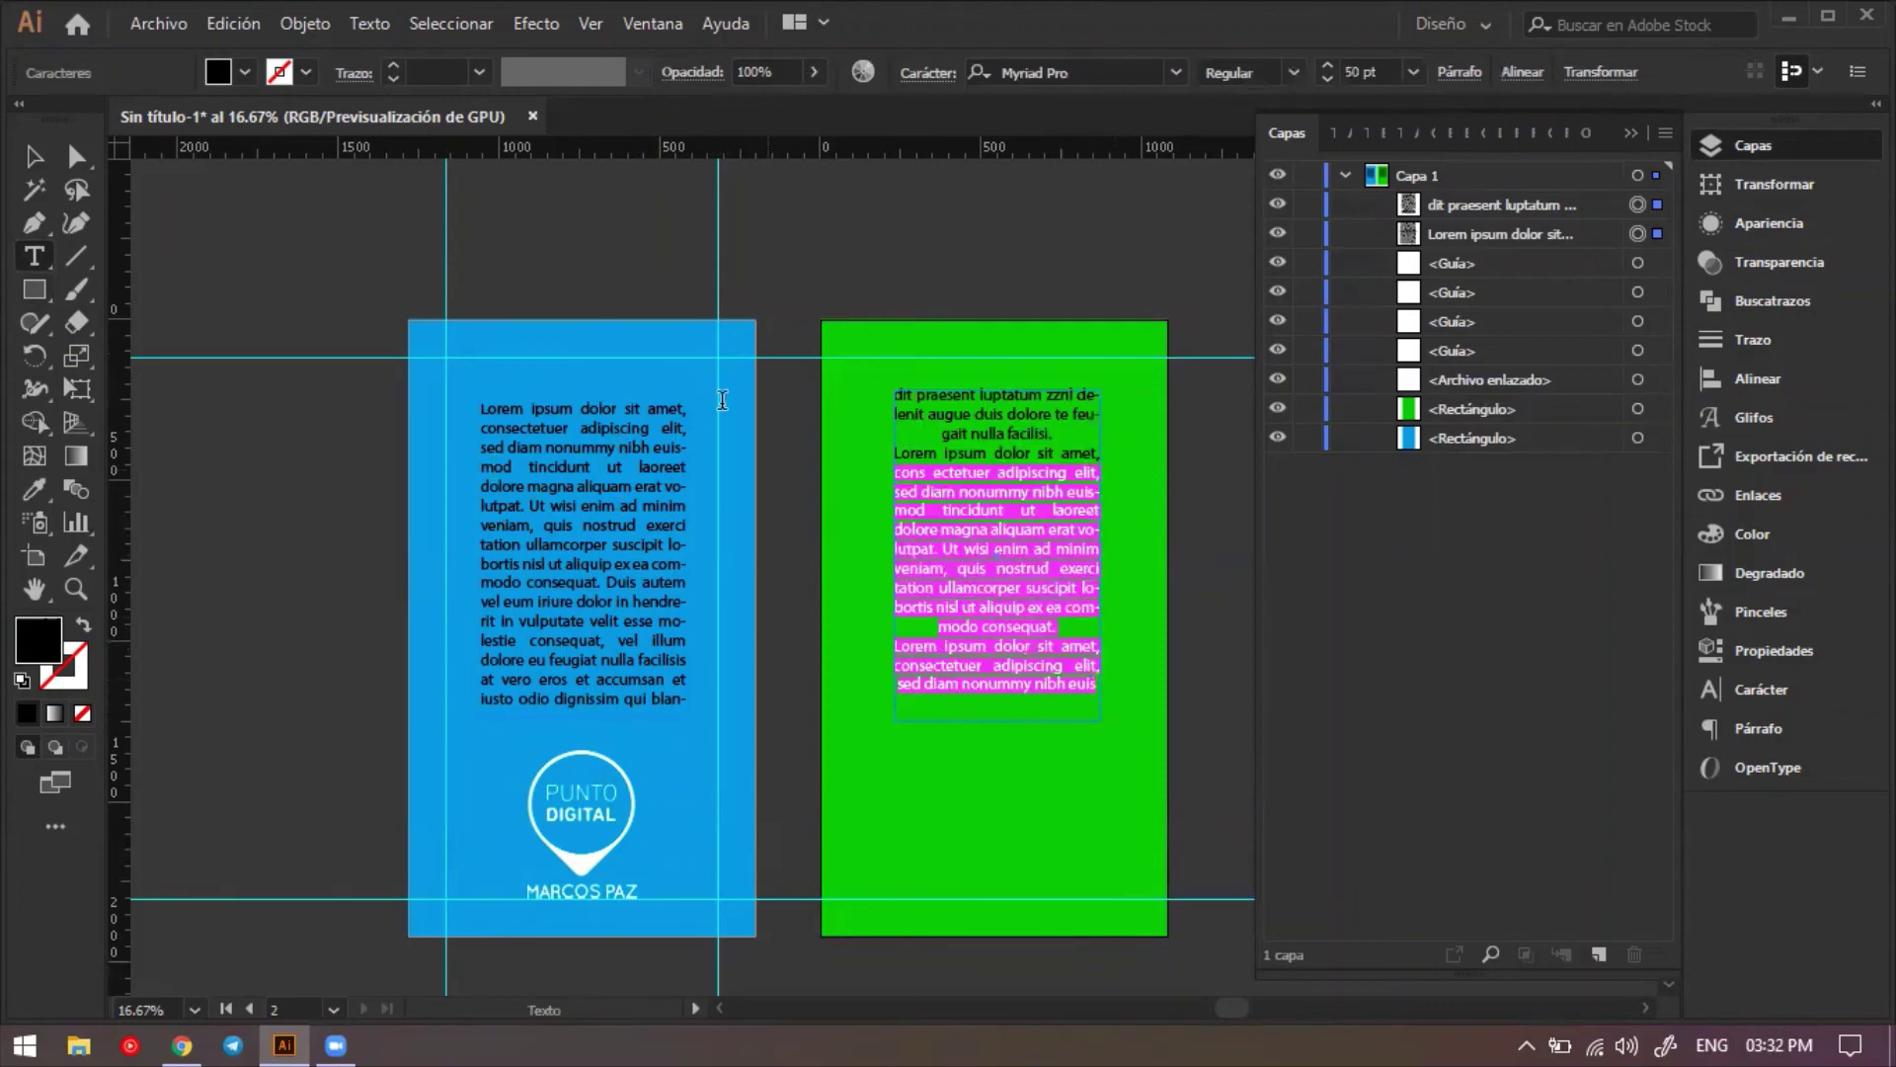
{"action": "left_click", "coordinate": [244, 72]}
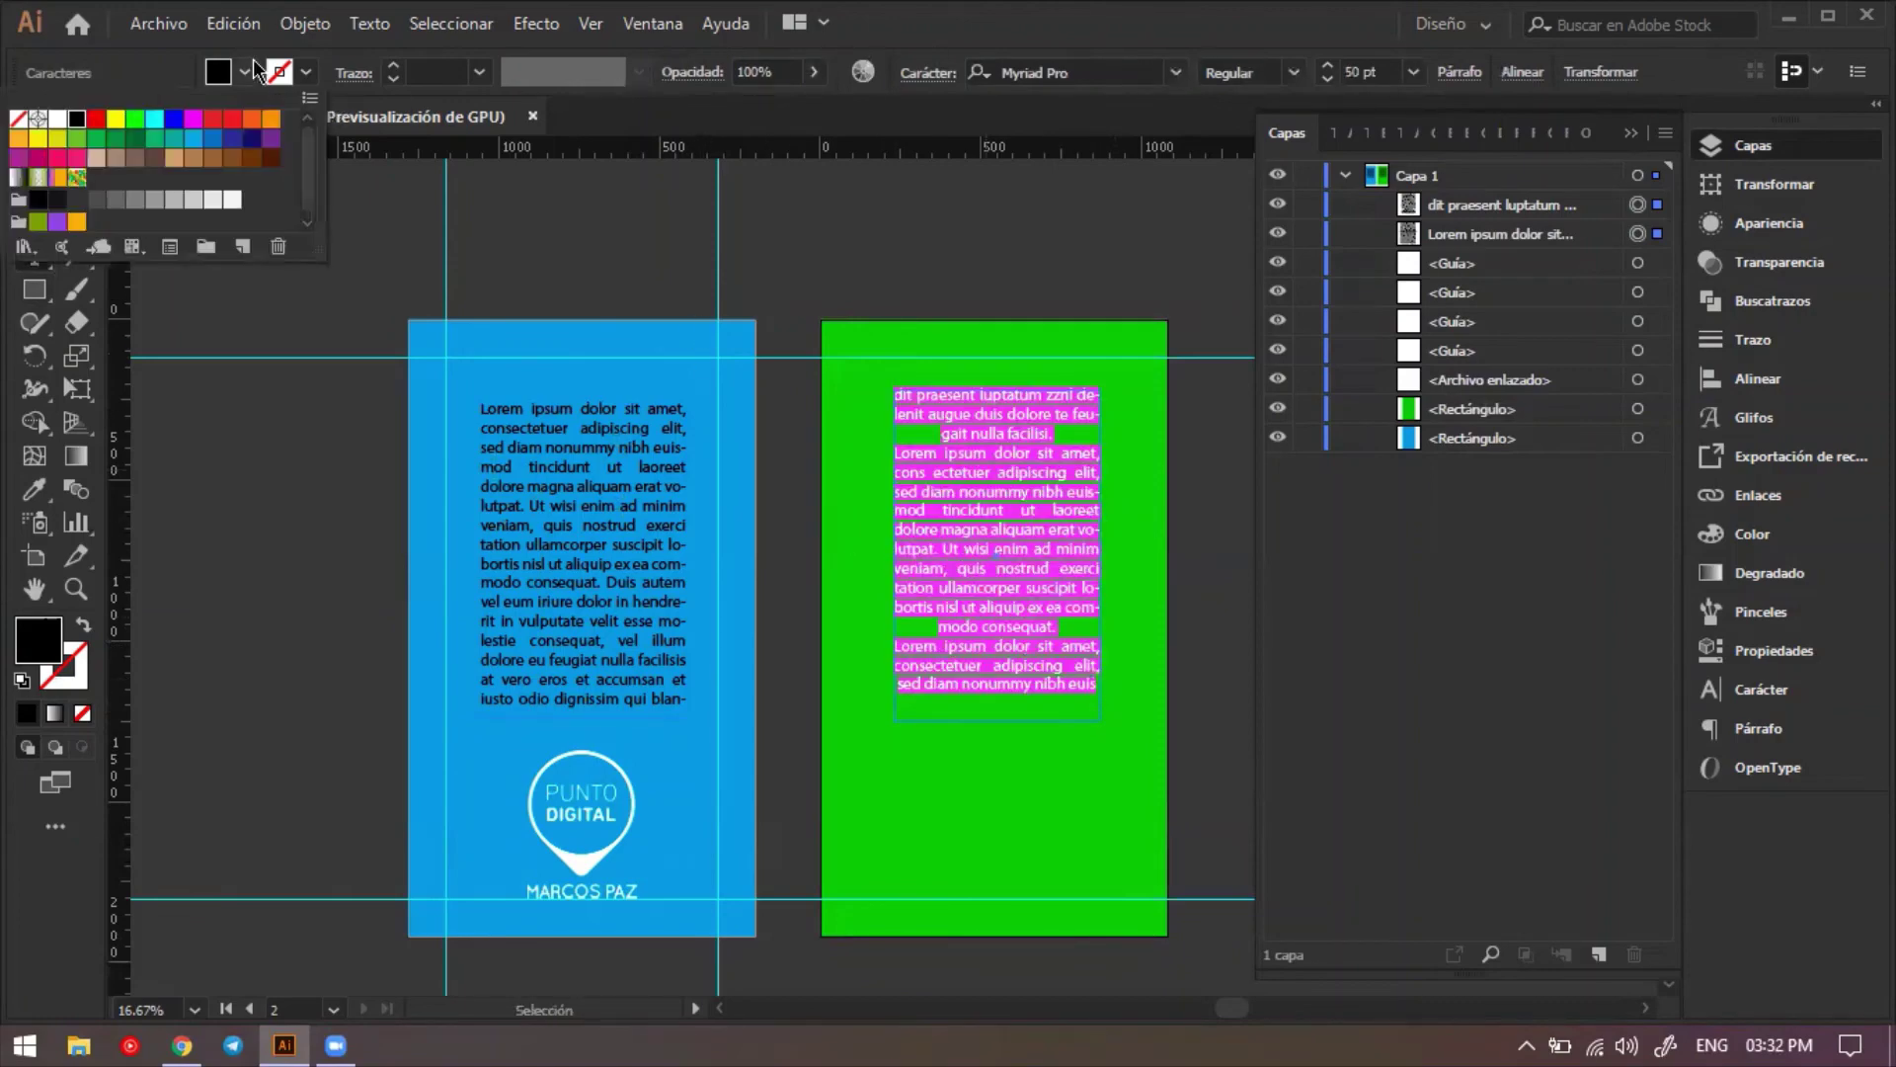
{"action": "left_click", "coordinate": [57, 118]}
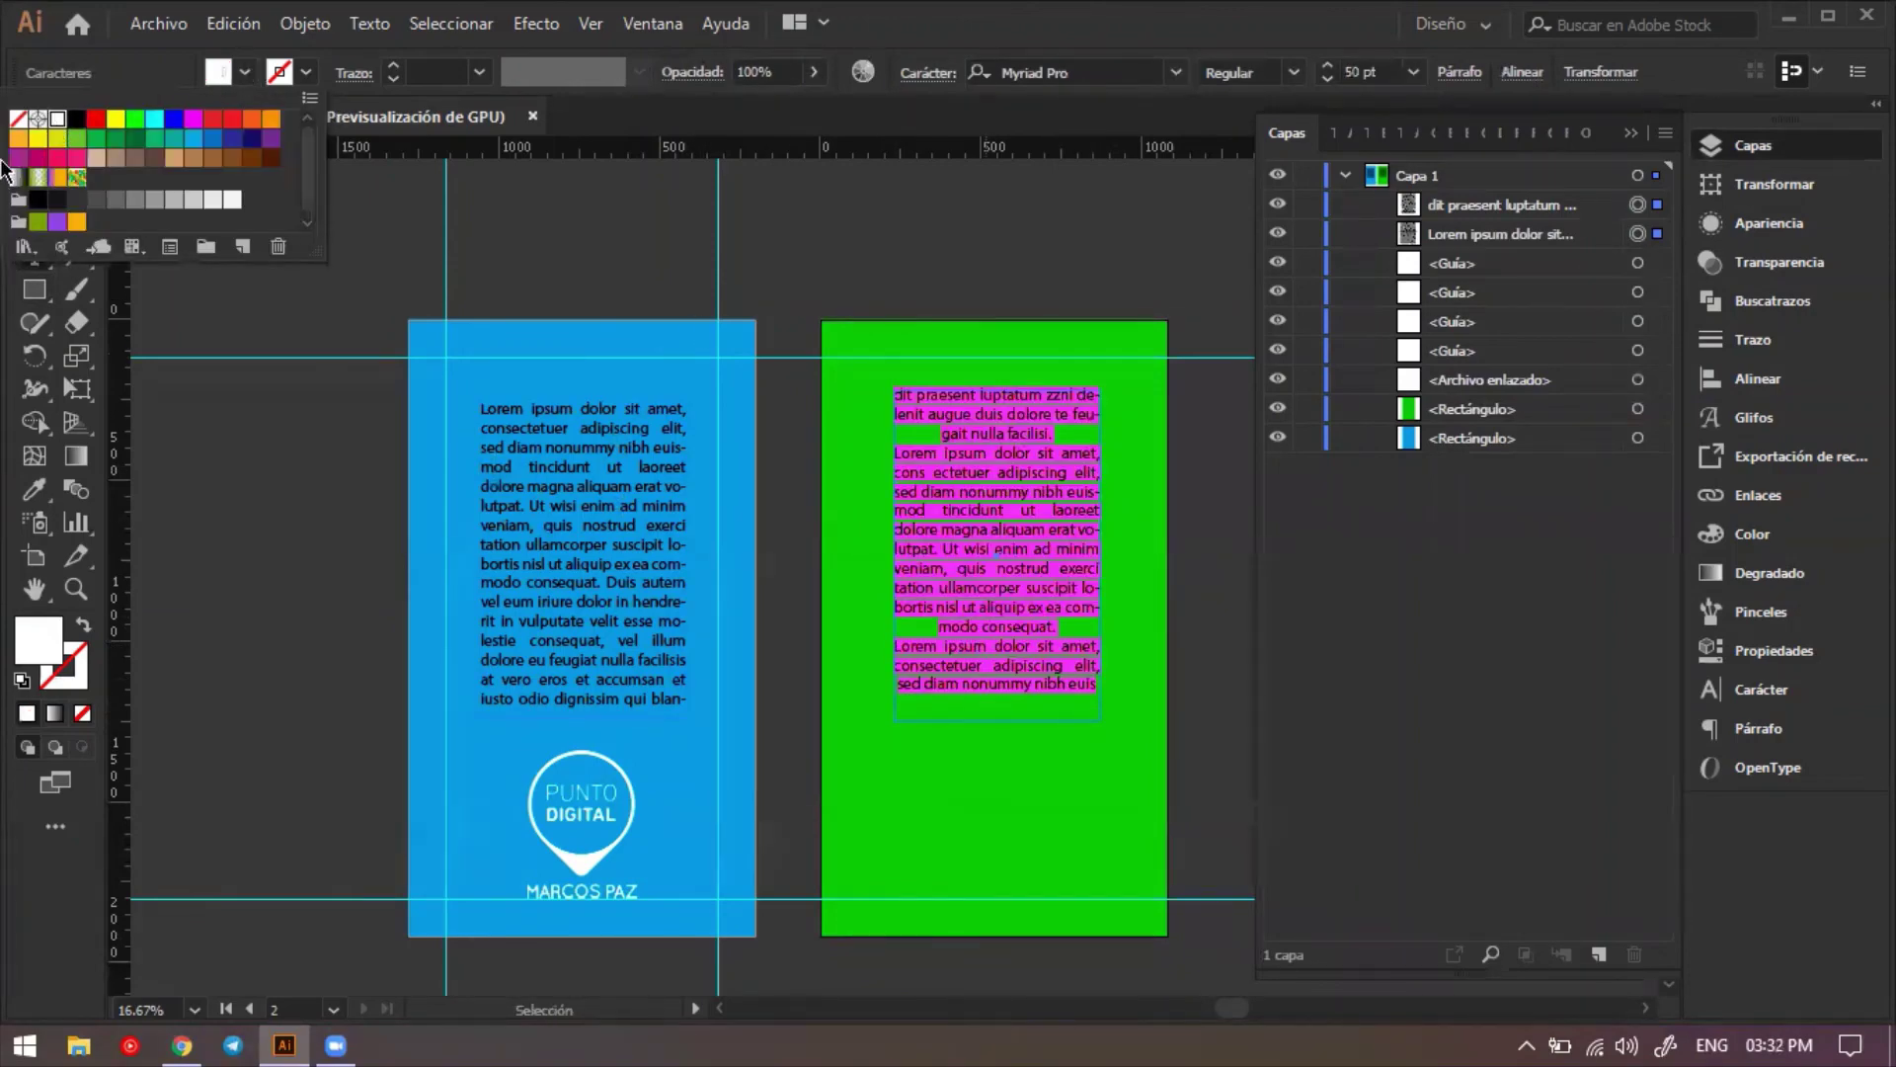
{"action": "left_click", "coordinate": [964, 508]}
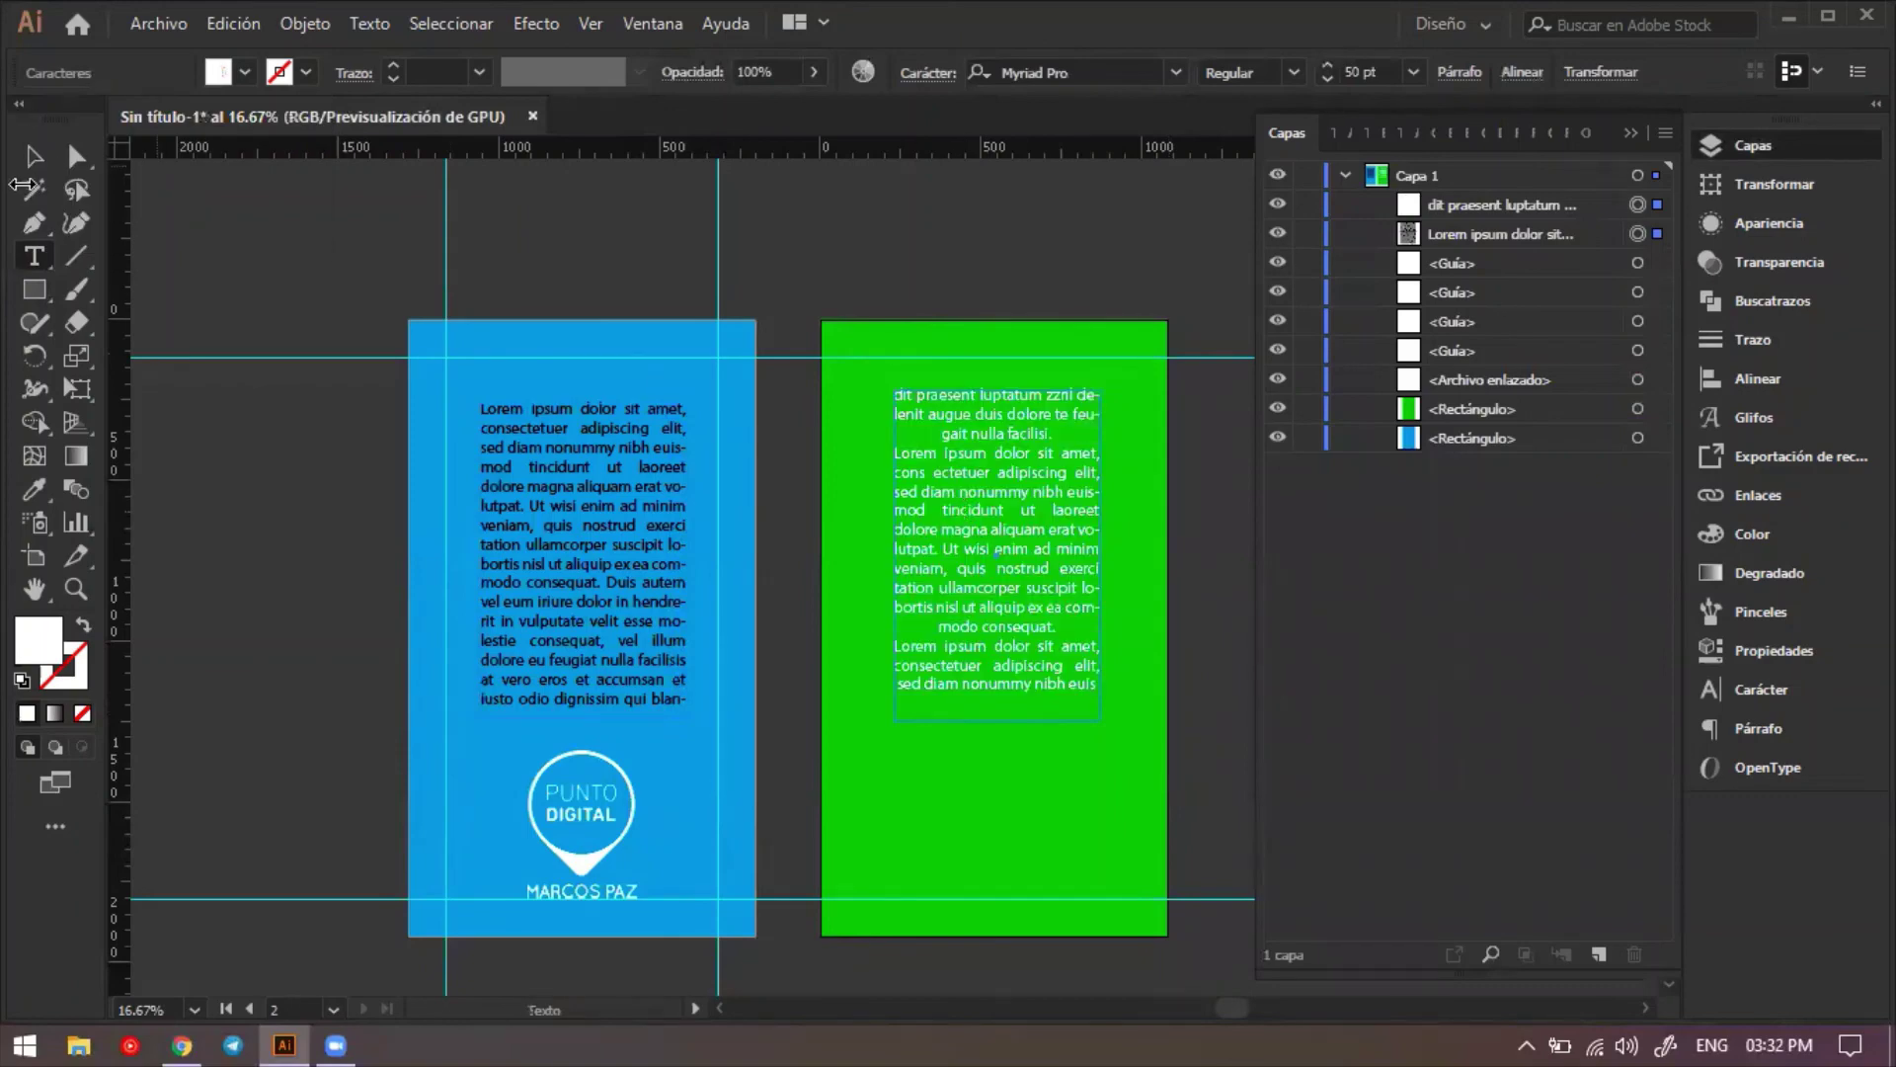
{"action": "left_click", "coordinate": [34, 156]}
{"action": "left_click", "coordinate": [1032, 815]}
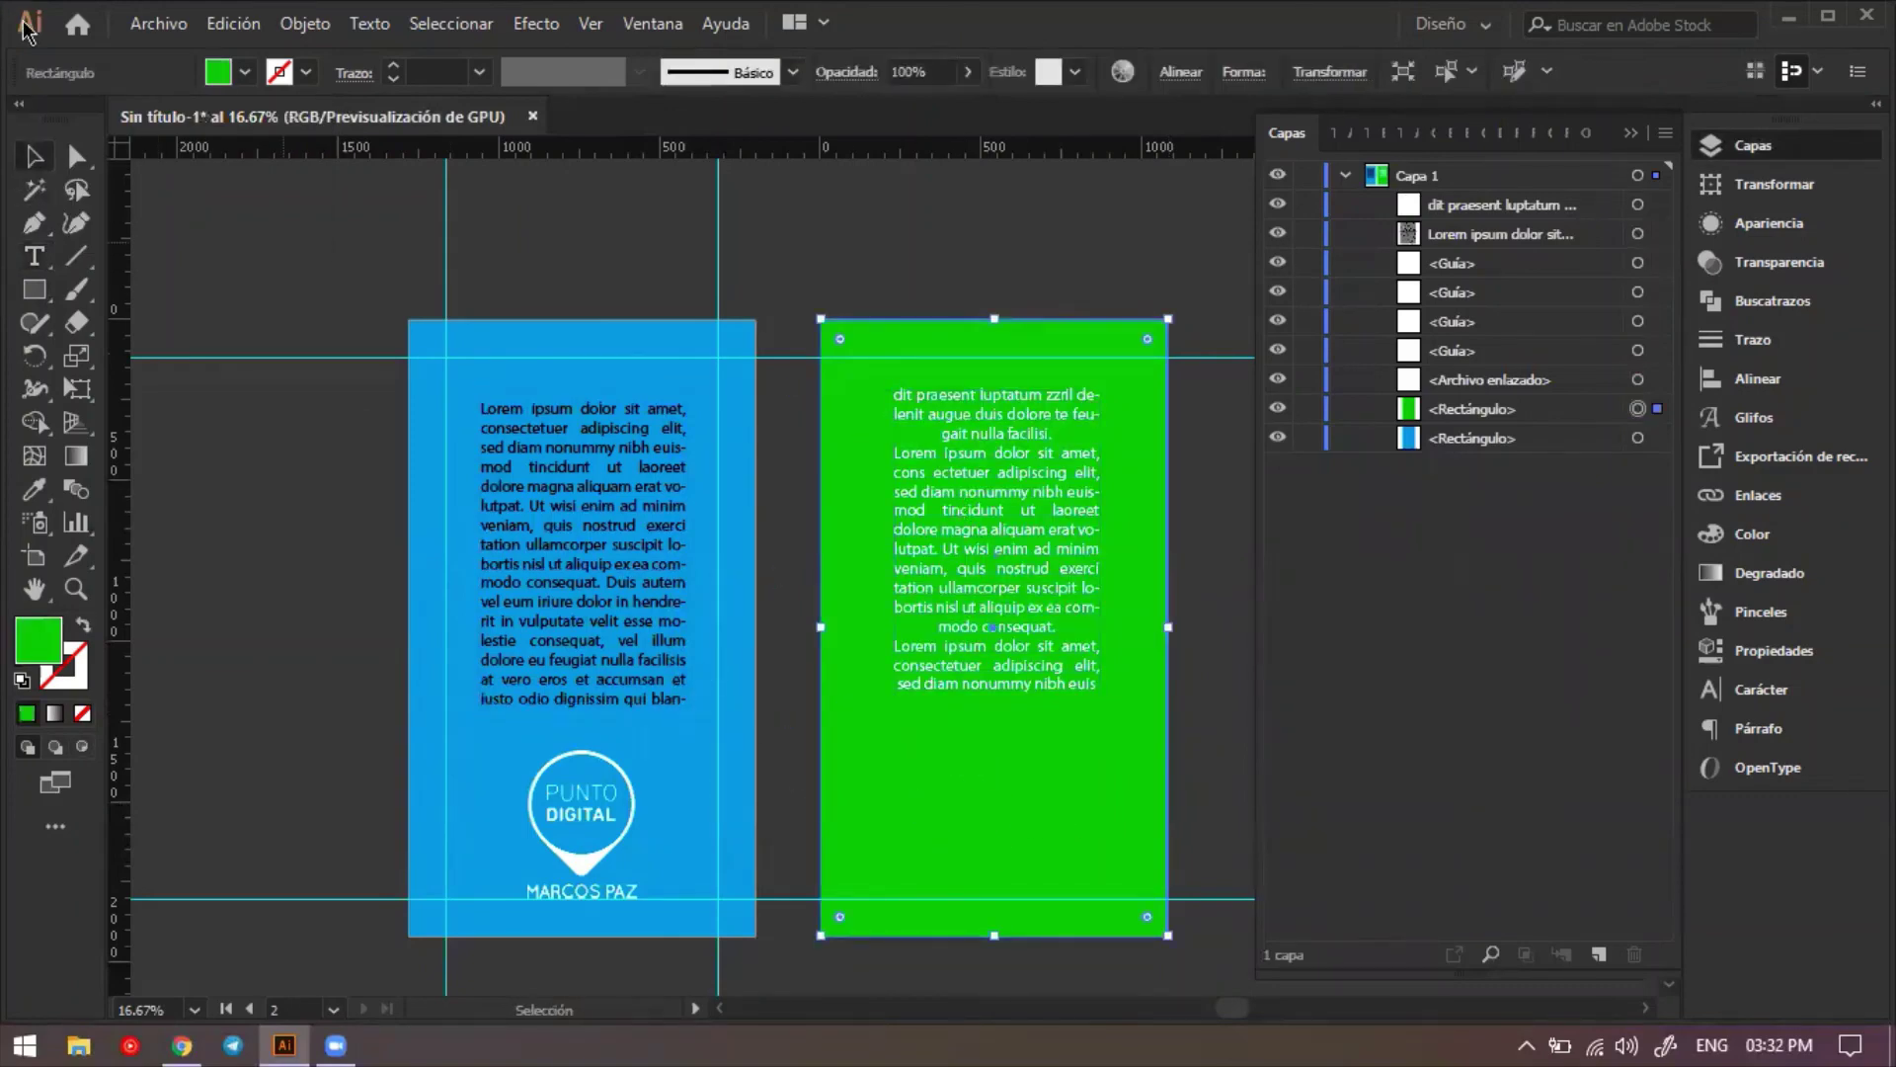
{"action": "left_click", "coordinate": [160, 24]}
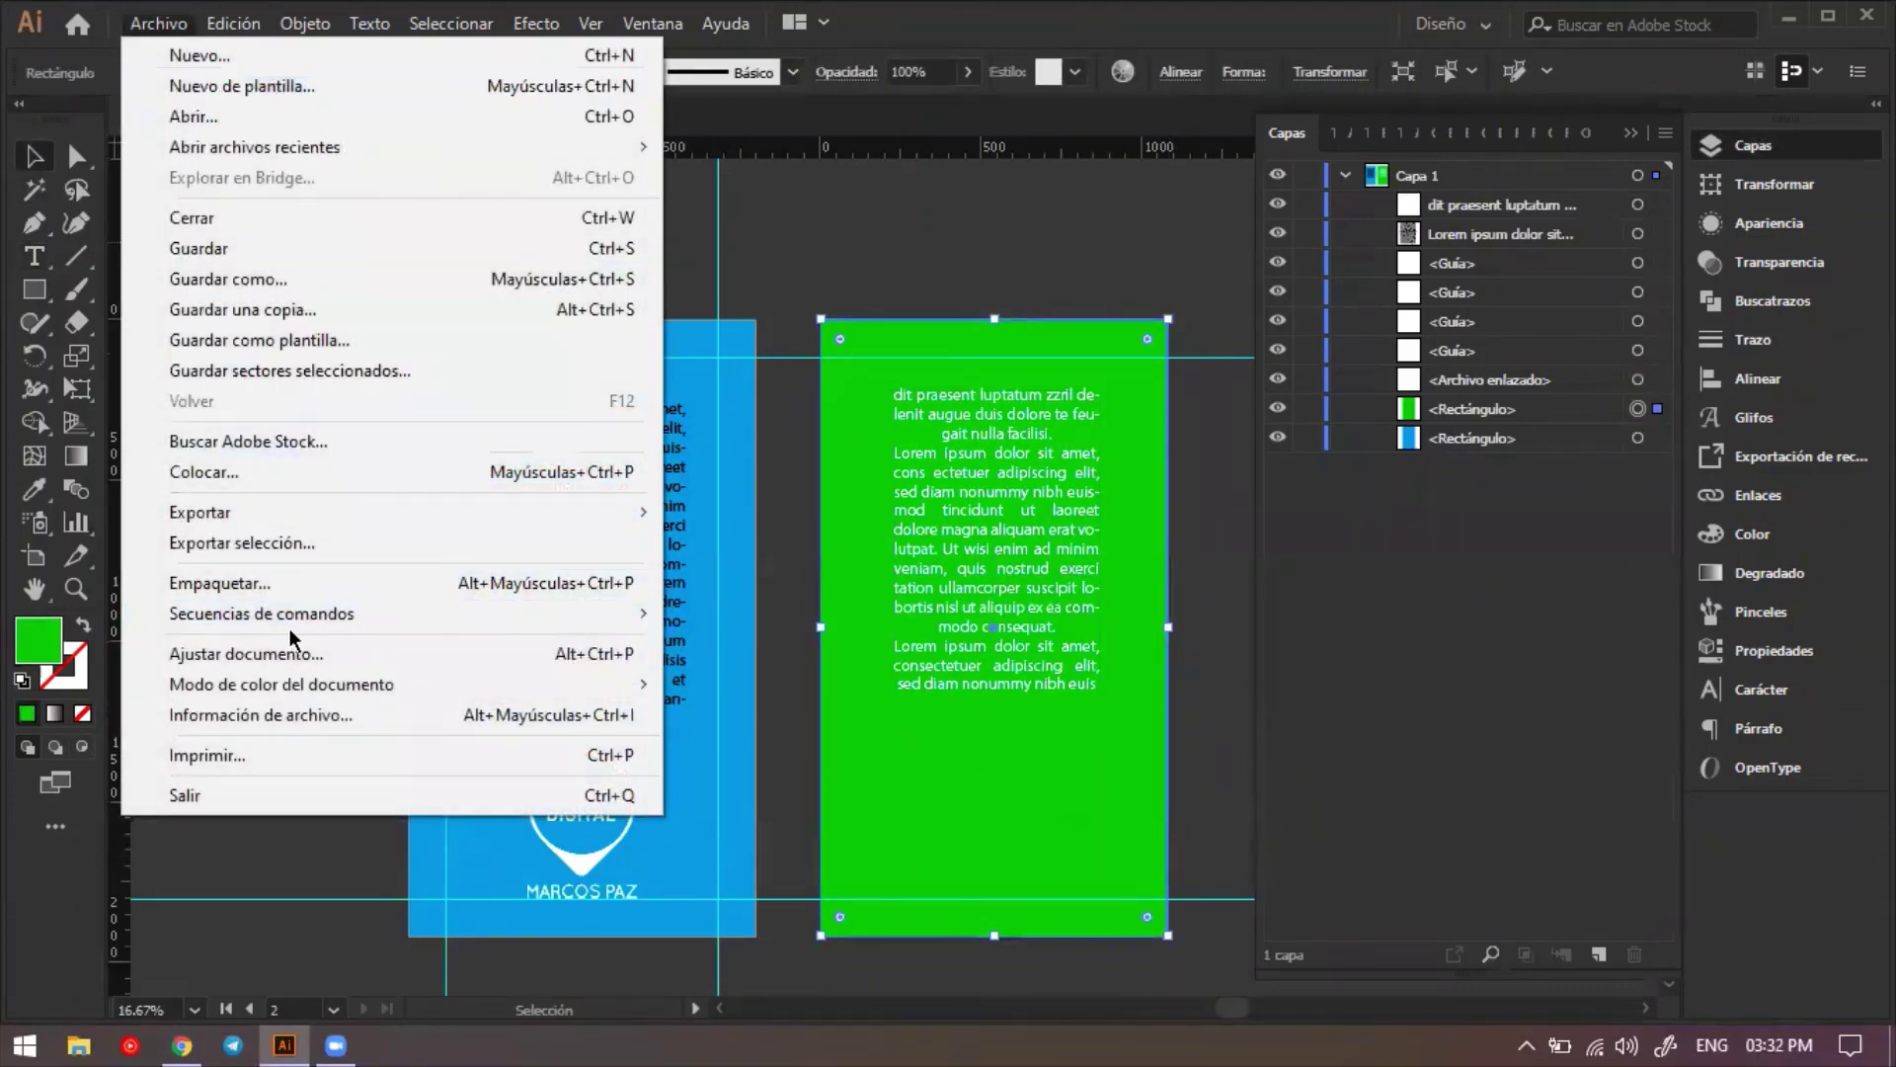
{"action": "left_click", "coordinate": [305, 473]}
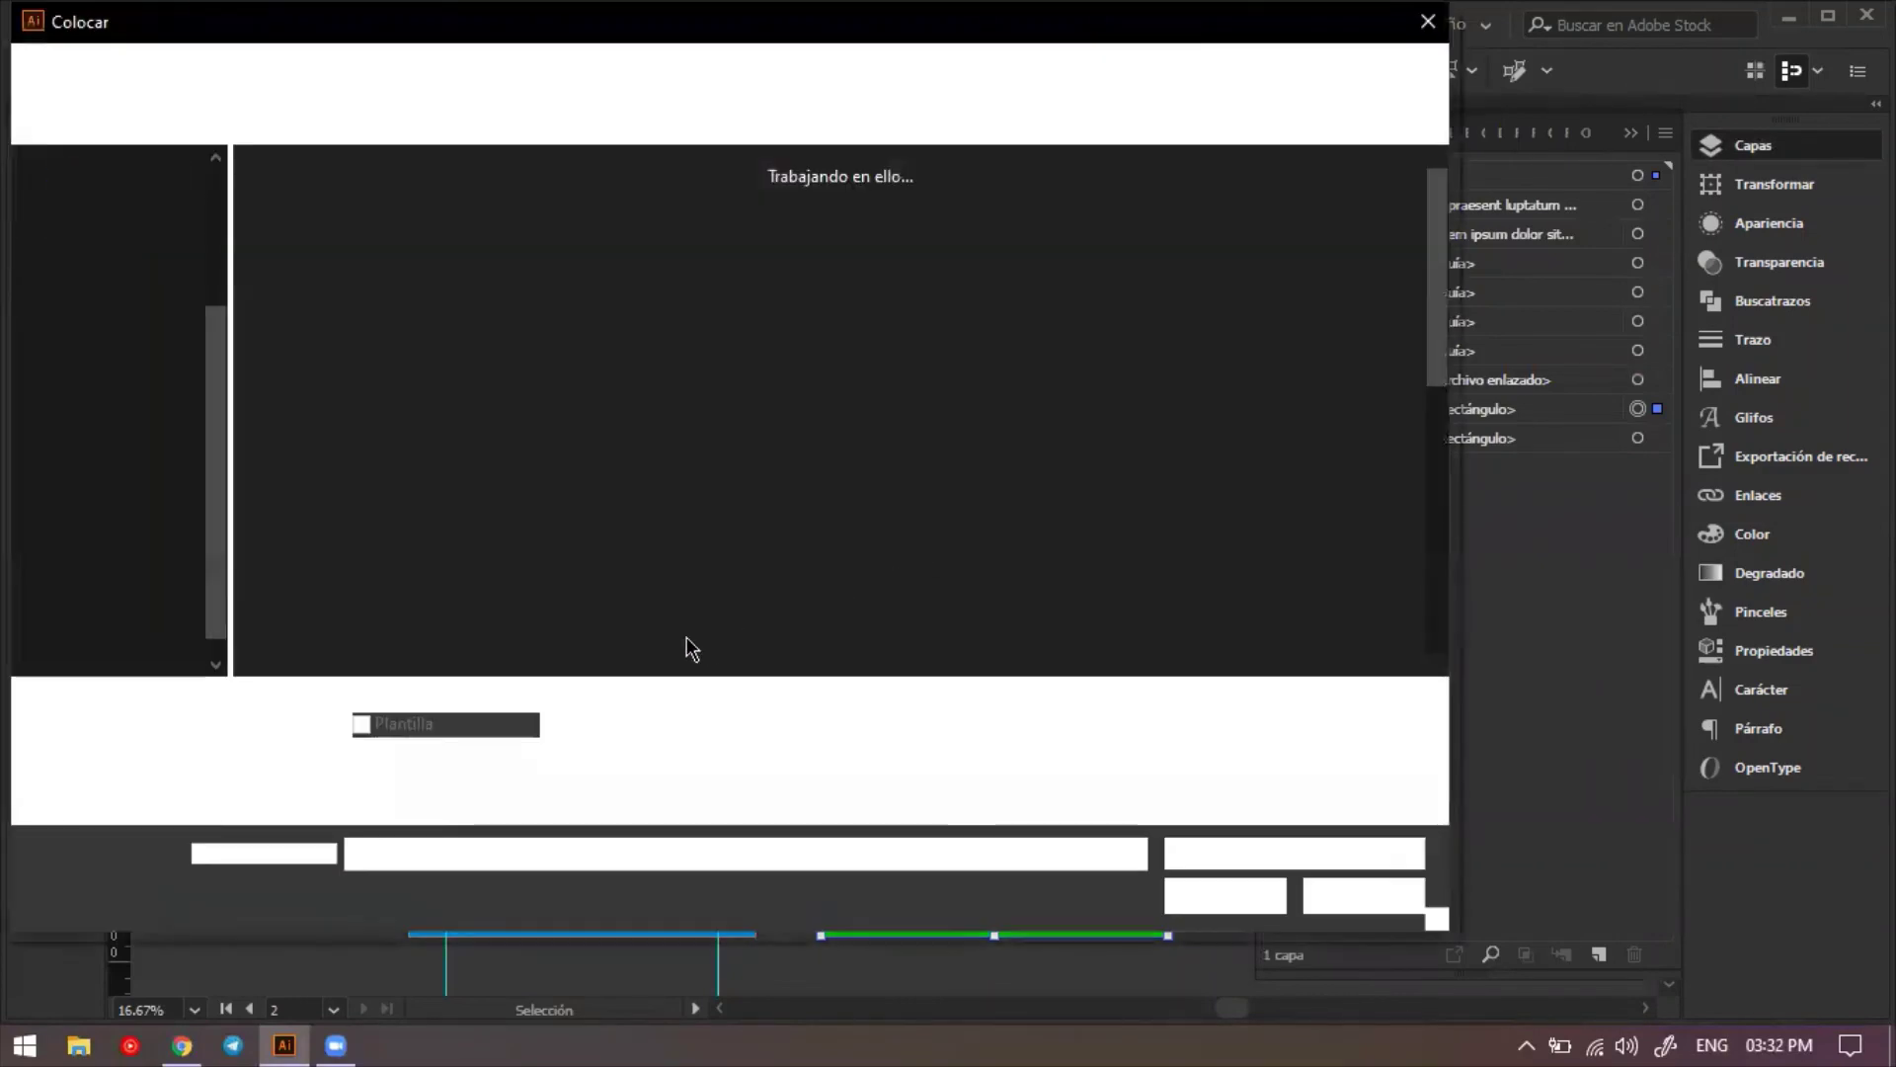
{"action": "scroll", "coordinate": [988, 459], "scroll_direction": "down", "scroll_amount": 5}
{"action": "scroll", "coordinate": [721, 478], "scroll_direction": "up", "scroll_amount": 2}
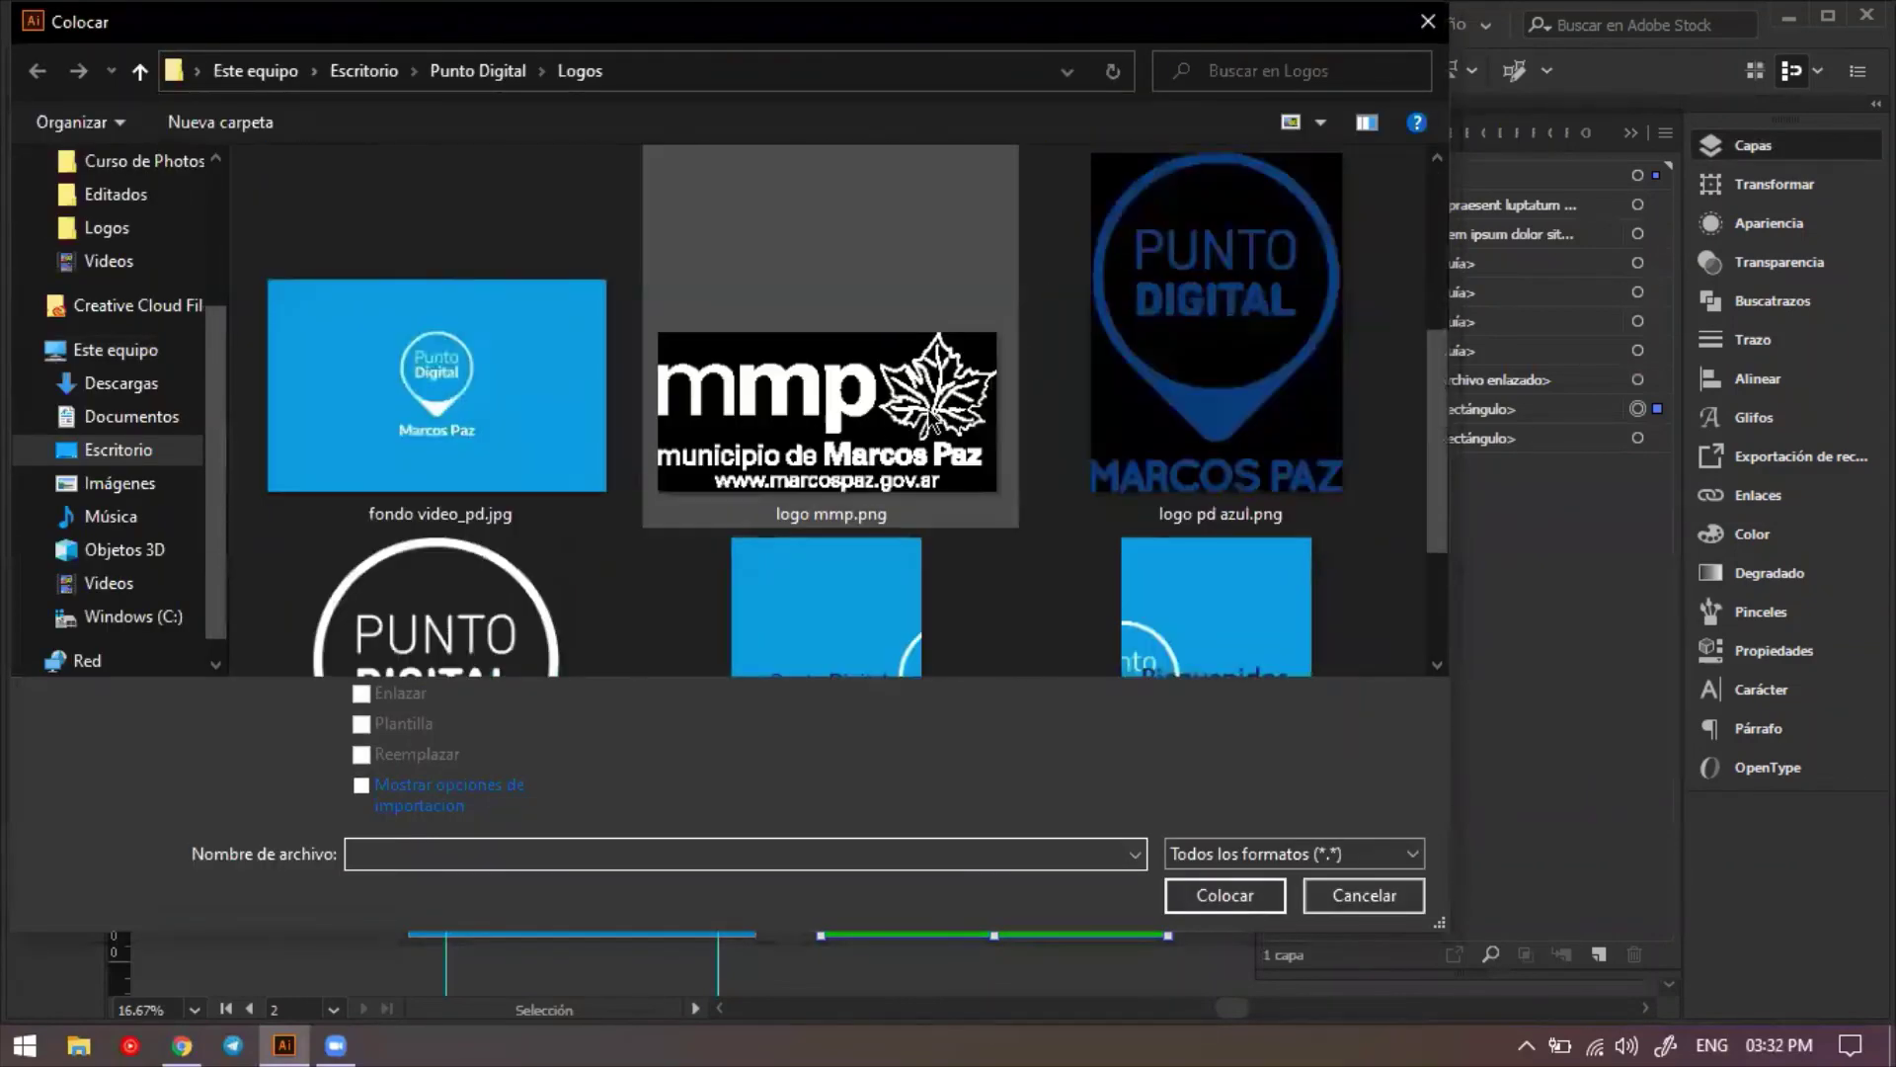
{"action": "scroll", "coordinate": [917, 441], "scroll_direction": "down", "scroll_amount": 2}
{"action": "scroll", "coordinate": [915, 442], "scroll_direction": "up", "scroll_amount": 2}
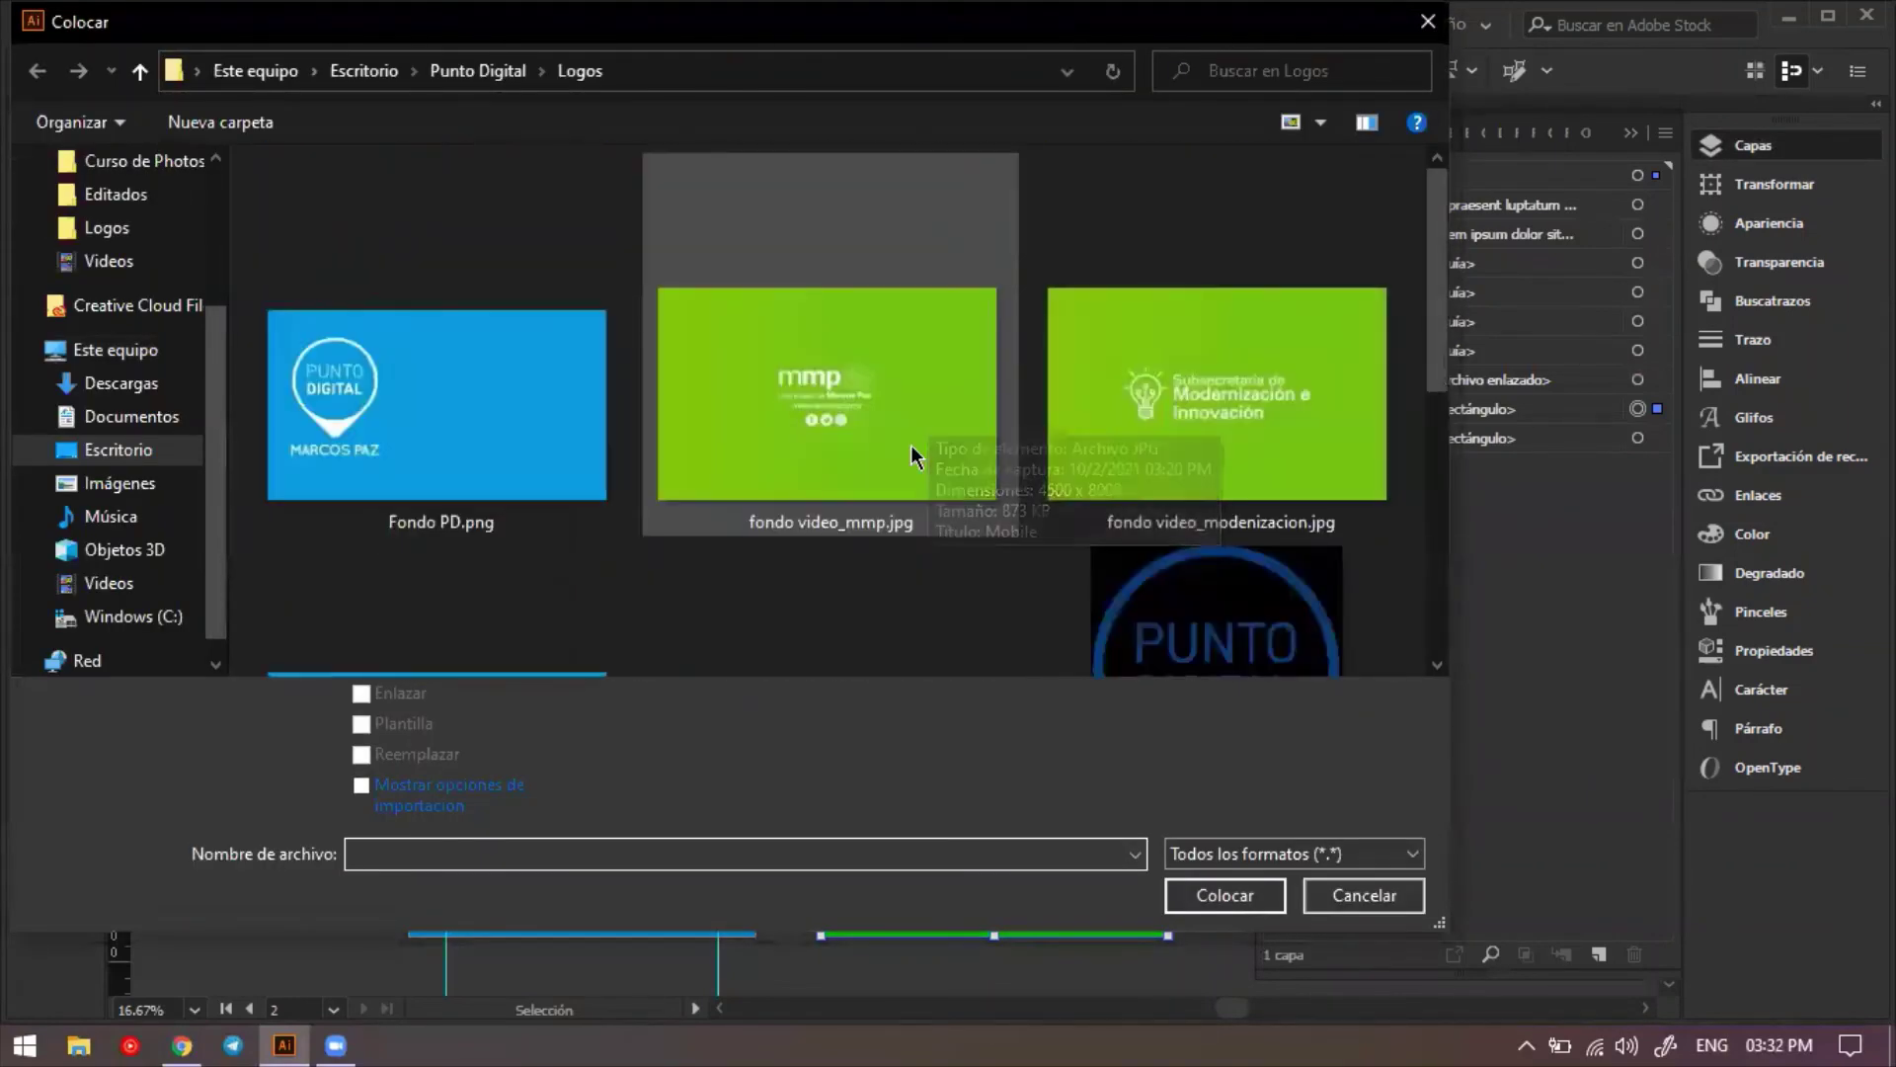
{"action": "left_click", "coordinate": [1428, 21]}
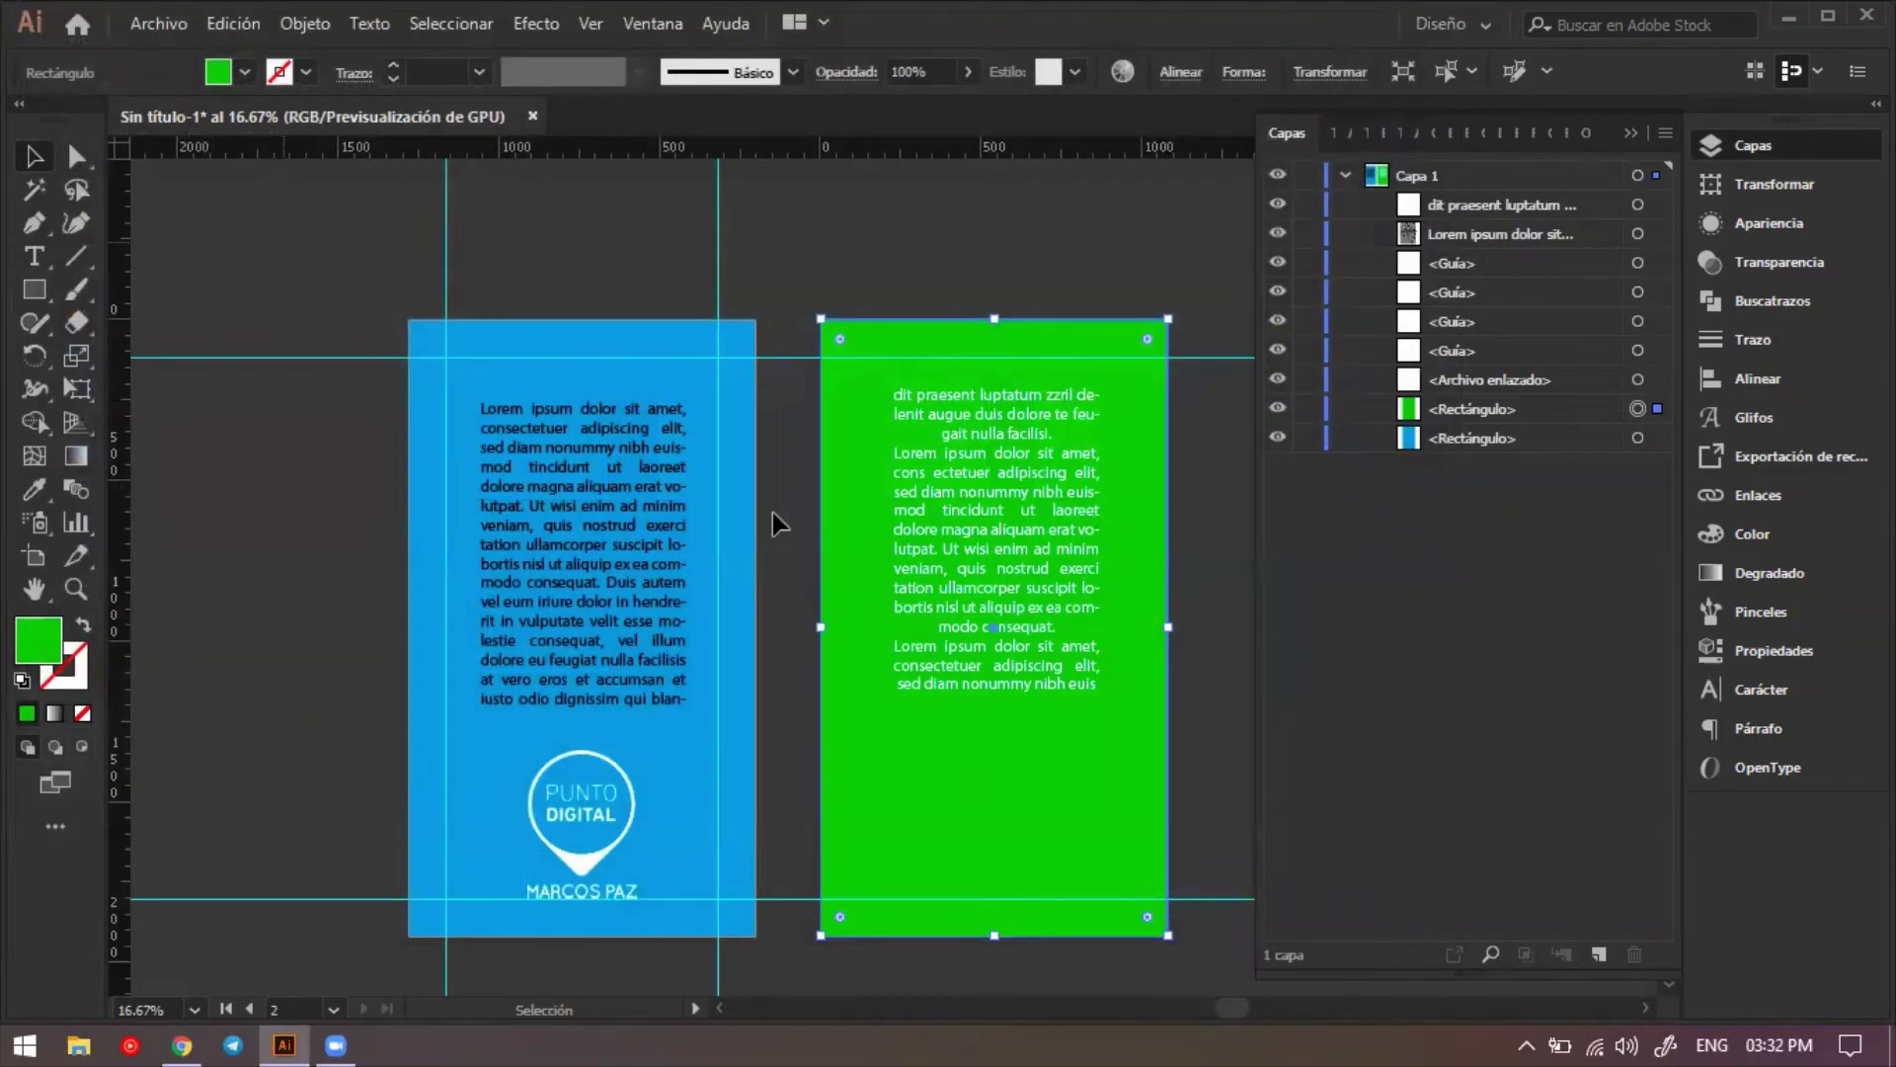
Duplicate the Punto Digital logo from the blue artboard and place the copy below the text on the green artboard.
{"action": "left_click", "coordinate": [597, 810]}
{"action": "left_click_drag", "start_coordinate": [552, 820], "coordinate": [892, 614]}
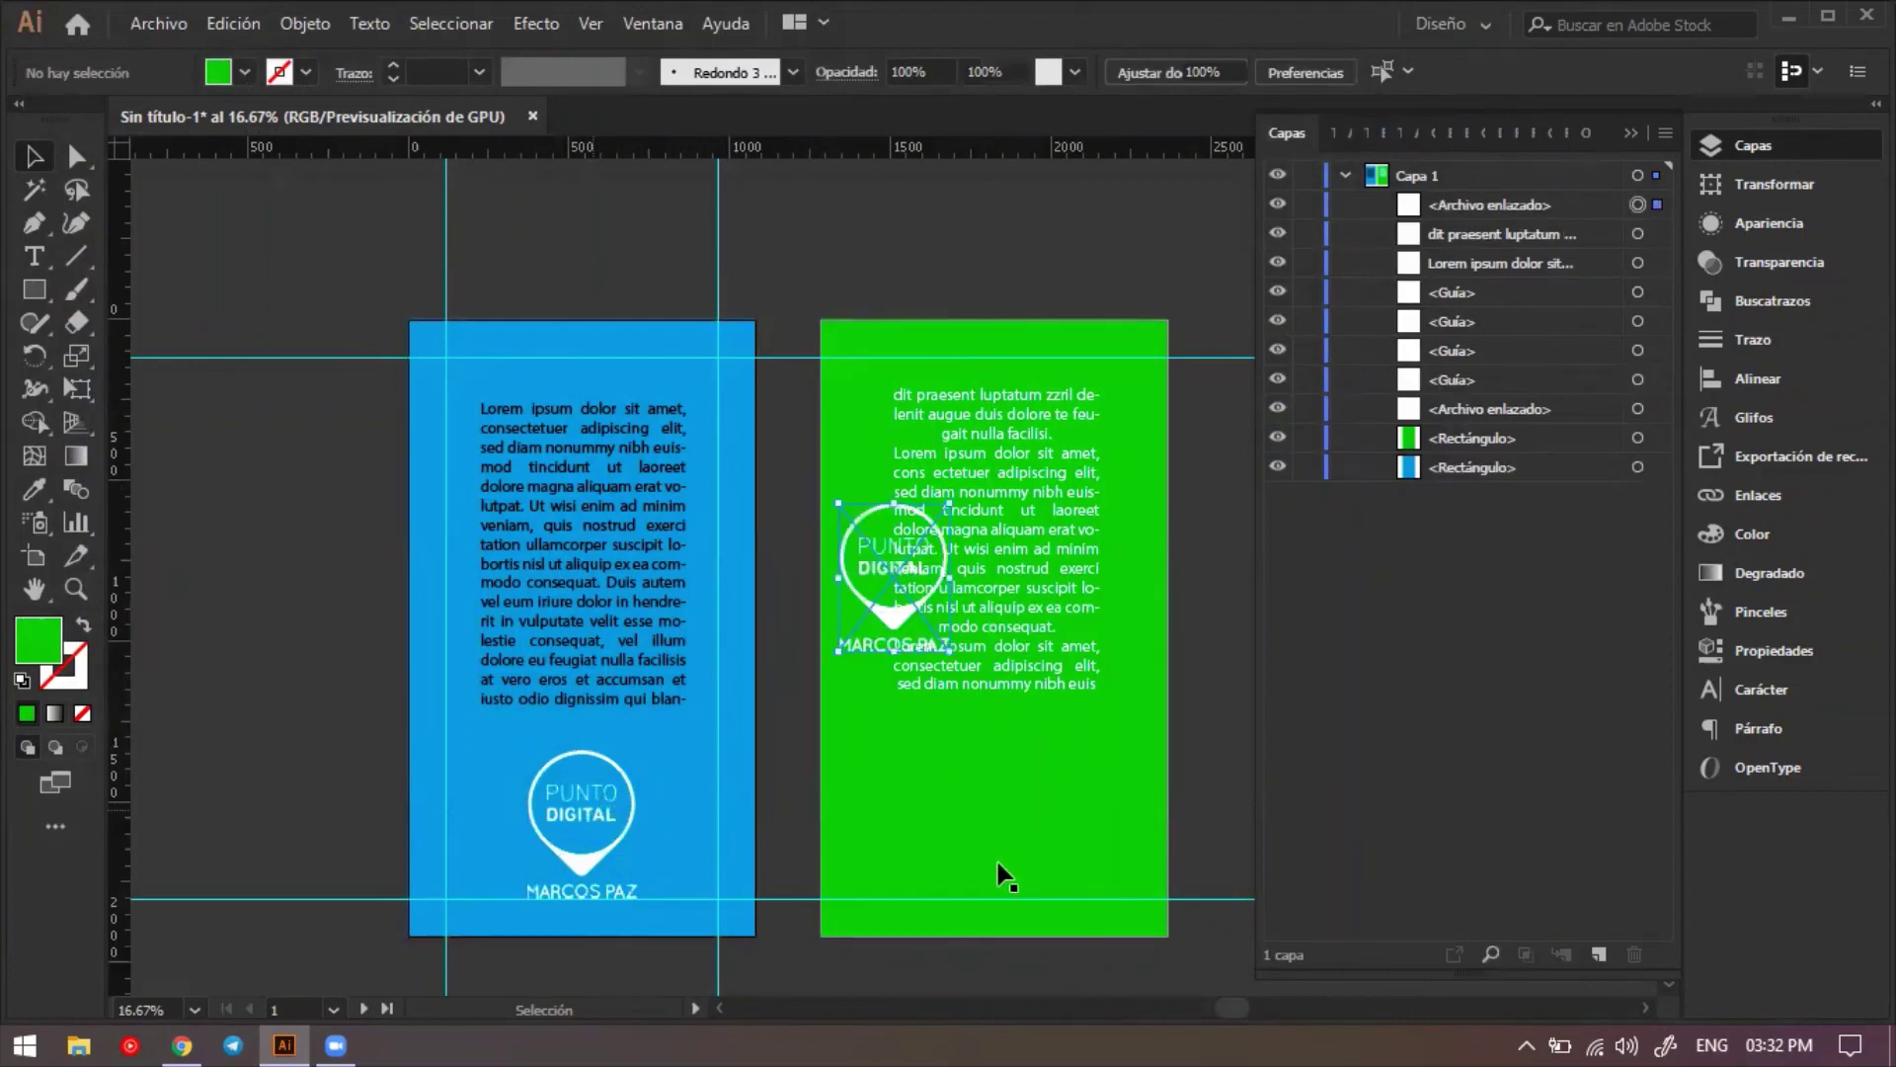
{"action": "left_click_drag", "start_coordinate": [1004, 875], "coordinate": [980, 849]}
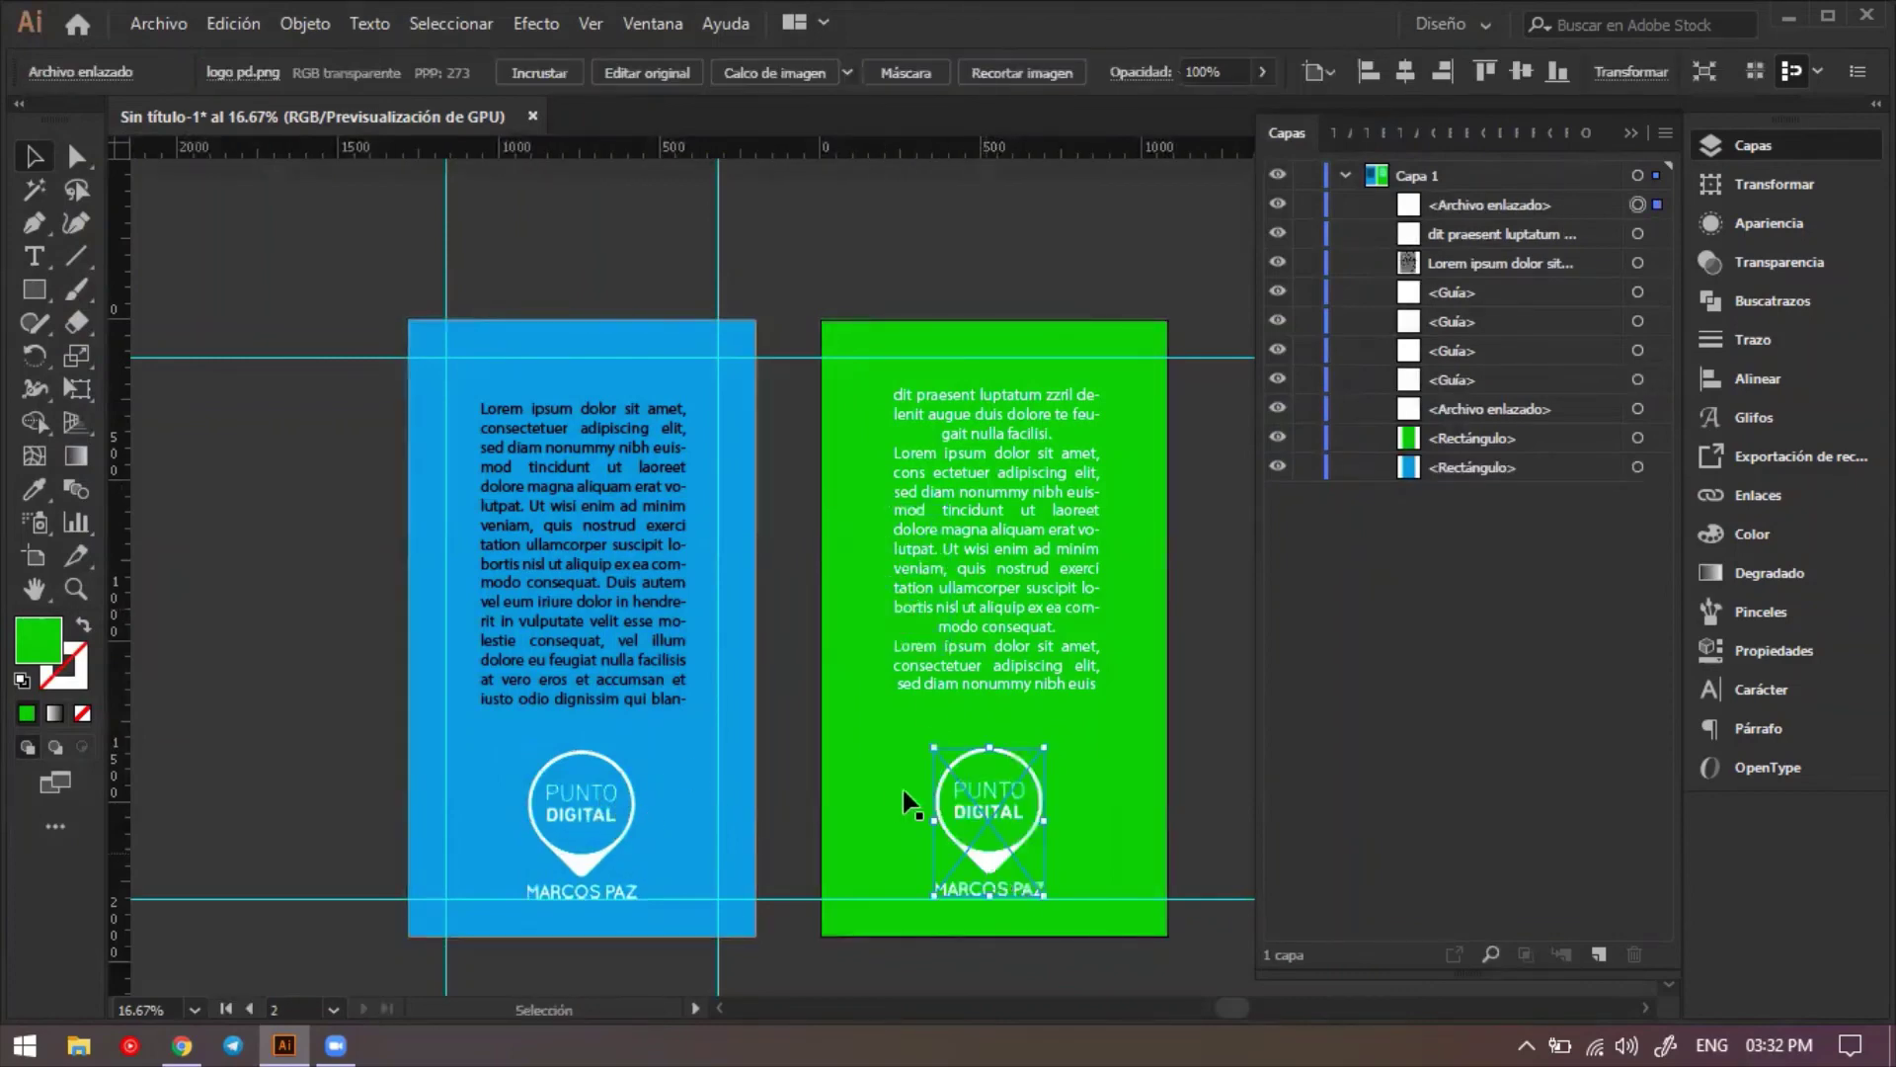
Centre the logo copy horizontally on the green artboard, using alignment to the artboard.
{"action": "left_click", "coordinate": [928, 790]}
{"action": "left_click", "coordinate": [990, 815]}
{"action": "left_click", "coordinate": [1329, 73]}
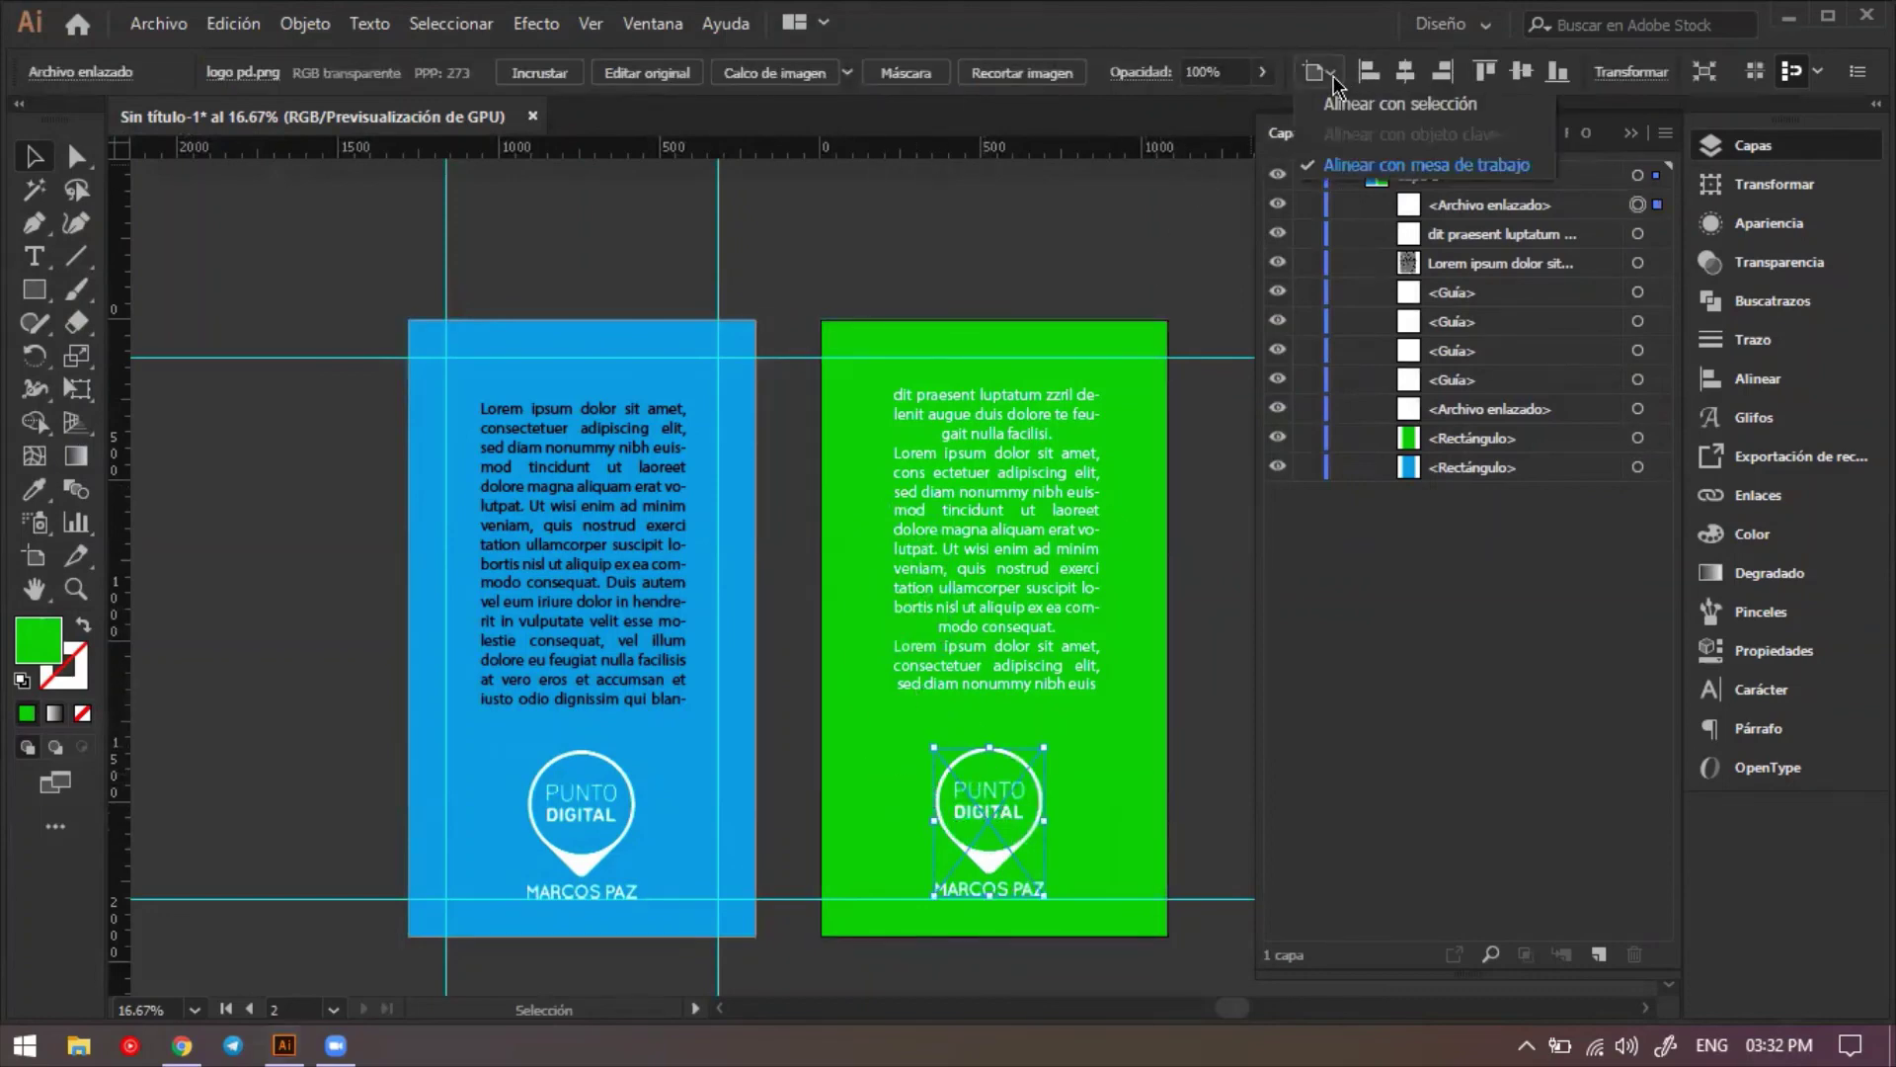
{"action": "left_click", "coordinate": [1411, 79]}
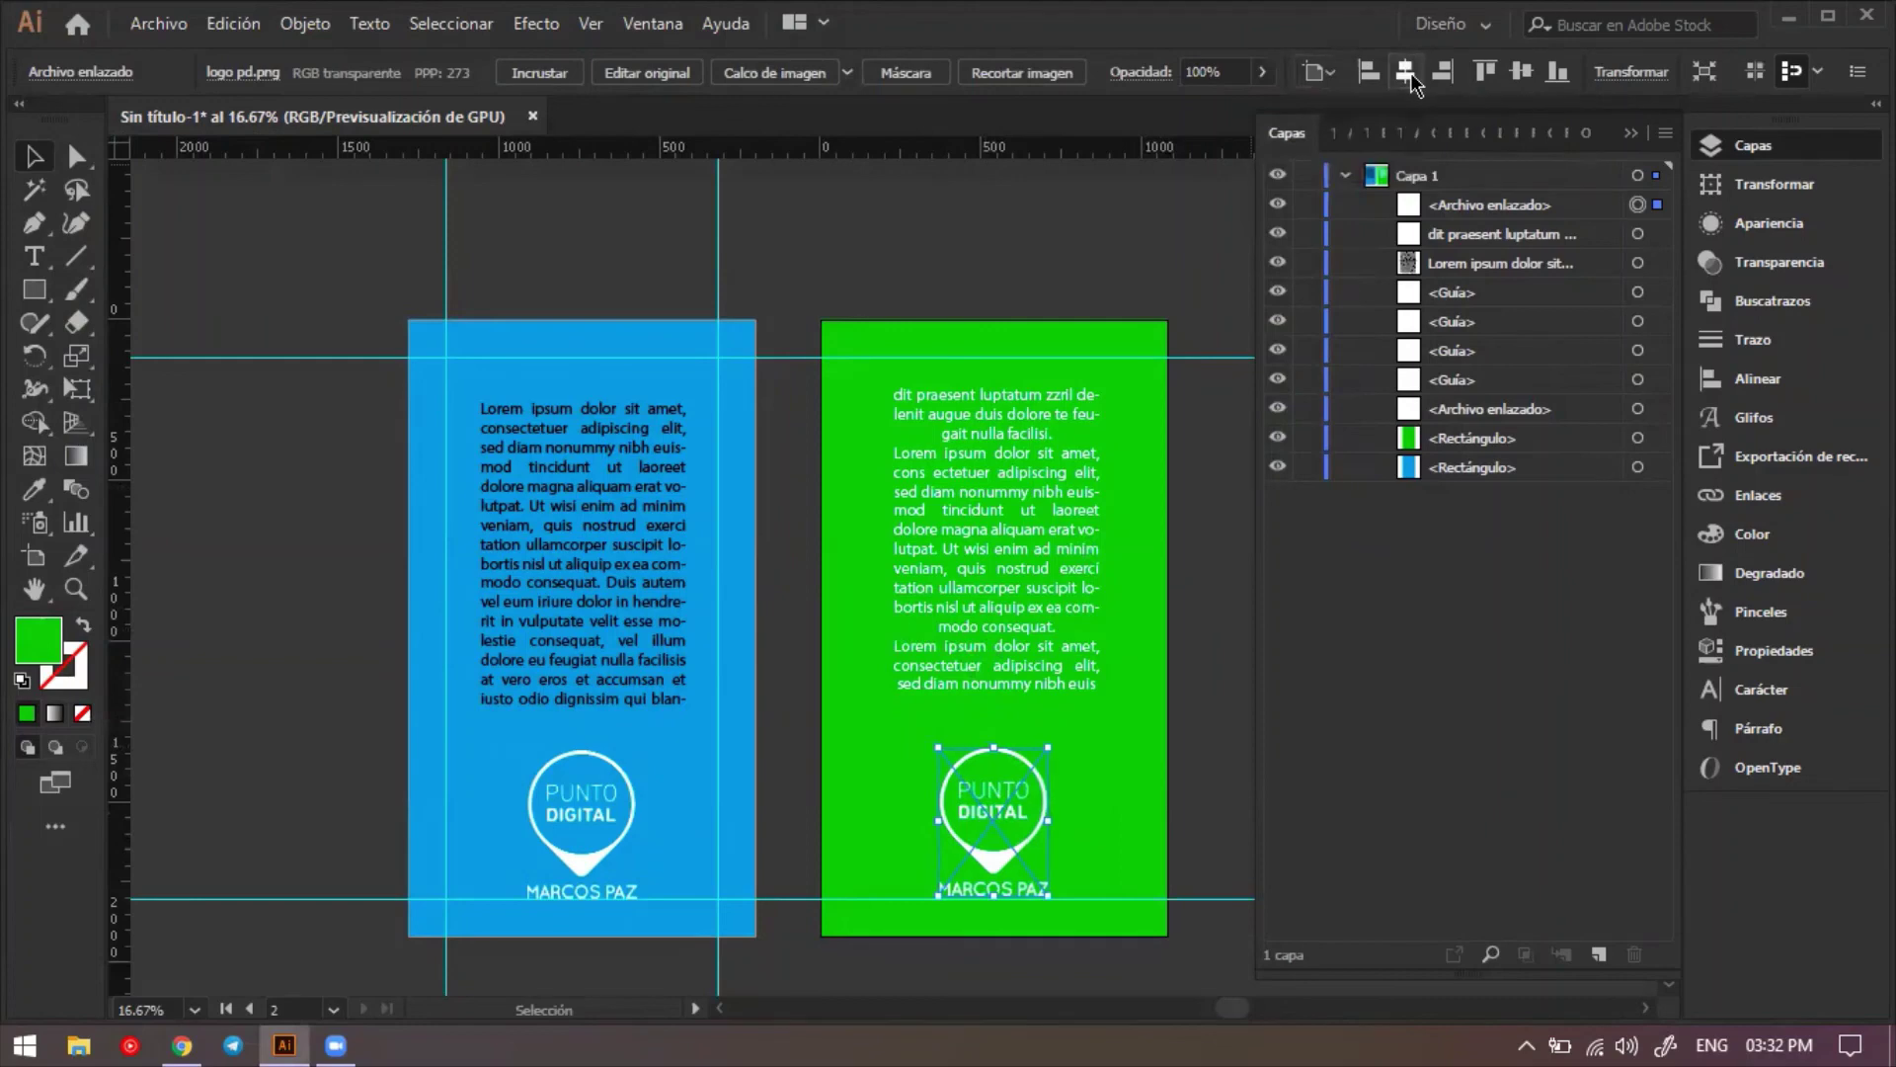
{"action": "left_click", "coordinate": [918, 760]}
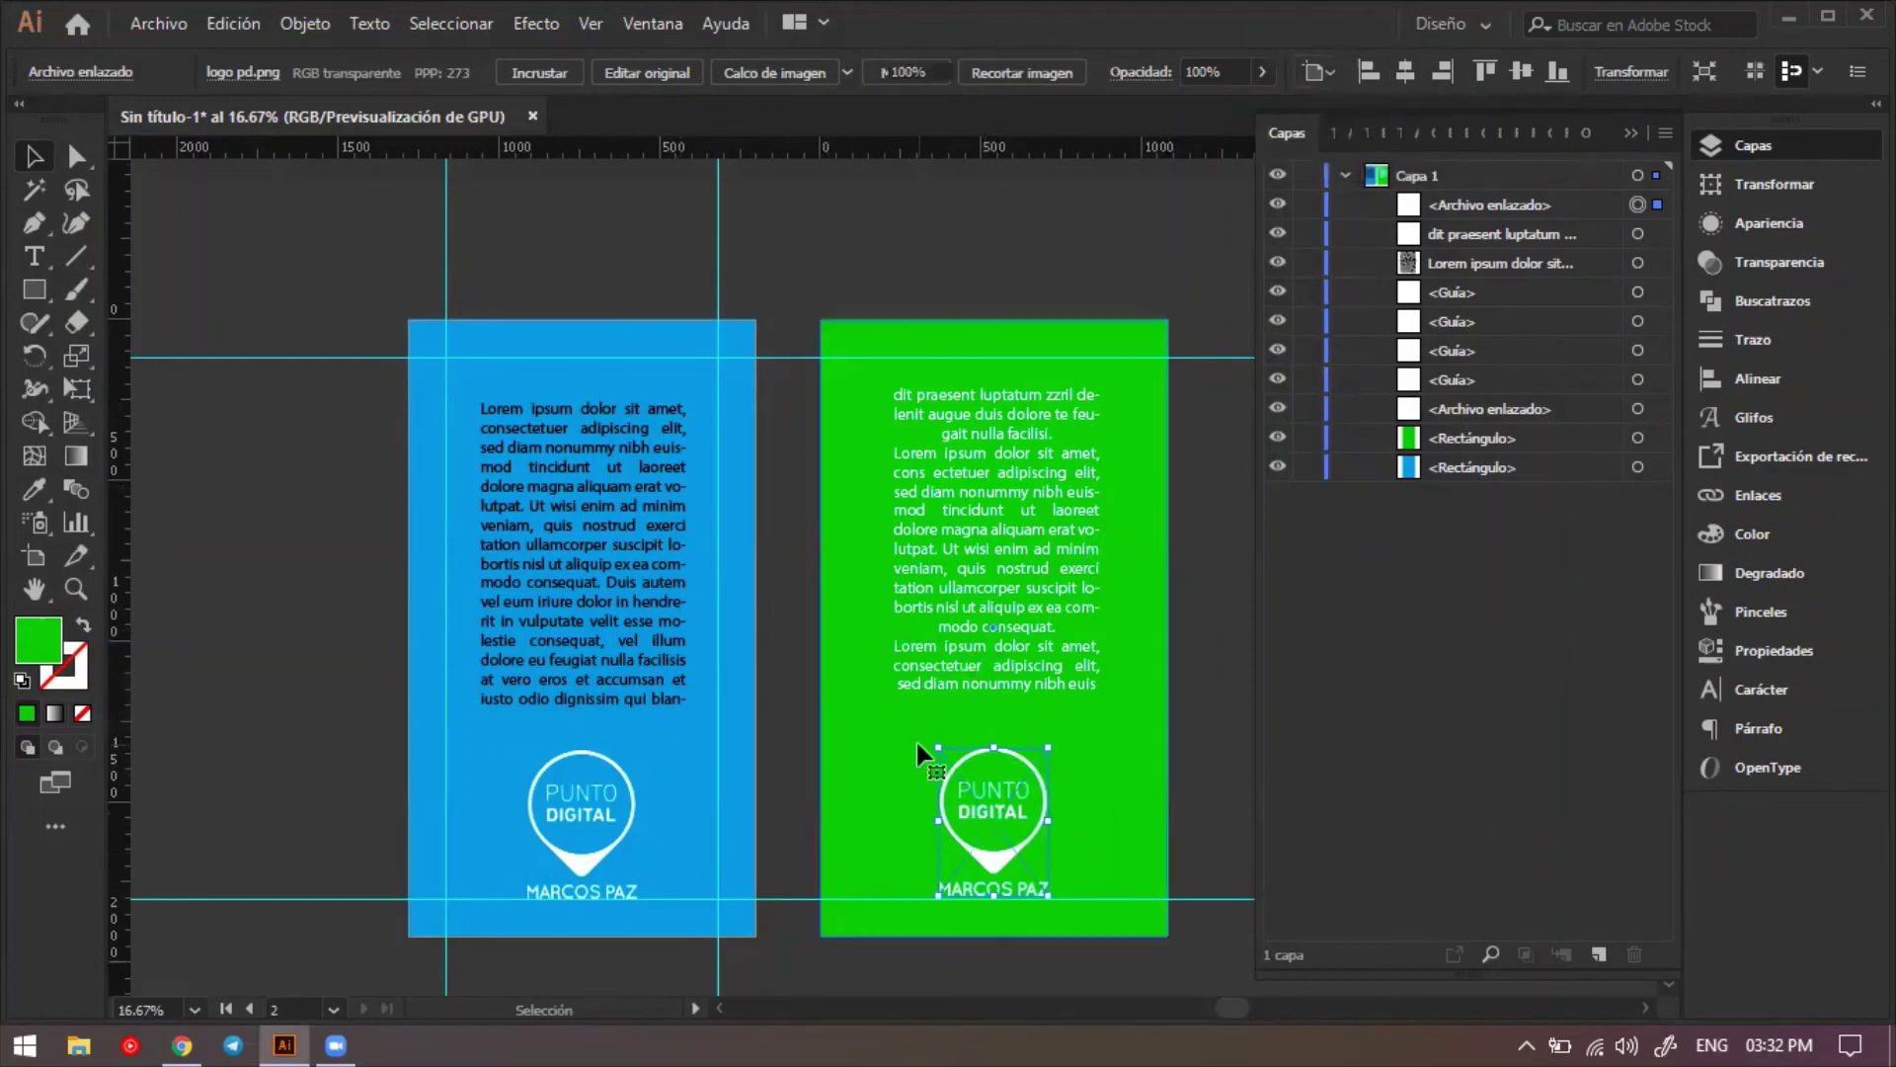
{"action": "left_click", "coordinate": [1013, 805]}
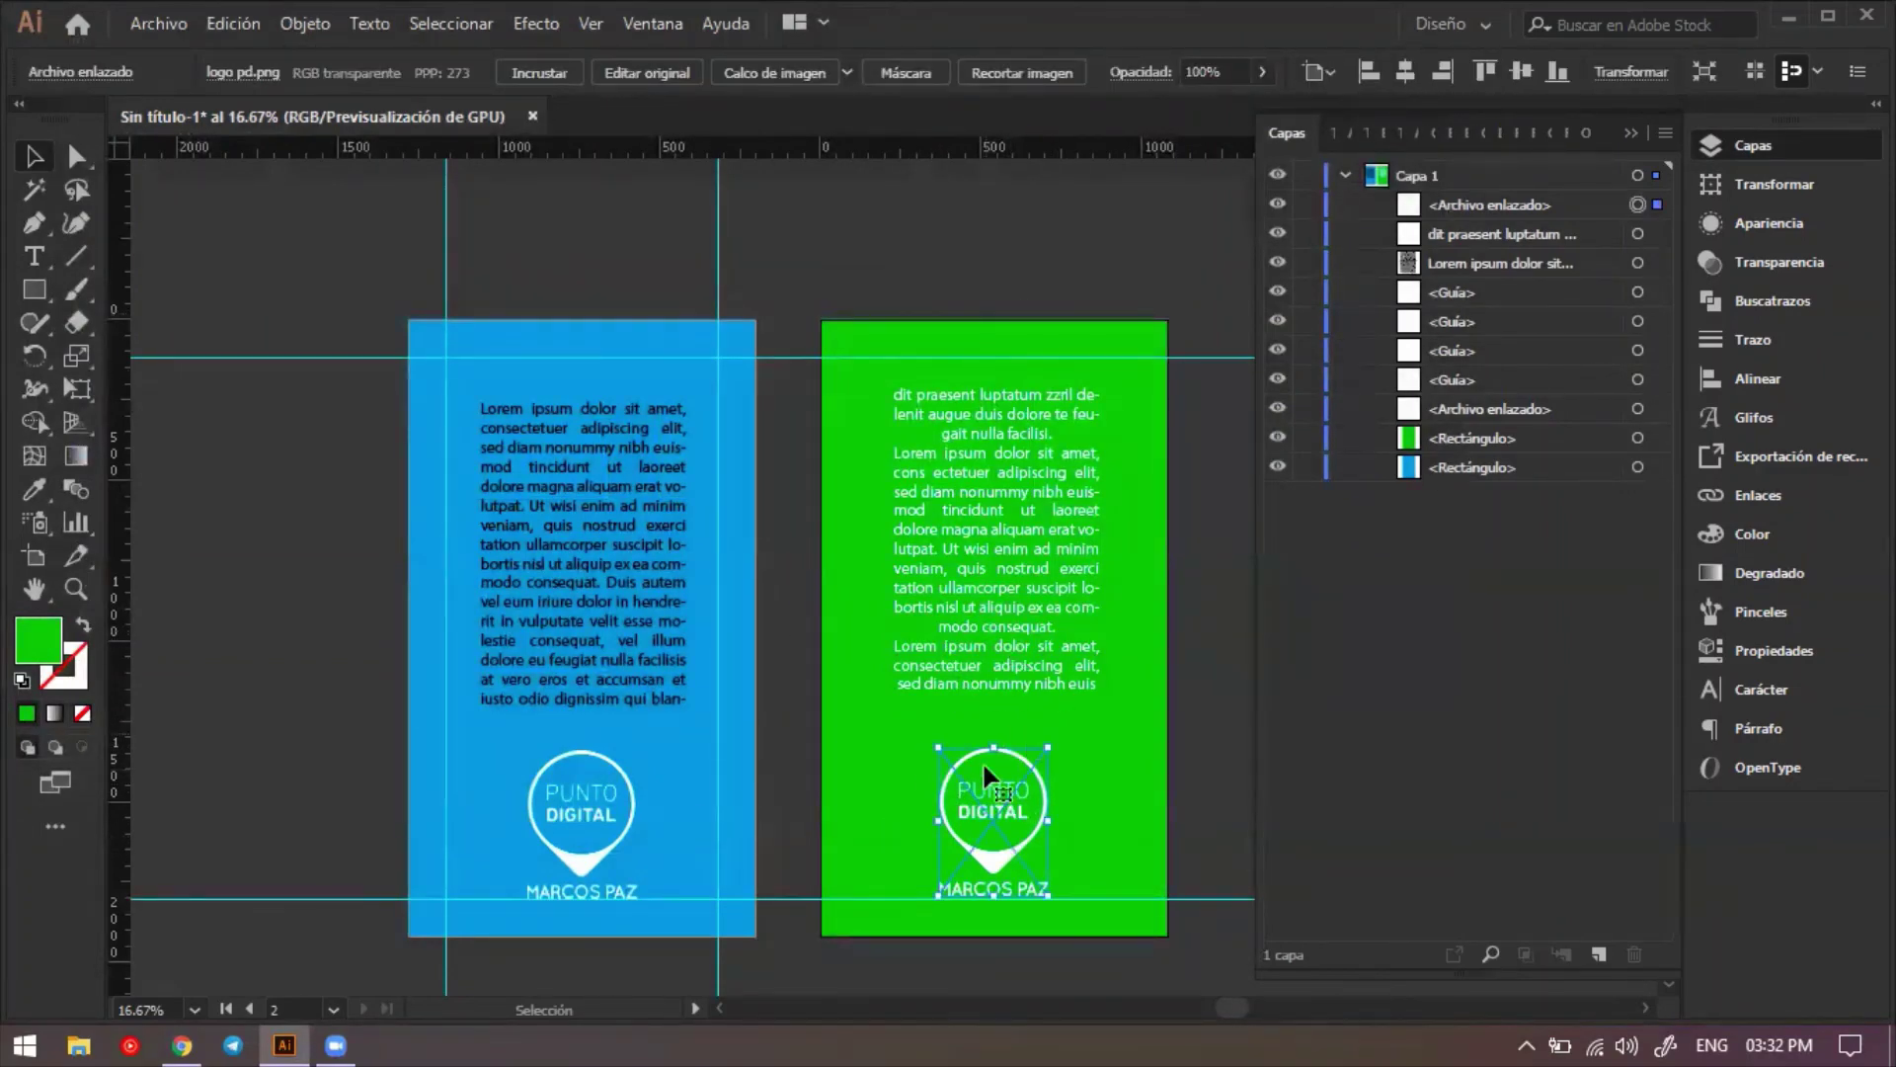
Try centring the logo copy horizontally on the blue artboard and return it to the green artboard.
{"action": "left_click_drag", "start_coordinate": [996, 785], "coordinate": [714, 777]}
{"action": "left_click", "coordinate": [1405, 71]}
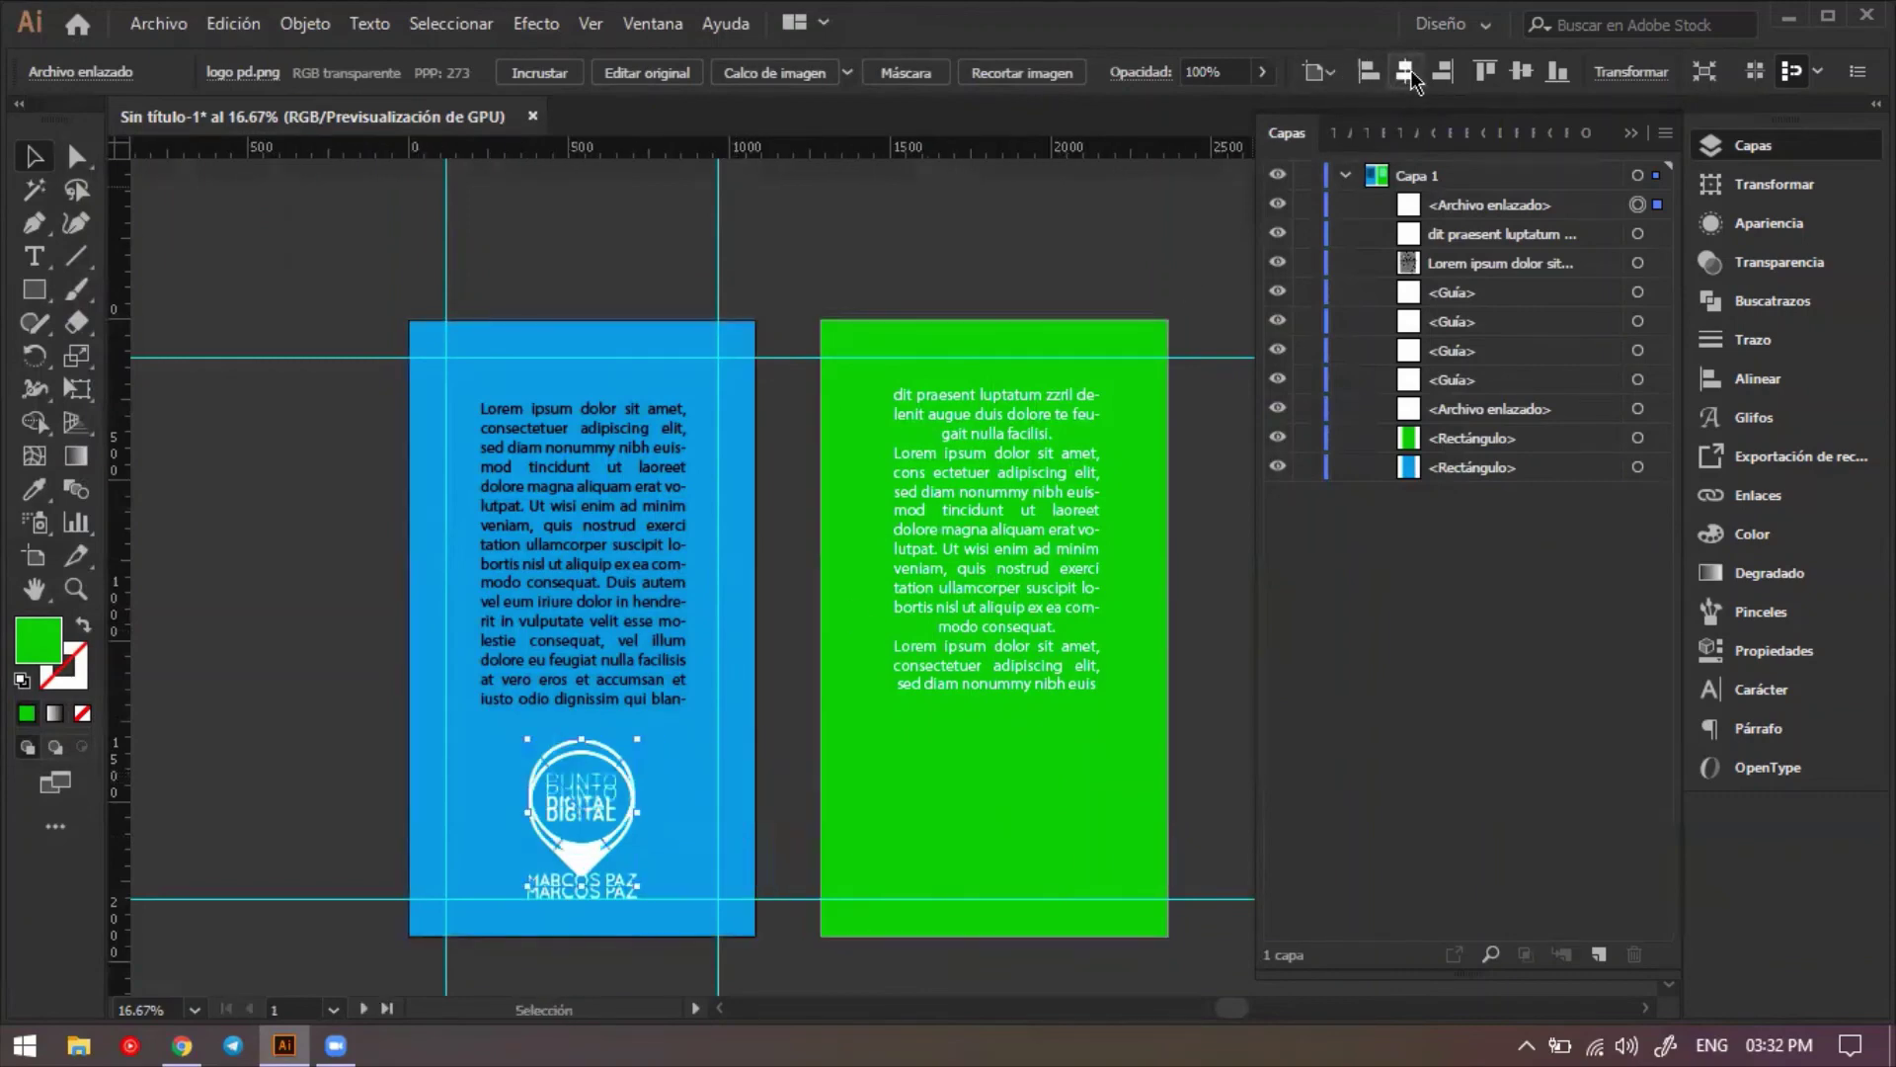
{"action": "left_click_drag", "start_coordinate": [606, 825], "coordinate": [998, 795]}
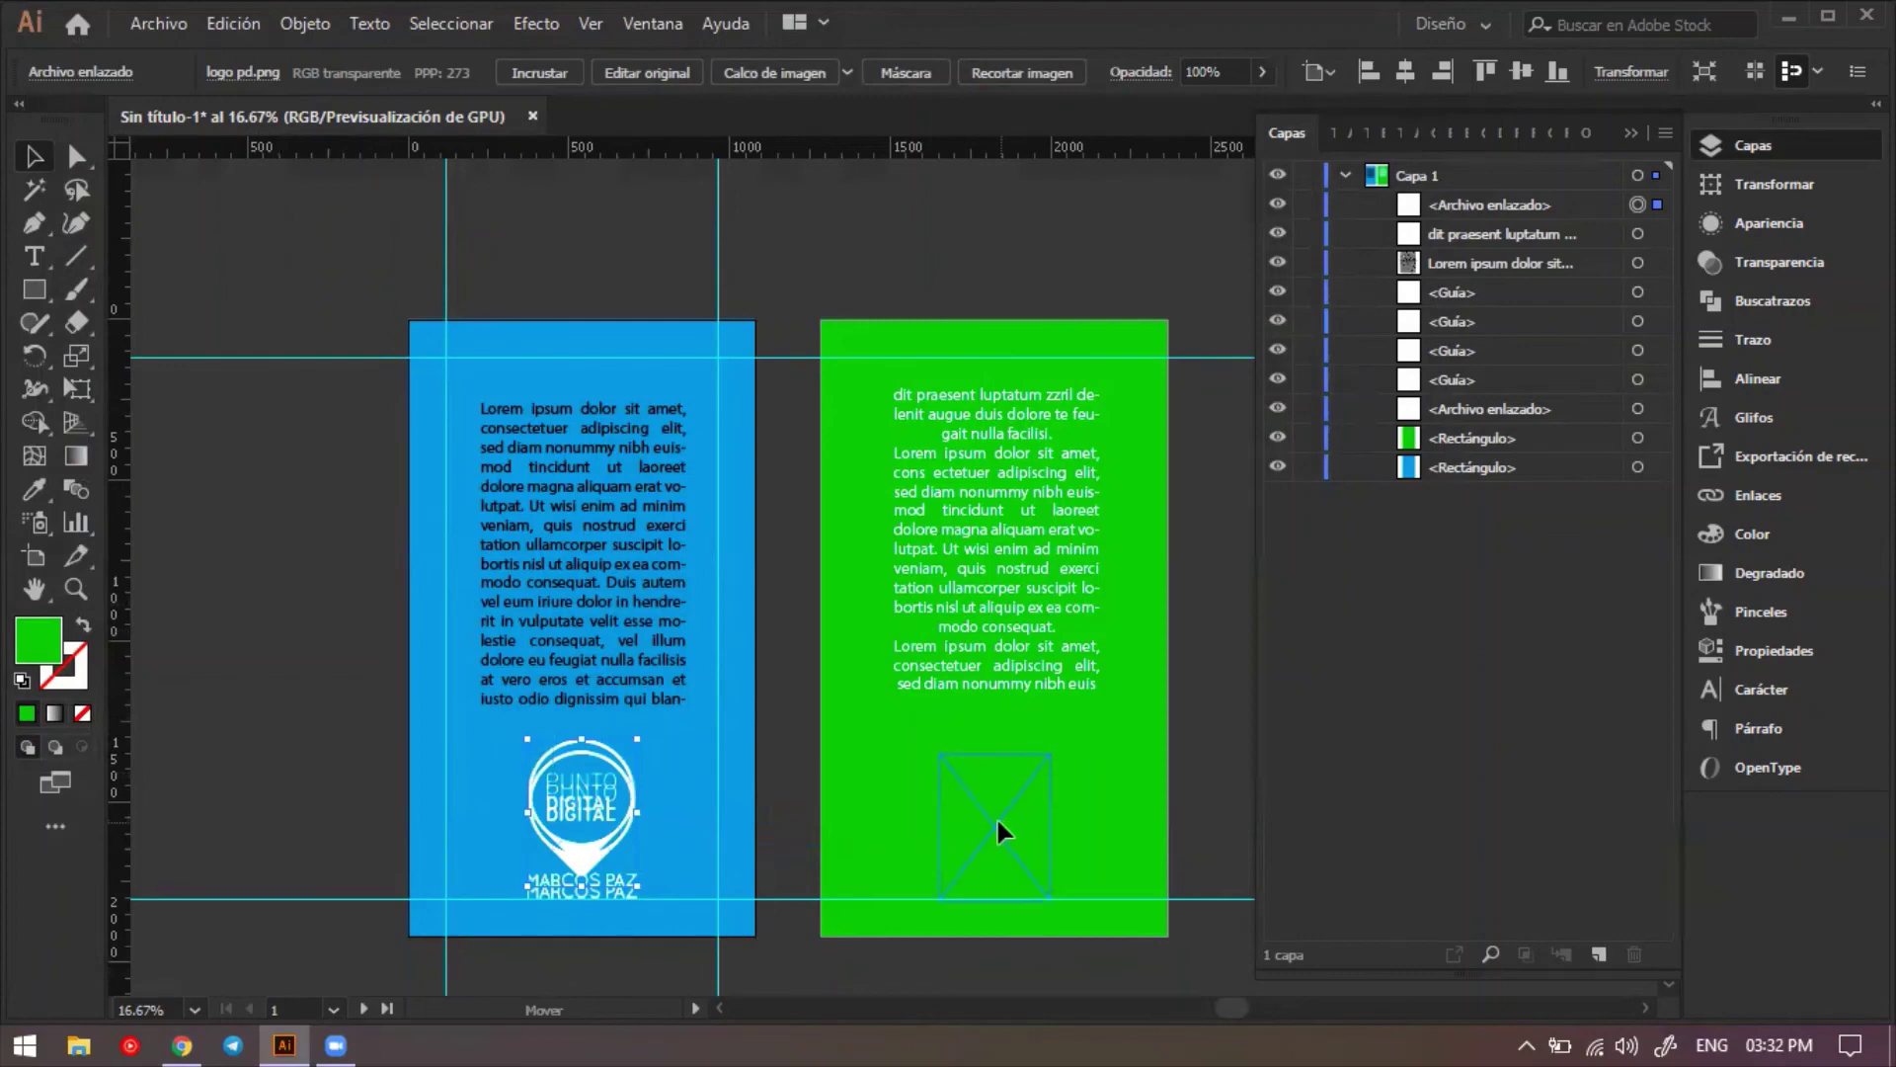
{"action": "left_click_drag", "start_coordinate": [996, 824], "coordinate": [995, 822]}
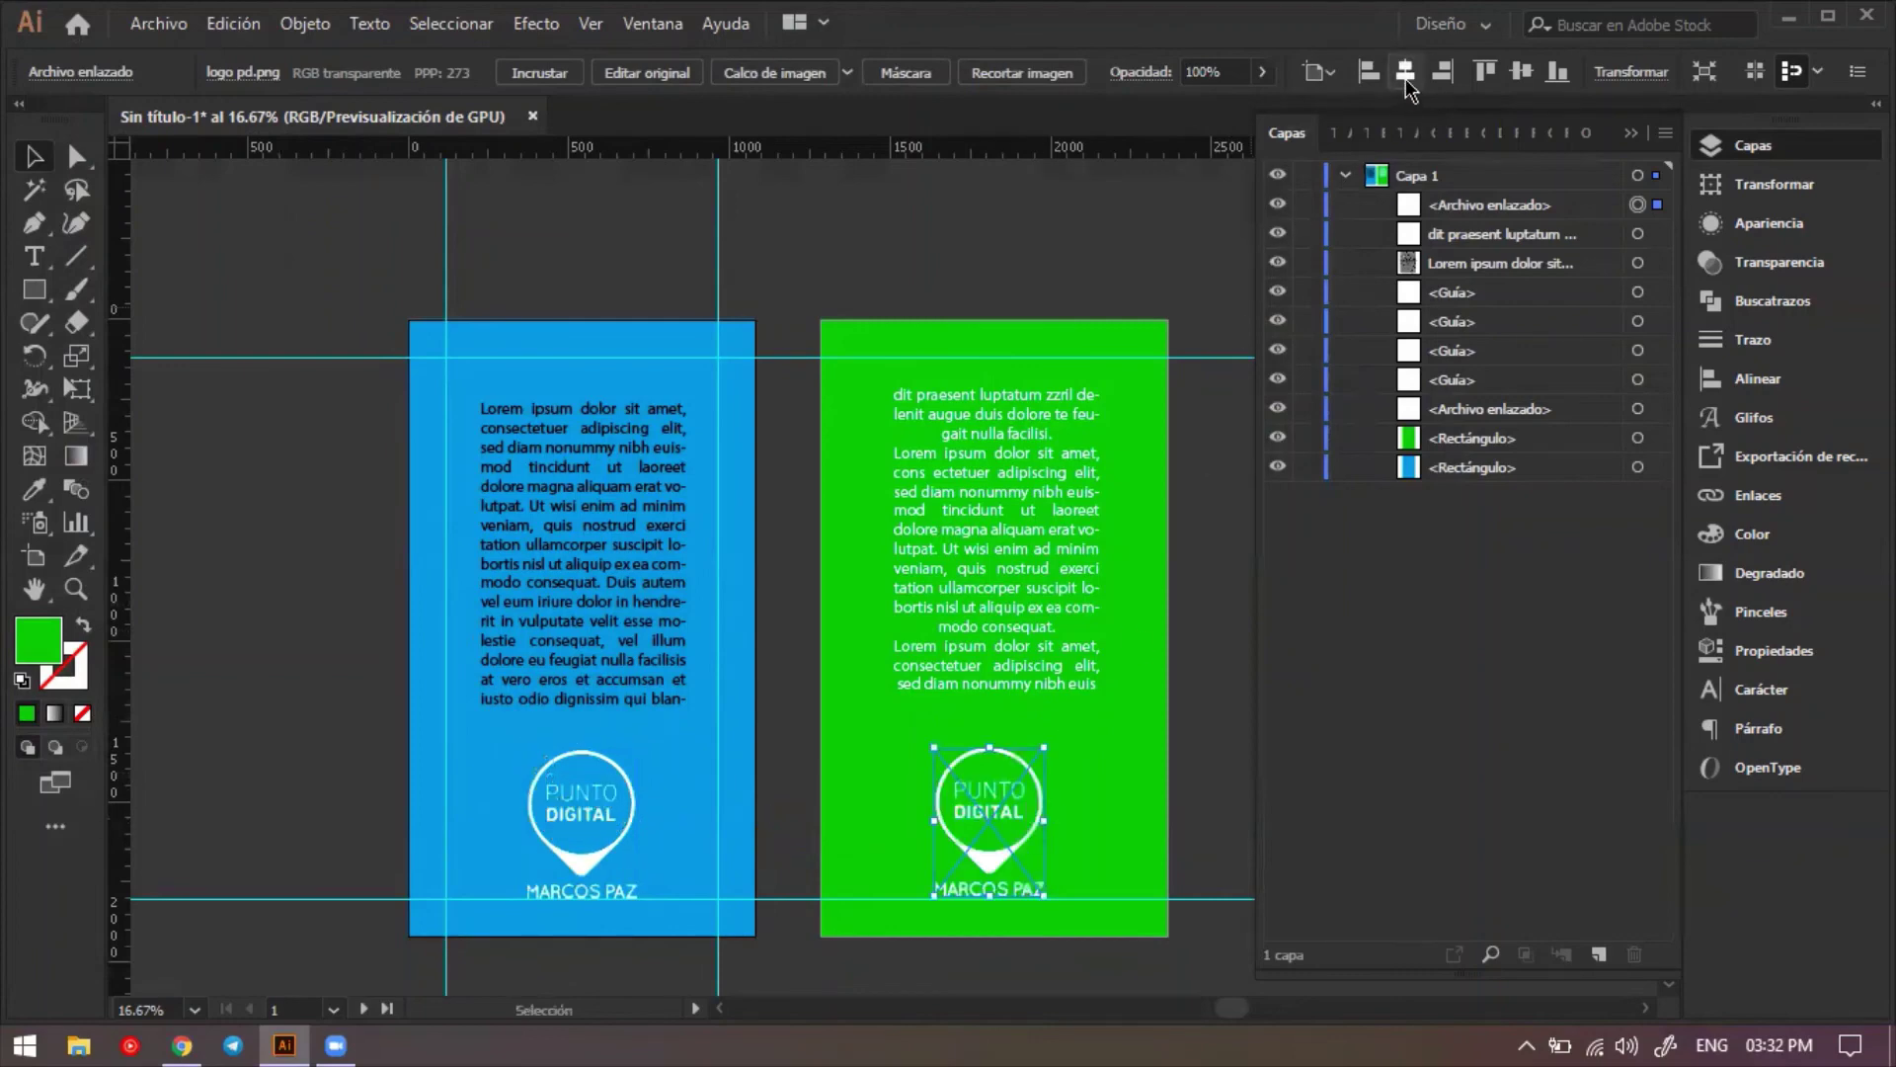
Reposition the logo copy below the green artboard's text, centre it horizontally on that artboard and deselect it.
{"action": "key", "text": "ctrl+z"}
{"action": "left_click_drag", "start_coordinate": [601, 823], "coordinate": [1013, 822]}
{"action": "left_click", "coordinate": [890, 778]}
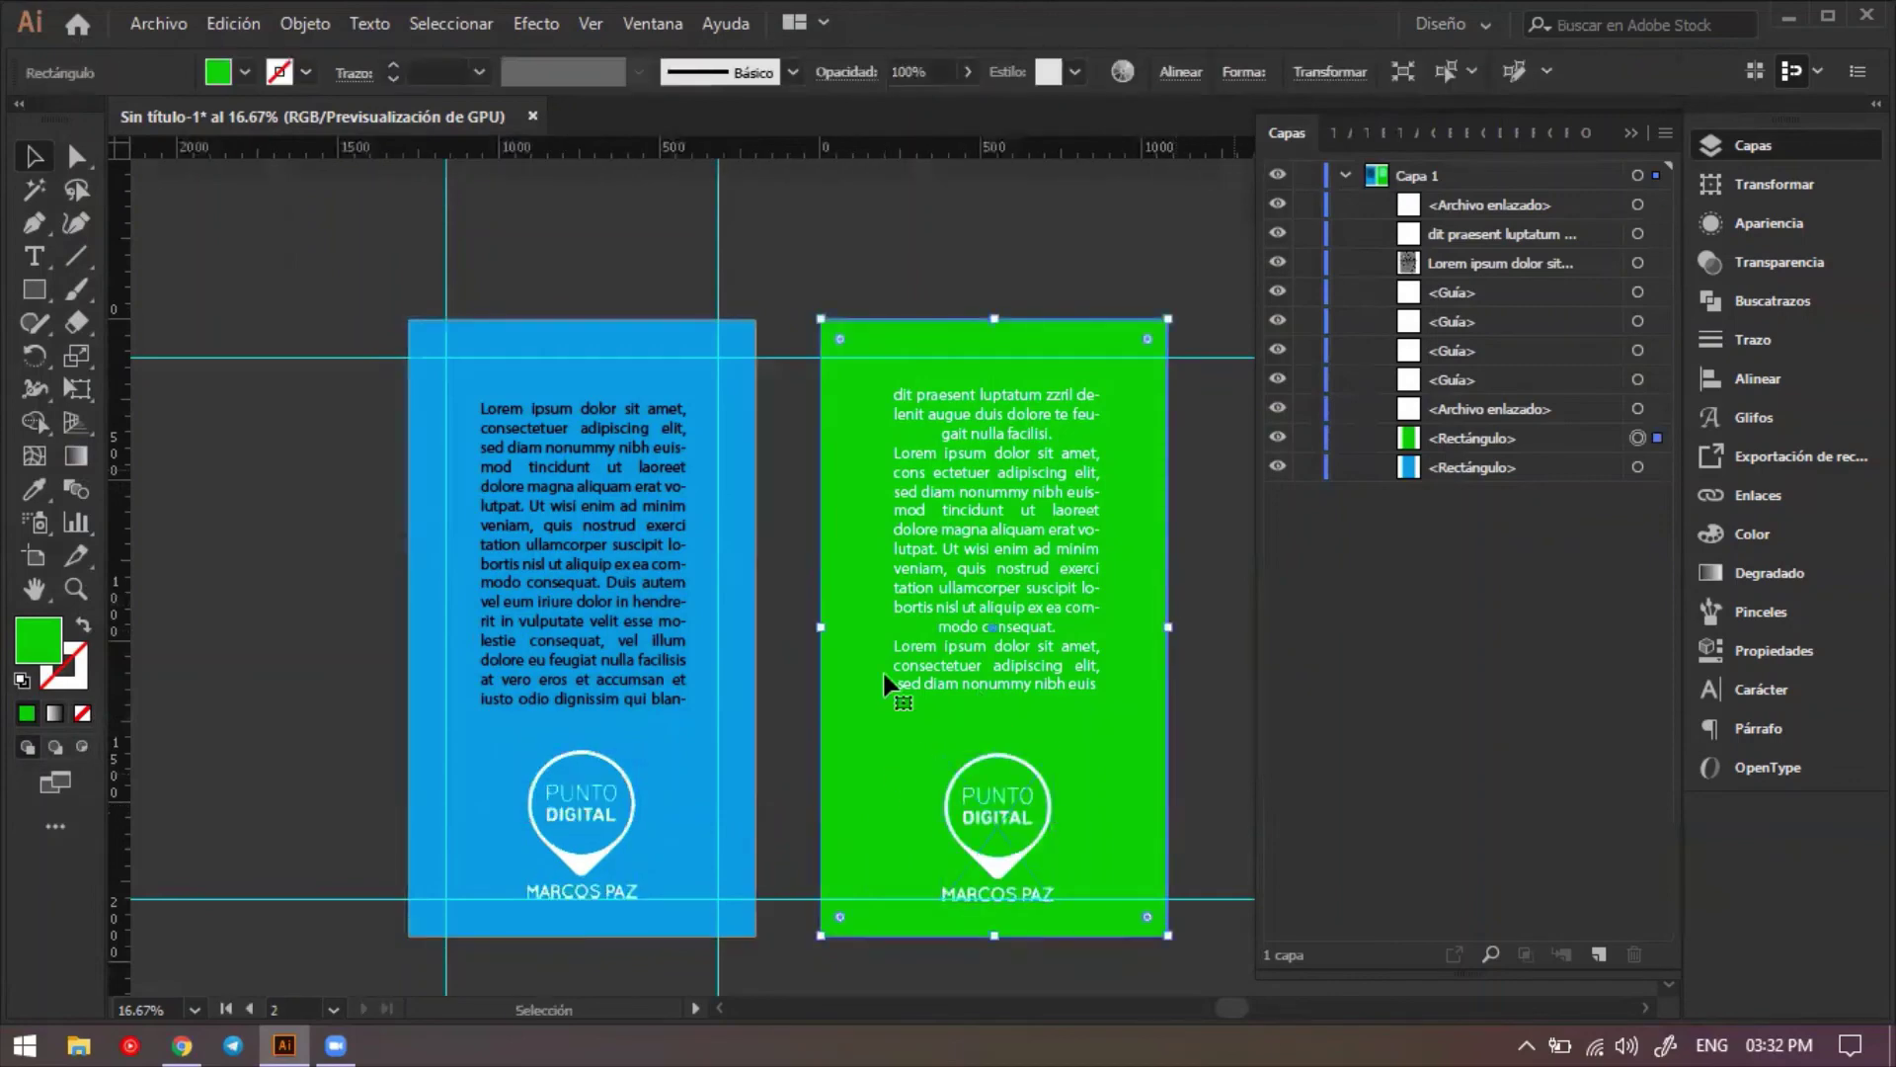
{"action": "left_click", "coordinate": [978, 795]}
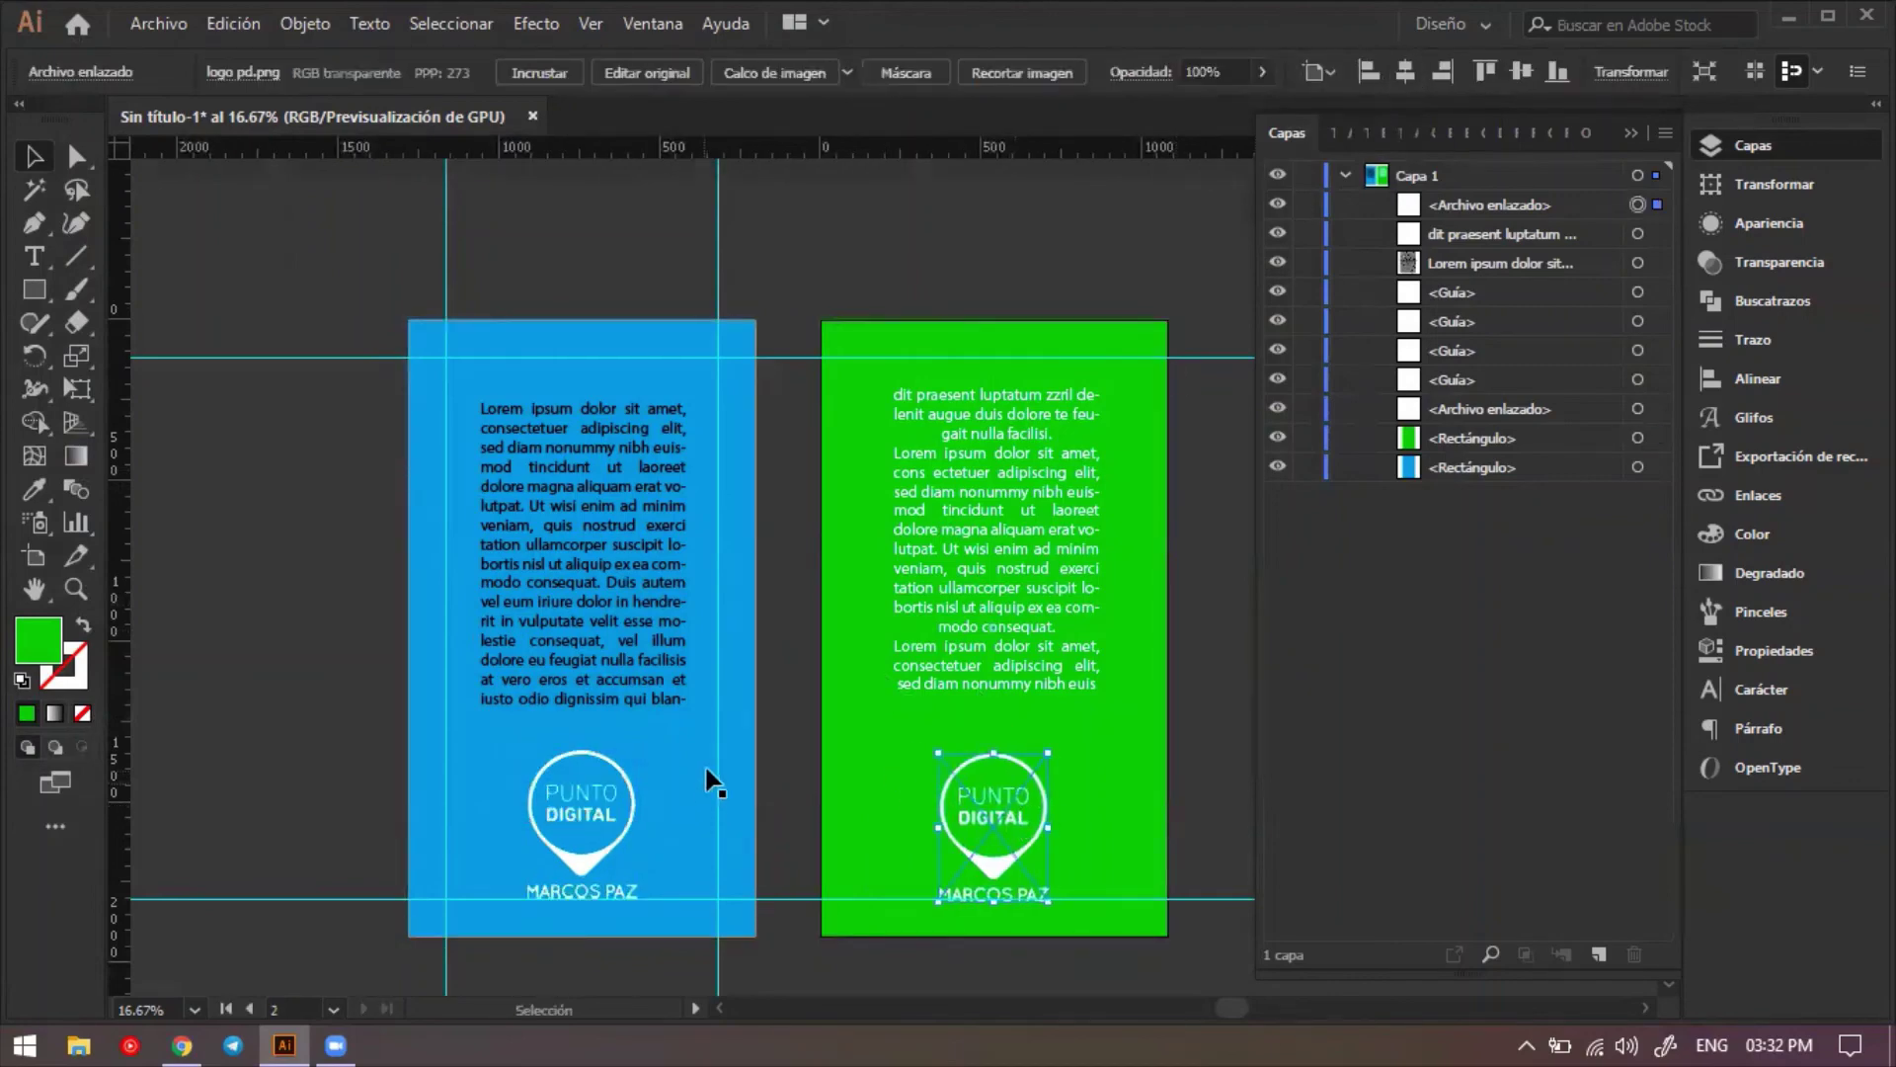
{"action": "left_click", "coordinate": [778, 559]}
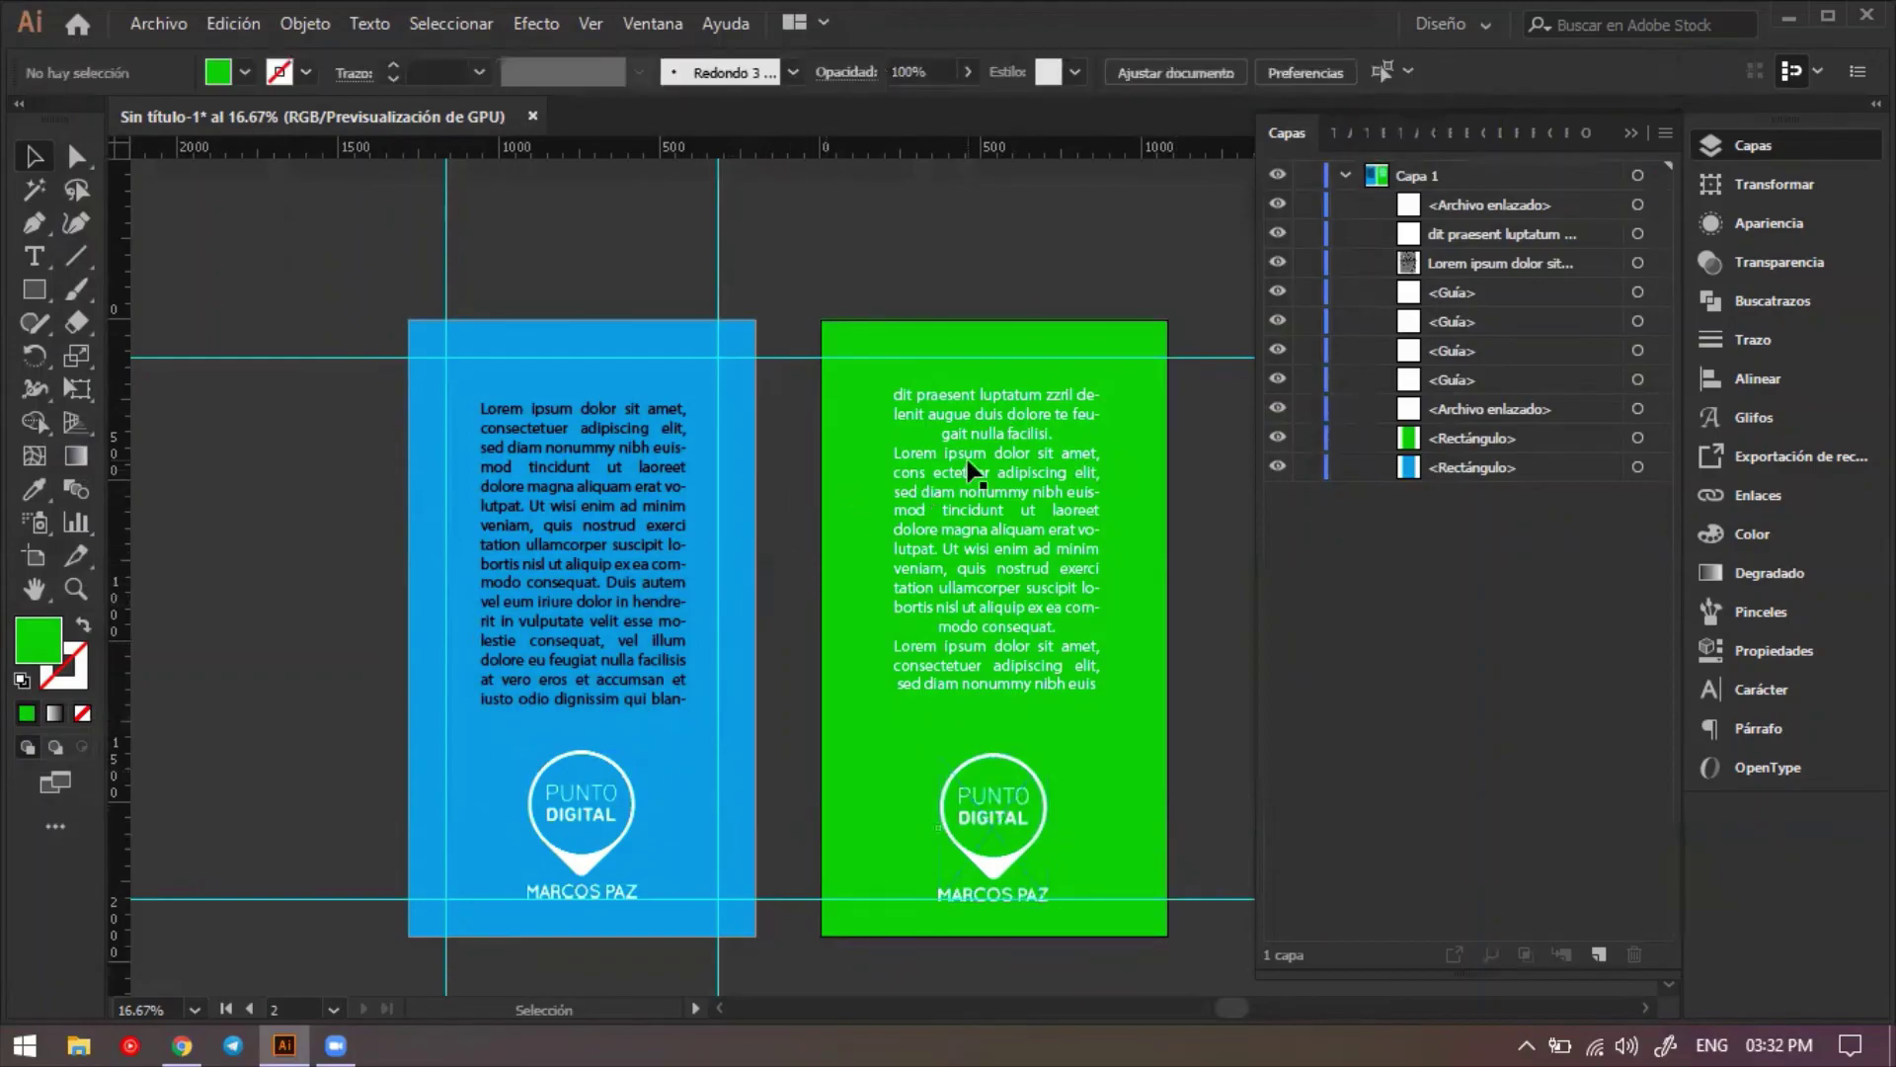